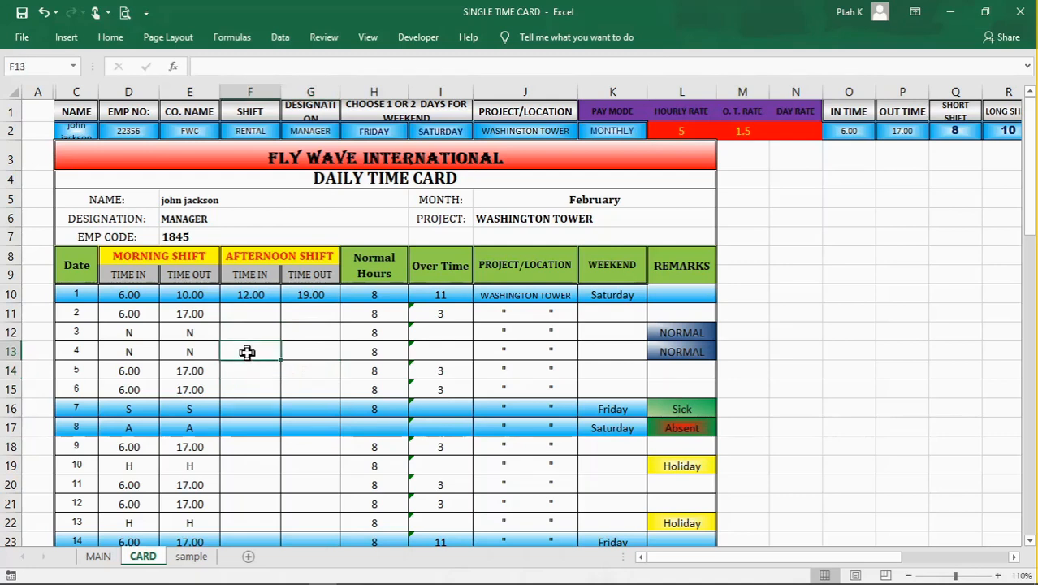
Step: Review the daily time card from its dated shift entries down to the monthly, hourly and payment summaries
{"action": "scroll", "coordinate": [247, 352], "scroll_direction": "down", "scroll_amount": 2}
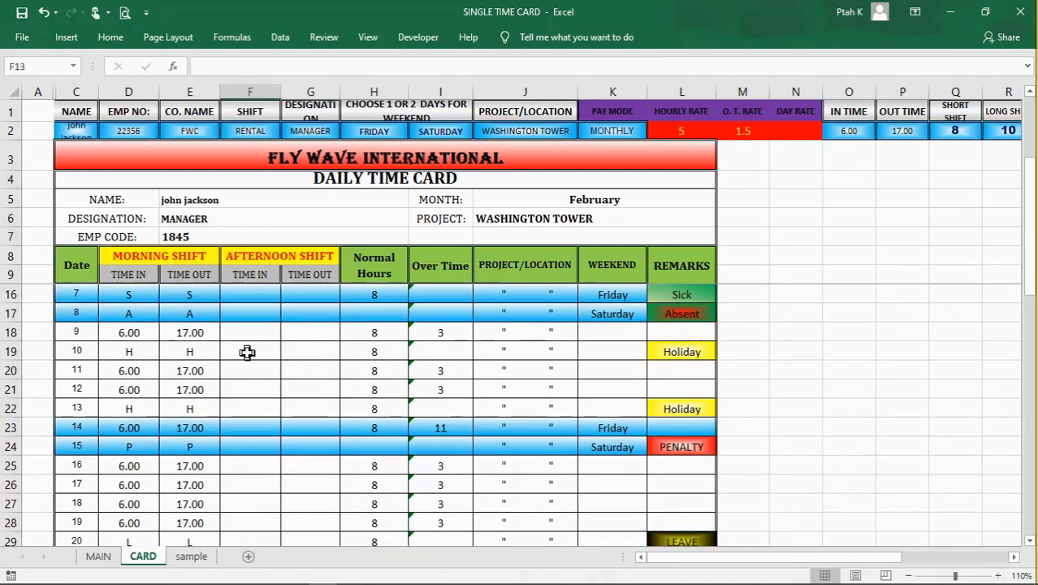
{"action": "scroll", "coordinate": [247, 352], "scroll_direction": "down", "scroll_amount": 6}
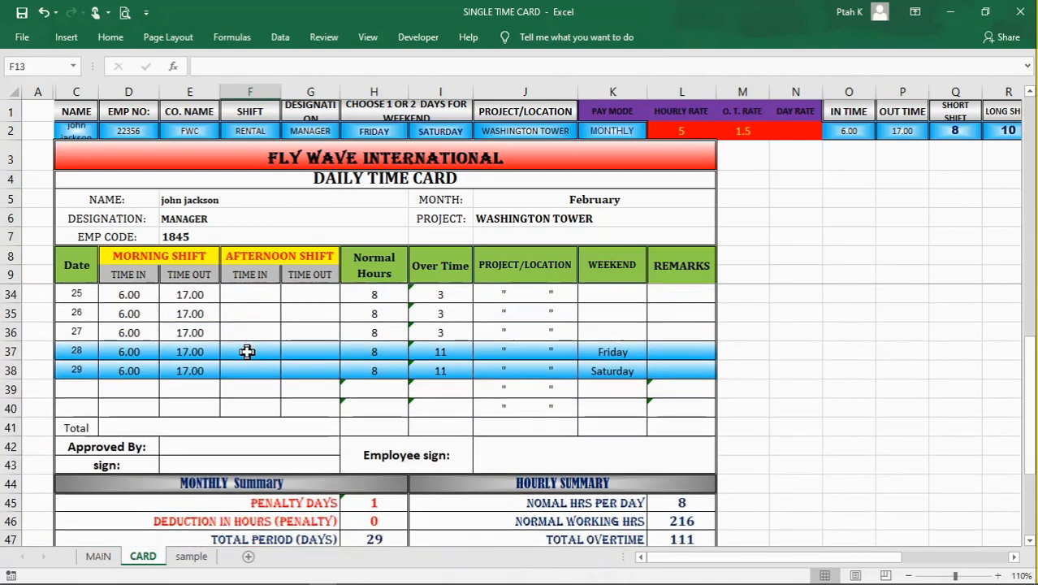
{"action": "scroll", "coordinate": [247, 352], "scroll_direction": "down", "scroll_amount": 2}
{"action": "scroll", "coordinate": [247, 352], "scroll_direction": "down", "scroll_amount": 1}
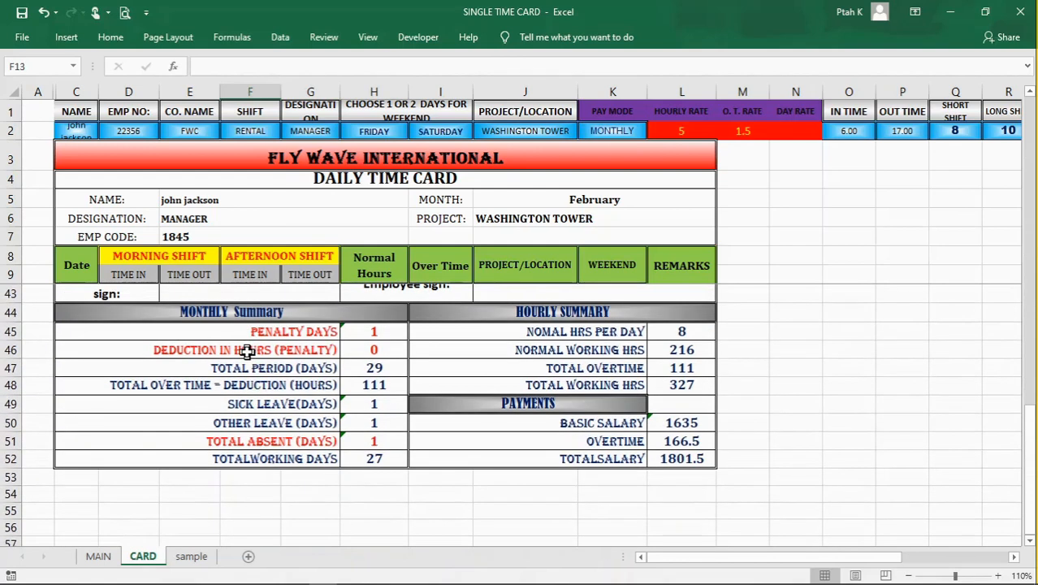
{"action": "scroll", "coordinate": [247, 352], "scroll_direction": "up", "scroll_amount": 11}
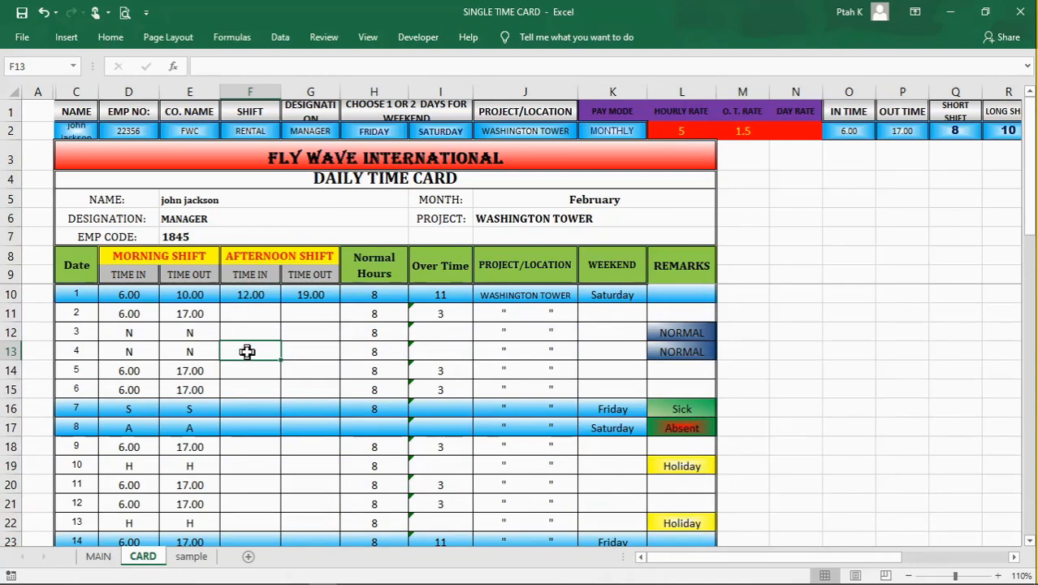
{"action": "scroll", "coordinate": [289, 390], "scroll_direction": "down", "scroll_amount": 13}
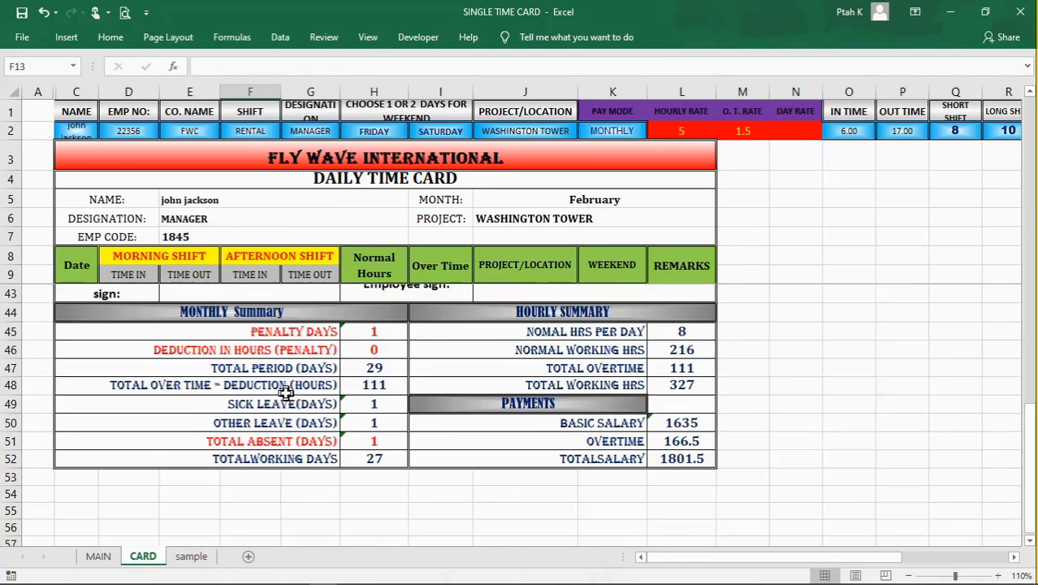
{"action": "scroll", "coordinate": [305, 400], "scroll_direction": "up", "scroll_amount": 2}
Step: Apply the dollar Accounting number format to the basic salary, overtime and total salary amounts in L50:L52
{"action": "left_click", "coordinate": [687, 440]}
{"action": "left_click", "coordinate": [687, 425]}
{"action": "left_click", "coordinate": [690, 459]}
{"action": "left_click", "coordinate": [735, 459]}
{"action": "left_click_drag", "start_coordinate": [690, 425], "coordinate": [691, 457]}
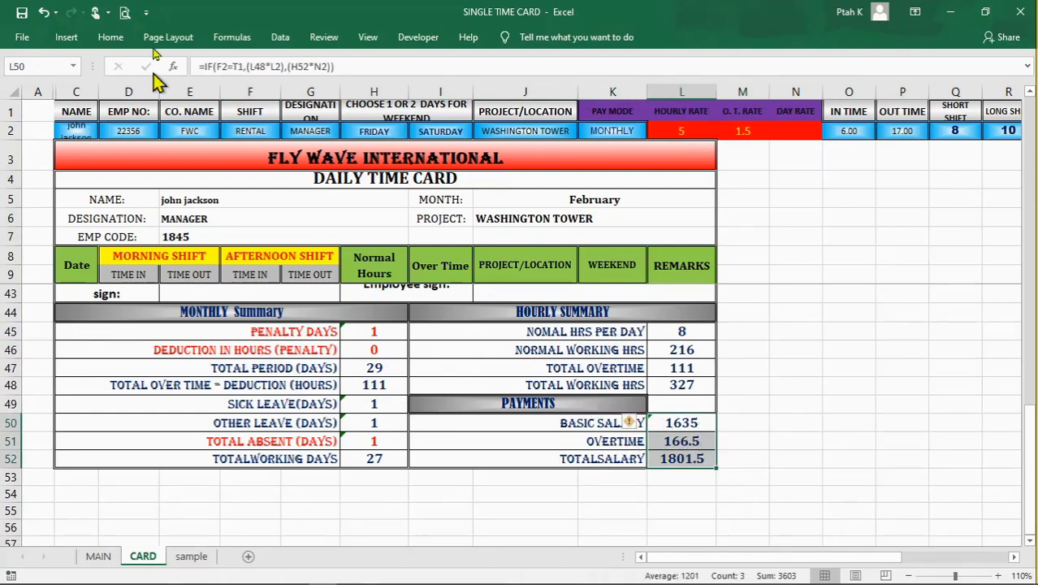
{"action": "left_click", "coordinate": [111, 37]}
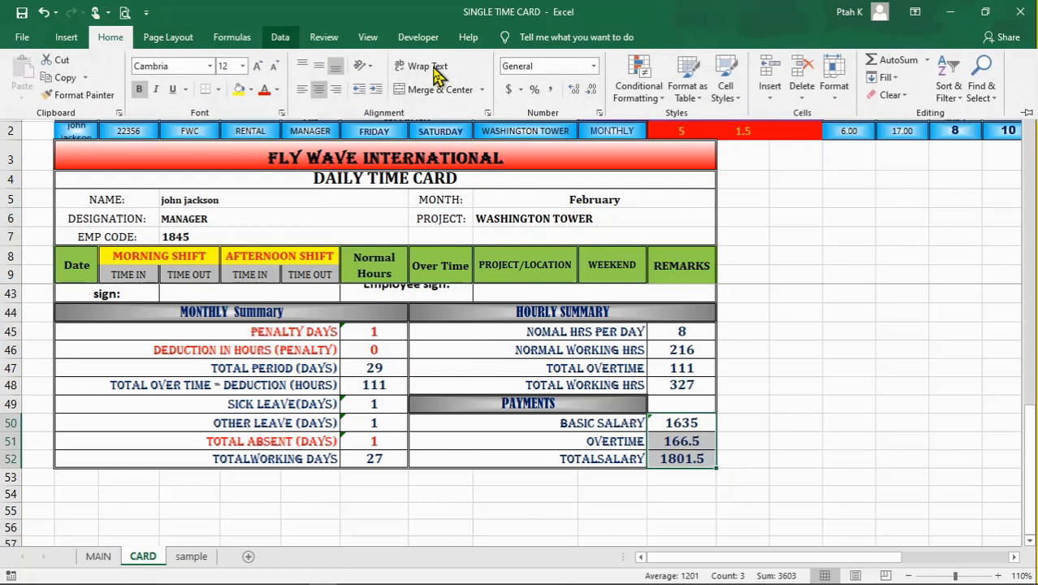
{"action": "left_click", "coordinate": [509, 90]}
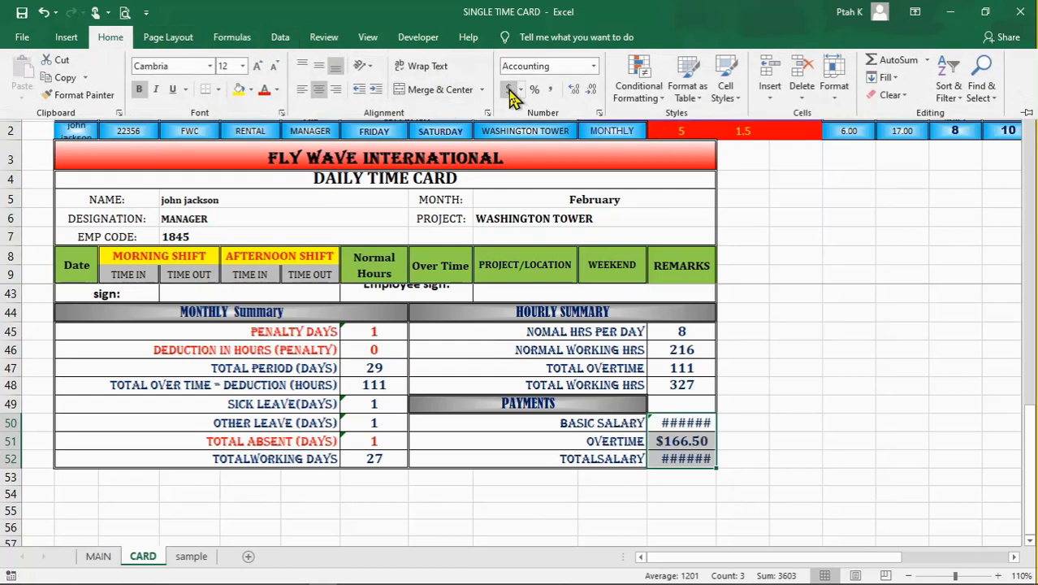
{"action": "left_click", "coordinate": [784, 292]}
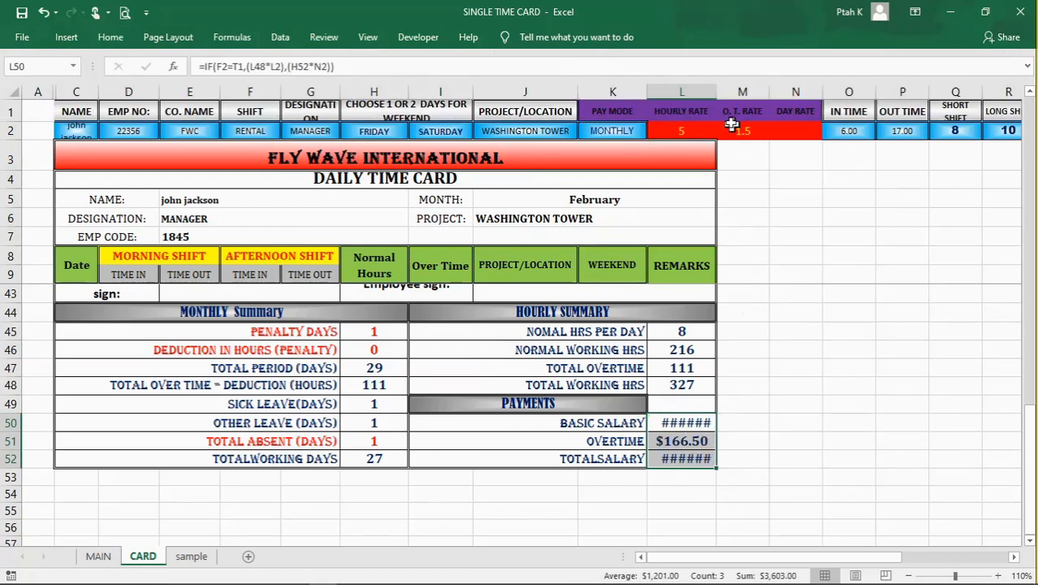
Step: Widen column L so the dollar amounts in the payments section fit in their cells
{"action": "left_click_drag", "start_coordinate": [719, 84], "coordinate": [732, 112]}
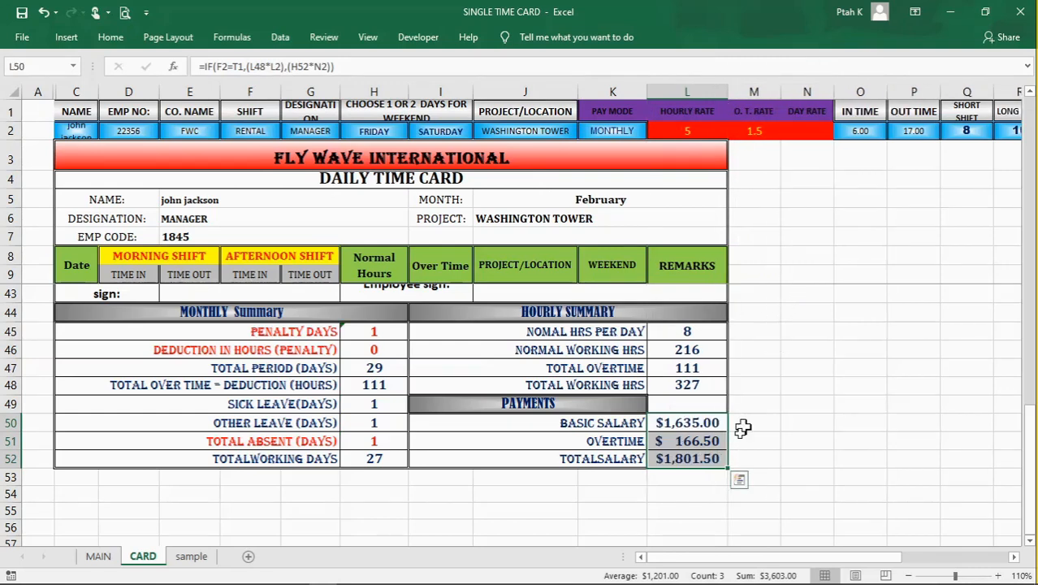
{"action": "left_click", "coordinate": [669, 524]}
{"action": "left_click", "coordinate": [784, 460]}
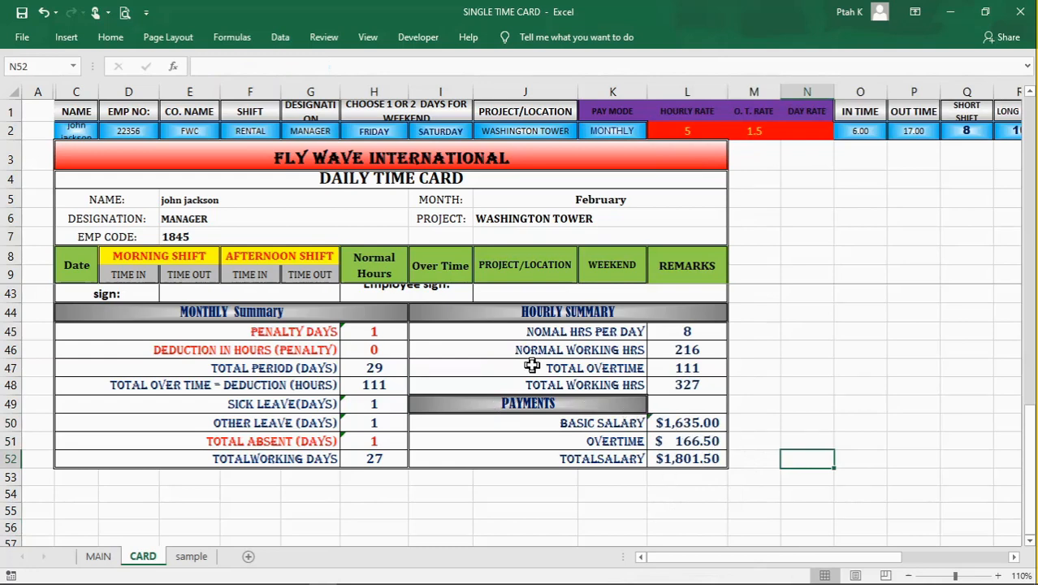
Step: Examine the daily entries of the time card, especially the afternoon shift time cells and the weekend column
{"action": "scroll", "coordinate": [533, 366], "scroll_direction": "up", "scroll_amount": 6}
{"action": "scroll", "coordinate": [532, 365], "scroll_direction": "up", "scroll_amount": 5}
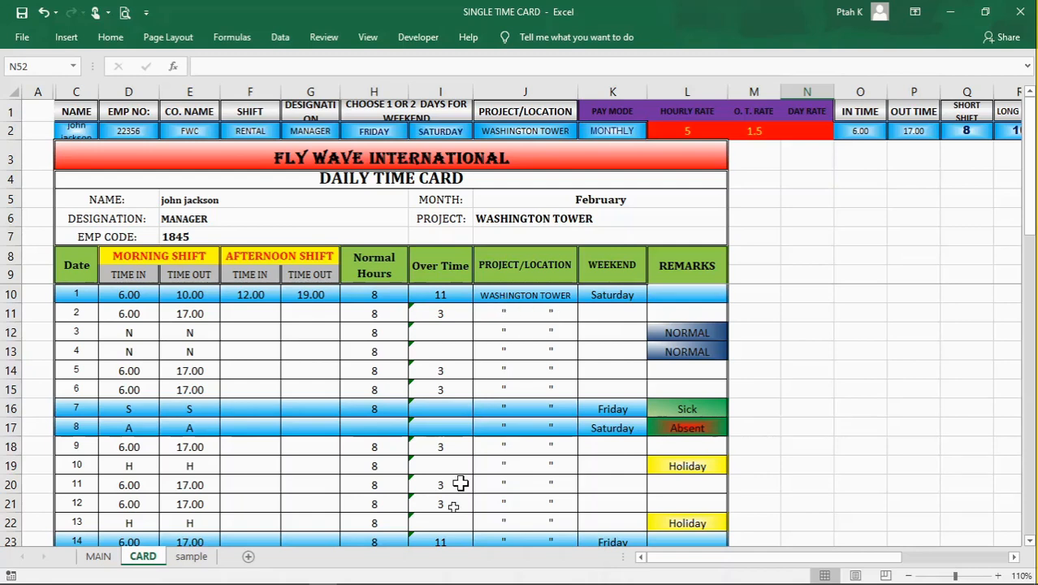
{"action": "left_click", "coordinate": [328, 428]}
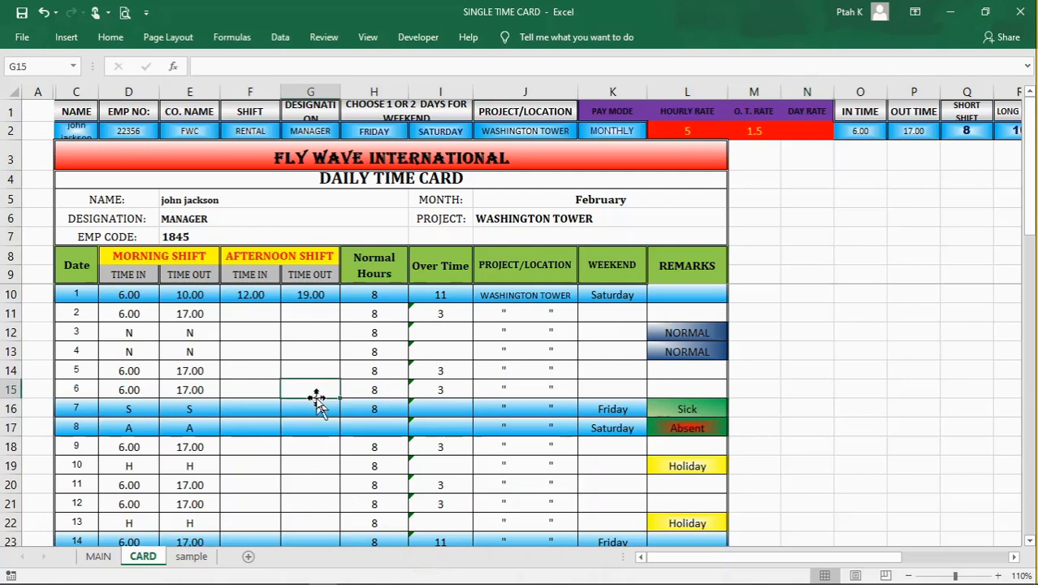
{"action": "left_click", "coordinate": [568, 350]}
{"action": "left_click", "coordinate": [596, 333]}
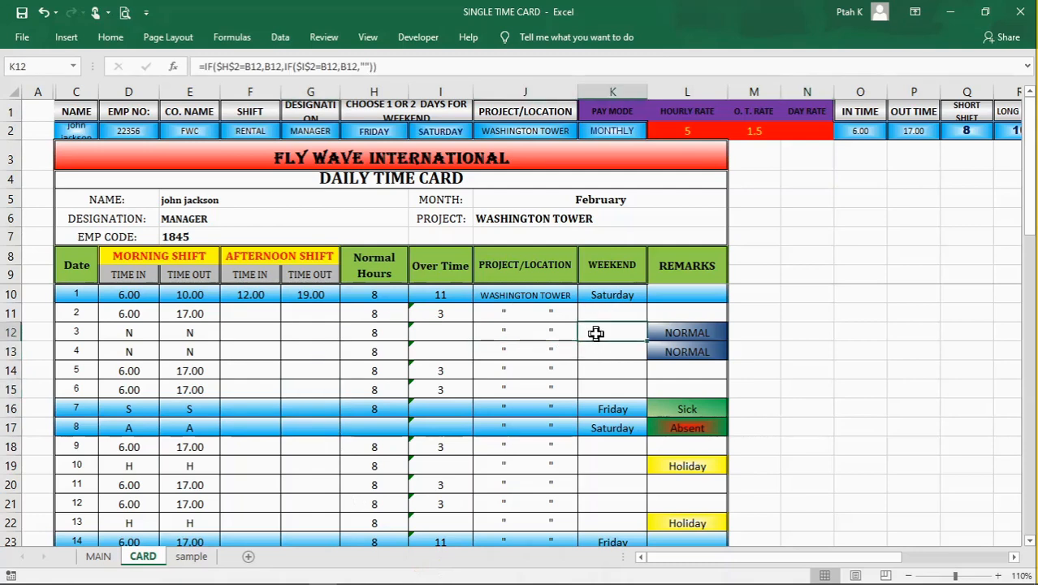
{"action": "left_click", "coordinate": [329, 348]}
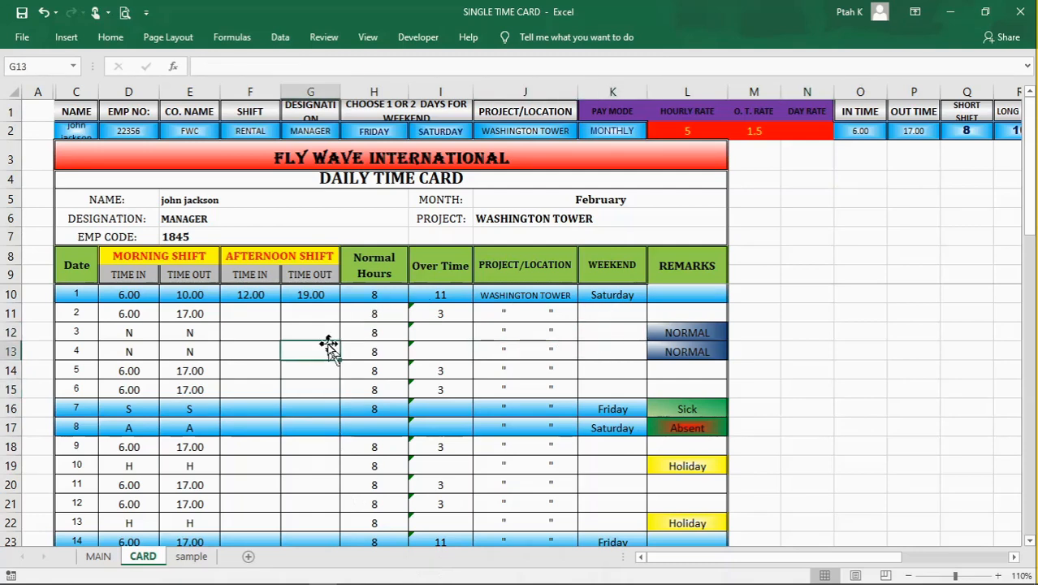
{"action": "left_click", "coordinate": [268, 349]}
{"action": "left_click", "coordinate": [266, 337]}
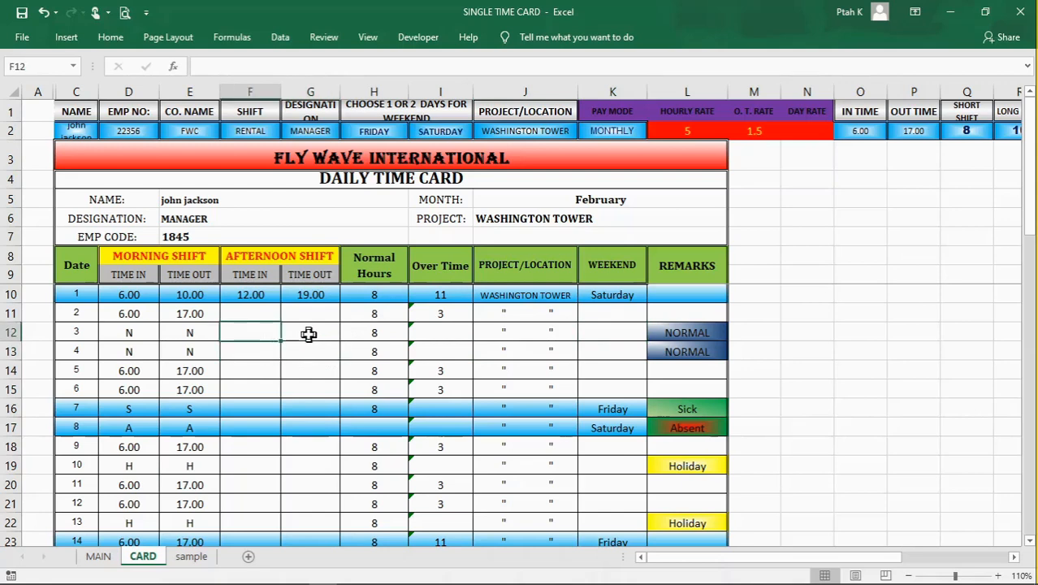
{"action": "left_click", "coordinate": [310, 334]}
{"action": "left_click", "coordinate": [310, 315]}
{"action": "left_click", "coordinate": [260, 312]}
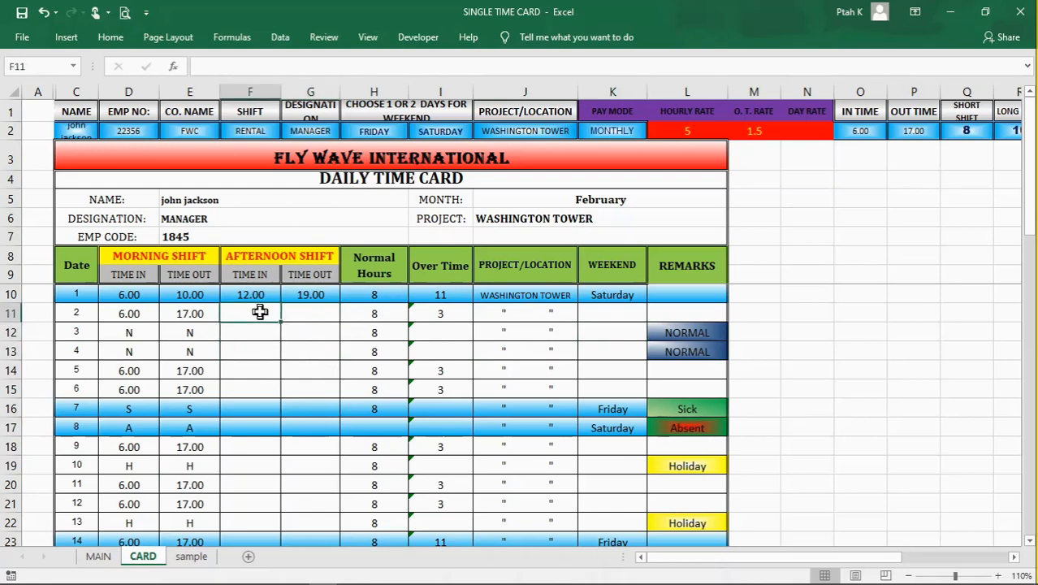
{"action": "left_click", "coordinate": [259, 336]}
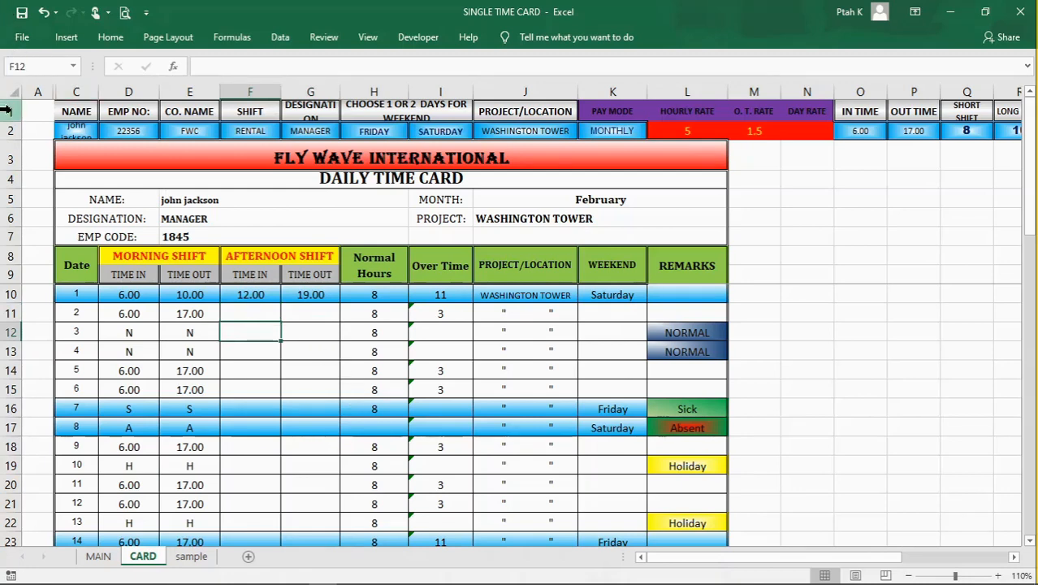
Step: Examine the setup fields in rows 1 and 2, from employee name to project/location, and the time card title
{"action": "left_click_drag", "start_coordinate": [11, 109], "coordinate": [12, 122]}
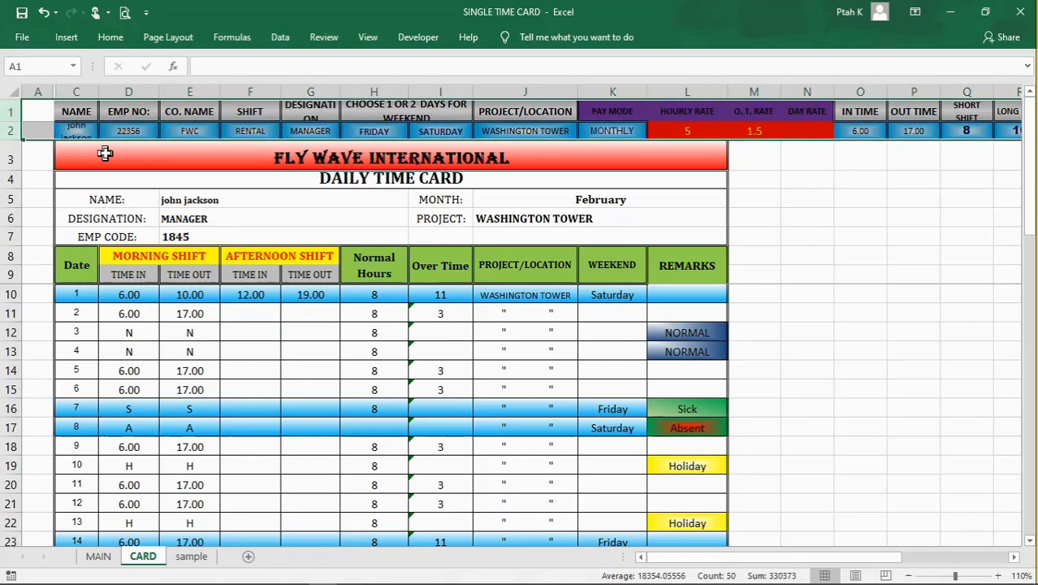
{"action": "left_click", "coordinate": [10, 112]}
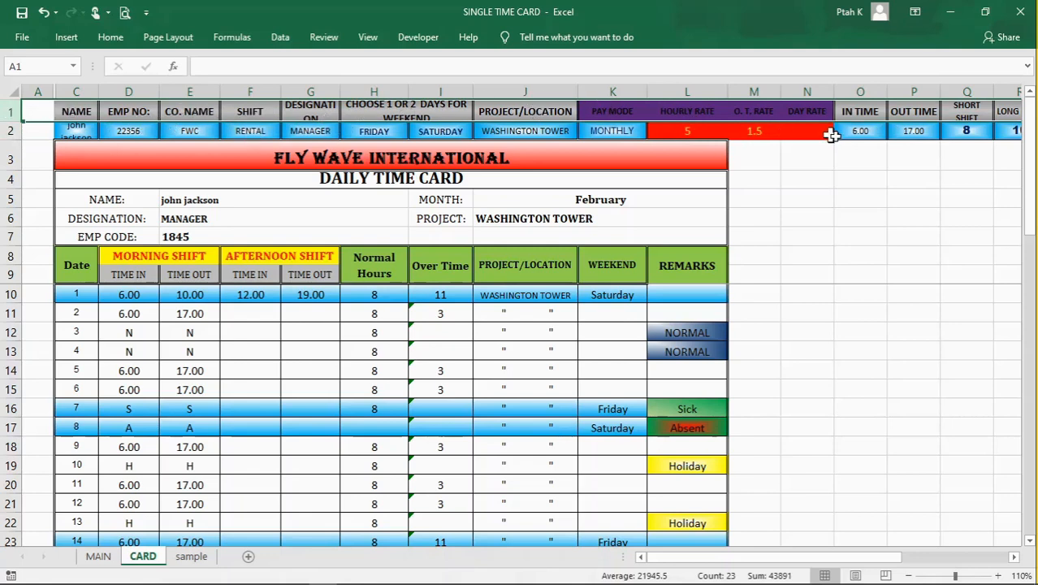
{"action": "mouse_move", "coordinate": [902, 559]}
{"action": "left_mouse_down"}
{"action": "mouse_move", "coordinate": [1007, 566]}
{"action": "mouse_move", "coordinate": [888, 563]}
{"action": "left_mouse_up"}
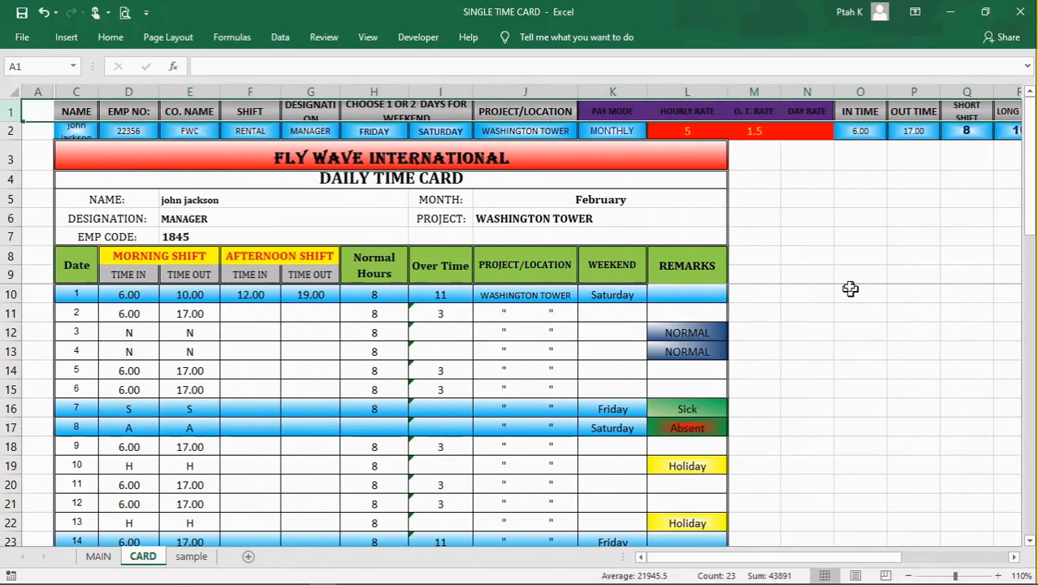
{"action": "left_click", "coordinate": [85, 131]}
{"action": "left_click", "coordinate": [124, 131]}
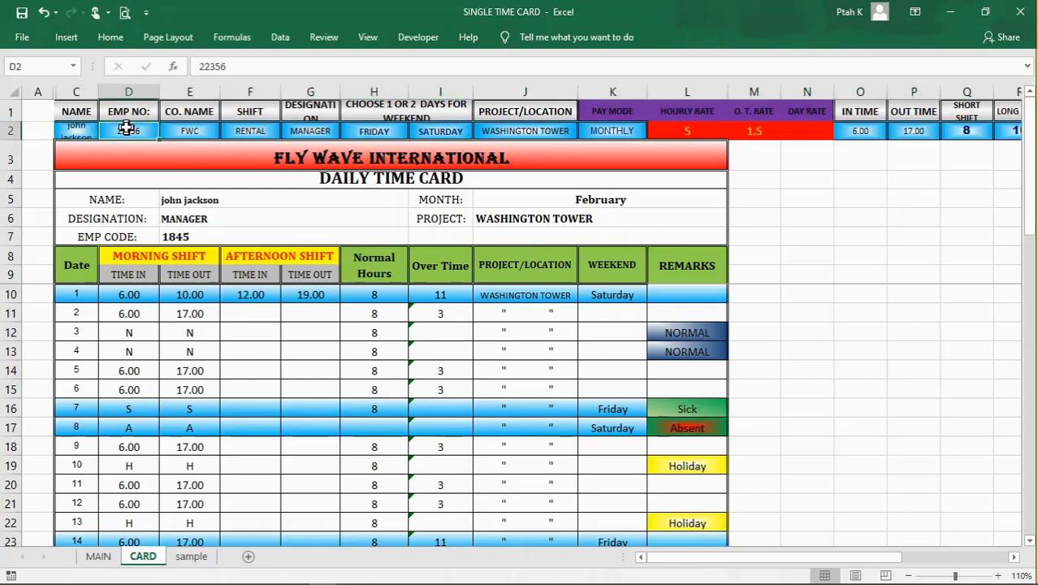
{"action": "left_click", "coordinate": [213, 131]}
{"action": "left_click", "coordinate": [249, 131]}
{"action": "left_click", "coordinate": [318, 130]}
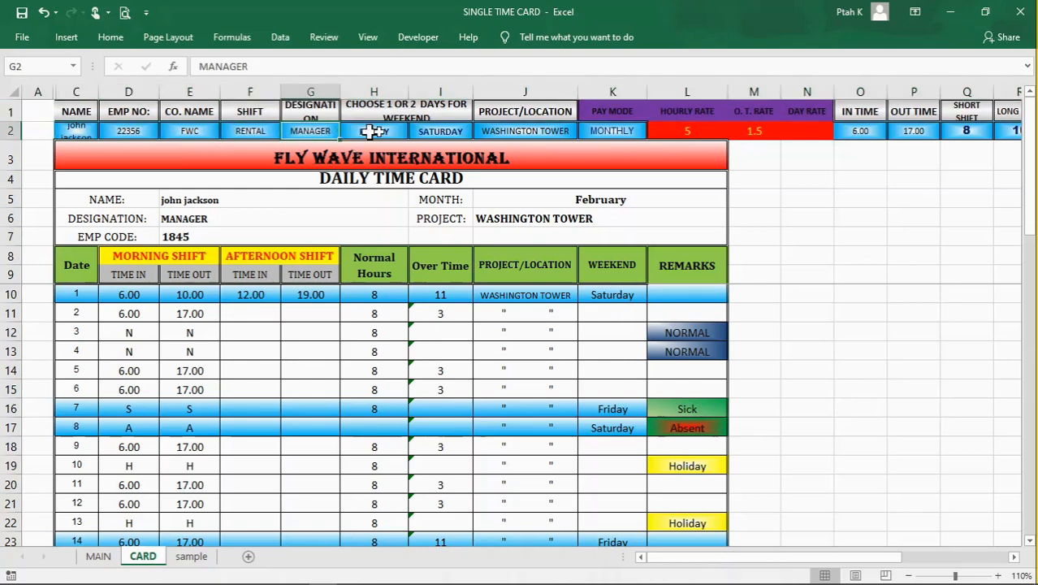
{"action": "left_click", "coordinate": [385, 131]}
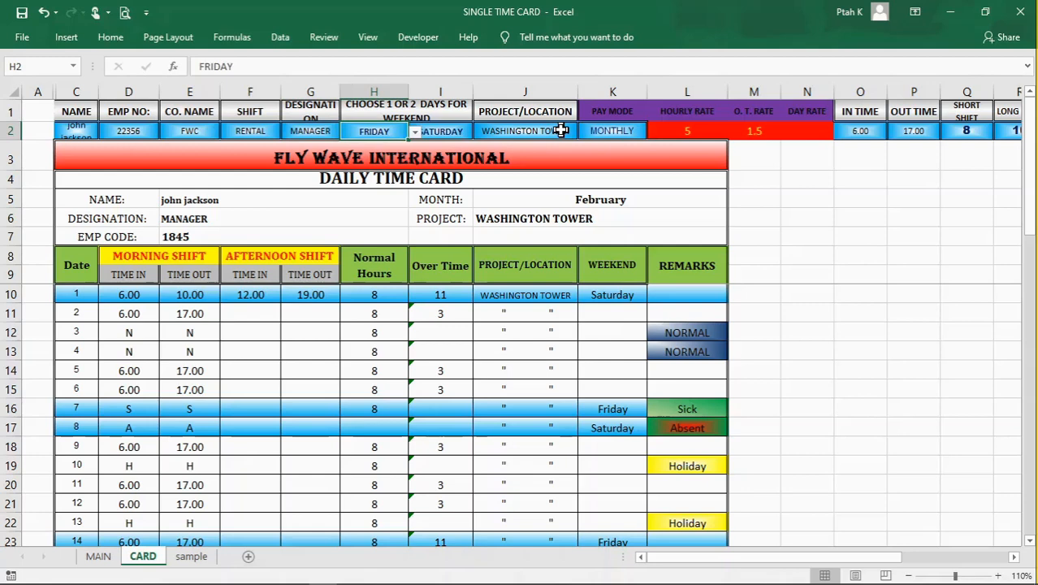
{"action": "left_click", "coordinate": [78, 94]}
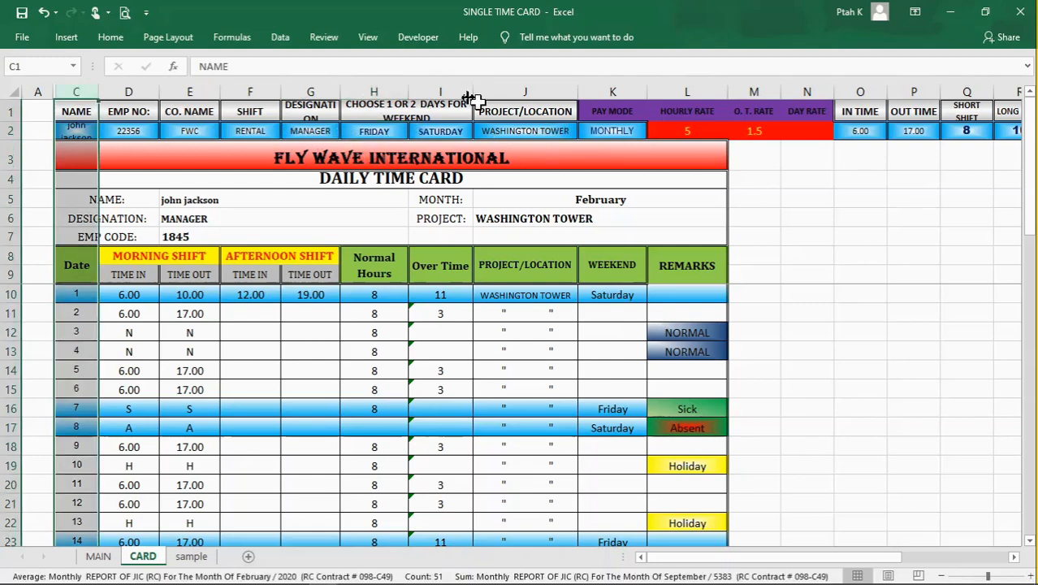
{"action": "left_click", "coordinate": [517, 95]}
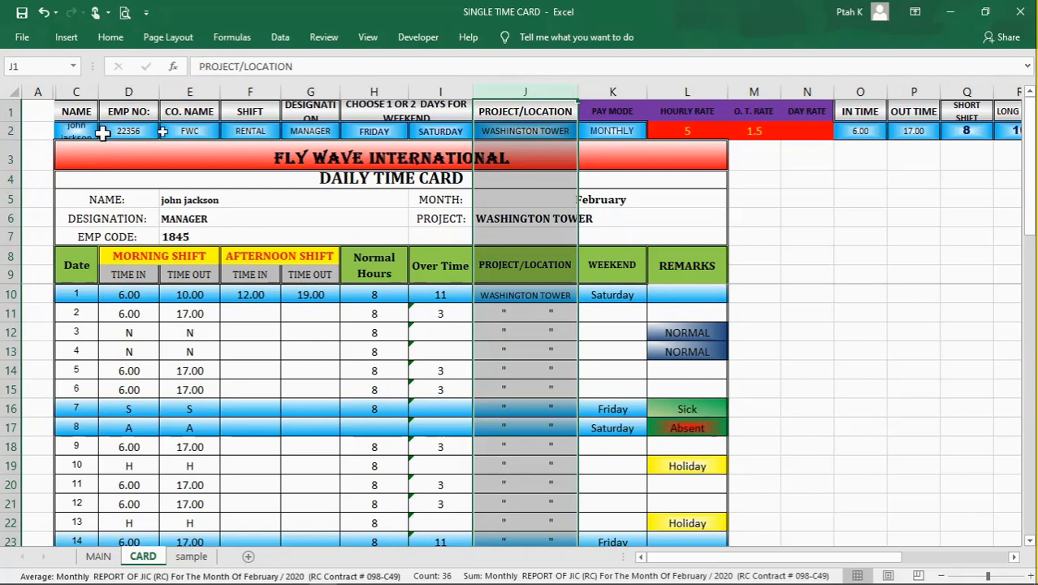
{"action": "left_click", "coordinate": [625, 158]}
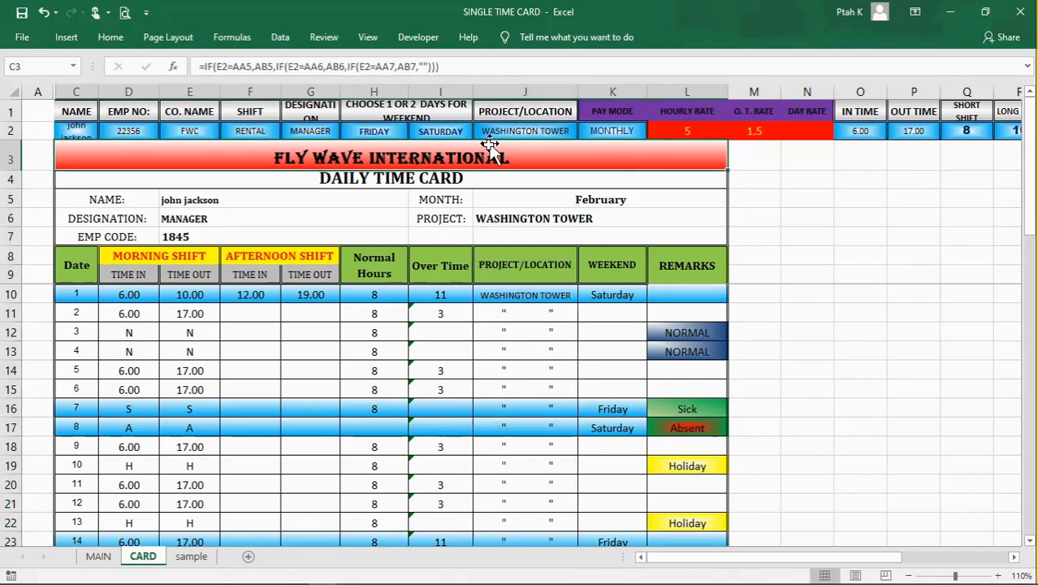
Step: Examine the list of shift types available in cell F2 and the neighbouring designation field
{"action": "left_click", "coordinate": [319, 130]}
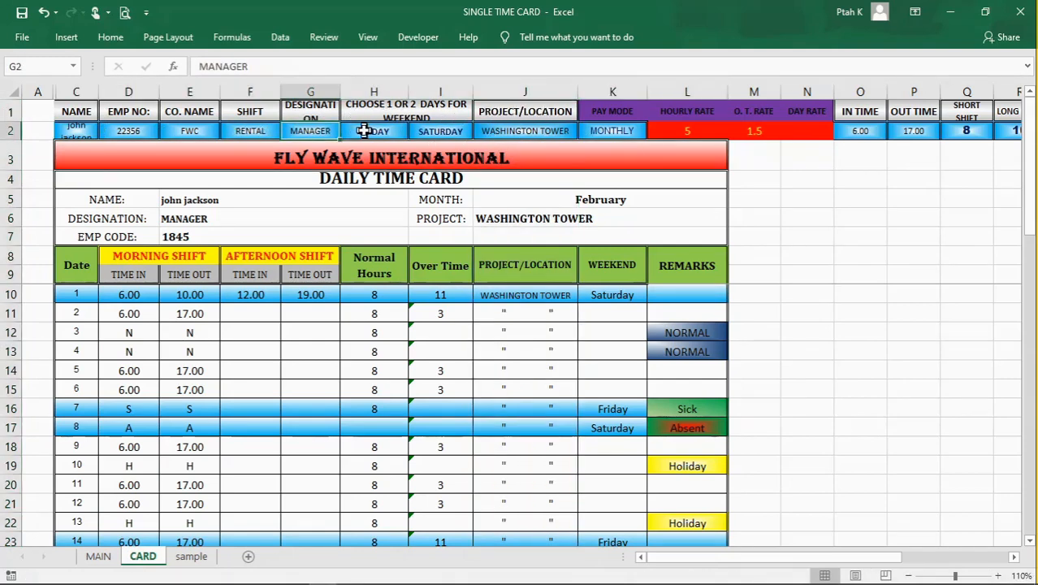
{"action": "left_click", "coordinate": [255, 132]}
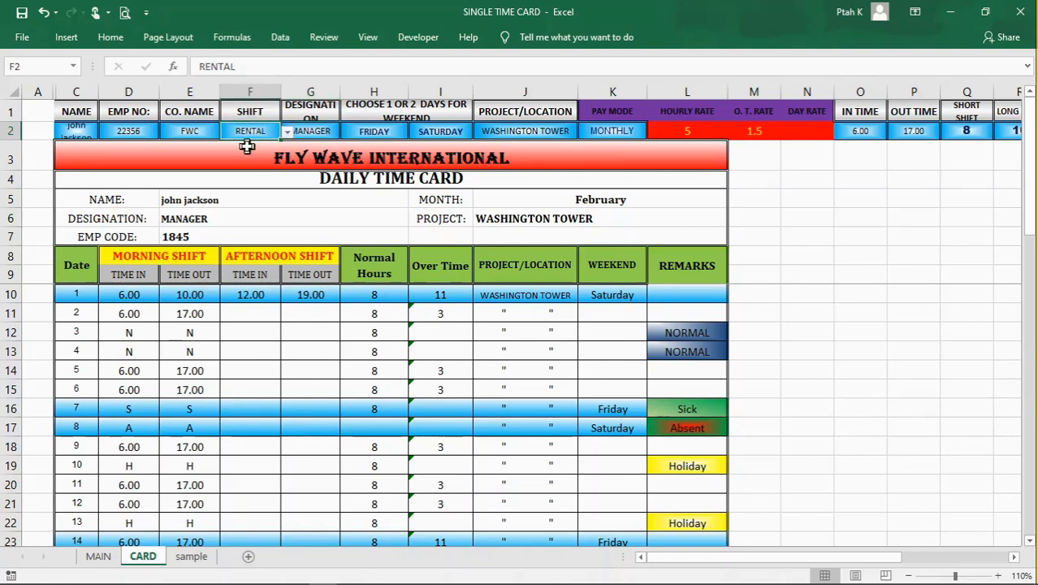
{"action": "left_click", "coordinate": [291, 131]}
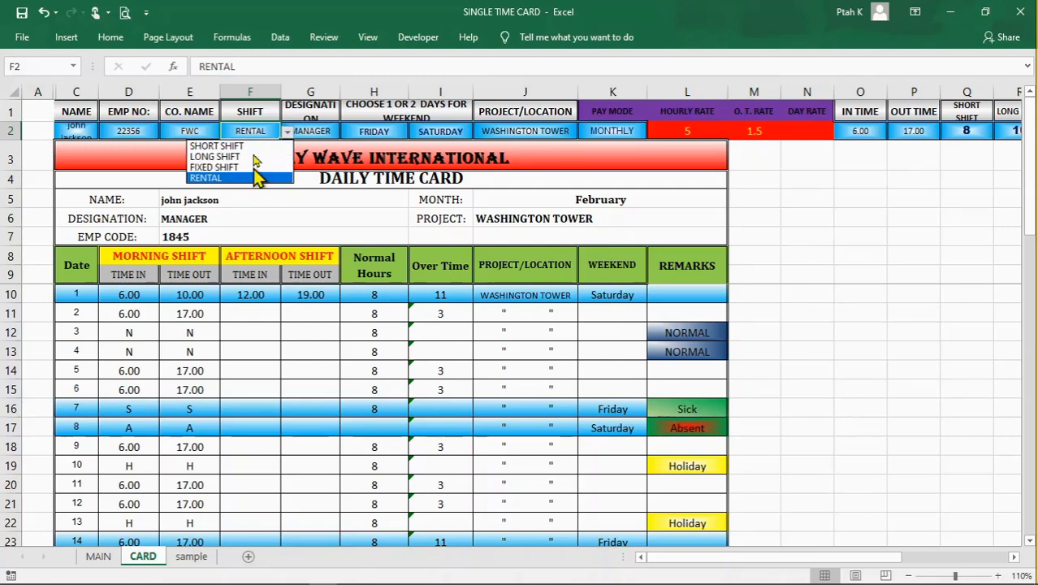
{"action": "left_click", "coordinate": [288, 132]}
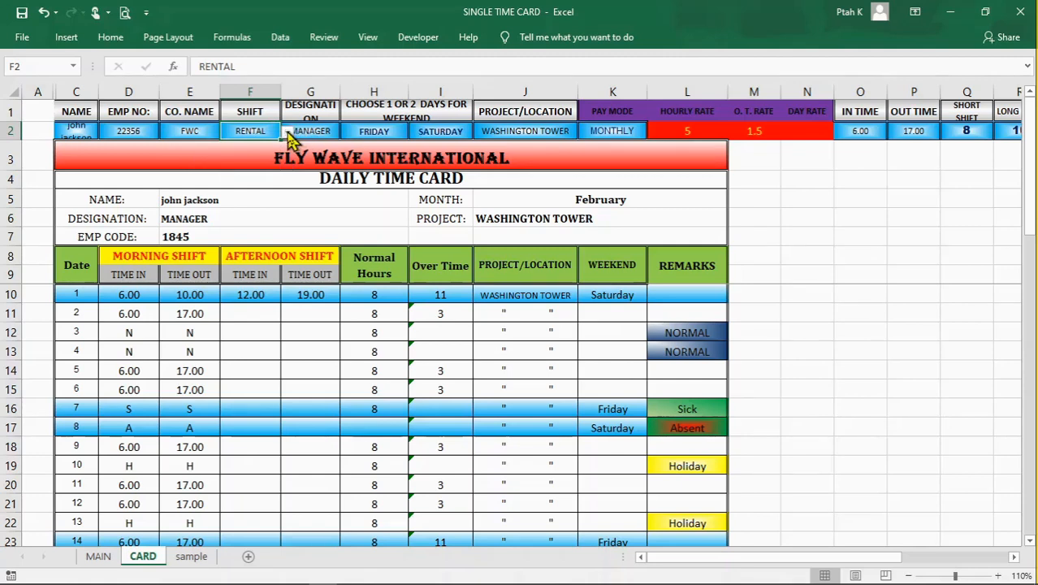
{"action": "left_click", "coordinate": [324, 92]}
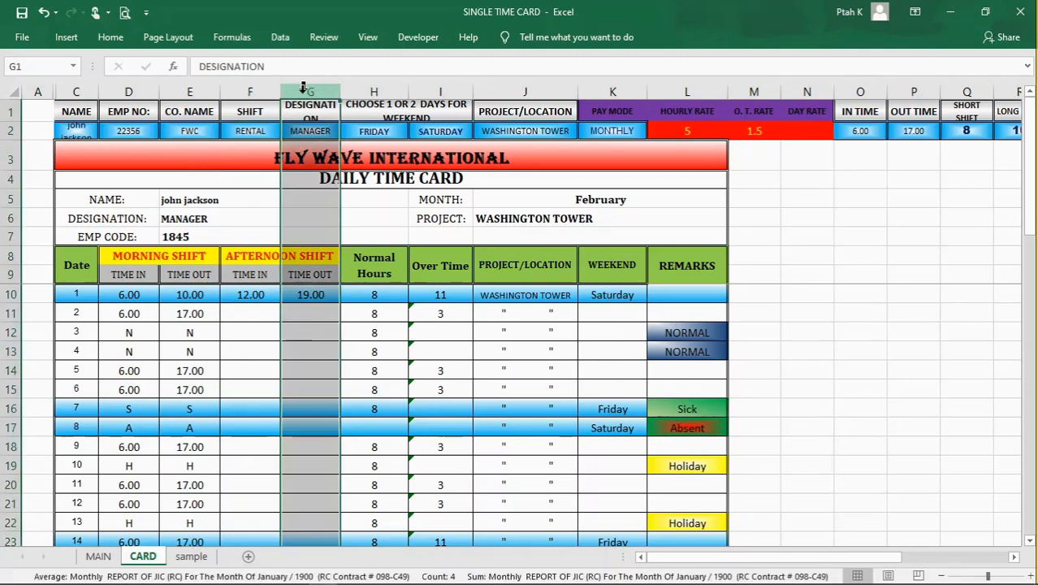
{"action": "left_click", "coordinate": [265, 92]}
{"action": "left_click", "coordinate": [299, 92]}
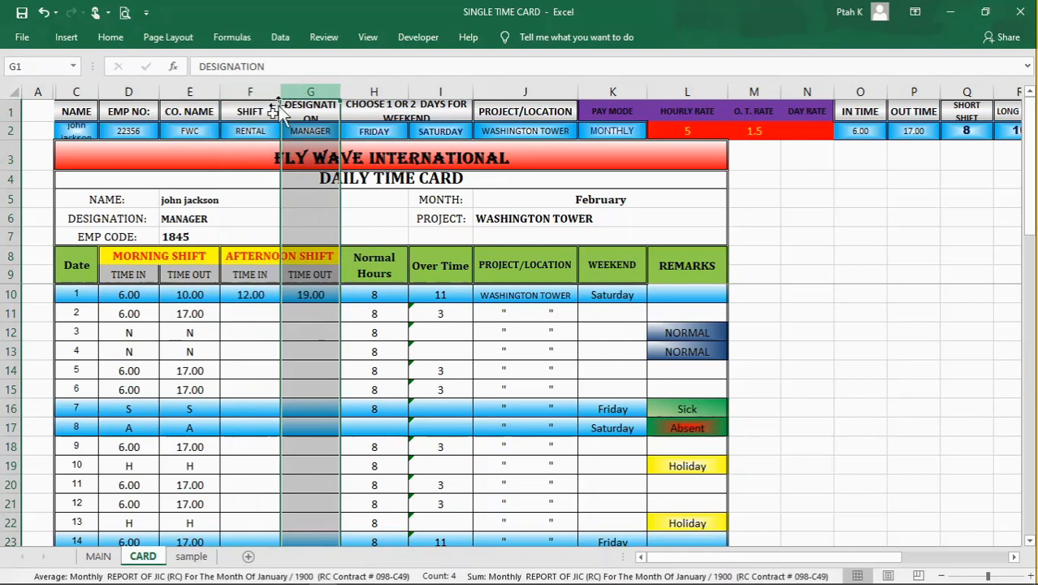
{"action": "left_click", "coordinate": [256, 127]}
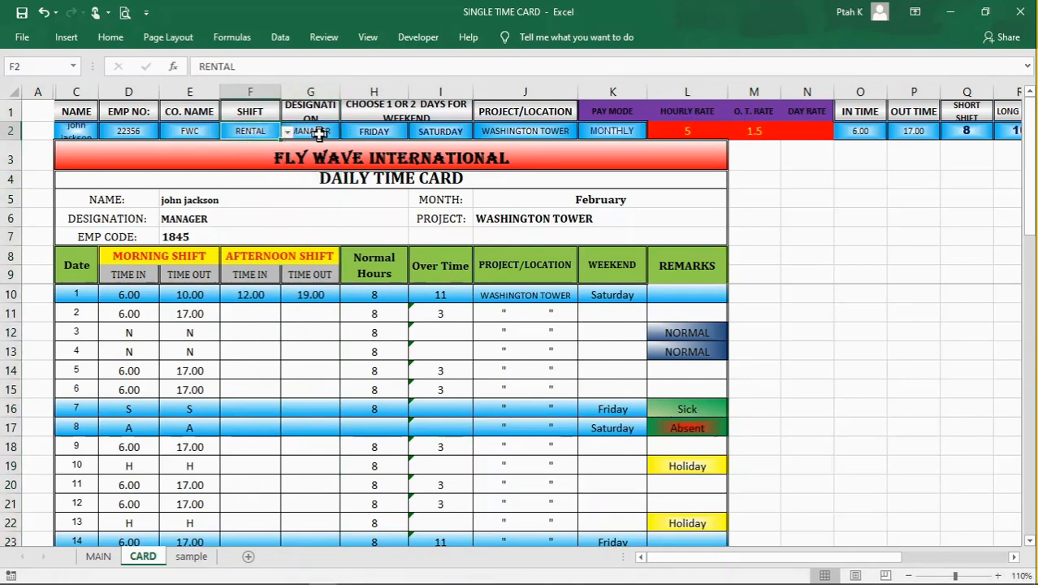
{"action": "left_click", "coordinate": [314, 131]}
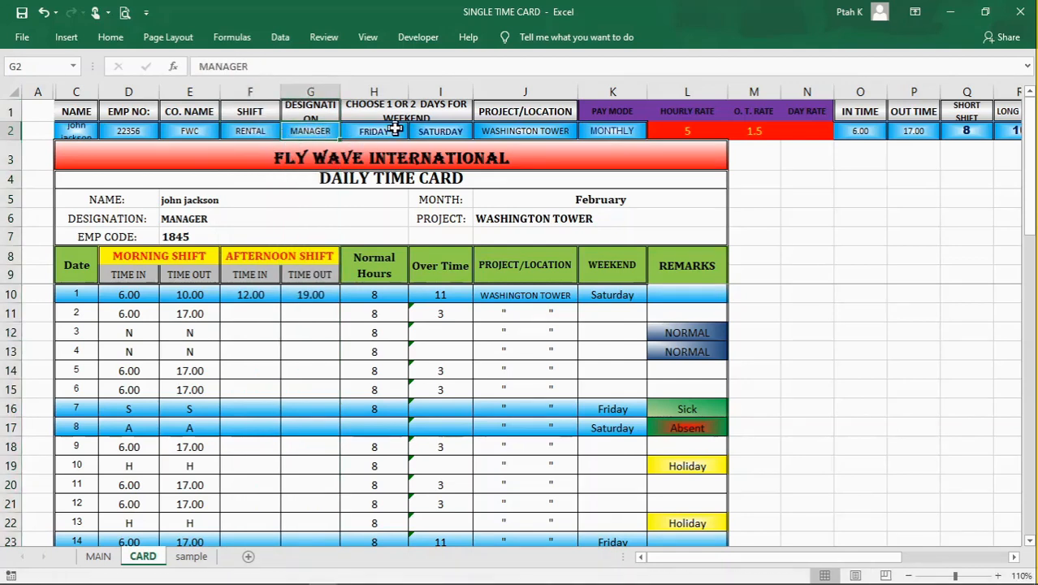
Step: Examine the two weekend day choices in cells H2 and I2 and their heading in row 1
{"action": "left_click", "coordinate": [395, 130]}
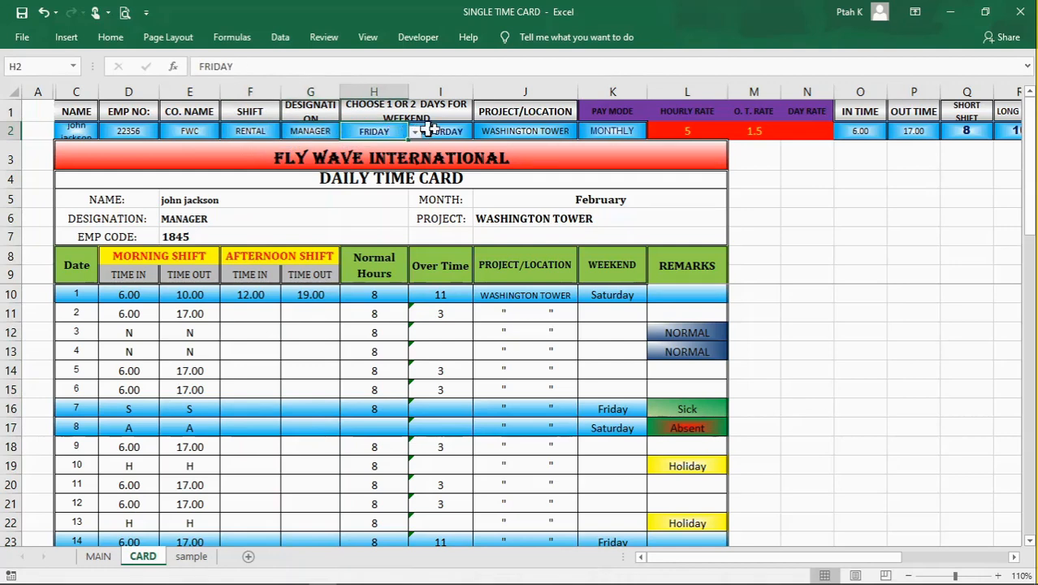
{"action": "left_click", "coordinate": [431, 130]}
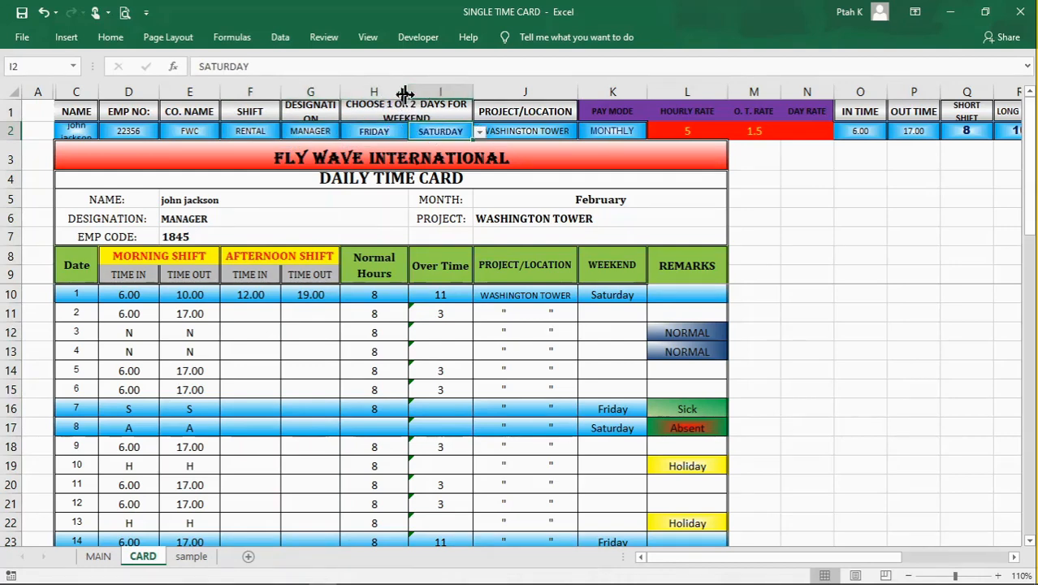
{"action": "left_click", "coordinate": [378, 132]}
{"action": "left_click", "coordinate": [433, 131]}
{"action": "left_click", "coordinate": [380, 112]}
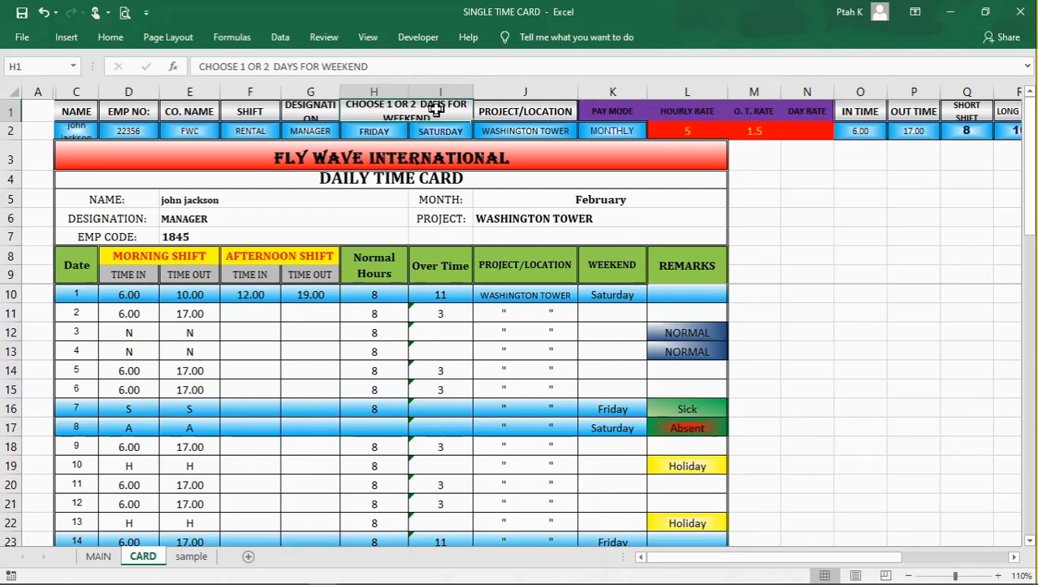
{"action": "left_click", "coordinate": [385, 132]}
{"action": "left_click", "coordinate": [424, 131]}
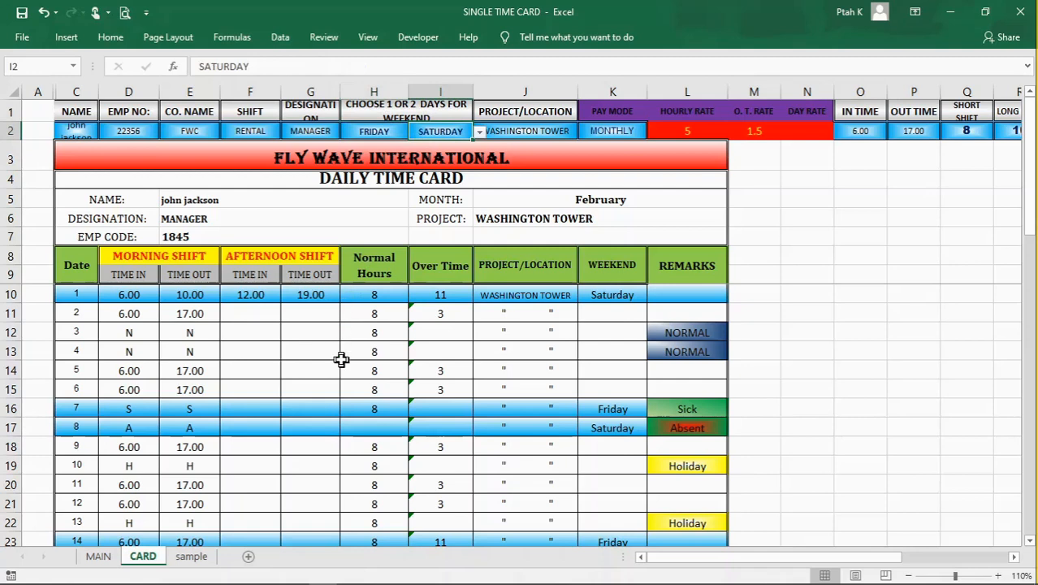
Step: Examine the time card rows for days 7 and 8, including their entries in the weekend column
{"action": "left_click", "coordinate": [83, 412]}
{"action": "left_click", "coordinate": [81, 427]}
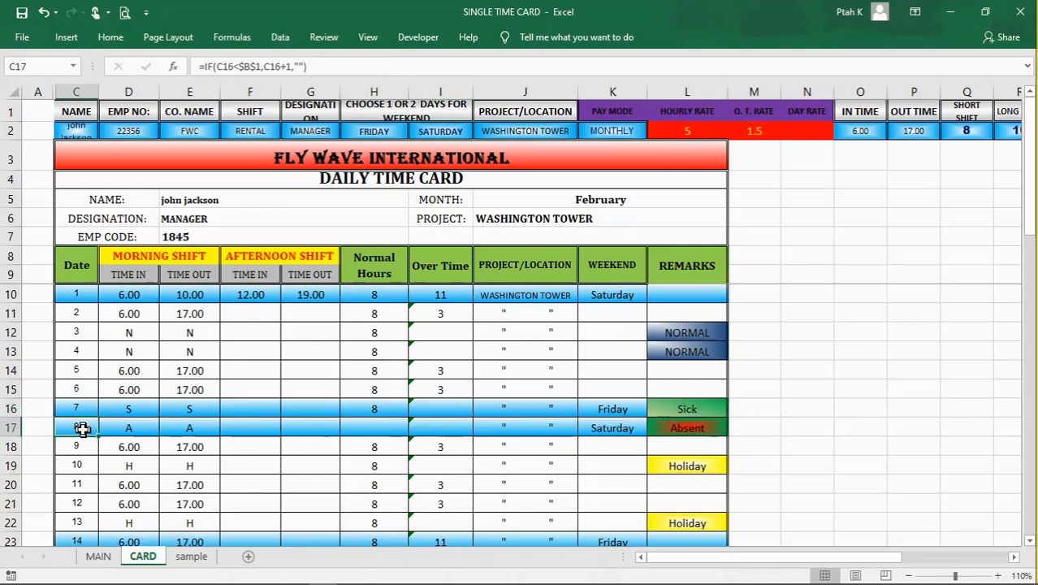
{"action": "left_click", "coordinate": [294, 430]}
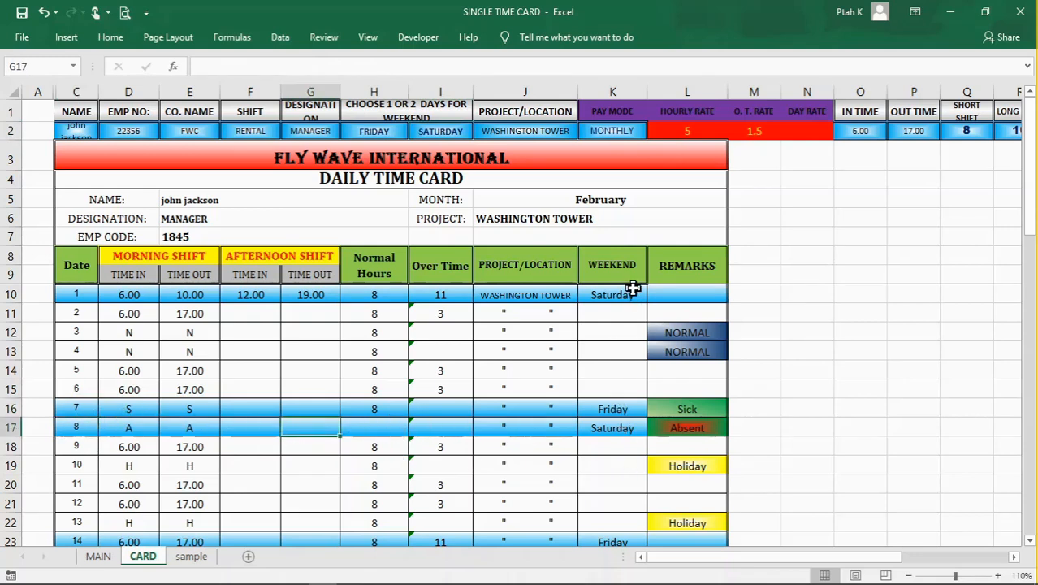
{"action": "left_click", "coordinate": [611, 91]}
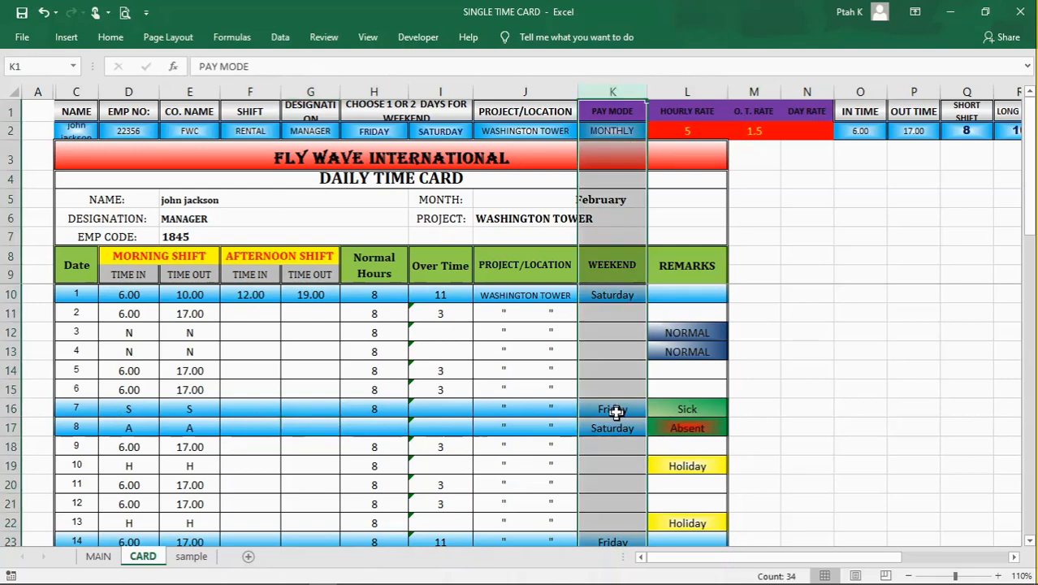
{"action": "left_click", "coordinate": [609, 411]}
{"action": "left_click", "coordinate": [607, 431]}
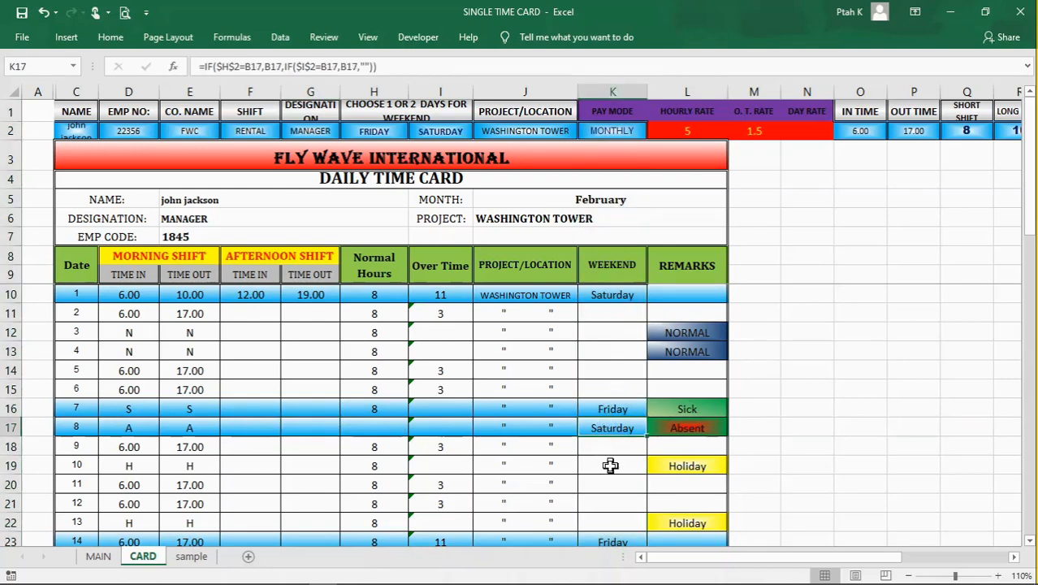
Step: Set the second weekend day in cell I2 to NO DAY and check the highlighted weekend rows of the time card
{"action": "left_click", "coordinate": [394, 131]}
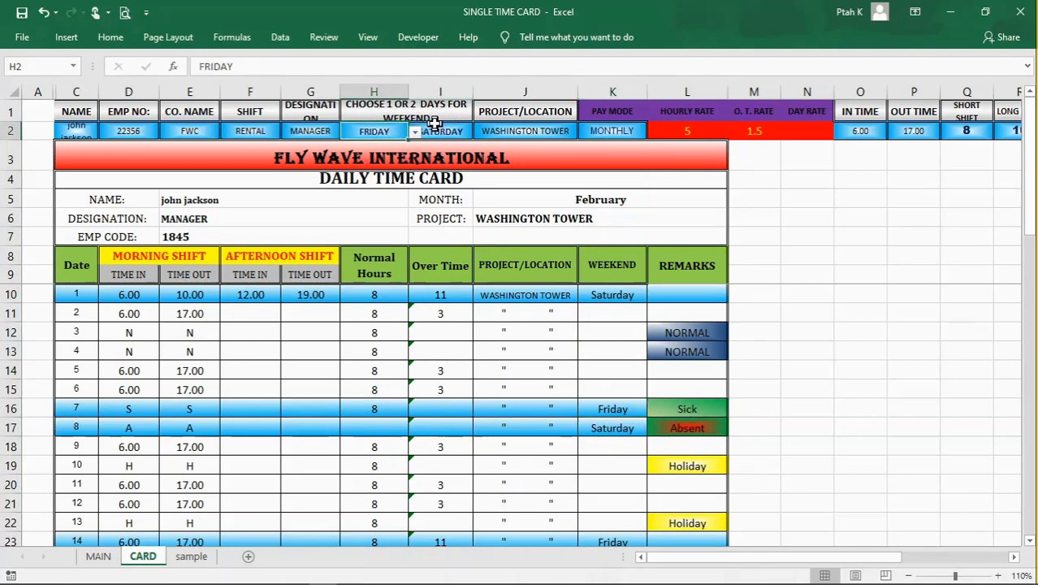
{"action": "left_click", "coordinate": [435, 129]}
{"action": "left_click", "coordinate": [388, 133]}
{"action": "left_click", "coordinate": [439, 130]}
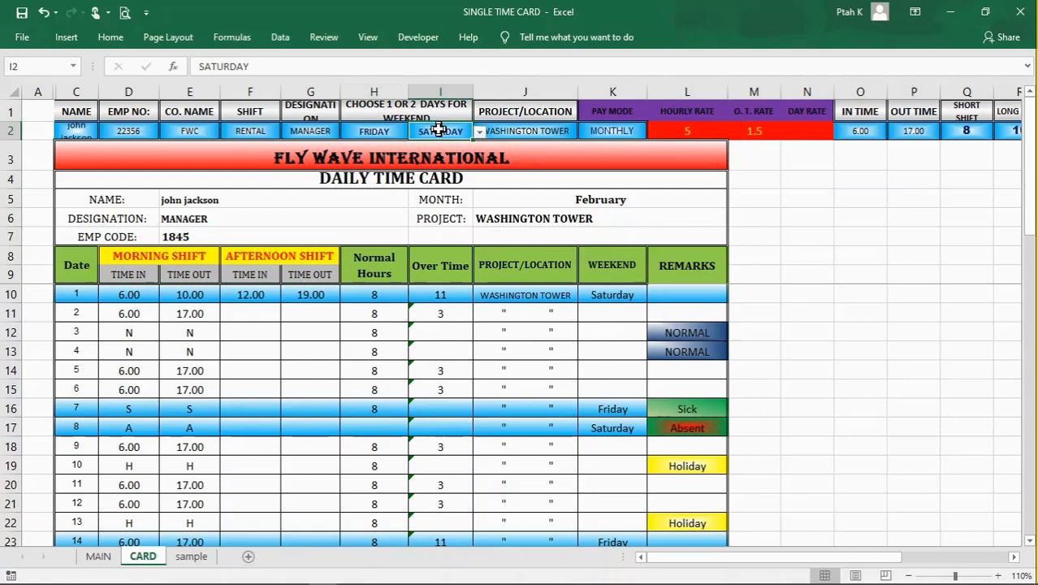
{"action": "left_click", "coordinate": [480, 133]}
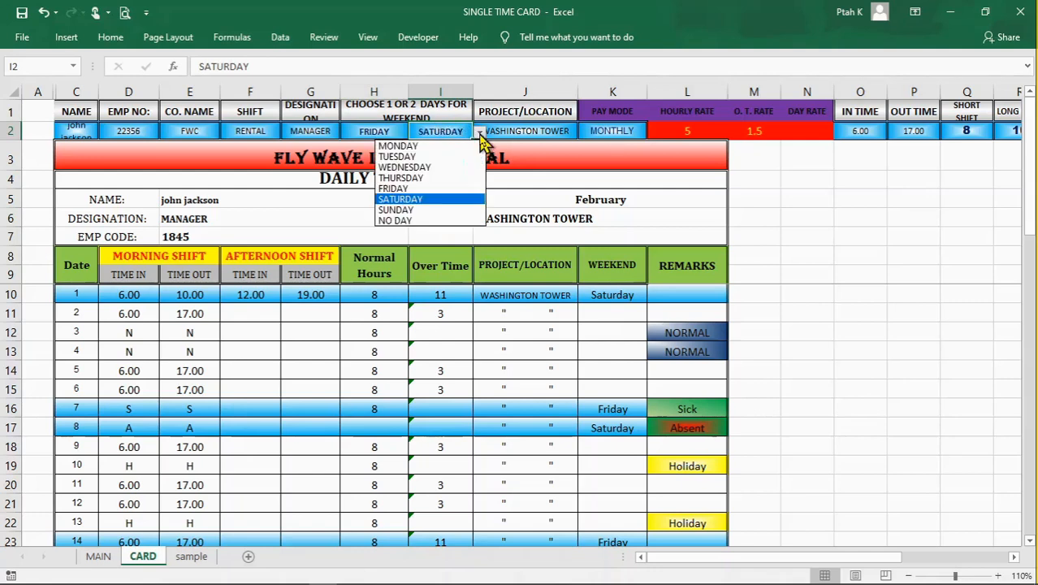
{"action": "left_click", "coordinate": [416, 220]}
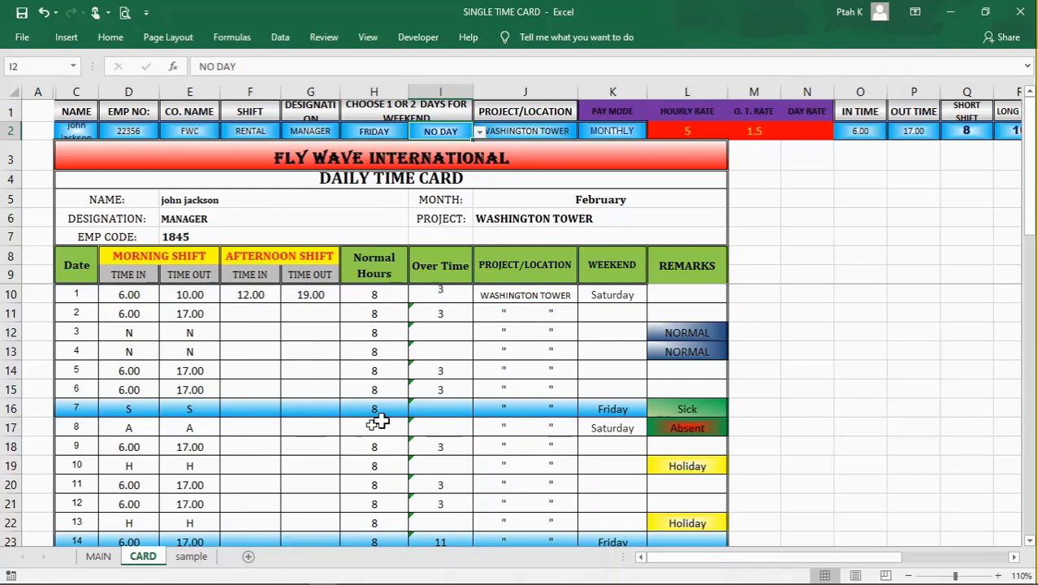
{"action": "left_click", "coordinate": [356, 470]}
{"action": "scroll", "coordinate": [328, 474], "scroll_direction": "down", "scroll_amount": 2}
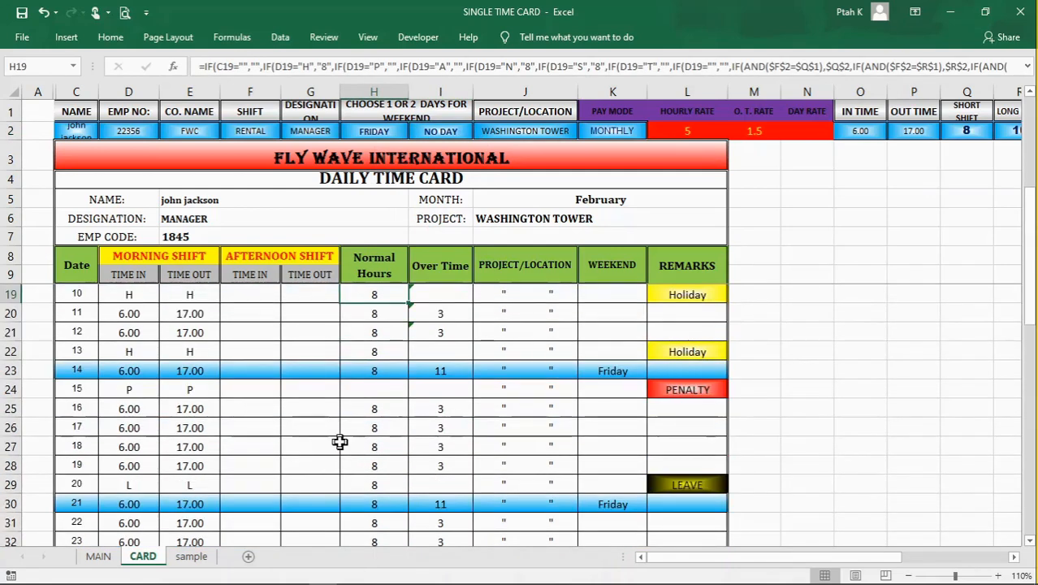
{"action": "scroll", "coordinate": [339, 442], "scroll_direction": "up", "scroll_amount": 3}
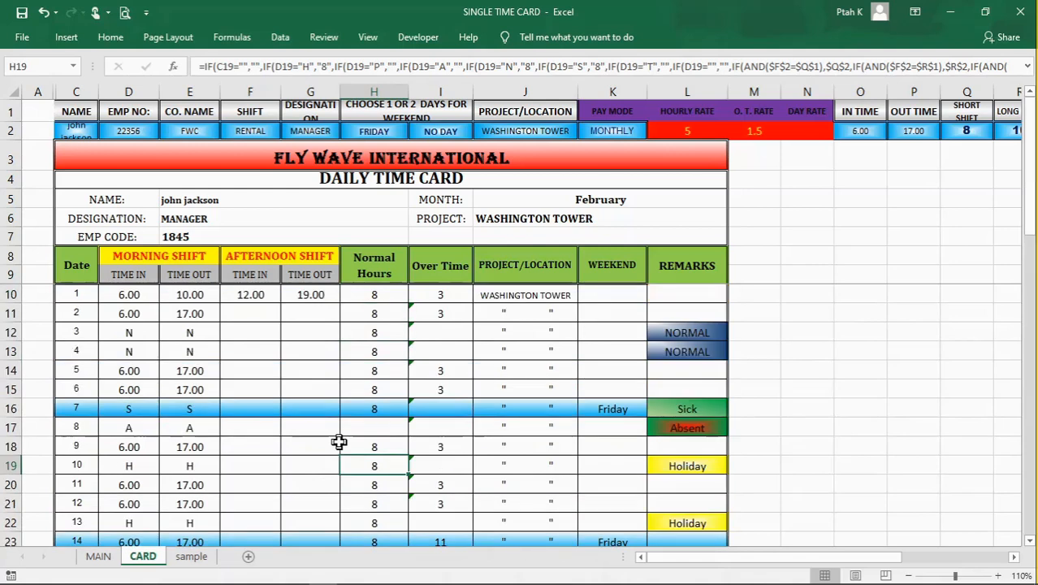
{"action": "scroll", "coordinate": [339, 442], "scroll_direction": "down", "scroll_amount": 1}
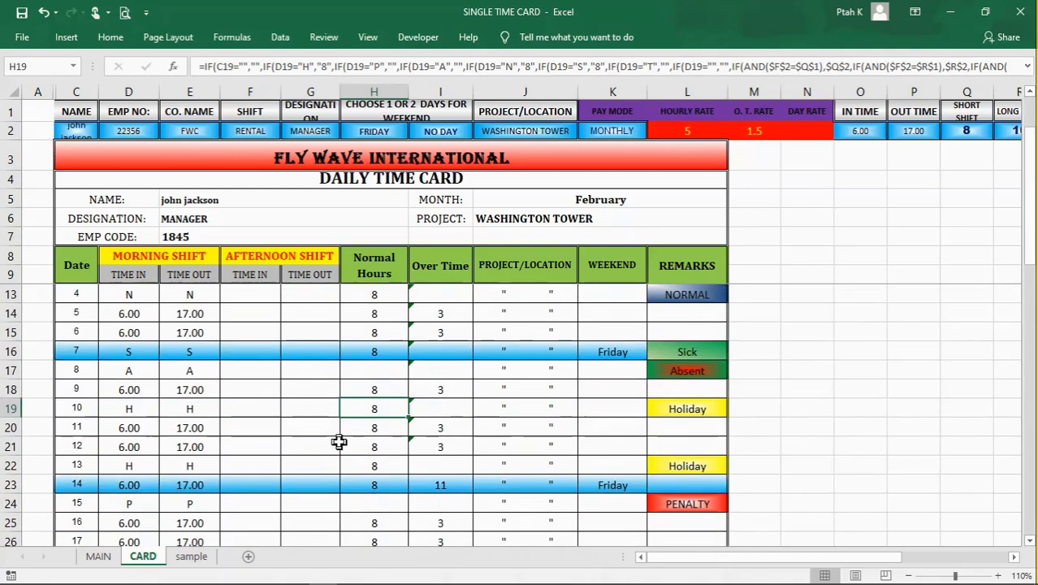
Step: Set the second weekend day in cell I2 back to SATURDAY
{"action": "left_click", "coordinate": [426, 132]}
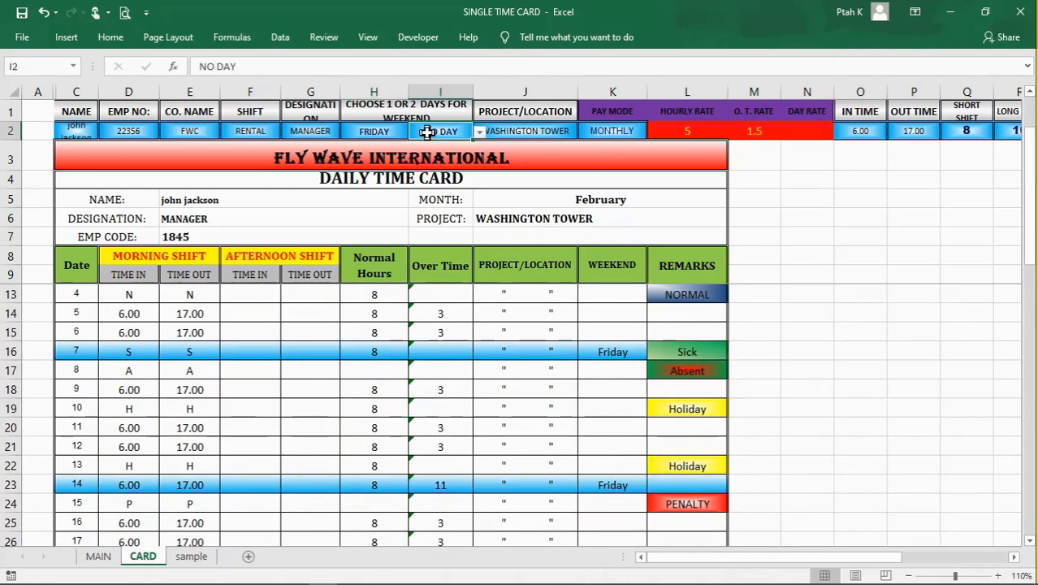
{"action": "left_click", "coordinate": [481, 131]}
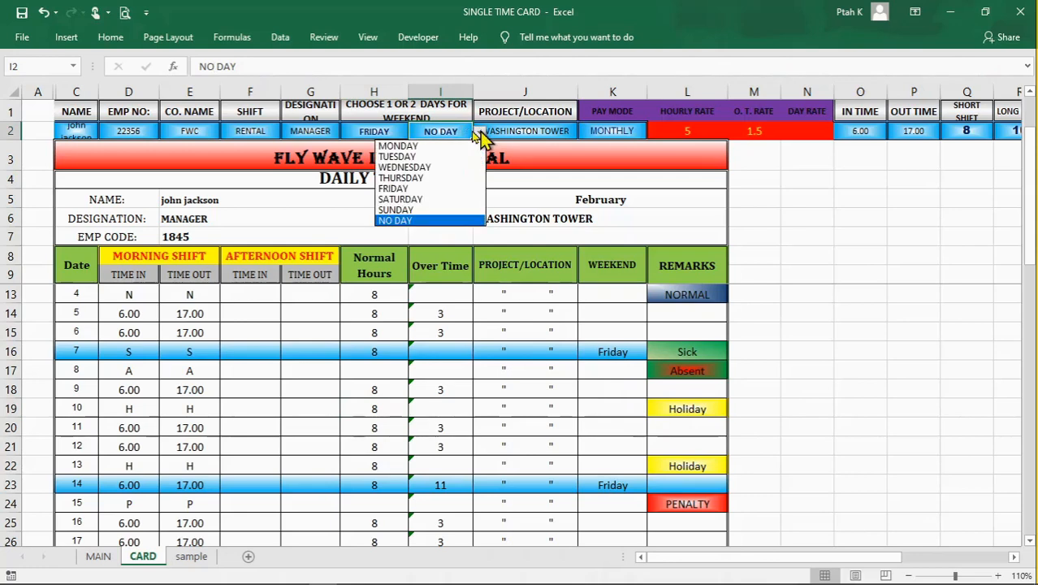
{"action": "left_click", "coordinate": [424, 202]}
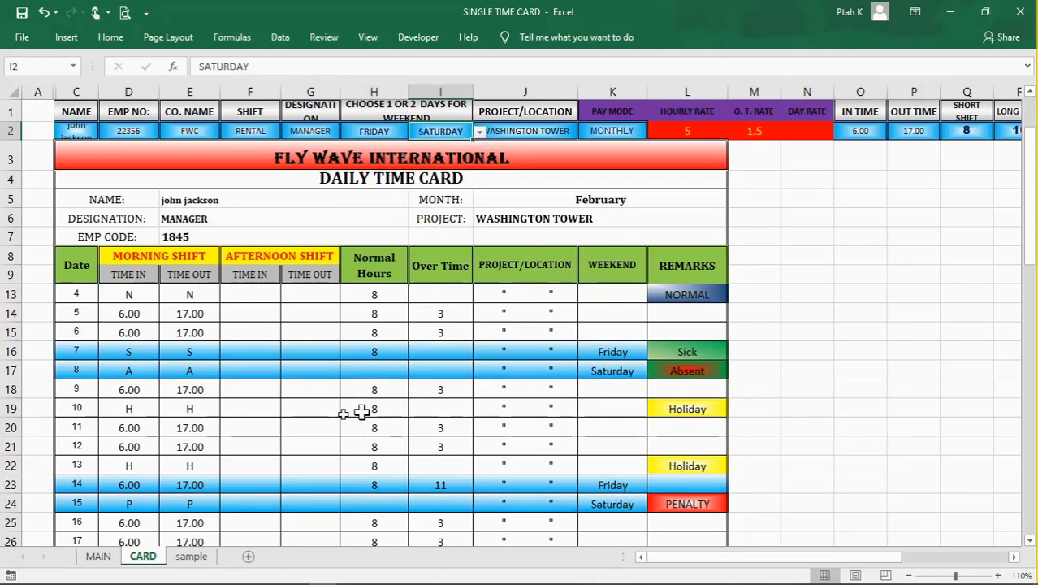
{"action": "left_click", "coordinate": [326, 415]}
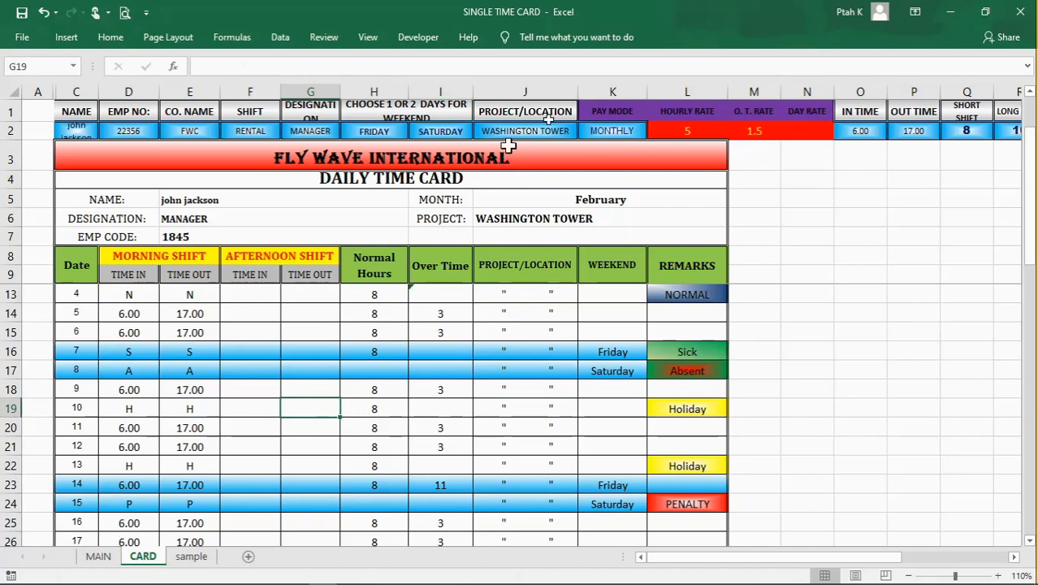
Step: Examine the pay mode, hourly rate, overtime rate and day rate headings and cells in K1:N2
{"action": "left_click", "coordinate": [616, 87]}
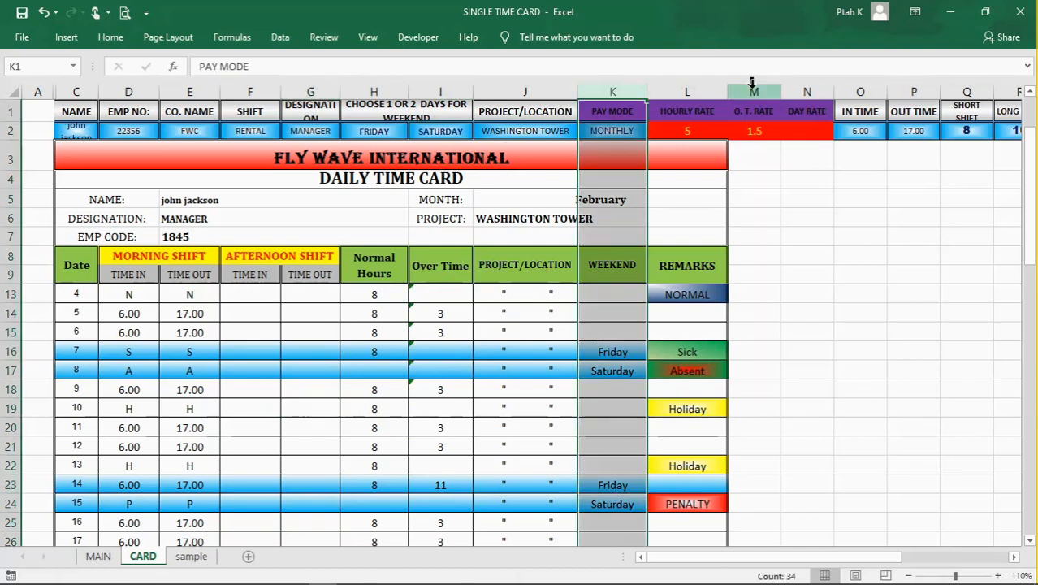
{"action": "left_click", "coordinate": [812, 88]}
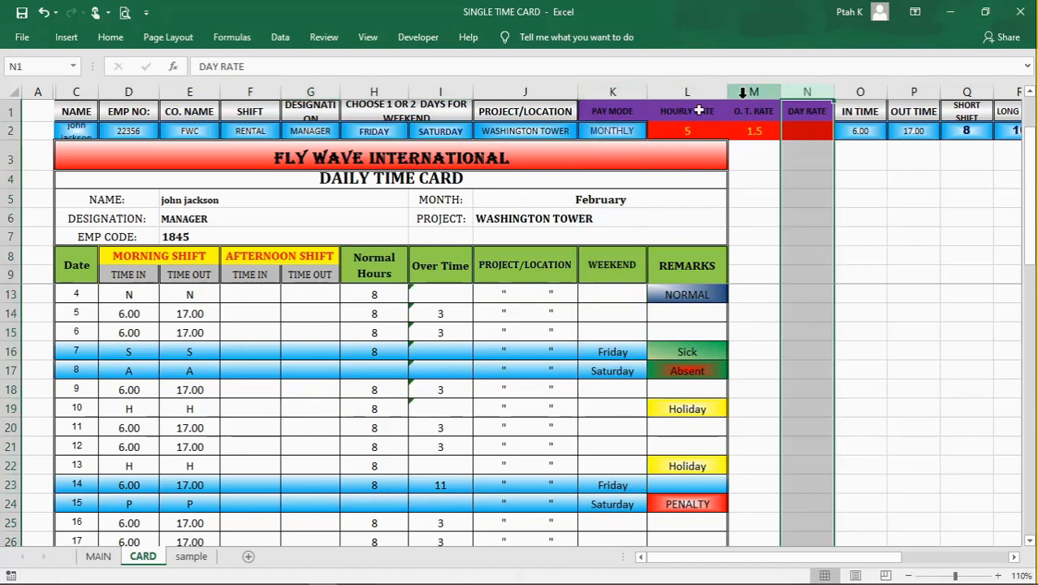
{"action": "left_click", "coordinate": [620, 112]}
{"action": "left_click", "coordinate": [687, 115]}
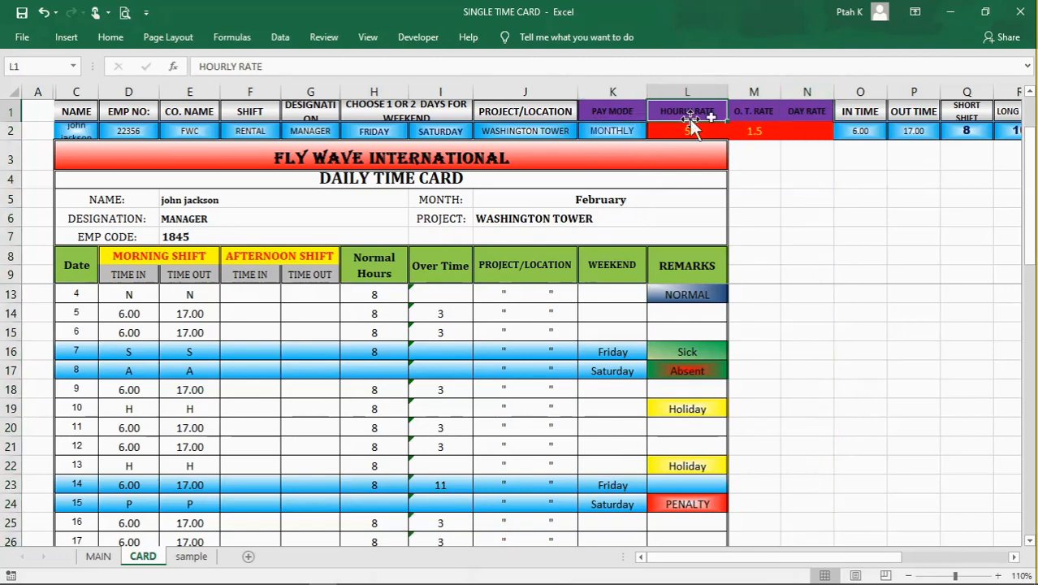
{"action": "left_click", "coordinate": [754, 112]}
{"action": "left_click", "coordinate": [804, 114]}
{"action": "left_click", "coordinate": [626, 131]}
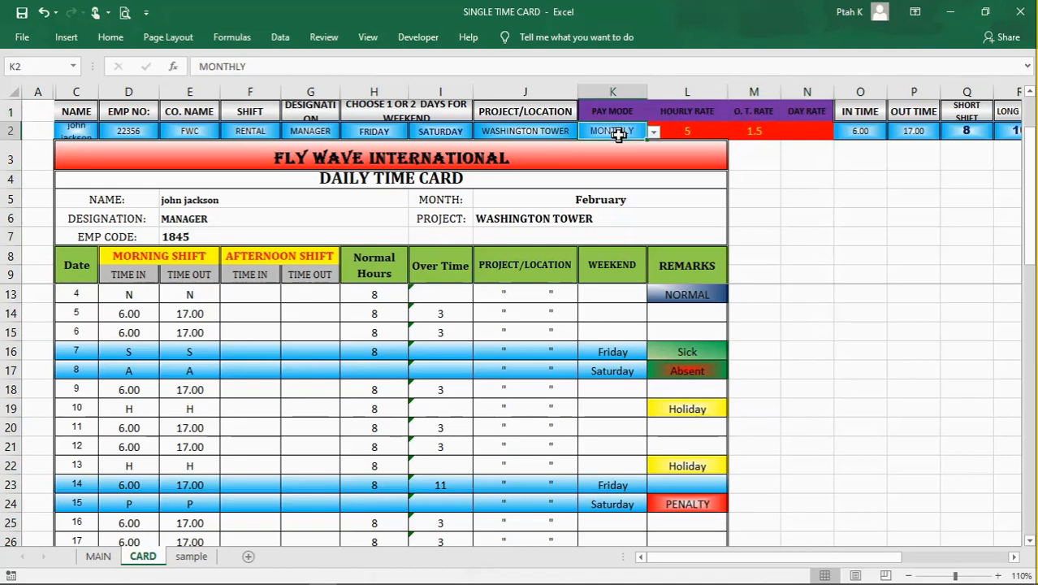
{"action": "left_click", "coordinate": [694, 131]}
{"action": "left_click", "coordinate": [741, 130]}
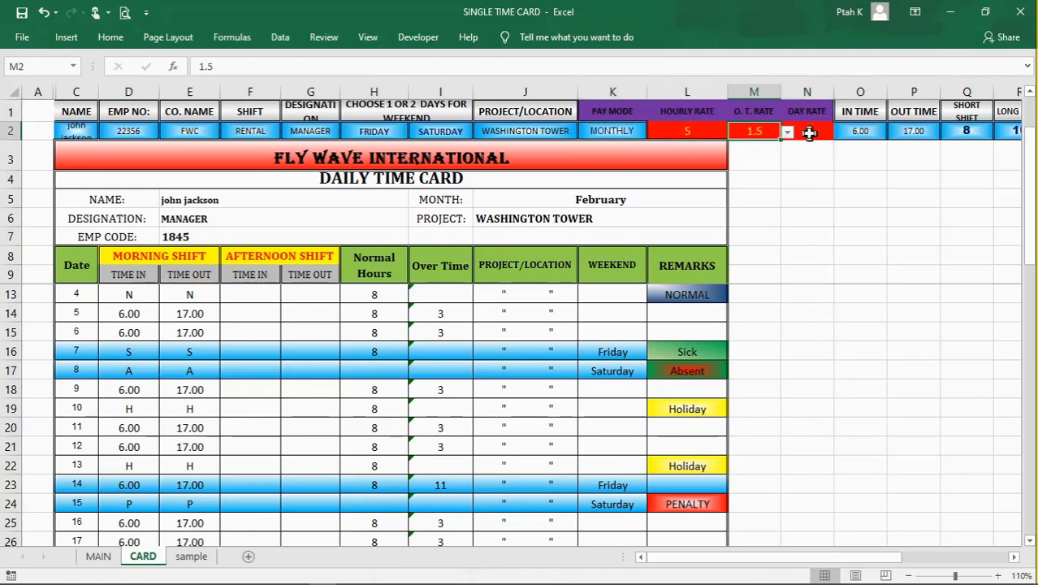
{"action": "left_click", "coordinate": [809, 130]}
{"action": "left_click", "coordinate": [674, 130]}
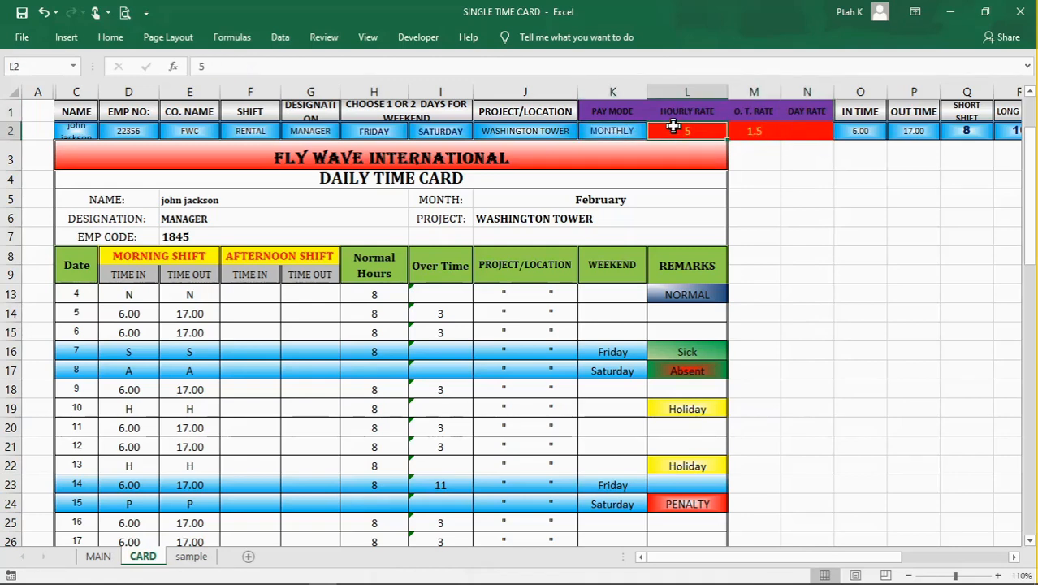
{"action": "left_click", "coordinate": [759, 131]}
{"action": "left_click", "coordinate": [809, 130]}
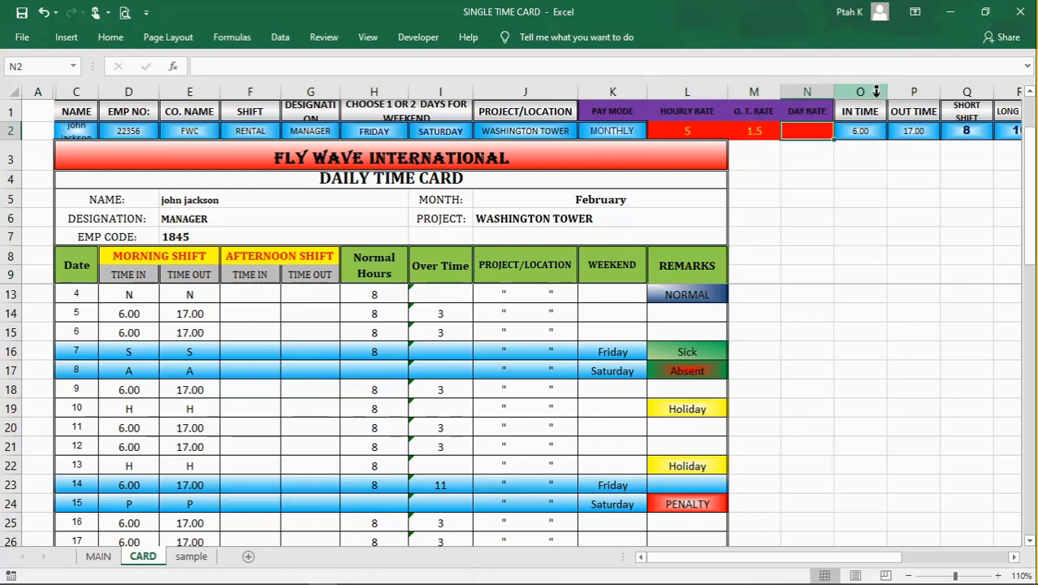
Step: Enlarge the sheet to 120% and examine the in time and out time columns O and P
{"action": "left_click_drag", "start_coordinate": [880, 559], "coordinate": [1003, 564]}
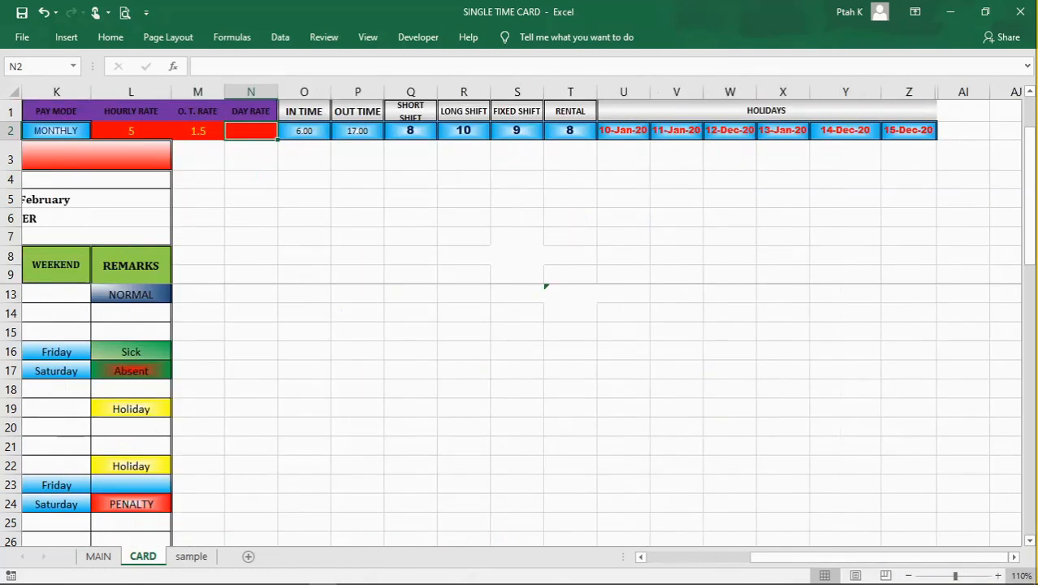
{"action": "mouse_move", "coordinate": [991, 575]}
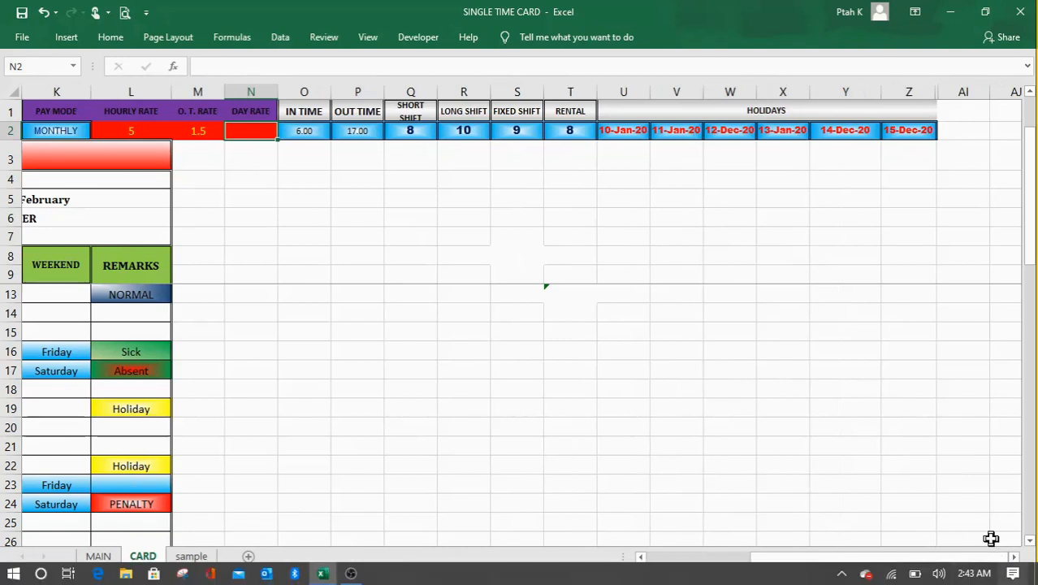
{"action": "left_click", "coordinate": [998, 575]}
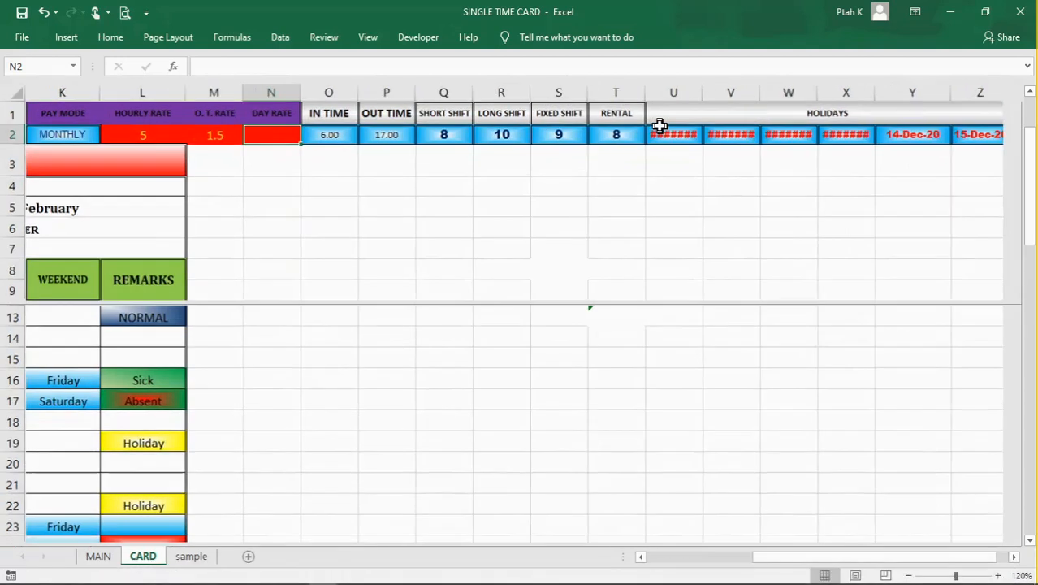
{"action": "left_click", "coordinate": [333, 89]}
{"action": "left_click", "coordinate": [398, 92]}
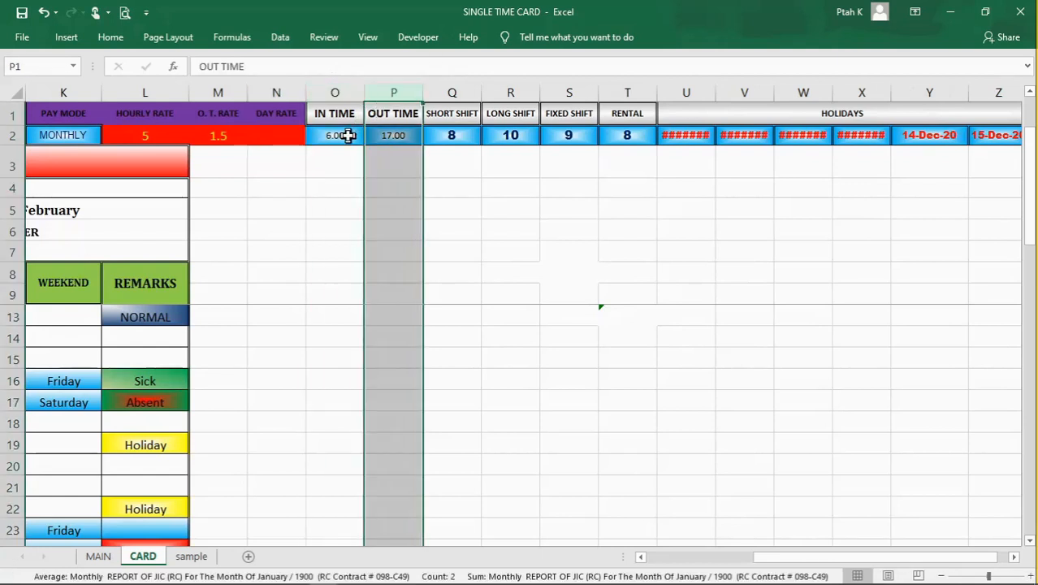
{"action": "left_click", "coordinate": [393, 136]}
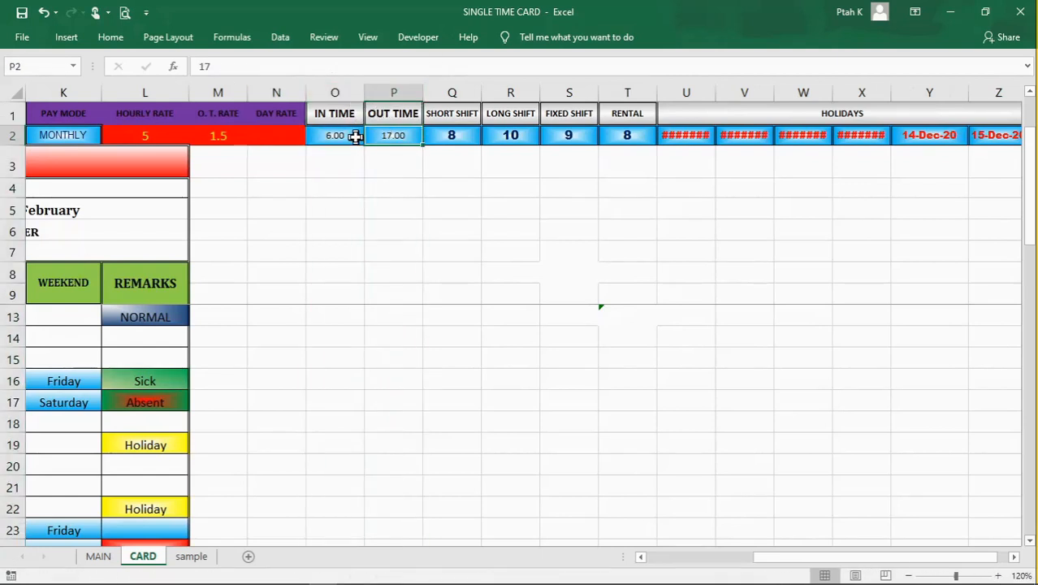
{"action": "left_click", "coordinate": [393, 192]}
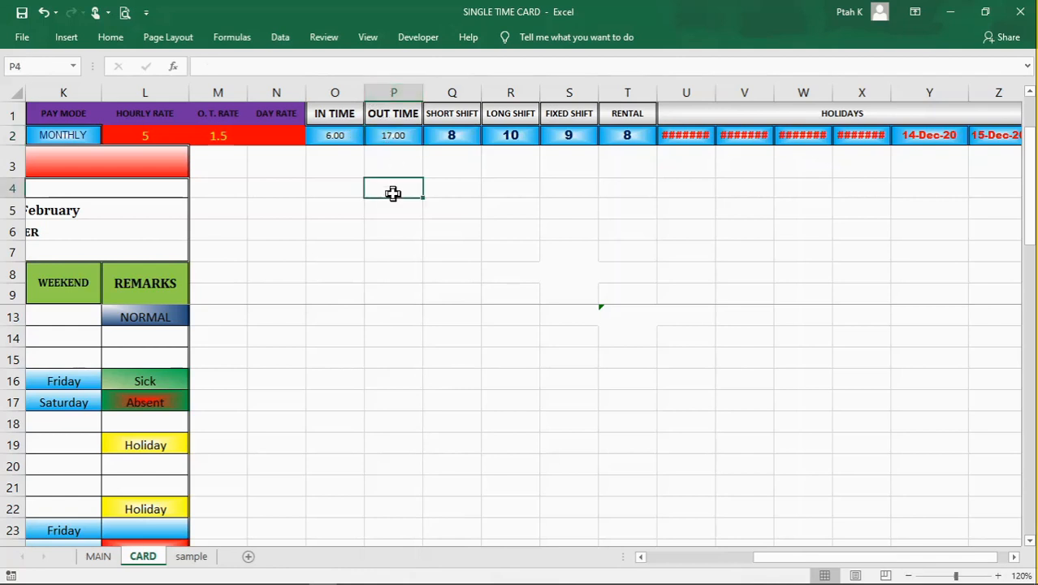
Step: Compare the time entries in cells O2 and P2 and inspect the out time cell's underlying value
{"action": "left_click", "coordinate": [357, 136]}
{"action": "left_click", "coordinate": [375, 137]}
{"action": "left_click", "coordinate": [347, 137]}
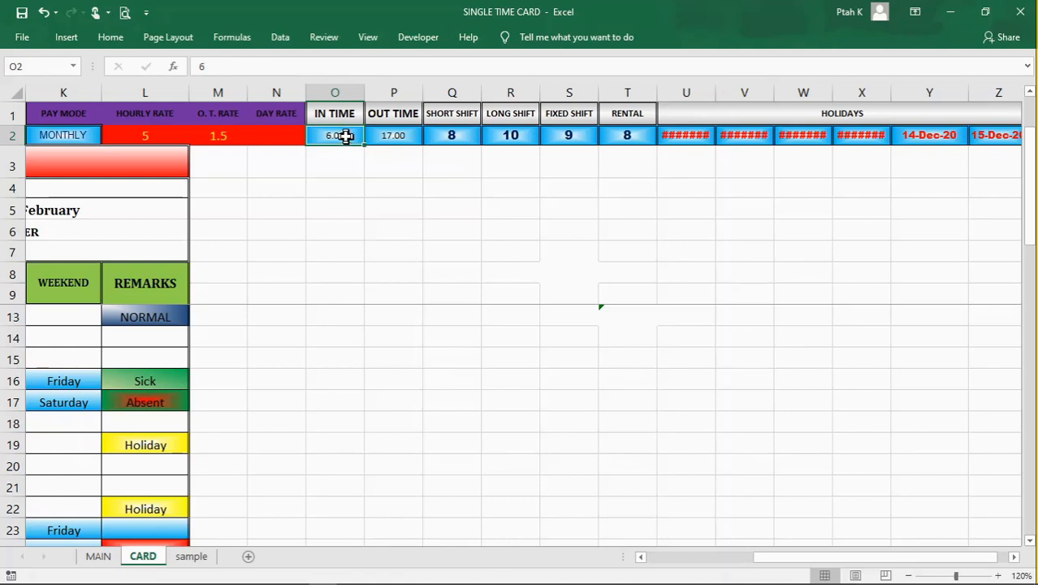
{"action": "left_click", "coordinate": [389, 134]}
{"action": "left_click", "coordinate": [338, 140]}
{"action": "left_click", "coordinate": [387, 138]}
{"action": "left_click", "coordinate": [349, 138]}
{"action": "double_click", "coordinate": [389, 138]}
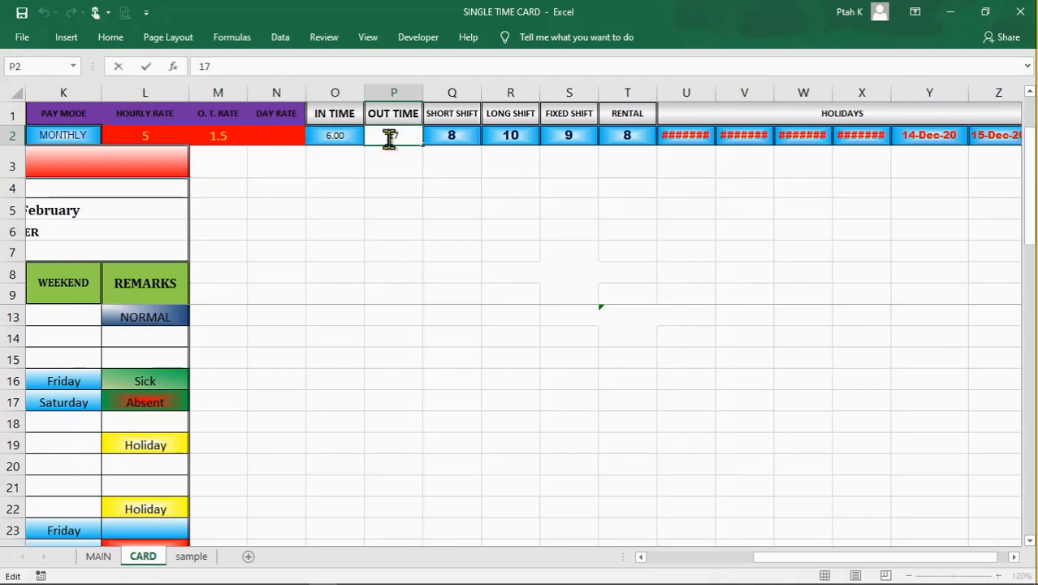
{"action": "key", "text": "Return"}
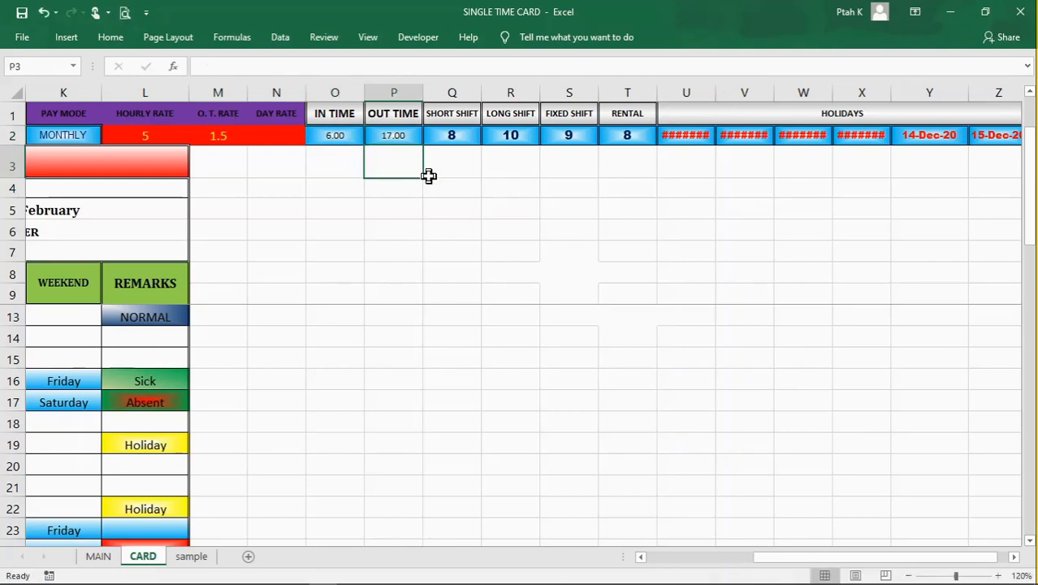
Step: Examine the short shift, long shift, fixed shift and rental columns Q to T, including their headings and hour values
{"action": "left_click", "coordinate": [452, 86]}
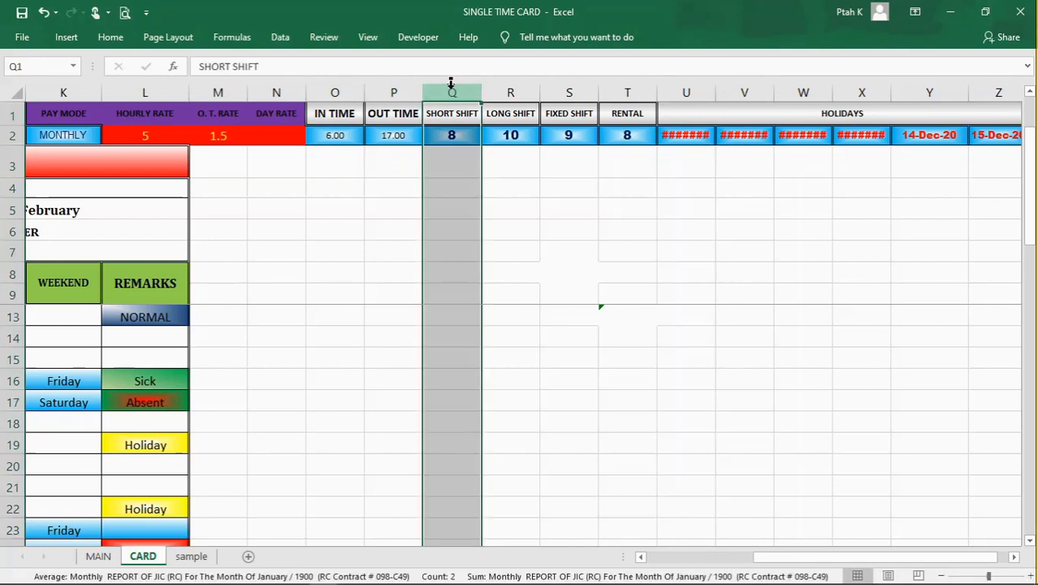
{"action": "left_click", "coordinate": [627, 84]}
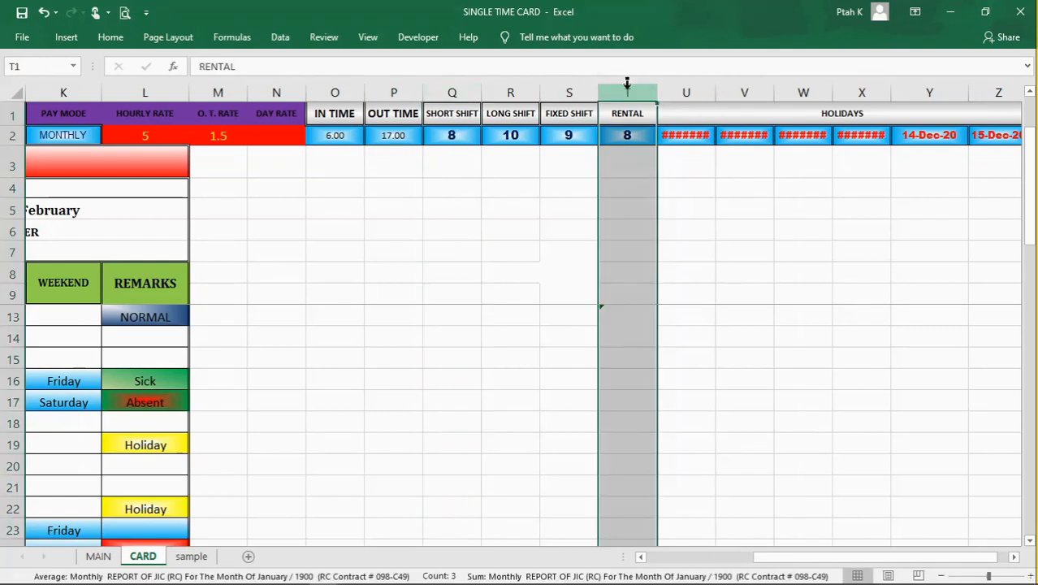
{"action": "left_click", "coordinate": [453, 111]}
{"action": "left_click", "coordinate": [519, 111]}
{"action": "left_click", "coordinate": [566, 113]}
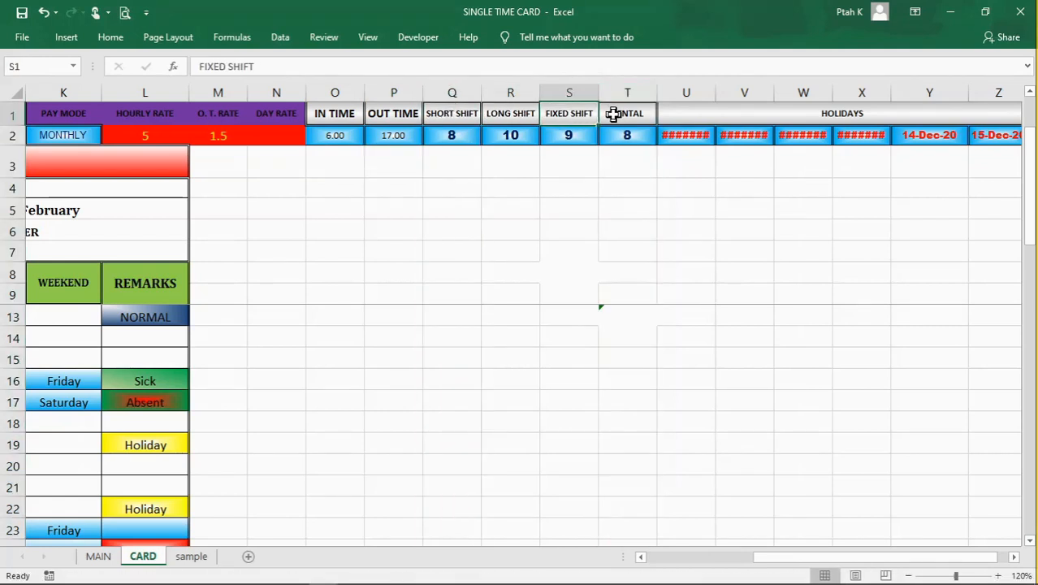
{"action": "left_click", "coordinate": [611, 113]}
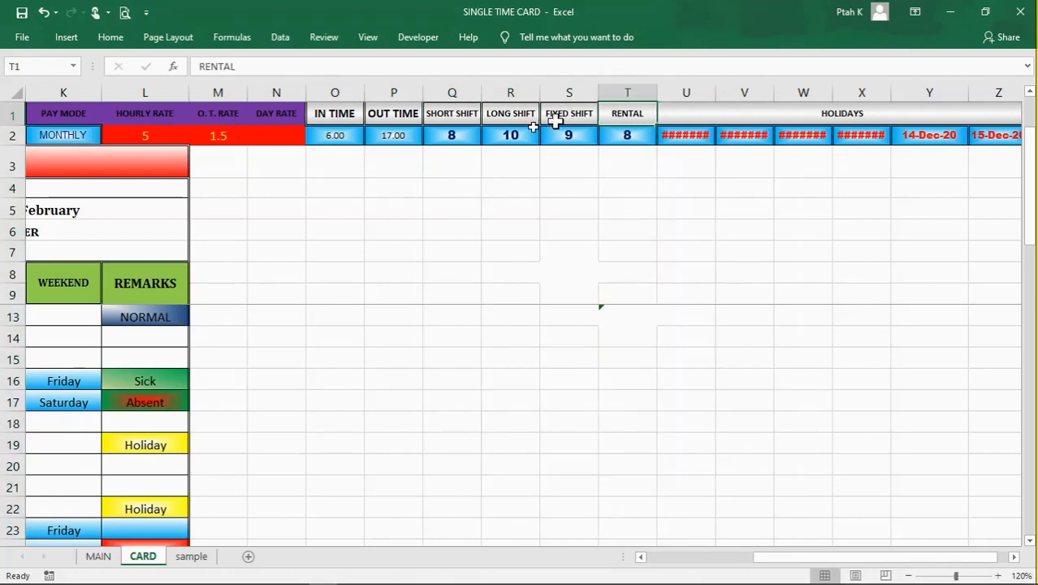
{"action": "left_click", "coordinate": [448, 137]}
{"action": "left_click", "coordinate": [494, 136]}
{"action": "left_click", "coordinate": [563, 132]}
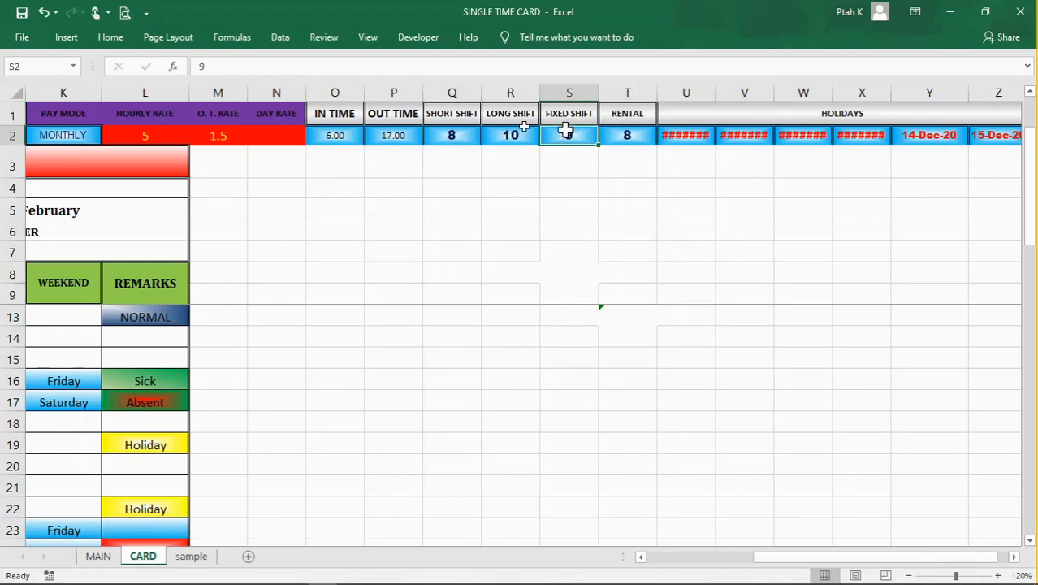
Step: Compare the short shift hours in cell Q2 with the long shift hours in cell R2
{"action": "left_click", "coordinate": [456, 117]}
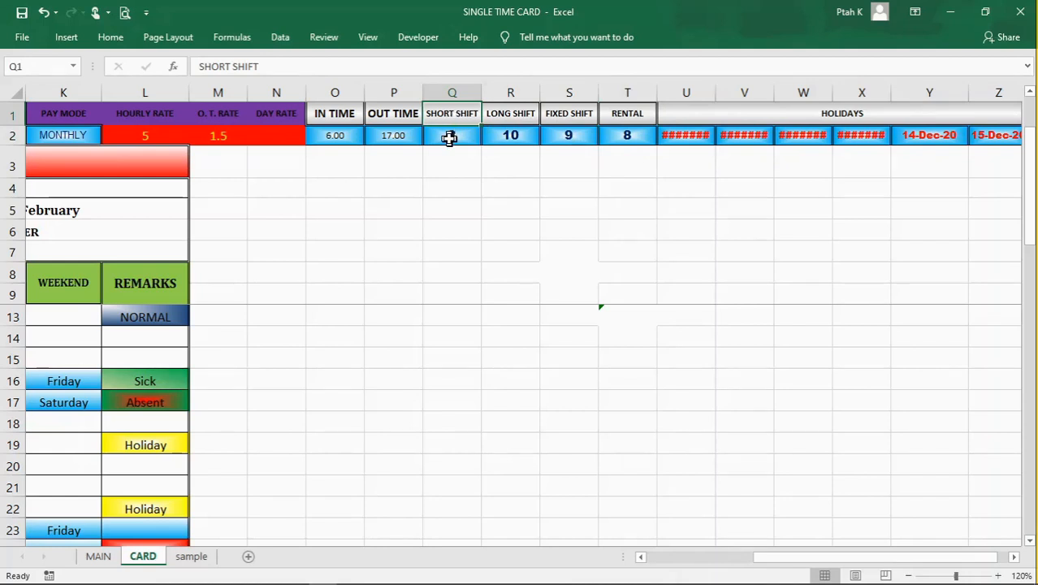
{"action": "left_click", "coordinate": [449, 138]}
{"action": "left_click", "coordinate": [492, 135]}
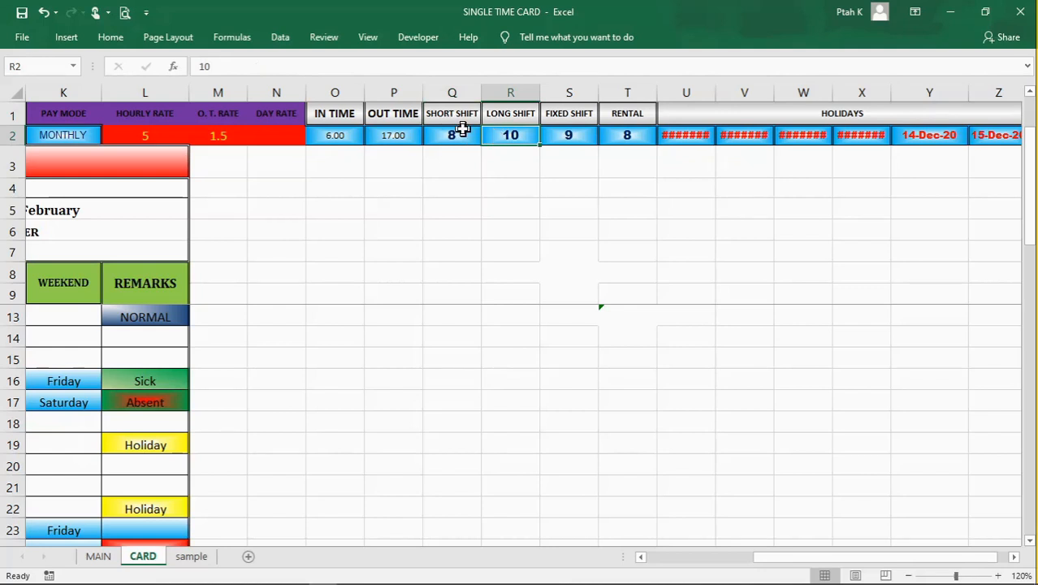
{"action": "left_click", "coordinate": [461, 129]}
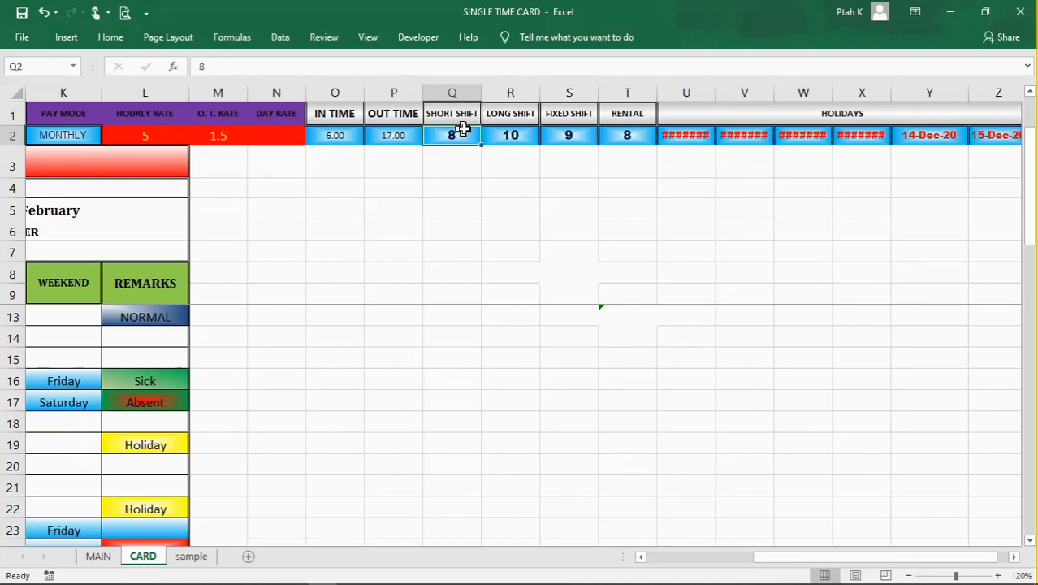
{"action": "left_click", "coordinate": [503, 135]}
{"action": "left_click", "coordinate": [457, 135]}
{"action": "left_click", "coordinate": [499, 135]}
{"action": "left_click", "coordinate": [456, 133]}
{"action": "left_click", "coordinate": [517, 135]}
{"action": "left_click", "coordinate": [452, 138]}
{"action": "left_click", "coordinate": [516, 157]}
{"action": "left_click", "coordinate": [464, 159]}
{"action": "left_click", "coordinate": [457, 135]}
Step: Examine the long shift heading and compare the hours in cells R2 and S2 for long and fixed shifts
{"action": "left_click", "coordinate": [510, 118]}
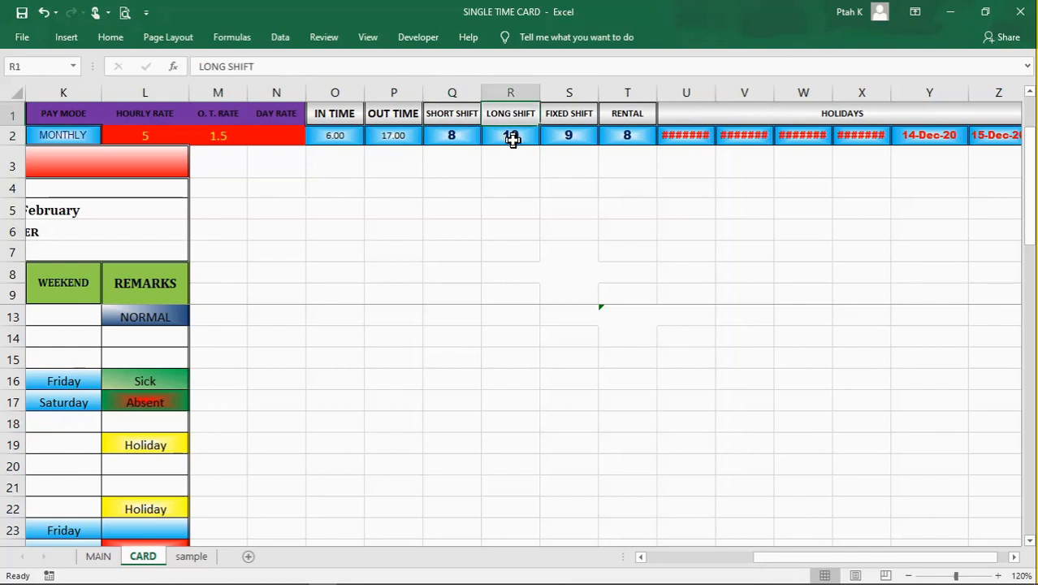
{"action": "left_click", "coordinate": [513, 140]}
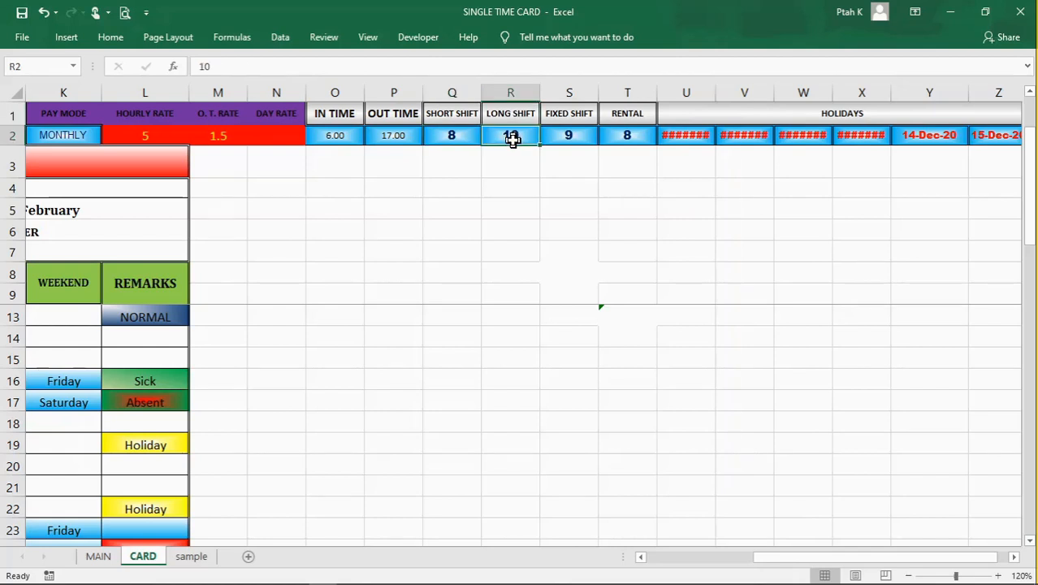
{"action": "left_click", "coordinate": [559, 135]}
{"action": "left_click", "coordinate": [513, 141]}
{"action": "left_click", "coordinate": [564, 137]}
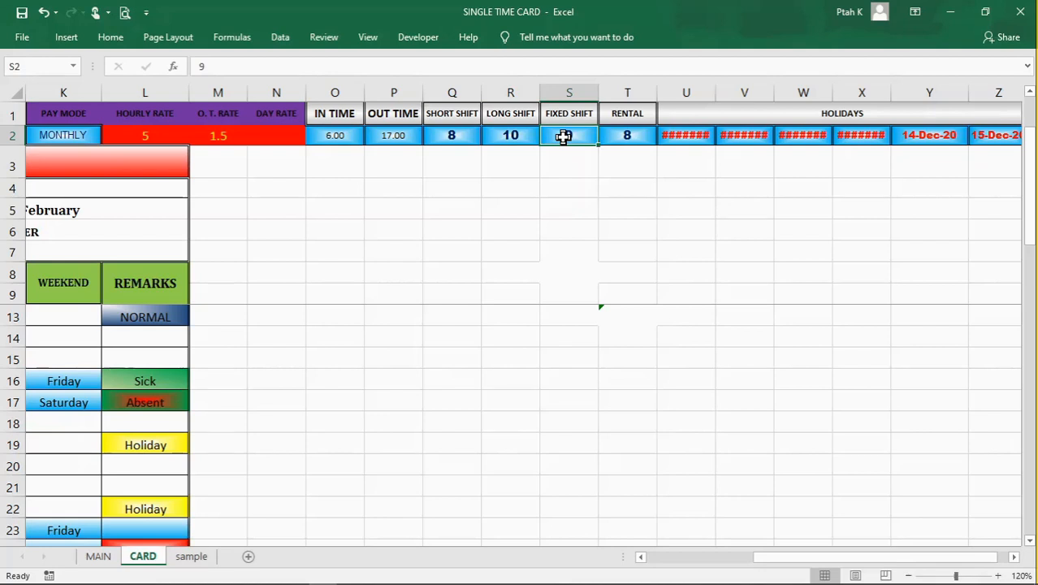
Step: Examine the rental heading and hours in T1:T2 and compare them with the other shift hours in row 2
{"action": "left_click", "coordinate": [627, 113]}
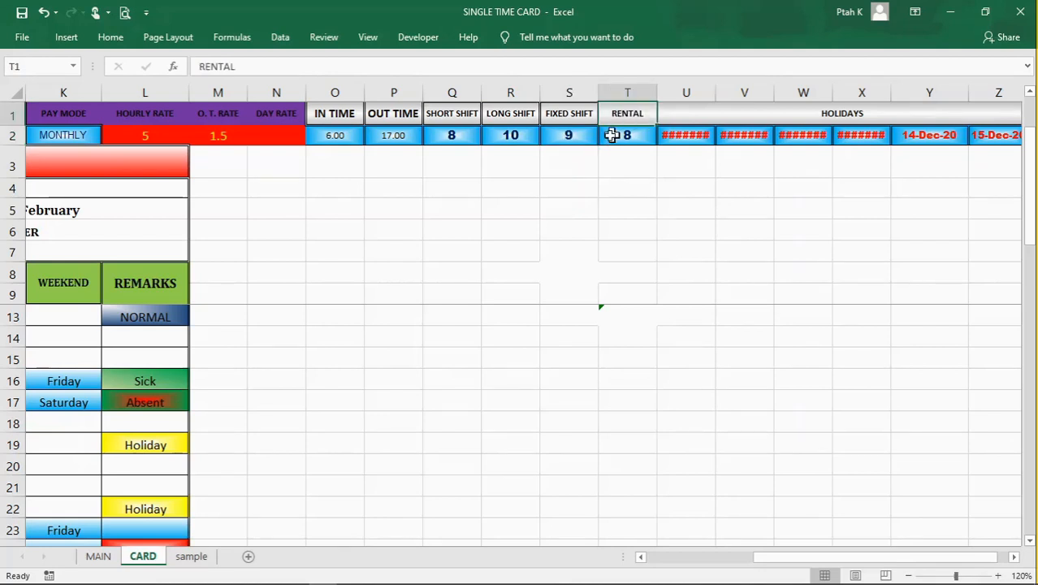
{"action": "left_click", "coordinate": [624, 138]}
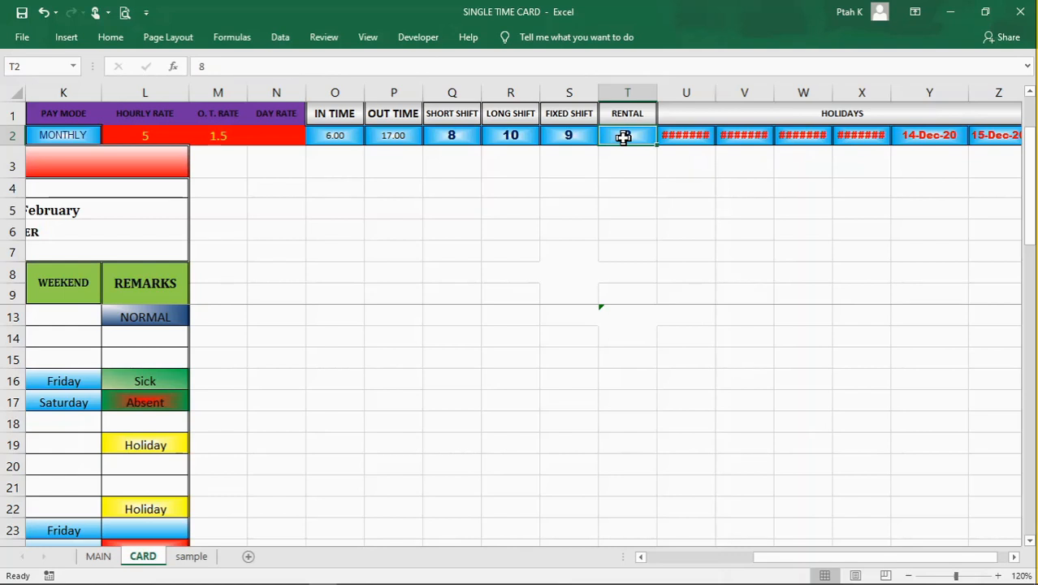
{"action": "left_click", "coordinate": [623, 153]}
{"action": "left_click", "coordinate": [614, 139]}
{"action": "left_click", "coordinate": [575, 135]}
{"action": "left_click", "coordinate": [620, 139]}
{"action": "left_click", "coordinate": [459, 138]}
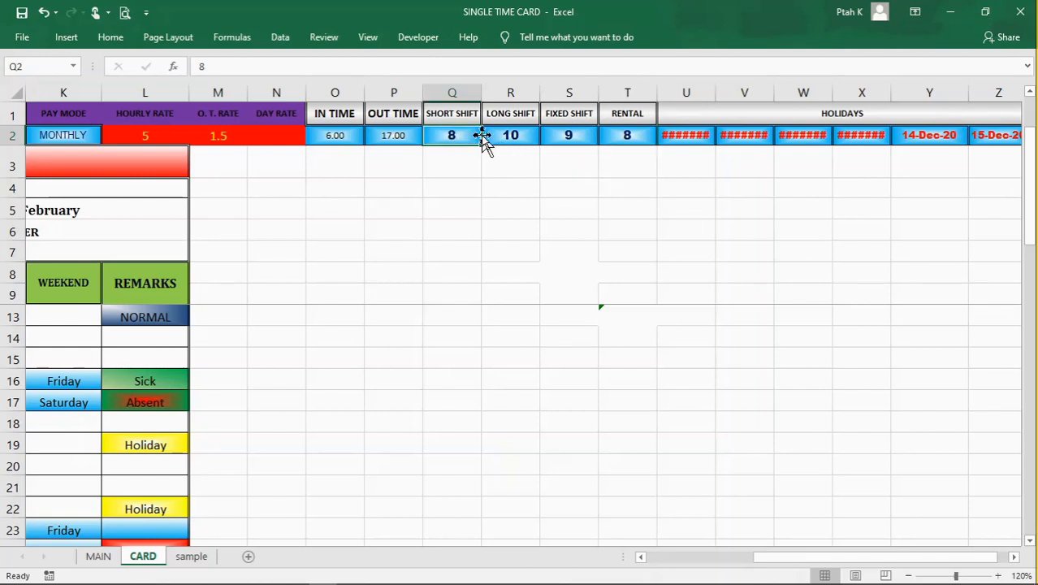
{"action": "left_click", "coordinate": [501, 136]}
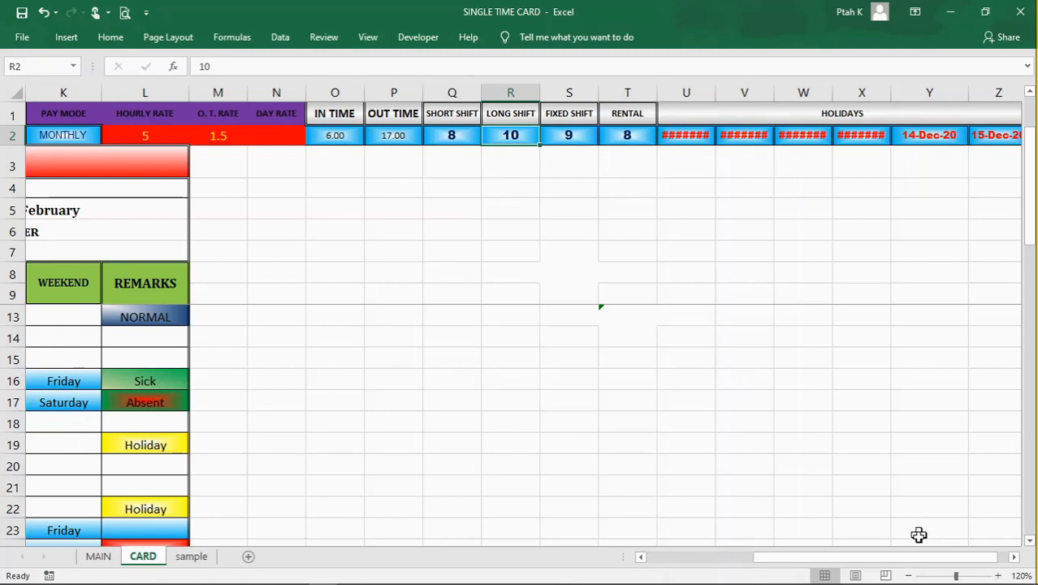
Step: Review the daily time card down to its monthly, hourly and payments summaries and inspect the formula behind the PAYMENTS heading
{"action": "left_click_drag", "start_coordinate": [920, 559], "coordinate": [683, 559]}
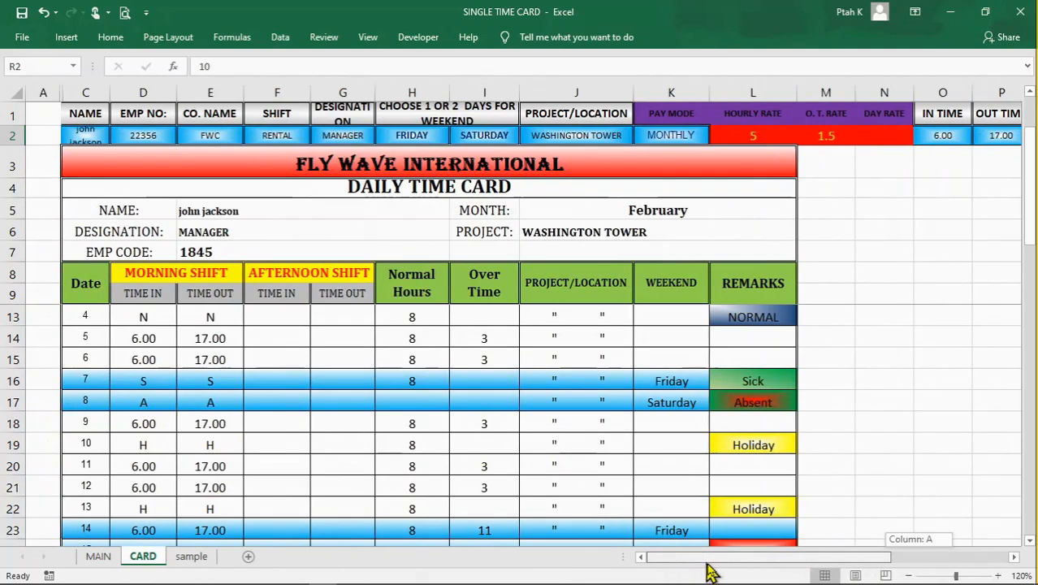
{"action": "left_click_drag", "start_coordinate": [804, 571], "coordinate": [769, 557]}
{"action": "left_click", "coordinate": [888, 252]}
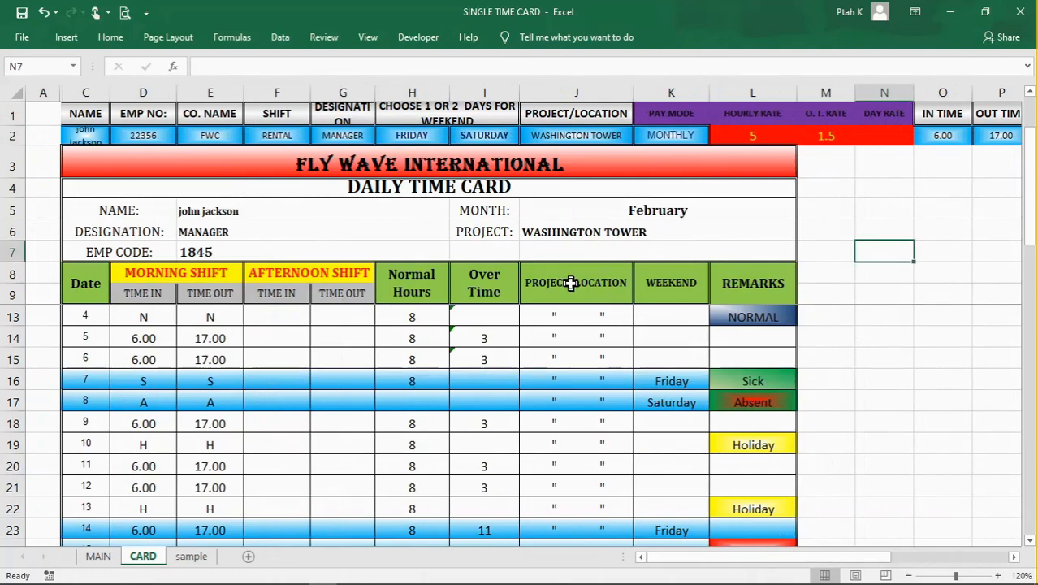
{"action": "scroll", "coordinate": [605, 388], "scroll_direction": "down", "scroll_amount": 4}
{"action": "scroll", "coordinate": [607, 396], "scroll_direction": "down", "scroll_amount": 3}
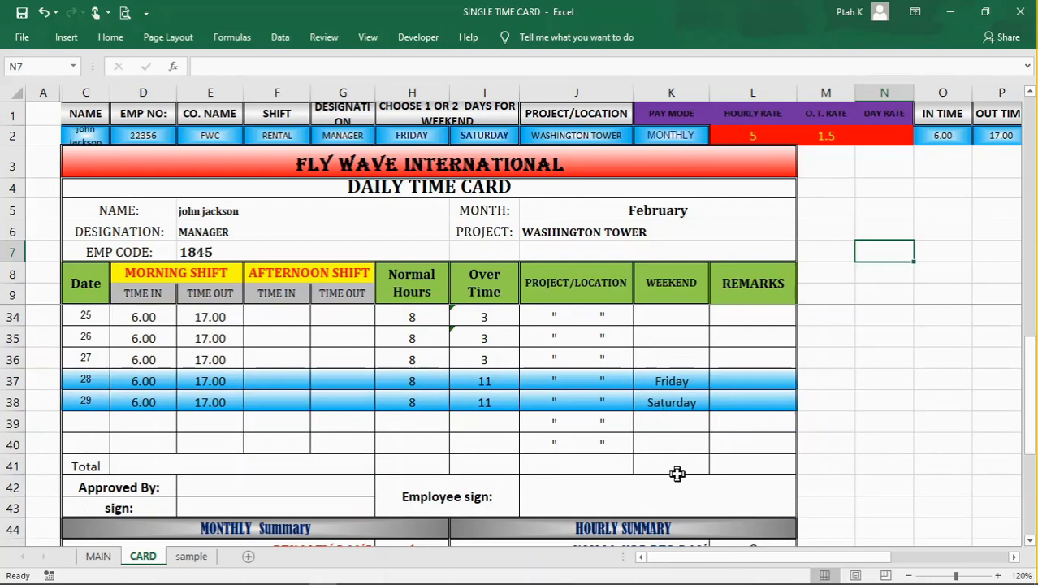
{"action": "scroll", "coordinate": [677, 474], "scroll_direction": "down", "scroll_amount": 3}
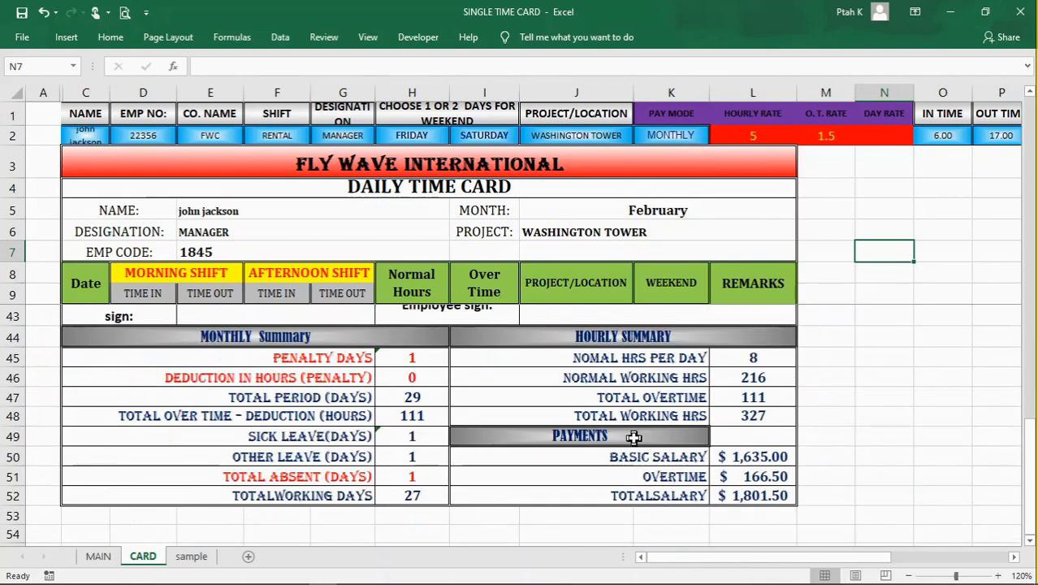
{"action": "left_click", "coordinate": [633, 438]}
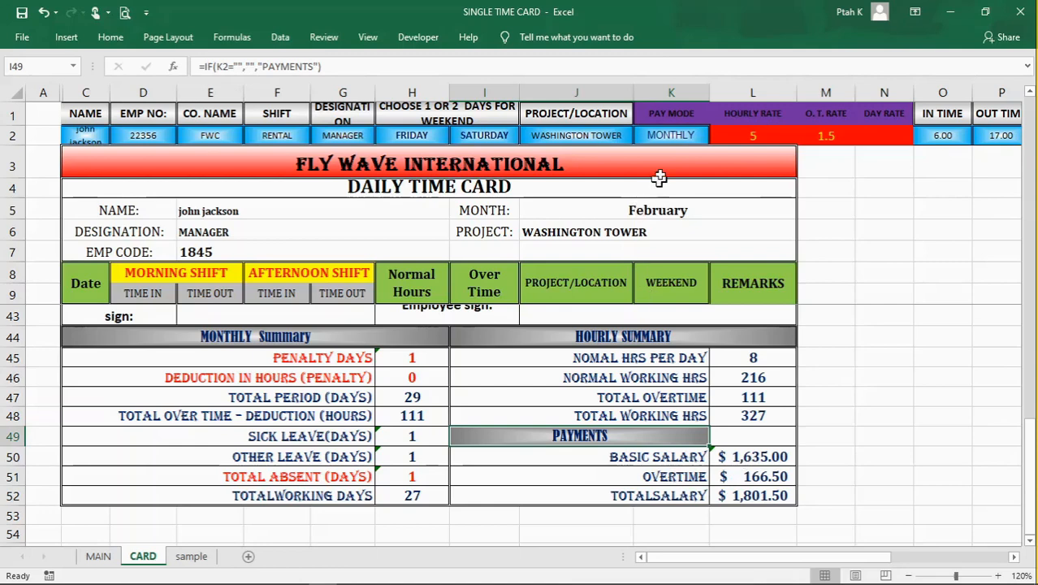
Step: Clear the pay mode in cell K2 to check its effect on the payments summary
{"action": "left_click", "coordinate": [671, 135]}
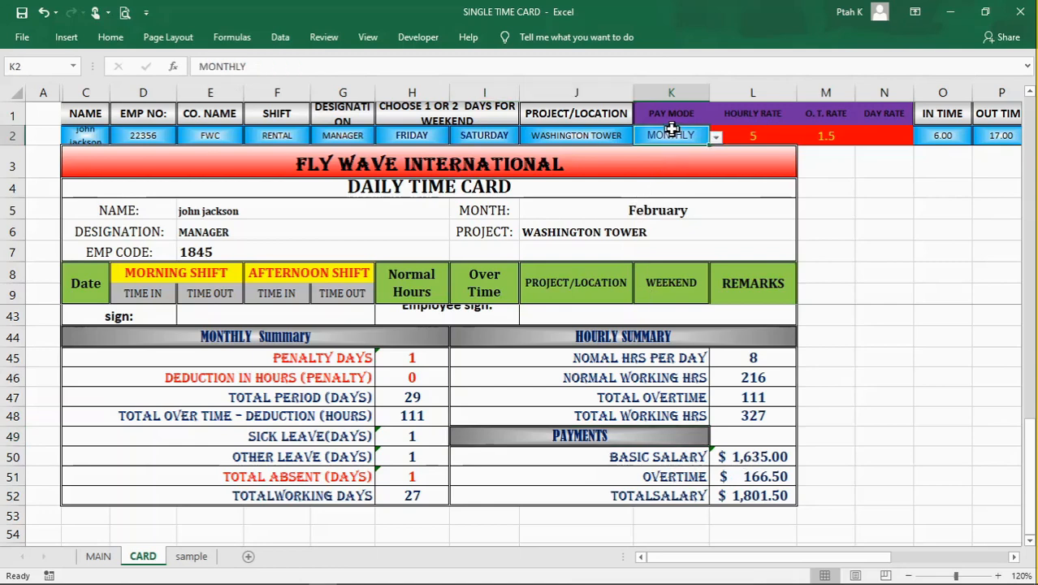
{"action": "left_click", "coordinate": [718, 139]}
{"action": "left_click", "coordinate": [718, 136]}
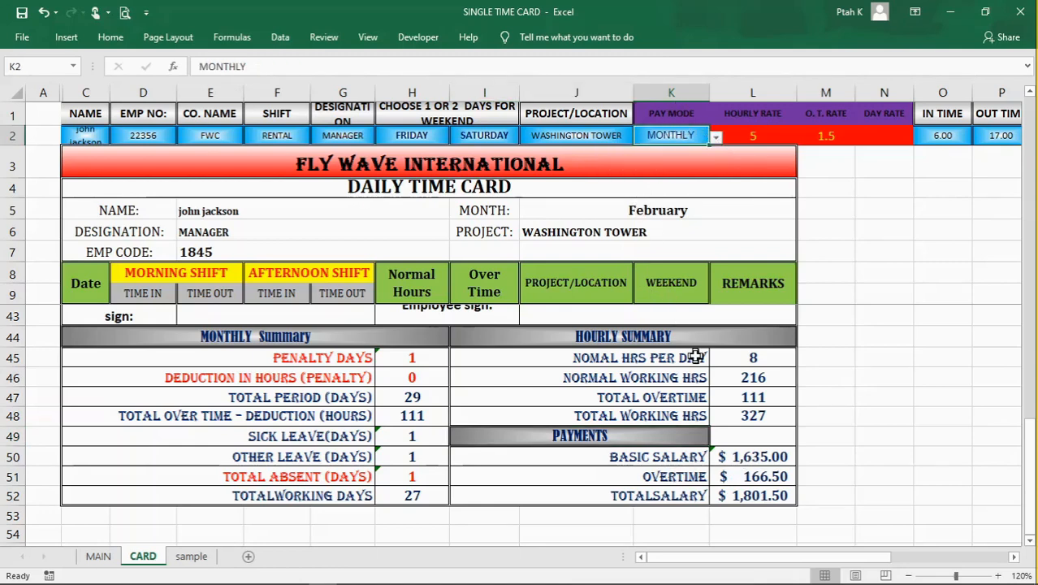
{"action": "key", "text": "Delete"}
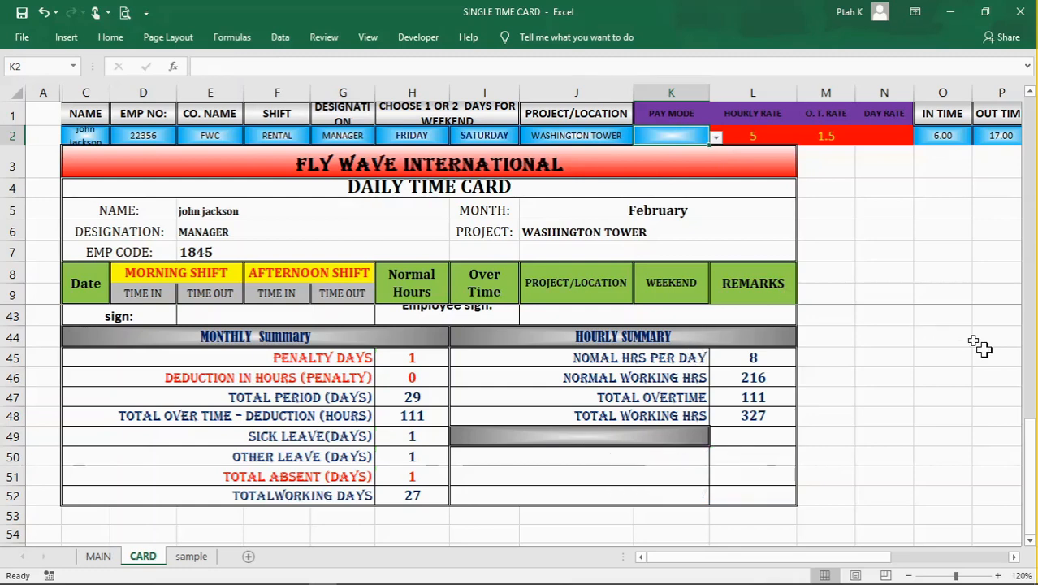
{"action": "left_click", "coordinate": [861, 230]}
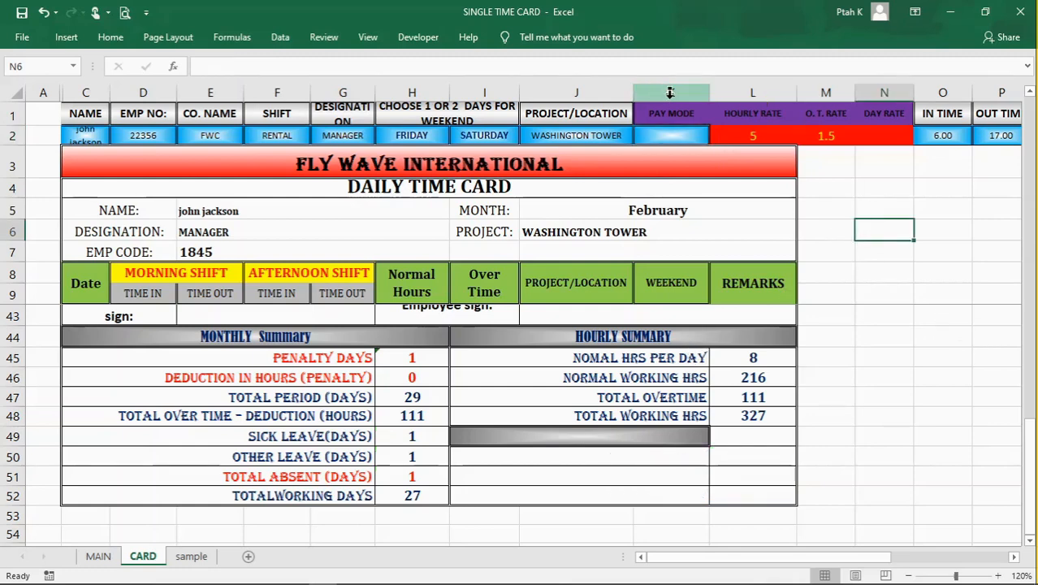
Step: Set the pay mode in cell K2 to HOURLY
{"action": "left_click", "coordinate": [674, 136]}
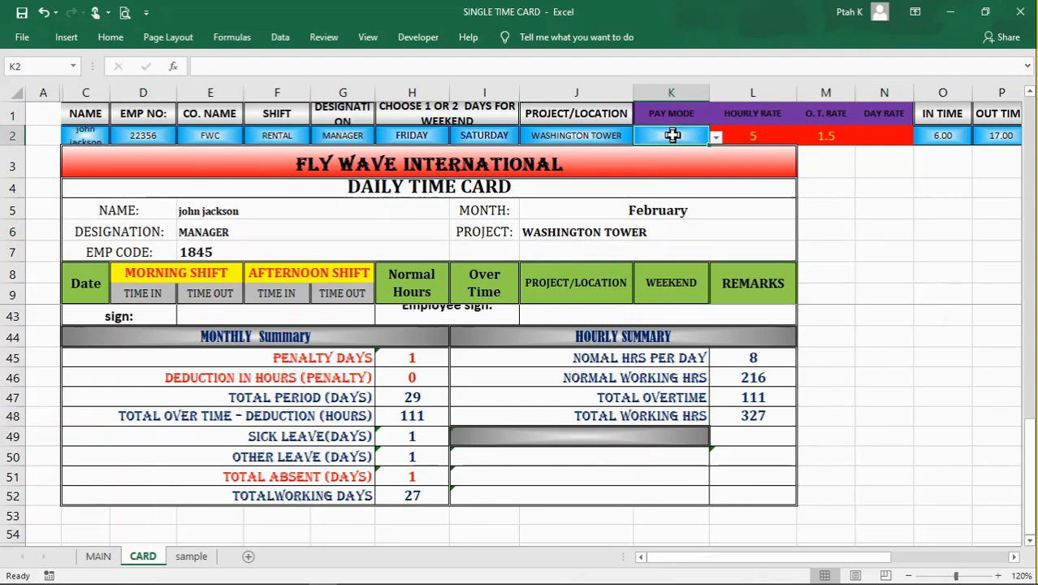
{"action": "left_click", "coordinate": [717, 137]}
{"action": "left_click", "coordinate": [718, 138]}
{"action": "left_click", "coordinate": [717, 137]}
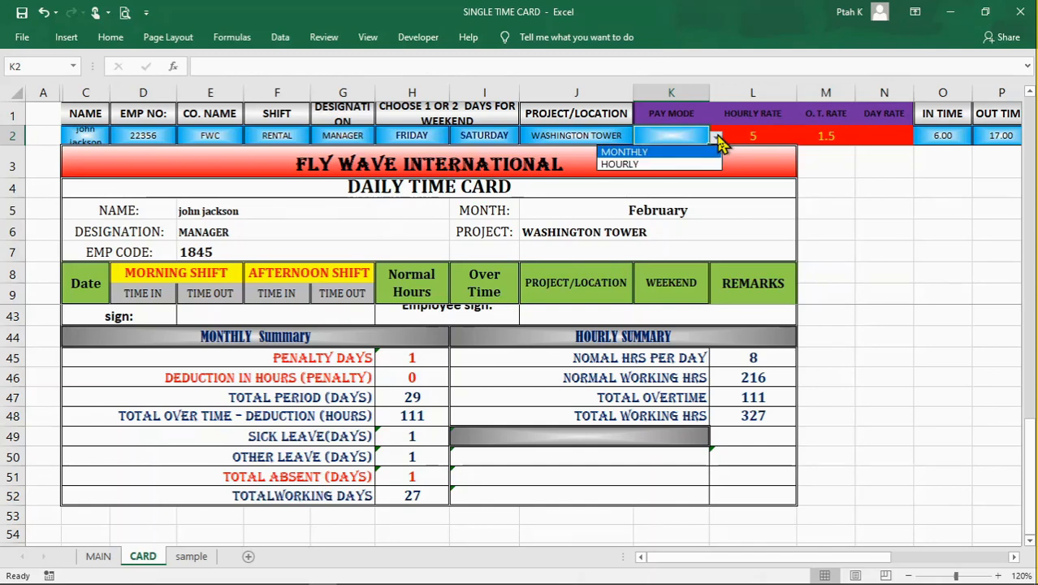
{"action": "left_click", "coordinate": [674, 164]}
{"action": "left_click", "coordinate": [891, 380]}
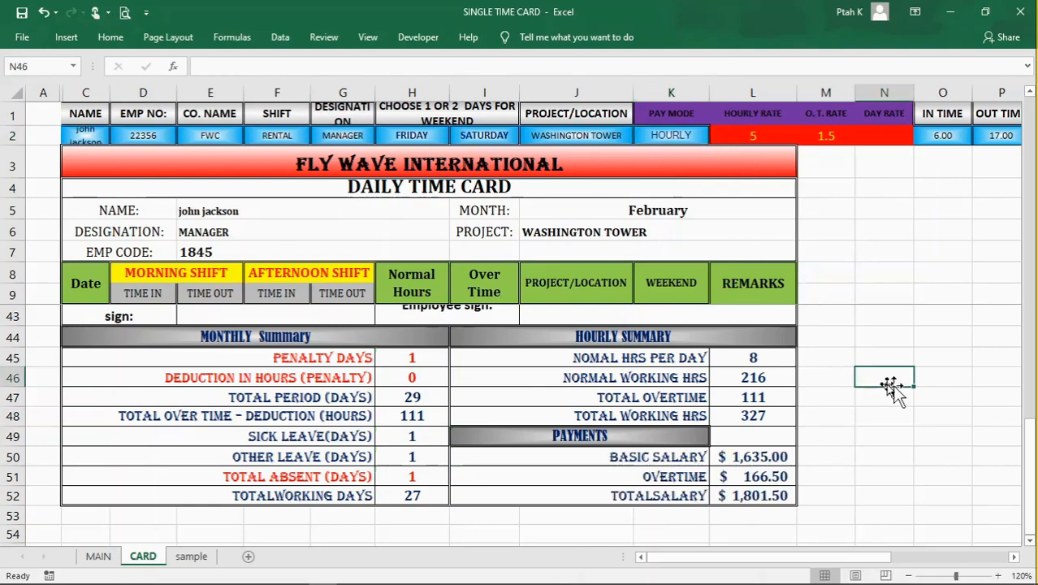
Step: Return to the first day of the time card and examine the employee name and number cells and setup row 2
{"action": "scroll", "coordinate": [494, 335], "scroll_direction": "up", "scroll_amount": 9}
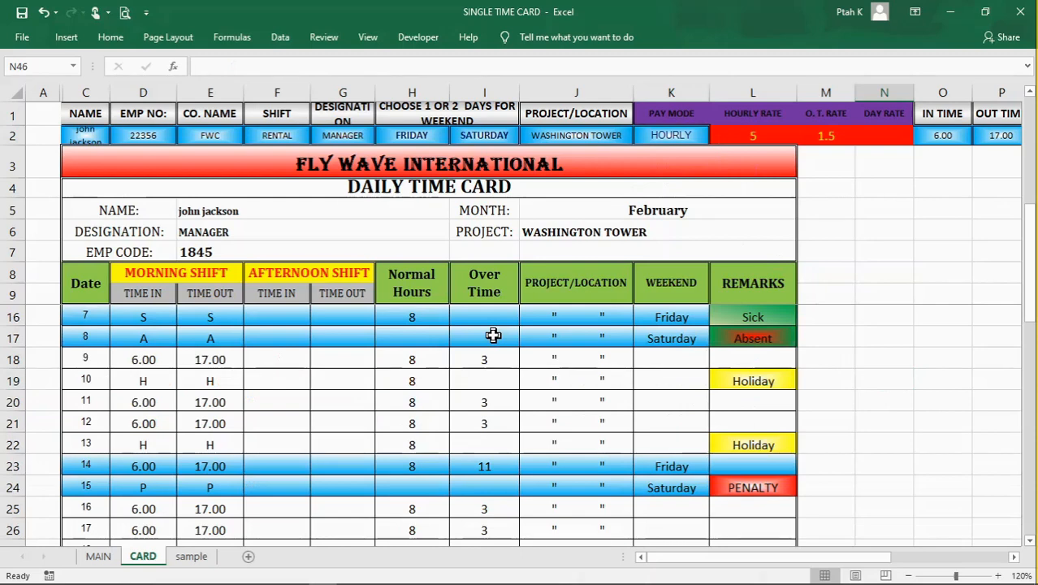
{"action": "scroll", "coordinate": [493, 336], "scroll_direction": "up", "scroll_amount": 2}
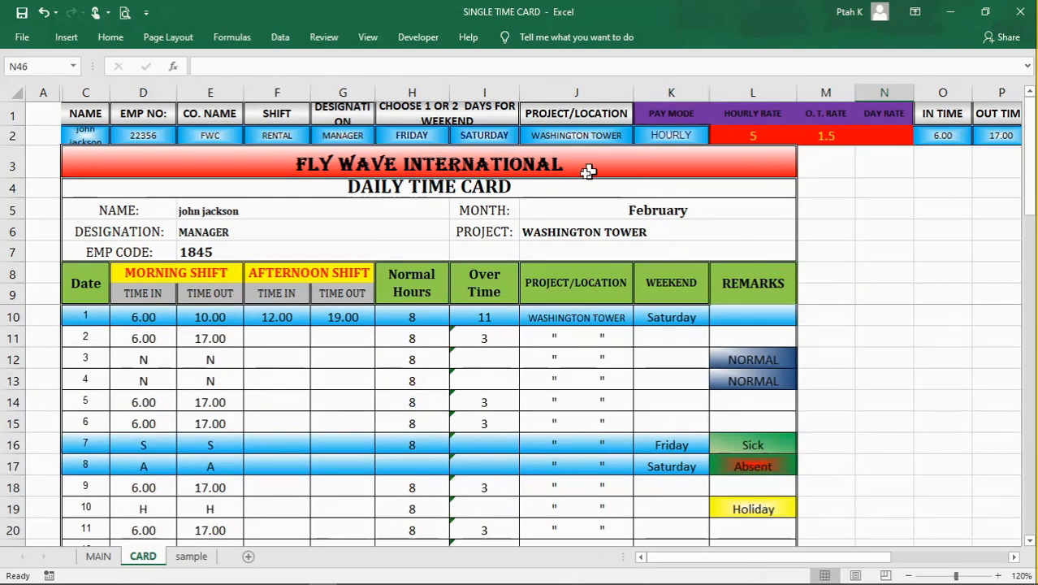
{"action": "left_click", "coordinate": [81, 135]}
{"action": "left_click", "coordinate": [122, 136]}
{"action": "left_click", "coordinate": [94, 136]}
{"action": "left_click", "coordinate": [140, 136]}
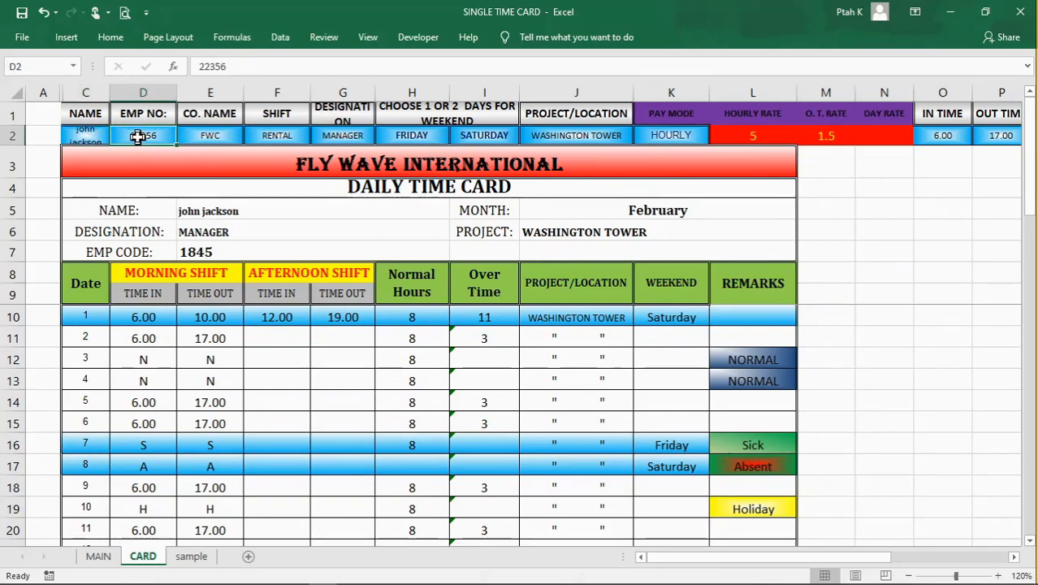
{"action": "left_click", "coordinate": [6, 138]}
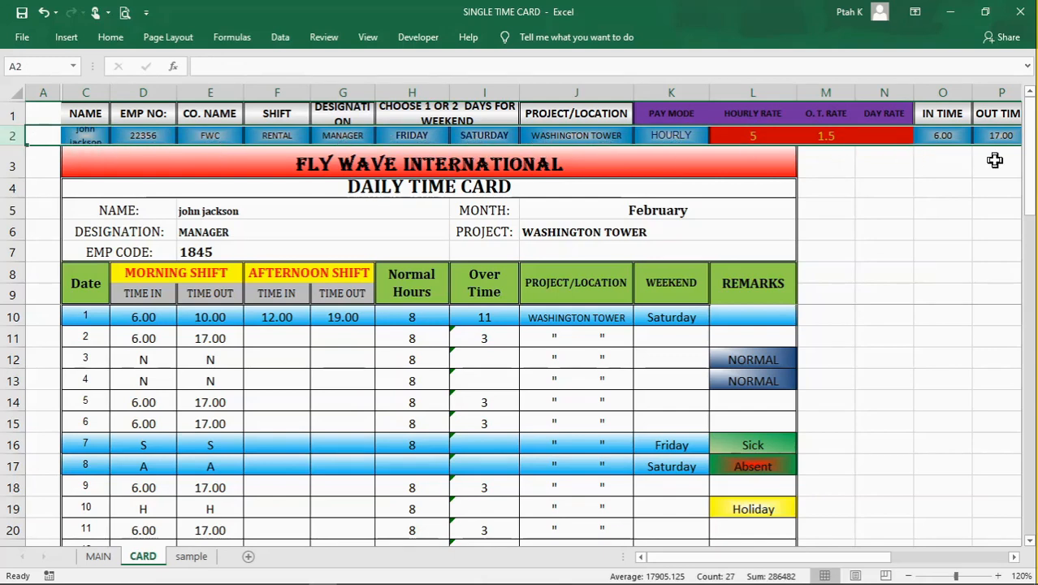
Step: Examine the HOLIDAYS columns U to Z and inspect the first and last holiday dates in cells U2 and Z2
{"action": "left_click_drag", "start_coordinate": [890, 557], "coordinate": [1019, 564]}
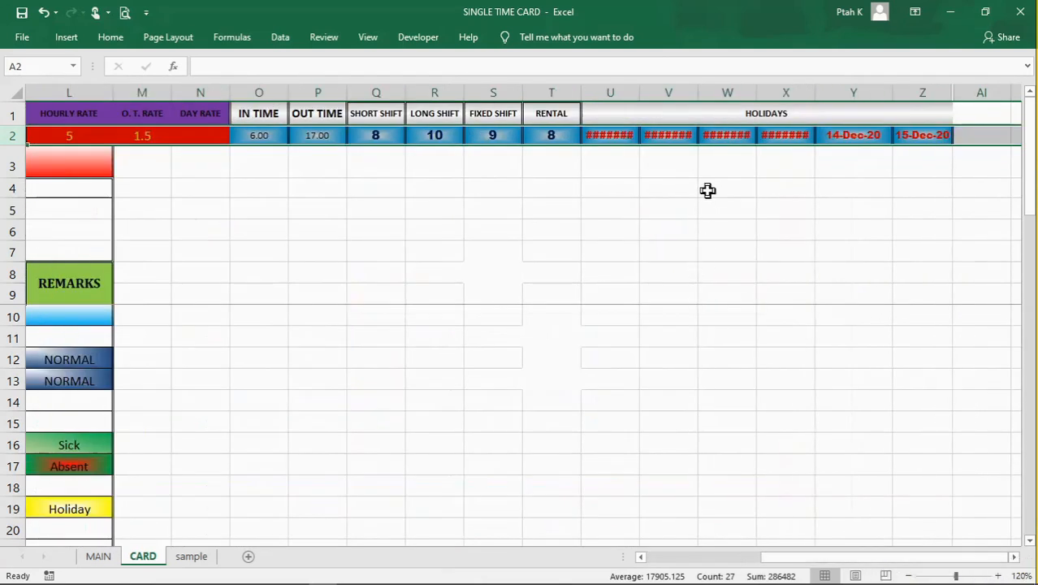
{"action": "left_click", "coordinate": [616, 91]}
{"action": "left_click", "coordinate": [921, 91]}
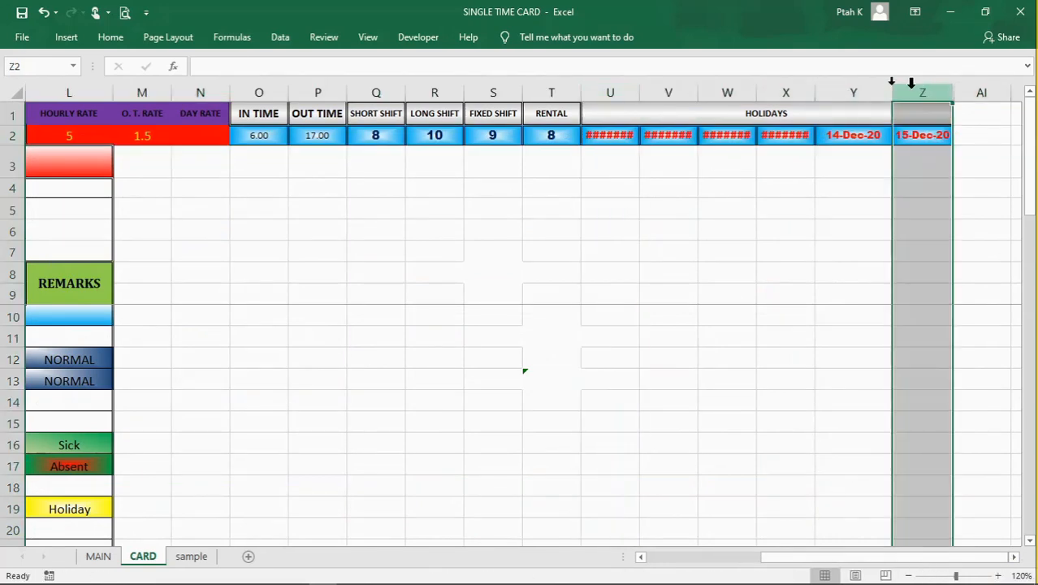
{"action": "left_click", "coordinate": [733, 114]}
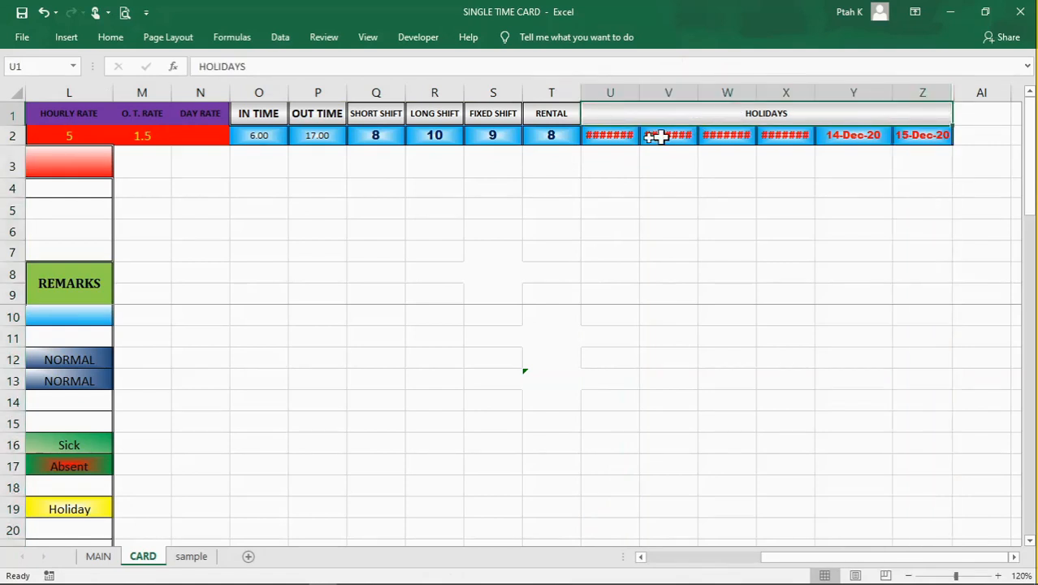
{"action": "left_click", "coordinate": [620, 136]}
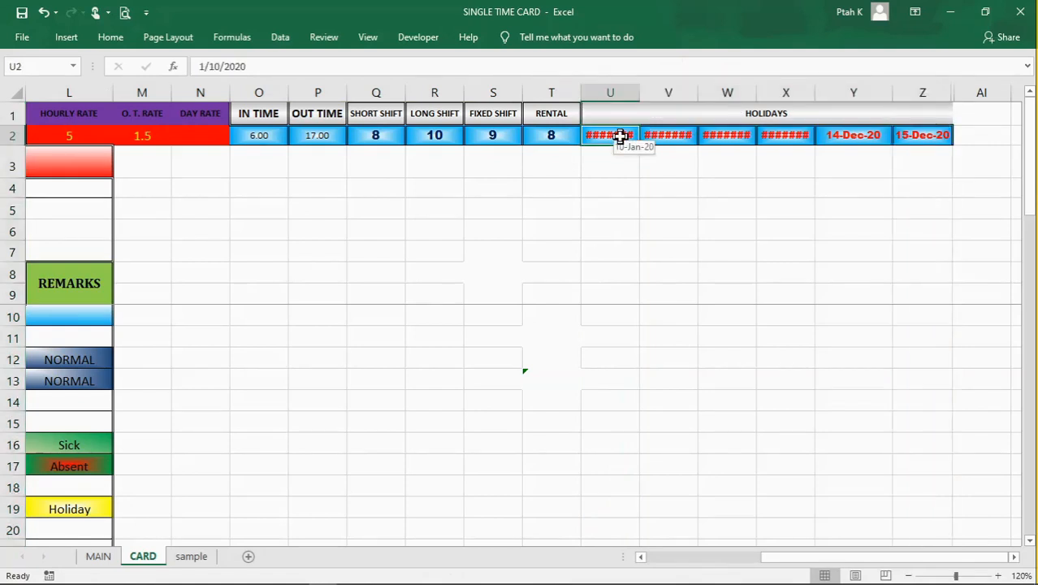
{"action": "left_click", "coordinate": [931, 136]}
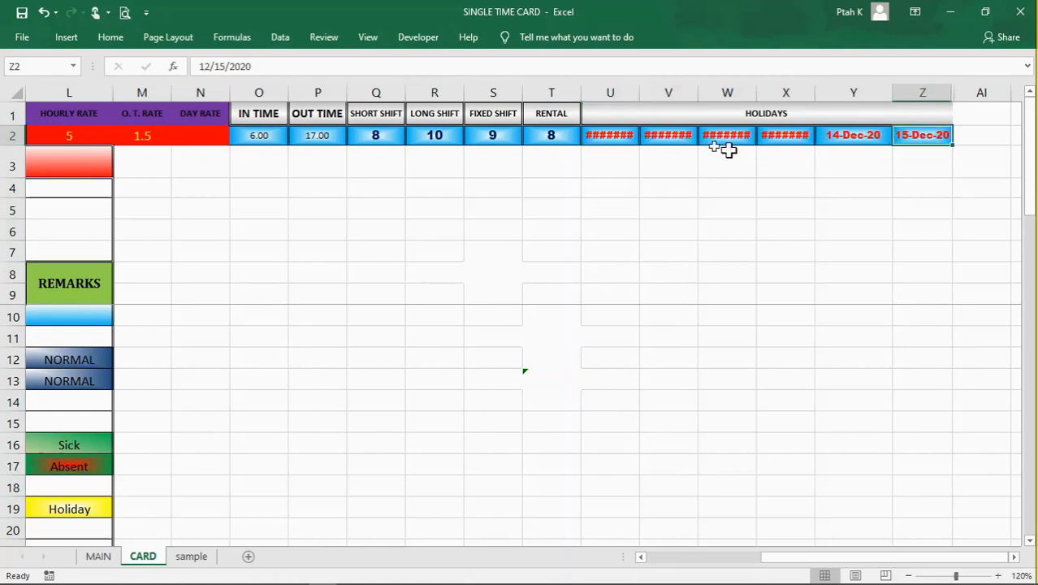
Step: Inspect the holiday dates in cells U2, V2 and W2 and make all the dates in the HOLIDAYS columns fully readable
{"action": "left_click", "coordinate": [617, 136]}
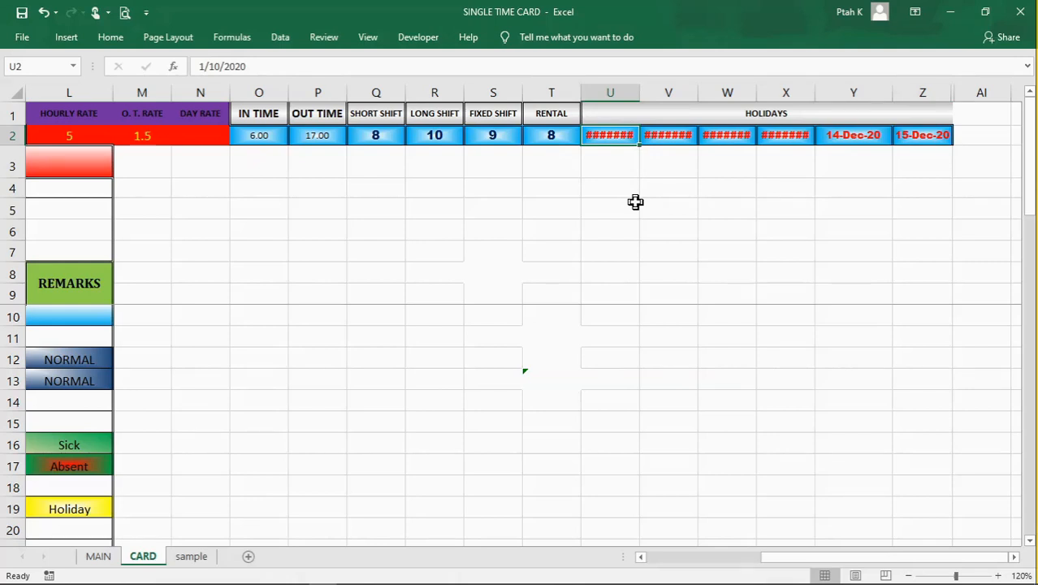
{"action": "left_click", "coordinate": [690, 188]}
{"action": "left_click", "coordinate": [736, 186]}
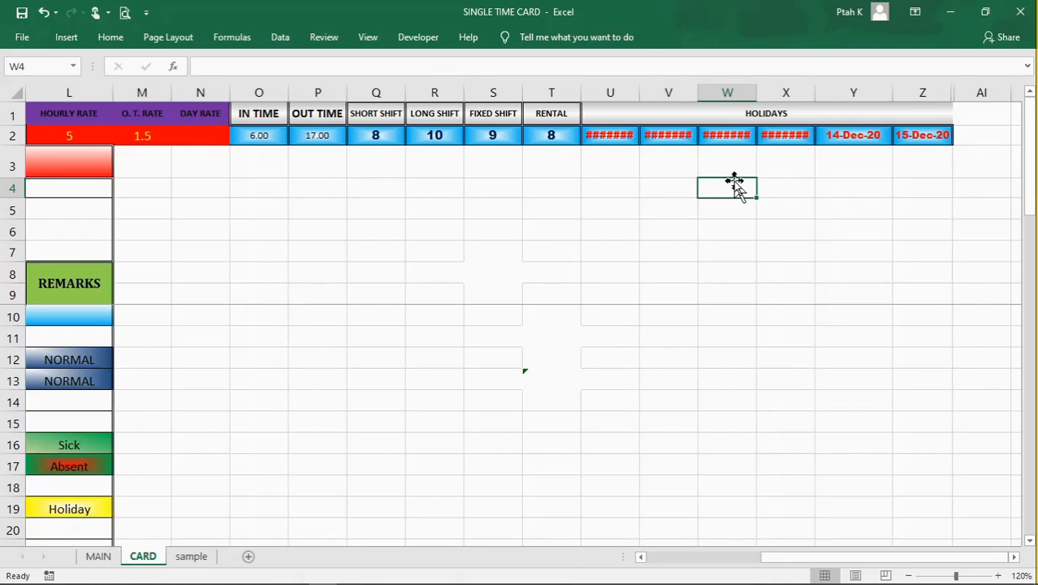
{"action": "left_click", "coordinate": [730, 133]}
{"action": "left_click", "coordinate": [605, 132]}
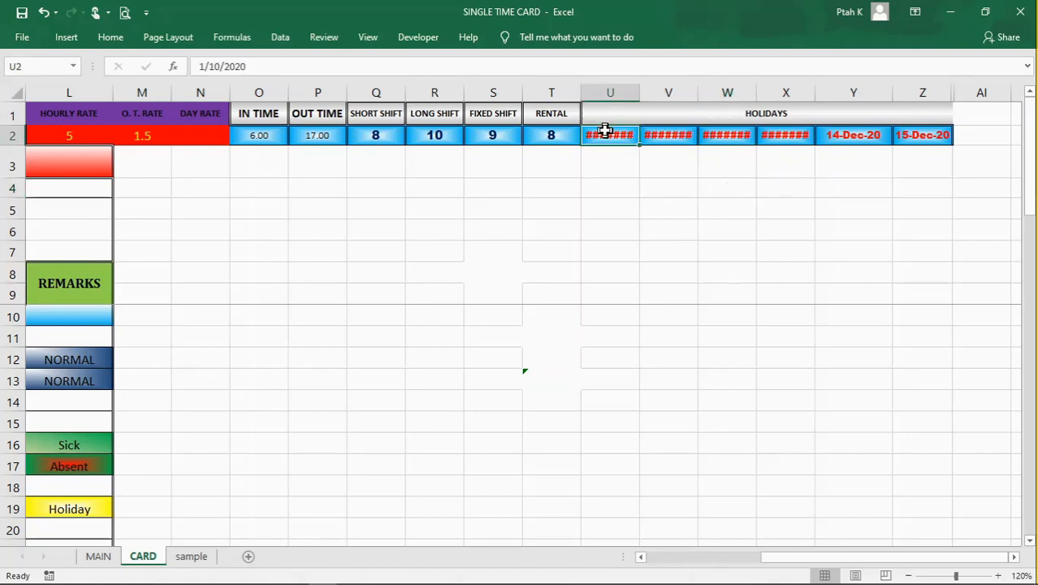
{"action": "left_click", "coordinate": [689, 139]}
{"action": "left_click", "coordinate": [953, 575]}
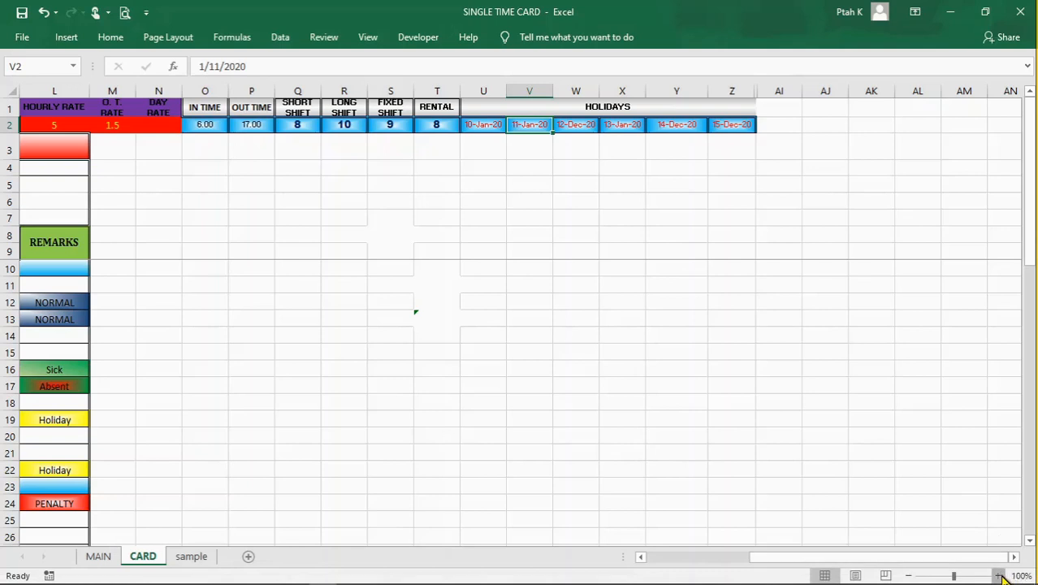
{"action": "left_click", "coordinate": [1000, 575]}
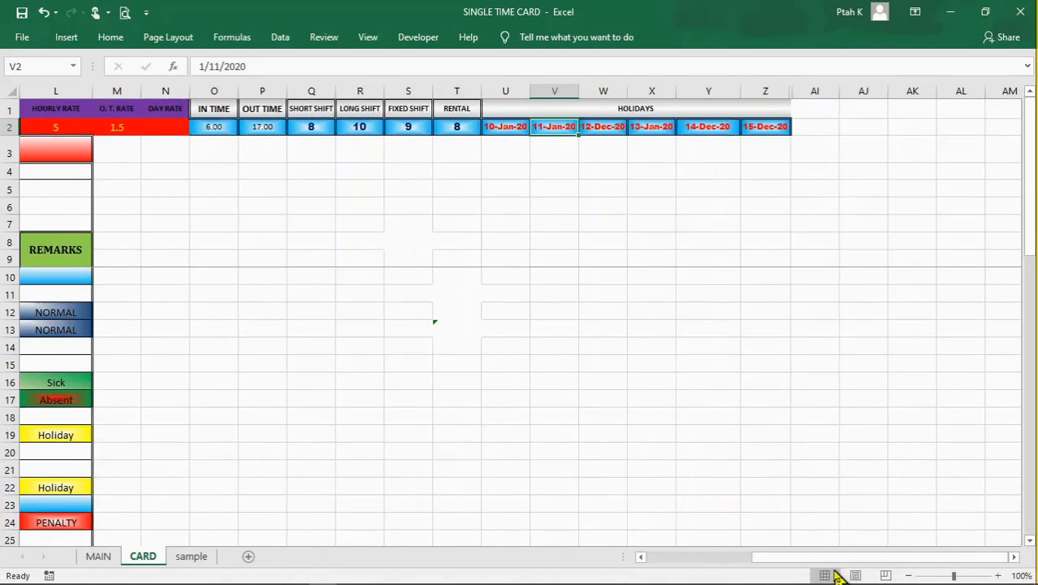
Step: Return to the start of the time card and highlight the whole setup row 2
{"action": "left_click_drag", "start_coordinate": [812, 558], "coordinate": [596, 537]}
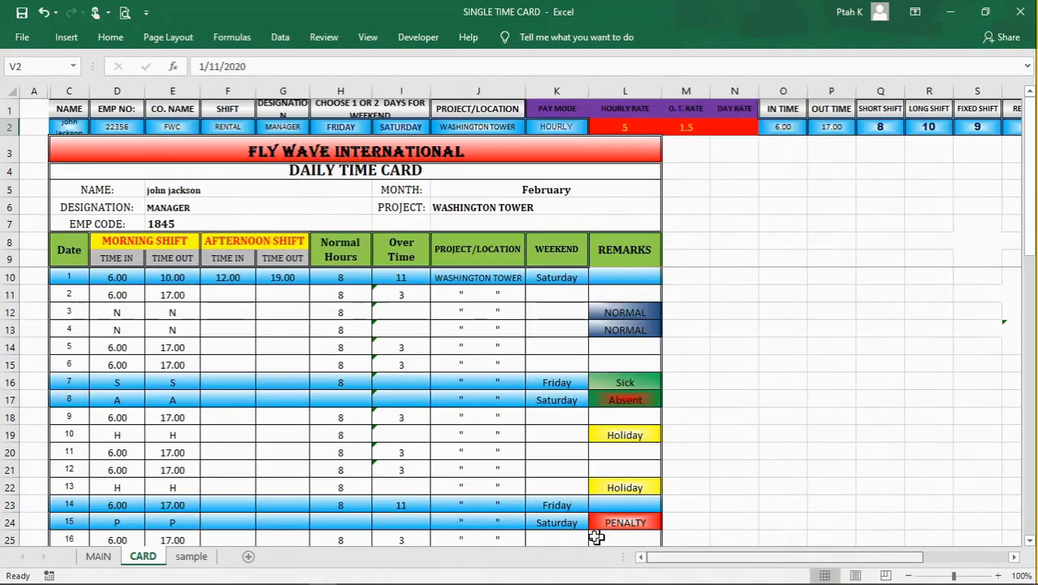
{"action": "left_click", "coordinate": [732, 395]}
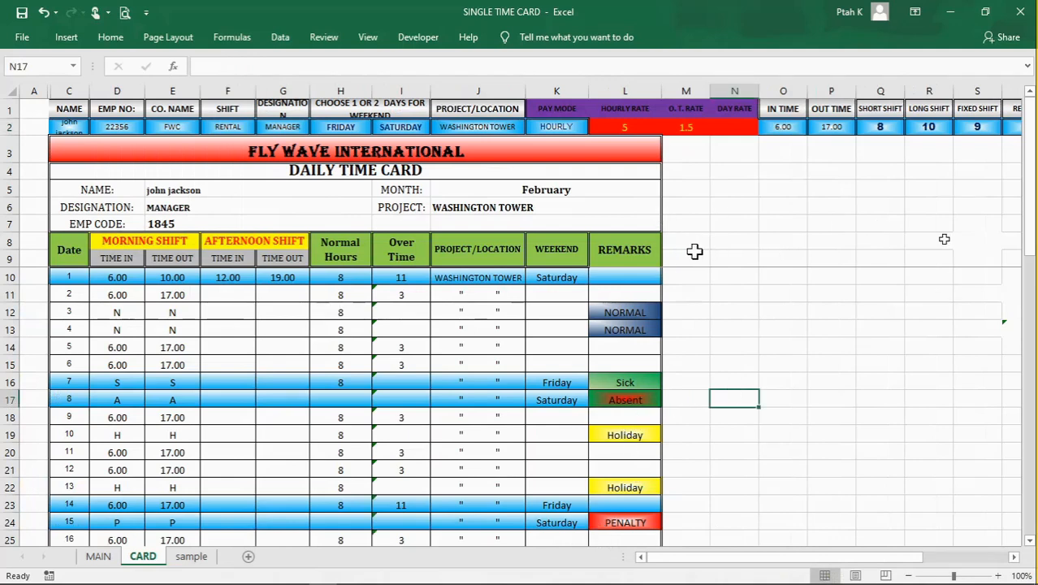
{"action": "left_click", "coordinate": [6, 126]}
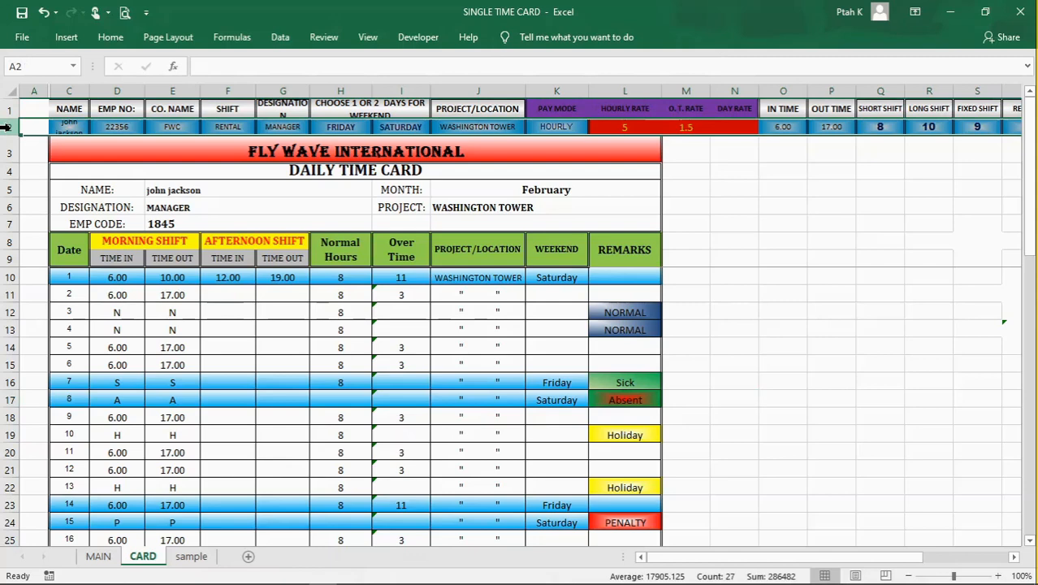
Step: Inspect the full date behind the MONTH cell J5, opening it for editing and keeping its existing value
{"action": "left_click", "coordinate": [463, 187]}
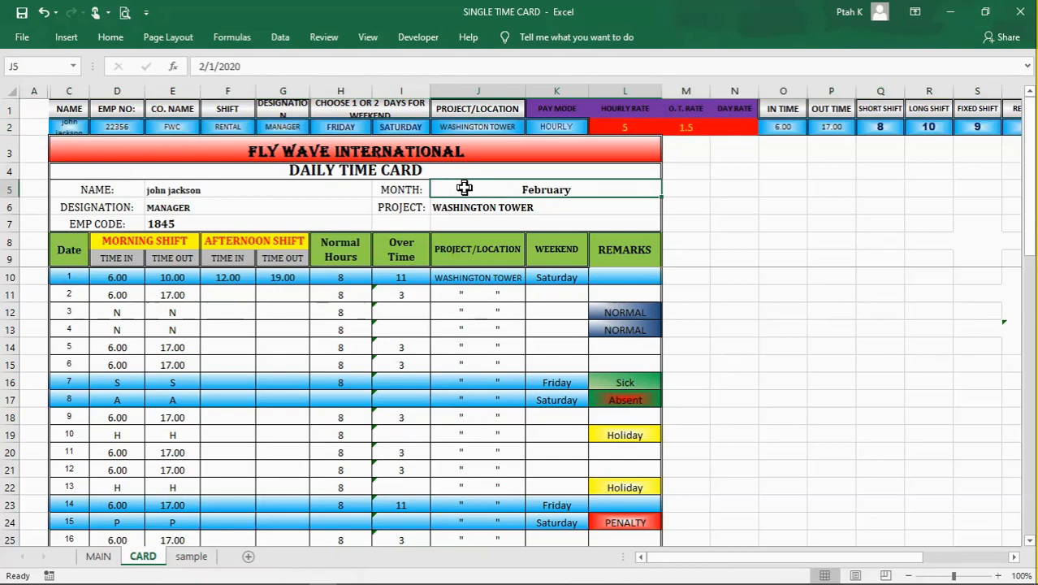
{"action": "left_click", "coordinate": [244, 67]}
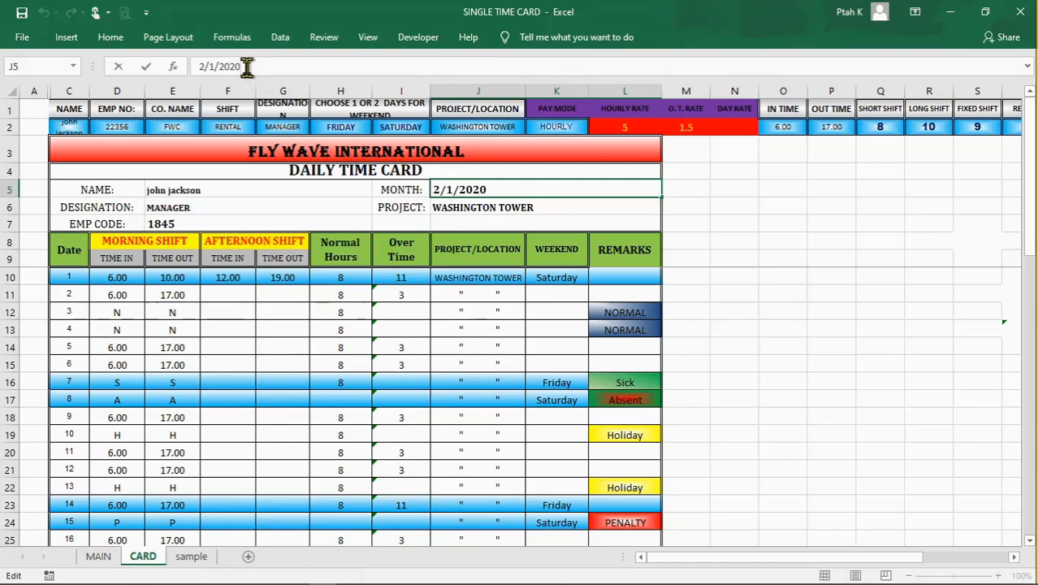
{"action": "key", "text": "Return"}
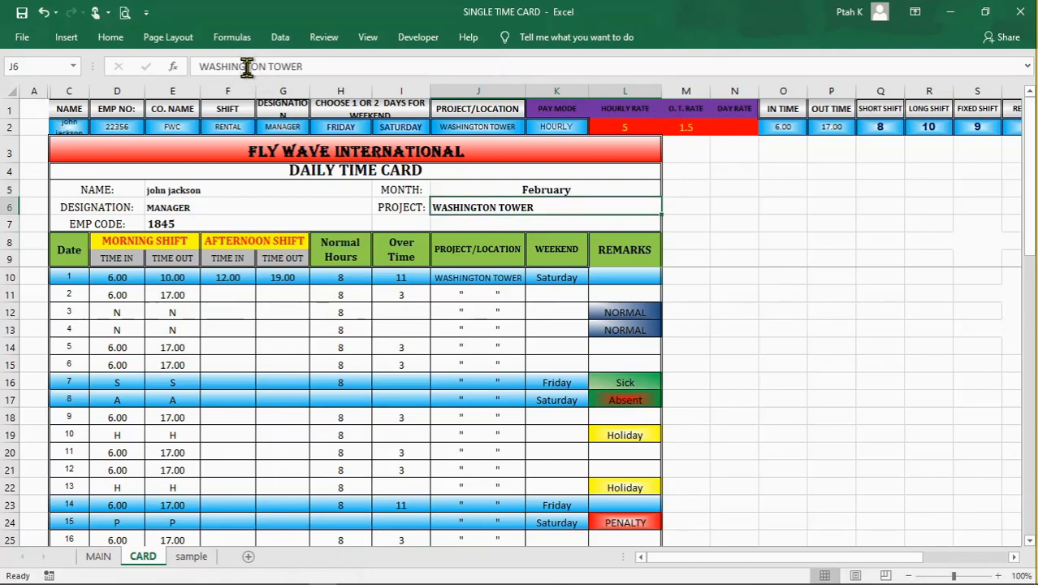
{"action": "left_click", "coordinate": [489, 190]}
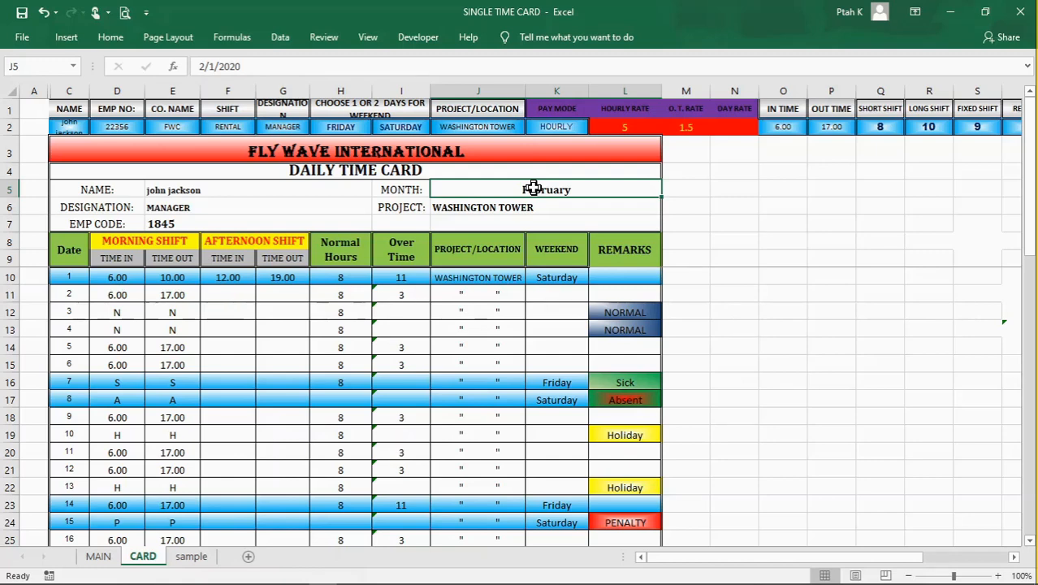
{"action": "left_click", "coordinate": [693, 188]}
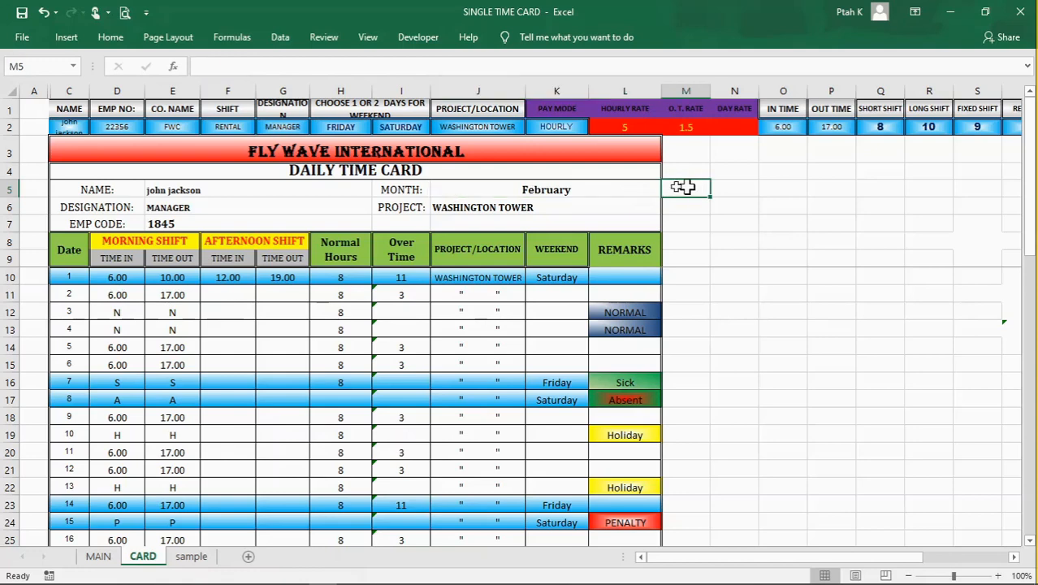
{"action": "left_click", "coordinate": [579, 195]}
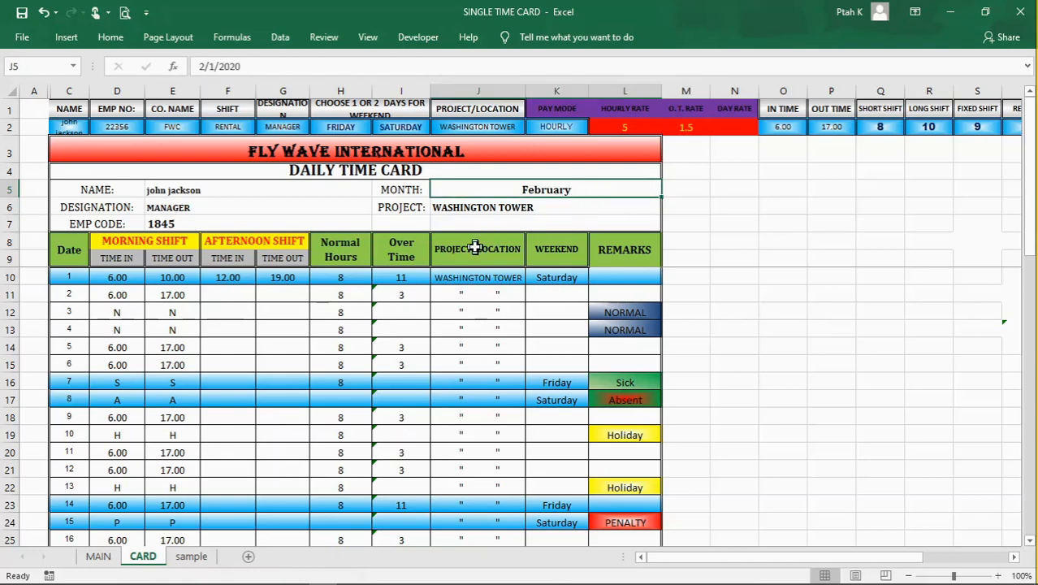
Step: Review the daily rows, setup row 2, the MONTH cell and the first day's morning times in D10 and E10
{"action": "left_click", "coordinate": [239, 326]}
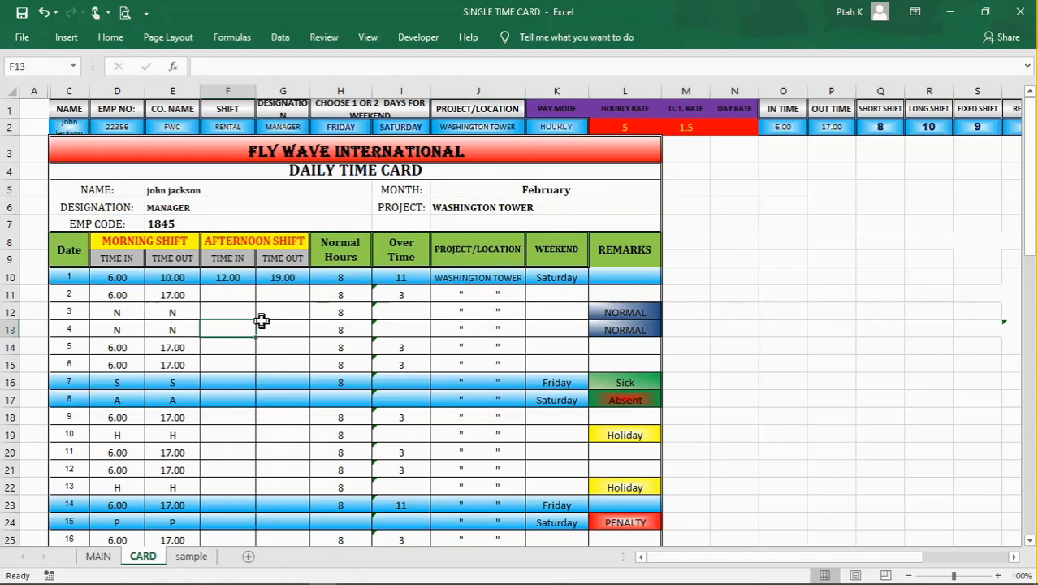
{"action": "scroll", "coordinate": [343, 301], "scroll_direction": "down", "scroll_amount": 1}
{"action": "scroll", "coordinate": [348, 304], "scroll_direction": "up", "scroll_amount": 1}
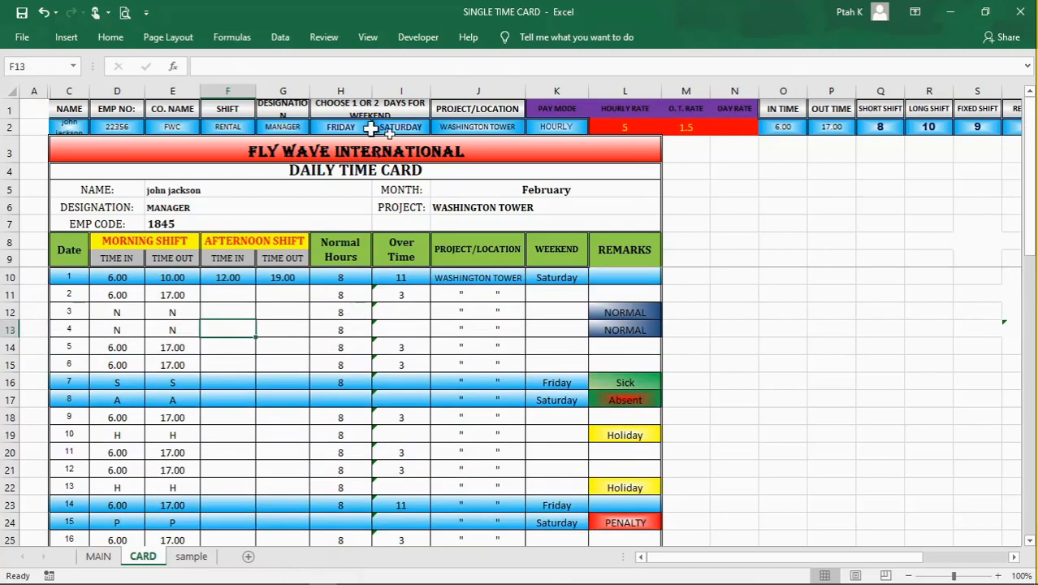
{"action": "left_click", "coordinate": [12, 127]}
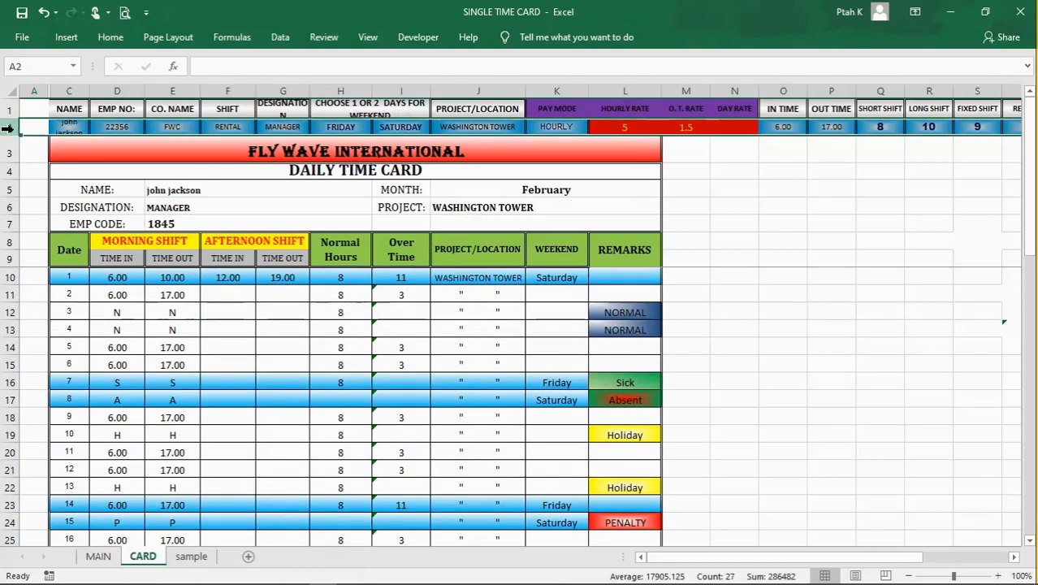
{"action": "left_click", "coordinate": [479, 193]}
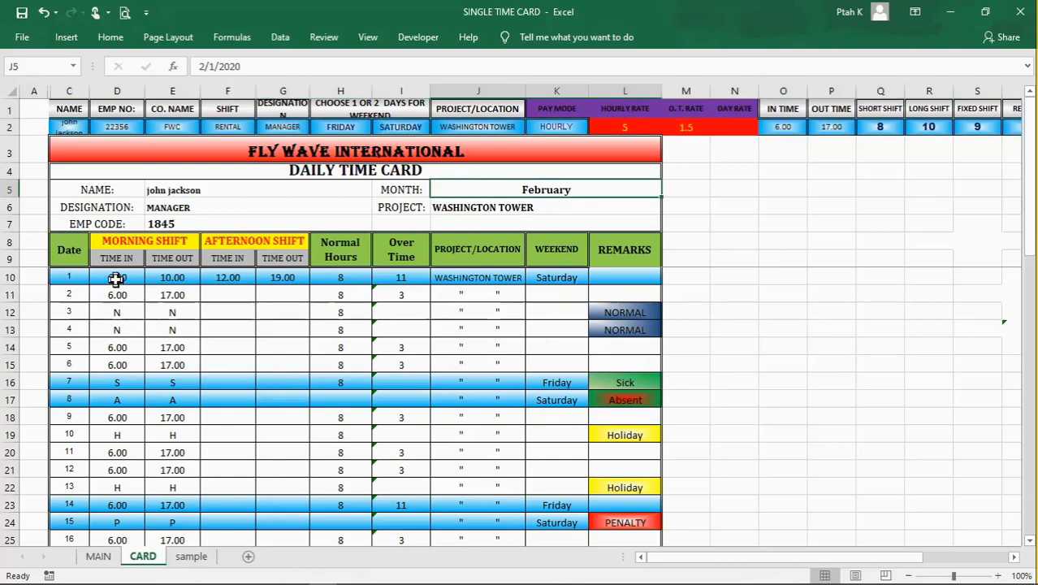
{"action": "left_click", "coordinate": [117, 278]}
{"action": "left_click", "coordinate": [169, 279]}
{"action": "left_click", "coordinate": [236, 347]}
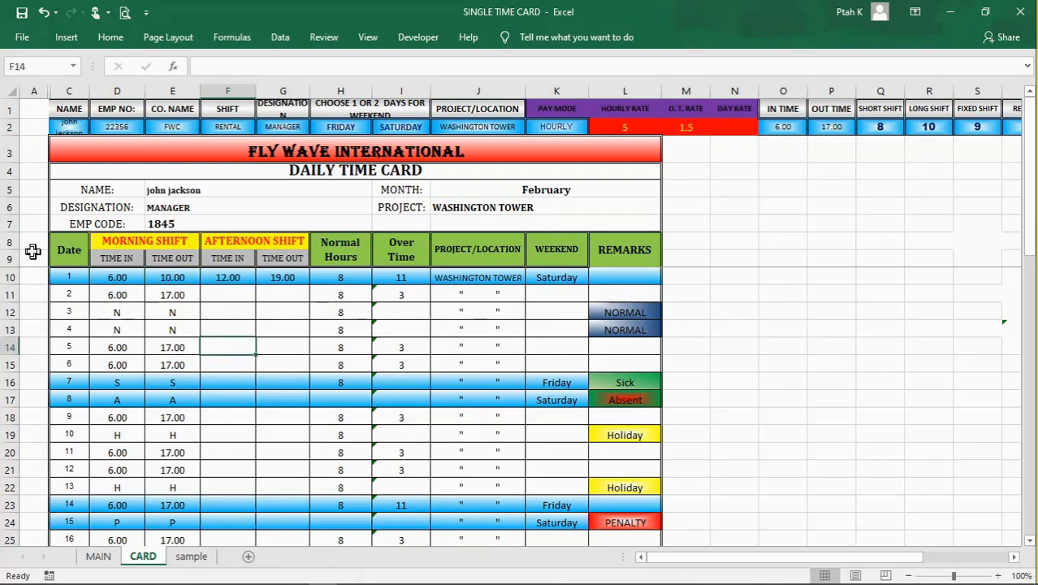
Step: Highlight the time card's column headings from Date to REMARKS in rows 8 and 9 and examine the rows beneath
{"action": "left_click_drag", "start_coordinate": [8, 241], "coordinate": [4, 257]}
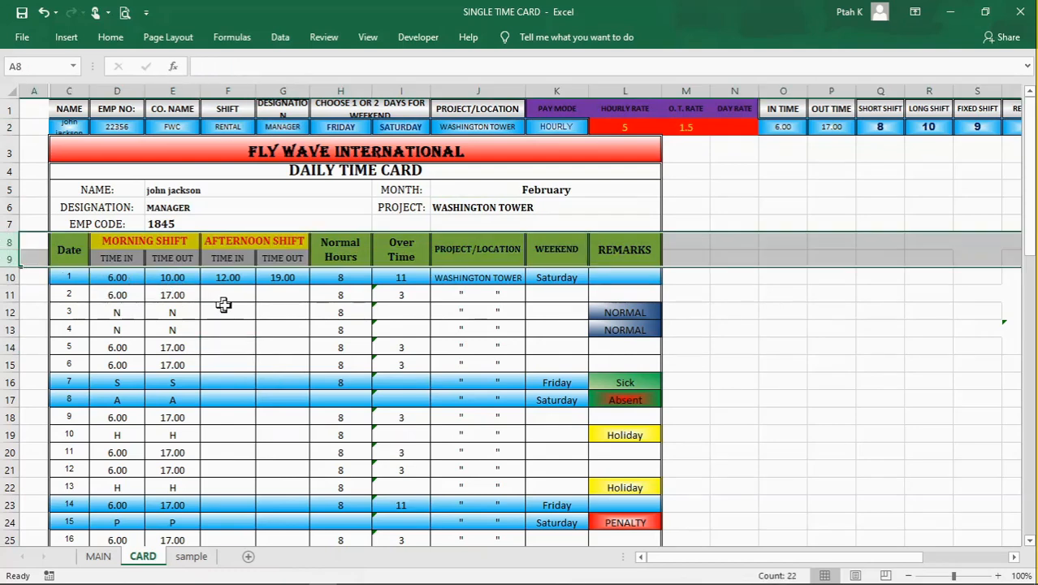
{"action": "left_click", "coordinate": [78, 249]}
{"action": "left_click_drag", "start_coordinate": [78, 251], "coordinate": [615, 257]}
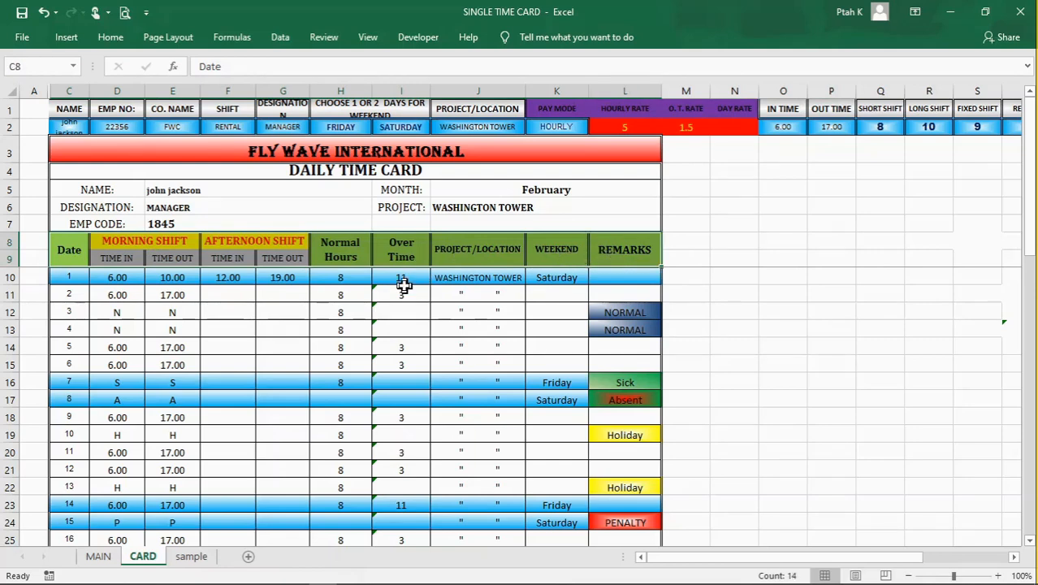
{"action": "scroll", "coordinate": [225, 322], "scroll_direction": "down", "scroll_amount": 1}
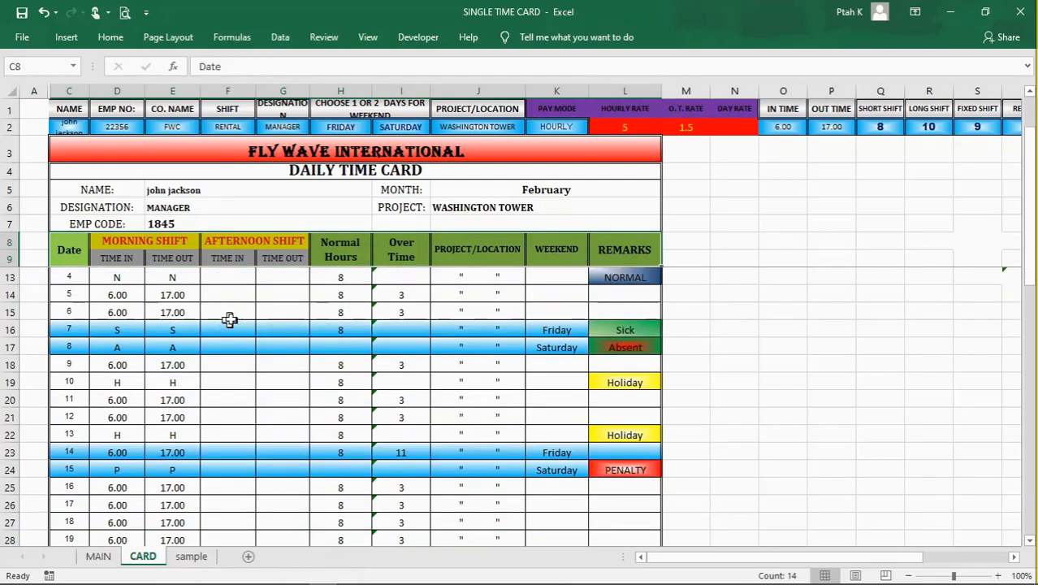
{"action": "scroll", "coordinate": [251, 318], "scroll_direction": "up", "scroll_amount": 1}
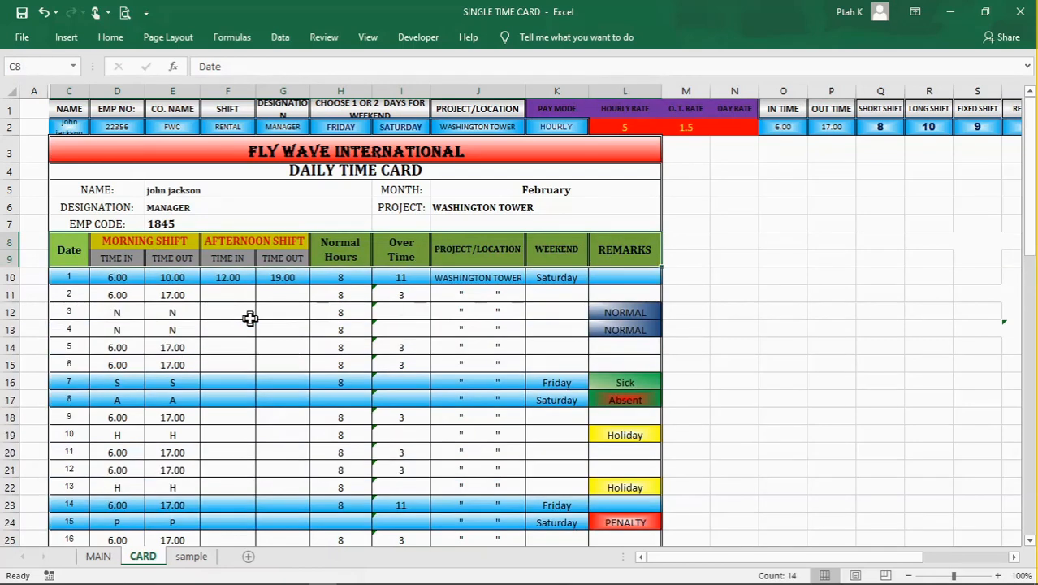
Step: Examine the morning time in and time out and the afternoon time in for day 1 in cells D10 to F10
{"action": "left_click", "coordinate": [189, 255]}
{"action": "left_click", "coordinate": [220, 312]}
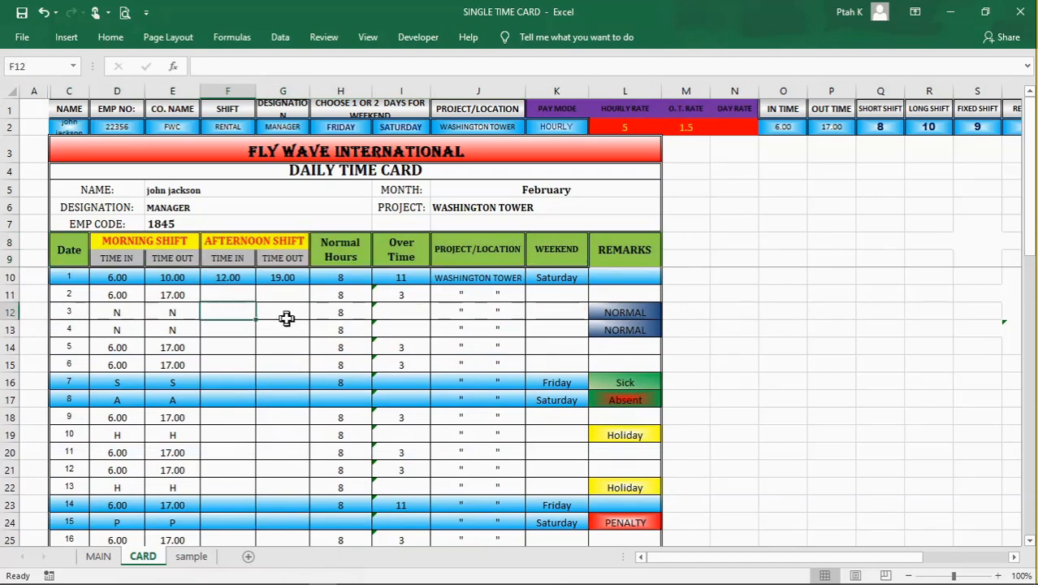
{"action": "left_click", "coordinate": [284, 317]}
{"action": "left_click", "coordinate": [129, 279]}
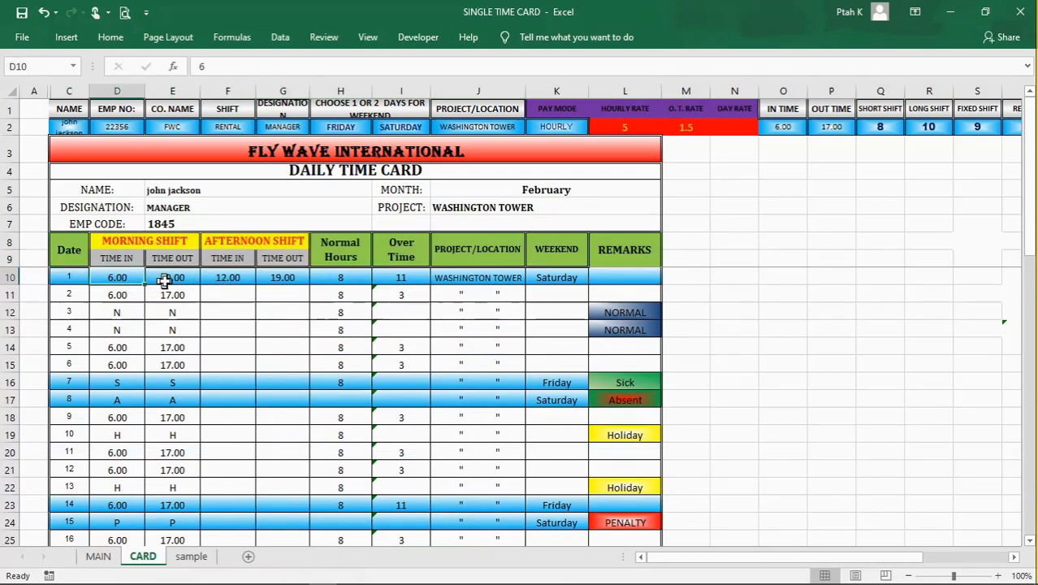
{"action": "left_click", "coordinate": [173, 279]}
{"action": "left_click", "coordinate": [231, 277]}
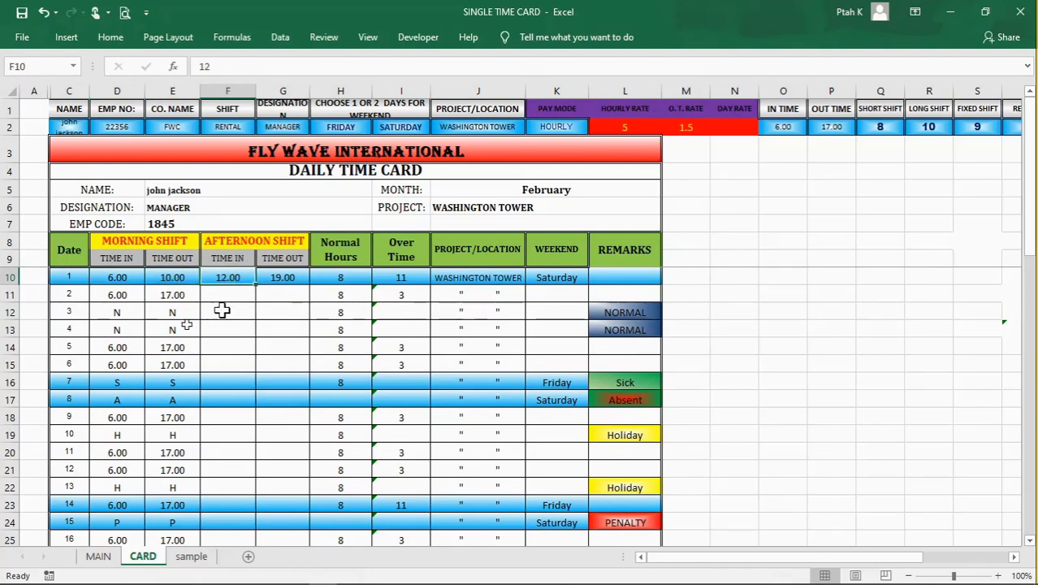
Step: Examine the Date column from its heading in C8 down through the first days, including the formula in C12
{"action": "left_click", "coordinate": [70, 250]}
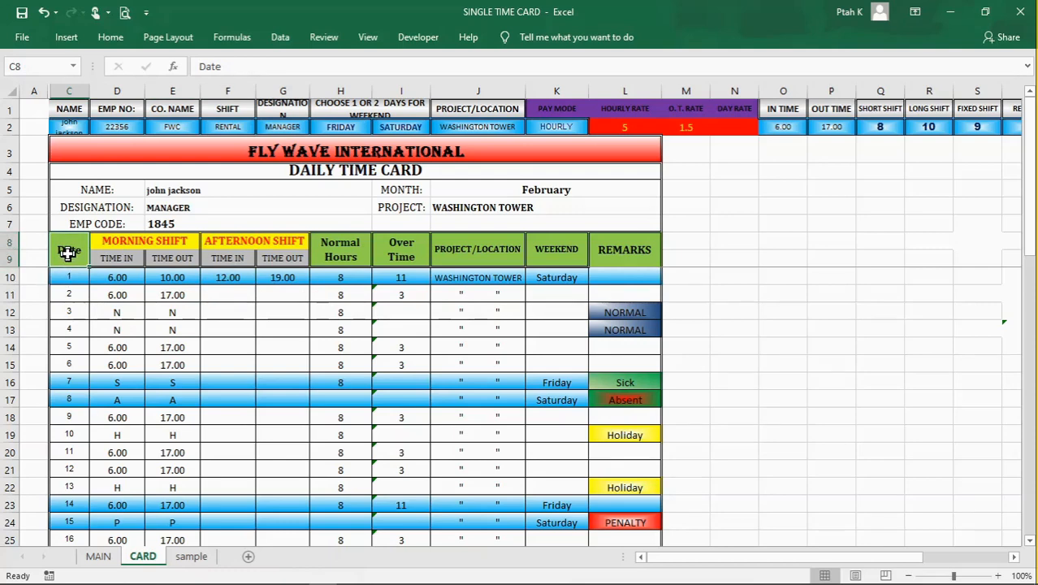
{"action": "left_click", "coordinate": [74, 281]}
{"action": "left_click", "coordinate": [77, 312]}
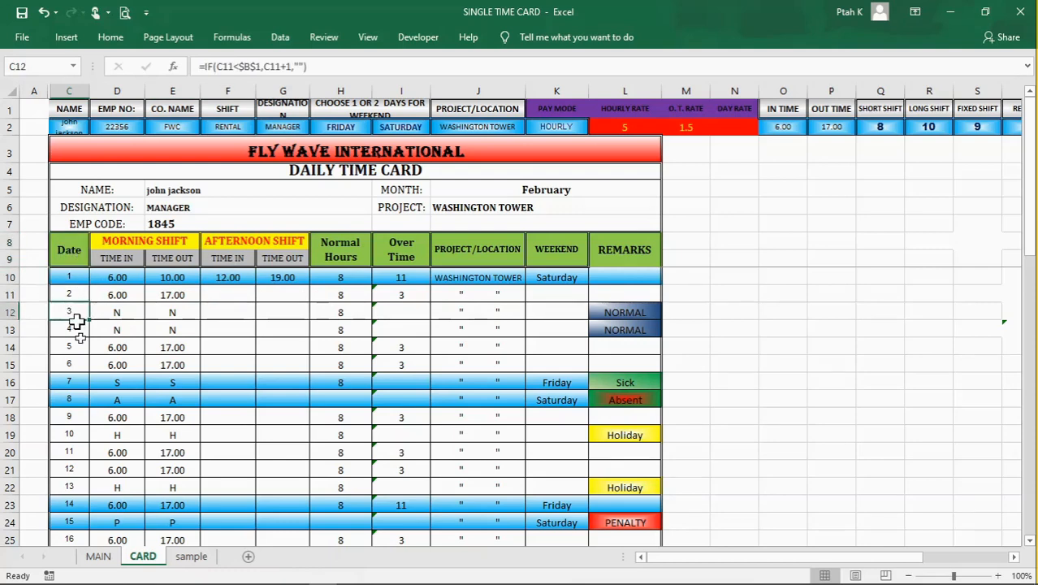
{"action": "left_click", "coordinate": [80, 343]}
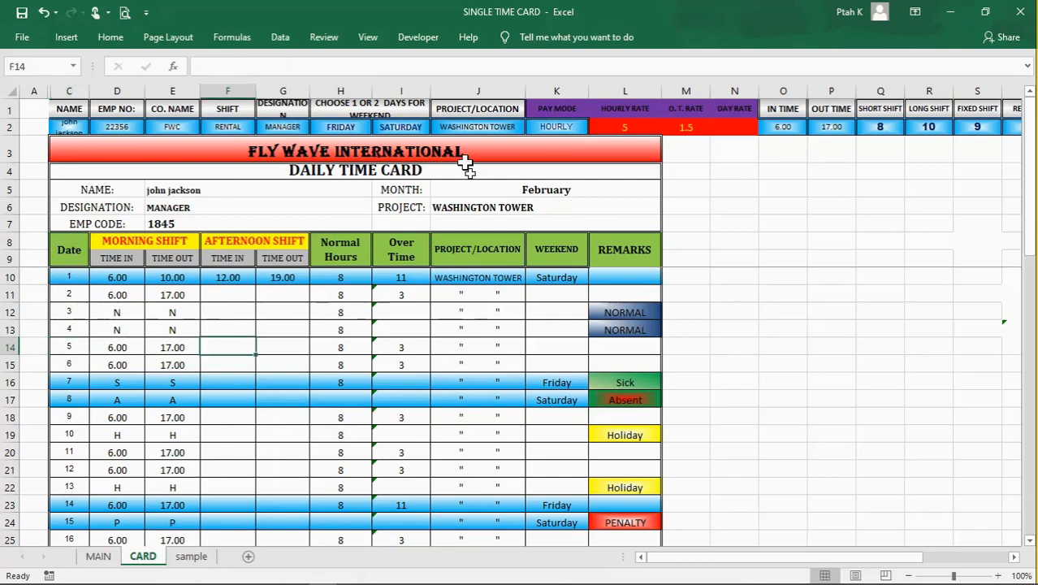
Step: Change the time card's month to January by setting the date in cell J5 to 1/1/2020
{"action": "left_click", "coordinate": [470, 189]}
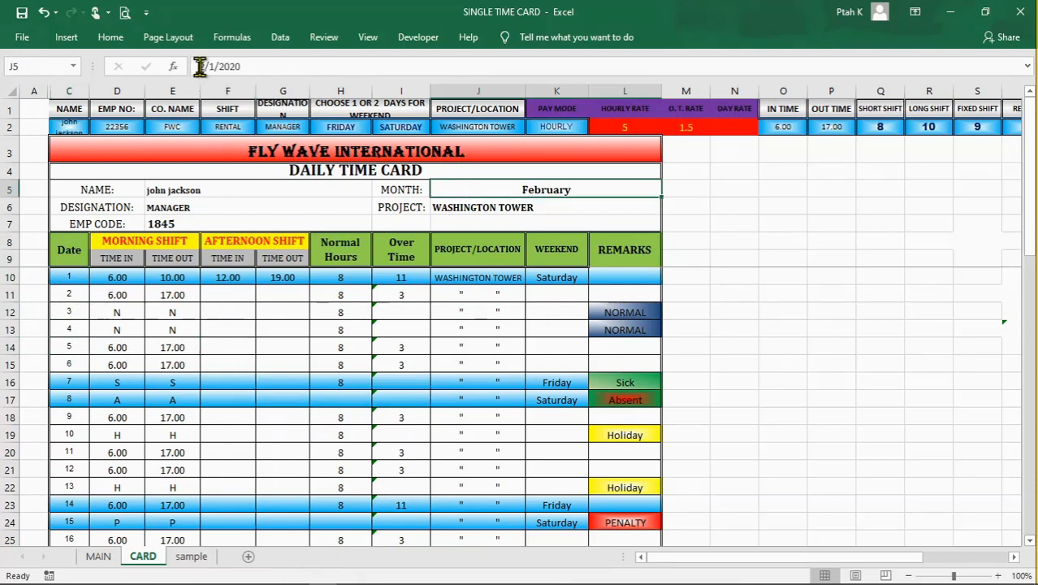
{"action": "left_click", "coordinate": [224, 65]}
{"action": "key", "text": "Delete"}
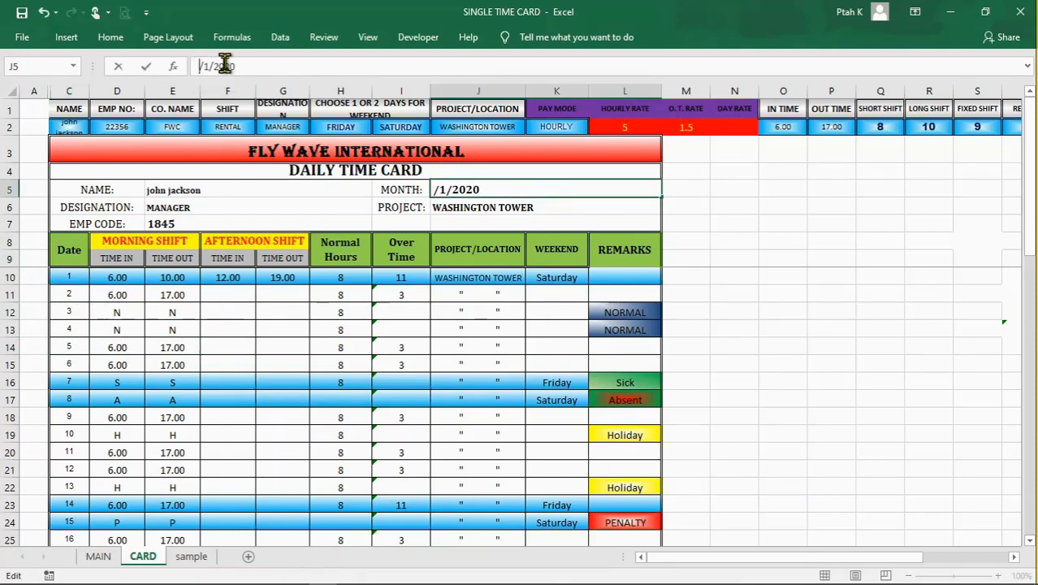
{"action": "type", "text": "1"}
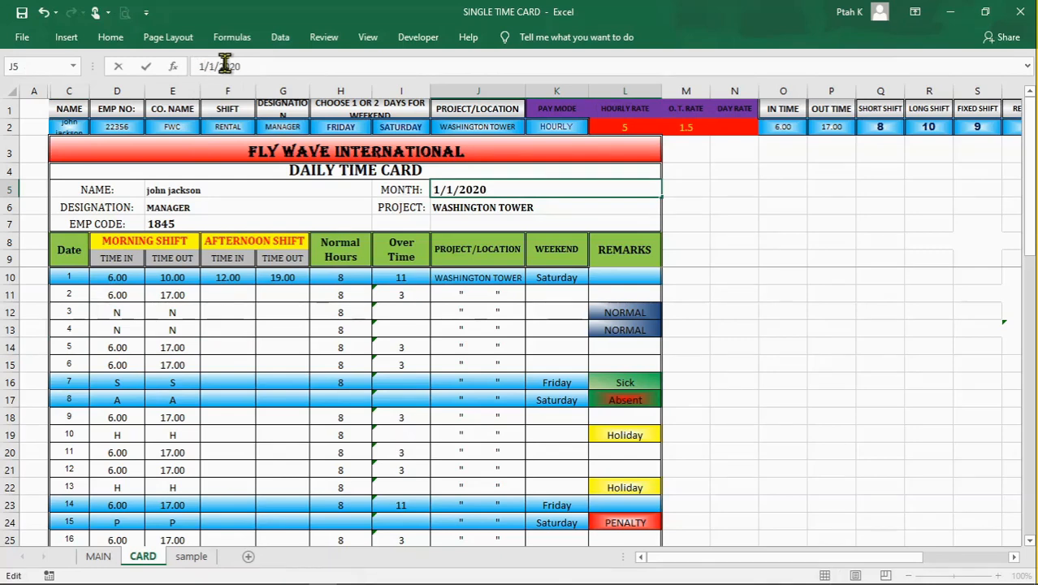
{"action": "key", "text": "Return"}
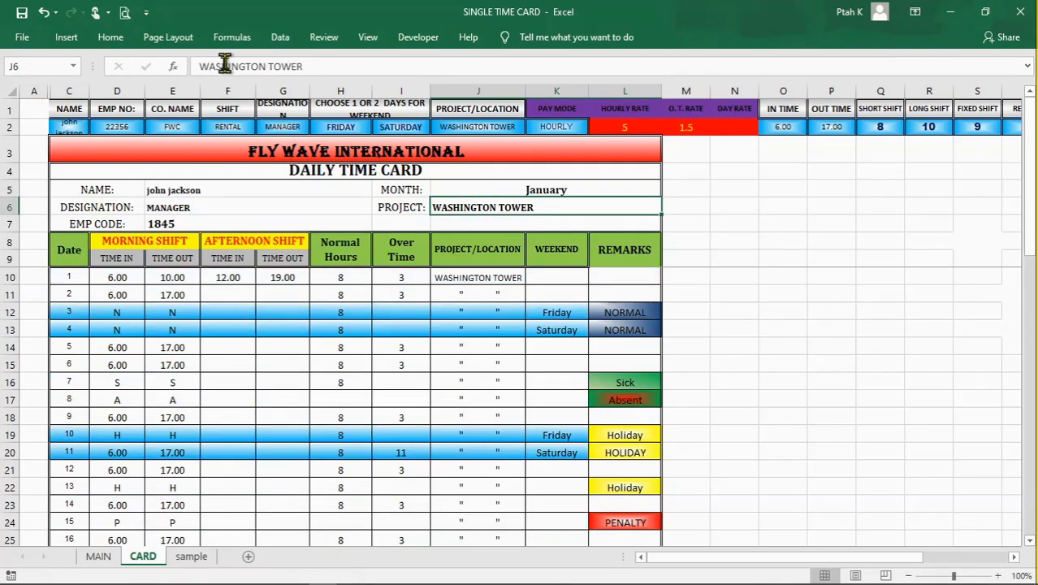
Step: Examine the January time card and inspect day 1's morning time in and time out in D10 and E10
{"action": "left_click", "coordinate": [274, 387]}
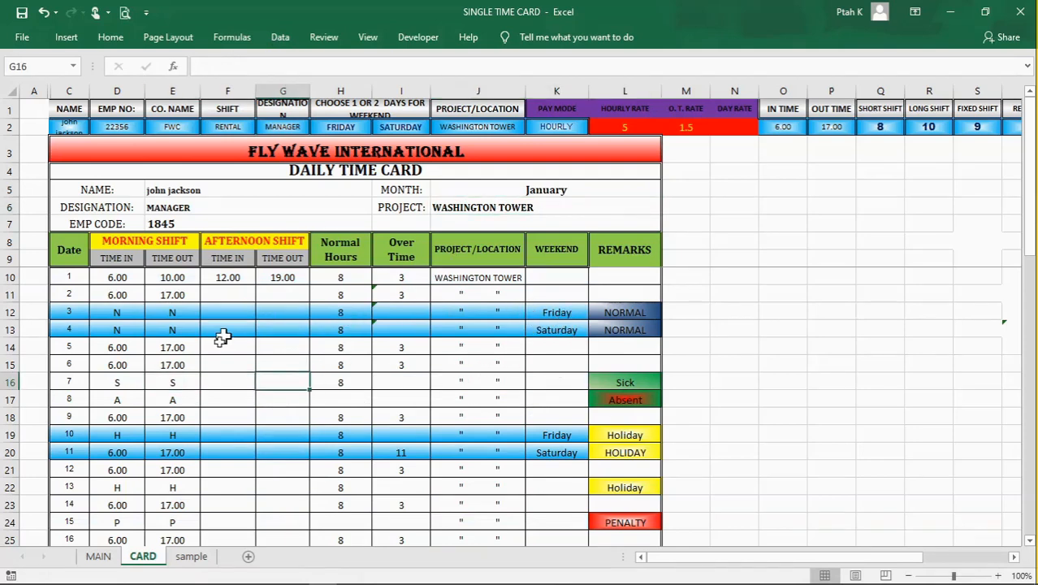
{"action": "left_click", "coordinate": [109, 281]}
{"action": "left_click", "coordinate": [174, 277]}
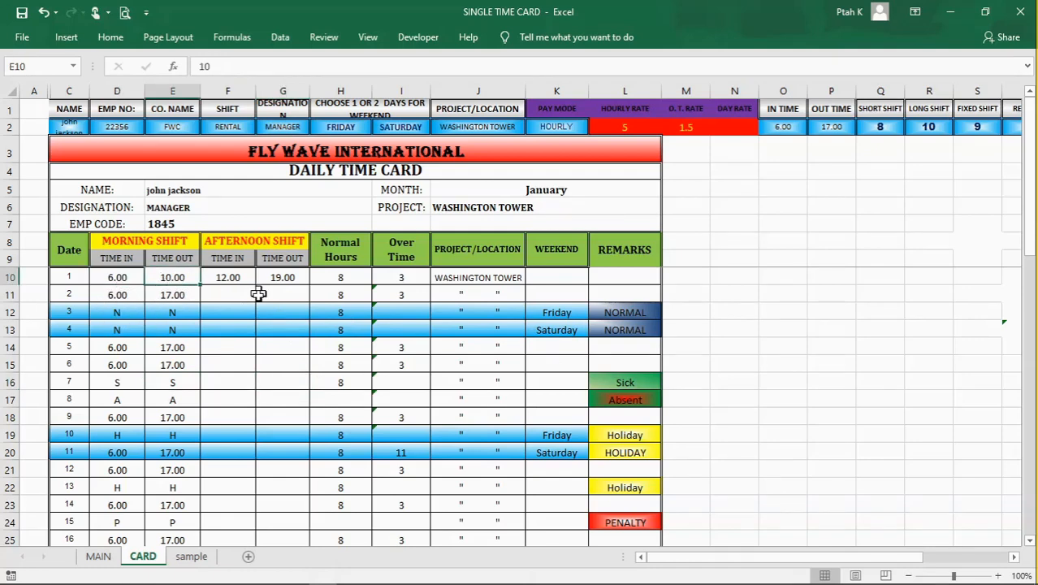
Step: Compare day 1's normal hours in H10 with the shift type in F2 and the rental shift hours in T2
{"action": "left_click", "coordinate": [347, 279]}
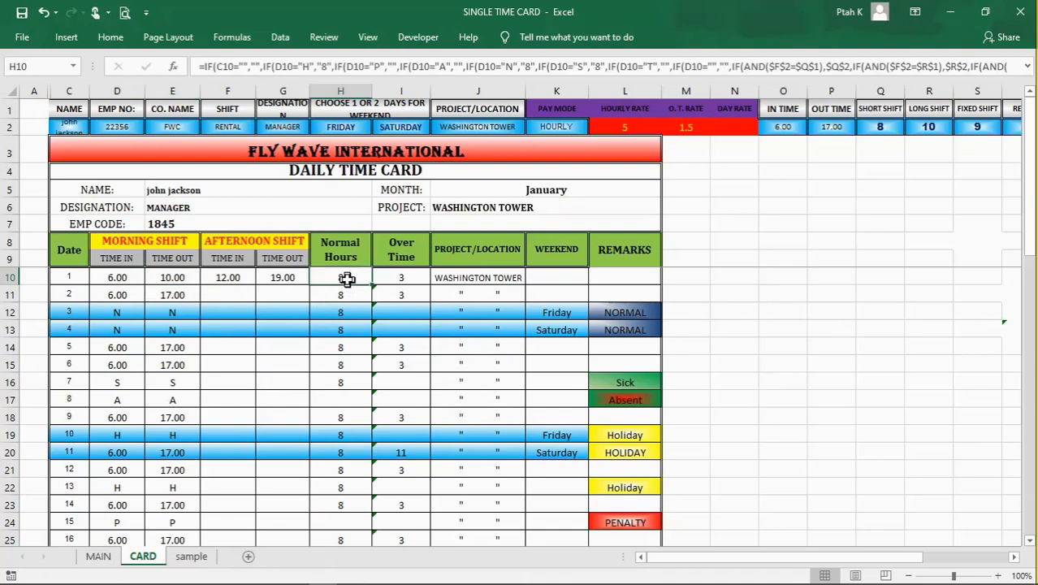
{"action": "left_click", "coordinate": [244, 128]}
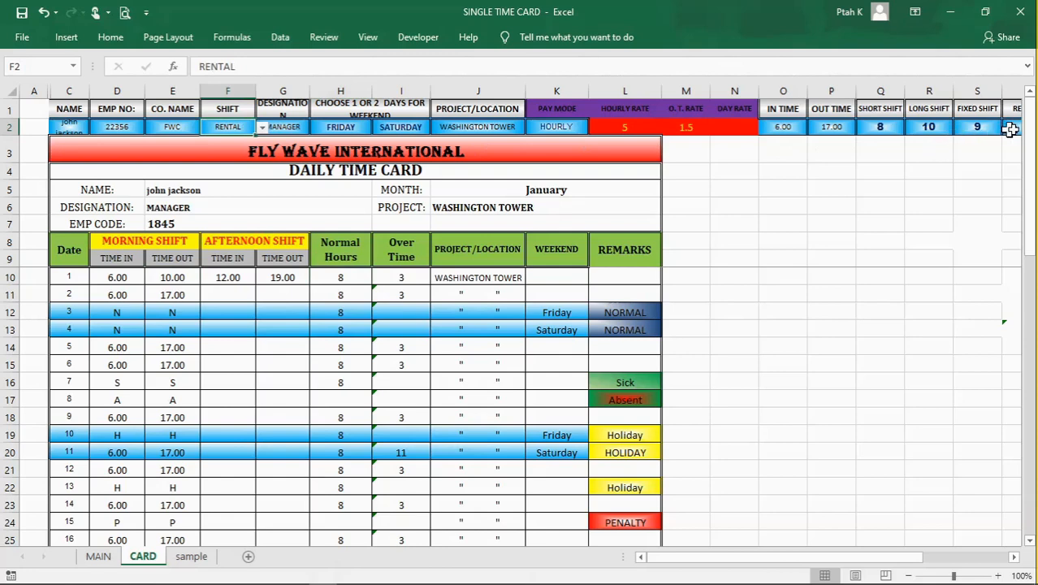
{"action": "left_click", "coordinate": [1014, 557]}
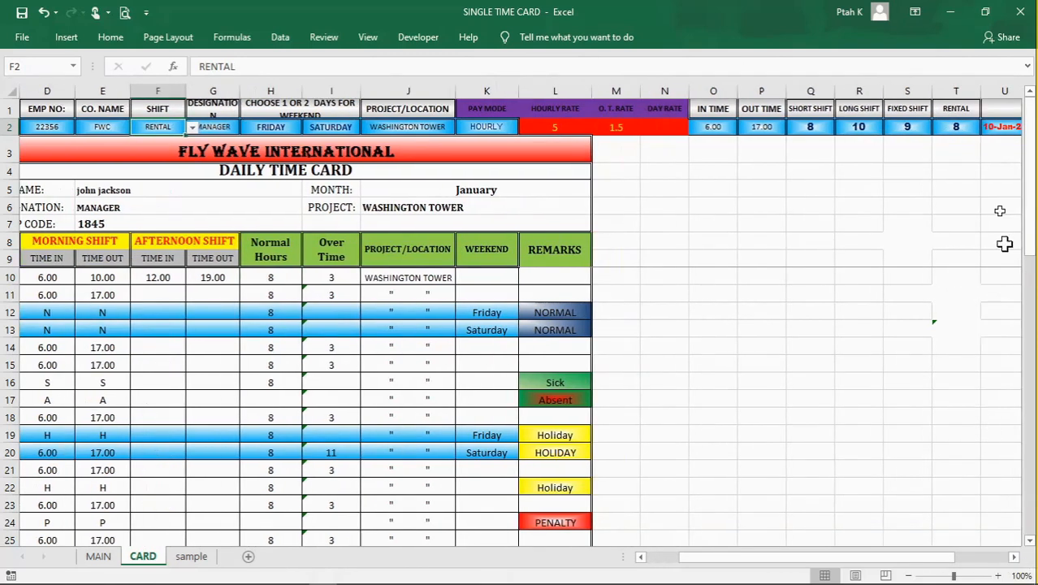
{"action": "left_click", "coordinate": [942, 127]}
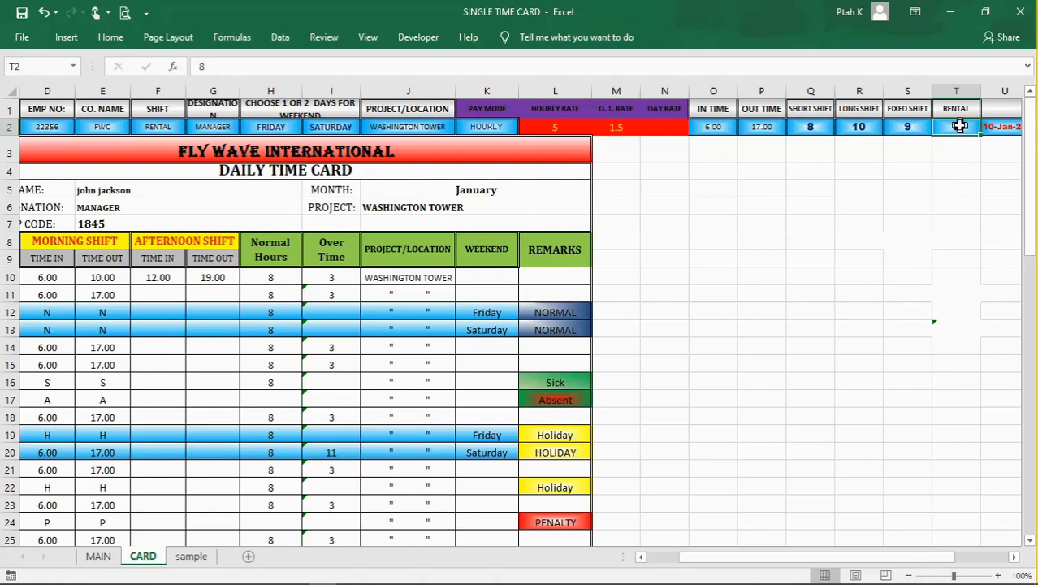
{"action": "left_click_drag", "start_coordinate": [948, 558], "coordinate": [655, 563]}
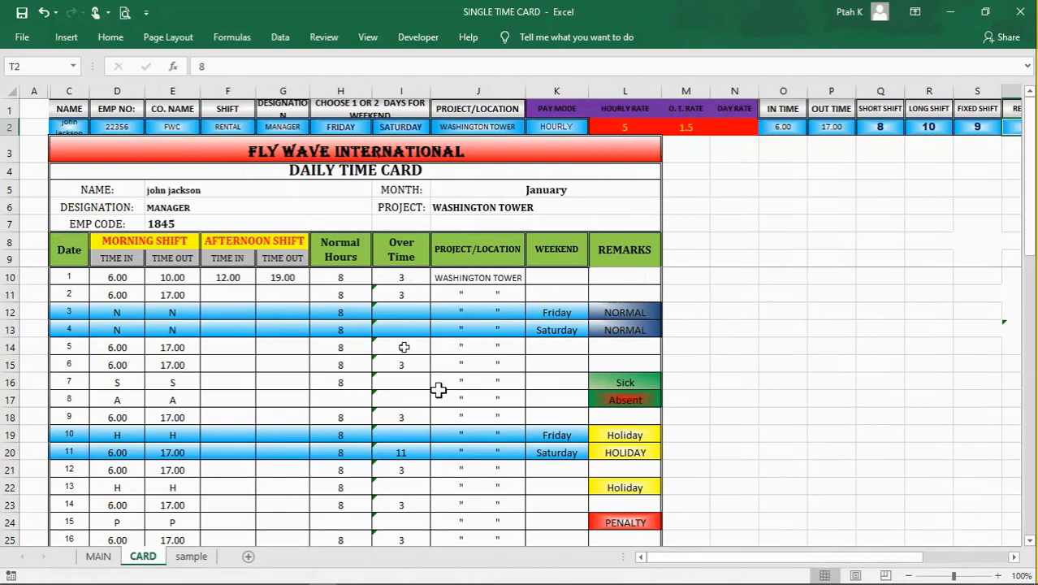
Step: Inspect the normal hours formula in H10 and the overtime cells for days 1 and 2 in I10 and I11
{"action": "left_click", "coordinate": [350, 292]}
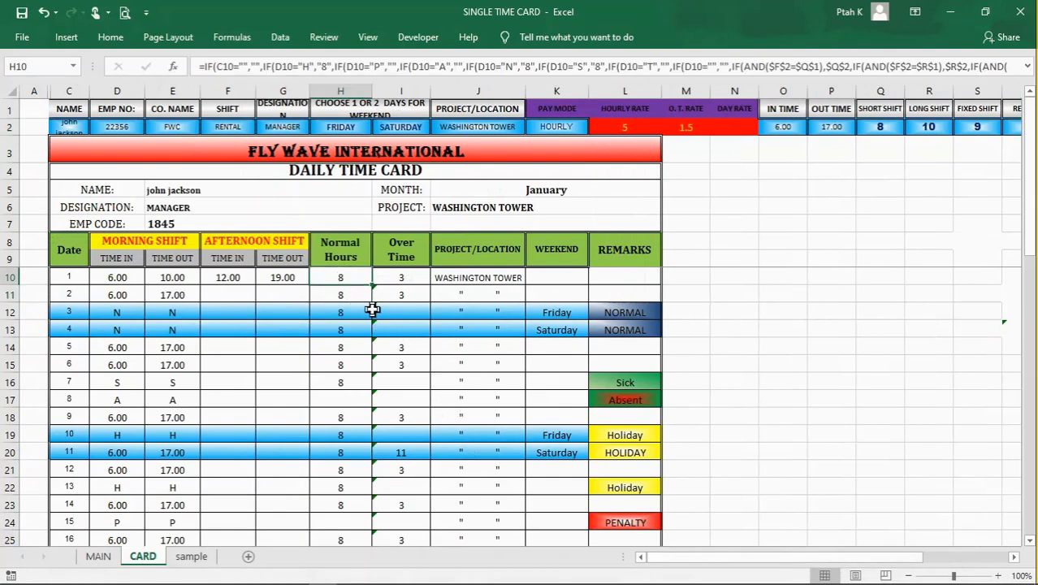
{"action": "left_click", "coordinate": [403, 278]}
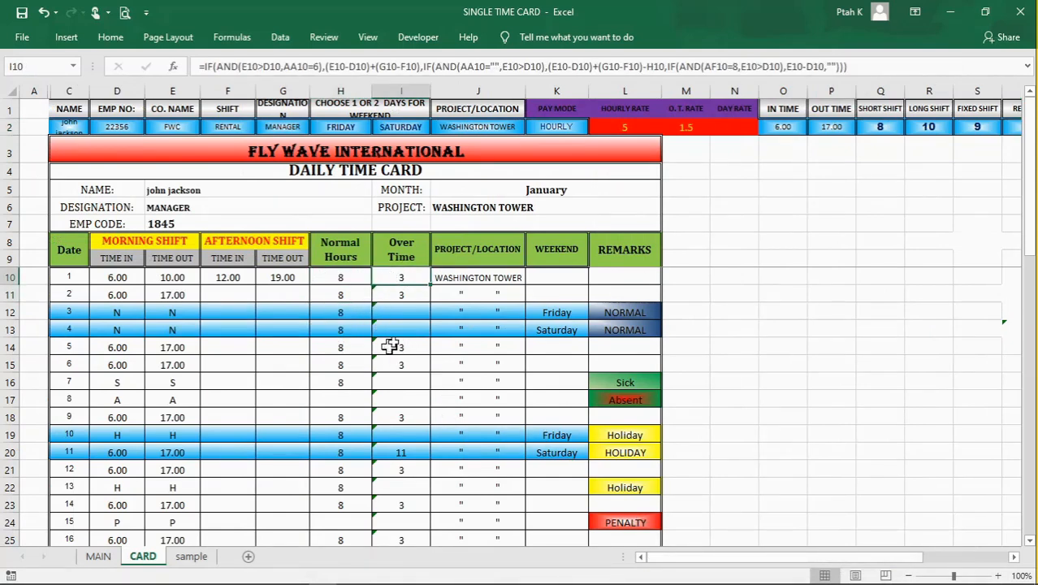
{"action": "left_click", "coordinate": [401, 294]}
{"action": "key", "text": "ctrl+z"}
Step: Examine day 1's date and its morning and afternoon time in and time out across C10 to G10
{"action": "left_click", "coordinate": [113, 279]}
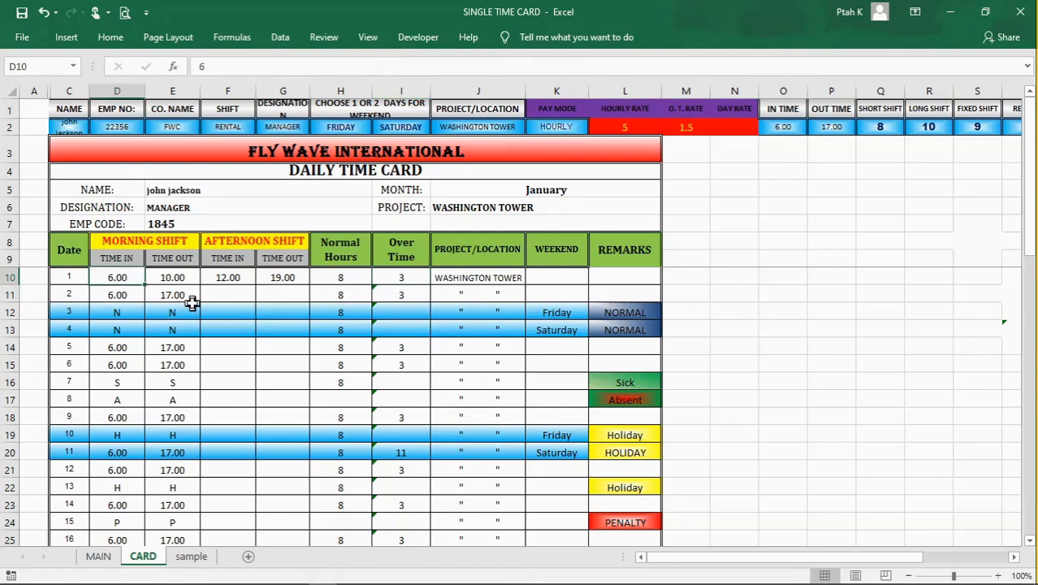
{"action": "left_click", "coordinate": [180, 281]}
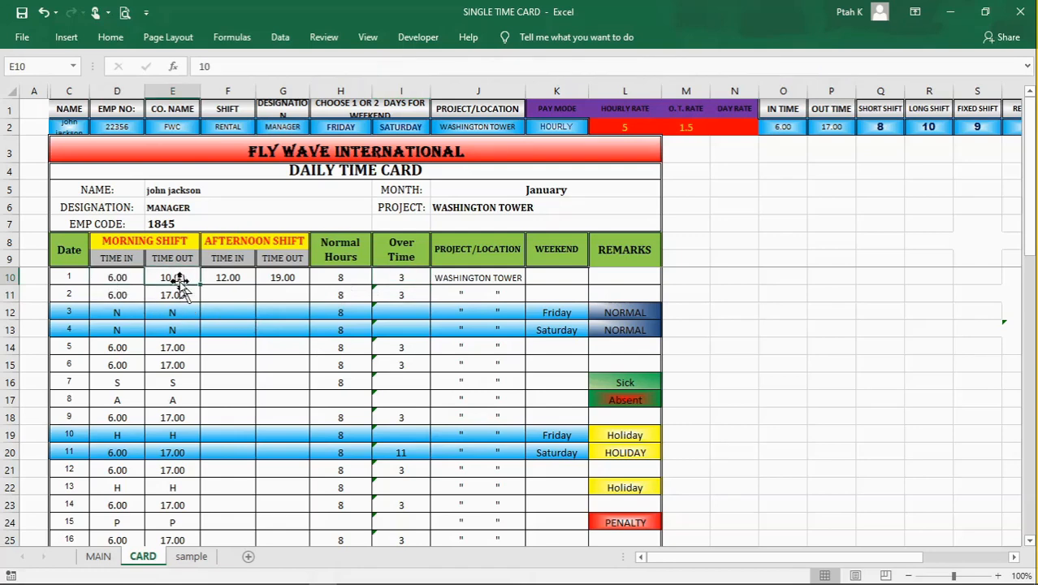
{"action": "left_click", "coordinate": [228, 281]}
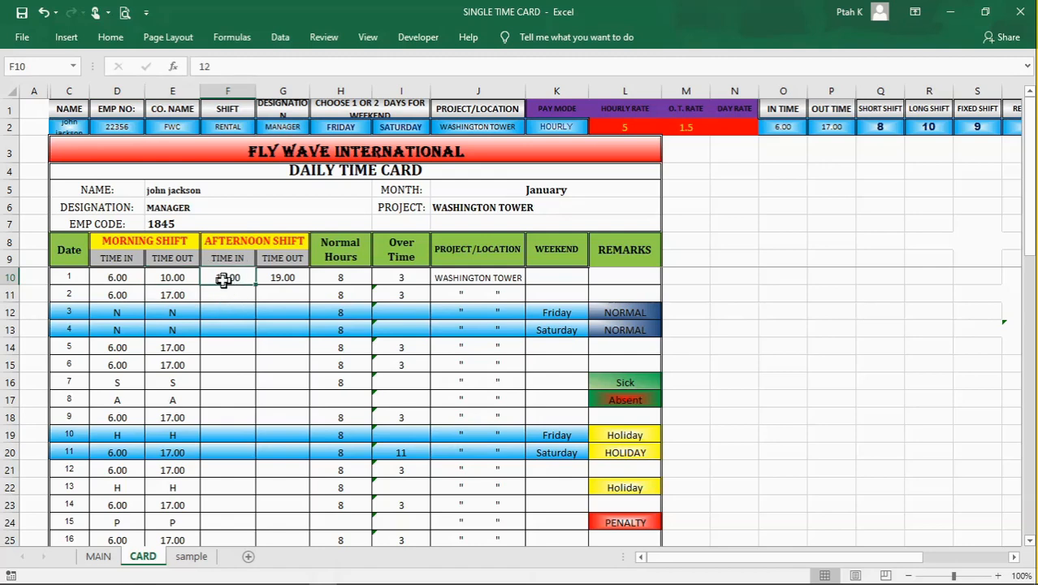
{"action": "left_click", "coordinate": [281, 278]}
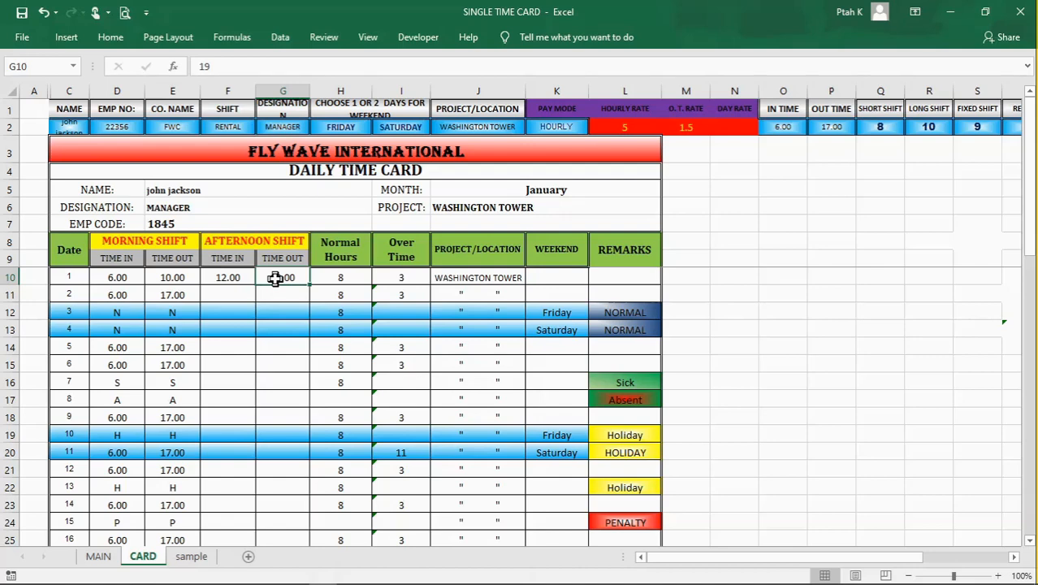
{"action": "left_click", "coordinate": [218, 347]}
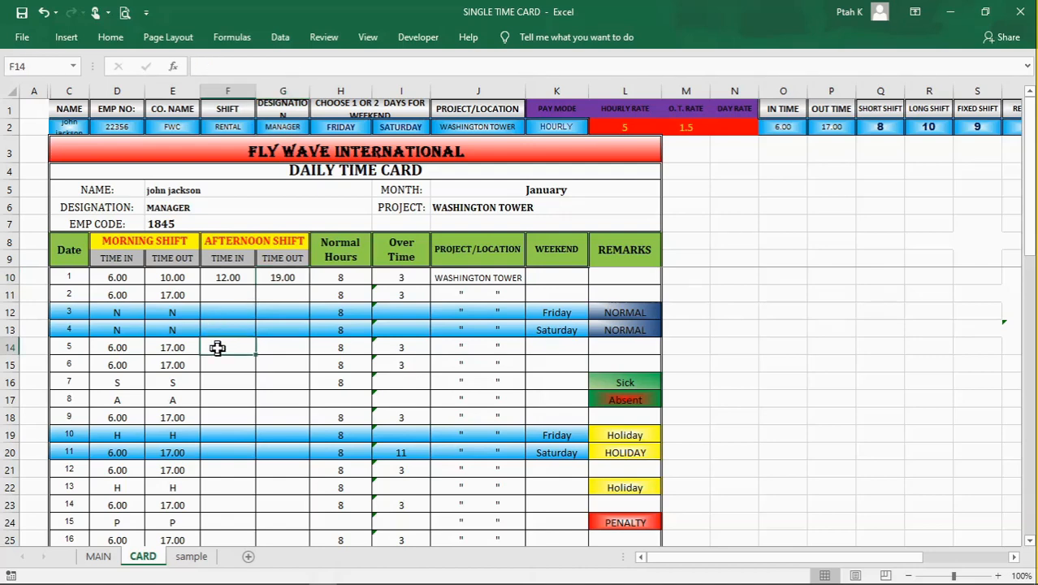
{"action": "left_click", "coordinate": [79, 279]}
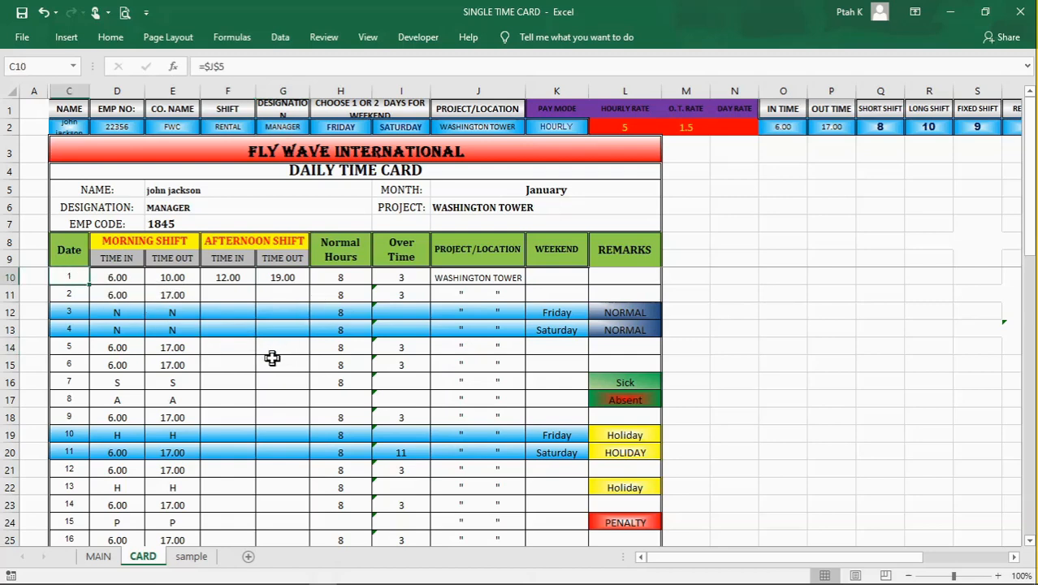
{"action": "left_click", "coordinate": [178, 279]}
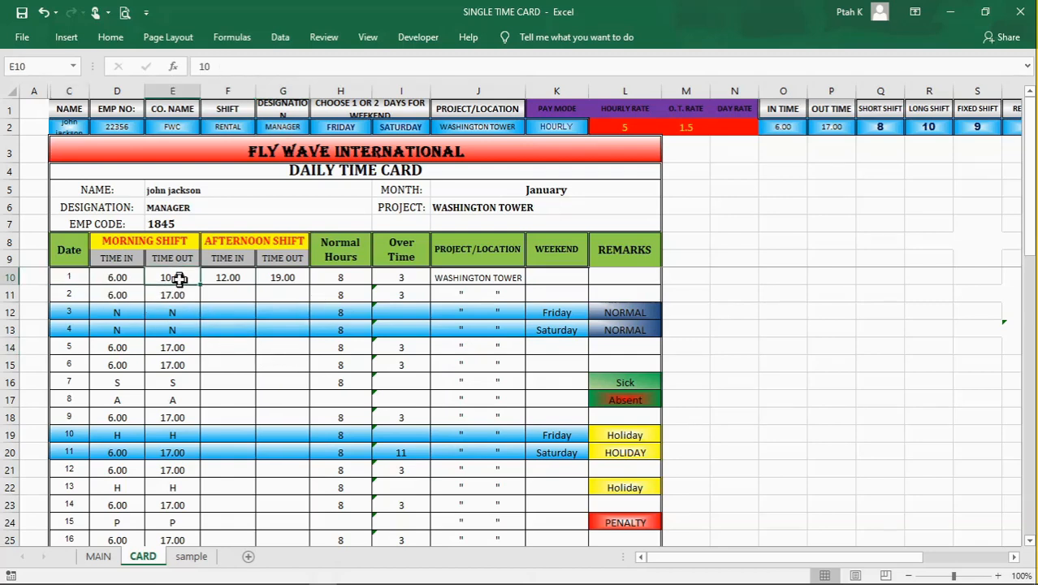
{"action": "left_click", "coordinate": [228, 279]}
{"action": "left_click", "coordinate": [231, 311]}
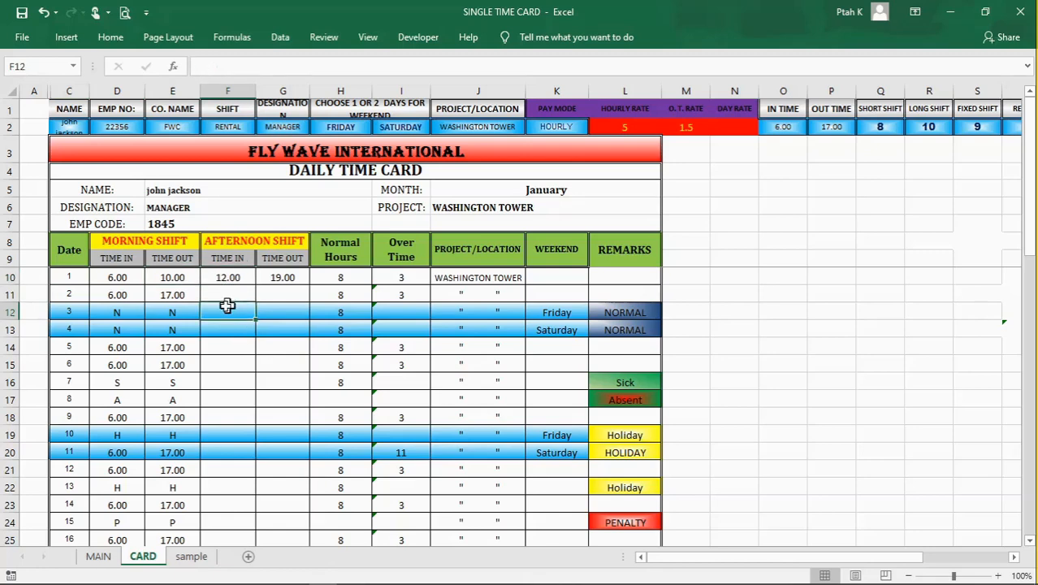
Step: Examine the morning time in and time out for days 5 and 6 in D14 to E15, including the afternoon time in cell F14
{"action": "left_click", "coordinate": [132, 364]}
{"action": "left_click", "coordinate": [177, 359]}
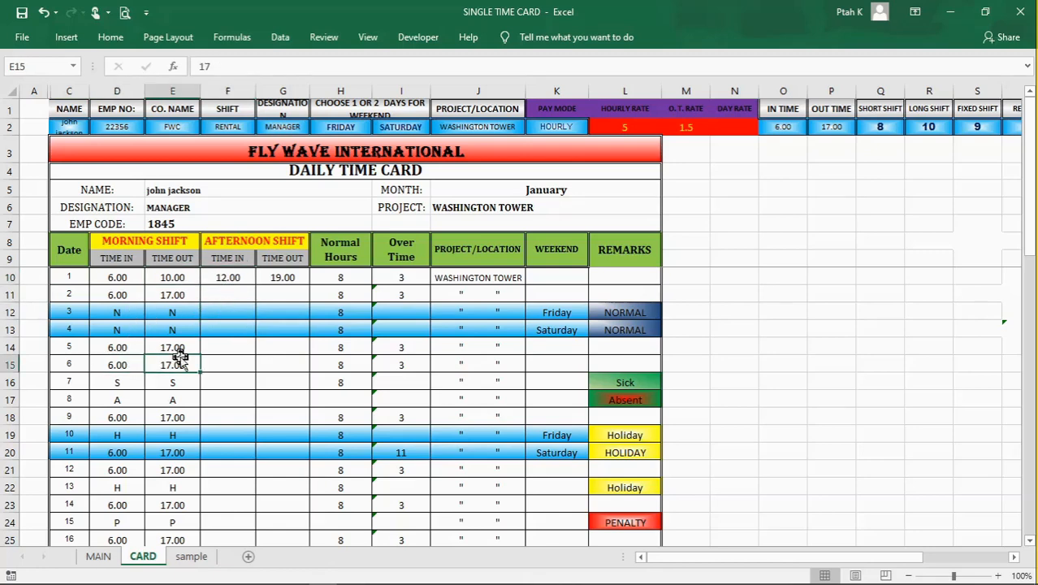
{"action": "left_click", "coordinate": [178, 346]}
{"action": "left_click", "coordinate": [125, 364]}
{"action": "left_click", "coordinate": [189, 364]}
{"action": "left_click", "coordinate": [174, 346]}
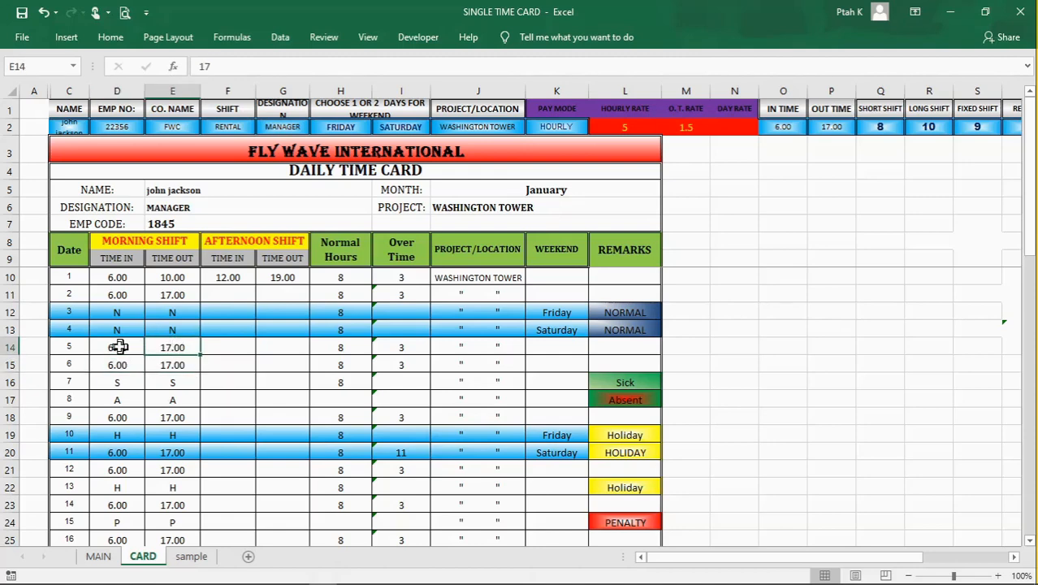
{"action": "left_click", "coordinate": [120, 348]}
{"action": "left_click", "coordinate": [166, 349]}
{"action": "left_click", "coordinate": [227, 351]}
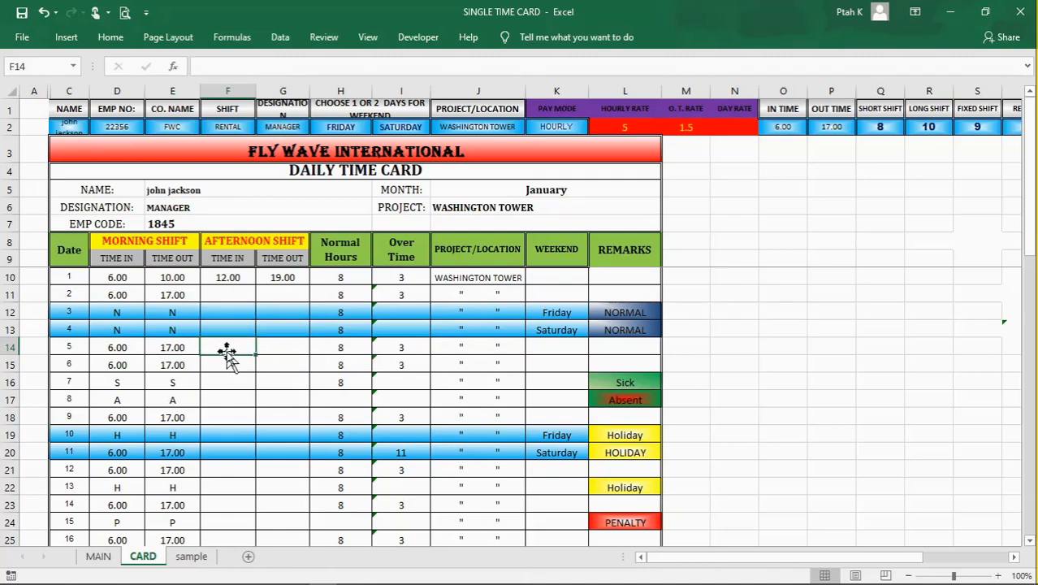
{"action": "left_click", "coordinate": [227, 379]}
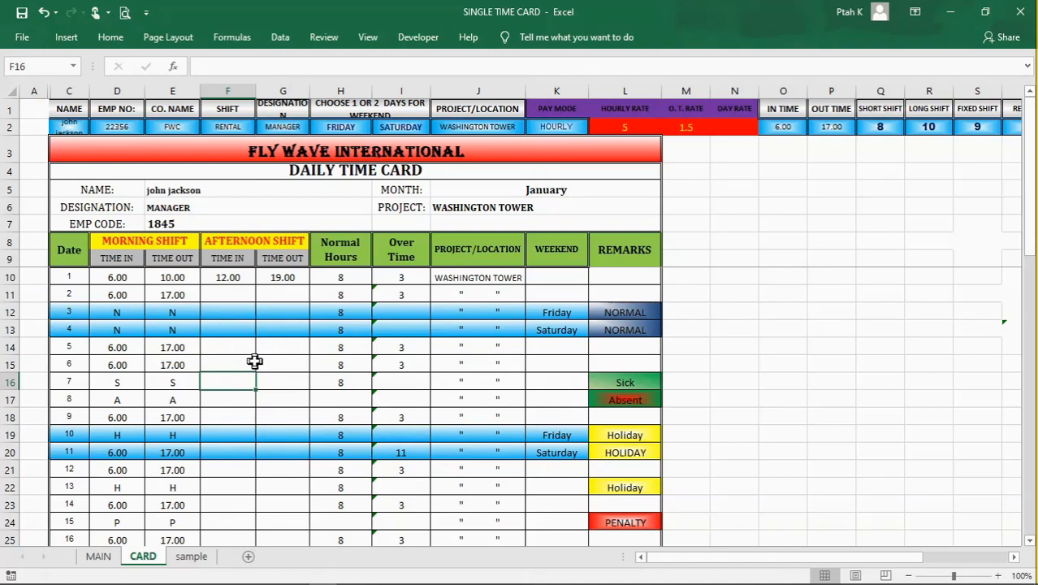
{"action": "left_click", "coordinate": [125, 293]}
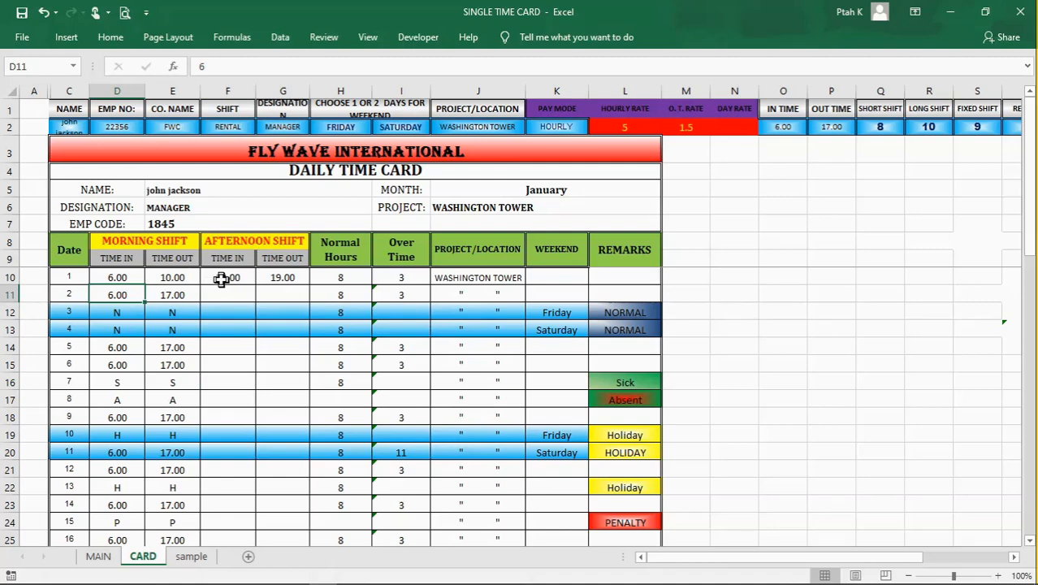
{"action": "left_click", "coordinate": [236, 380]}
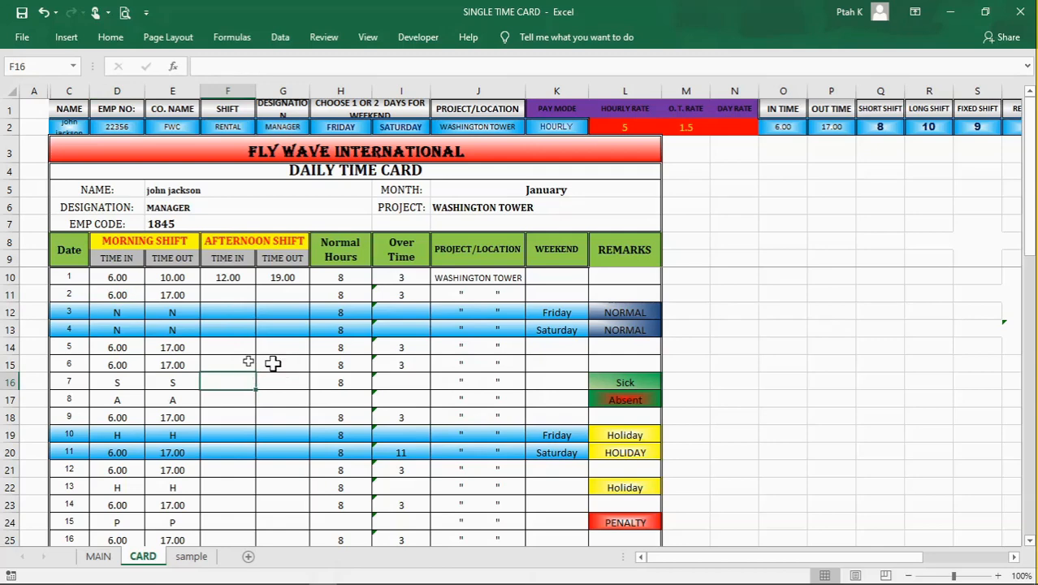
Step: Examine the N codes entered for weekend days 3 and 4 in D12 to E13 and their remarks in L12 and L13
{"action": "left_click", "coordinate": [127, 312]}
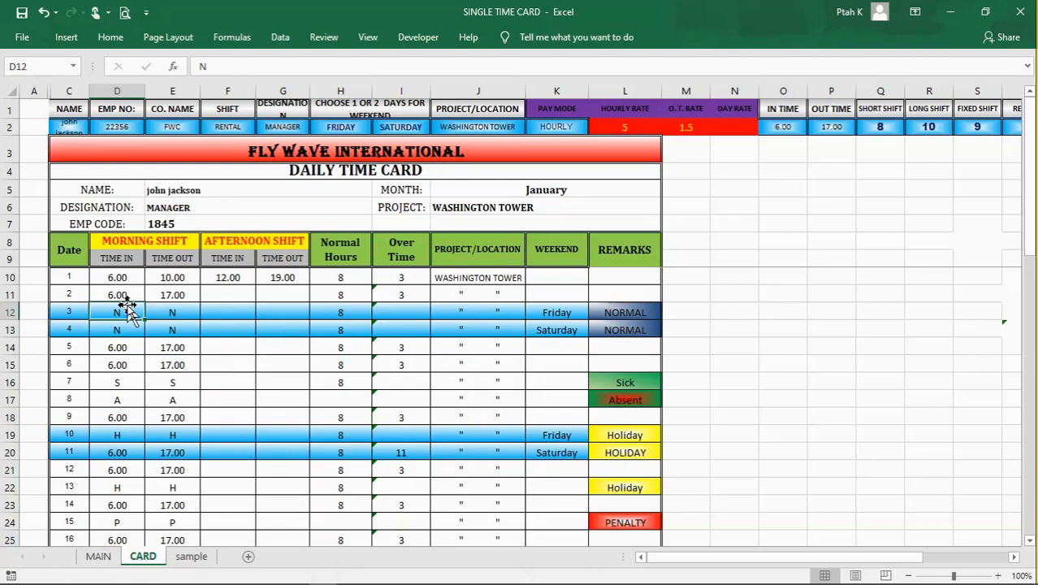
{"action": "left_click", "coordinate": [160, 312]}
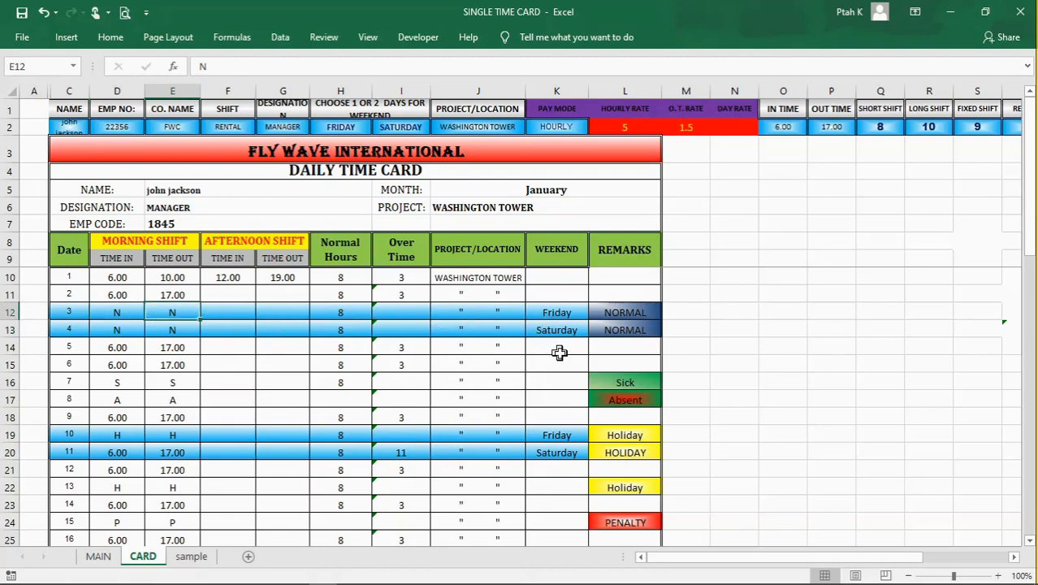
{"action": "left_click", "coordinate": [134, 331]}
{"action": "left_click", "coordinate": [117, 314]}
{"action": "left_click", "coordinate": [197, 380]}
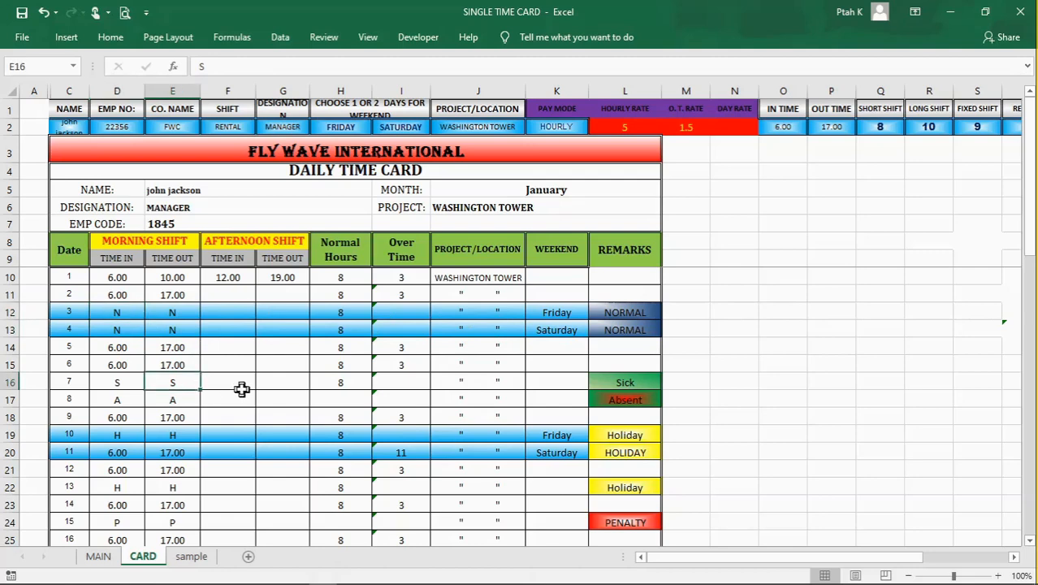
{"action": "left_click", "coordinate": [639, 311]}
{"action": "left_click", "coordinate": [641, 331]}
{"action": "left_click", "coordinate": [231, 397]}
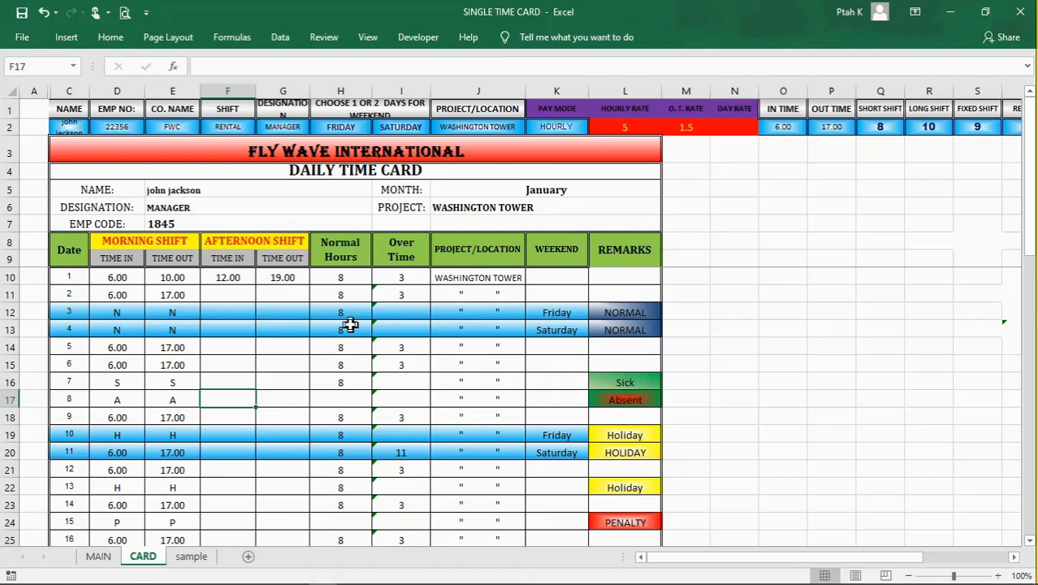
{"action": "left_click", "coordinate": [116, 312]}
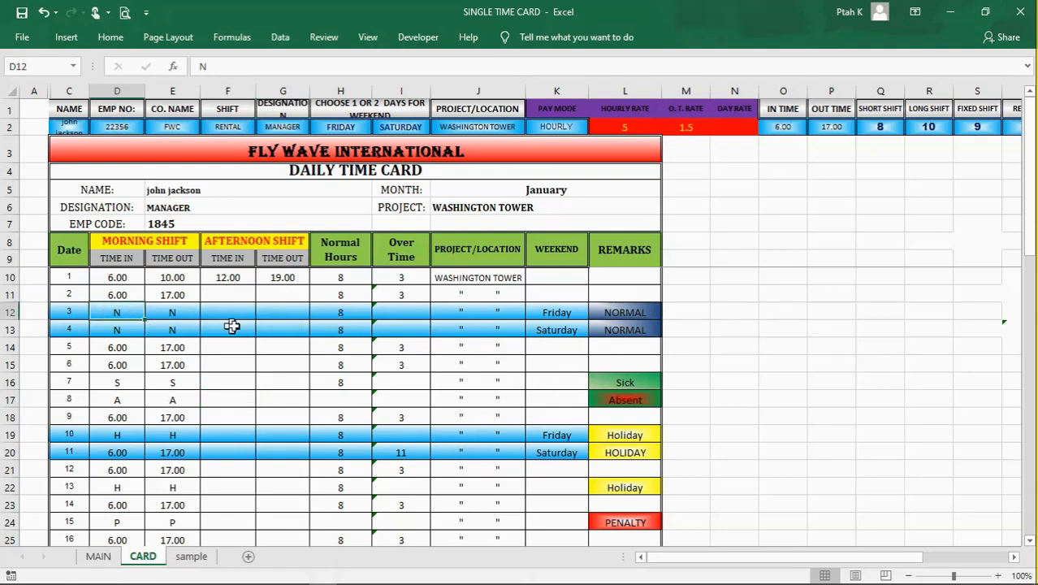
Step: Inspect day 11's morning times, normal hours and overtime in cells D20, E20, H20 and I20
{"action": "scroll", "coordinate": [222, 394], "scroll_direction": "down", "scroll_amount": 1}
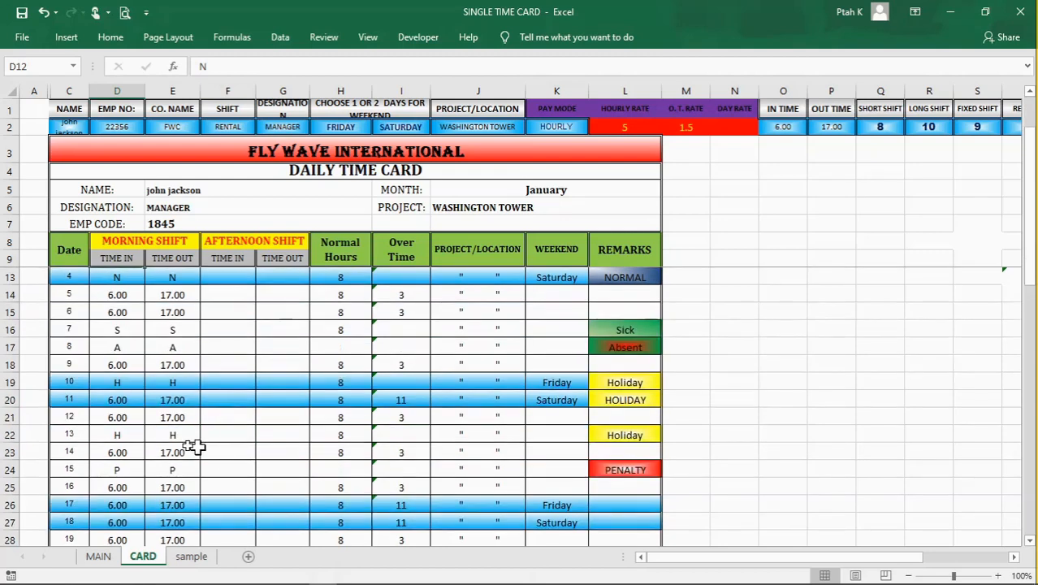
{"action": "left_click", "coordinate": [119, 400]}
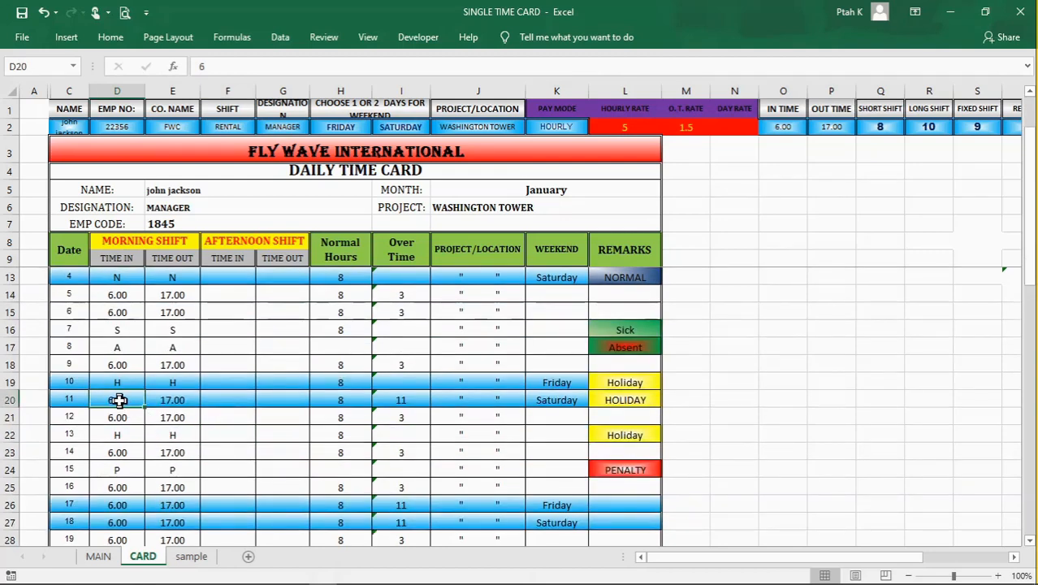
{"action": "left_click", "coordinate": [176, 402]}
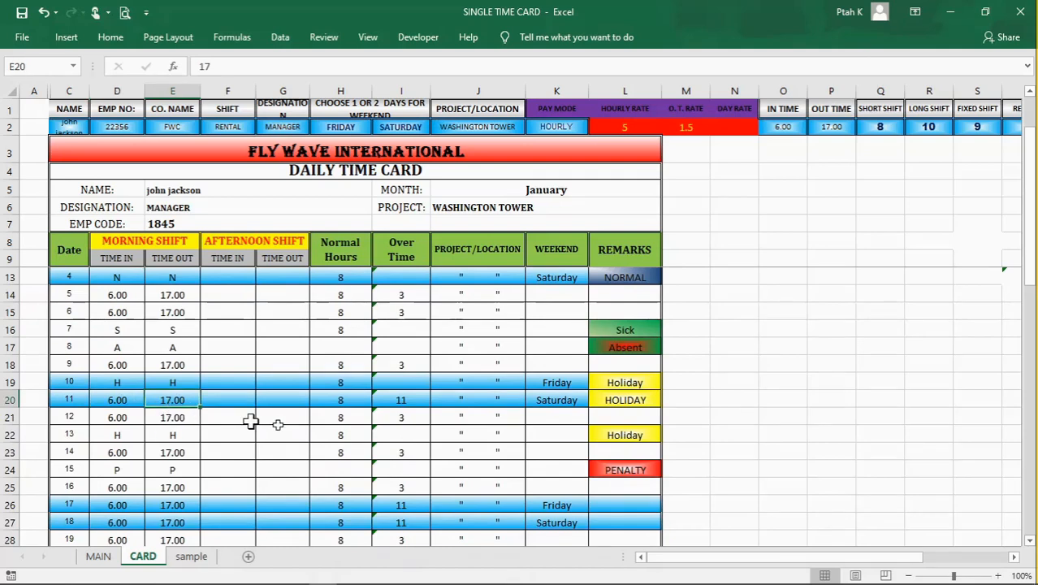
{"action": "left_click", "coordinate": [326, 401]}
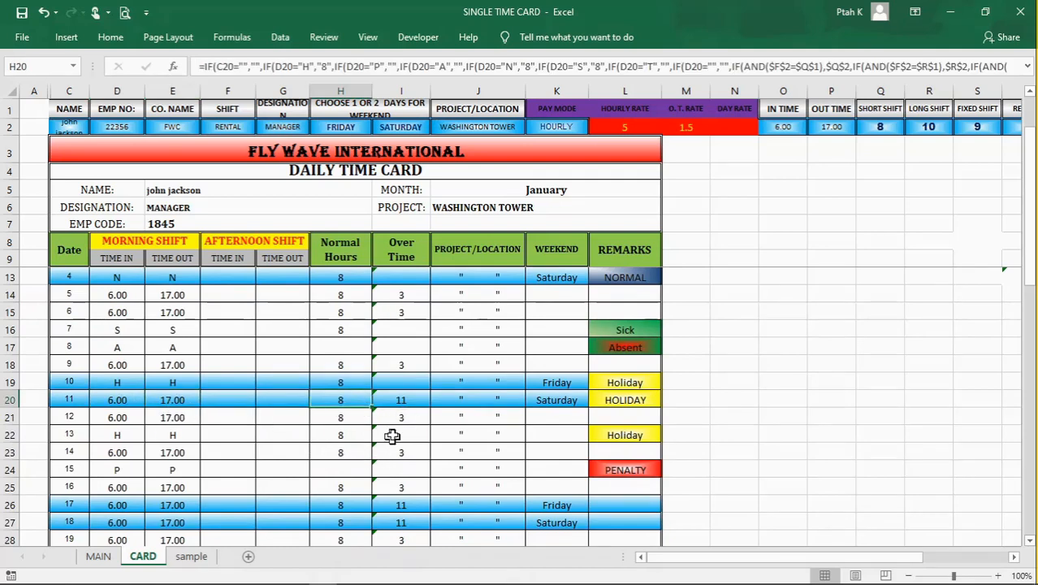
{"action": "left_click", "coordinate": [404, 403]}
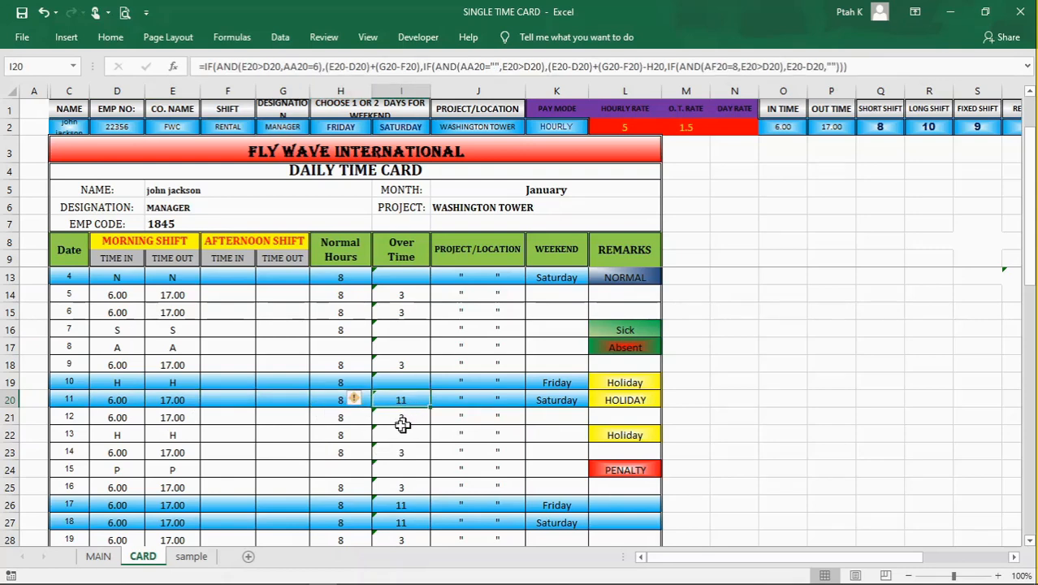
{"action": "scroll", "coordinate": [403, 424], "scroll_direction": "down", "scroll_amount": 1}
{"action": "scroll", "coordinate": [431, 417], "scroll_direction": "up", "scroll_amount": 1}
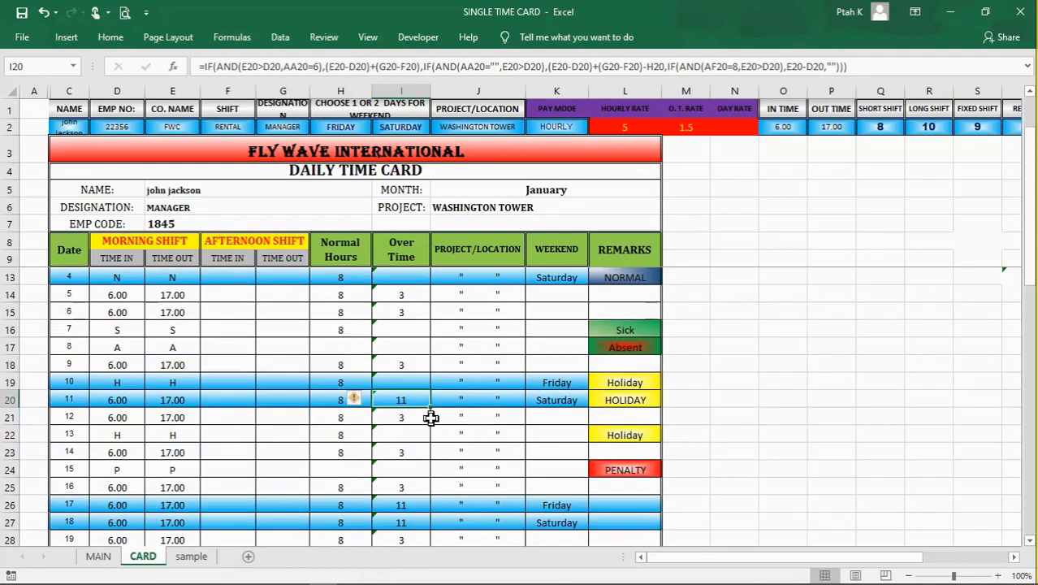
Step: Inspect day 11's remark formula in L20 and its weekend entry in K20
{"action": "left_click", "coordinate": [613, 402]}
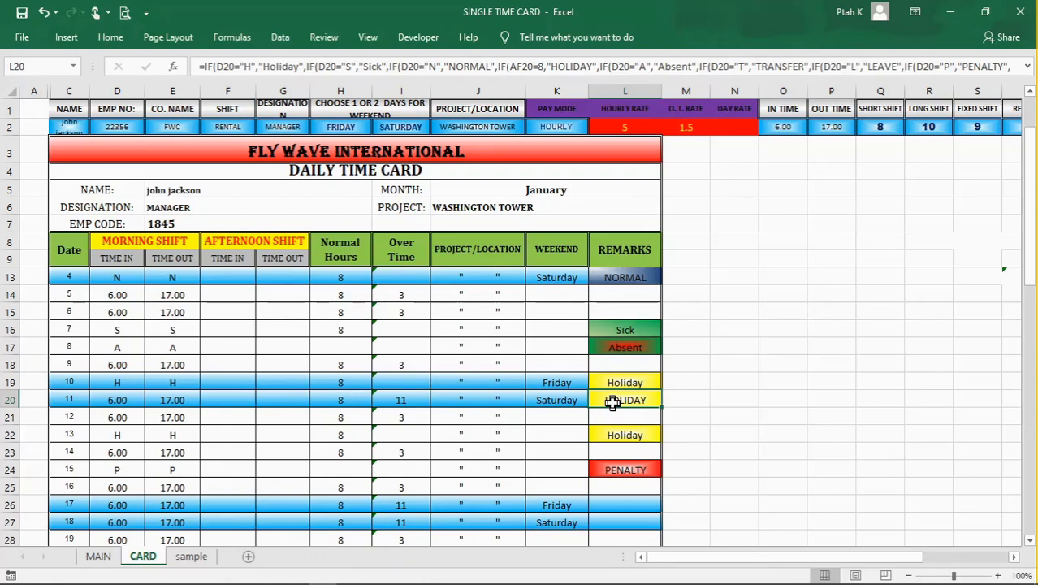
{"action": "left_click", "coordinate": [701, 402]}
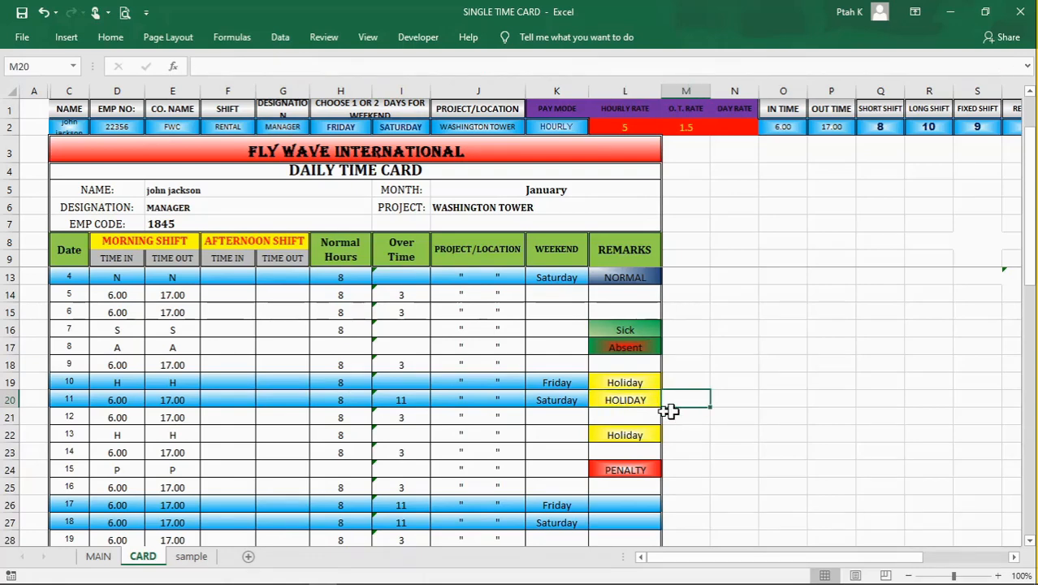
{"action": "left_click", "coordinate": [623, 402]}
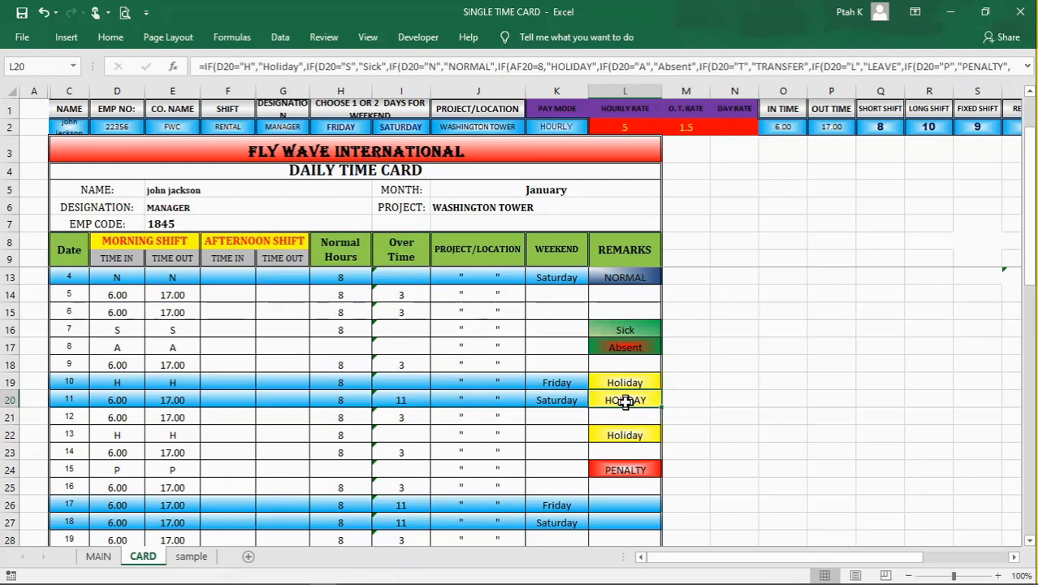
{"action": "left_click", "coordinate": [556, 400]}
{"action": "left_click", "coordinate": [721, 402]}
{"action": "left_click", "coordinate": [723, 452]}
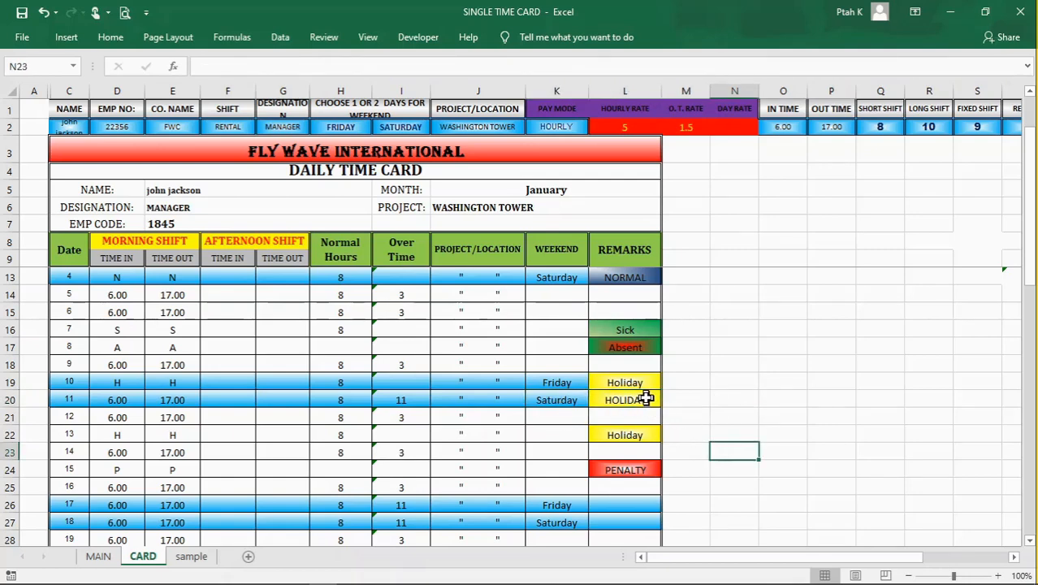
Step: Inspect the holidays list heading in U1 and the holiday dates in cells U2, V2 and X2
{"action": "left_click_drag", "start_coordinate": [847, 557], "coordinate": [1001, 568]}
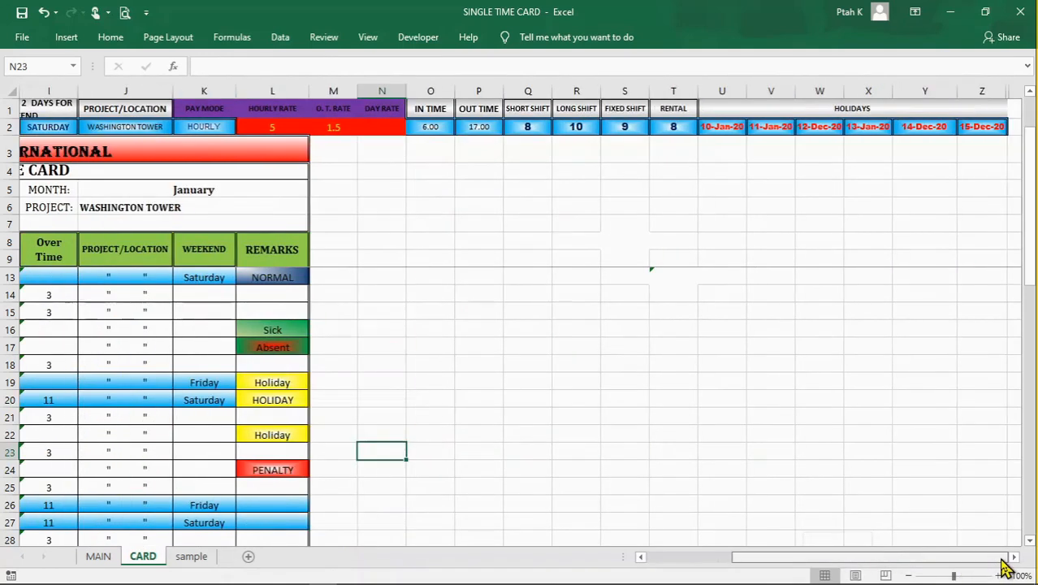
{"action": "left_click", "coordinate": [731, 110]}
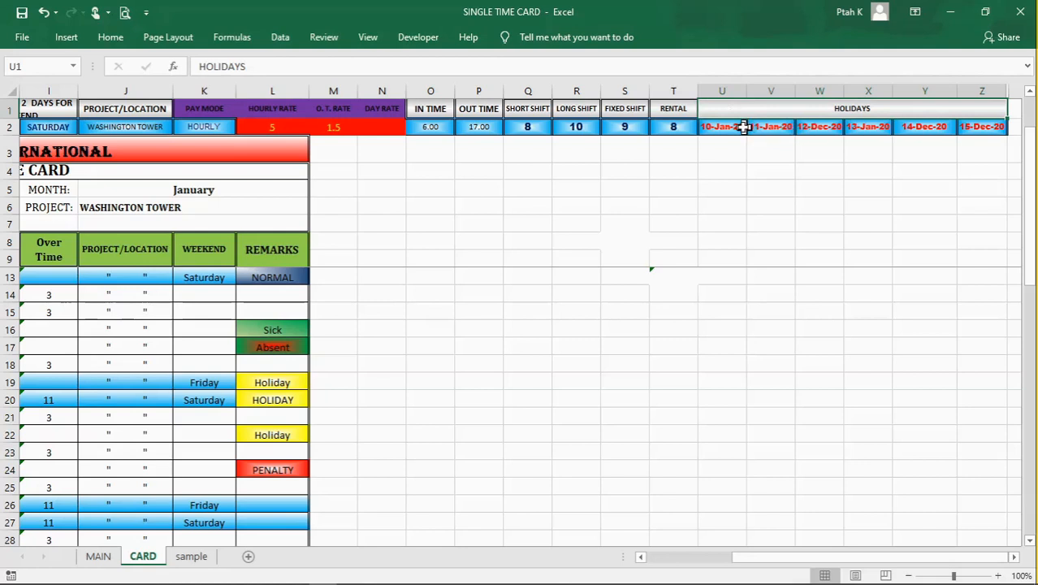
{"action": "left_click", "coordinate": [726, 127]}
{"action": "left_click", "coordinate": [768, 129]}
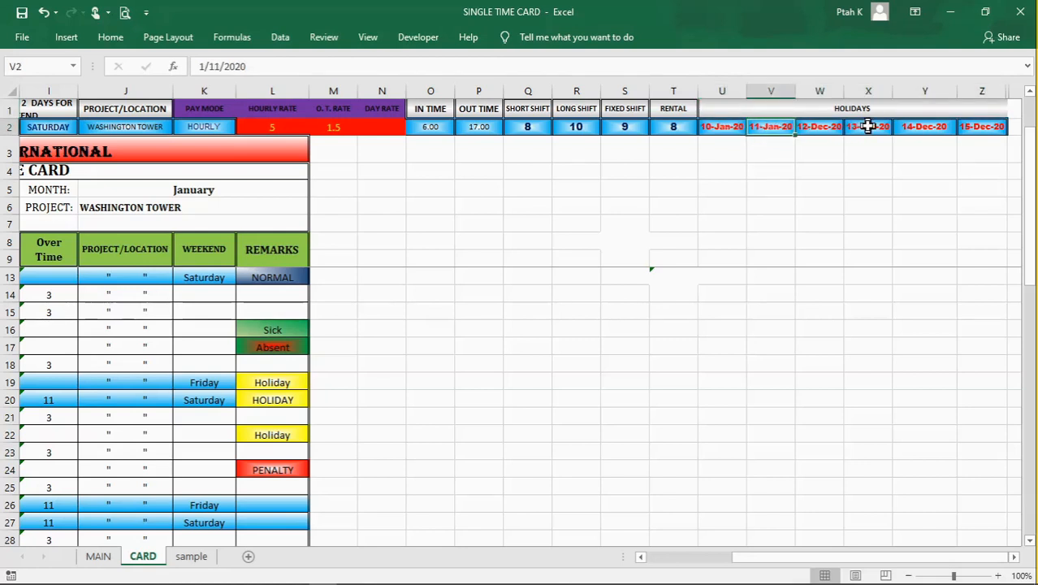
{"action": "left_click", "coordinate": [867, 127]}
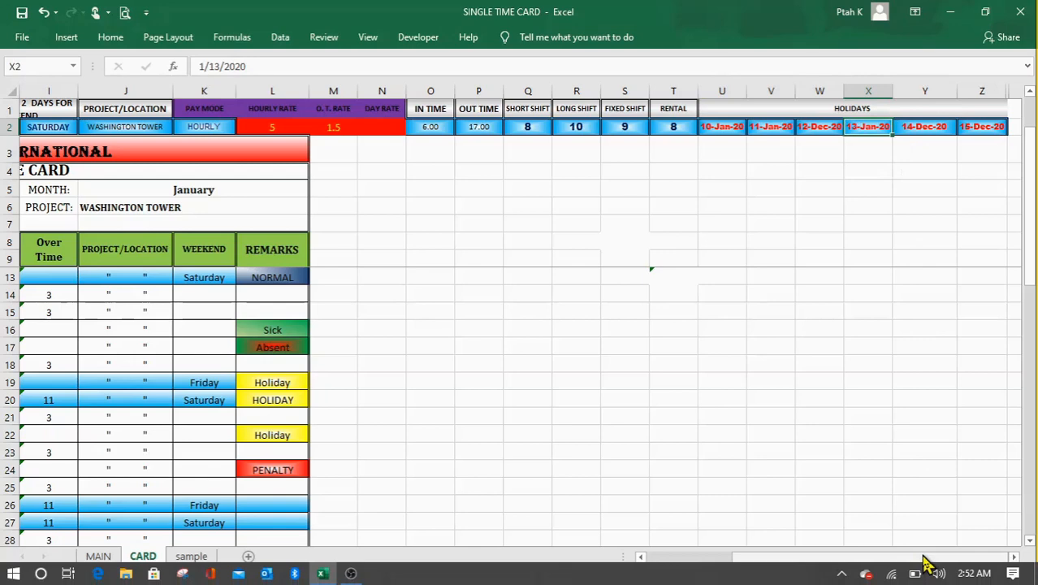
Step: Examine holiday dates 10 and 11 in C19 and C20, with day 10's H codes in D19 and E19 and normal hours in H19
{"action": "left_click_drag", "start_coordinate": [922, 558], "coordinate": [650, 565]}
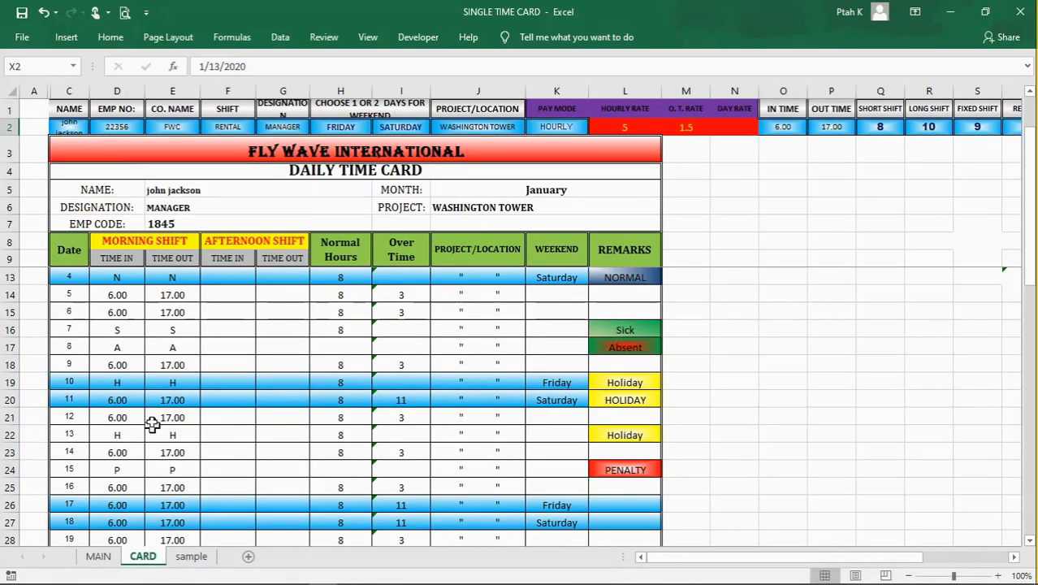
{"action": "left_click", "coordinate": [80, 383]}
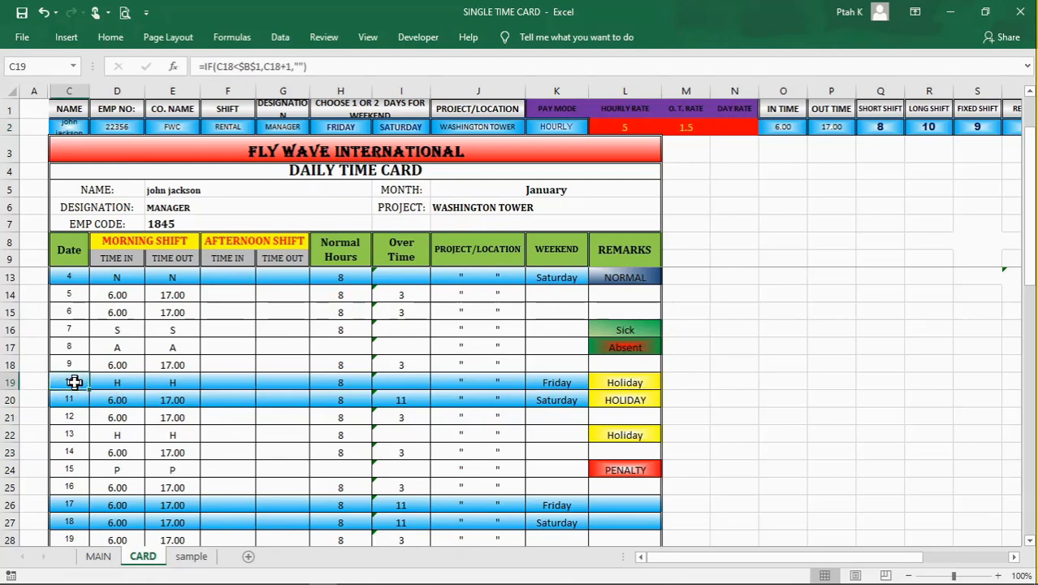
{"action": "left_click", "coordinate": [80, 400]}
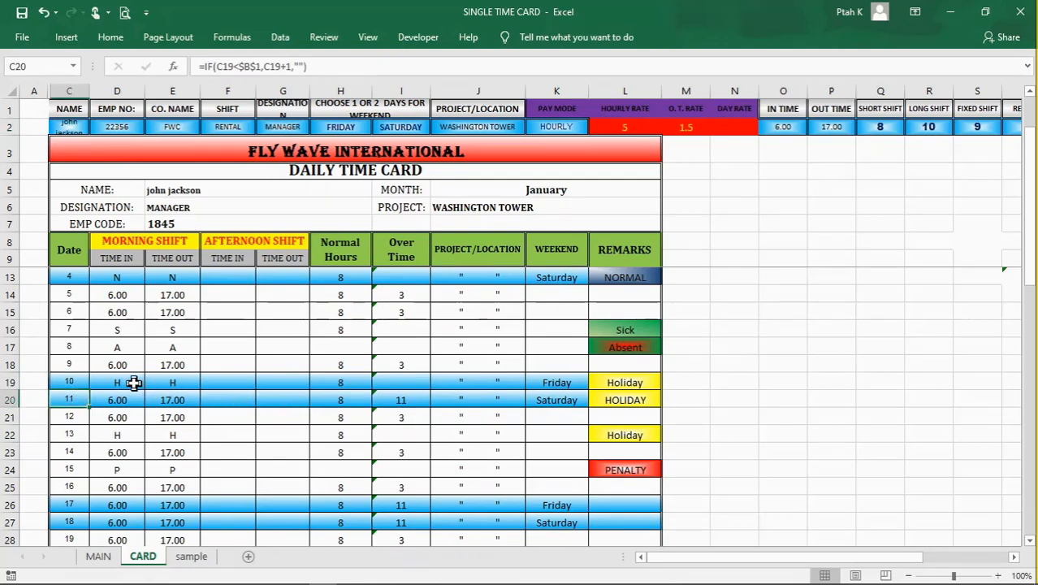
{"action": "left_click", "coordinate": [245, 450]}
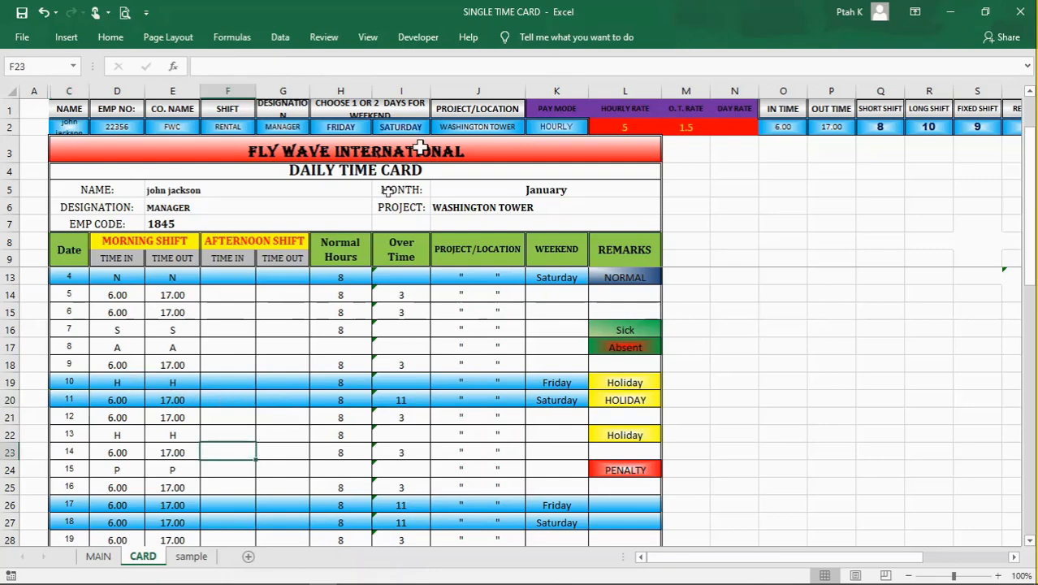
{"action": "left_click", "coordinate": [117, 382]}
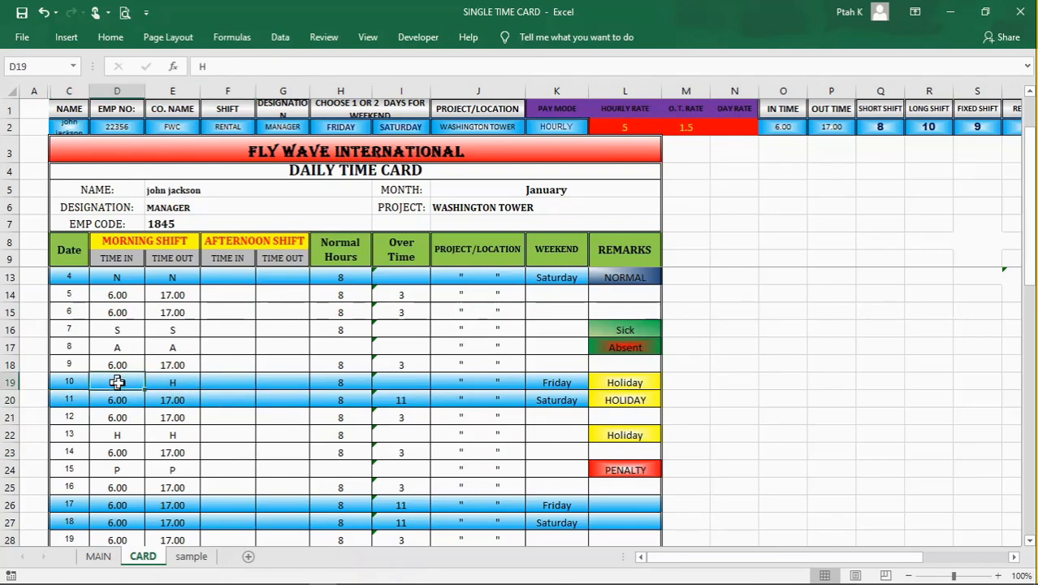
{"action": "left_click", "coordinate": [173, 384]}
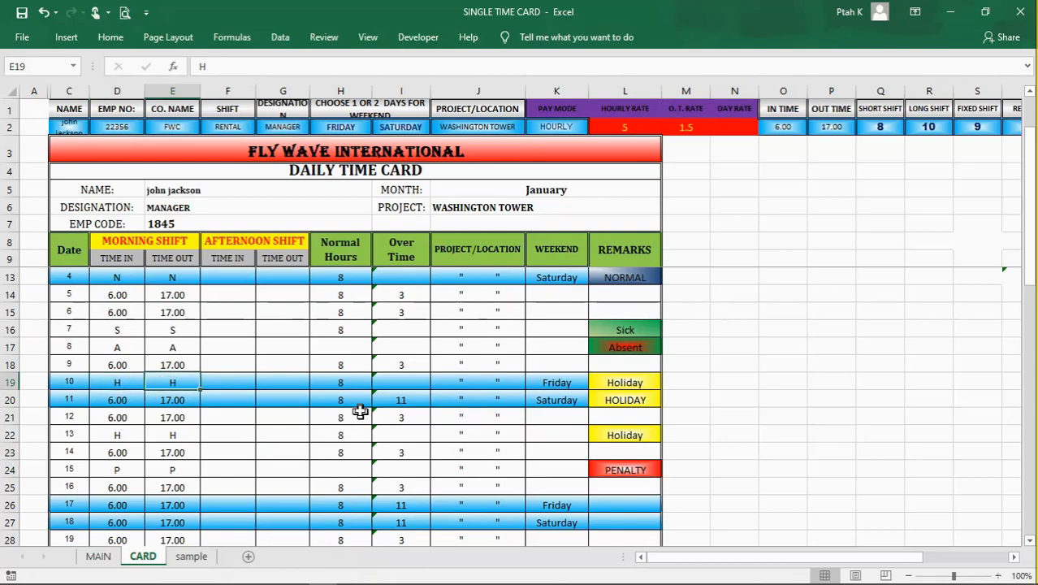
{"action": "left_click", "coordinate": [355, 382]}
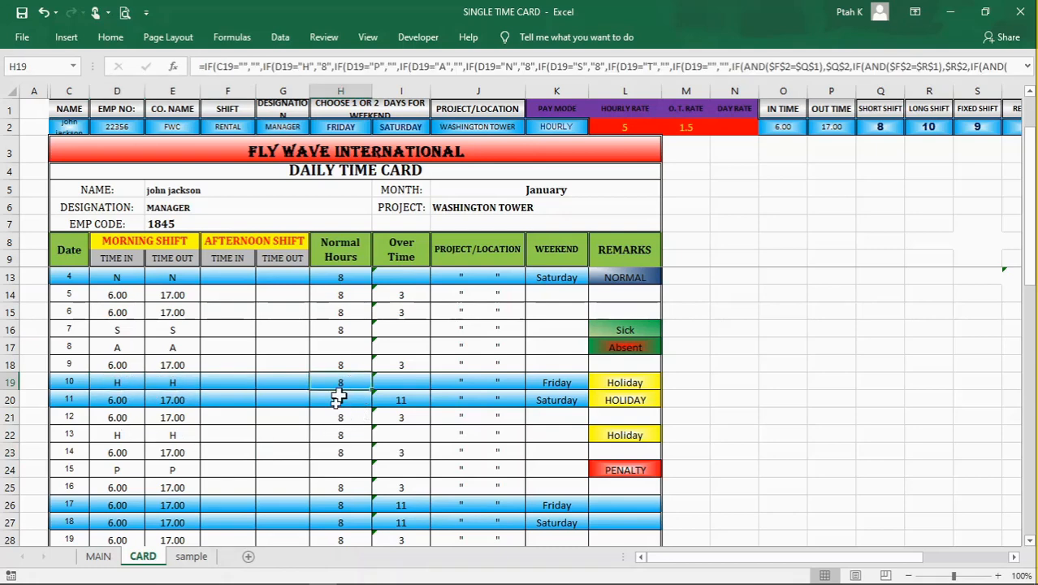
{"action": "left_click", "coordinate": [301, 465]}
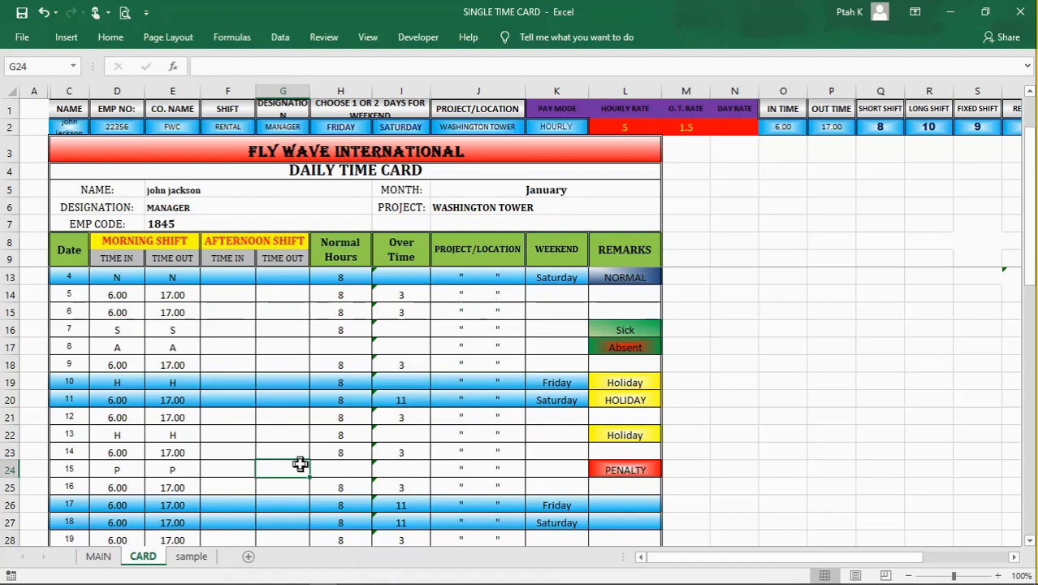
Step: Review day 11's worked holiday times in D20 and E20, its overtime in I20 and the afternoon time-in cell F20
{"action": "left_click", "coordinate": [123, 400]}
{"action": "left_click", "coordinate": [161, 400]}
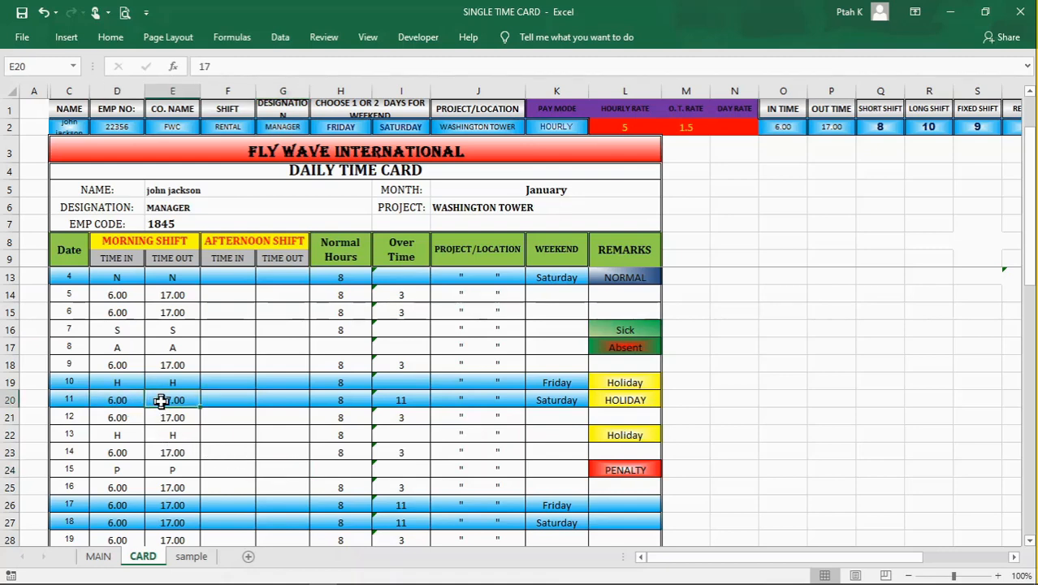
{"action": "left_click", "coordinate": [402, 399]}
{"action": "left_click", "coordinate": [273, 441]}
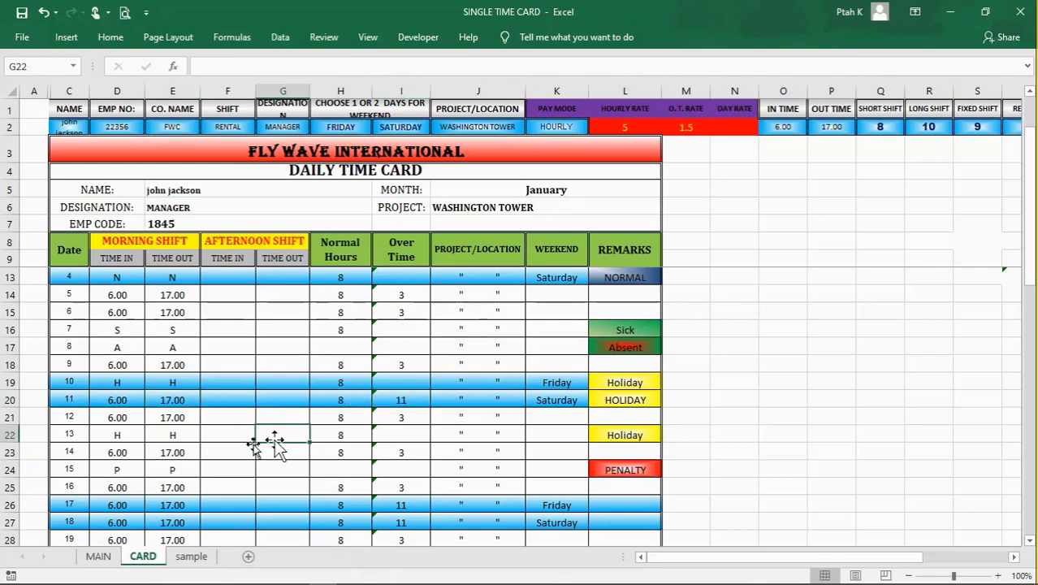
{"action": "left_click", "coordinate": [222, 438]}
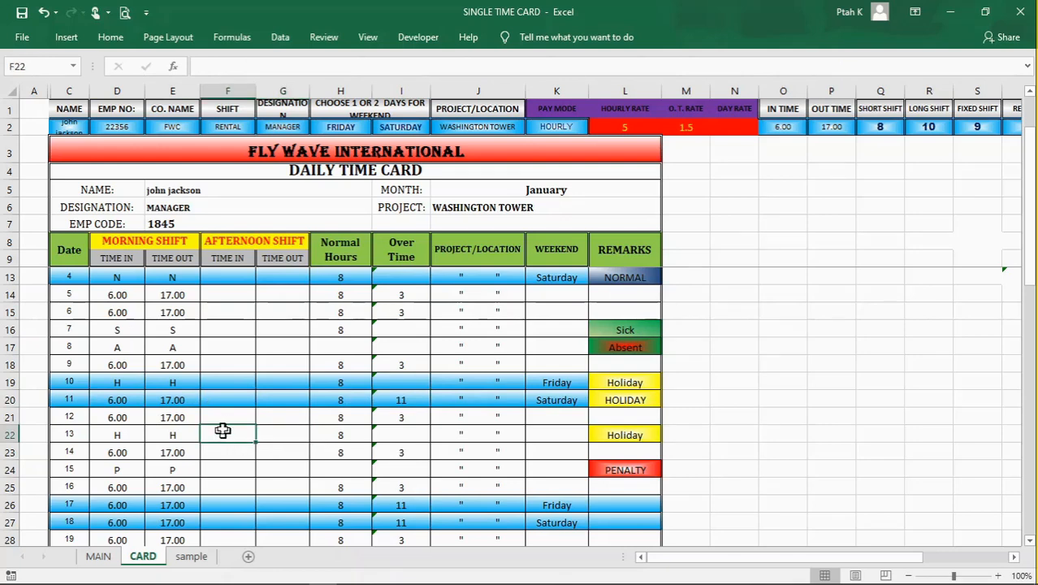
{"action": "left_click", "coordinate": [222, 402]}
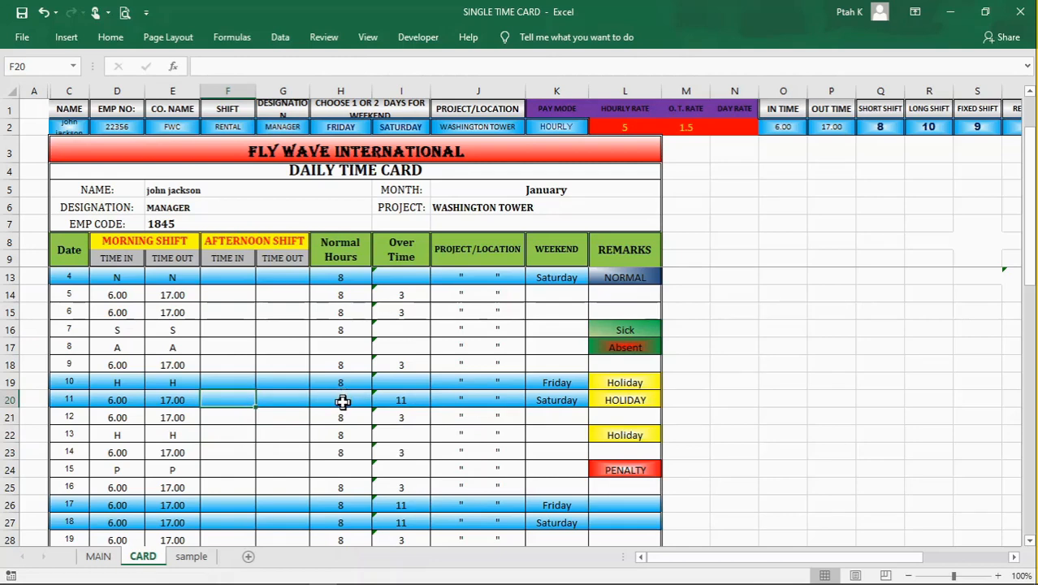
Step: Inspect day 13's date in C22, its remark formula in L22 and the H codes in D22 and E22
{"action": "scroll", "coordinate": [343, 402], "scroll_direction": "down", "scroll_amount": 1}
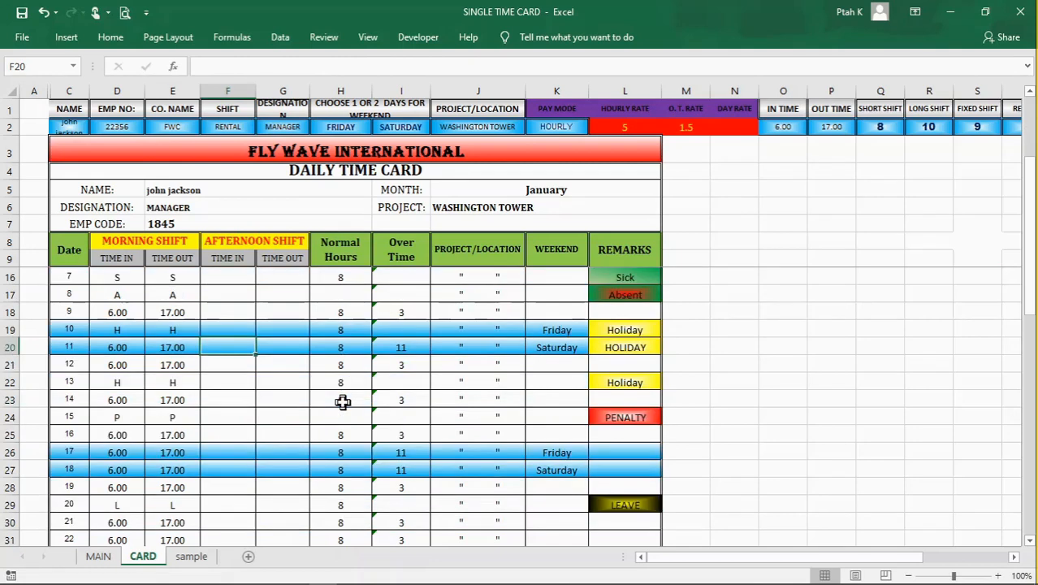
{"action": "left_click", "coordinate": [71, 382]}
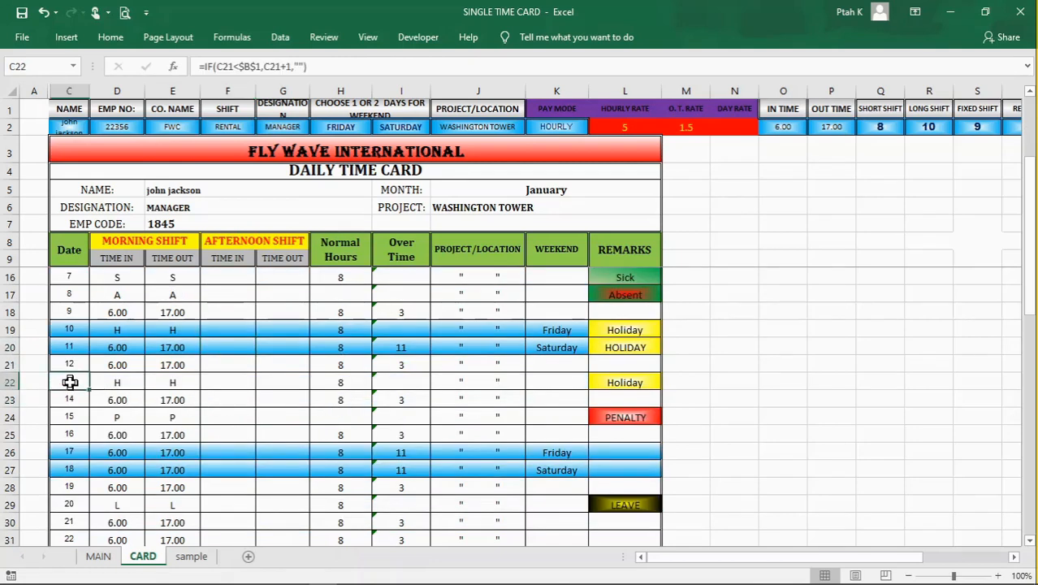
{"action": "left_click", "coordinate": [598, 383]}
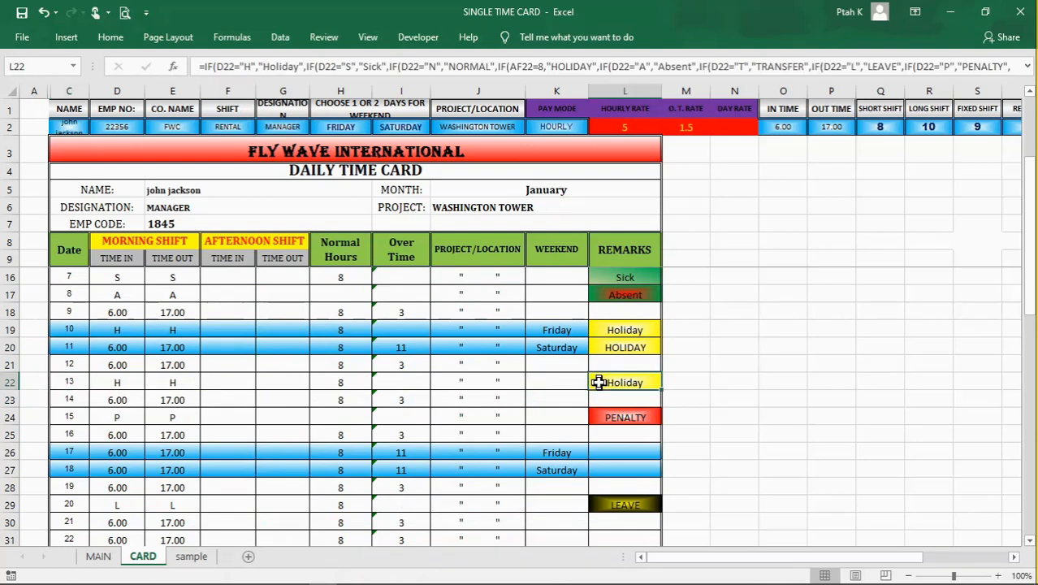
{"action": "left_click", "coordinate": [120, 384]}
{"action": "left_click", "coordinate": [162, 382]}
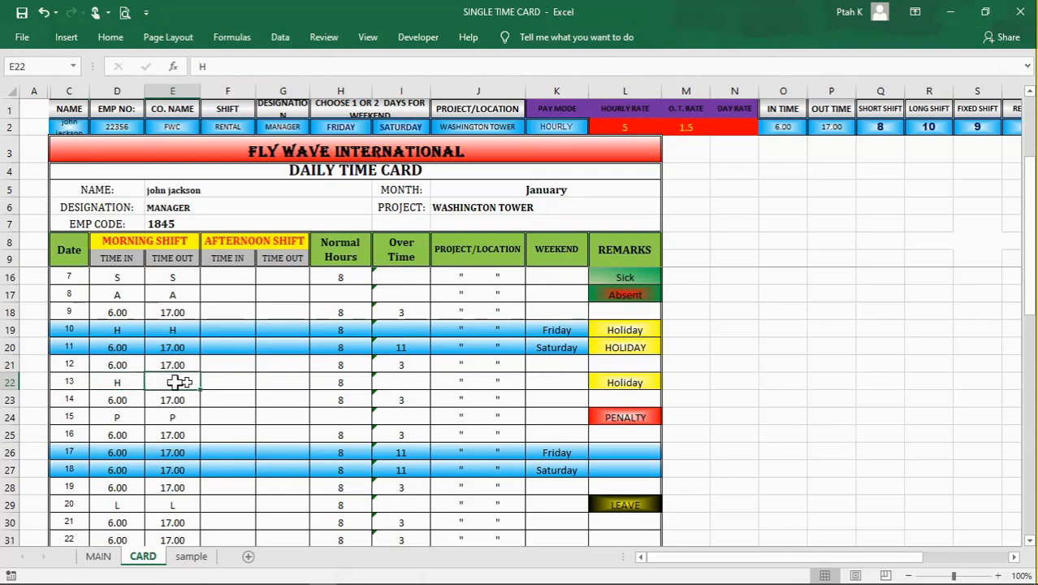
{"action": "left_click", "coordinate": [245, 415]}
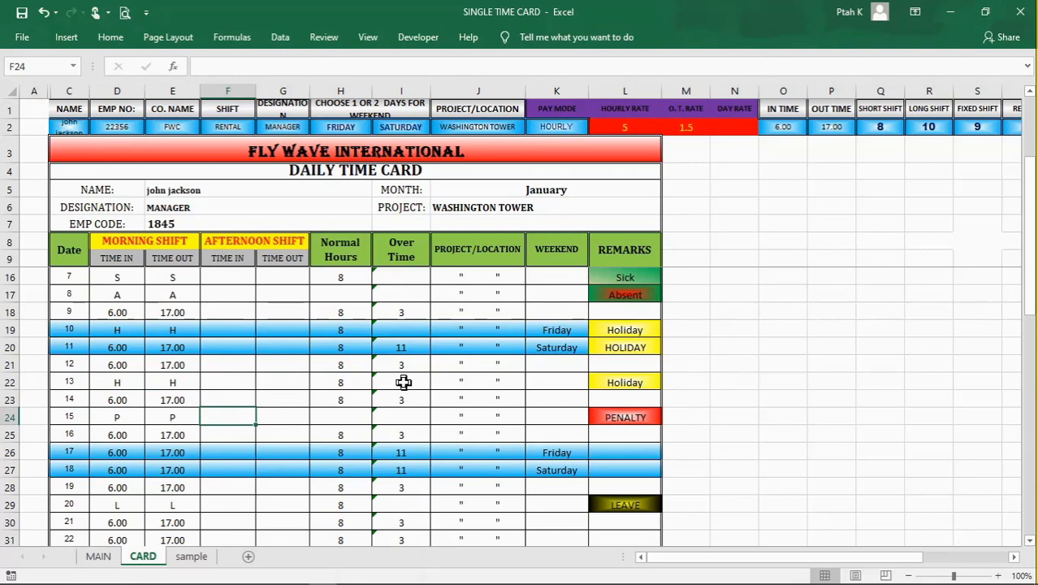
Step: Check day 13's normal hours formula in H22 against its remark in L22 and its H time codes
{"action": "left_click", "coordinate": [345, 384]}
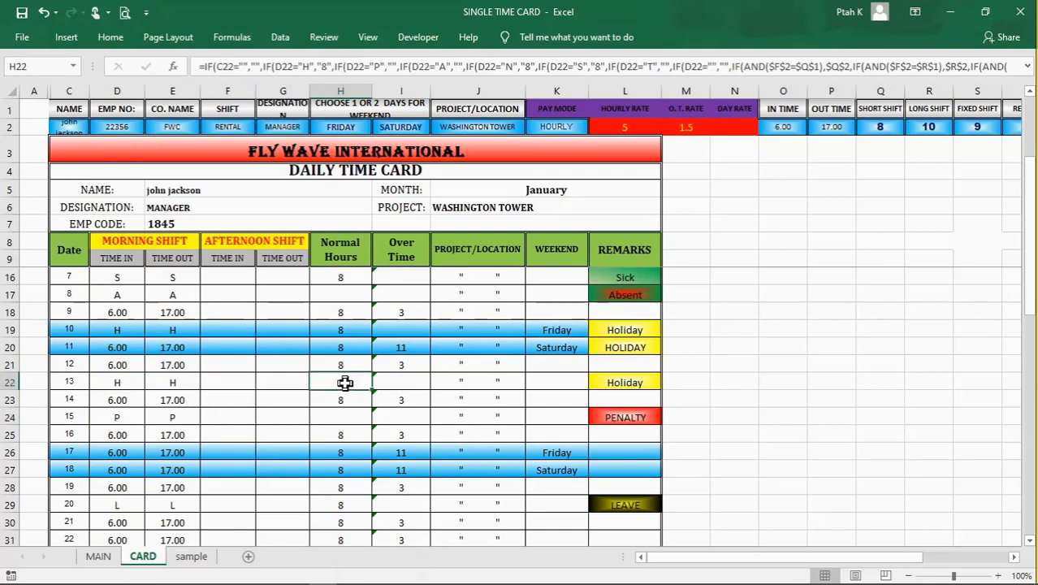
{"action": "left_click", "coordinate": [611, 384]}
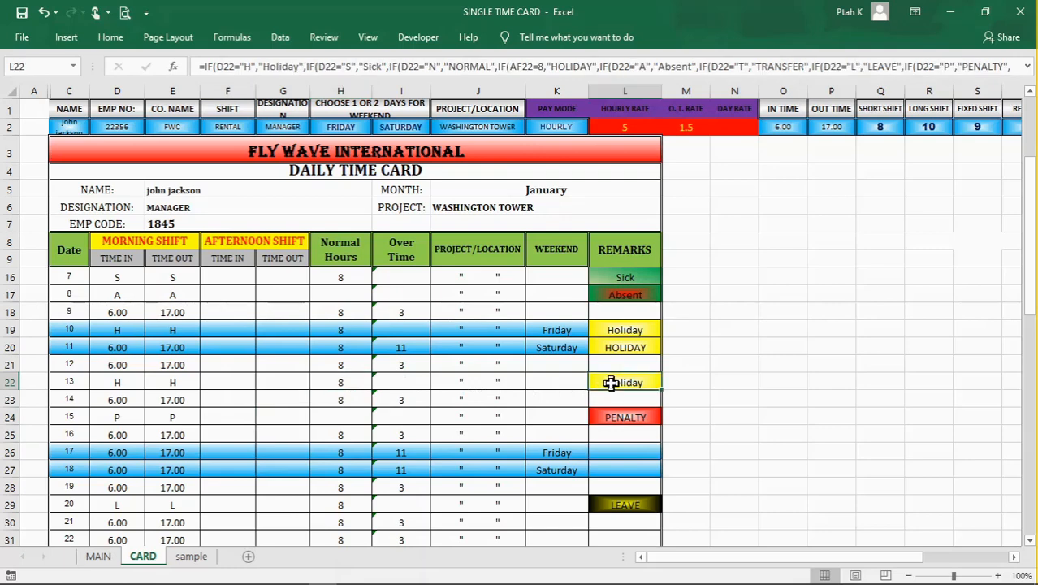
{"action": "left_click", "coordinate": [130, 384]}
{"action": "left_click", "coordinate": [160, 383]}
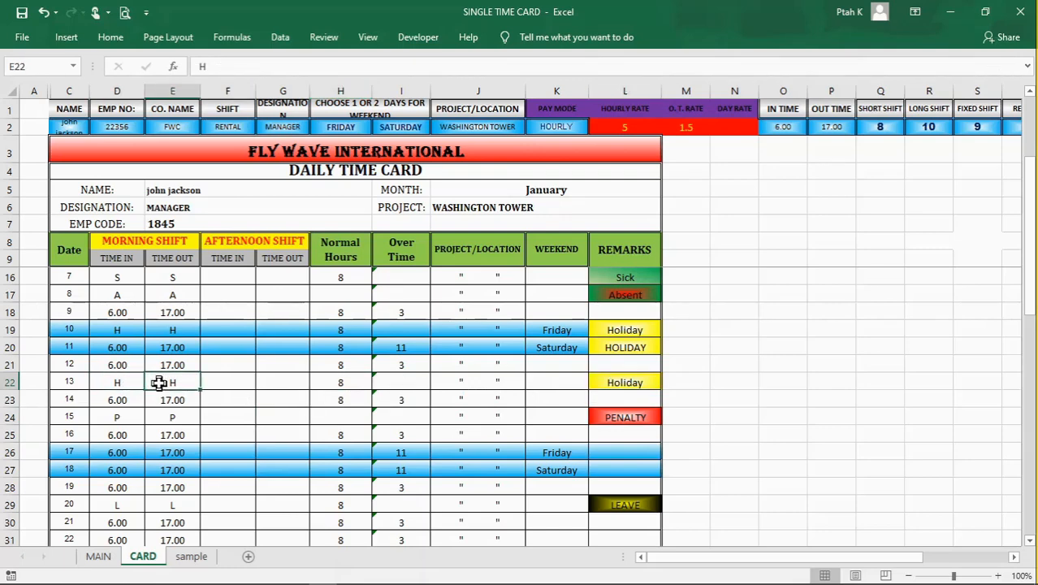
Step: Compare weekend holiday dates 10 and 11 in C19 and C20 with the weekday holiday in row 22
{"action": "left_click", "coordinate": [65, 332]}
{"action": "left_click", "coordinate": [70, 345]}
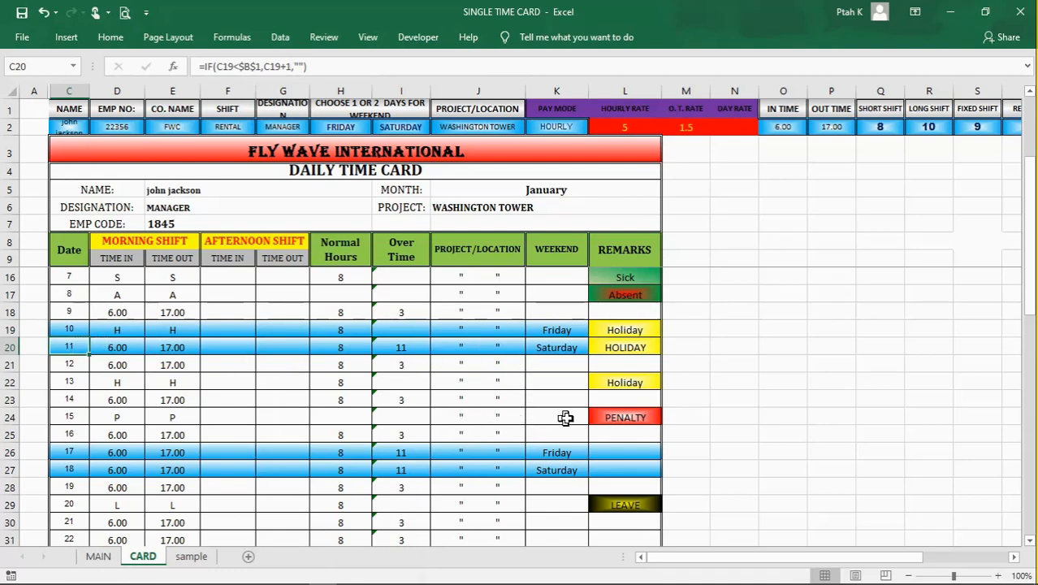
{"action": "left_click", "coordinate": [608, 383]}
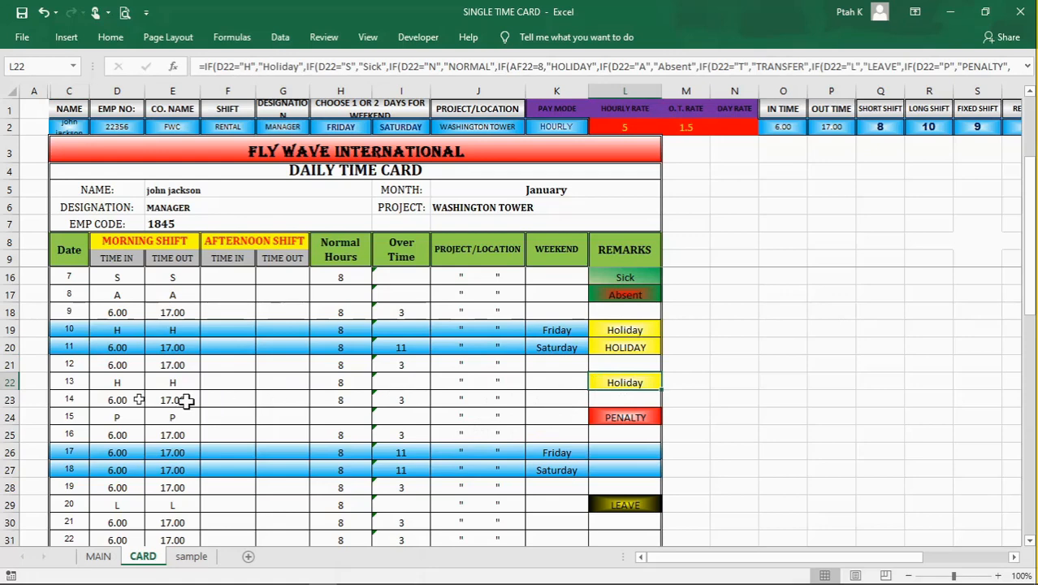
{"action": "left_click", "coordinate": [10, 383]}
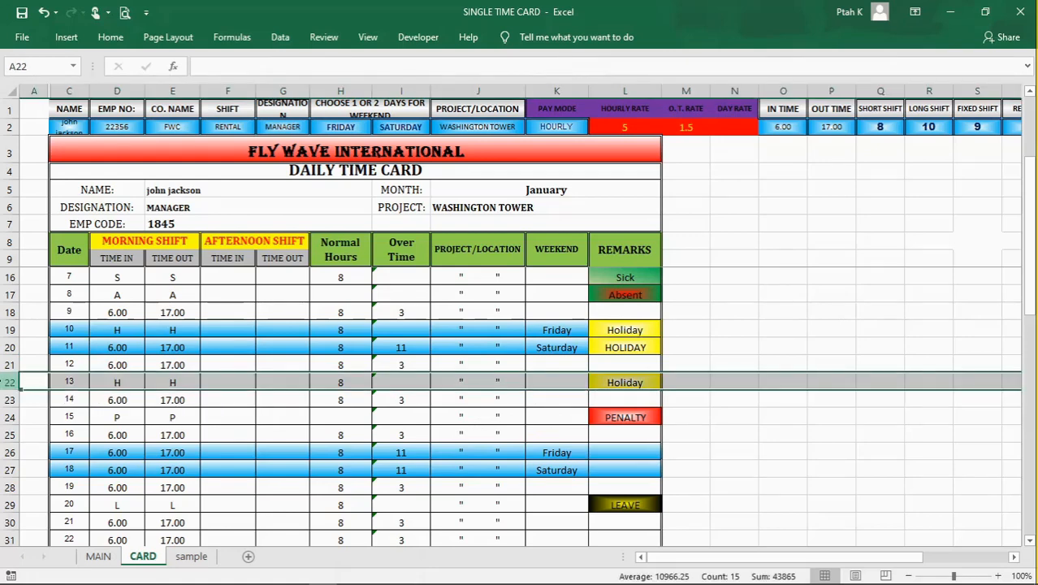
{"action": "left_click", "coordinate": [252, 422]}
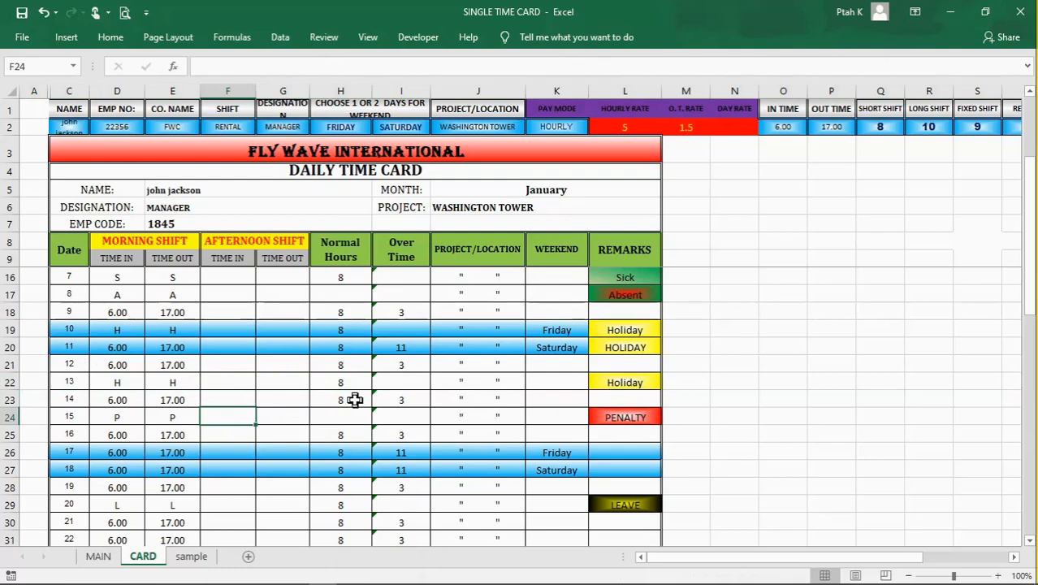
Step: Examine day 15's P codes in D24 and E24 and the remark formula in L24
{"action": "scroll", "coordinate": [355, 400], "scroll_direction": "down", "scroll_amount": 1}
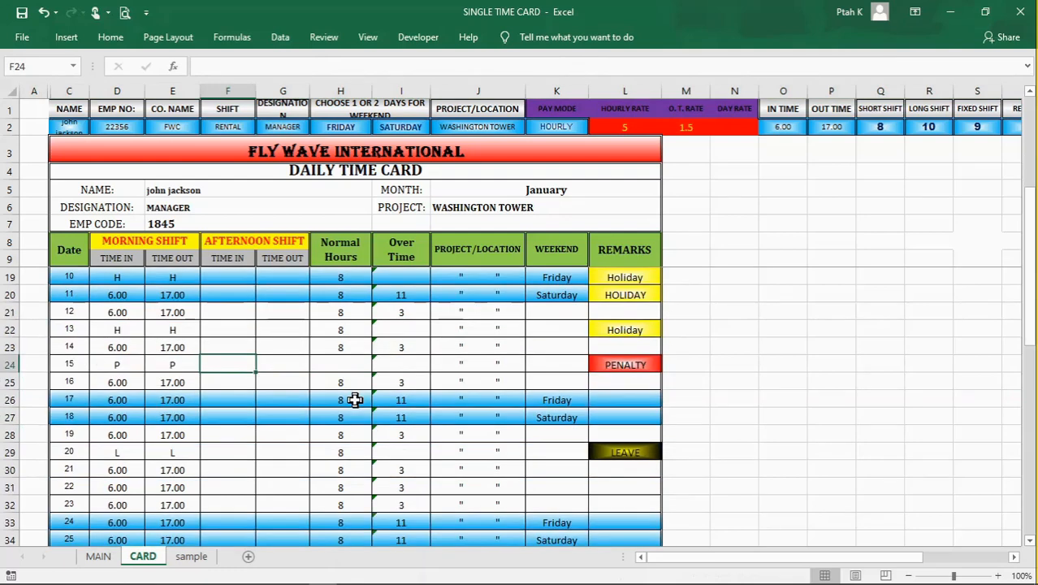
{"action": "left_click", "coordinate": [109, 363]}
{"action": "type", "text": "P"}
{"action": "left_click", "coordinate": [154, 364]}
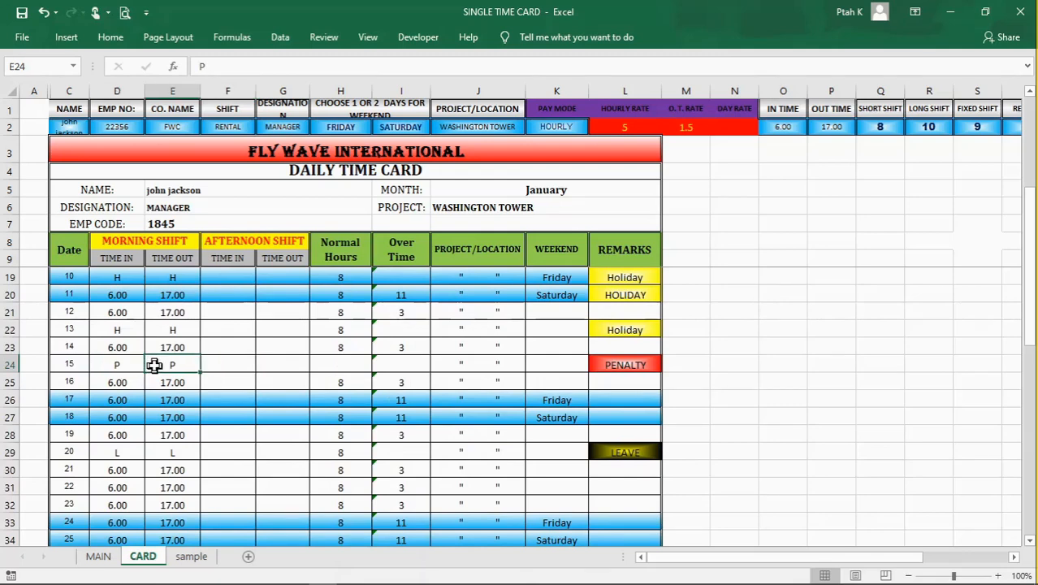
{"action": "left_click", "coordinate": [621, 364]}
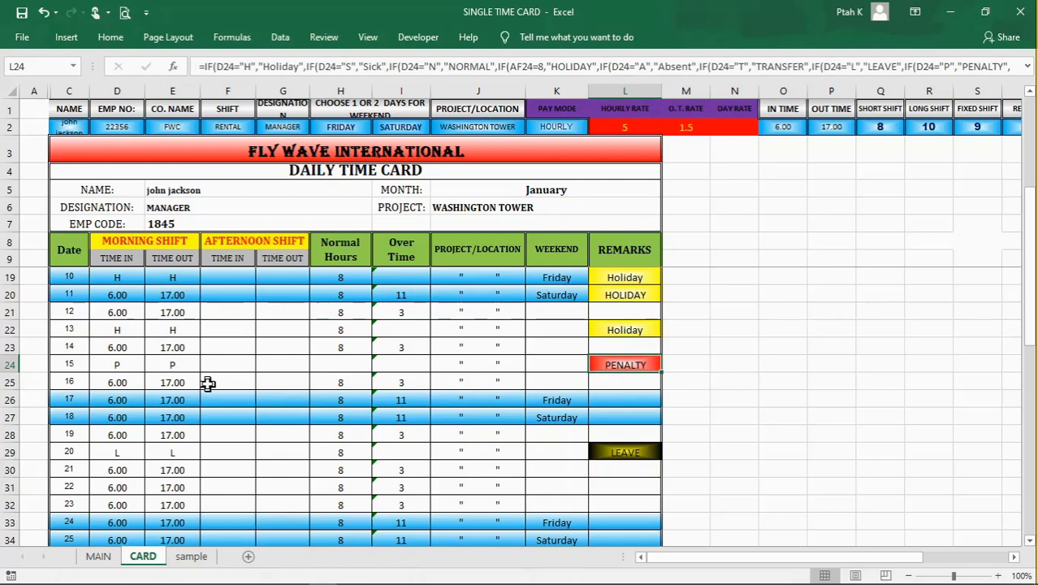
Step: Review the remaining days of the card and examine the normal hours formulas in H29 to H31, including leave day 20
{"action": "scroll", "coordinate": [208, 384], "scroll_direction": "down", "scroll_amount": 1}
{"action": "left_click", "coordinate": [280, 399]}
{"action": "left_click", "coordinate": [268, 434]}
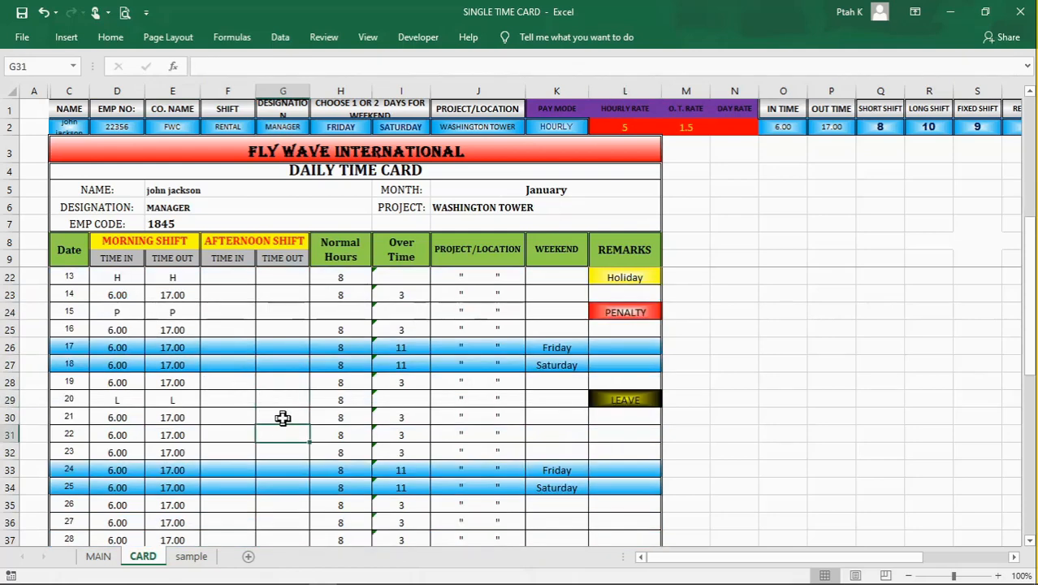
{"action": "scroll", "coordinate": [282, 417], "scroll_direction": "up", "scroll_amount": 4}
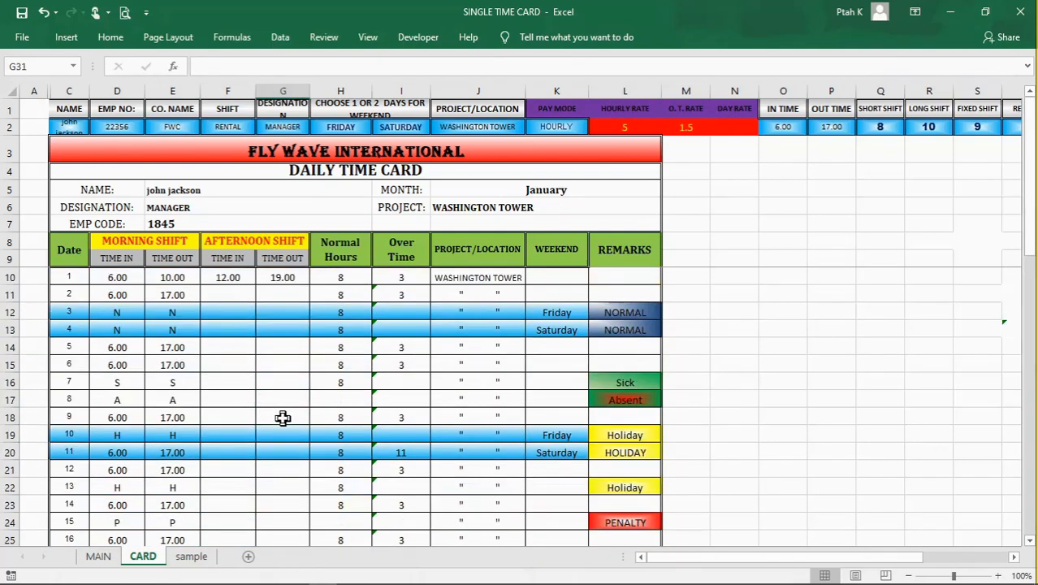
{"action": "scroll", "coordinate": [283, 418], "scroll_direction": "down", "scroll_amount": 3}
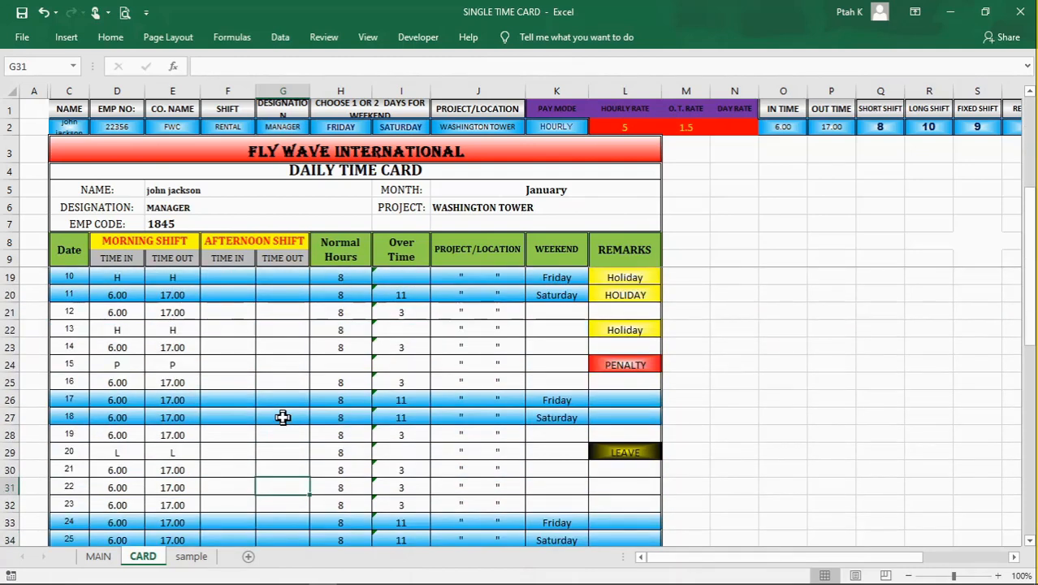
{"action": "scroll", "coordinate": [283, 417], "scroll_direction": "down", "scroll_amount": 1}
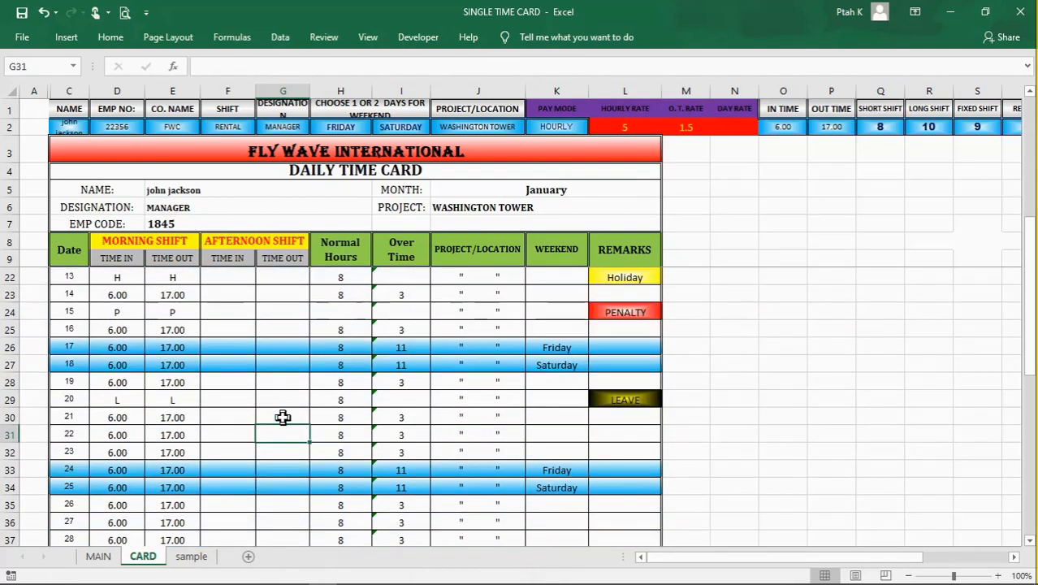
{"action": "scroll", "coordinate": [283, 418], "scroll_direction": "down", "scroll_amount": 1}
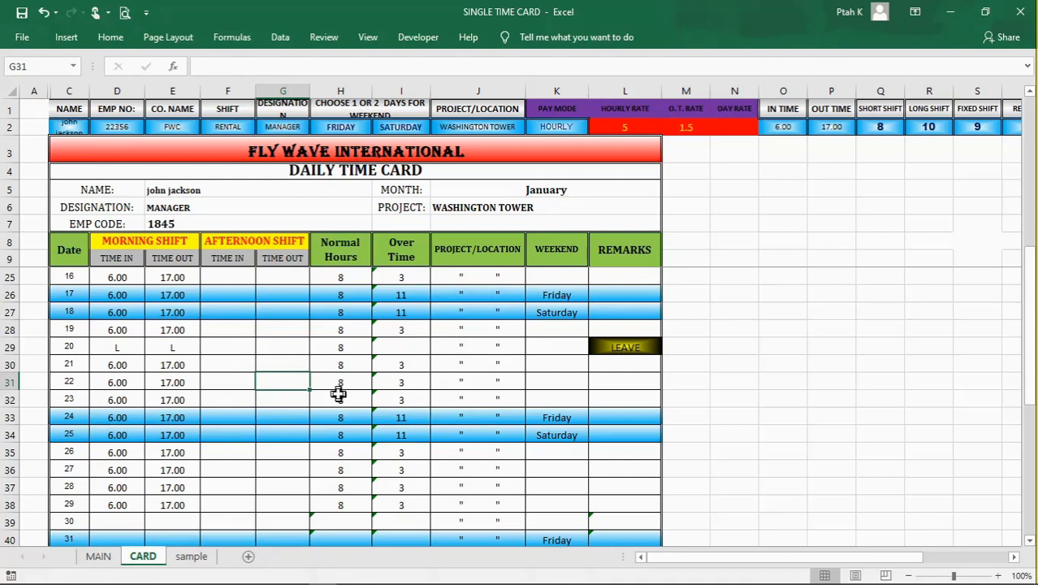
{"action": "left_click", "coordinate": [347, 345]}
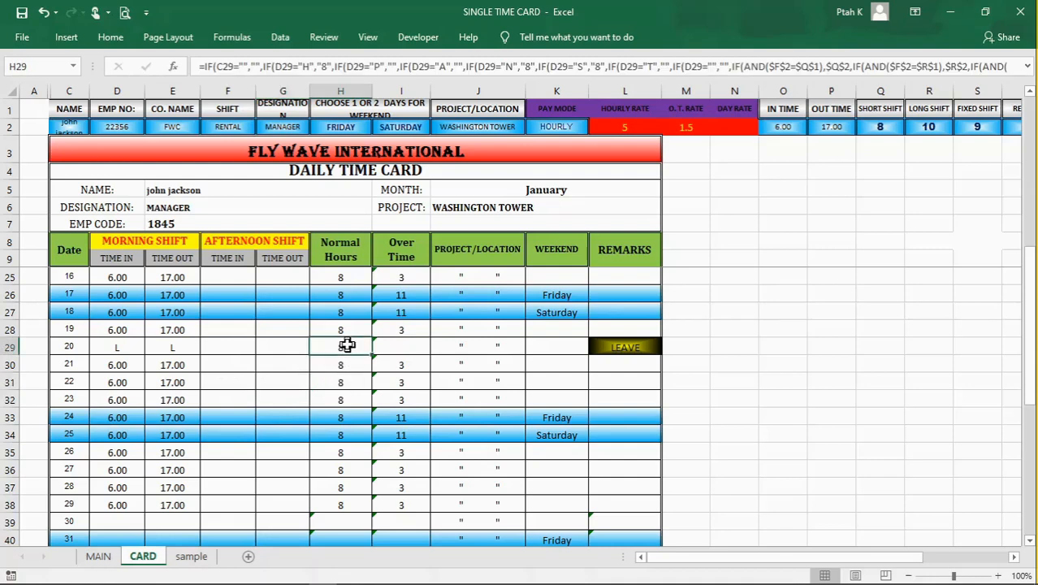
{"action": "left_click", "coordinate": [341, 378]}
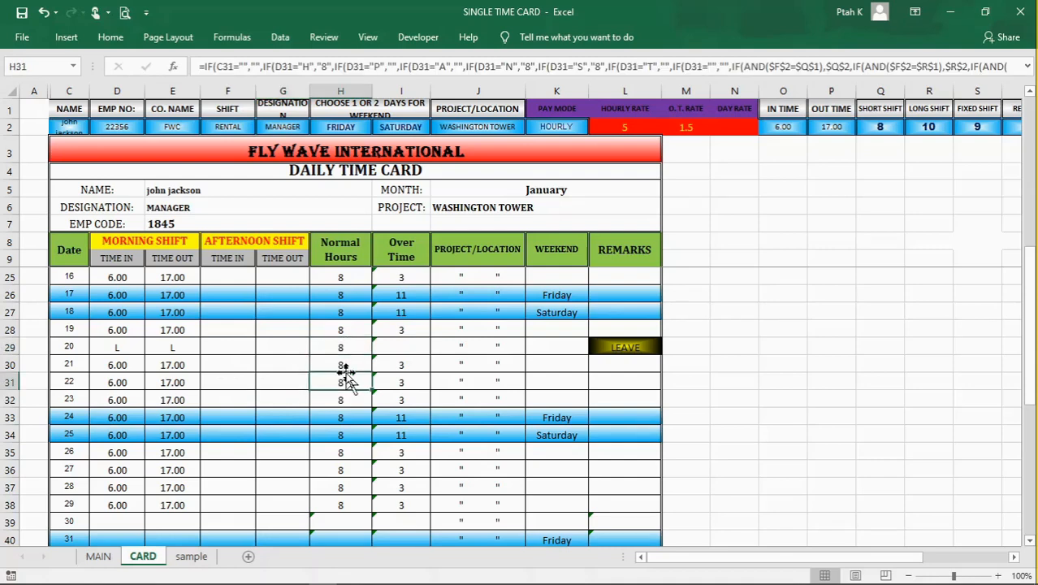
{"action": "left_click", "coordinate": [340, 365]}
{"action": "left_click", "coordinate": [338, 349]}
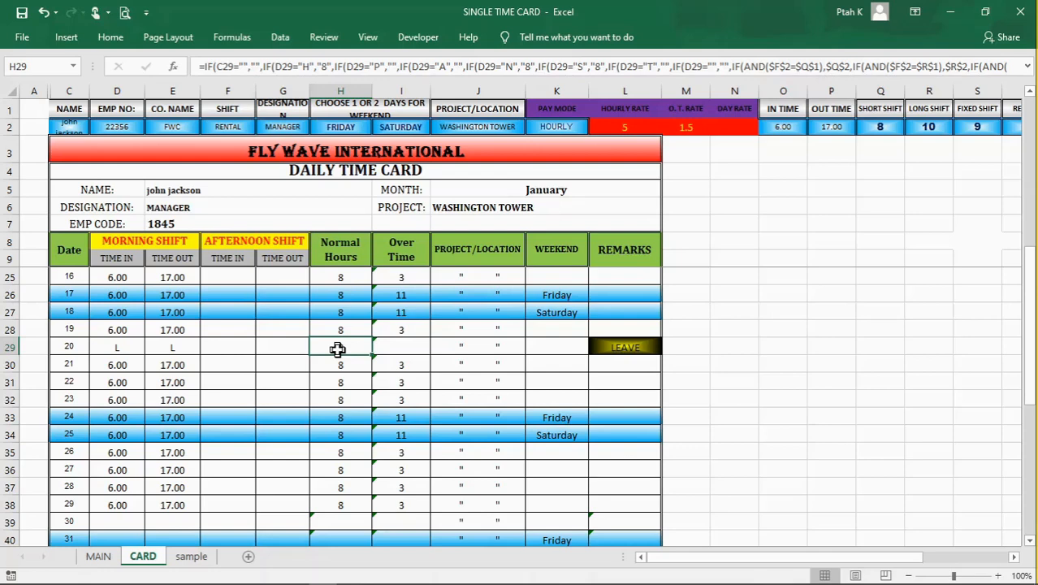
Step: Check day 21's time in D30 and examine the overtime formulas for days 21 to 23 and 27 in column I
{"action": "left_click", "coordinate": [118, 371]}
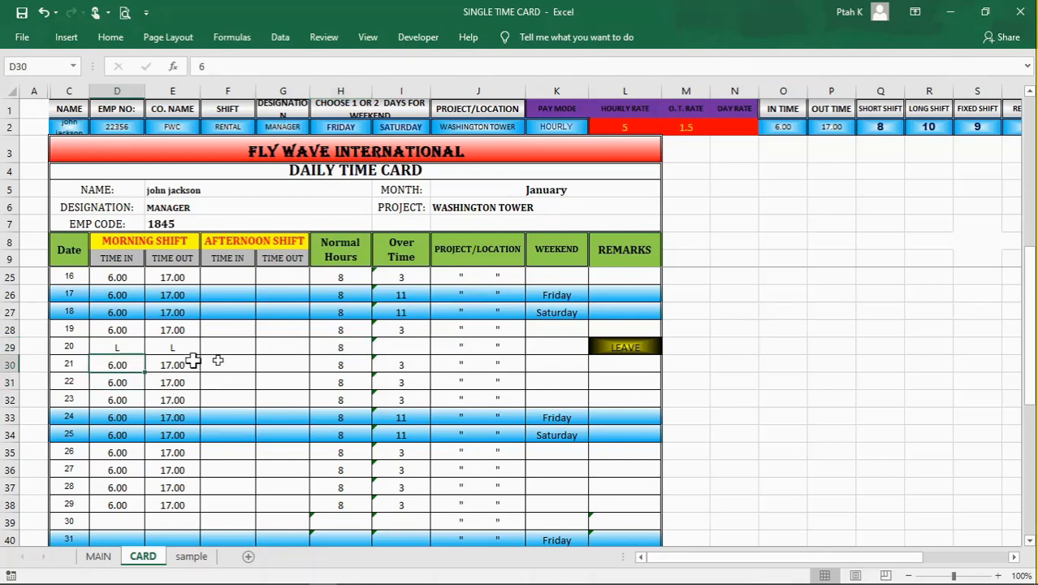
{"action": "left_click", "coordinate": [419, 367]}
{"action": "left_click", "coordinate": [406, 384]}
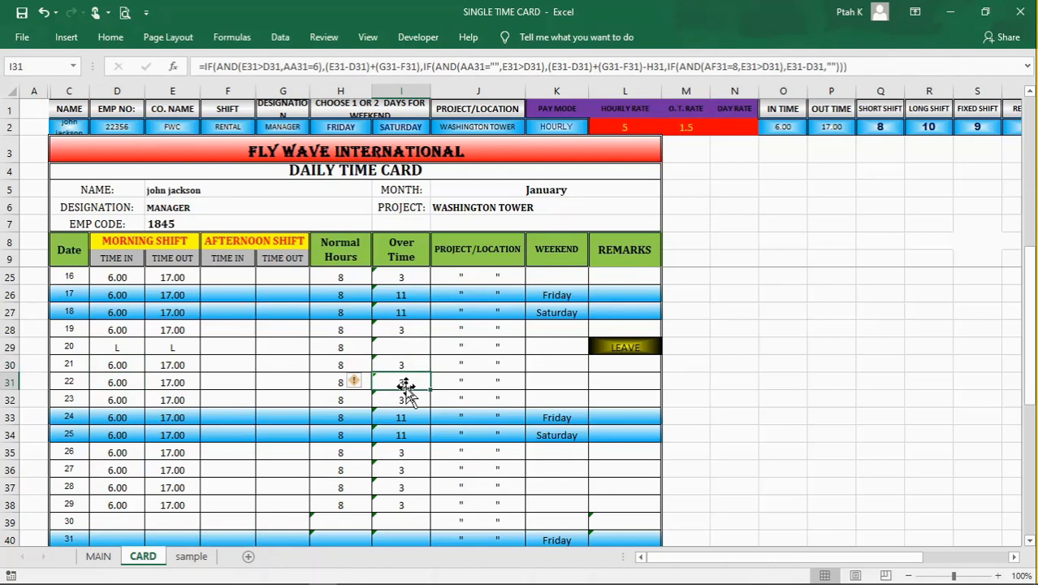
{"action": "left_click", "coordinate": [412, 399]}
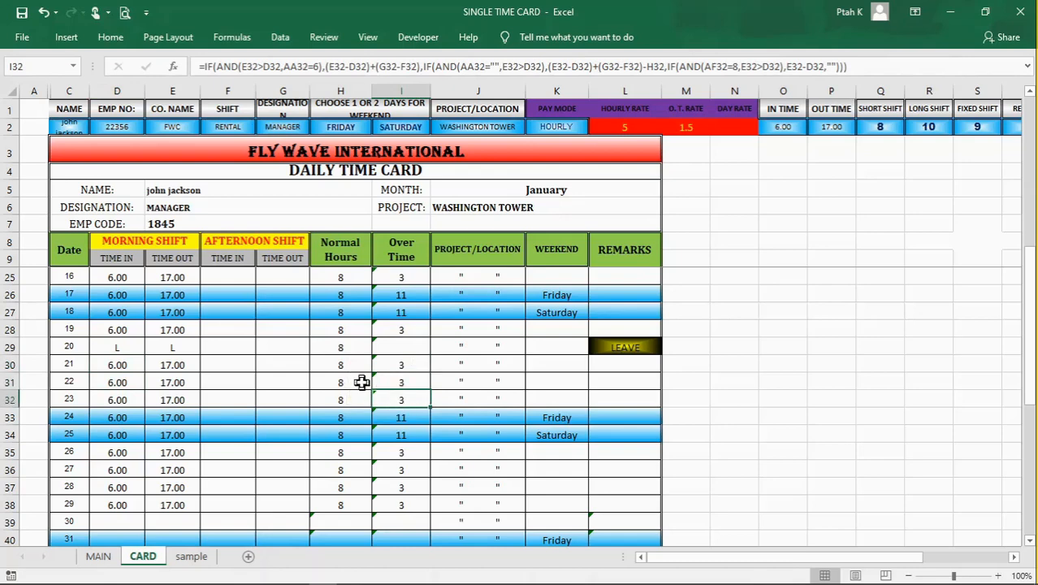
{"action": "scroll", "coordinate": [362, 383], "scroll_direction": "down", "scroll_amount": 1}
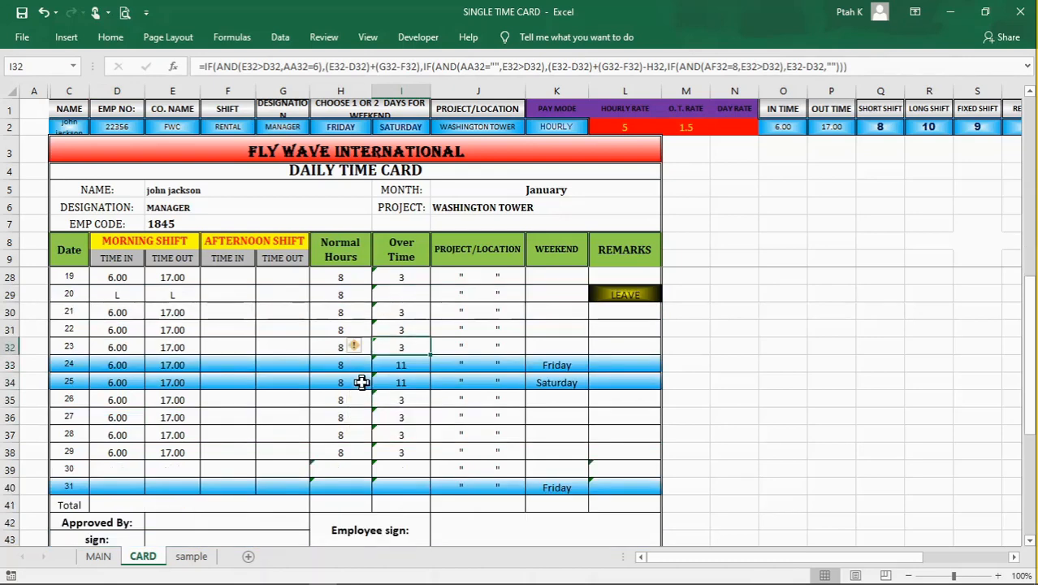
{"action": "left_click", "coordinate": [428, 420]}
{"action": "scroll", "coordinate": [252, 429], "scroll_direction": "down", "scroll_amount": 1}
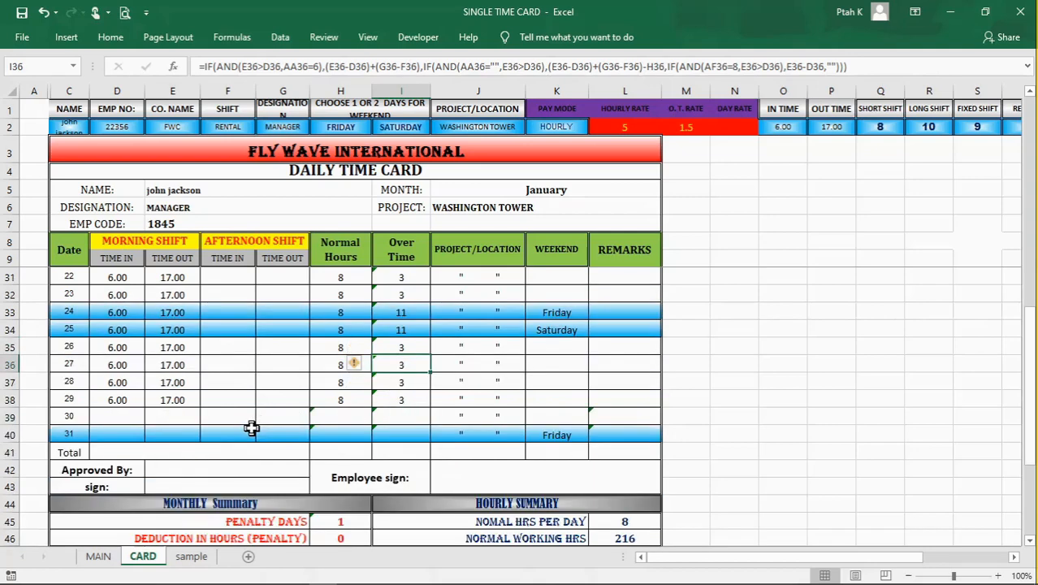
Step: Examine day 7's S code with its remark and normal hours formulas in row 16, and day 8's A code in E17
{"action": "scroll", "coordinate": [235, 437], "scroll_direction": "up", "scroll_amount": 4}
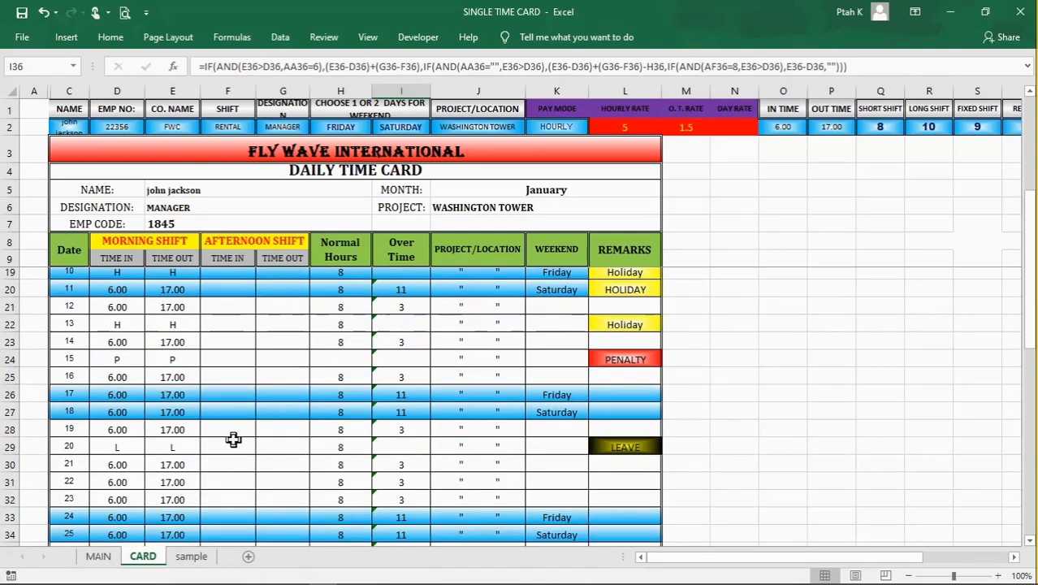
{"action": "scroll", "coordinate": [233, 440], "scroll_direction": "up", "scroll_amount": 3}
{"action": "scroll", "coordinate": [345, 404], "scroll_direction": "down", "scroll_amount": 1}
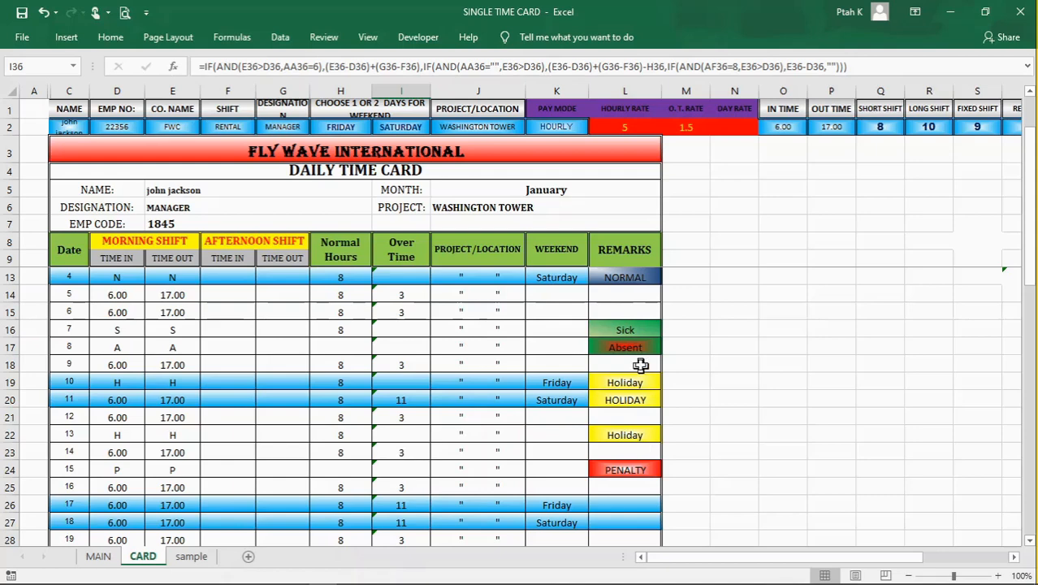
{"action": "left_click", "coordinate": [121, 333]}
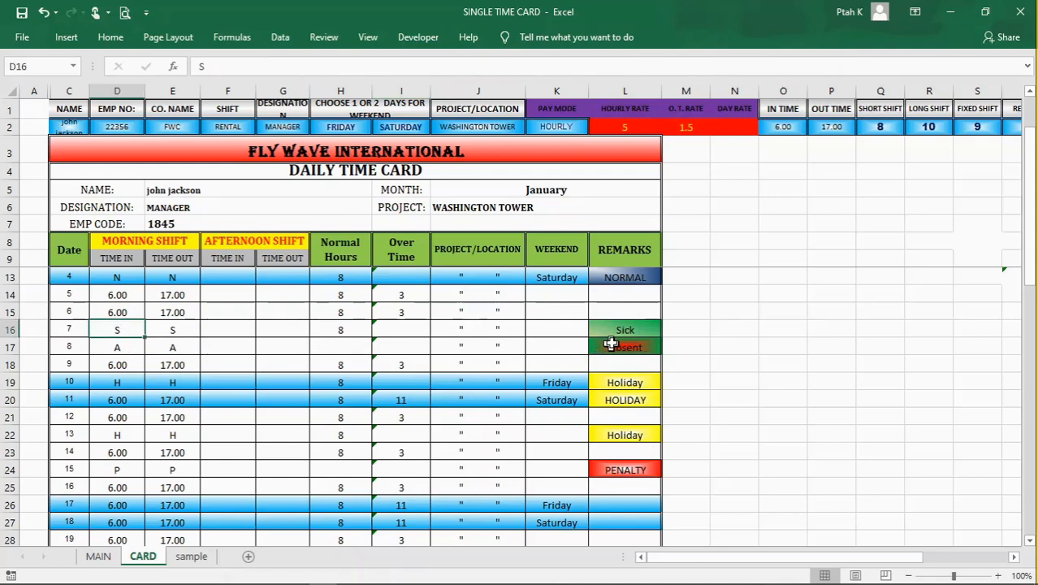
{"action": "left_click", "coordinate": [619, 329]}
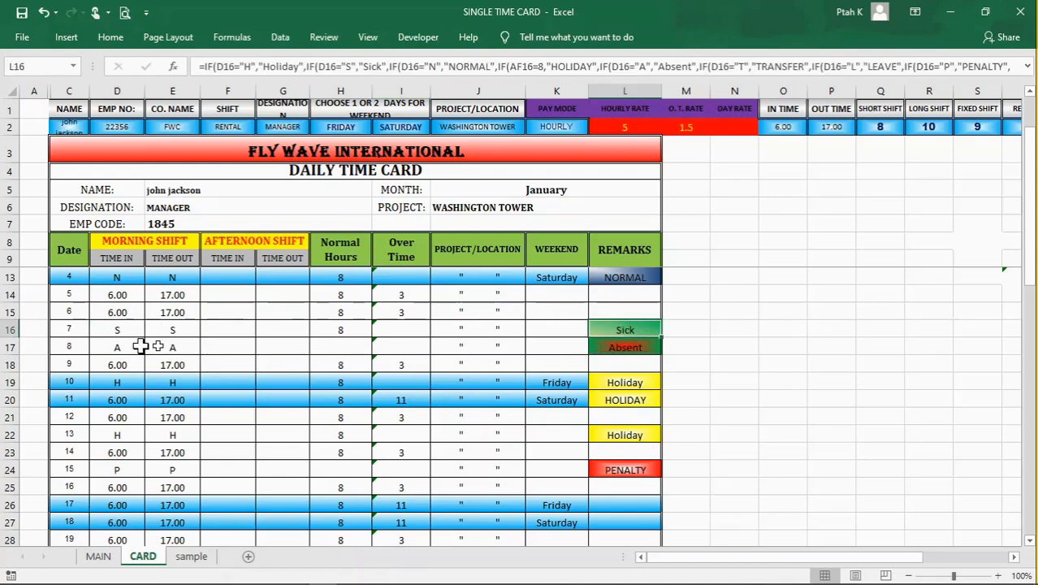
{"action": "left_click", "coordinate": [335, 333]}
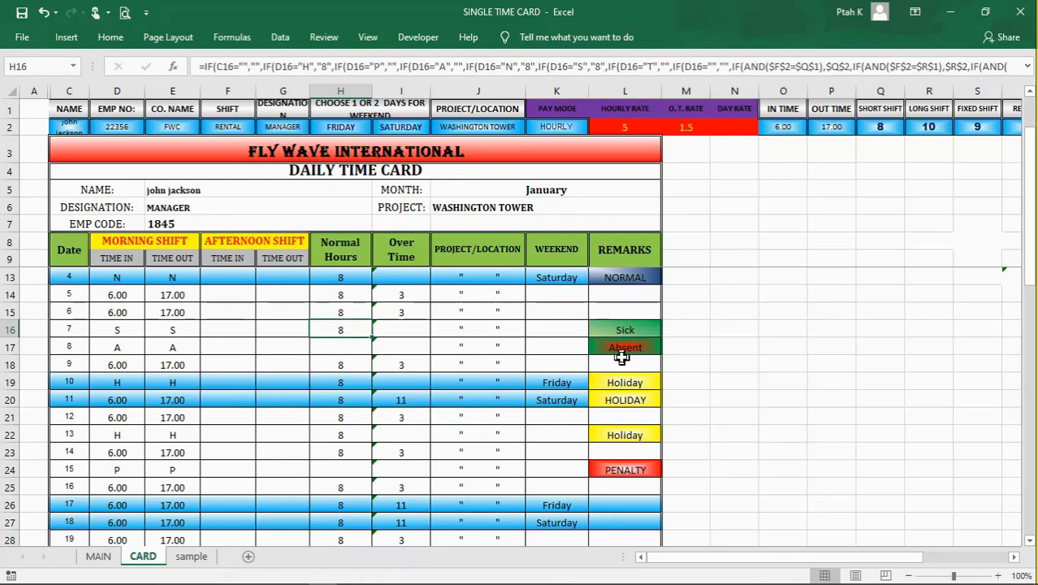
{"action": "left_click", "coordinate": [174, 351]}
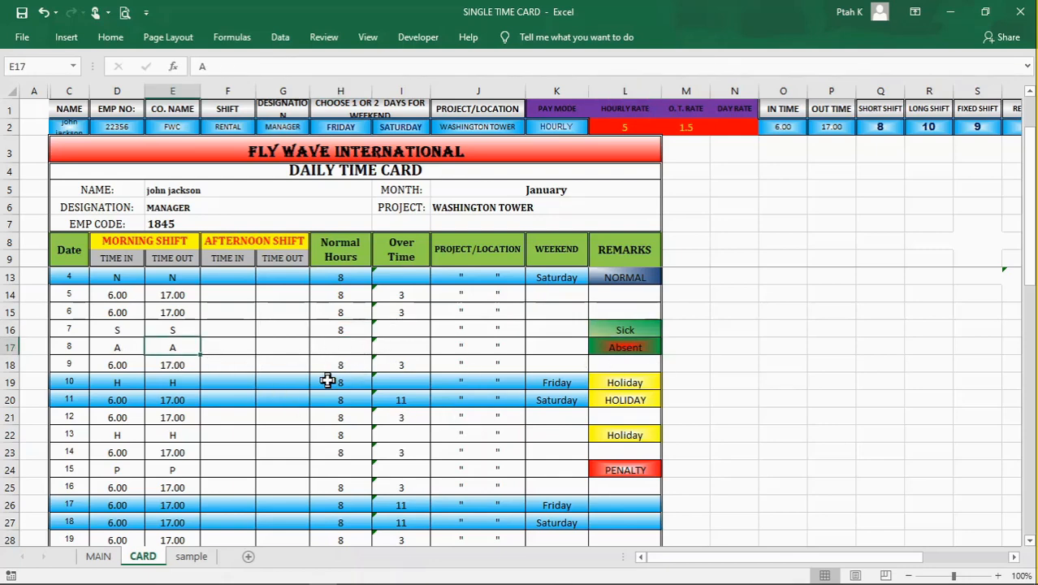
Step: Copy day 29's morning shift times from D38:E38 into D39:E40 for days 30 and 31
{"action": "scroll", "coordinate": [328, 381], "scroll_direction": "down", "scroll_amount": 5}
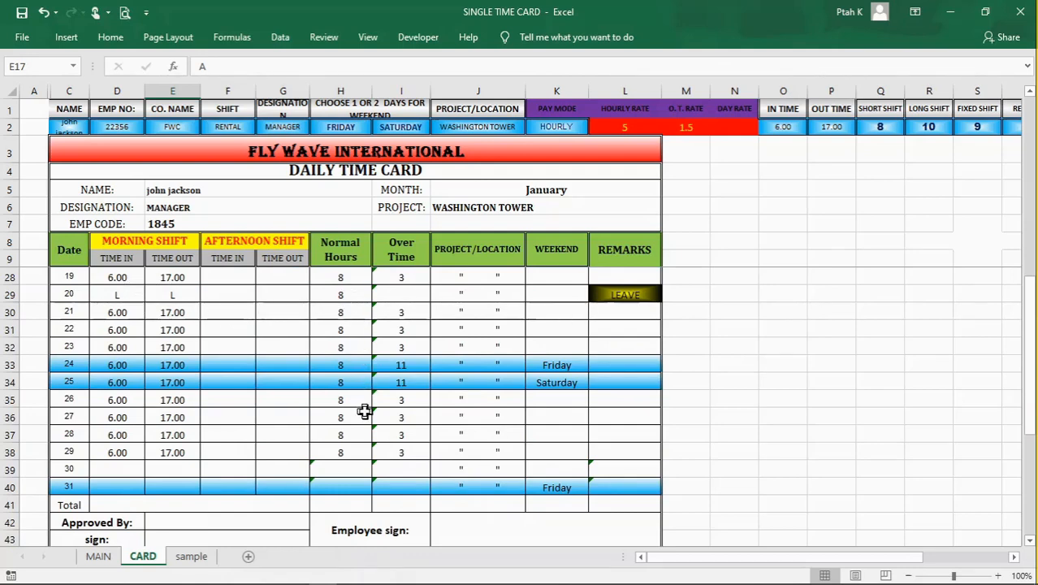
{"action": "scroll", "coordinate": [365, 412], "scroll_direction": "down", "scroll_amount": 1}
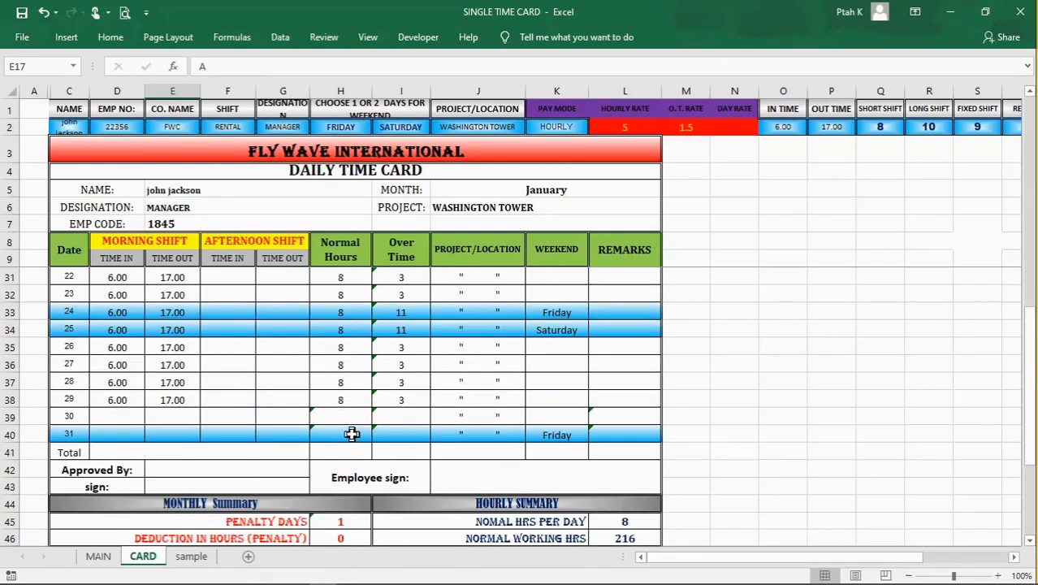
{"action": "scroll", "coordinate": [352, 434], "scroll_direction": "down", "scroll_amount": 1}
{"action": "left_click", "coordinate": [111, 348]}
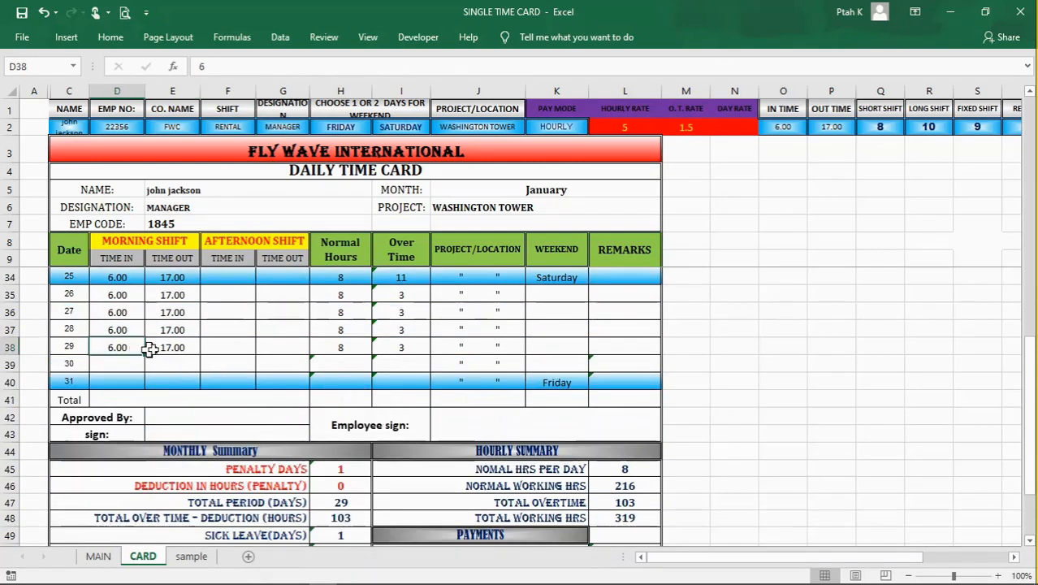
{"action": "left_click_drag", "start_coordinate": [150, 349], "coordinate": [162, 348]}
{"action": "right_click", "coordinate": [165, 351]}
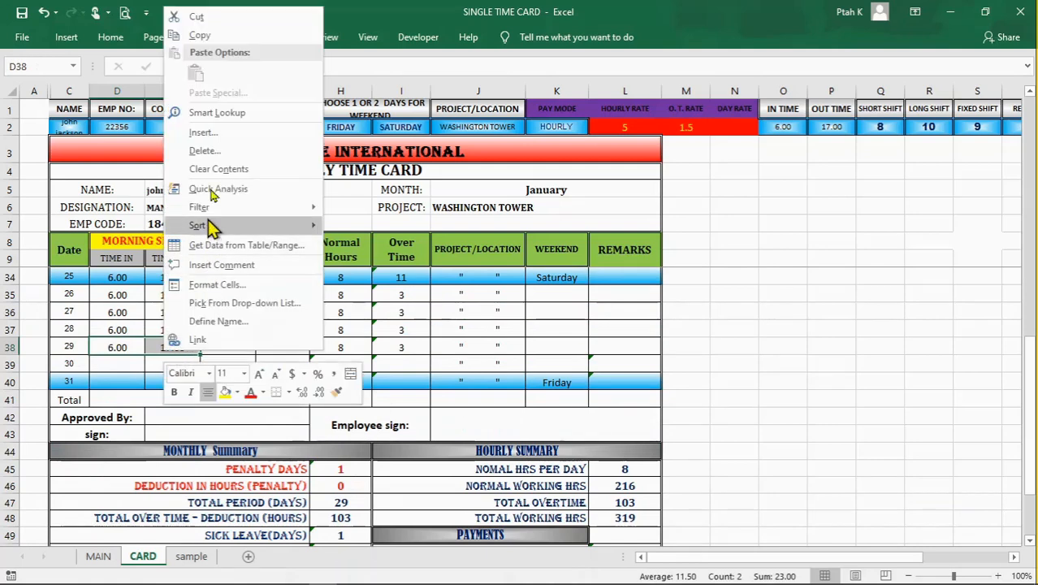
{"action": "left_click", "coordinate": [202, 35]}
{"action": "left_click", "coordinate": [134, 368]}
{"action": "left_click_drag", "start_coordinate": [139, 370], "coordinate": [185, 376]}
{"action": "right_click", "coordinate": [189, 384]}
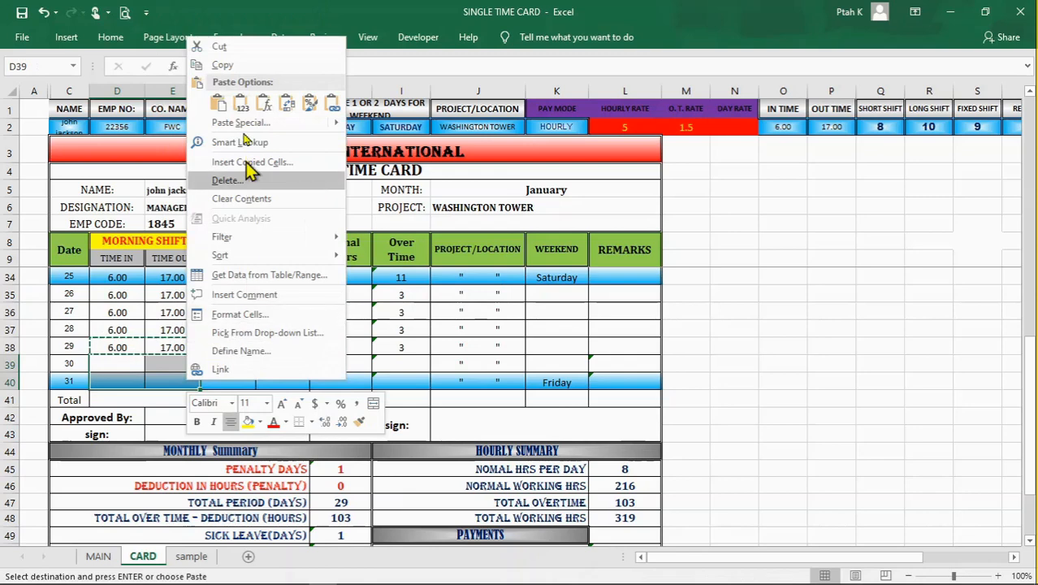
{"action": "left_click", "coordinate": [218, 100]}
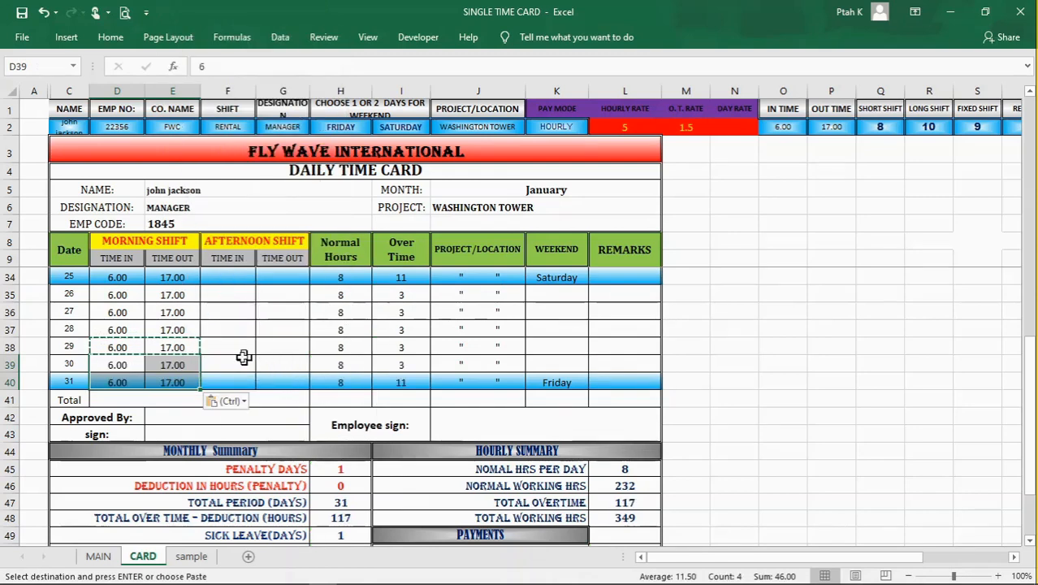
{"action": "left_click", "coordinate": [226, 316]}
{"action": "key", "text": "Escape"}
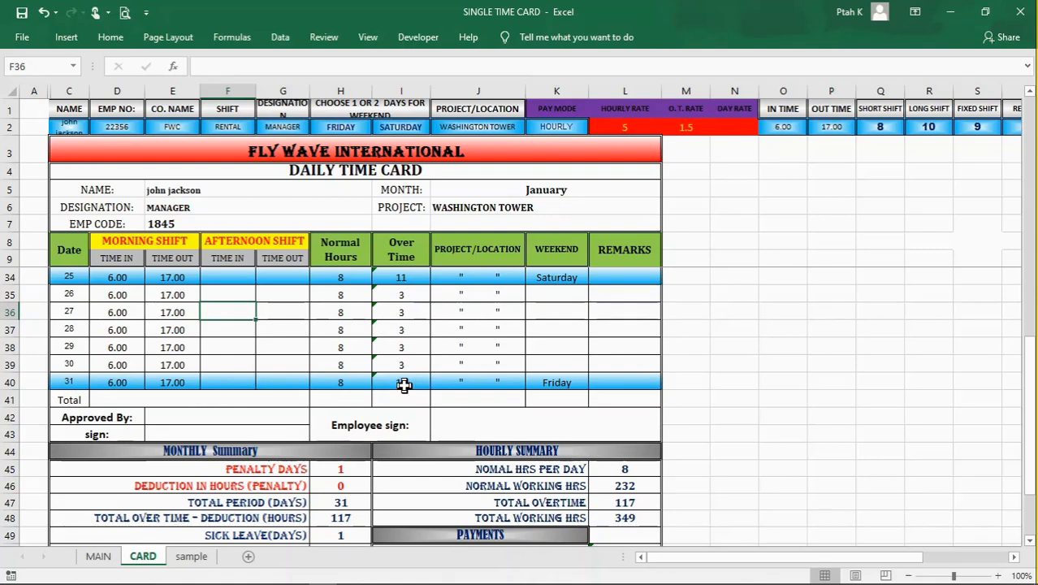
Step: Review the Monthly Summary, Hourly Summary and Payments sections below the card, including the Payments heading formula in I49
{"action": "scroll", "coordinate": [401, 385], "scroll_direction": "down", "scroll_amount": 1}
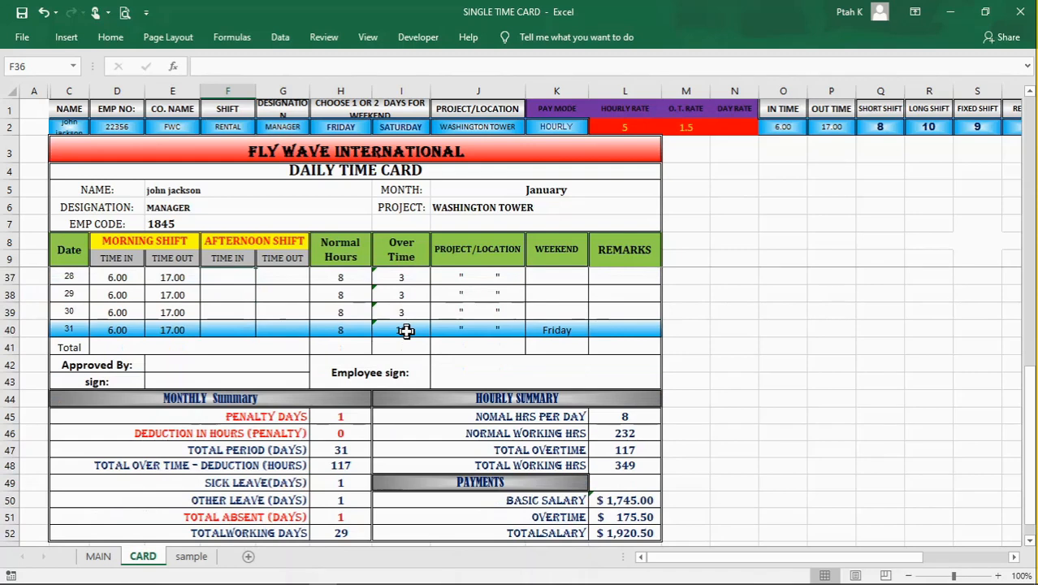
{"action": "scroll", "coordinate": [413, 328], "scroll_direction": "down", "scroll_amount": 1}
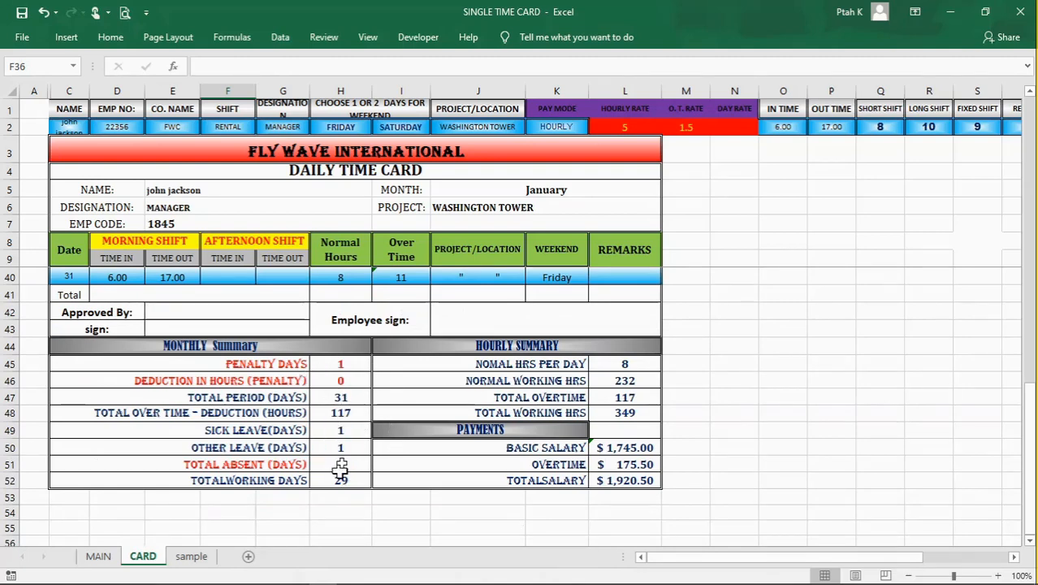
{"action": "left_click", "coordinate": [230, 347]}
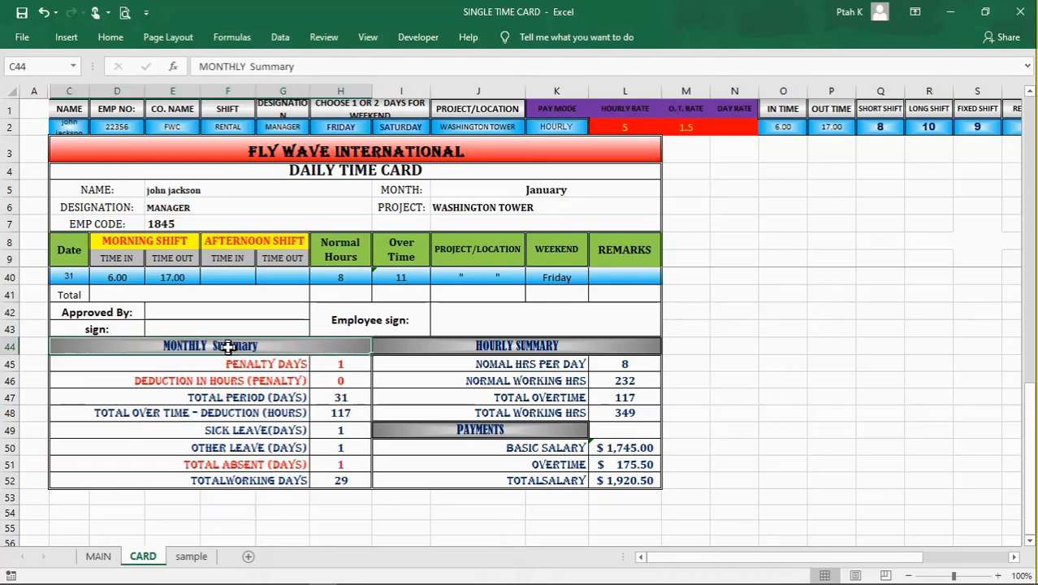
{"action": "left_click", "coordinate": [497, 347]}
{"action": "left_click", "coordinate": [463, 431]}
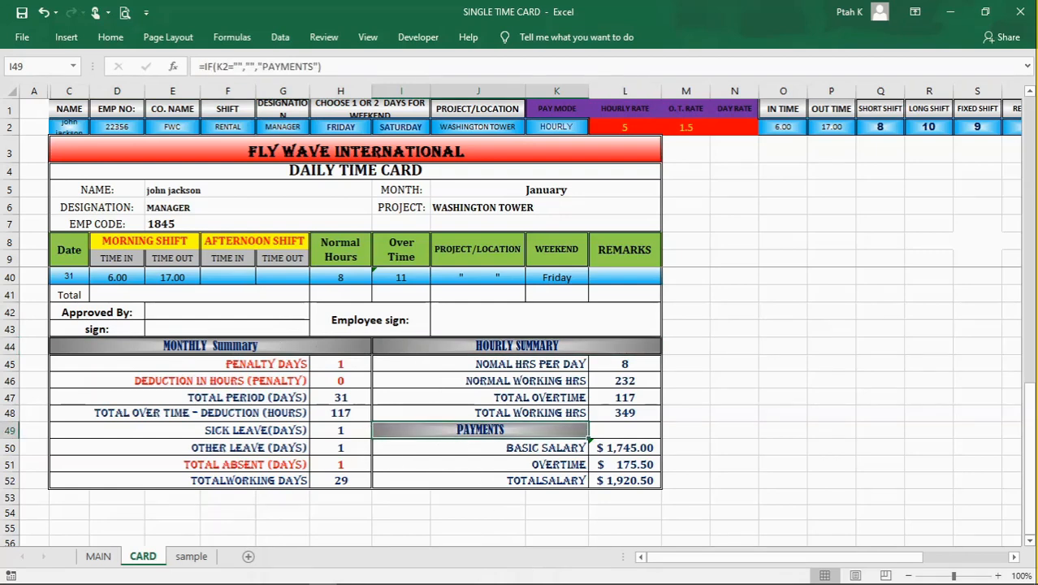
{"action": "left_click", "coordinate": [683, 446]}
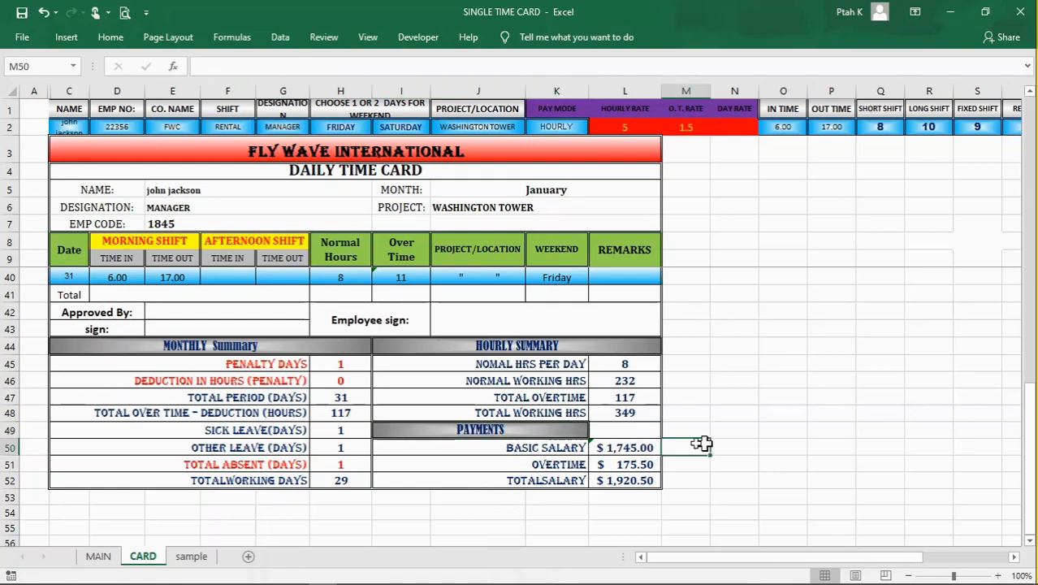
{"action": "left_click", "coordinate": [543, 434]}
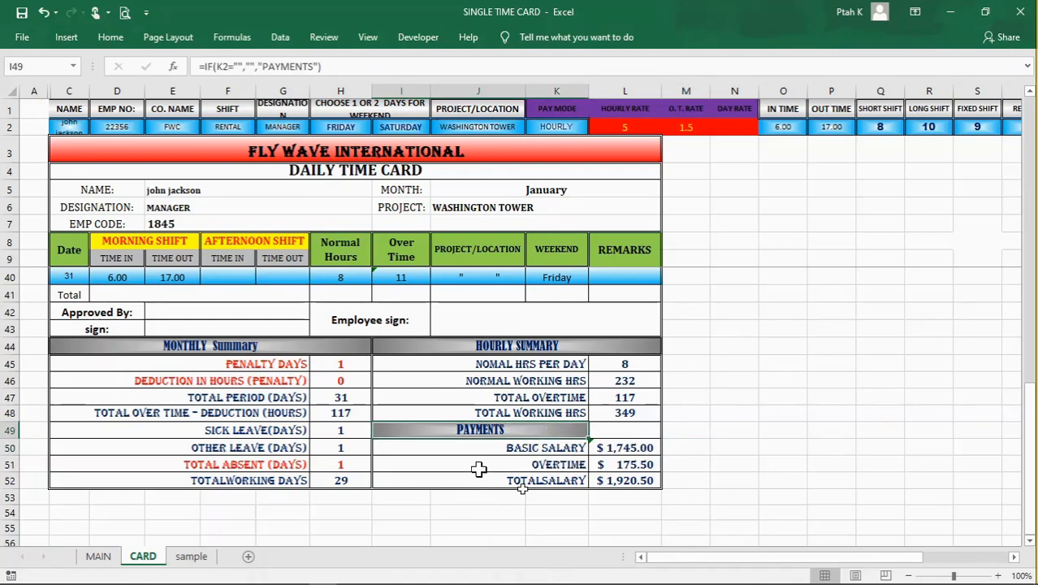
Step: Clear the HOURLY pay mode from K2
{"action": "left_click", "coordinate": [557, 128]}
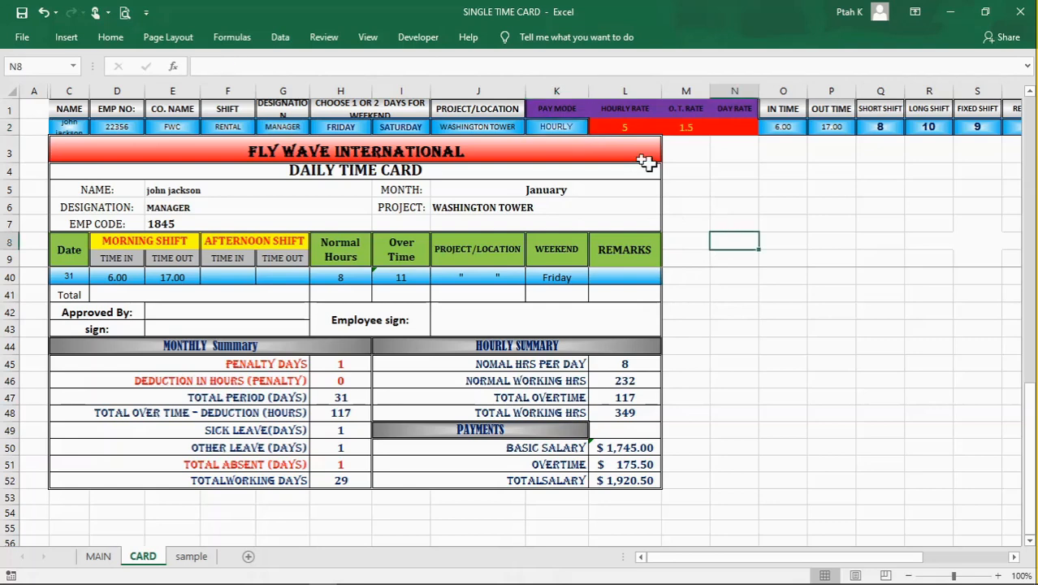
{"action": "left_click", "coordinate": [567, 127]}
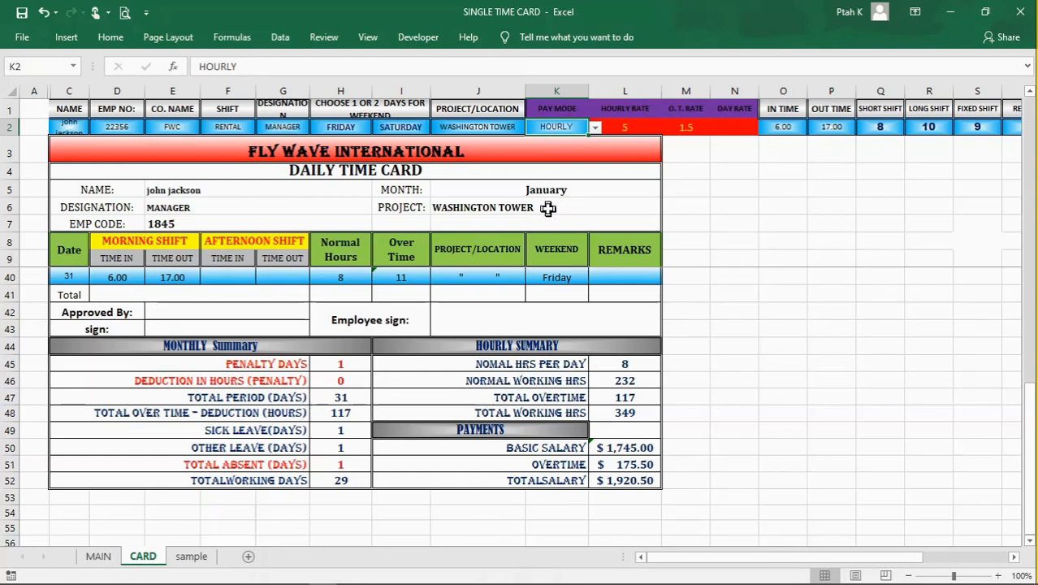
{"action": "key", "text": "Delete"}
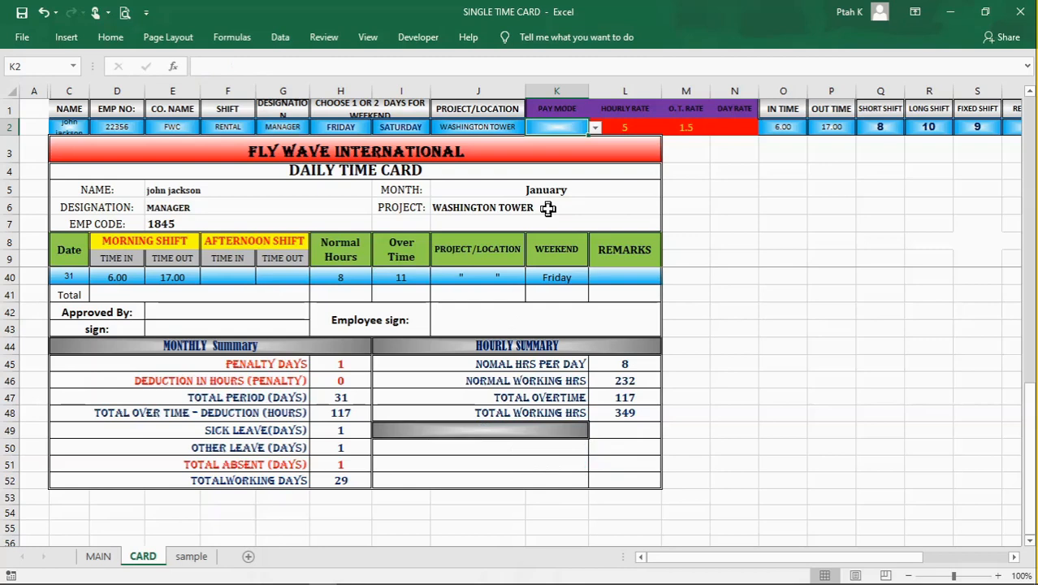
{"action": "left_click", "coordinate": [785, 221]}
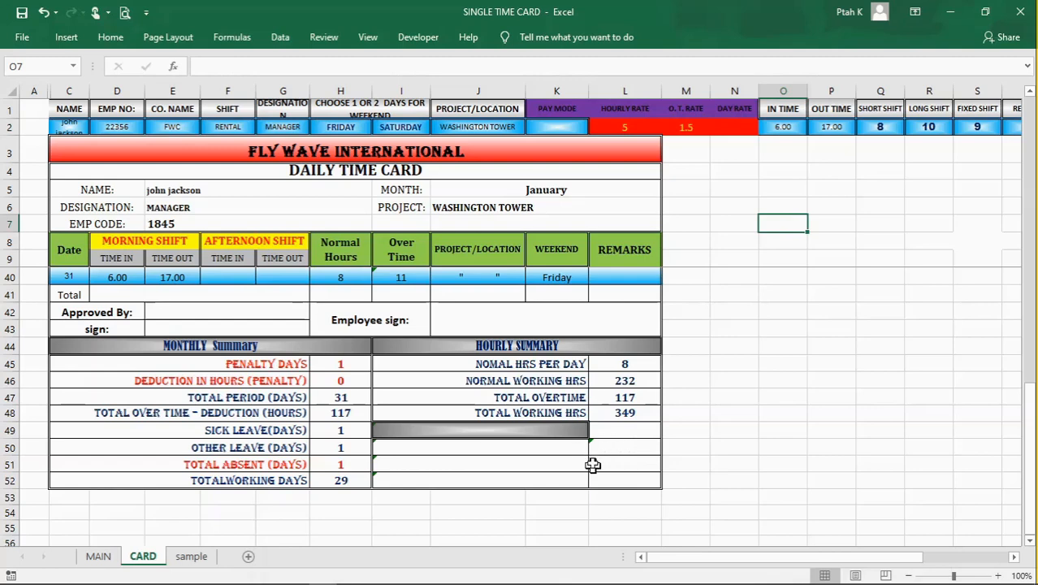
Step: Check the Hourly Summary heading and set the shift in F2 to SHORT SHIFT
{"action": "left_click", "coordinate": [525, 347]}
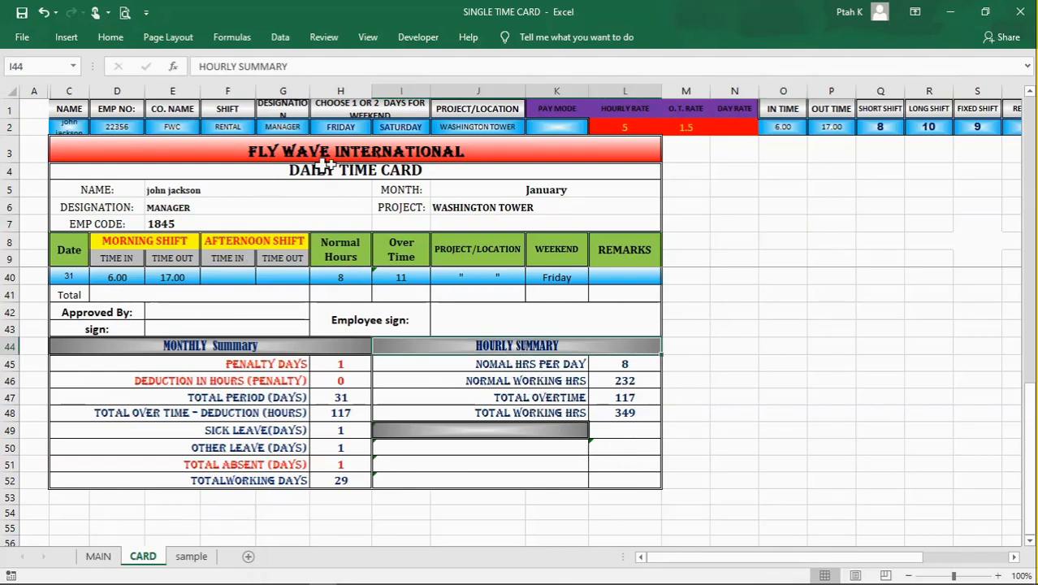
{"action": "left_click", "coordinate": [244, 128]}
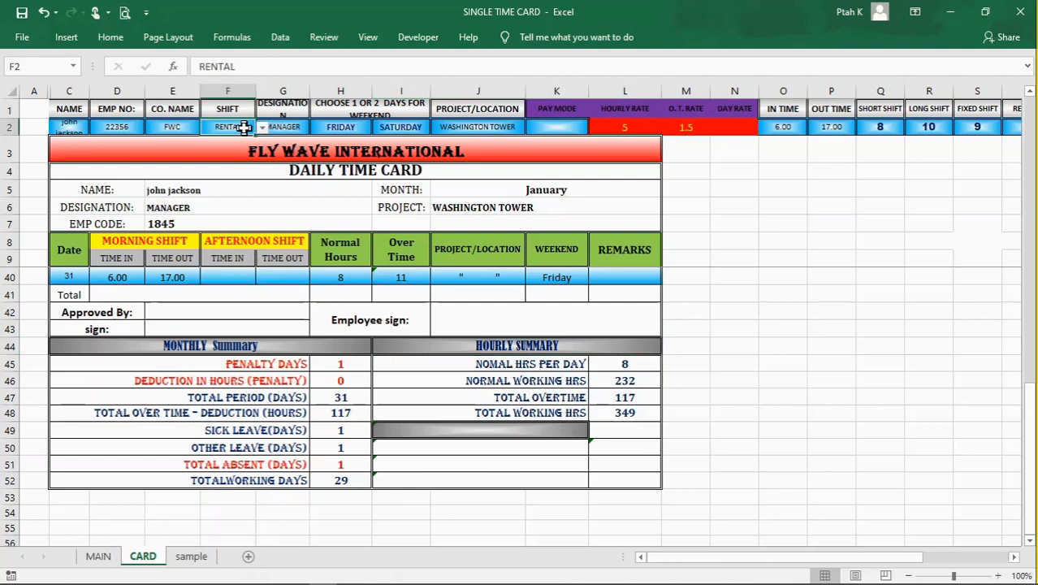
{"action": "left_click", "coordinate": [262, 128]}
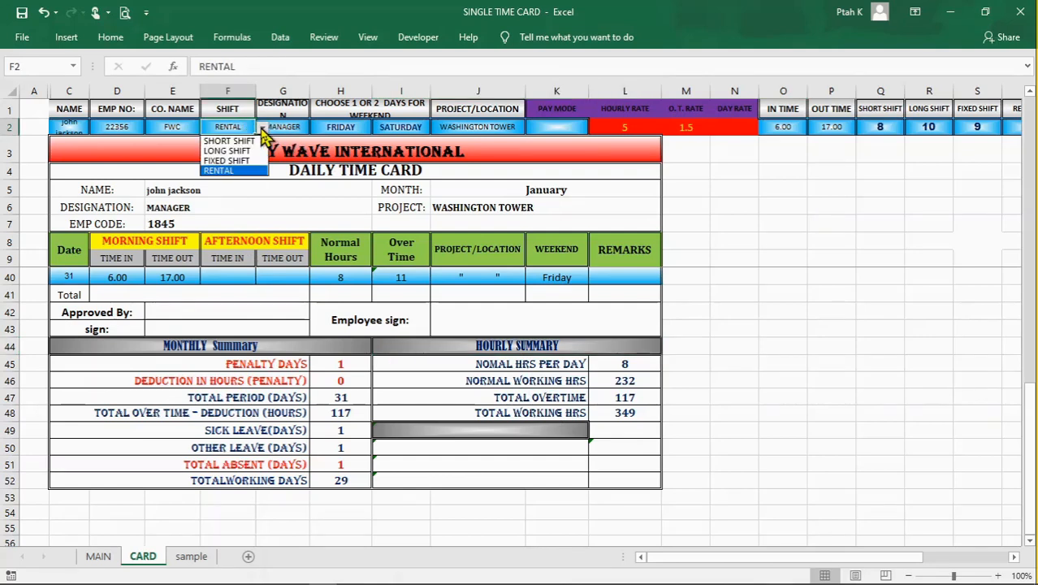
{"action": "left_click", "coordinate": [244, 135]}
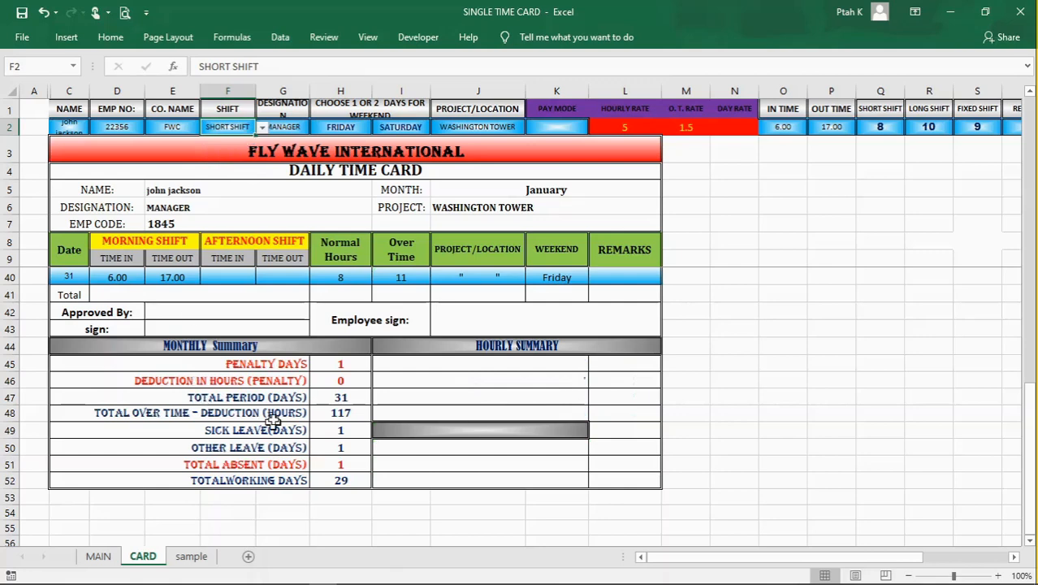
{"action": "left_click", "coordinate": [754, 442]}
{"action": "left_click", "coordinate": [798, 400]}
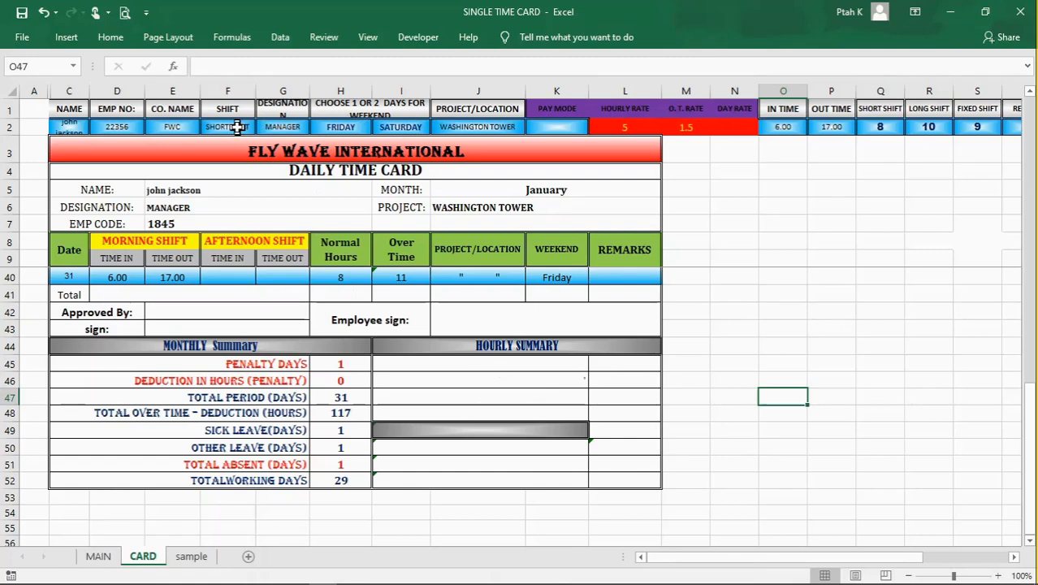
Step: Set the employee's shift in F2 to RENTAL
{"action": "left_click", "coordinate": [236, 127]}
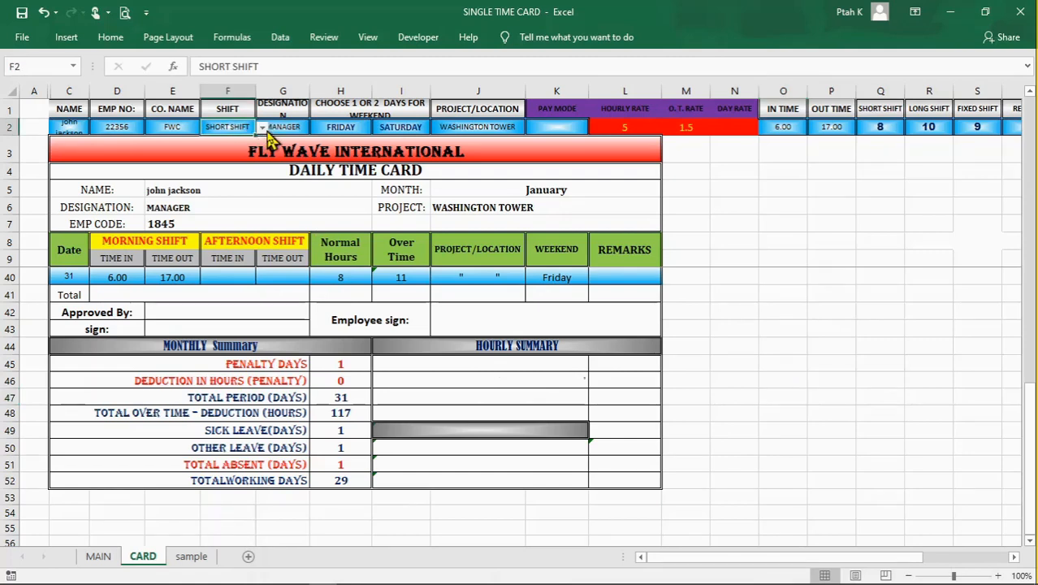
{"action": "left_click", "coordinate": [263, 127]}
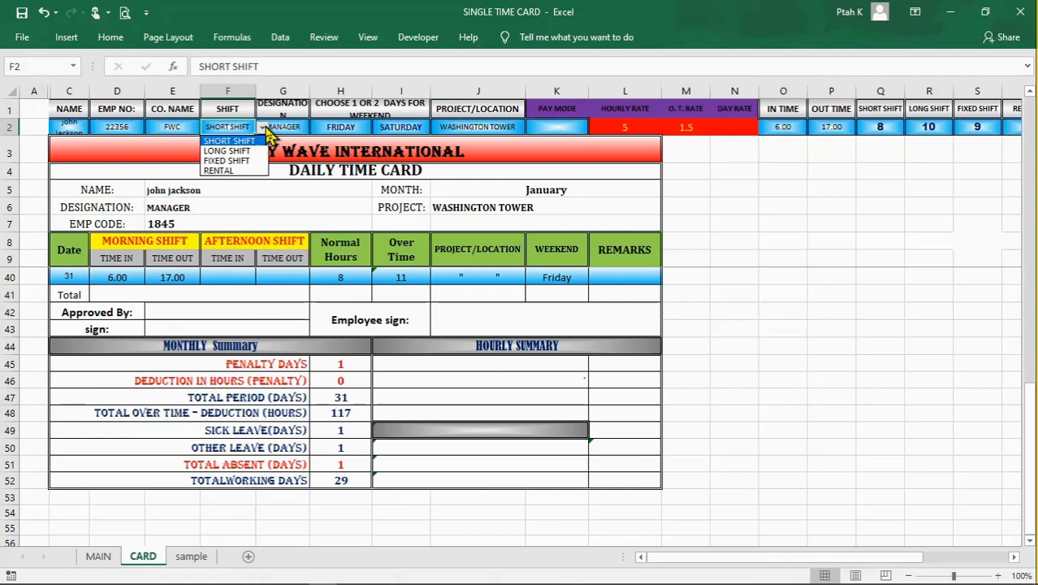
{"action": "left_click", "coordinate": [230, 171]}
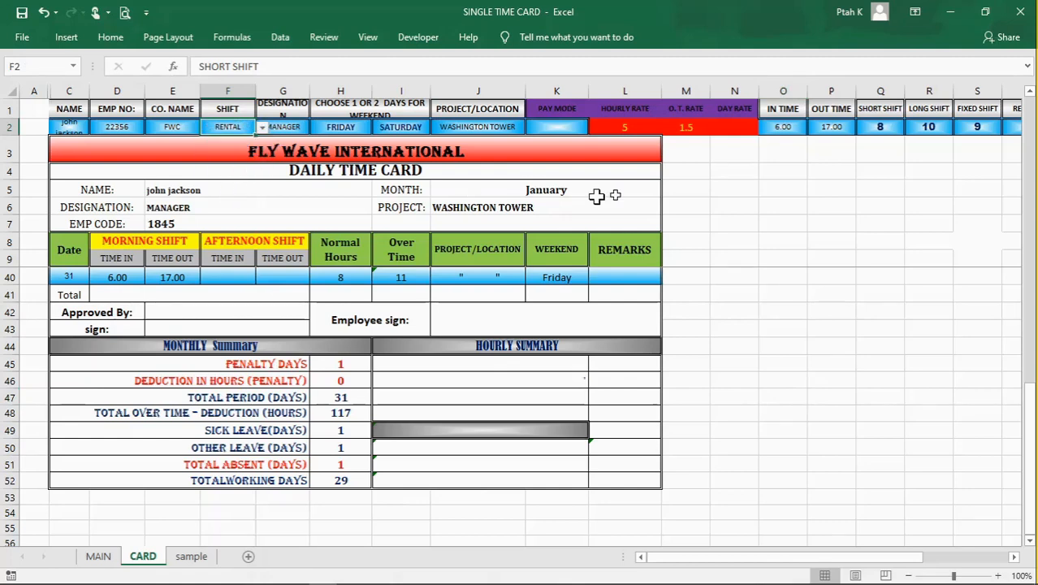
Step: Set the pay mode in K2 to HOURLY
{"action": "left_click", "coordinate": [578, 127]}
{"action": "left_click", "coordinate": [595, 129]}
{"action": "left_click", "coordinate": [585, 150]}
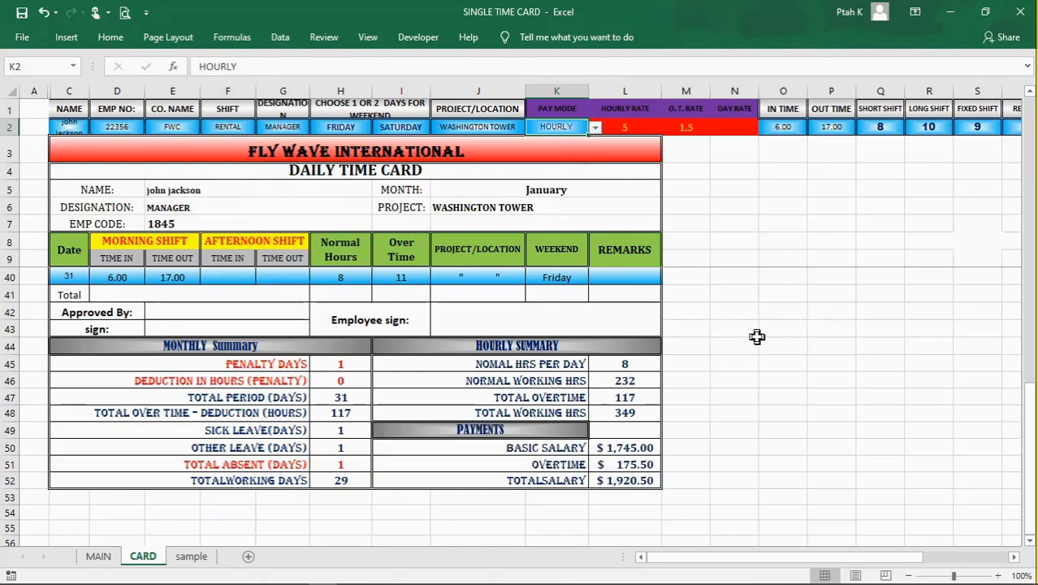
{"action": "left_click", "coordinate": [863, 375]}
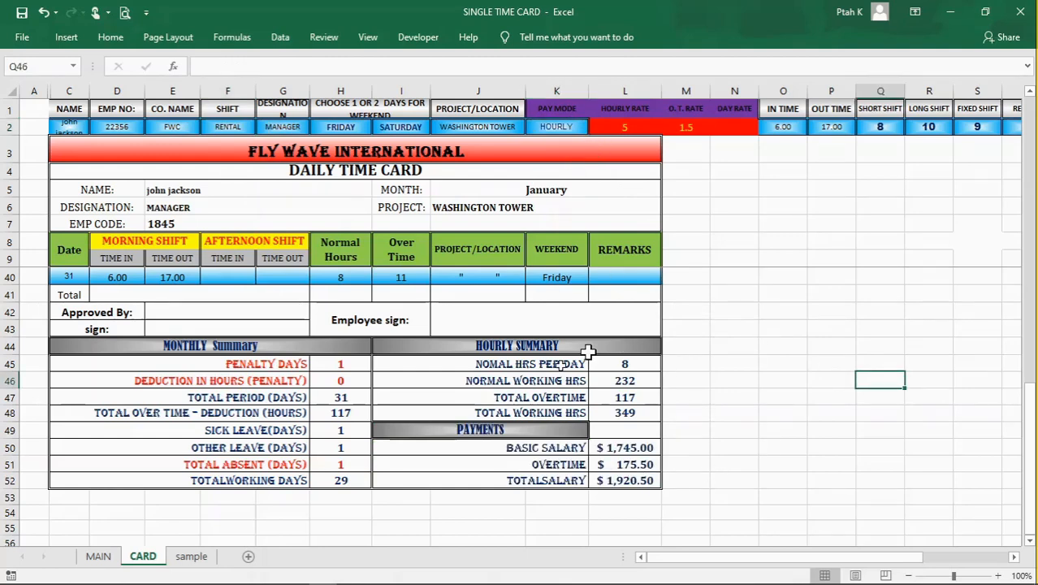
Step: Clear day 1's afternoon shift time in and time out from F10:G10
{"action": "scroll", "coordinate": [522, 379], "scroll_direction": "up", "scroll_amount": 2}
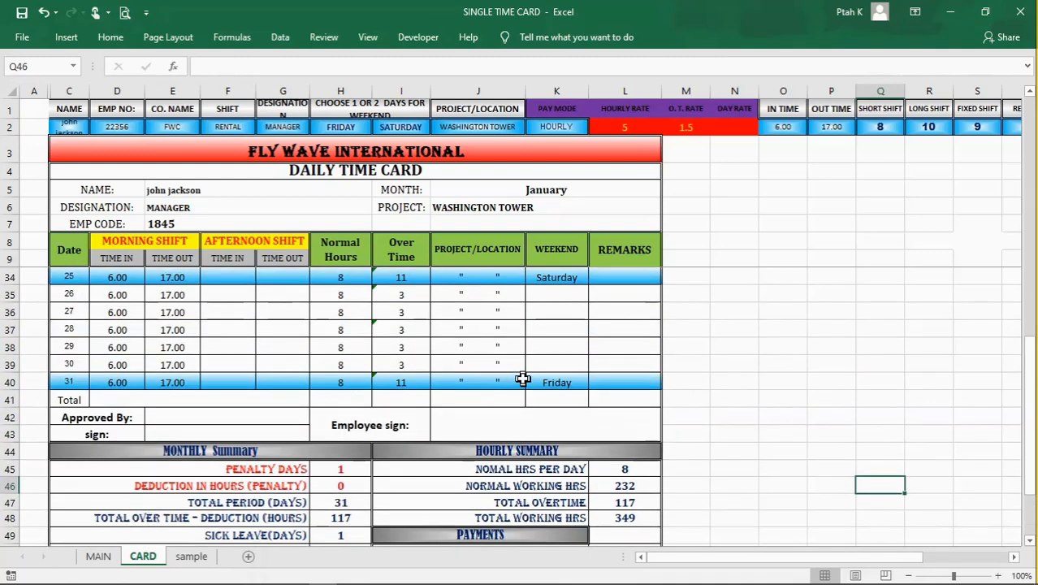
{"action": "scroll", "coordinate": [522, 378], "scroll_direction": "down", "scroll_amount": 2}
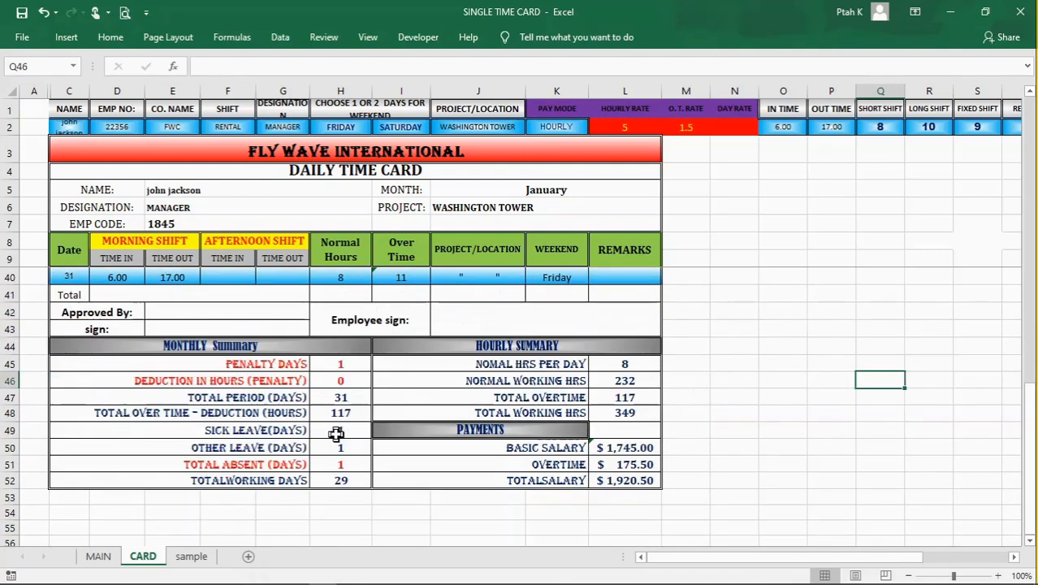
{"action": "scroll", "coordinate": [336, 434], "scroll_direction": "up", "scroll_amount": 3}
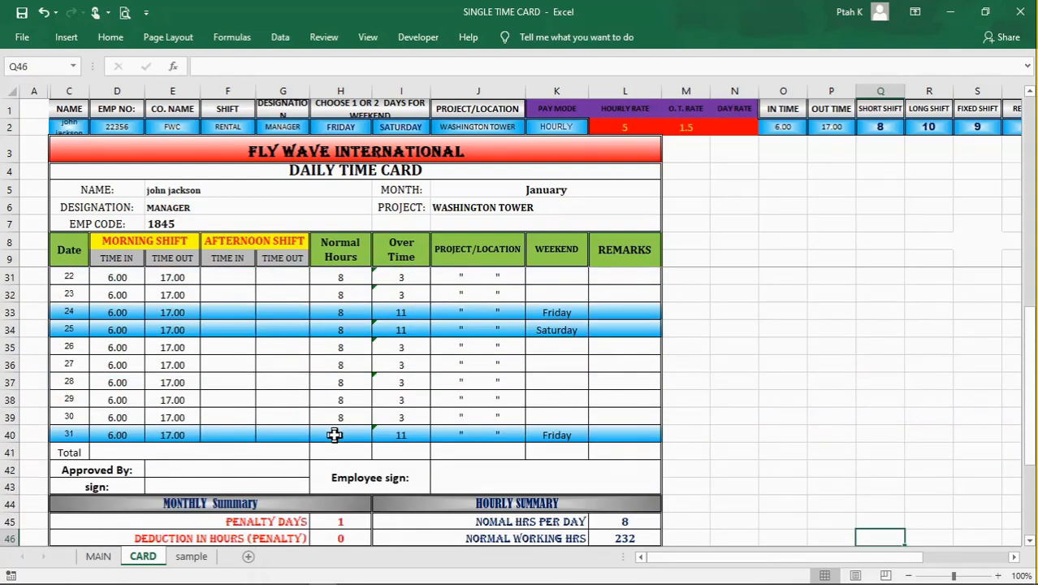
{"action": "scroll", "coordinate": [335, 435], "scroll_direction": "up", "scroll_amount": 7}
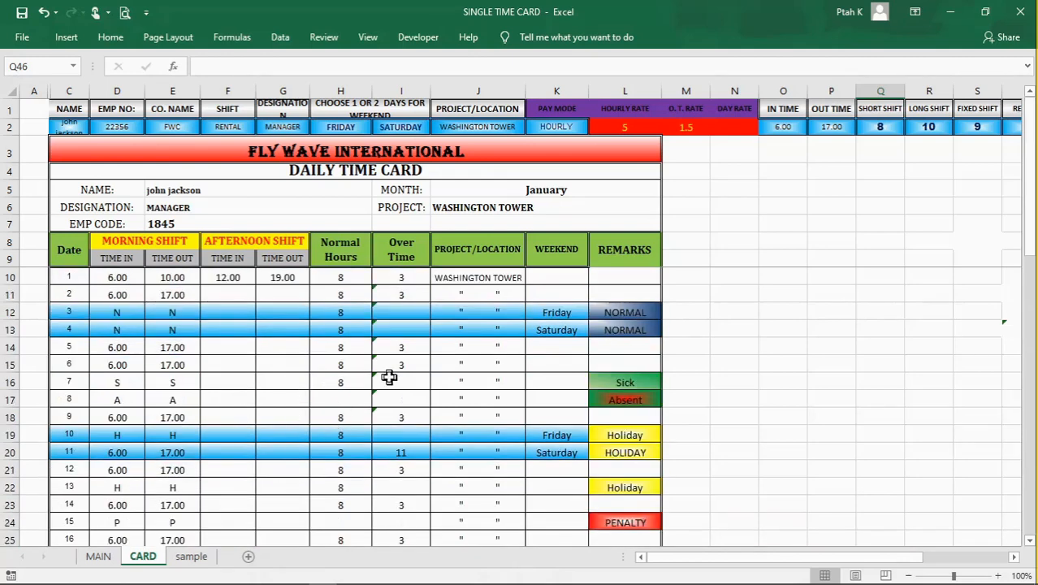
{"action": "scroll", "coordinate": [389, 377], "scroll_direction": "down", "scroll_amount": 2}
{"action": "scroll", "coordinate": [389, 377], "scroll_direction": "up", "scroll_amount": 2}
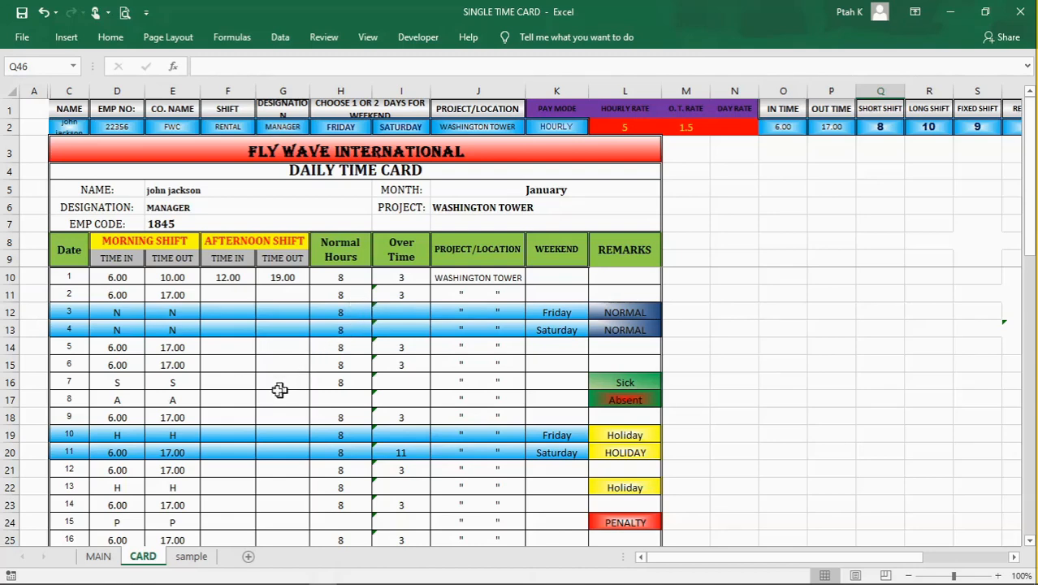
{"action": "left_click_drag", "start_coordinate": [231, 276], "coordinate": [263, 276]}
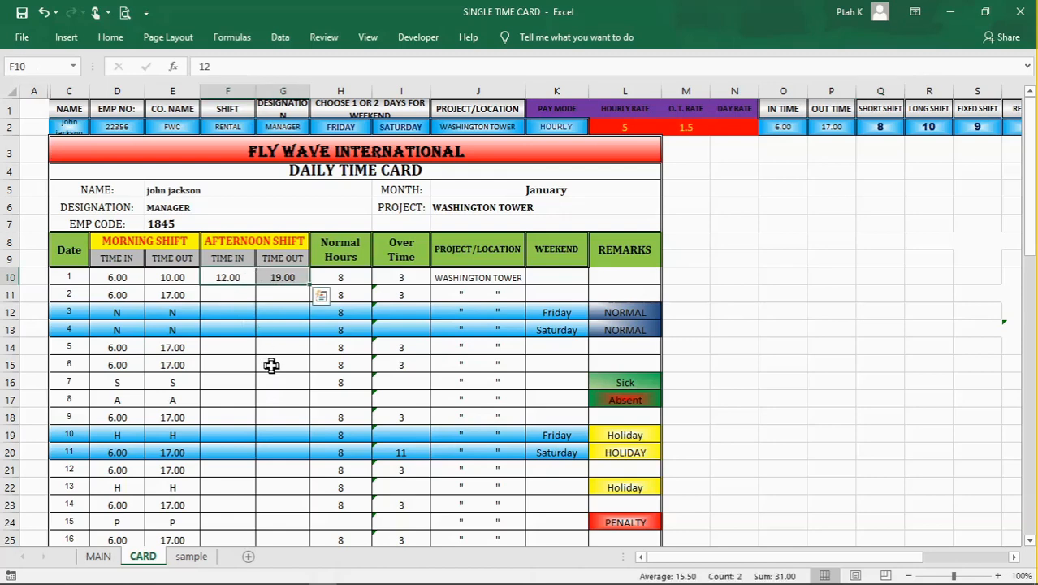
{"action": "key", "text": "BackSpace"}
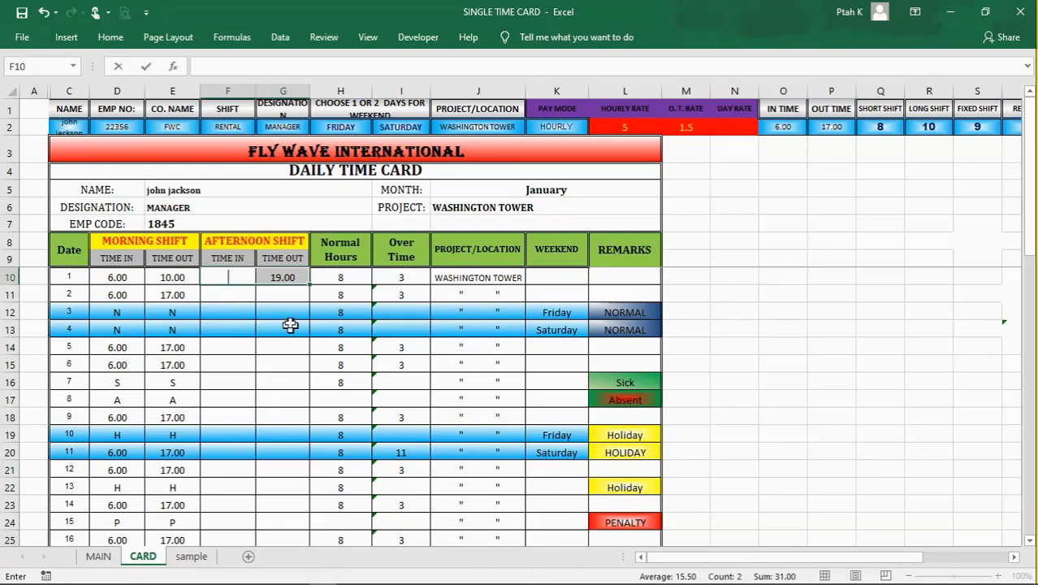
{"action": "left_click", "coordinate": [282, 277]}
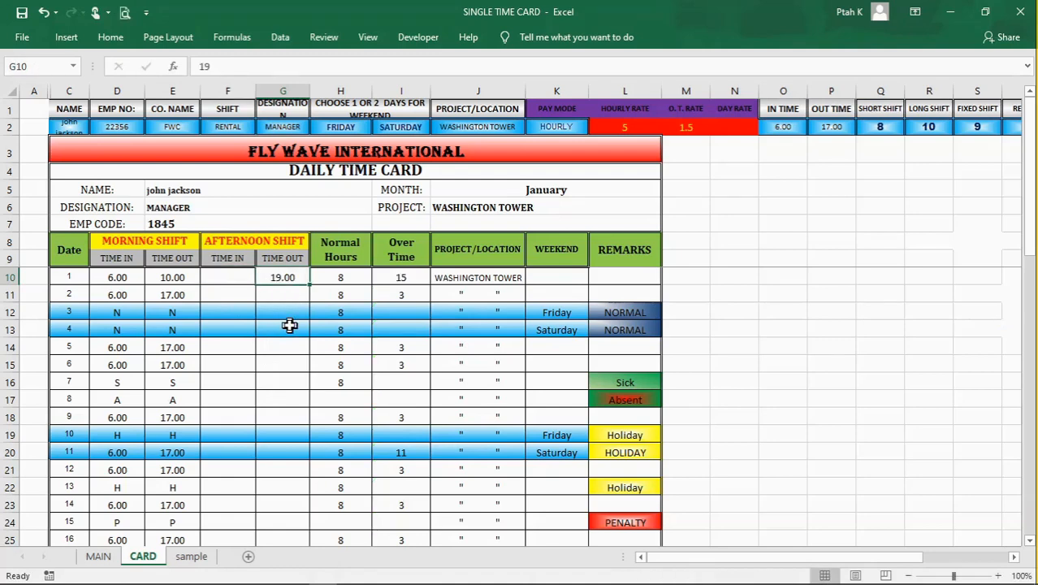
{"action": "key", "text": "BackSpace"}
{"action": "left_click", "coordinate": [290, 397]}
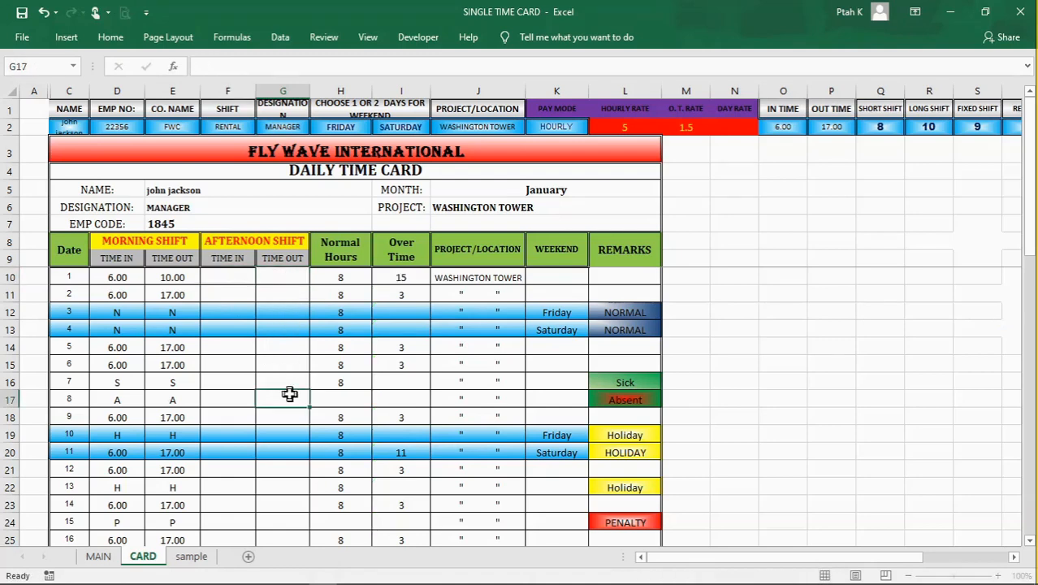
Step: Inspect day 1's Normal Hours in H10 and the Over Time formula in I10
{"action": "left_click", "coordinate": [417, 282]}
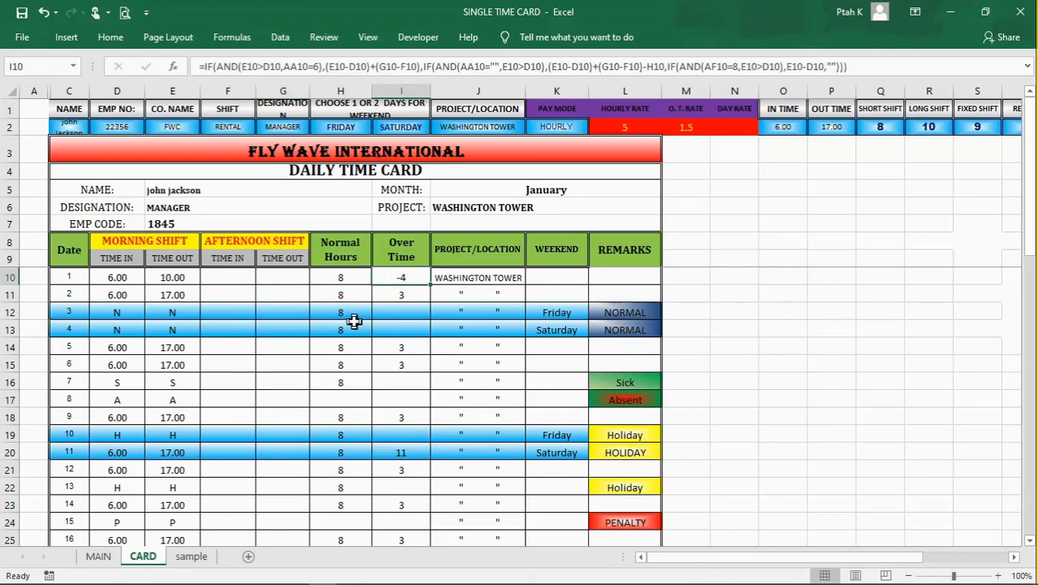
{"action": "left_click", "coordinate": [338, 277]}
{"action": "left_click", "coordinate": [411, 281]}
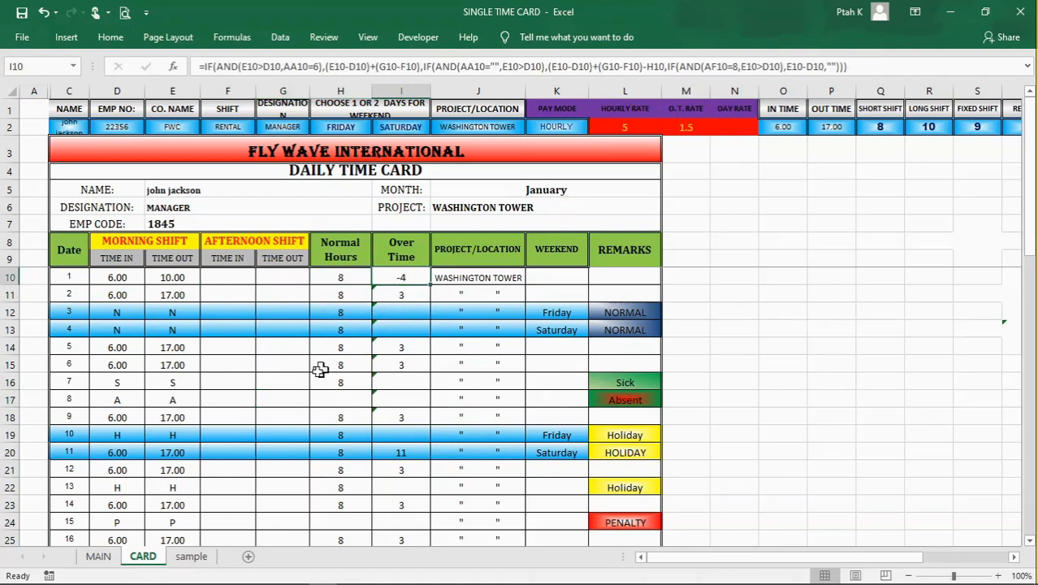
{"action": "left_click", "coordinate": [278, 396]}
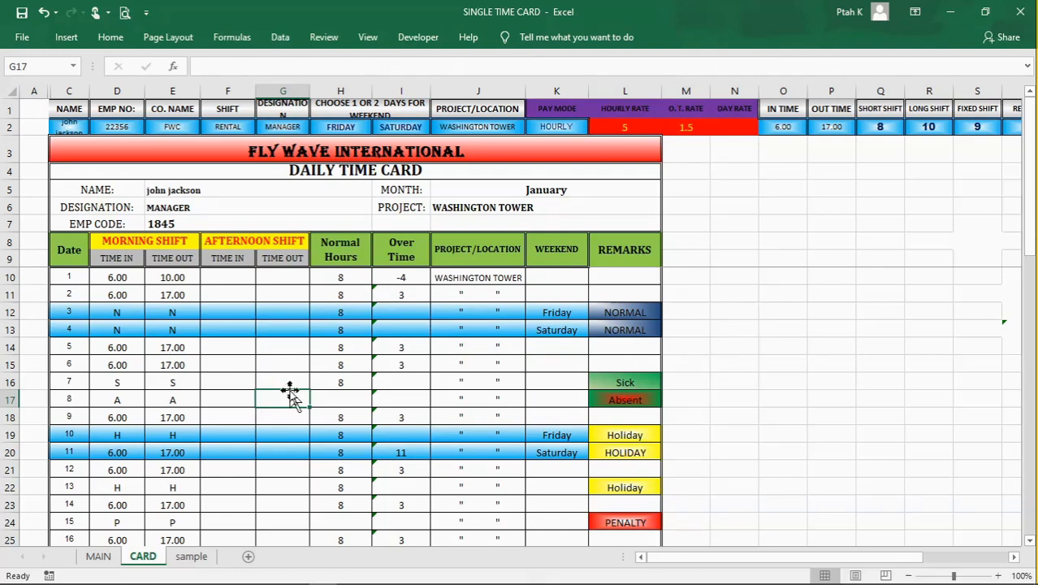
Step: Examine the Monthly Summary's Penalty Days and Deduction in Hours formulas in H45 and H46
{"action": "scroll", "coordinate": [287, 391], "scroll_direction": "down", "scroll_amount": 9}
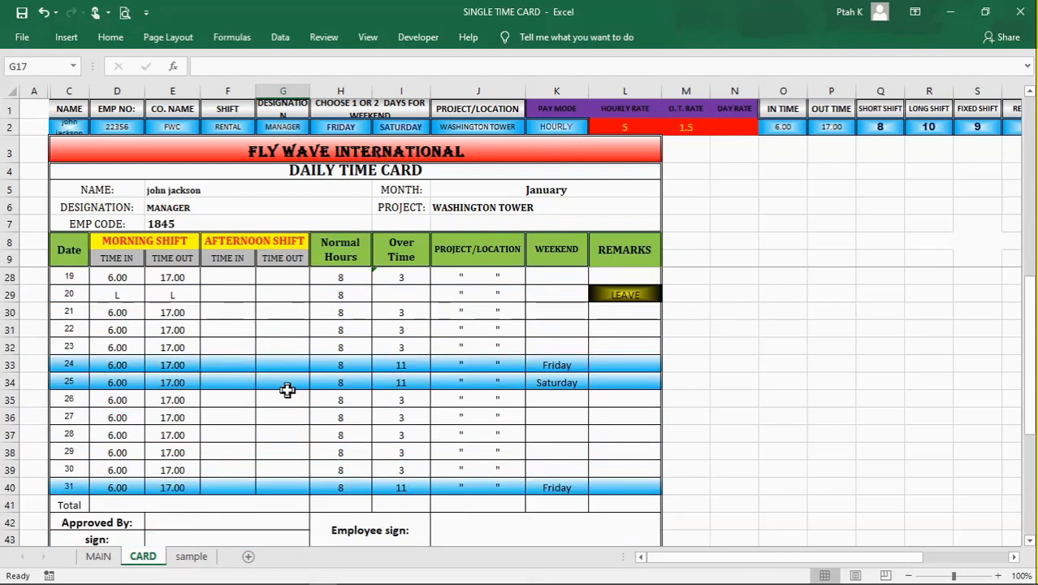
{"action": "scroll", "coordinate": [287, 391], "scroll_direction": "down", "scroll_amount": 1}
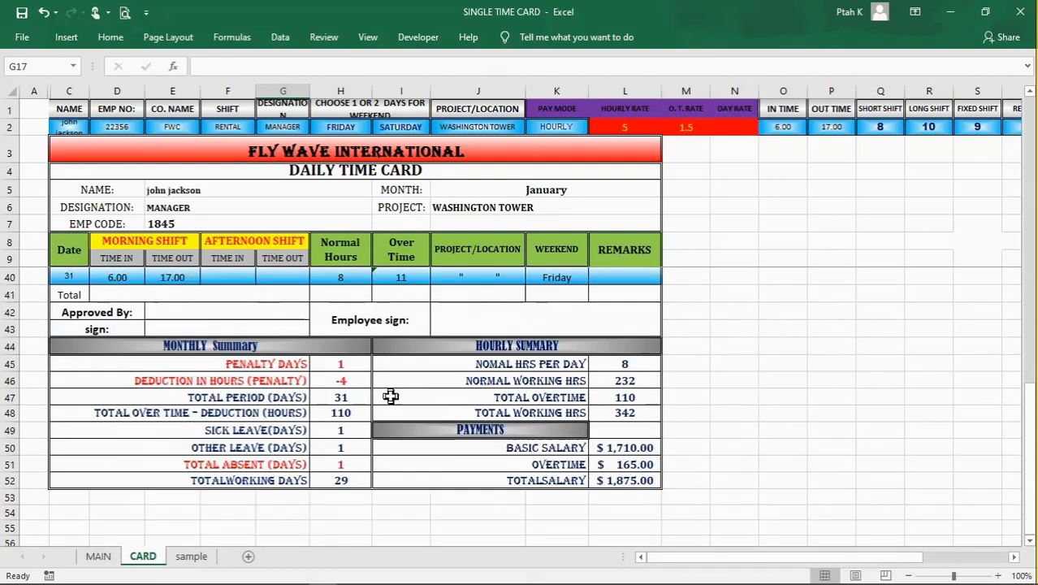
{"action": "left_click", "coordinate": [358, 381]}
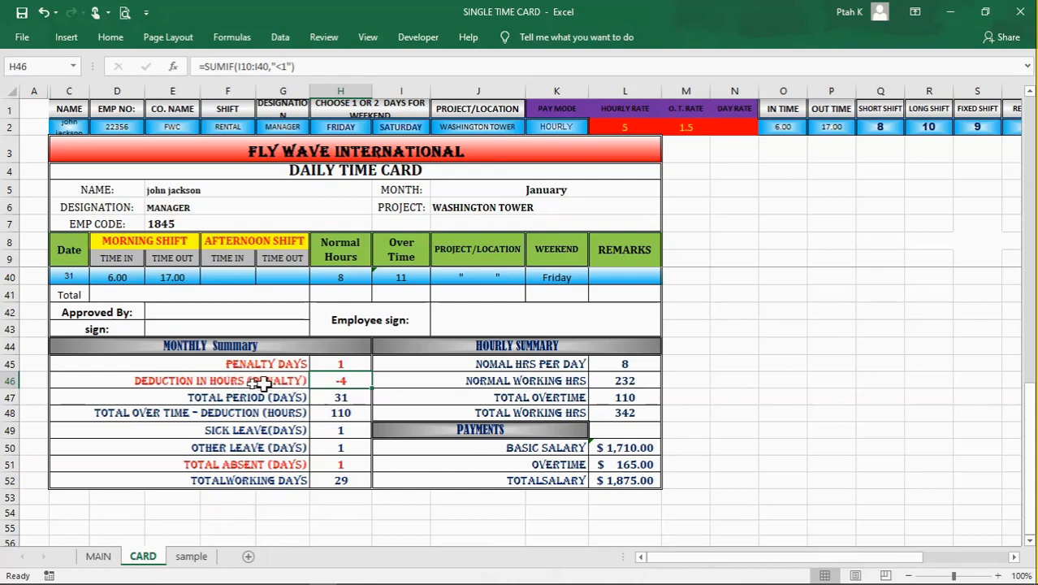
{"action": "left_click", "coordinate": [222, 382]}
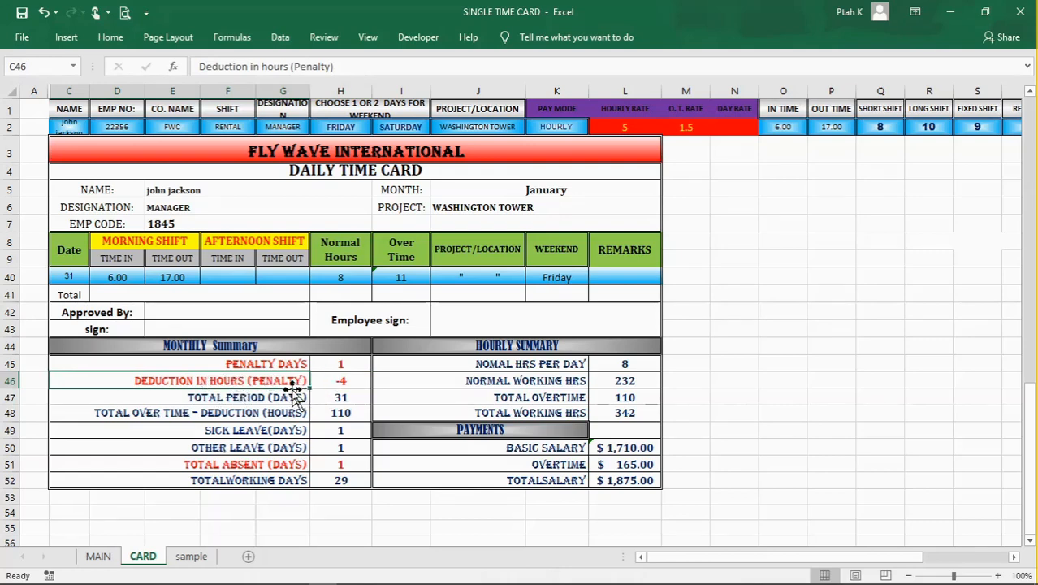
{"action": "left_click", "coordinate": [341, 379]}
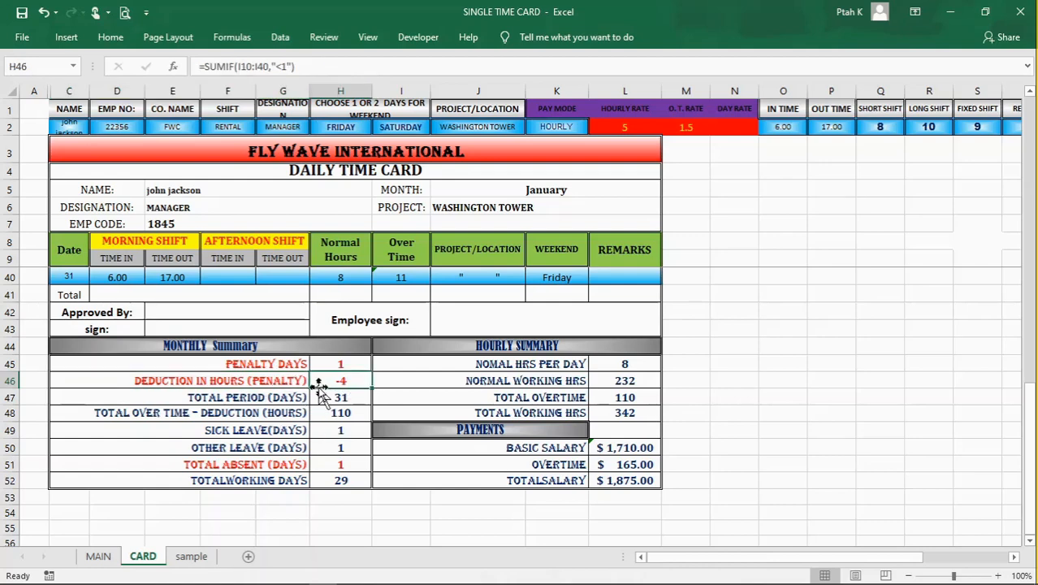
{"action": "left_click", "coordinate": [332, 363]}
{"action": "left_click", "coordinate": [315, 381]}
Step: Review the Monthly Summary formulas for total period, overtime less deduction, sick leave, other leave and absent days in H47:H51
{"action": "left_click", "coordinate": [331, 397]}
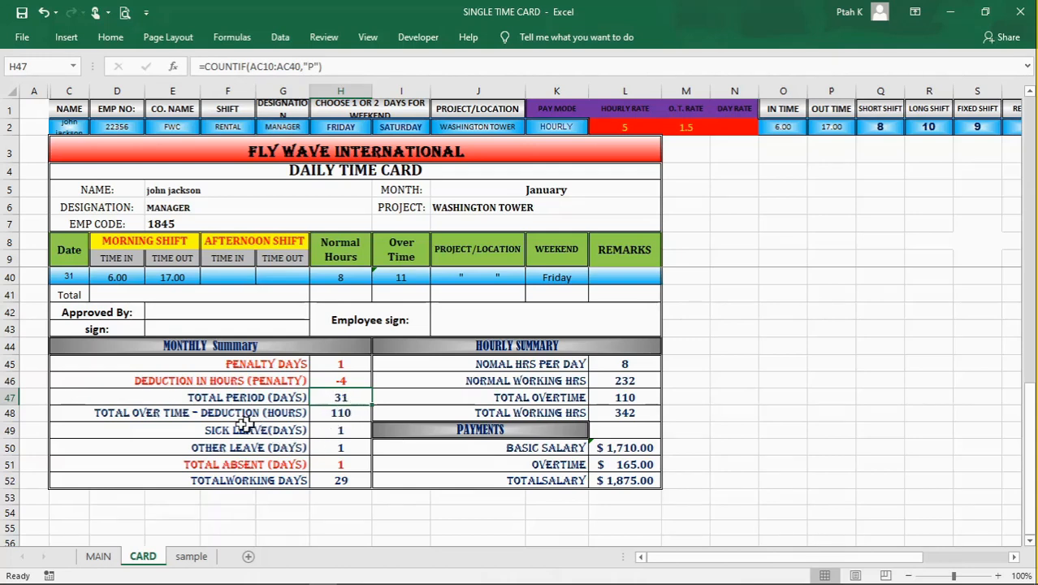
{"action": "left_click", "coordinate": [333, 416]}
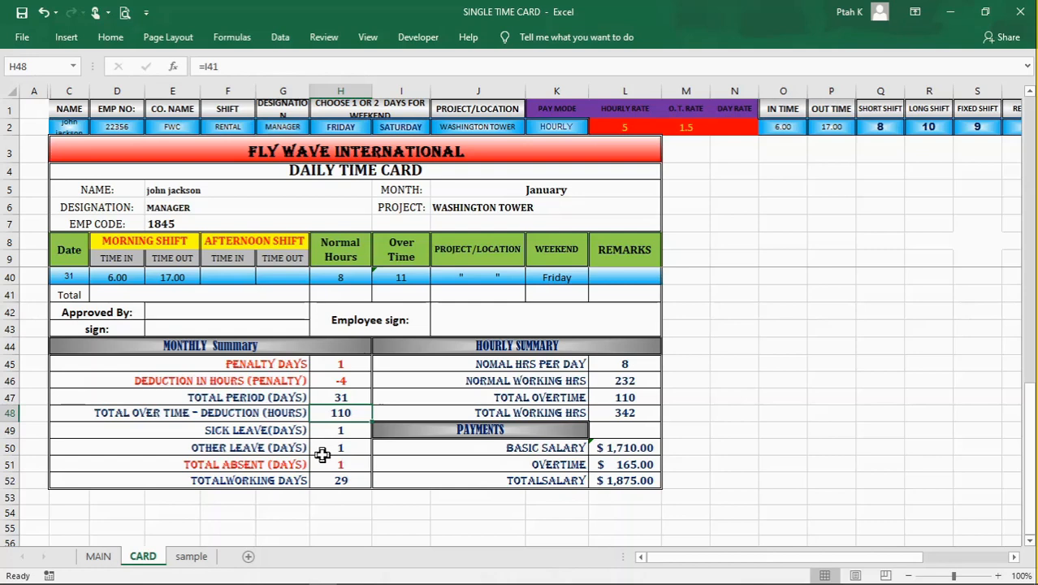
{"action": "left_click", "coordinate": [254, 437]}
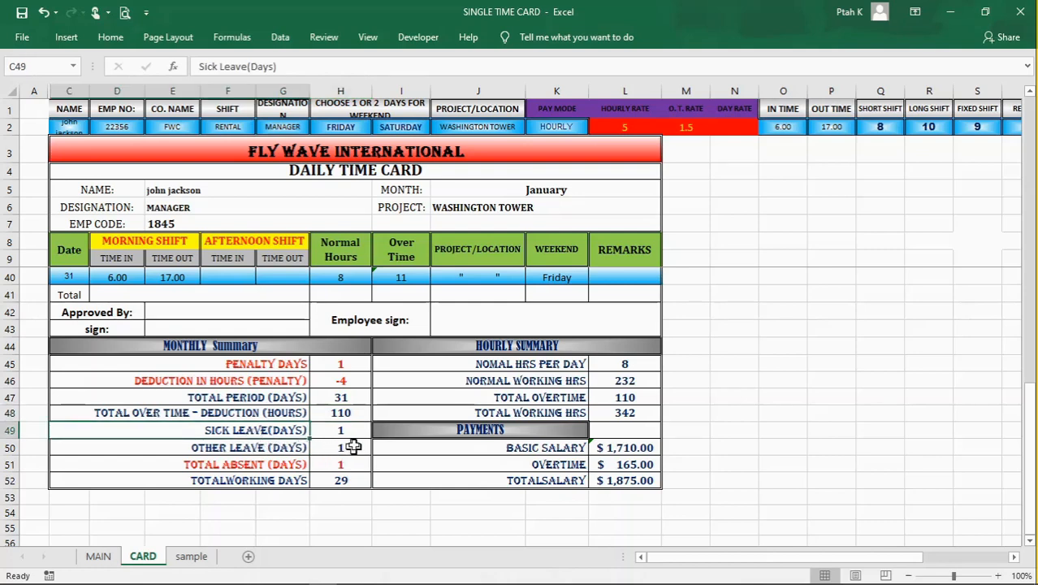
{"action": "left_click", "coordinate": [342, 432]}
{"action": "left_click", "coordinate": [341, 449]}
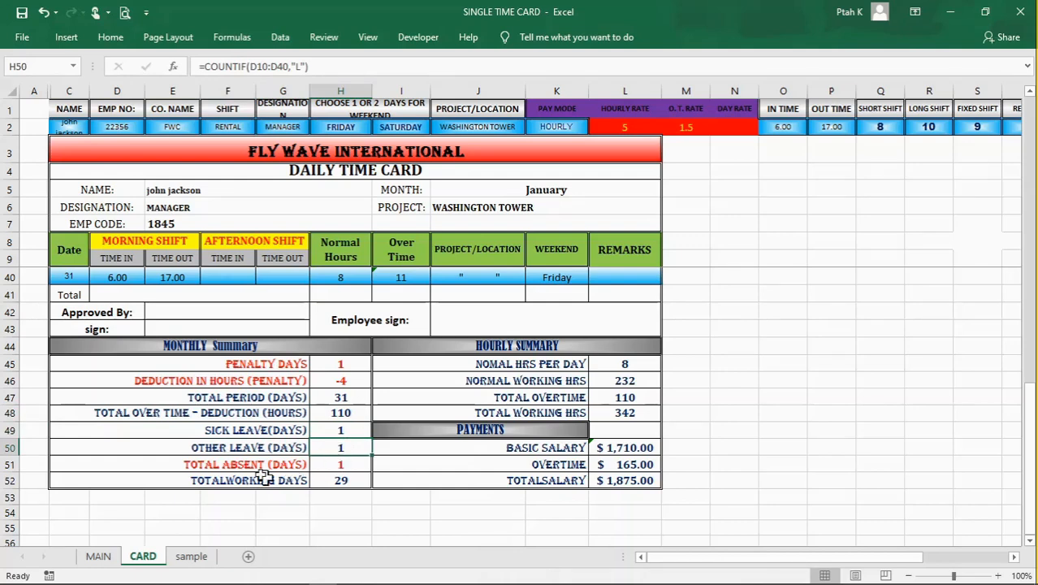
{"action": "left_click", "coordinate": [346, 467]}
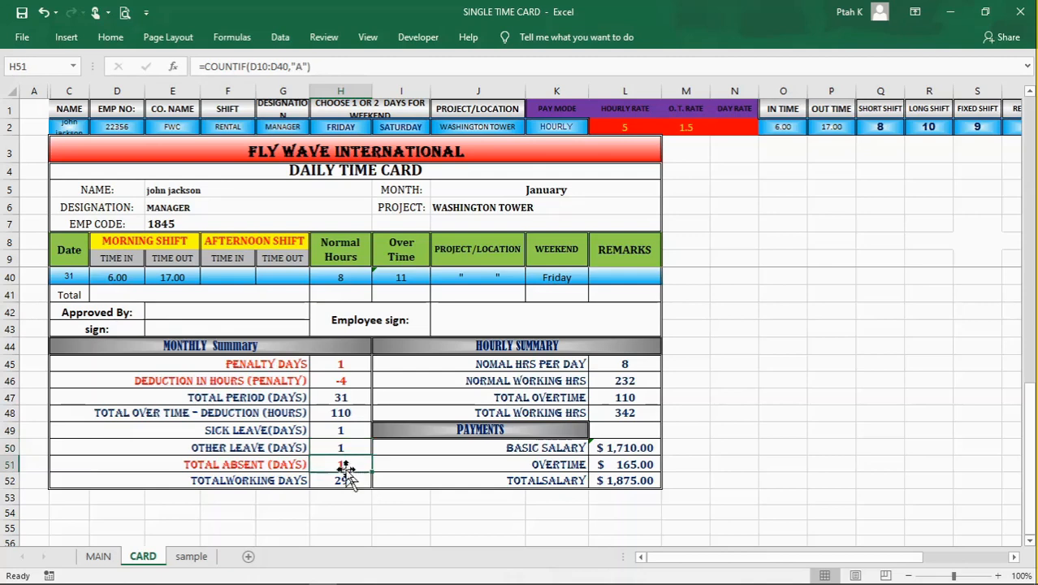
{"action": "scroll", "coordinate": [346, 470], "scroll_direction": "up", "scroll_amount": 8}
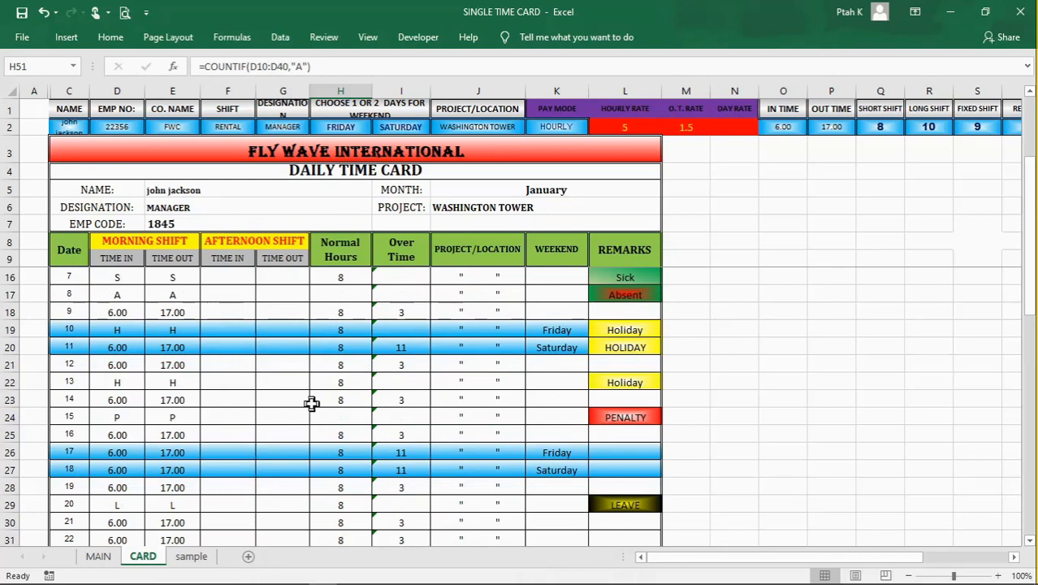
{"action": "scroll", "coordinate": [311, 404], "scroll_direction": "down", "scroll_amount": 4}
{"action": "scroll", "coordinate": [311, 404], "scroll_direction": "down", "scroll_amount": 4}
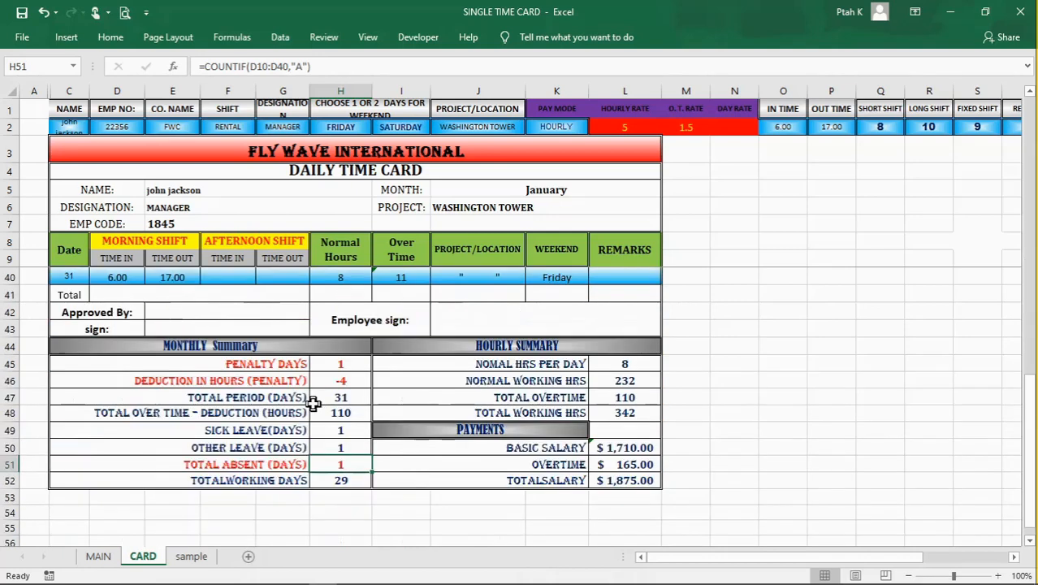
Step: Examine the Total Working Days formula in H52 and the absent and penalty day cells it subtracts
{"action": "left_click", "coordinate": [337, 480]}
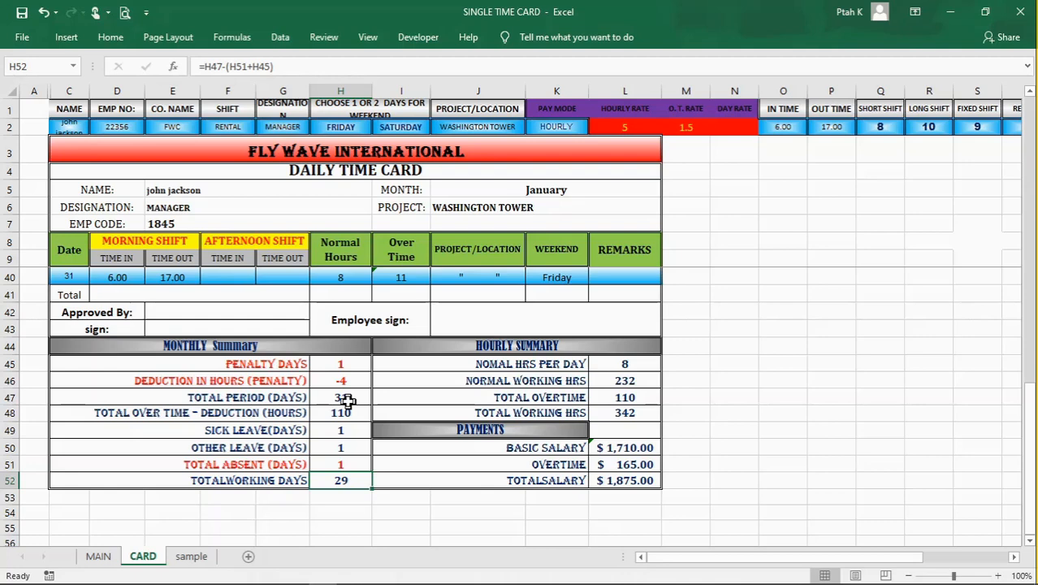
{"action": "left_click", "coordinate": [342, 465]}
{"action": "left_click", "coordinate": [342, 364]}
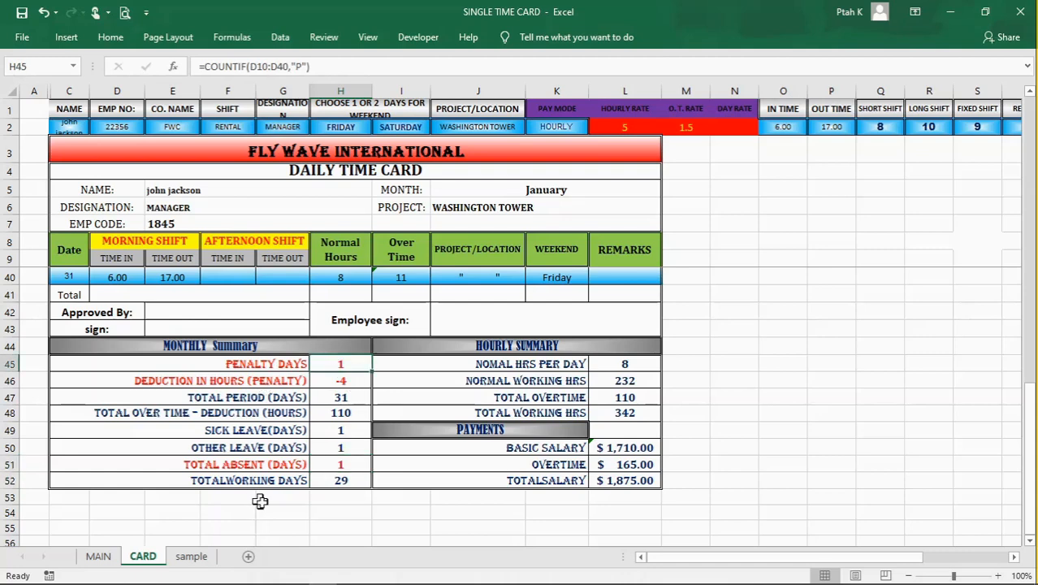
{"action": "left_click", "coordinate": [323, 481]}
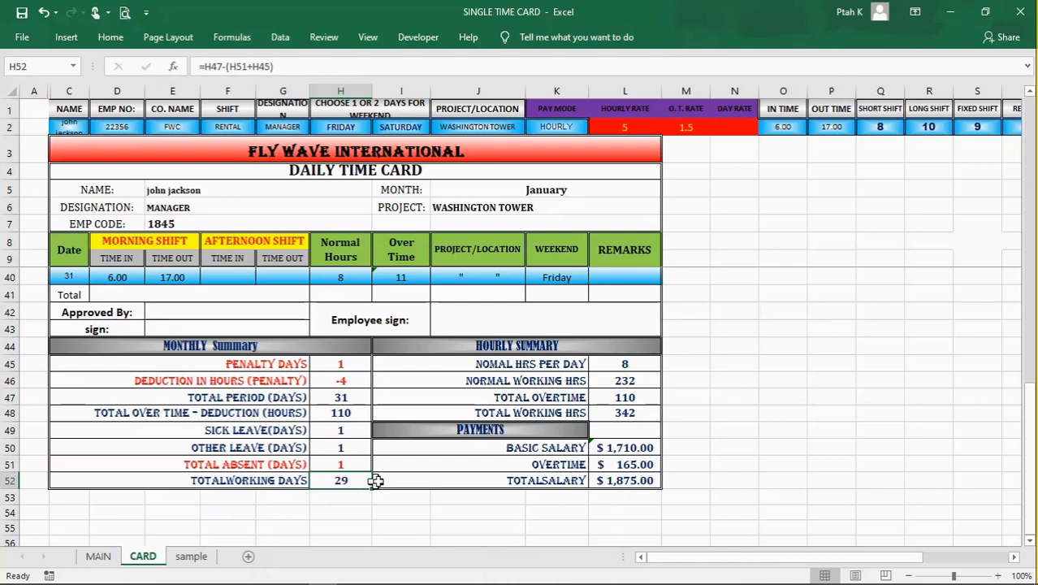
Step: Compare the Monthly Summary and Hourly Summary headings, and check the rental shift's hours in T2
{"action": "left_click", "coordinate": [536, 350]}
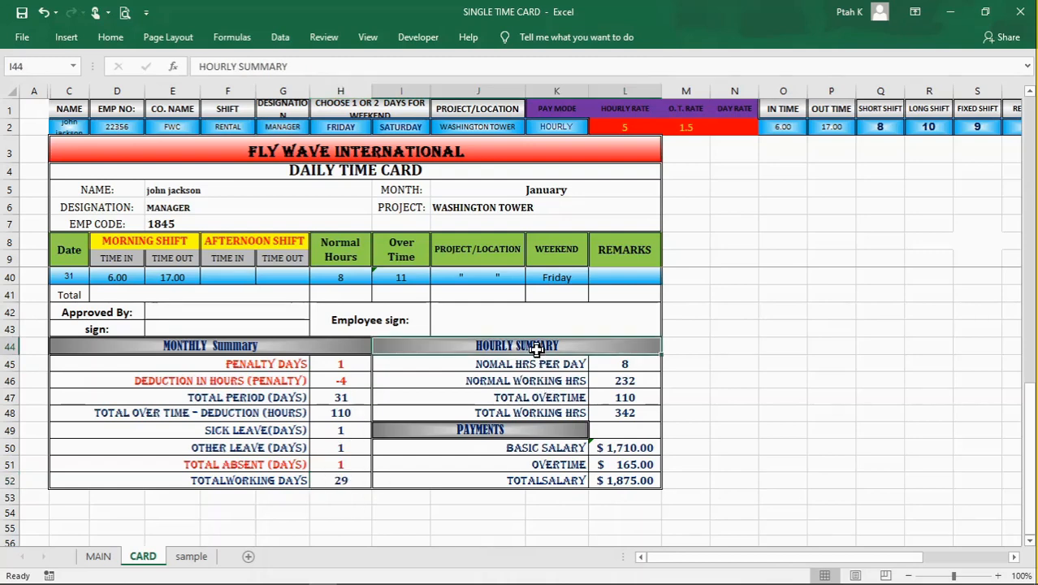
{"action": "left_click", "coordinate": [226, 347]}
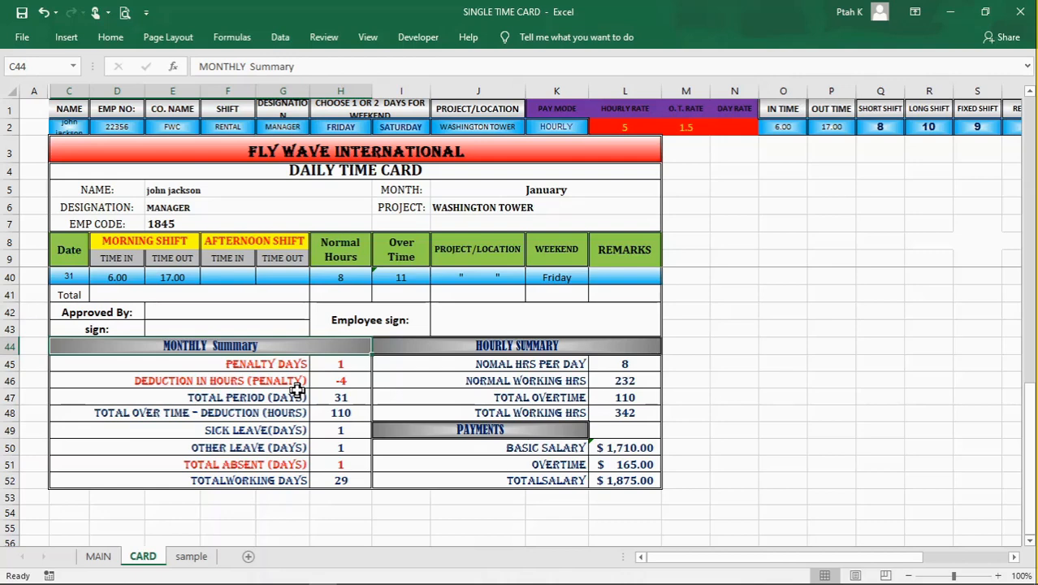
{"action": "left_click", "coordinate": [557, 349]}
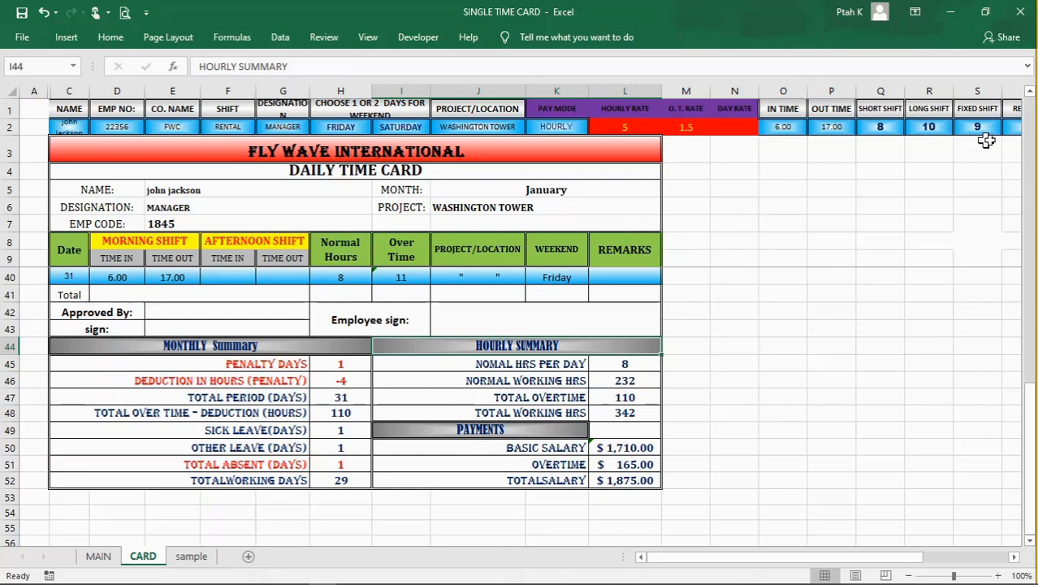
{"action": "left_click", "coordinate": [1009, 127]}
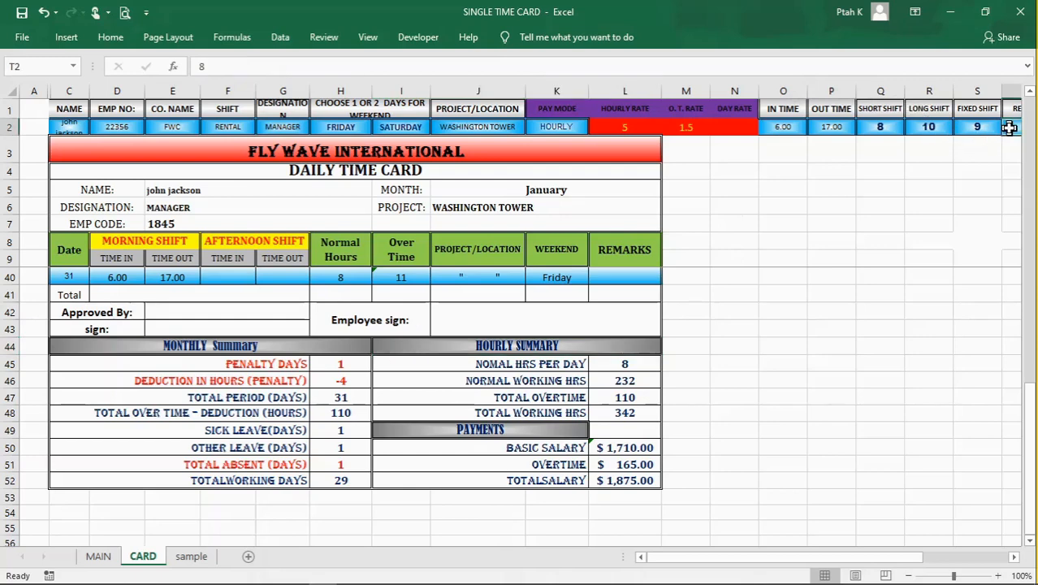
Step: Set the rental shift's hours in T2 to 10 and review the effect on the Hourly Summary
{"action": "type", "text": "10"}
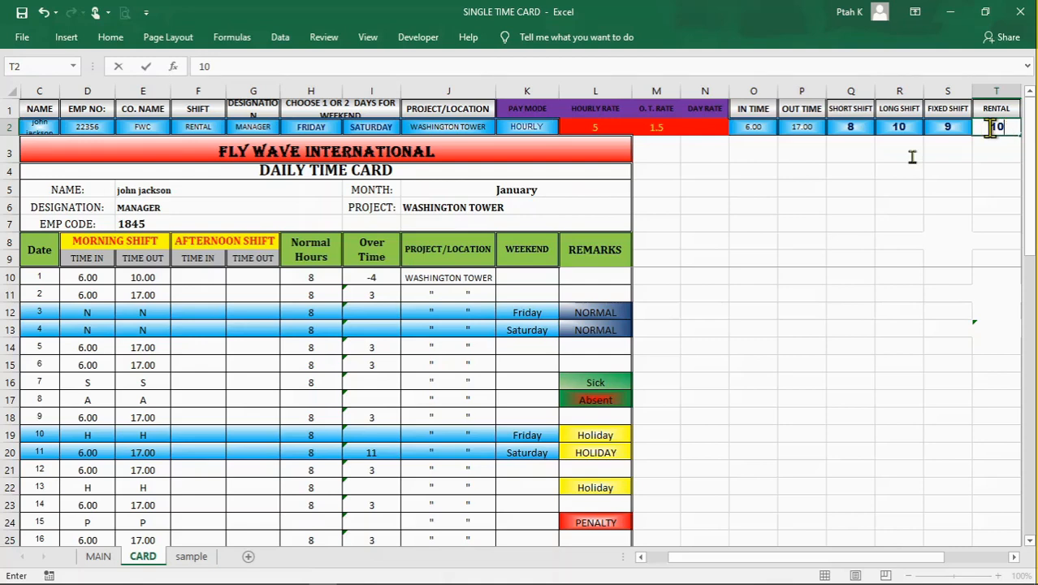
{"action": "key", "text": "Return"}
{"action": "scroll", "coordinate": [478, 365], "scroll_direction": "down", "scroll_amount": 10}
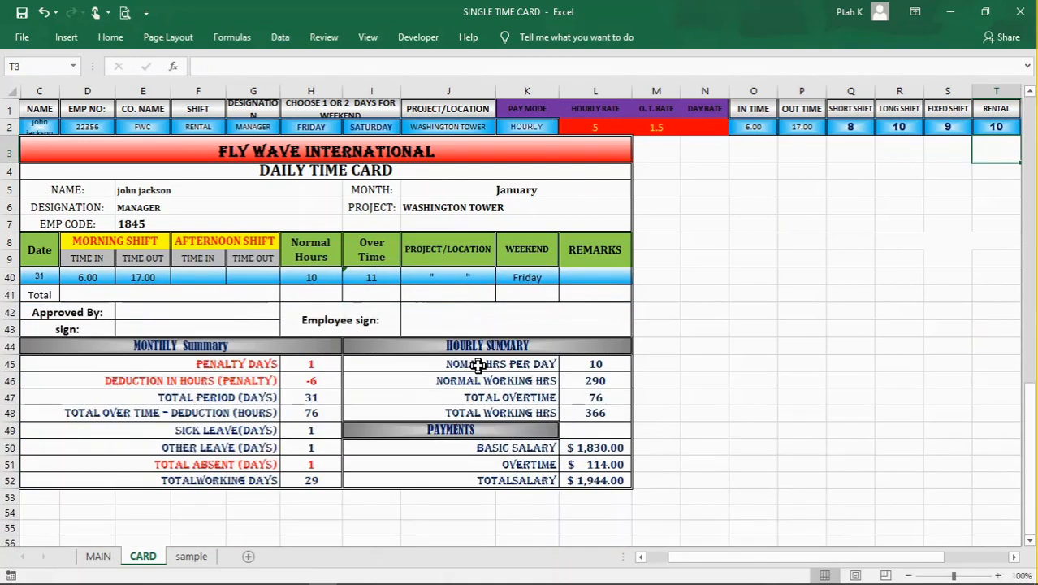
{"action": "scroll", "coordinate": [478, 366], "scroll_direction": "up", "scroll_amount": 3}
{"action": "scroll", "coordinate": [477, 366], "scroll_direction": "down", "scroll_amount": 1}
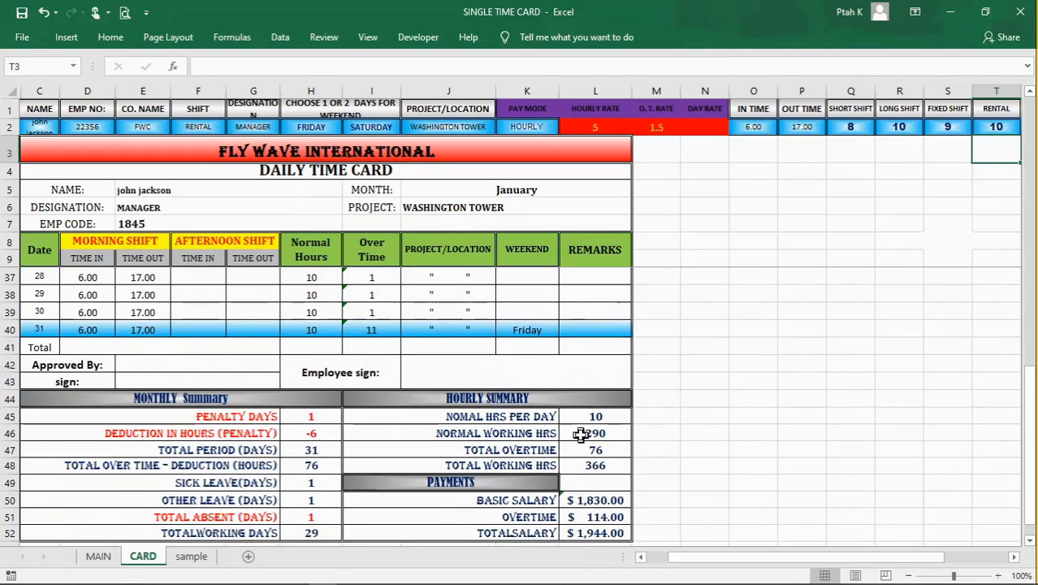
{"action": "scroll", "coordinate": [581, 435], "scroll_direction": "down", "scroll_amount": 1}
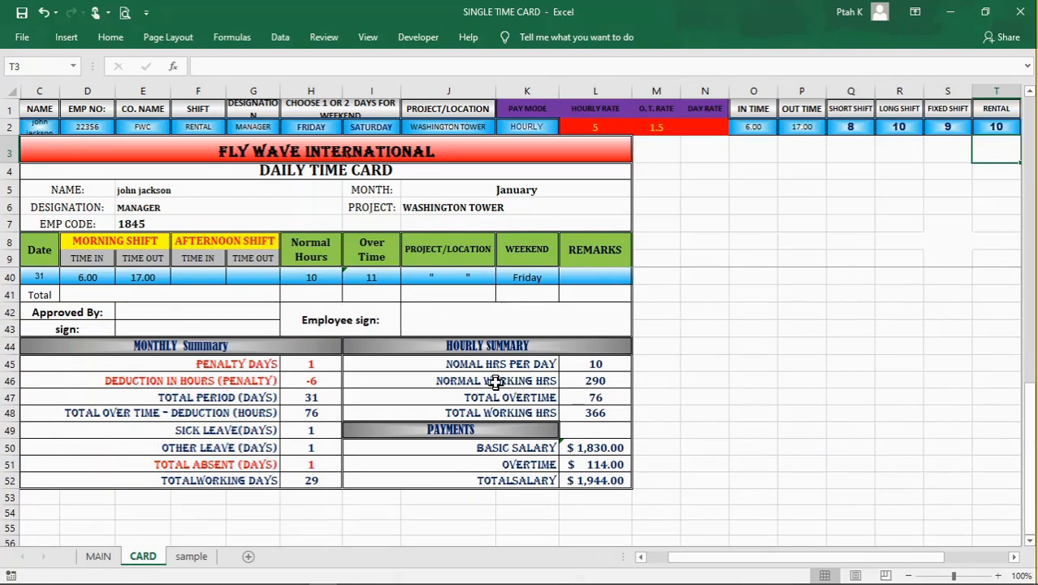
{"action": "left_click", "coordinate": [500, 347]}
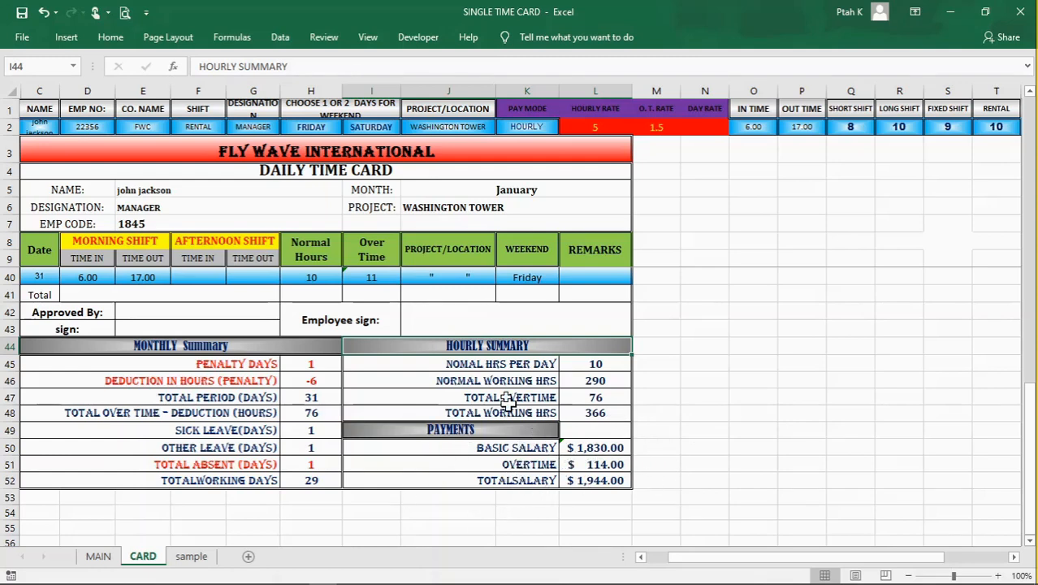
Step: Check the print preview of the time card, and return to the worksheet
{"action": "left_click", "coordinate": [743, 414]}
{"action": "left_click_drag", "start_coordinate": [1030, 427], "coordinate": [1037, 109]}
{"action": "left_click_drag", "start_coordinate": [816, 556], "coordinate": [731, 562]}
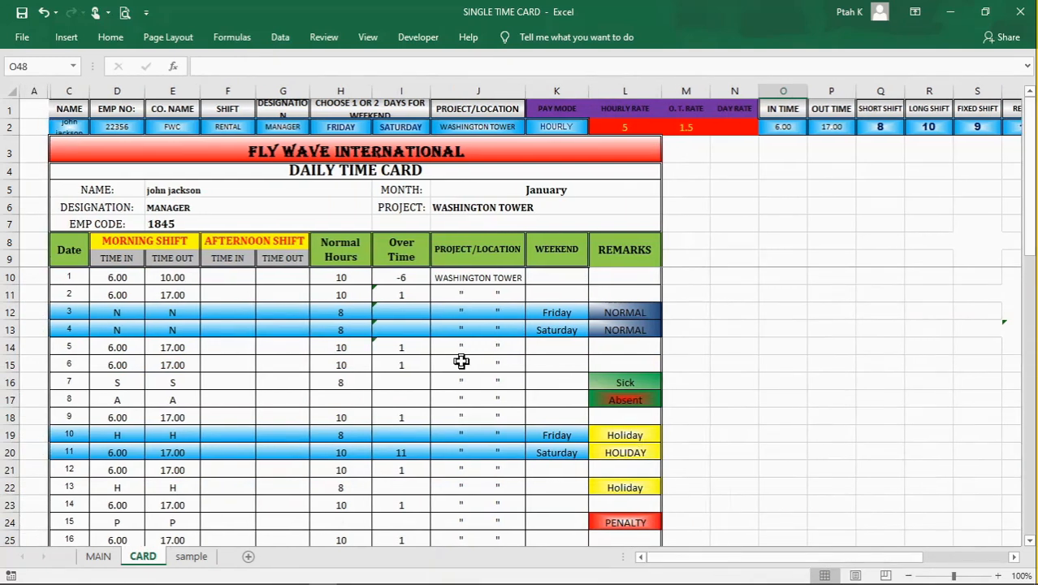
{"action": "key", "text": "ctrl+p"}
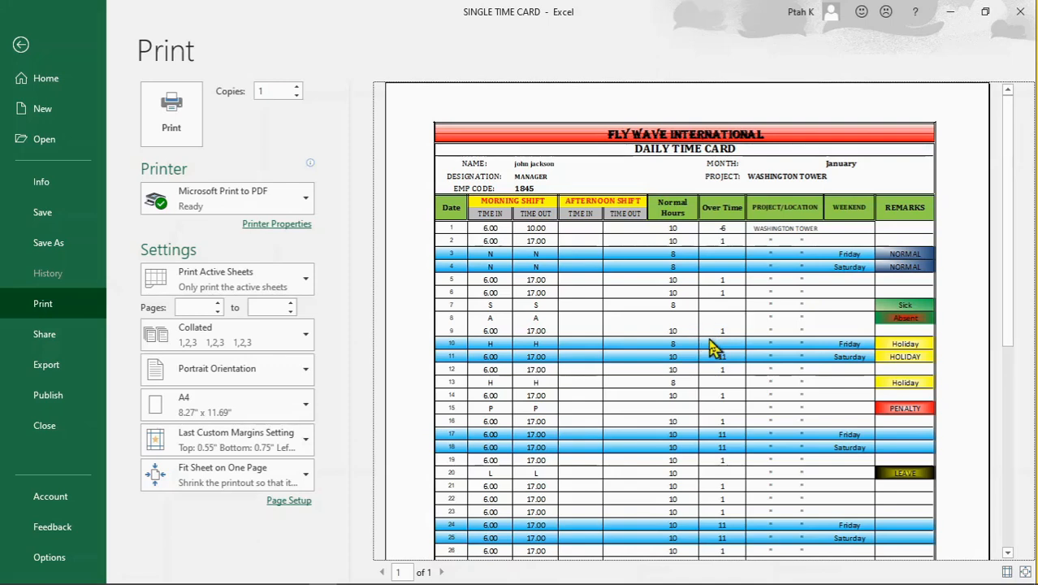
{"action": "scroll", "coordinate": [709, 345], "scroll_direction": "down", "scroll_amount": 1}
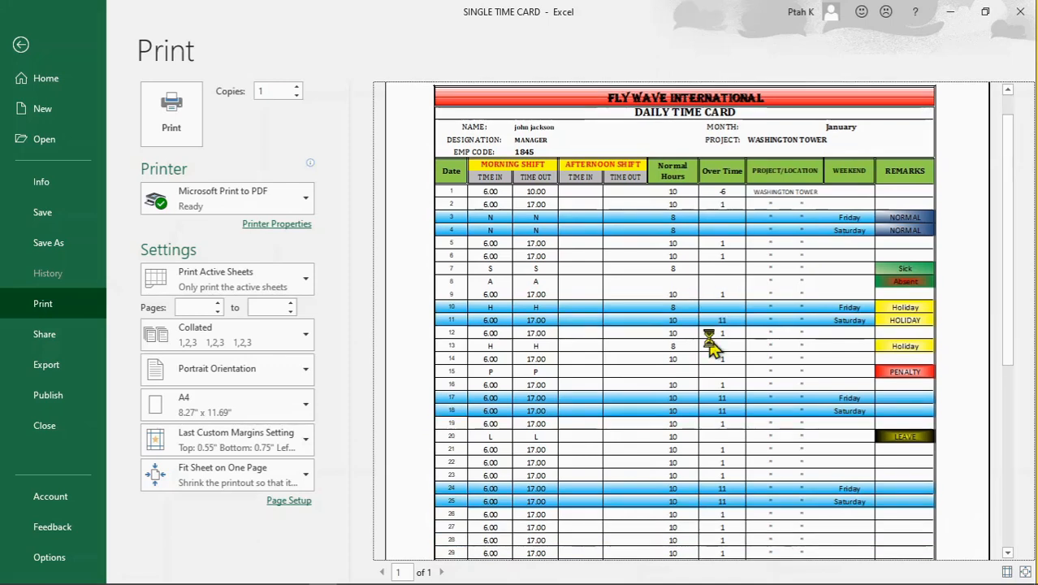
{"action": "left_click", "coordinate": [20, 46]}
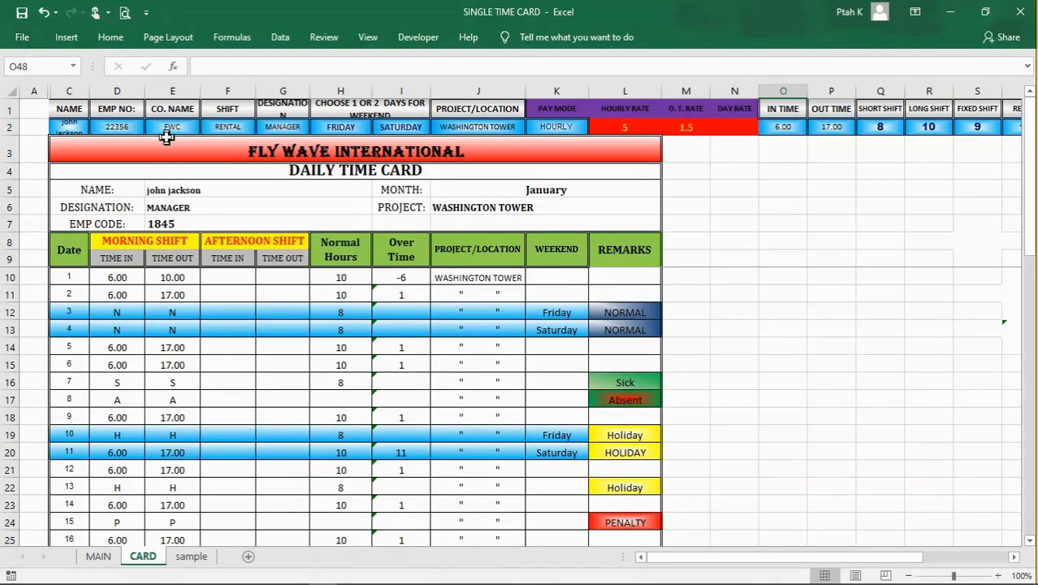
Step: Check the company title's formula in C3 and change the company name in E2 to SPM
{"action": "left_click", "coordinate": [222, 149]}
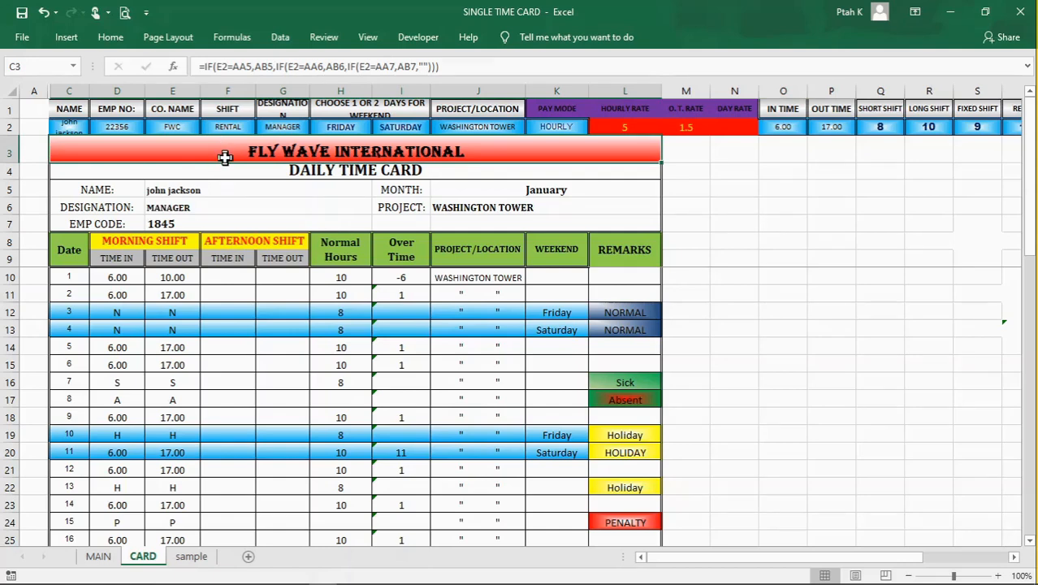
{"action": "left_click", "coordinate": [173, 126]}
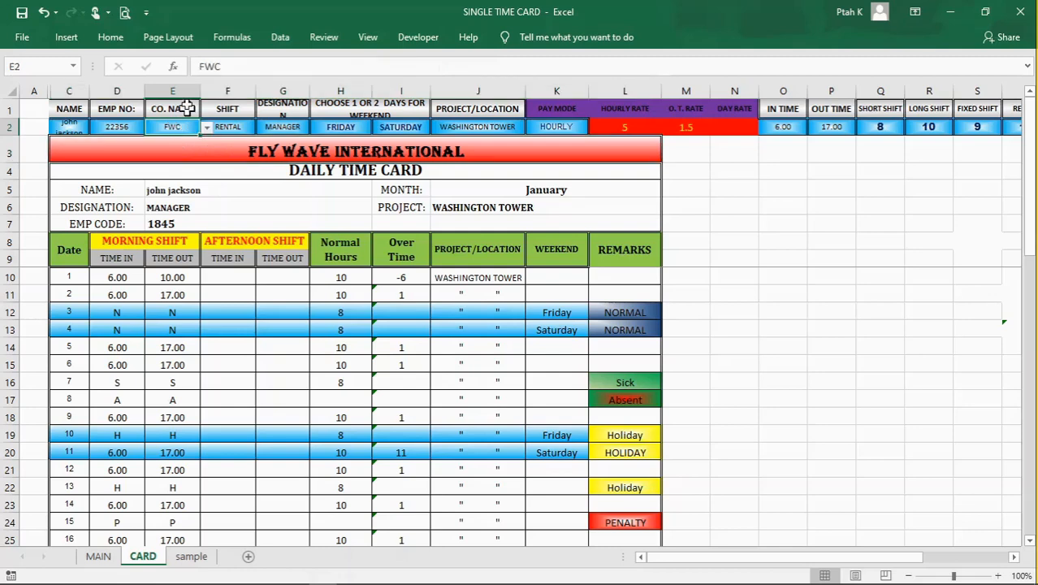
{"action": "left_click", "coordinate": [184, 103]}
{"action": "left_click", "coordinate": [176, 126]}
{"action": "left_click", "coordinate": [207, 130]}
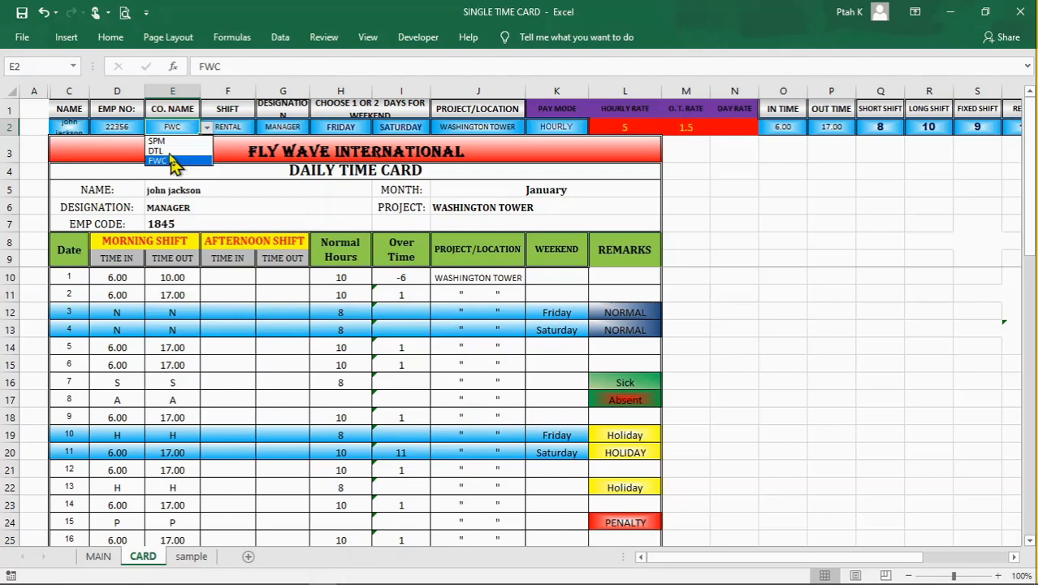
{"action": "left_click", "coordinate": [158, 140]}
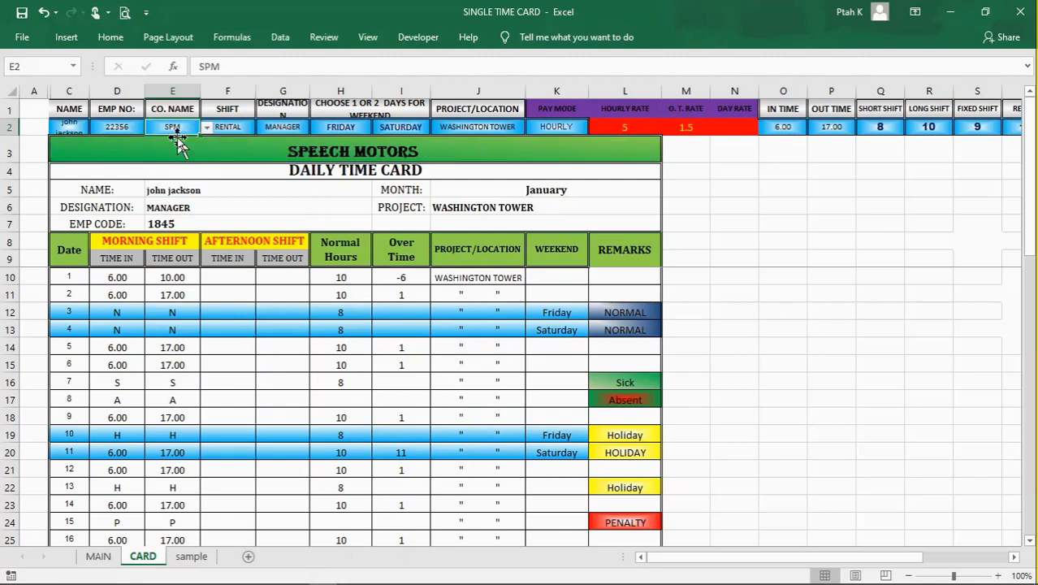
Step: Examine the formula in C3 that picks the company title from the code in E2
{"action": "left_click", "coordinate": [366, 151]}
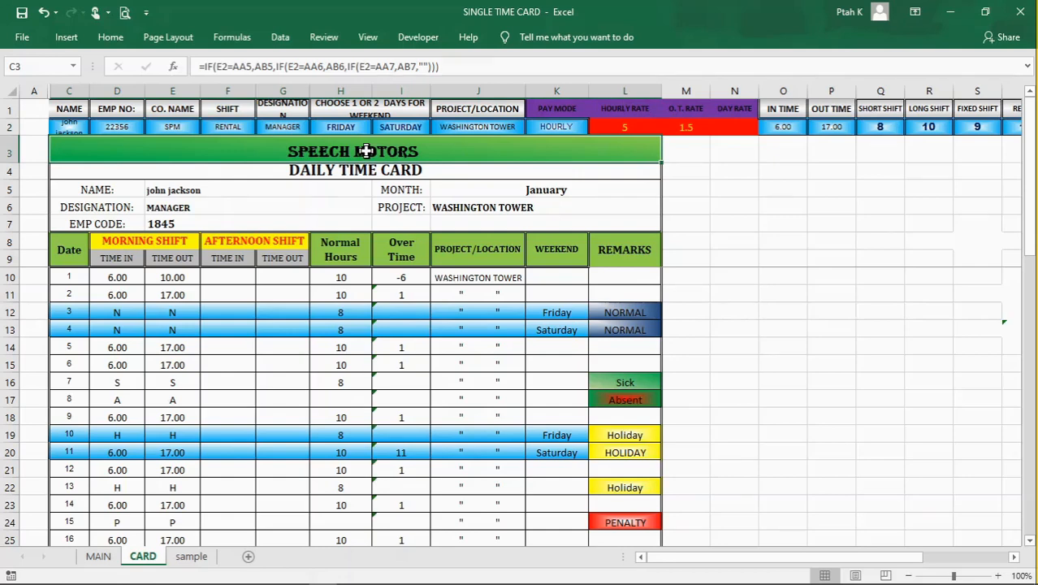
{"action": "left_click", "coordinate": [743, 213]}
{"action": "left_click", "coordinate": [772, 255]}
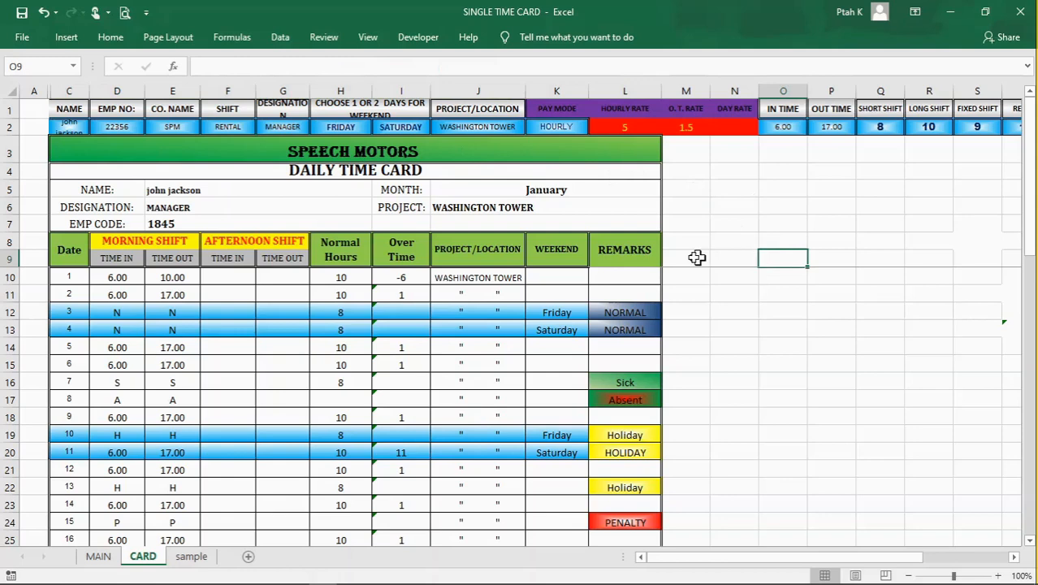
{"action": "left_click", "coordinate": [504, 153]}
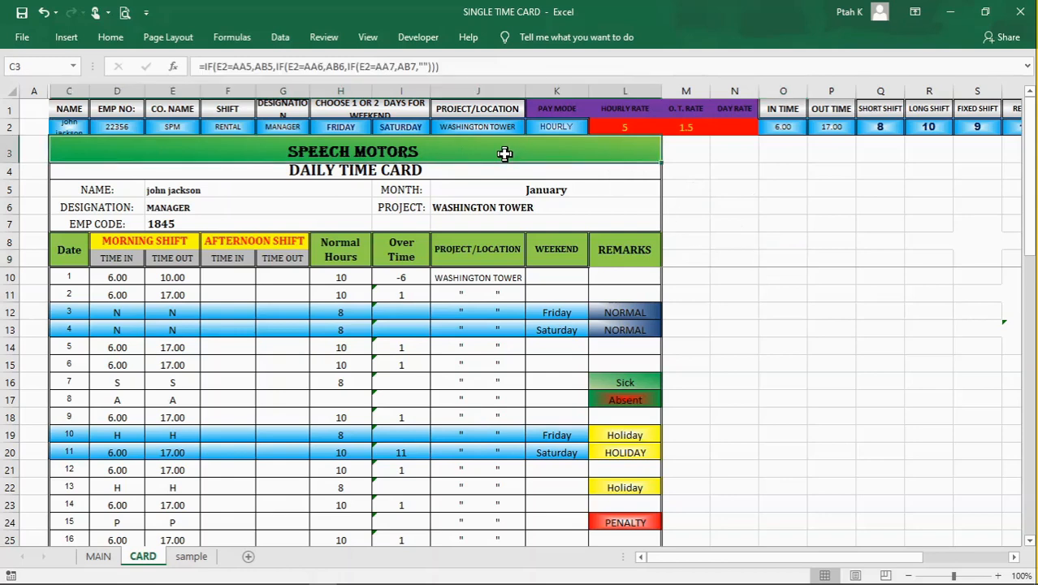
{"action": "left_click", "coordinate": [793, 222]}
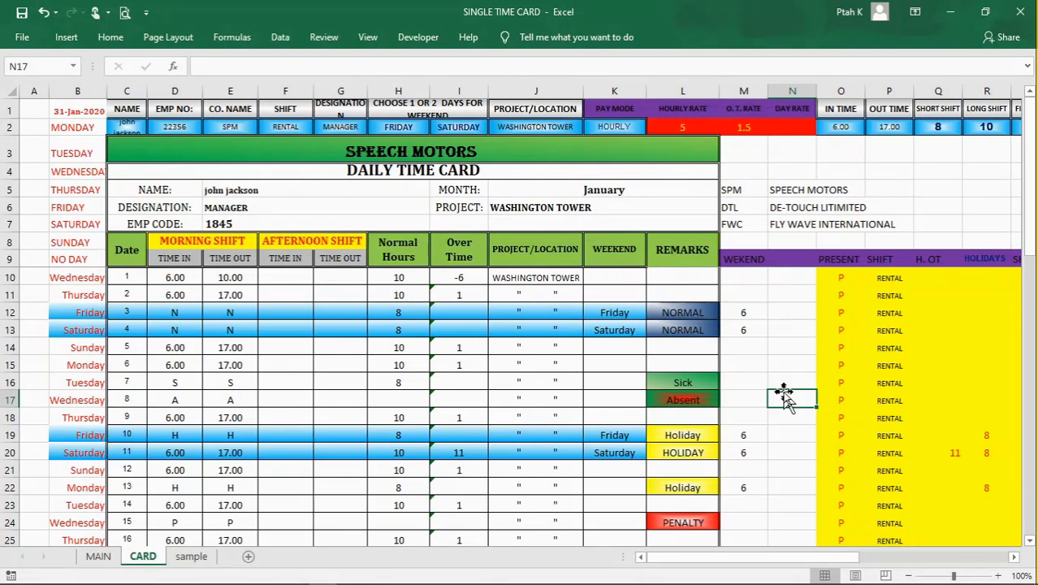
{"action": "left_click", "coordinate": [809, 294]}
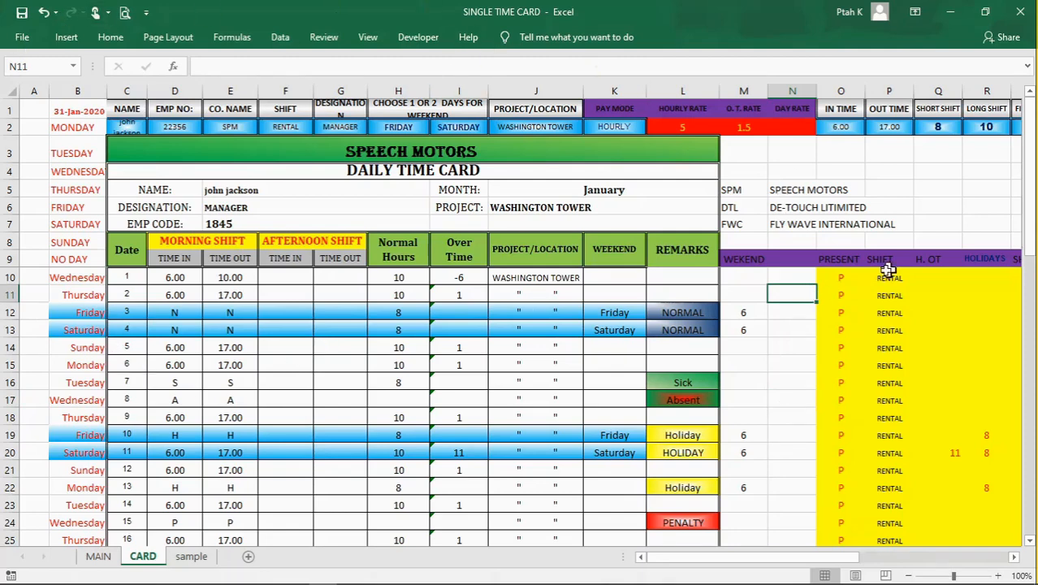
{"action": "left_click", "coordinate": [788, 354]}
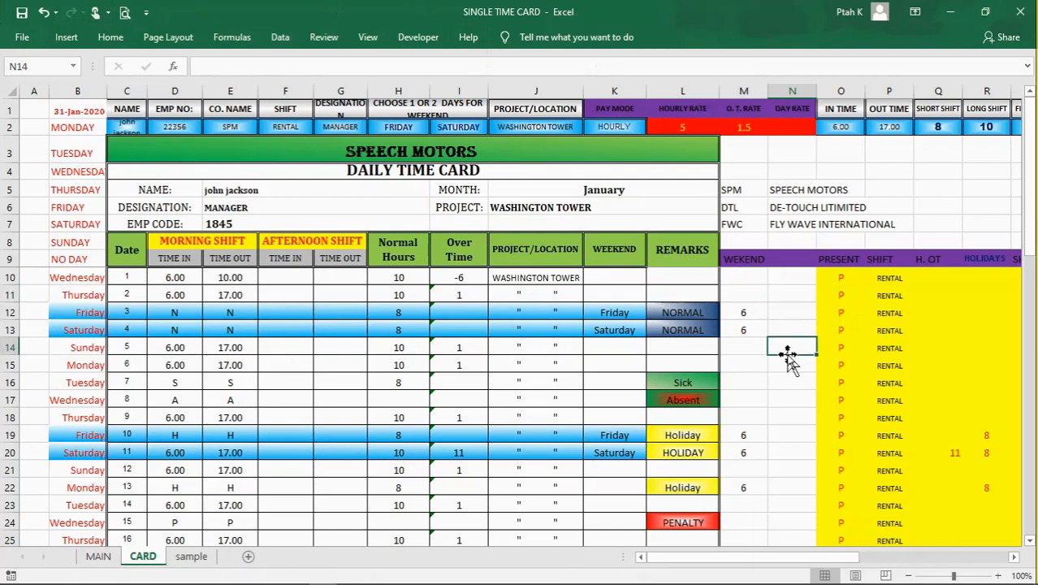
{"action": "left_click", "coordinate": [779, 315]}
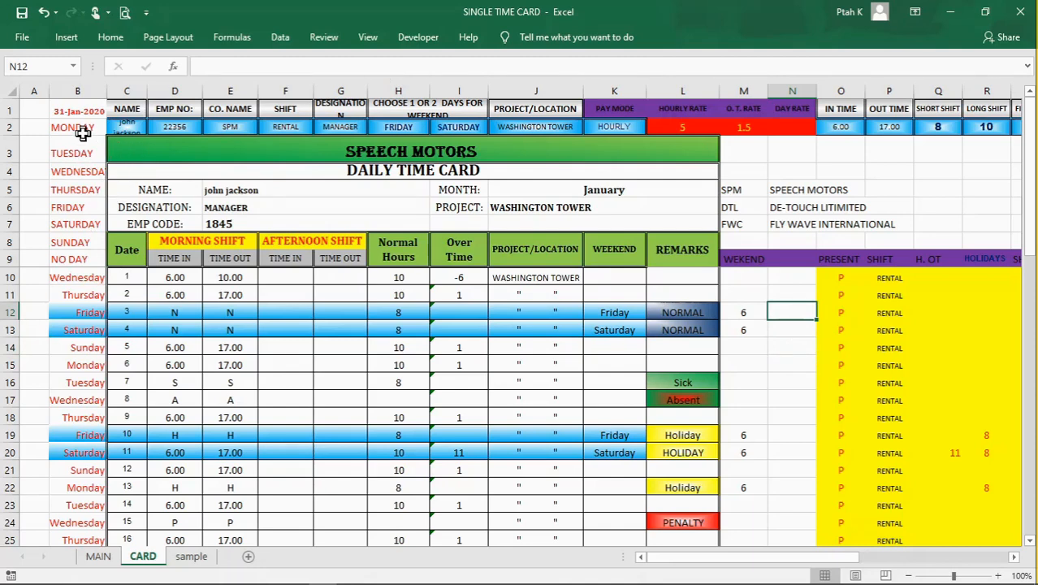
Step: Examine helper column B, including its weekday list and the day-name formulas beside the dates
{"action": "left_click", "coordinate": [89, 91]}
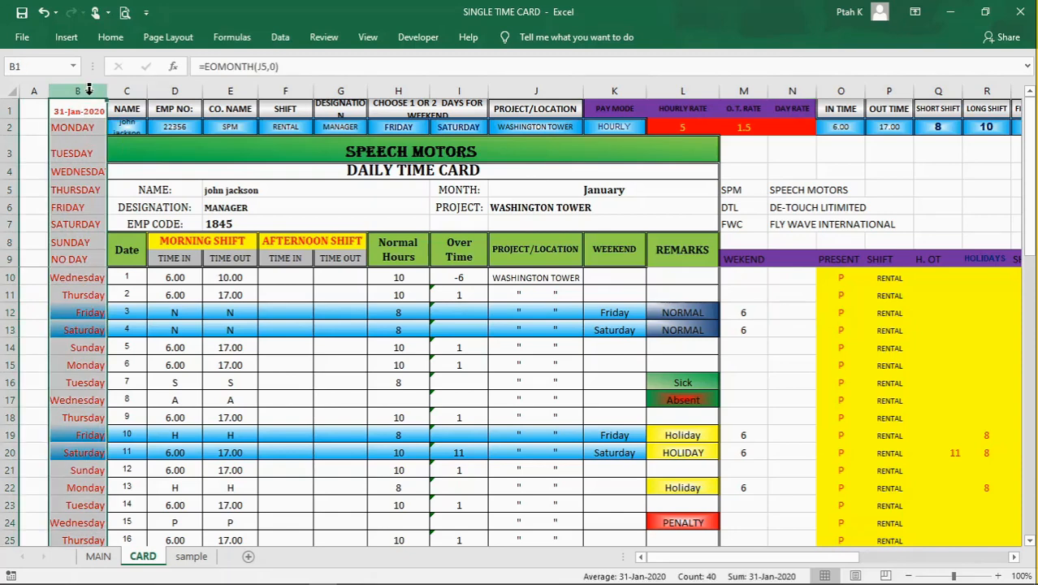
{"action": "left_click", "coordinate": [87, 154]}
{"action": "left_click", "coordinate": [86, 277]}
{"action": "left_click", "coordinate": [72, 371]}
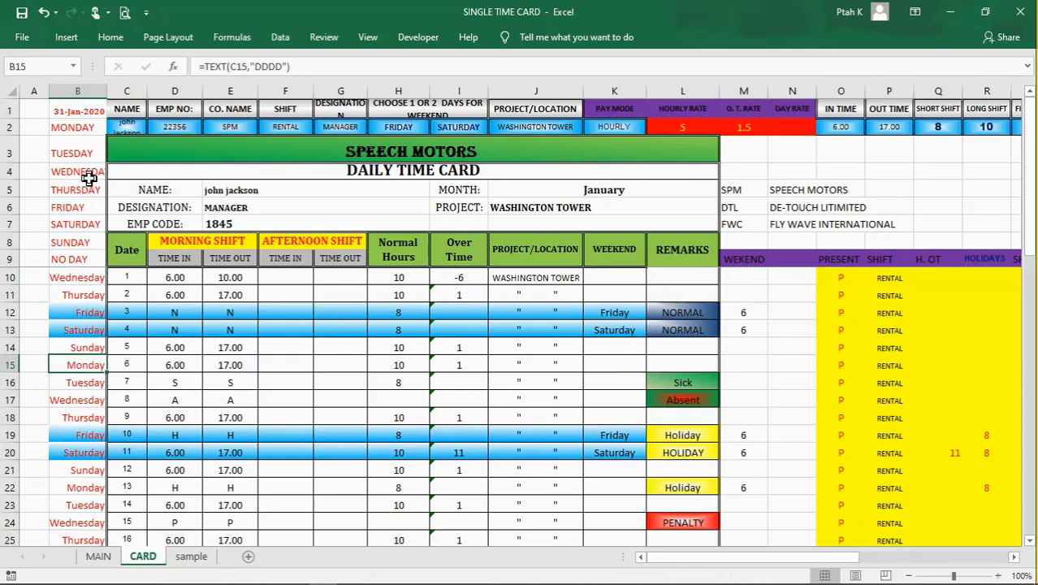
{"action": "left_click", "coordinate": [80, 154]}
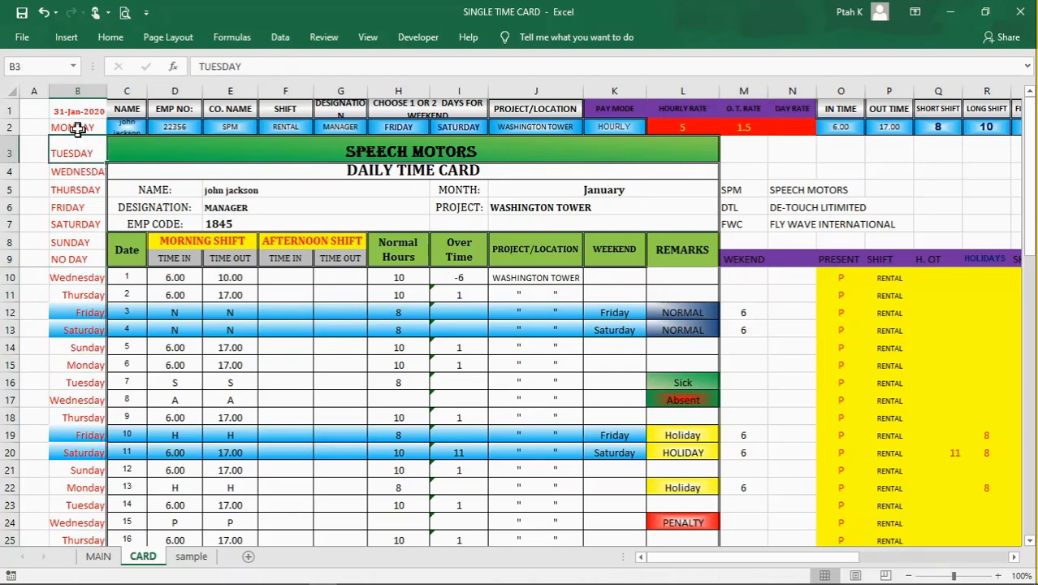
{"action": "left_click", "coordinate": [77, 129]}
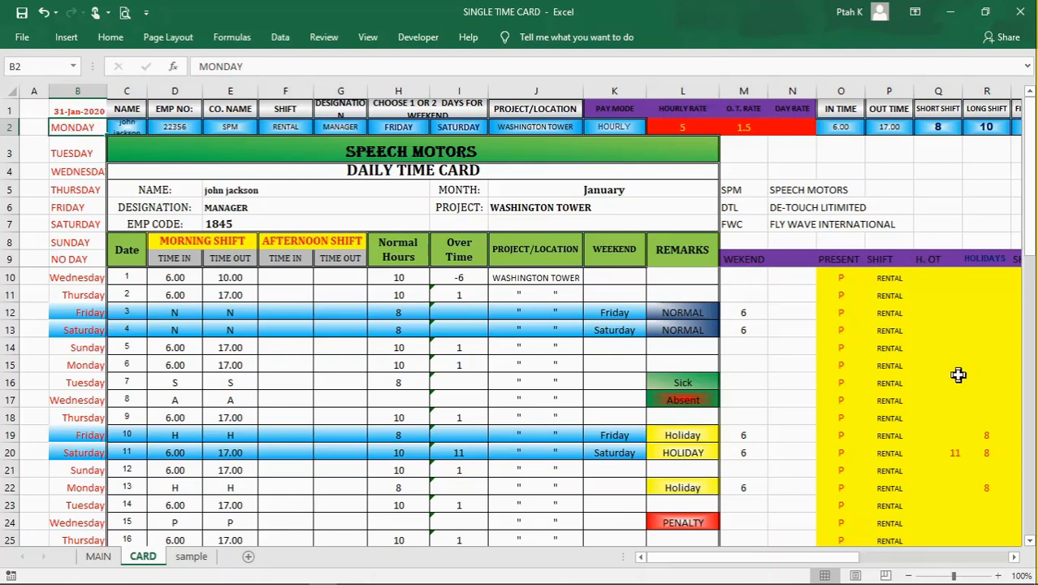
Step: Highlight the helper area from M5 to S40 with the company codes and the weekend, shift and holiday columns, and look it over
{"action": "left_click", "coordinate": [762, 254]}
{"action": "left_click_drag", "start_coordinate": [732, 193], "coordinate": [818, 352]}
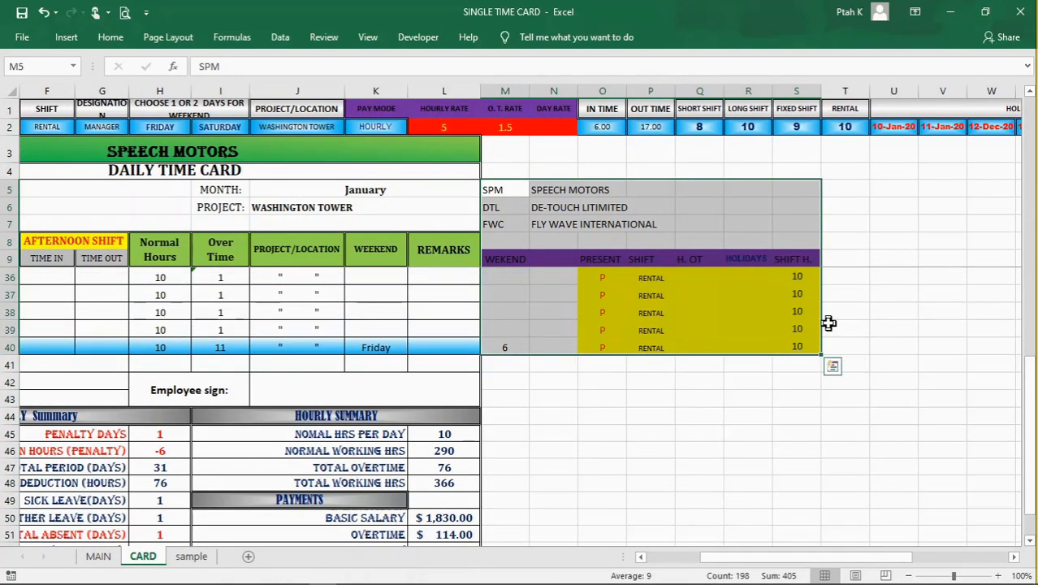
{"action": "left_click", "coordinate": [873, 396]}
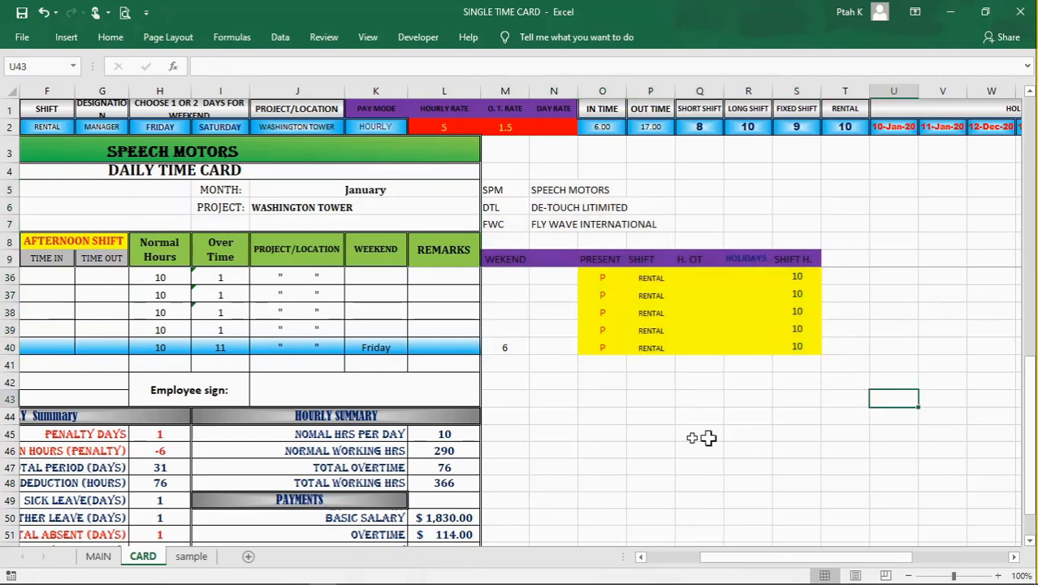
{"action": "left_click_drag", "start_coordinate": [768, 560], "coordinate": [714, 561]}
{"action": "scroll", "coordinate": [797, 446], "scroll_direction": "up", "scroll_amount": 4}
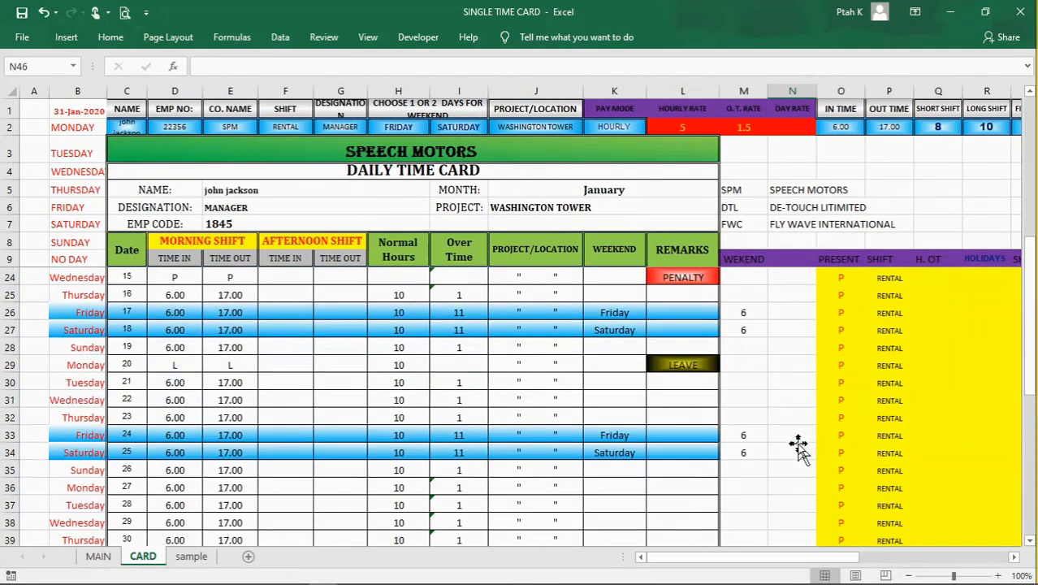
{"action": "scroll", "coordinate": [797, 446], "scroll_direction": "up", "scroll_amount": 5}
{"action": "left_click", "coordinate": [772, 364]}
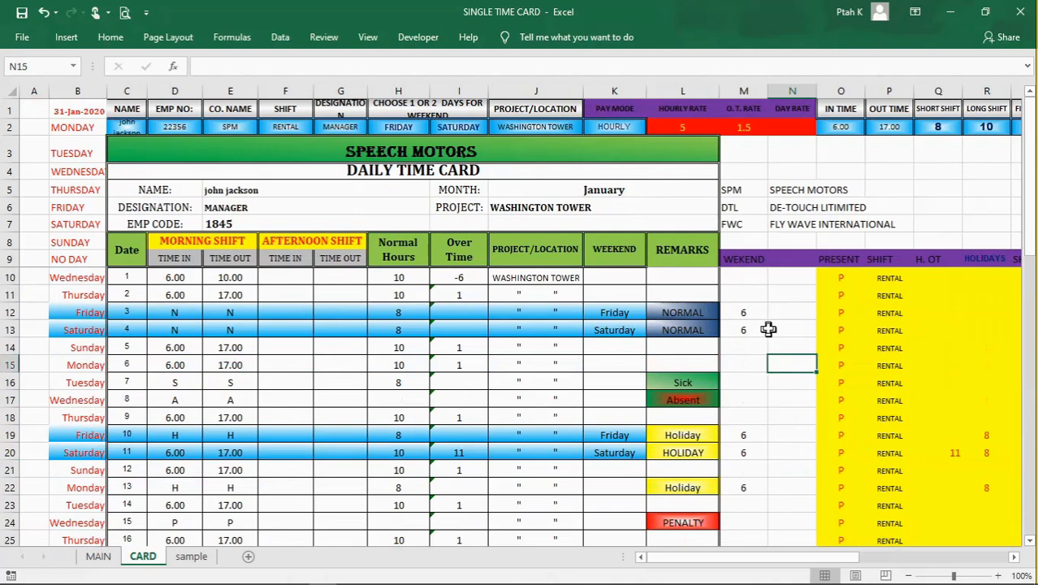
{"action": "left_click", "coordinate": [774, 311]}
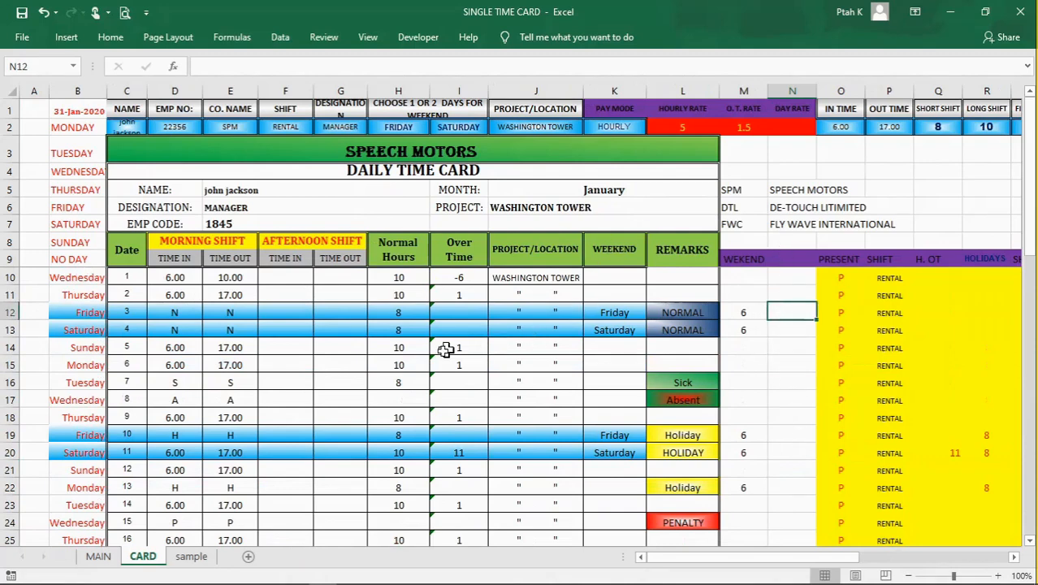
{"action": "left_click", "coordinate": [362, 394]}
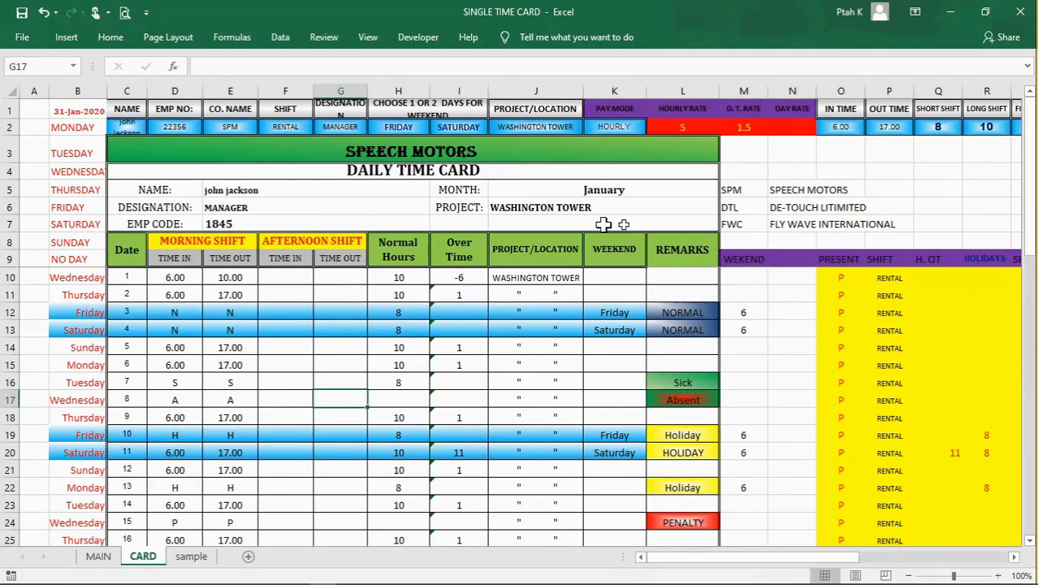
Step: Review the company codes in M5:M7 against their full names in column N, and highlight header row 1
{"action": "left_click", "coordinate": [745, 188]}
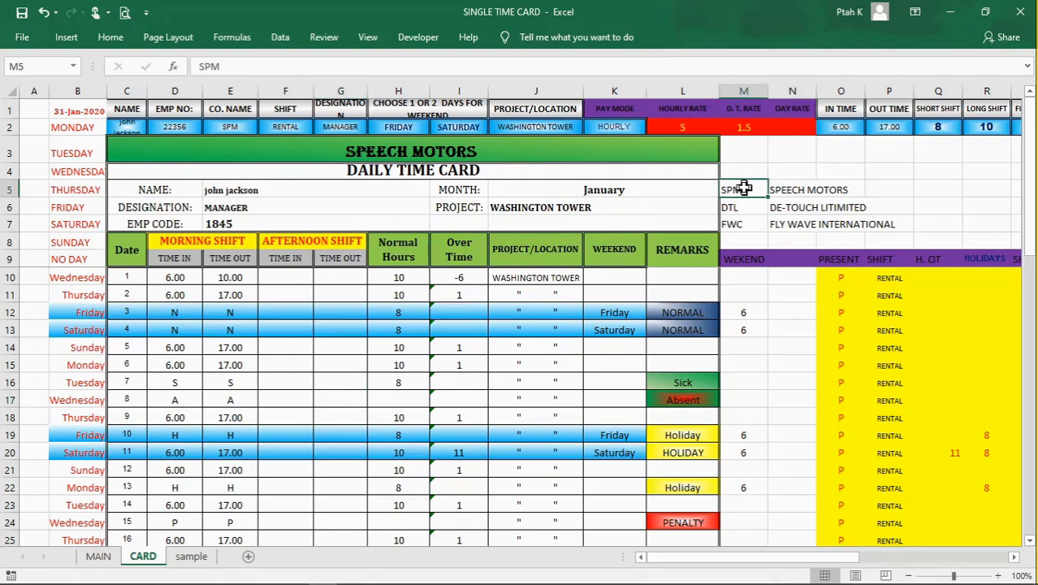
{"action": "left_click", "coordinate": [741, 209]}
{"action": "left_click", "coordinate": [741, 226]}
{"action": "left_click", "coordinate": [743, 190]}
{"action": "left_click", "coordinate": [793, 191]}
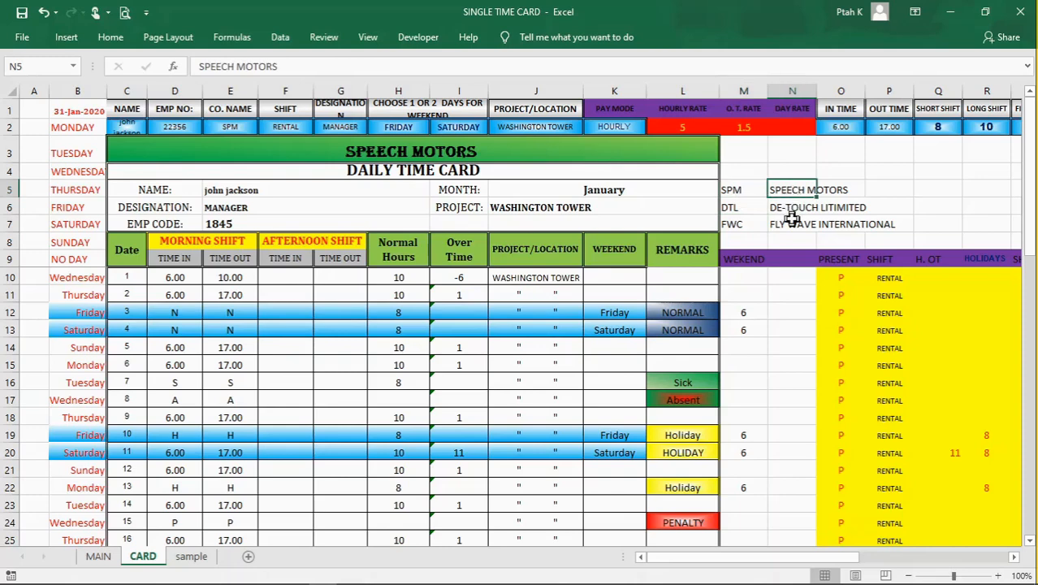
{"action": "left_click", "coordinate": [790, 210]}
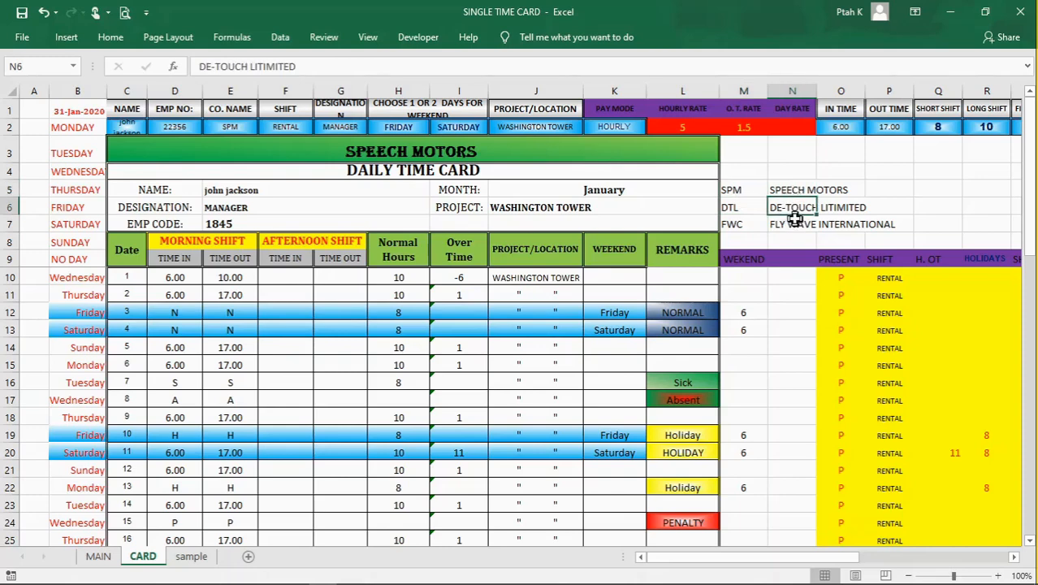
{"action": "left_click", "coordinate": [939, 210]}
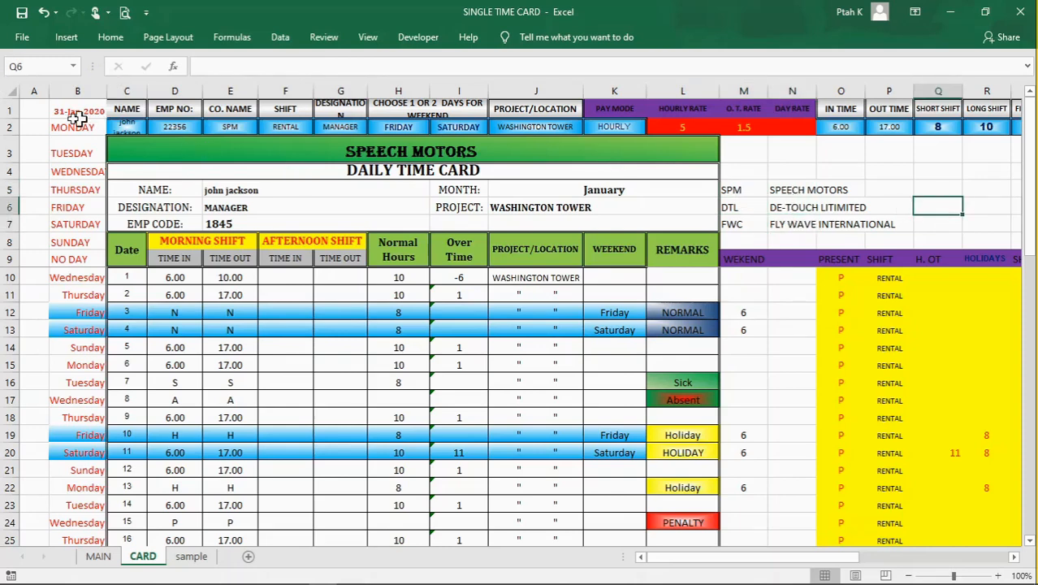
{"action": "left_click", "coordinate": [6, 108]}
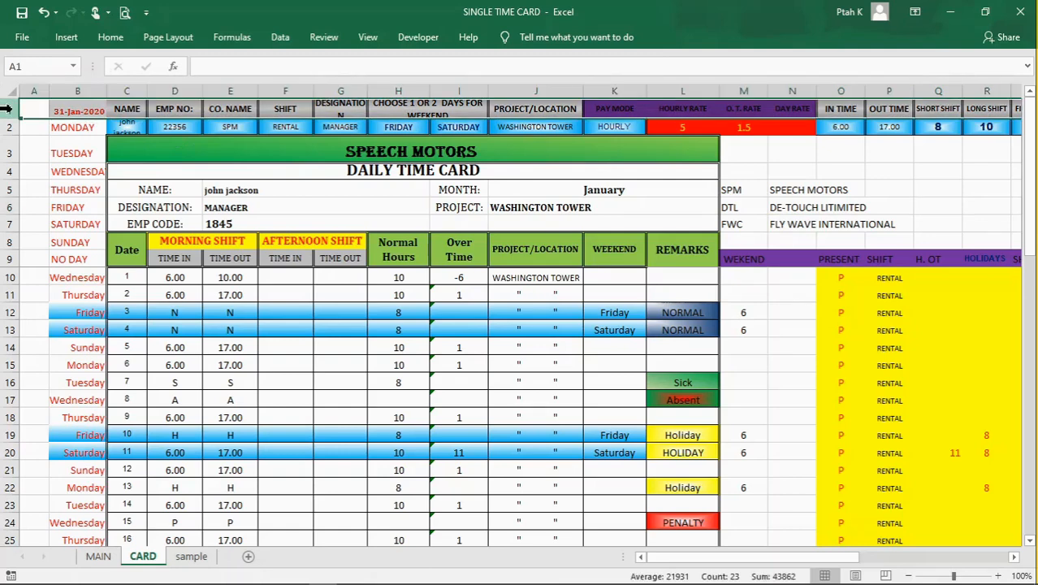
Step: Review the row 1 headings against their row 2 entries, including the company code in E2 and the shift options in F2
{"action": "left_click", "coordinate": [163, 111]}
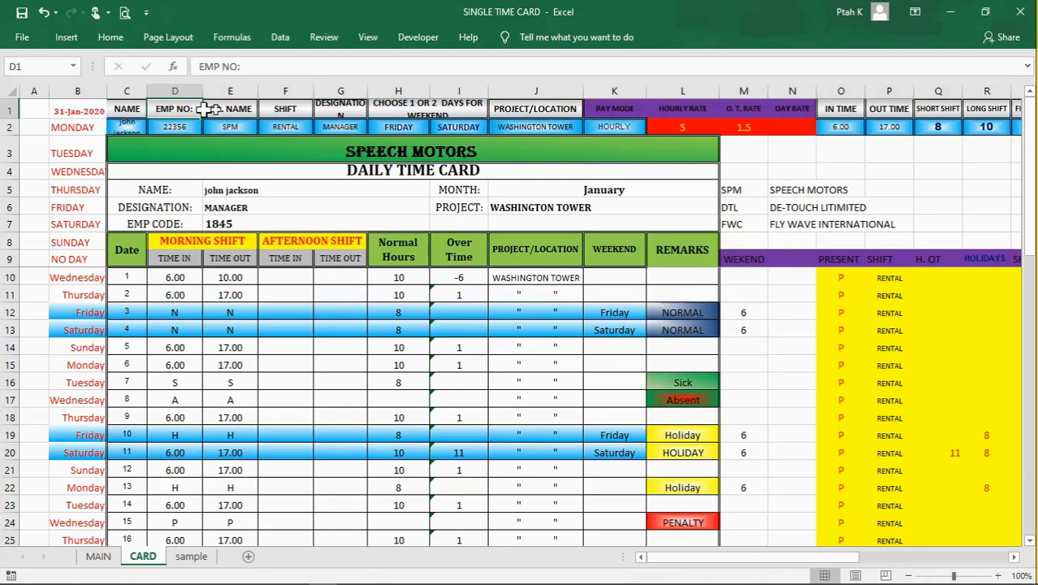
{"action": "left_click", "coordinate": [233, 110]}
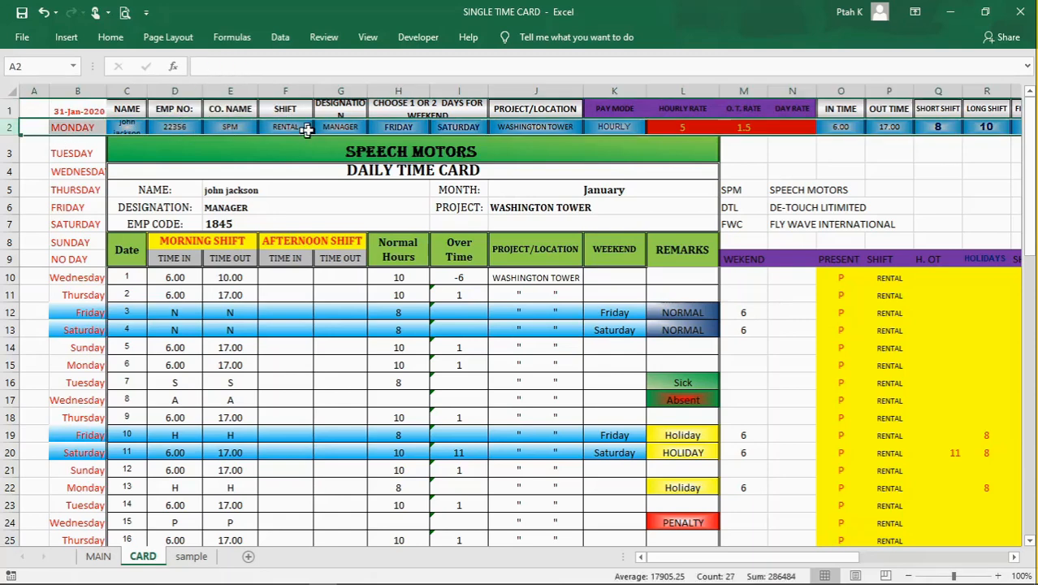
{"action": "left_click", "coordinate": [221, 128]}
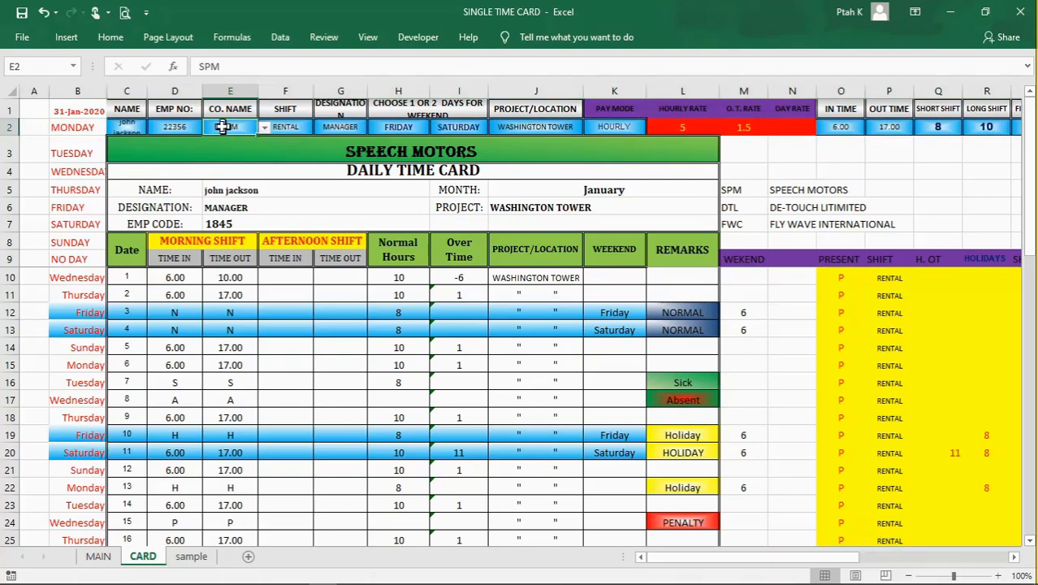
{"action": "left_click", "coordinate": [299, 128]}
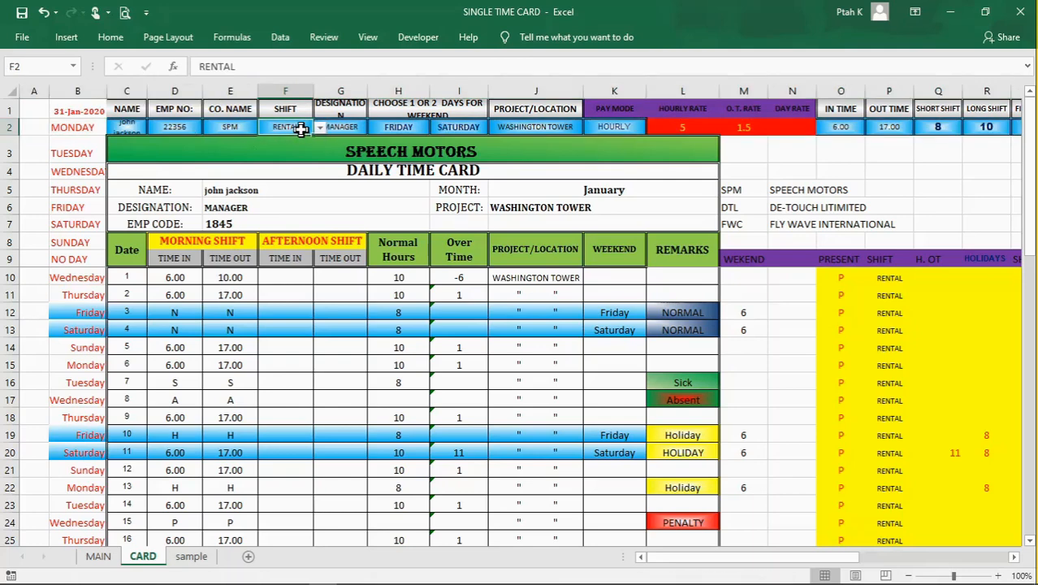
{"action": "left_click", "coordinate": [237, 130]}
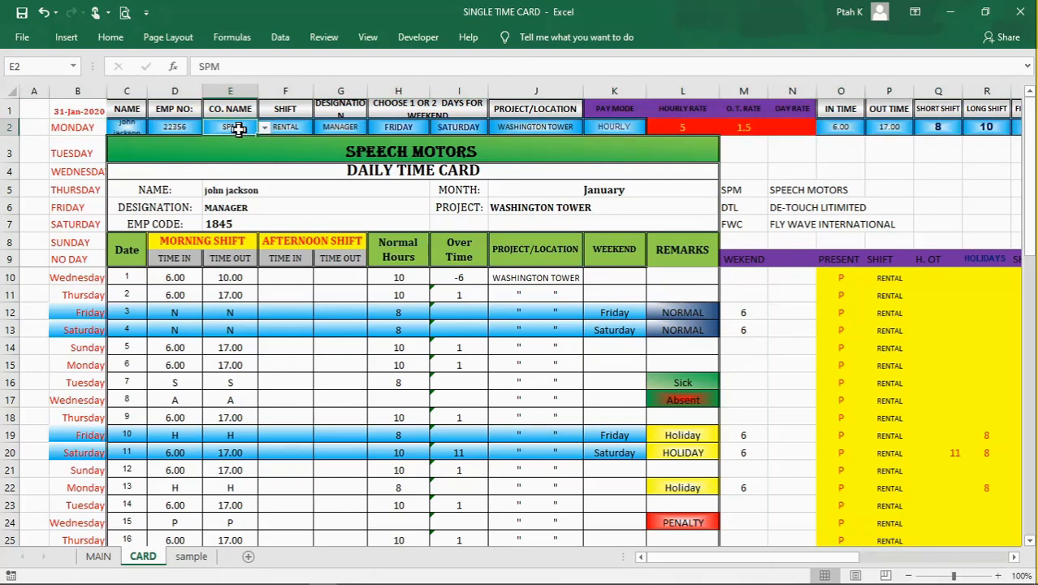
{"action": "left_click", "coordinate": [295, 128]}
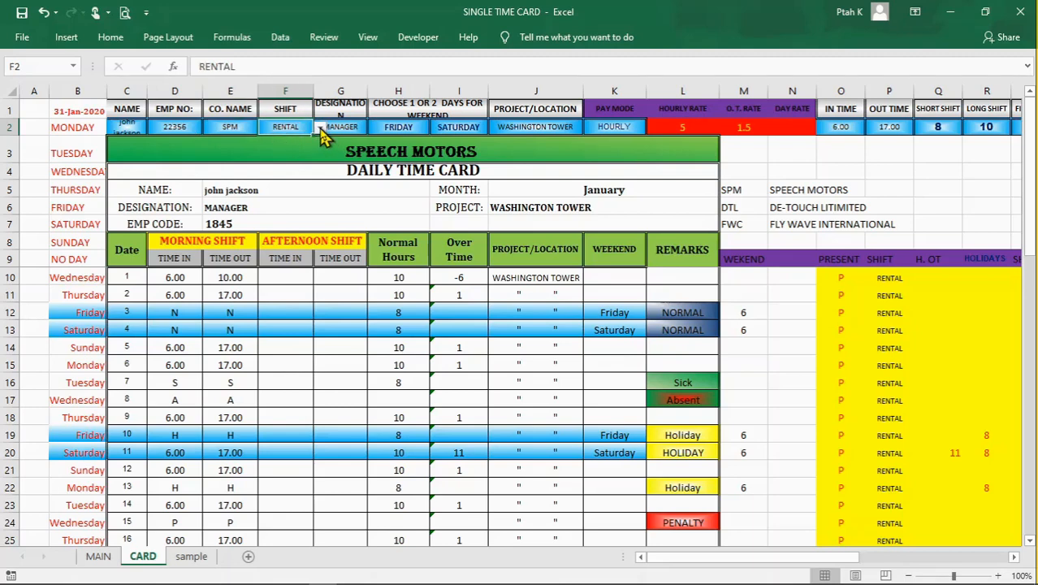
{"action": "left_click", "coordinate": [320, 128]}
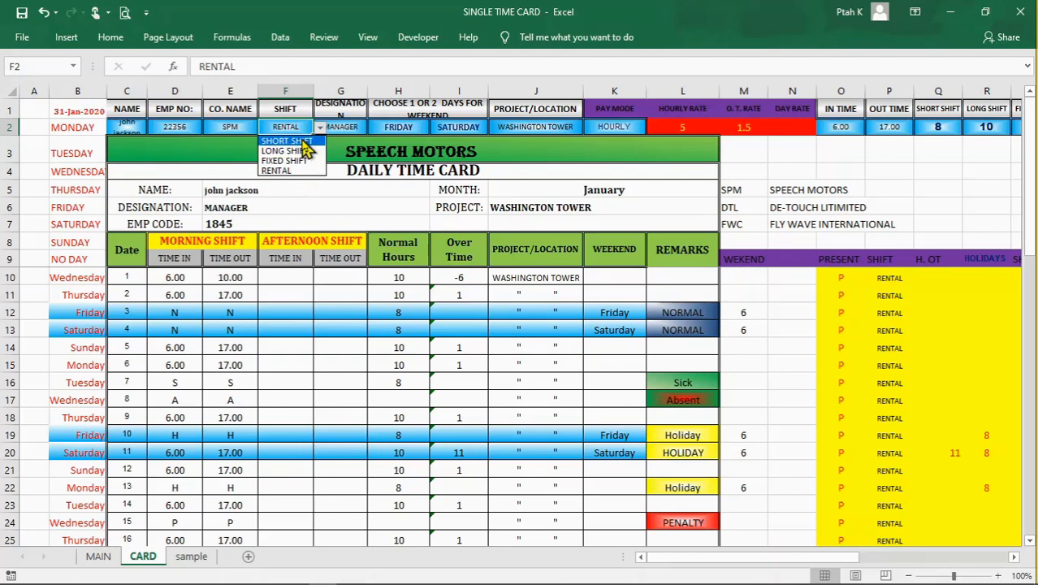
{"action": "left_click", "coordinate": [318, 129]}
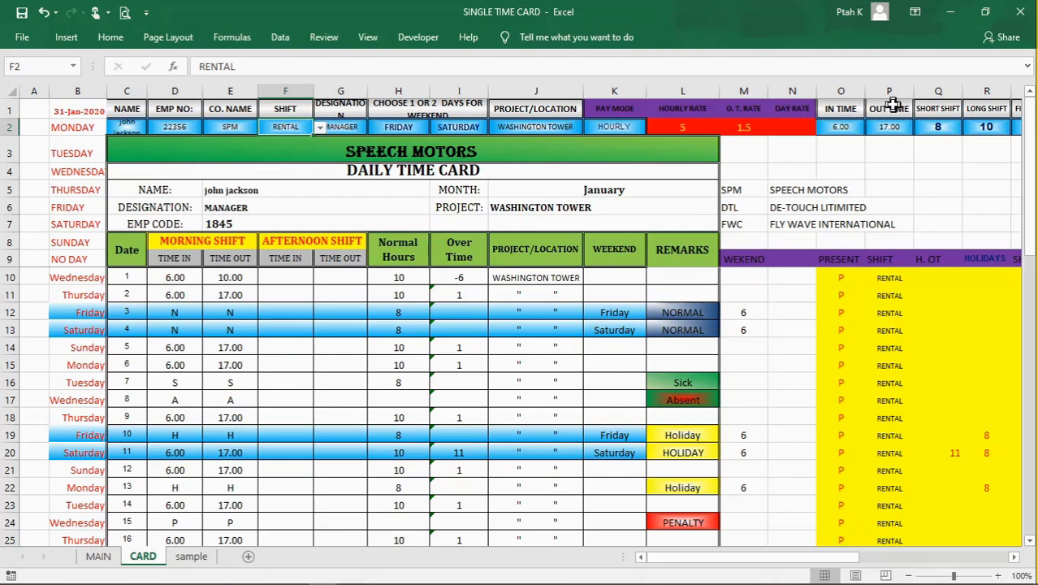
Step: Examine the shift type headings in Q1:S1, including SHORT SHIFT and LONG SHIFT, and relate them to the shift list in F2
{"action": "left_click", "coordinate": [940, 110]}
{"action": "left_click", "coordinate": [987, 109]}
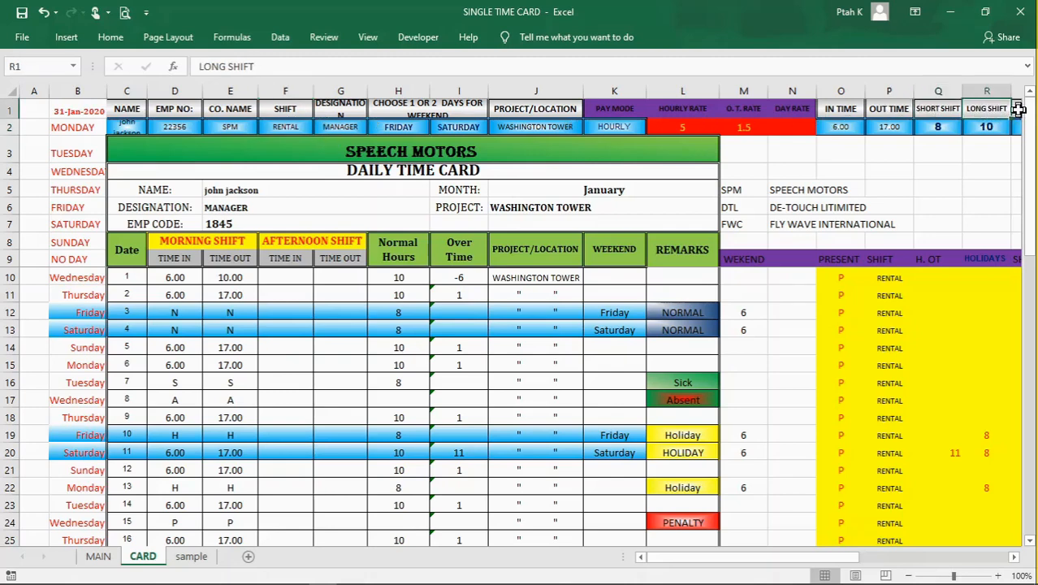
{"action": "left_click", "coordinate": [1019, 110]}
{"action": "left_click", "coordinate": [975, 110]}
{"action": "left_click", "coordinate": [941, 110]}
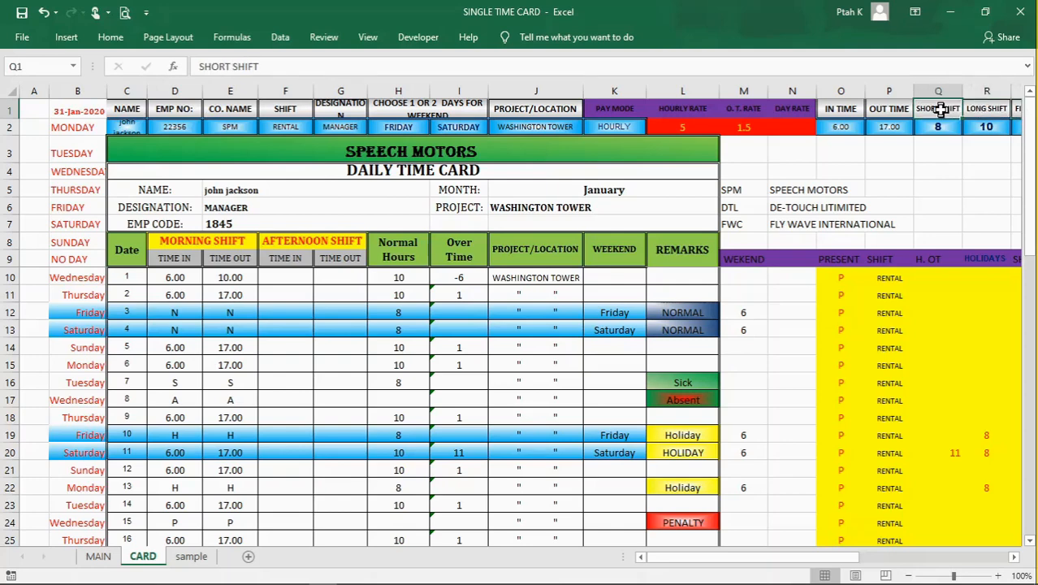
{"action": "left_click", "coordinate": [934, 91]}
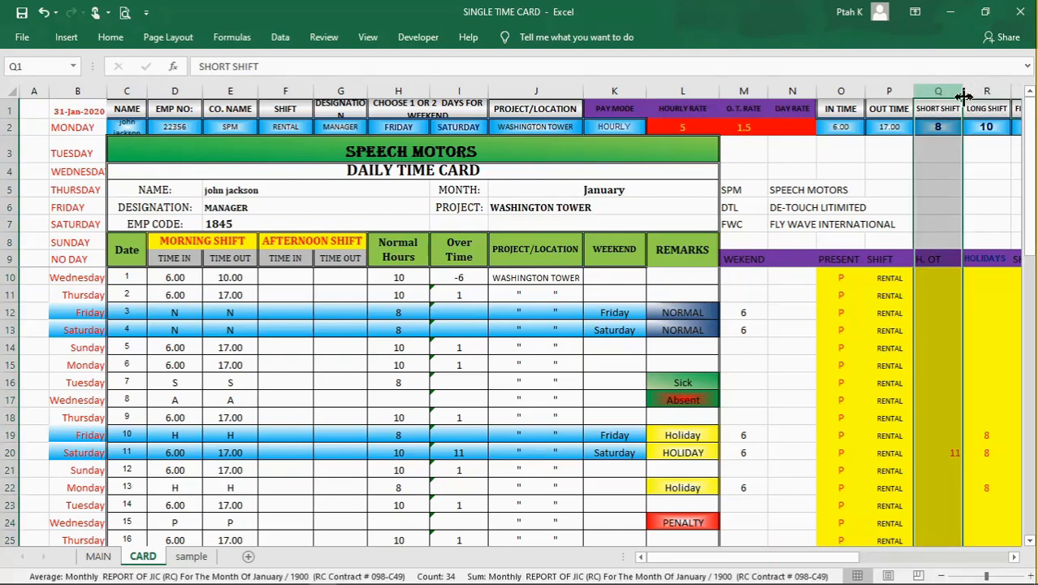
{"action": "left_click", "coordinate": [940, 112]}
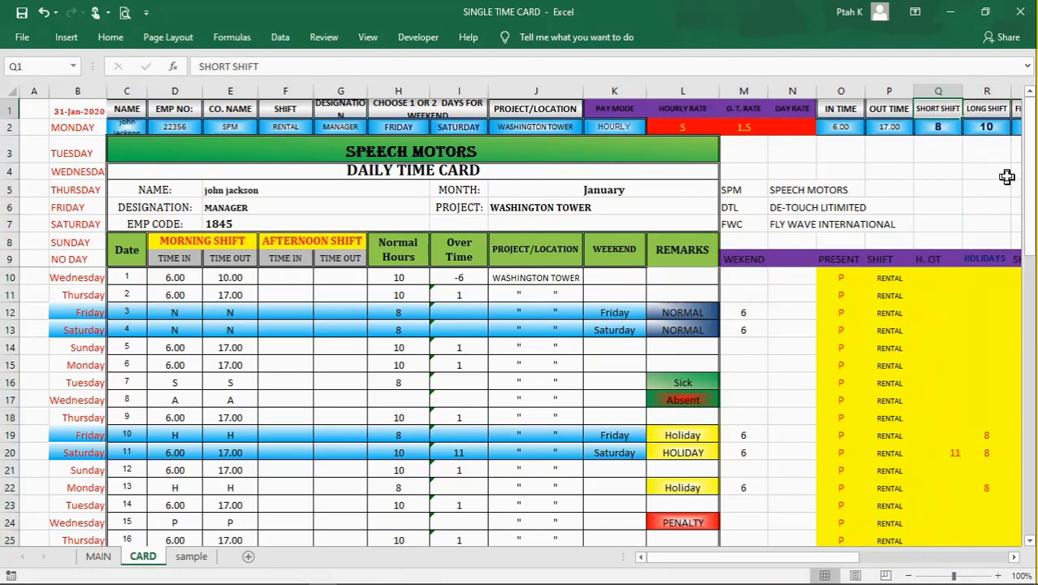
{"action": "left_click", "coordinate": [975, 110]}
{"action": "left_click", "coordinate": [949, 111]}
{"action": "left_click", "coordinate": [981, 187]}
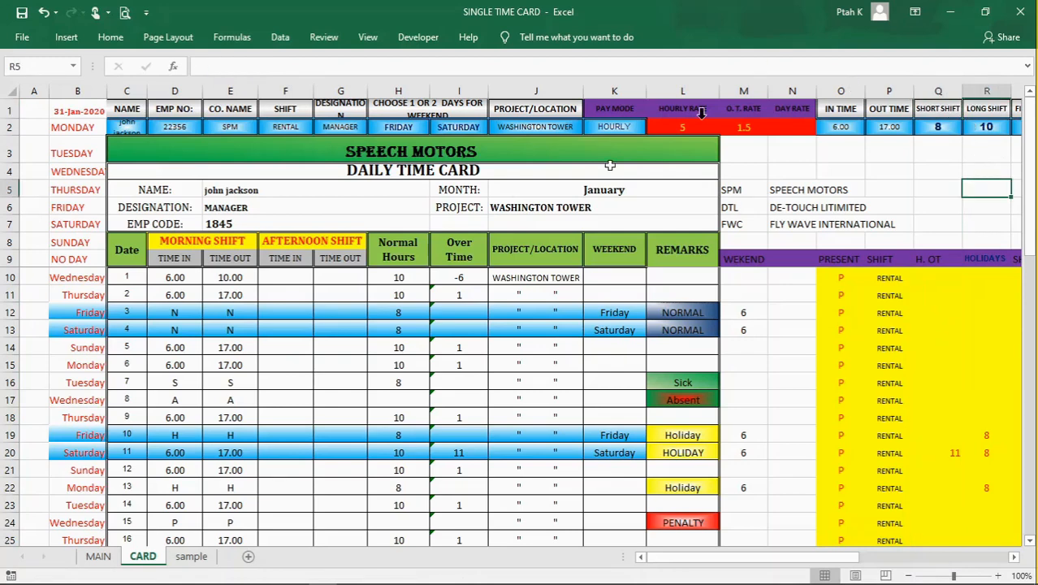
{"action": "left_click", "coordinate": [278, 127]}
{"action": "left_click", "coordinate": [320, 129]}
{"action": "left_click", "coordinate": [321, 130]}
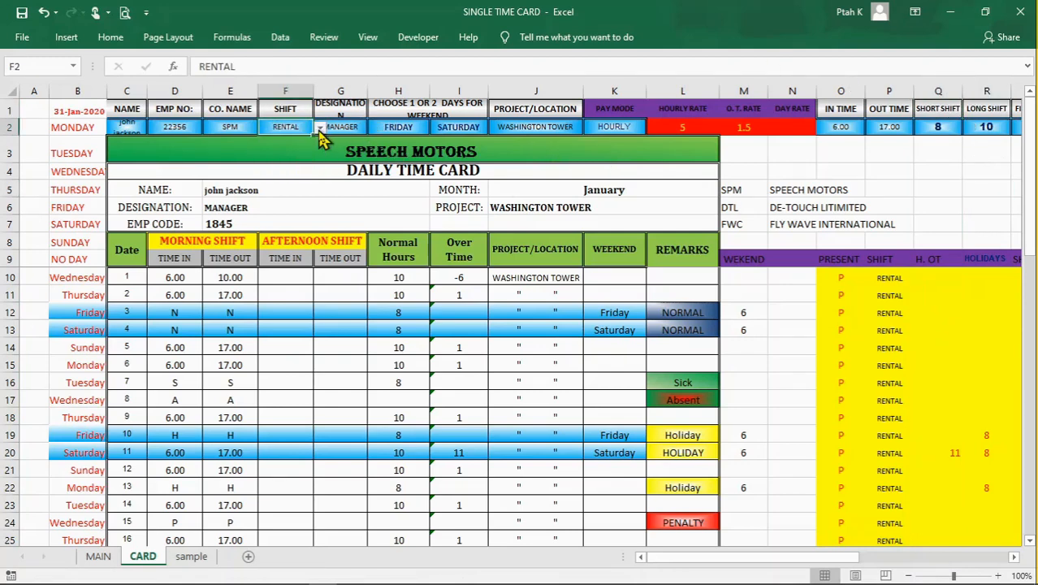
Step: Examine the weekend day lists in H2 and I2 together with the weekday names in column B that feed them
{"action": "left_click", "coordinate": [336, 128]}
{"action": "left_click", "coordinate": [408, 129]}
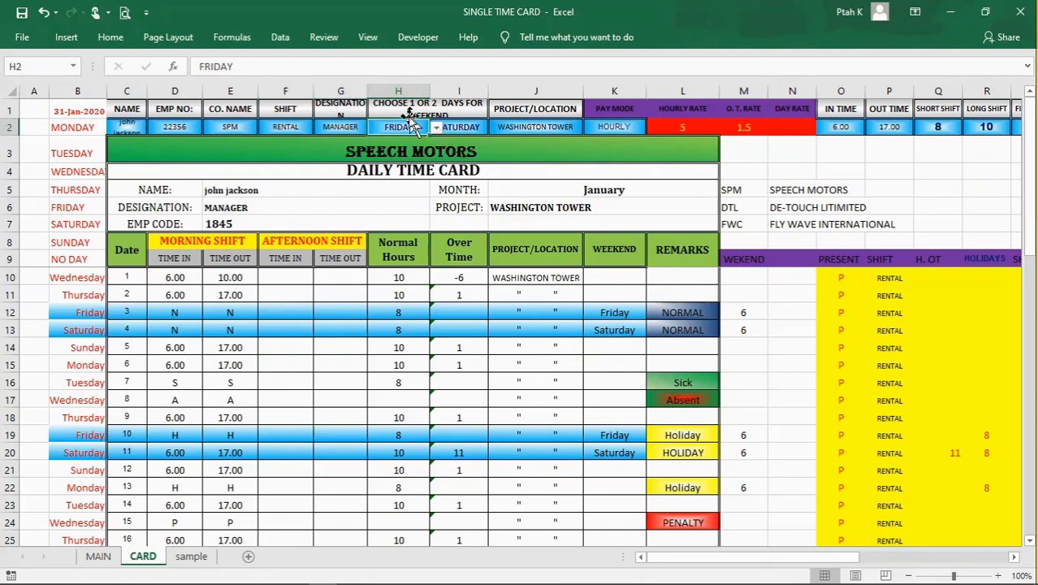
{"action": "left_click", "coordinate": [436, 129]}
{"action": "left_click", "coordinate": [435, 128]}
{"action": "left_click_drag", "start_coordinate": [67, 156], "coordinate": [72, 235]}
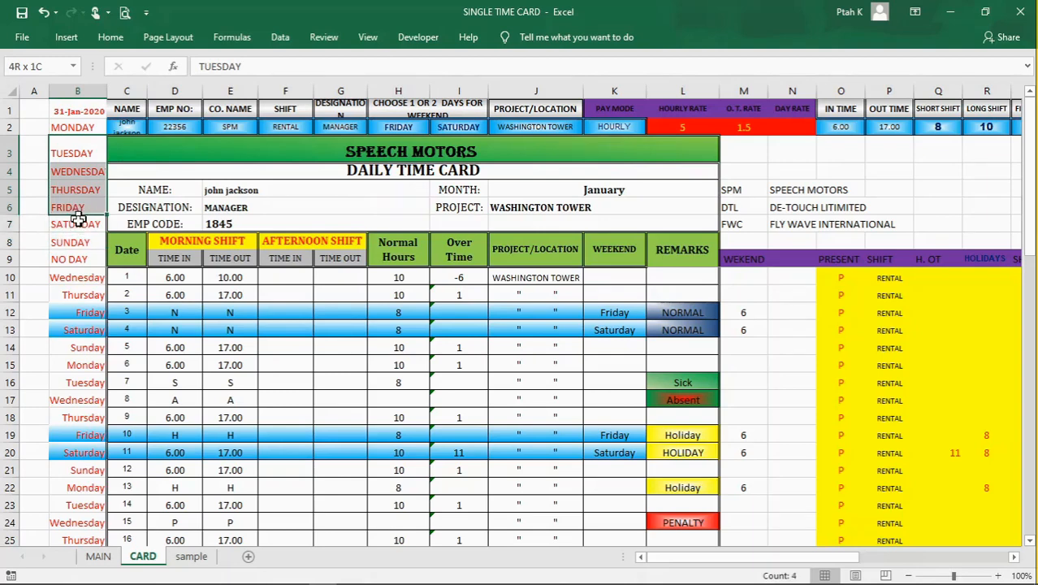
{"action": "mouse_move", "coordinate": [75, 235]}
{"action": "left_mouse_down"}
{"action": "mouse_move", "coordinate": [64, 157]}
{"action": "mouse_move", "coordinate": [71, 242]}
{"action": "left_mouse_up"}
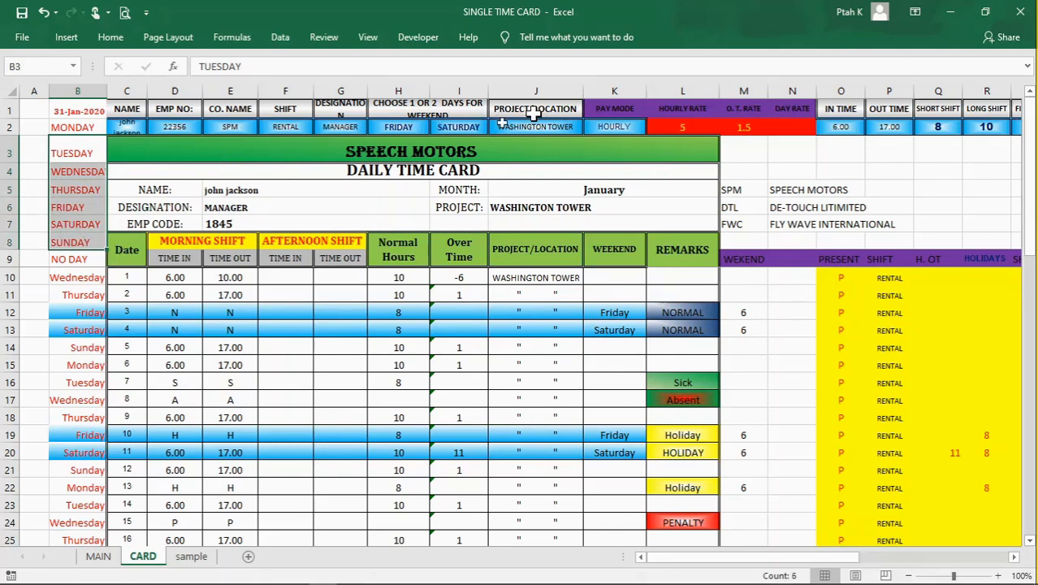
{"action": "left_click", "coordinate": [472, 128]}
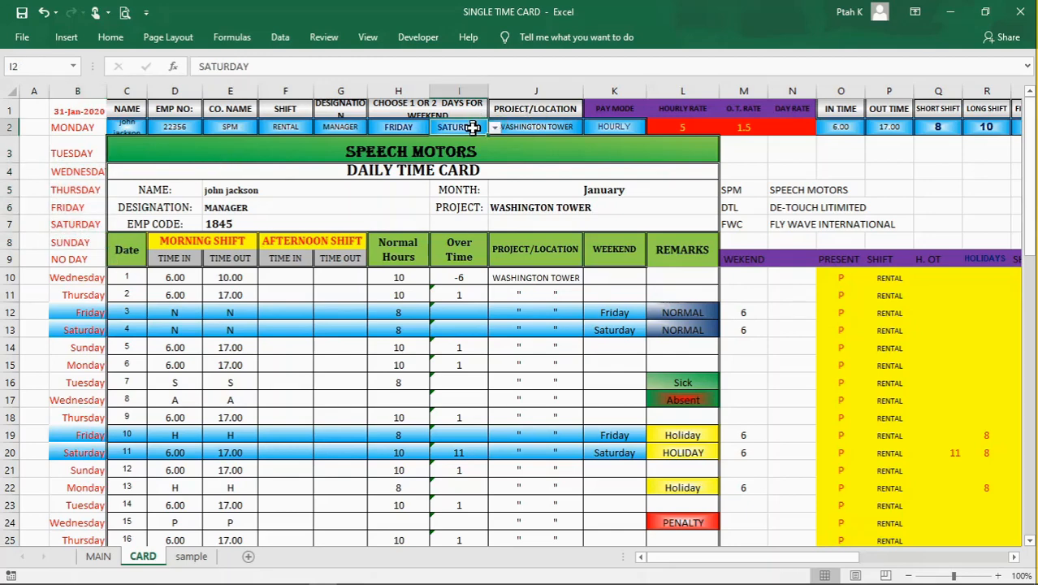
{"action": "left_click", "coordinate": [494, 128]}
{"action": "left_click", "coordinate": [494, 128]}
Step: Review the project location in J2 and the pay mode list in K2, and highlight entry row 2
{"action": "left_click", "coordinate": [530, 128]}
{"action": "left_click", "coordinate": [608, 126]}
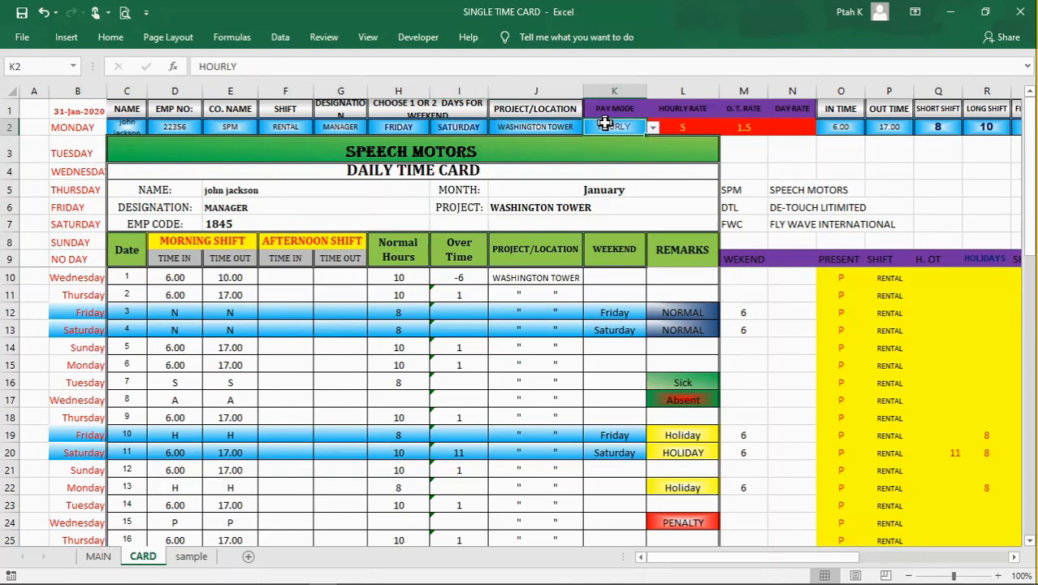
{"action": "left_click", "coordinate": [653, 128]}
{"action": "left_click", "coordinate": [654, 127]}
{"action": "left_click", "coordinate": [7, 127]}
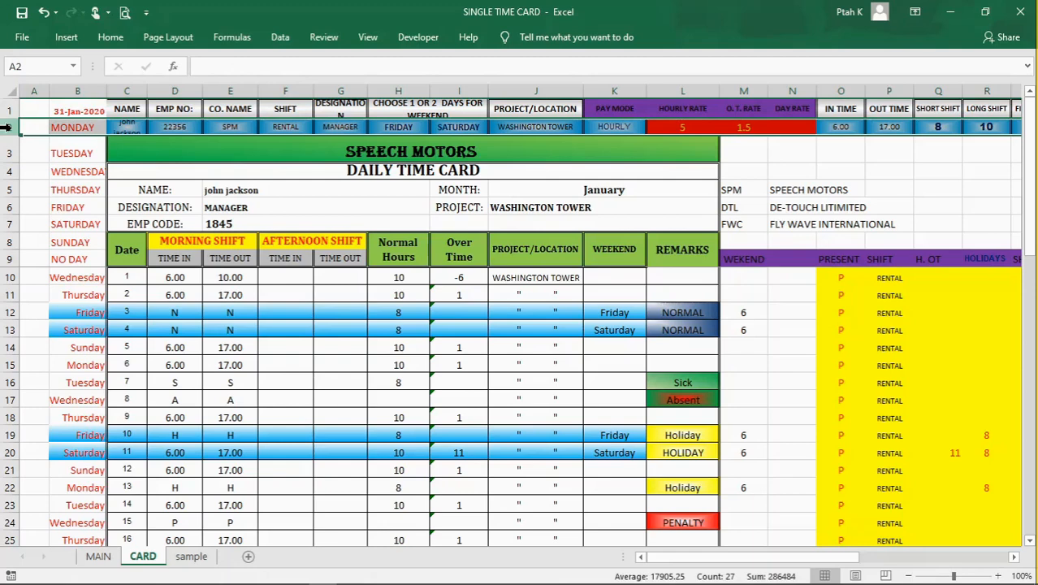
{"action": "left_click", "coordinate": [39, 167]}
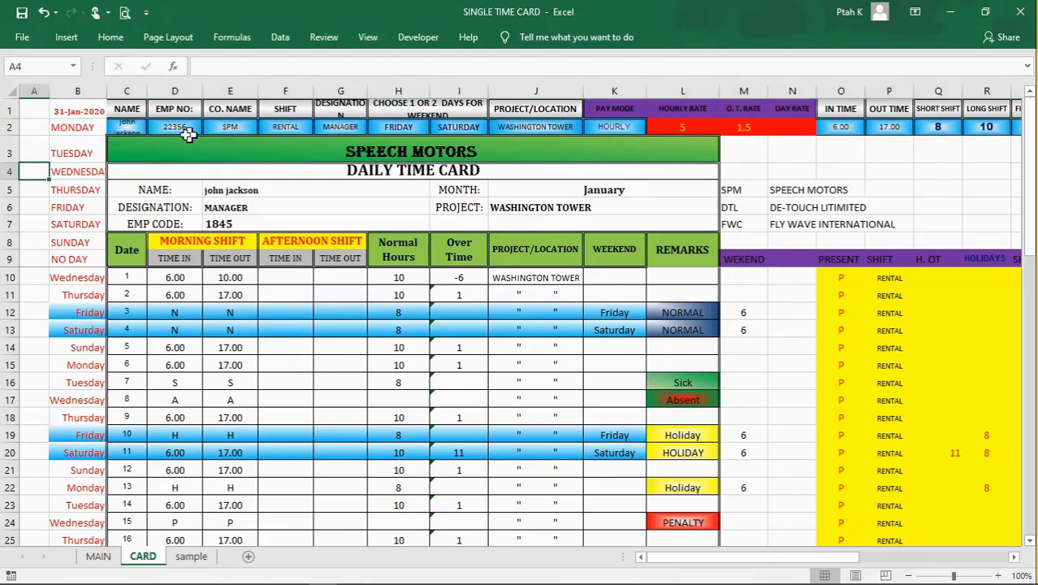
{"action": "left_click", "coordinate": [6, 128]}
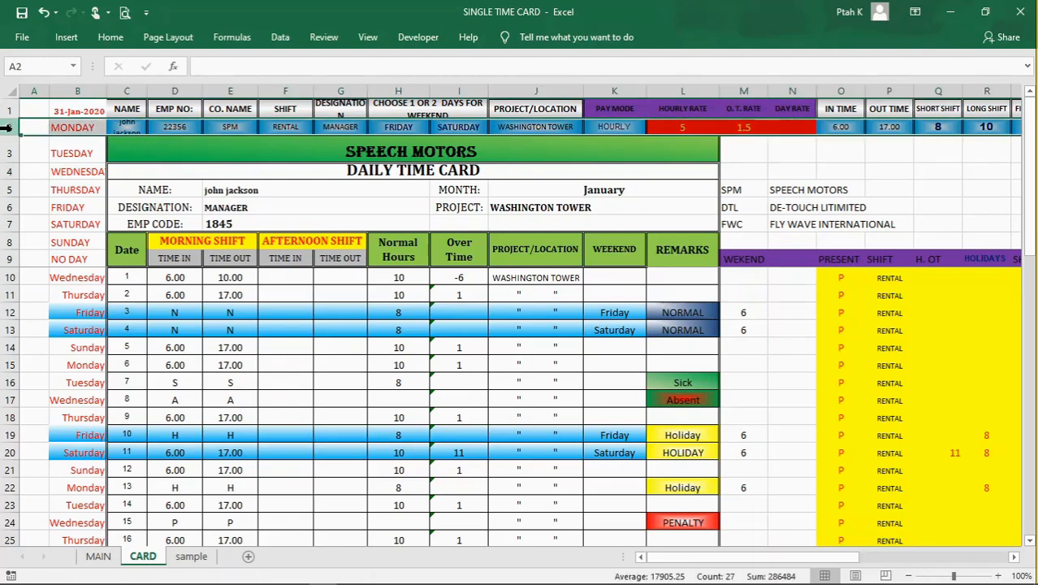
{"action": "left_click", "coordinate": [299, 217]}
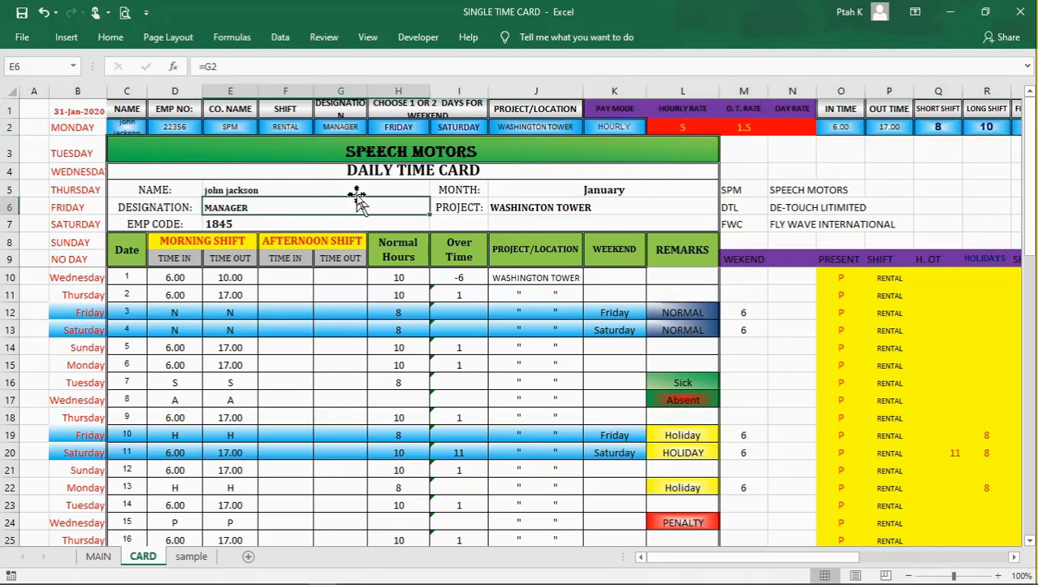
Step: Examine the nested IF formula behind the company title in C3 and the company code options in E2
{"action": "left_click", "coordinate": [337, 152]}
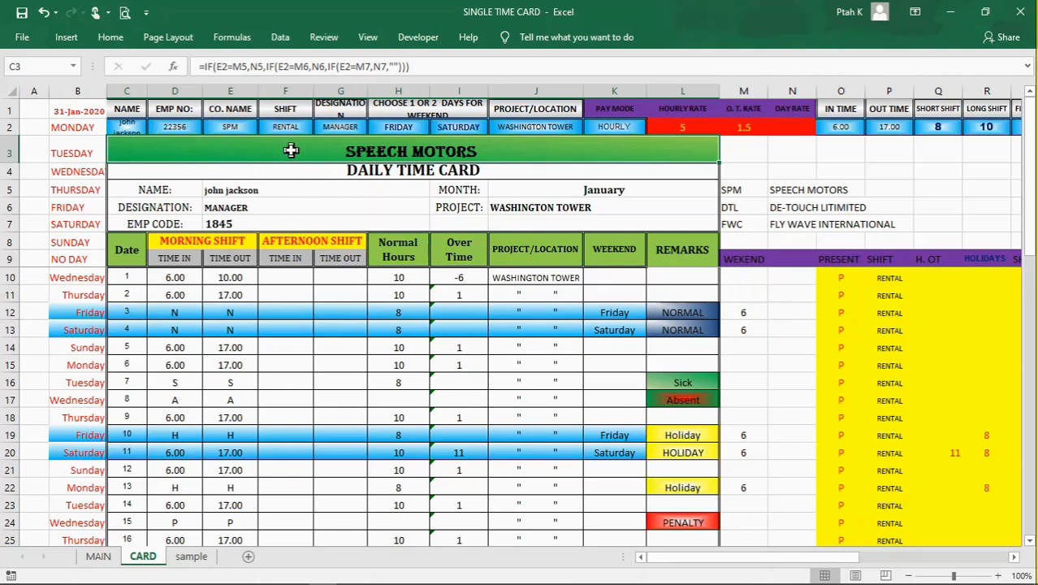
{"action": "left_click", "coordinate": [325, 170]}
{"action": "left_click", "coordinate": [324, 152]}
{"action": "left_click", "coordinate": [229, 125]}
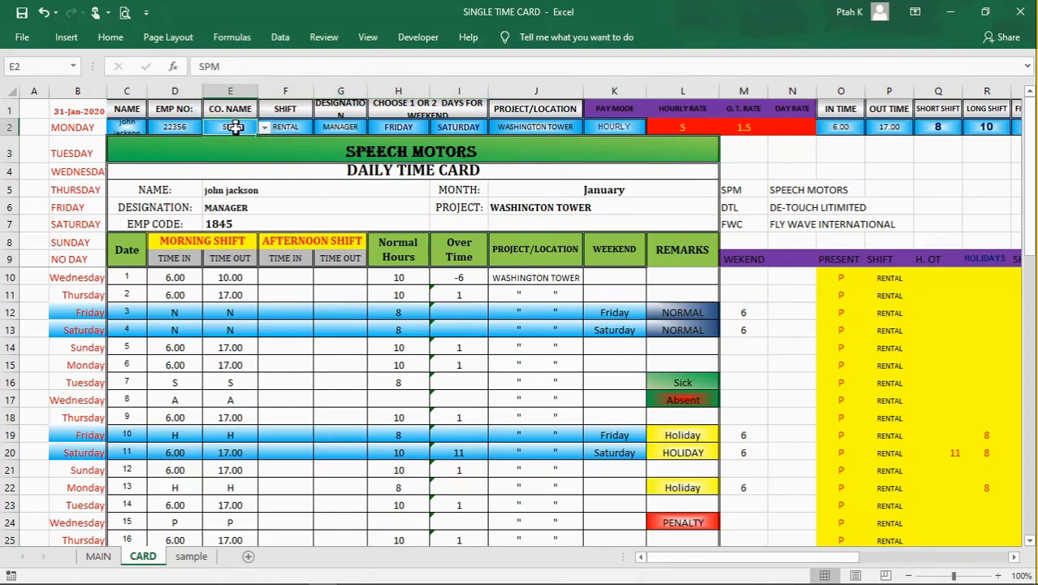
{"action": "left_click", "coordinate": [265, 127]}
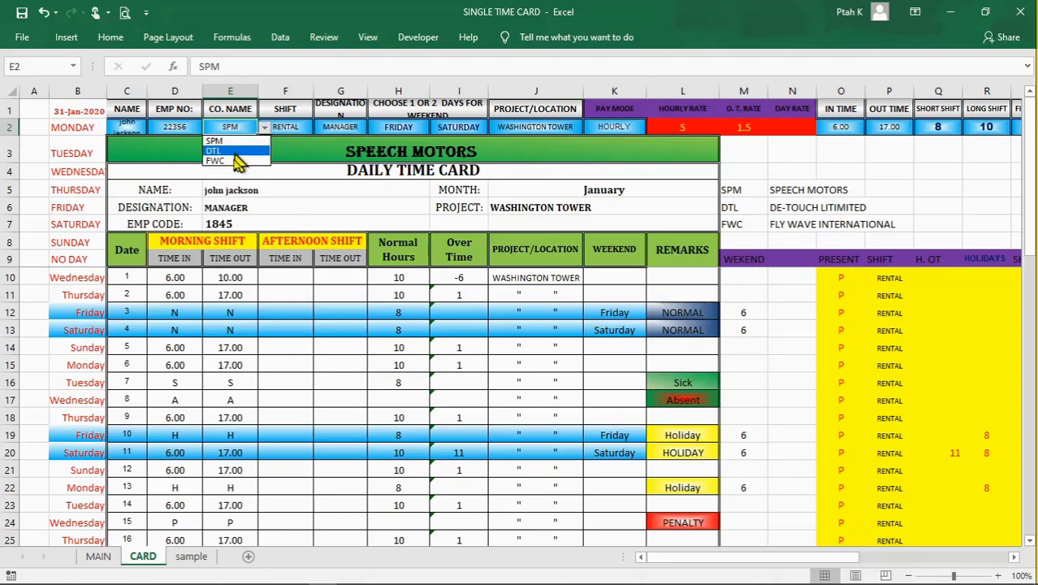
{"action": "left_click", "coordinate": [266, 127]}
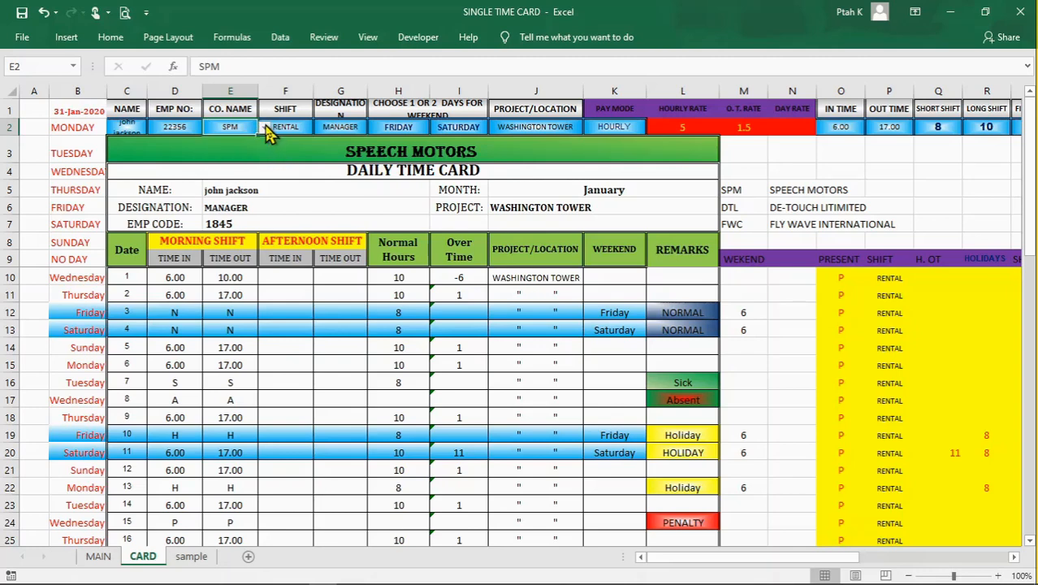
{"action": "left_click", "coordinate": [308, 148]}
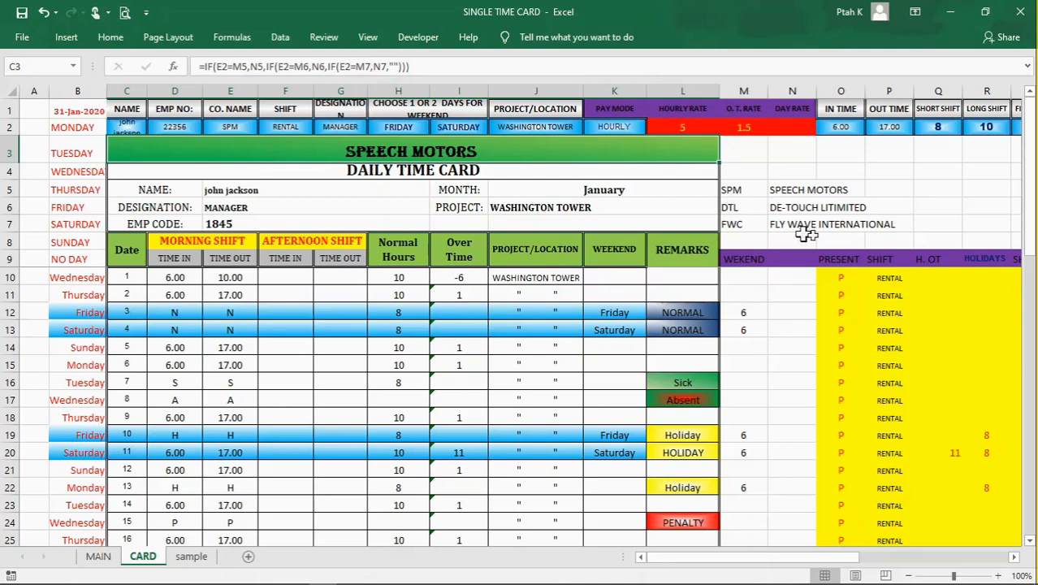
Step: Trace the first condition of the C3 title formula by comparing E2 with code M5 and the company name in N5
{"action": "left_click", "coordinate": [772, 208]}
{"action": "left_click", "coordinate": [746, 218]}
{"action": "left_click", "coordinate": [746, 190]}
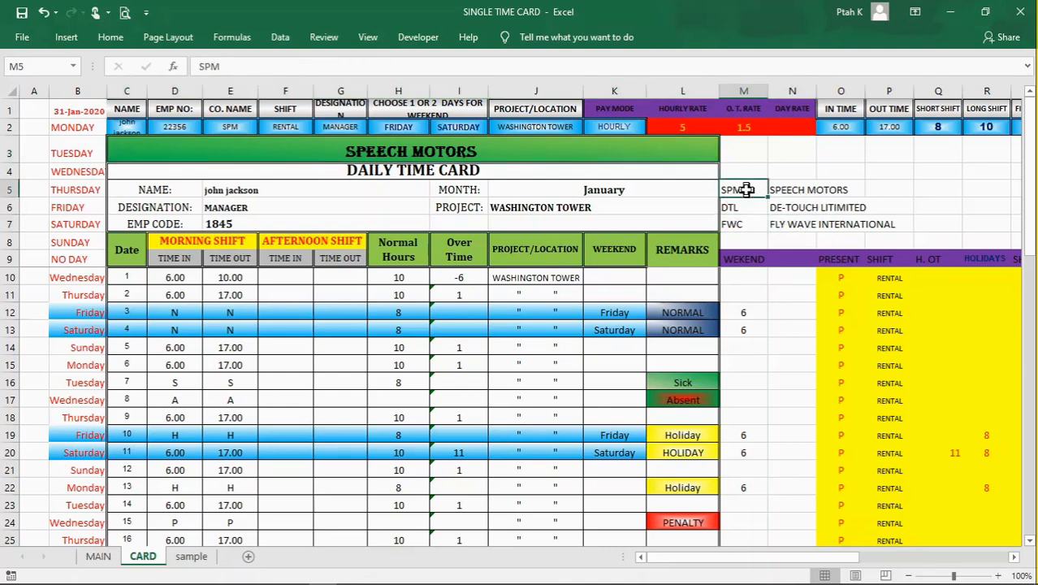
{"action": "left_click", "coordinate": [234, 128]}
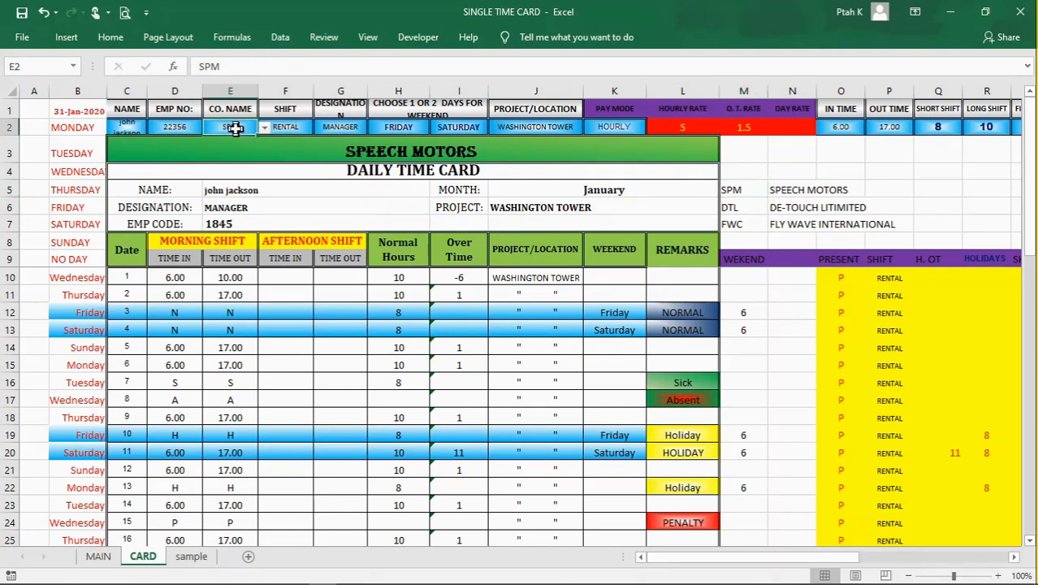
{"action": "left_click", "coordinate": [734, 191]}
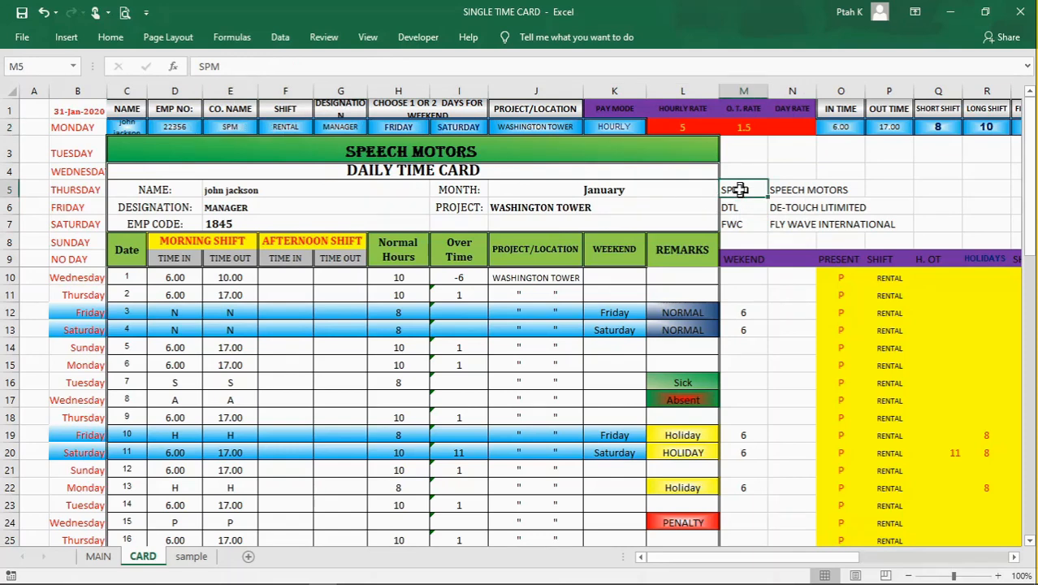
{"action": "left_click", "coordinate": [501, 150]}
{"action": "left_click", "coordinate": [800, 193]}
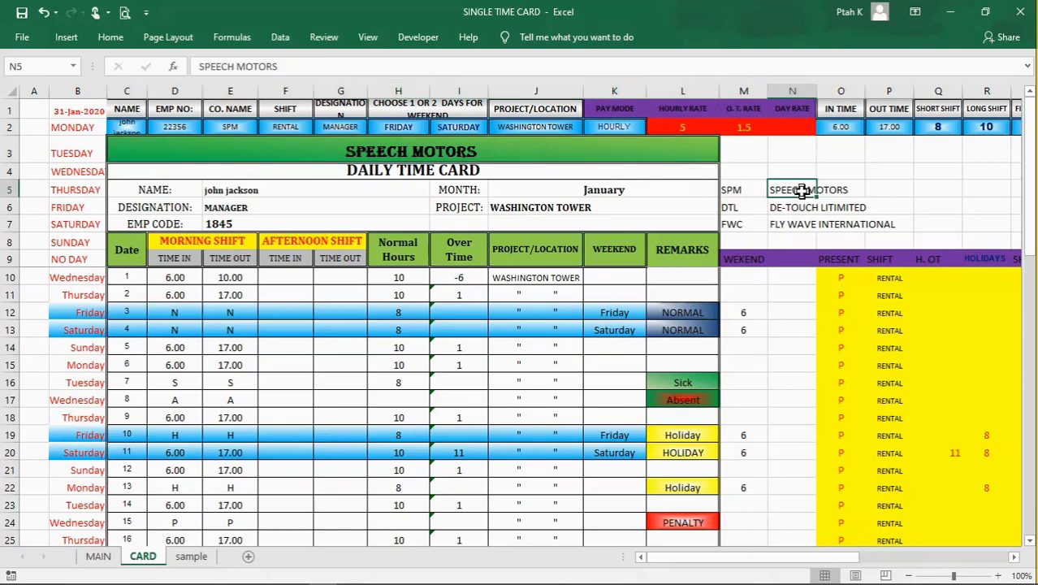
{"action": "left_click", "coordinate": [524, 149]}
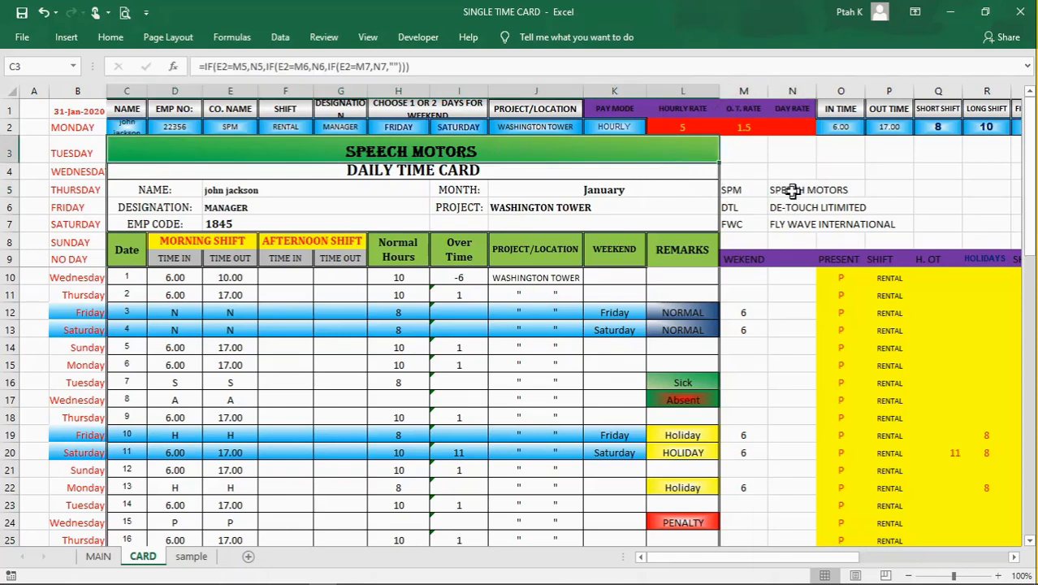
{"action": "left_click", "coordinate": [788, 191]}
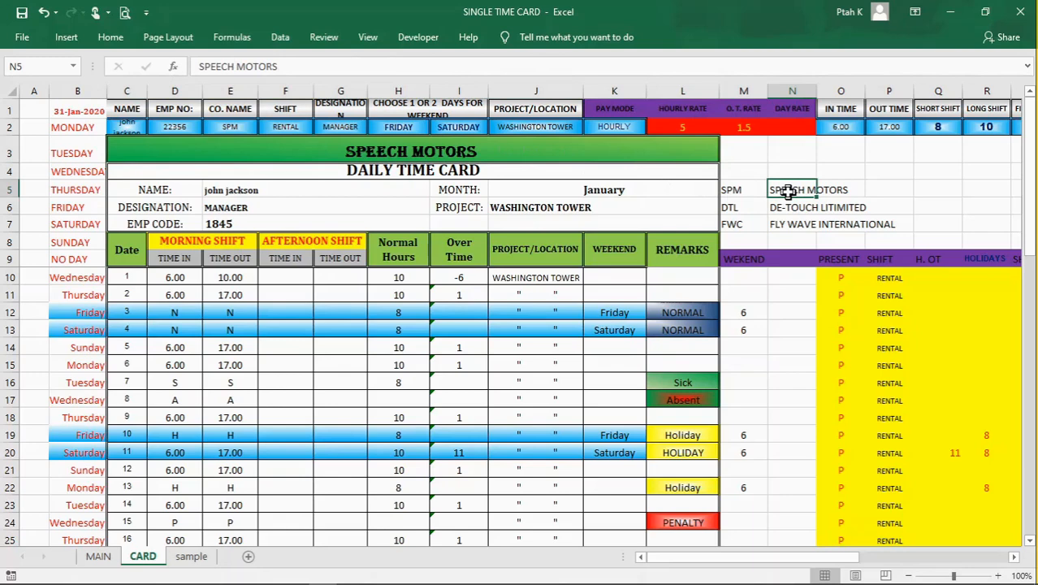
{"action": "left_click", "coordinate": [739, 191]}
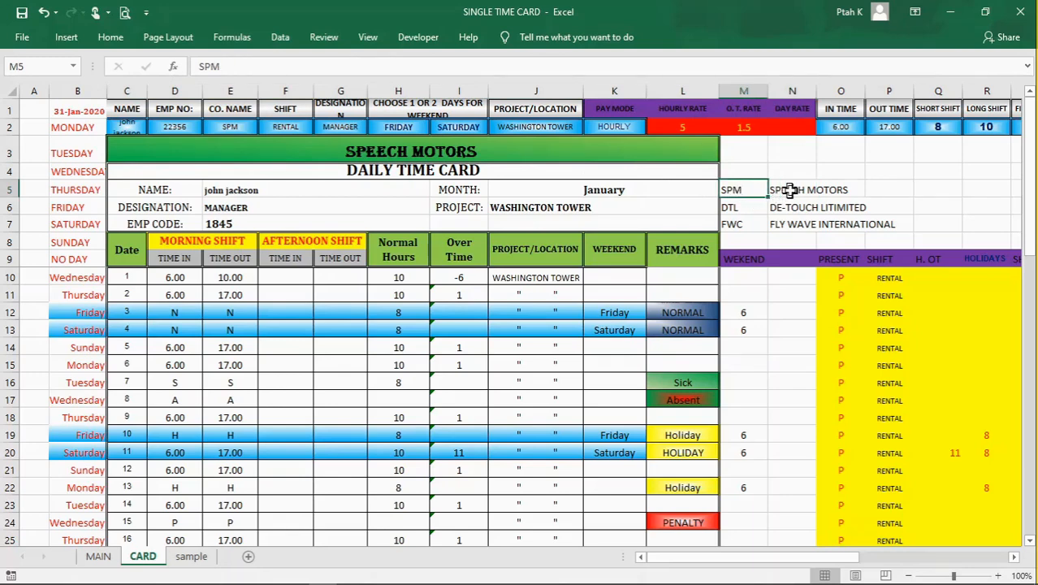
Step: Trace the remaining conditions of the C3 title formula through the company codes in M5:M7, the names in N5:N7 and the empty-text fallback
{"action": "left_click", "coordinate": [611, 151]}
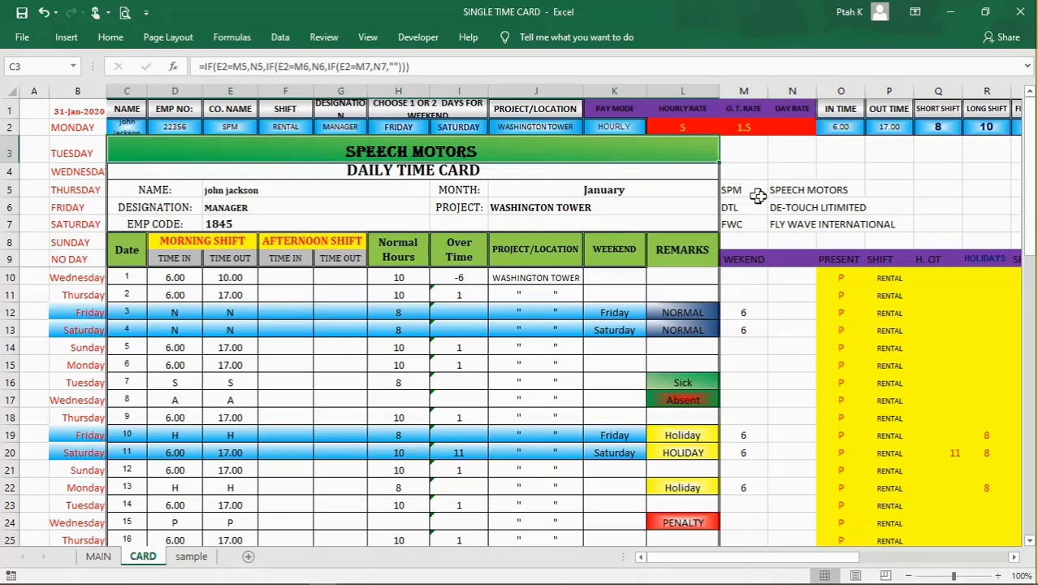
{"action": "left_click", "coordinate": [780, 188]}
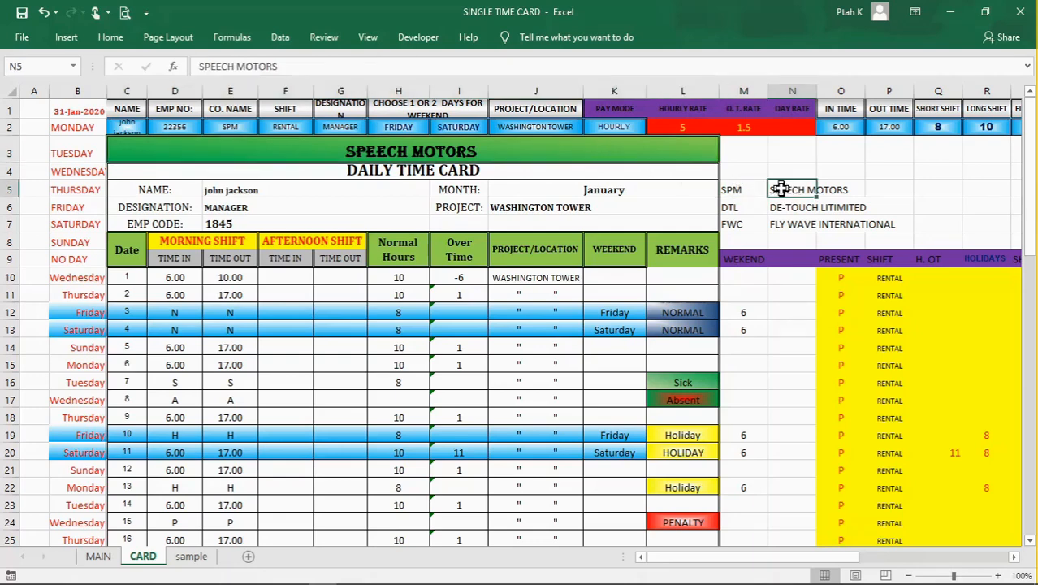
{"action": "left_click", "coordinate": [731, 208]}
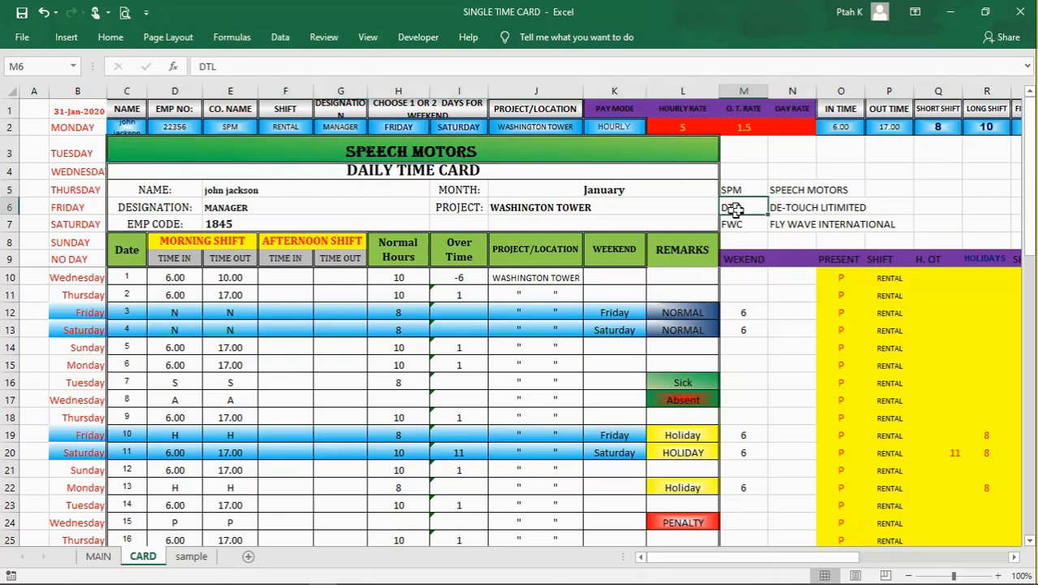
{"action": "left_click", "coordinate": [784, 213]}
{"action": "left_click", "coordinate": [744, 227]}
{"action": "left_click", "coordinate": [779, 230]}
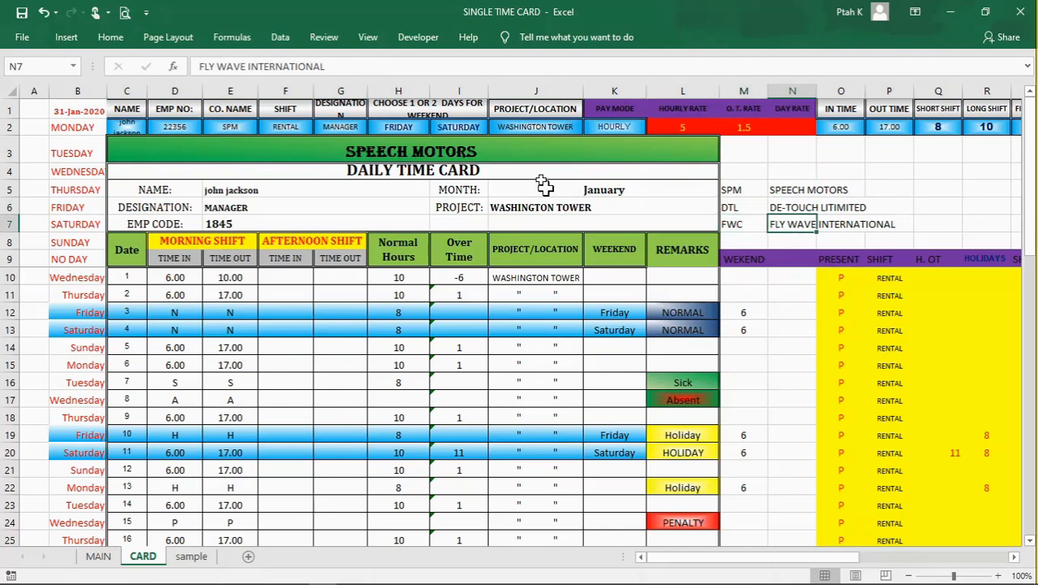
{"action": "left_click", "coordinate": [514, 158]}
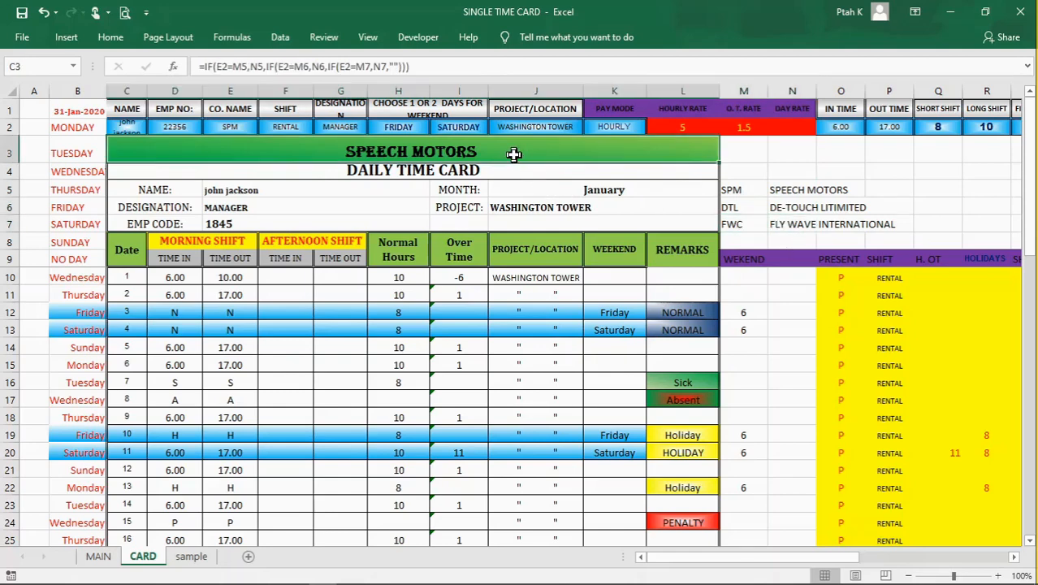
{"action": "left_click", "coordinate": [391, 67]}
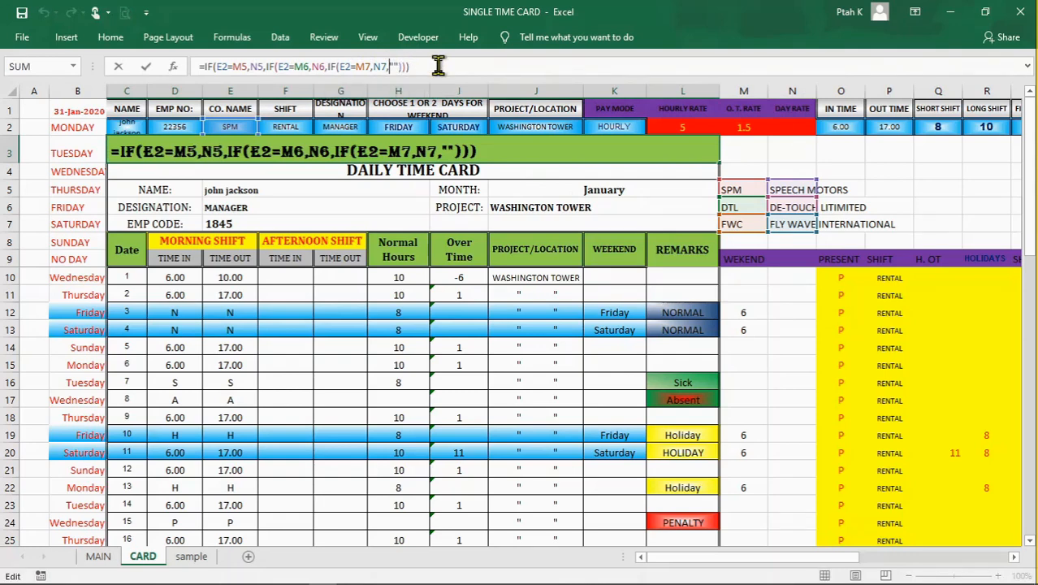
{"action": "key", "text": "Return"}
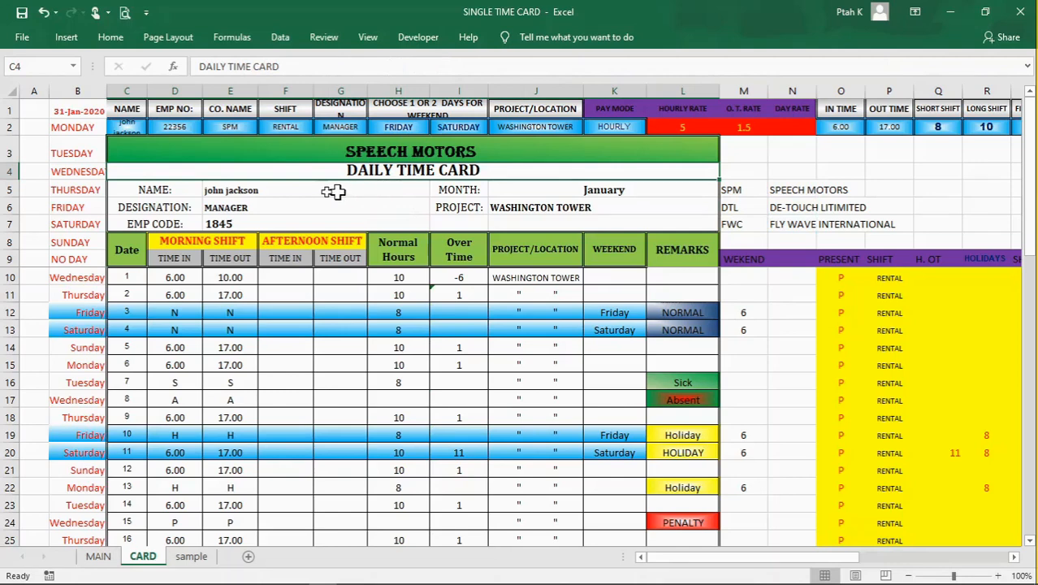
Step: Review the designation link in E6 and the first date in C10, tracing that date to the month entry in J5
{"action": "left_click", "coordinate": [287, 202]}
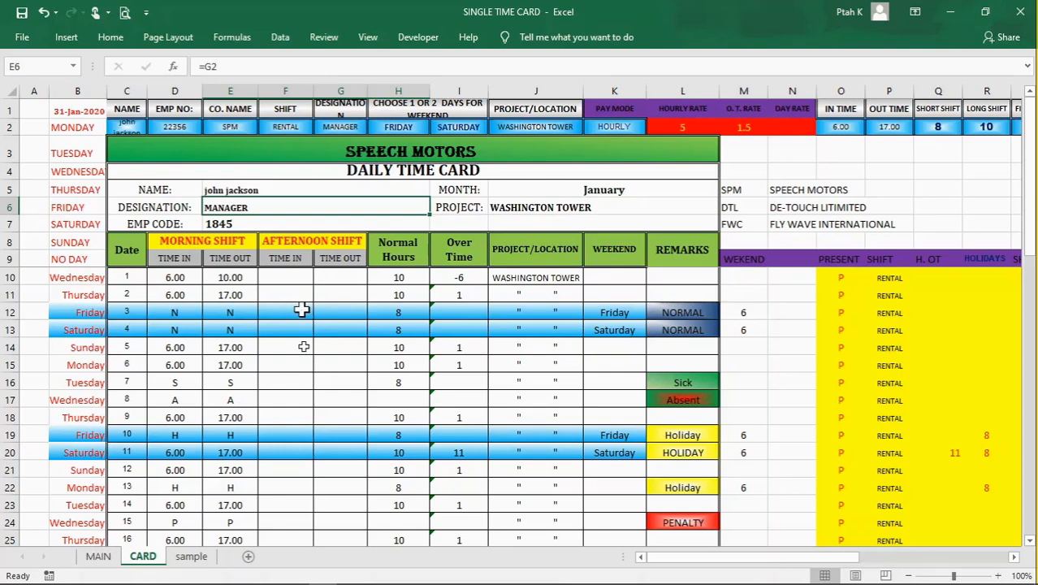
{"action": "left_click", "coordinate": [132, 280]}
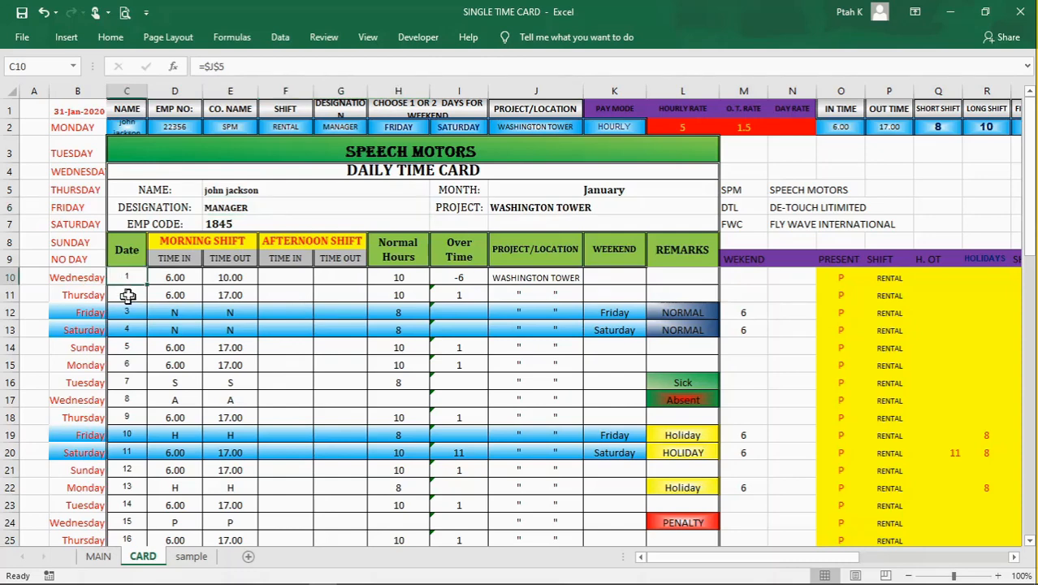
{"action": "left_click", "coordinate": [131, 290]}
{"action": "left_click", "coordinate": [130, 275]}
{"action": "left_click", "coordinate": [601, 190]}
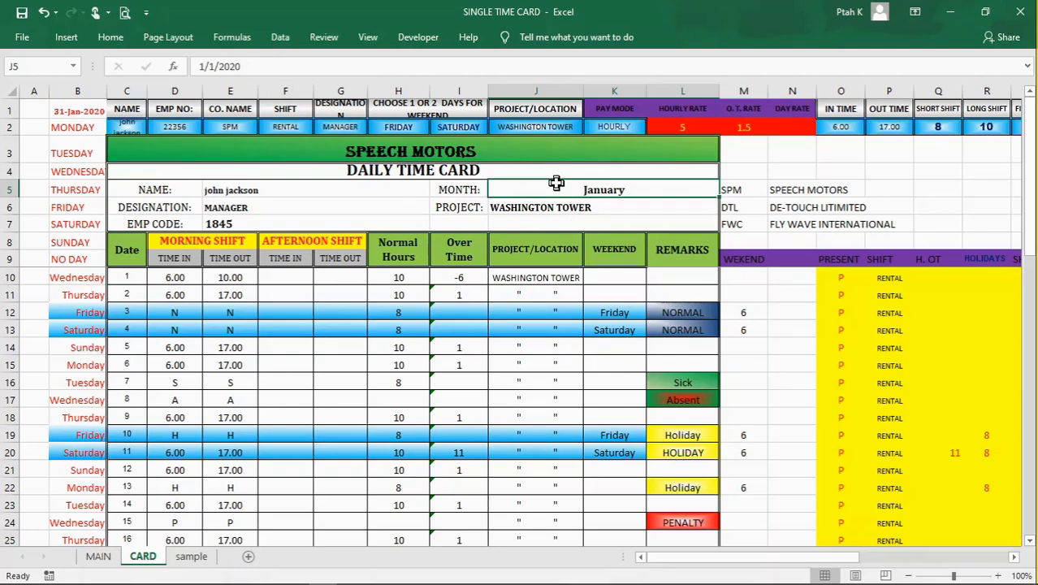
{"action": "key", "text": "Down"}
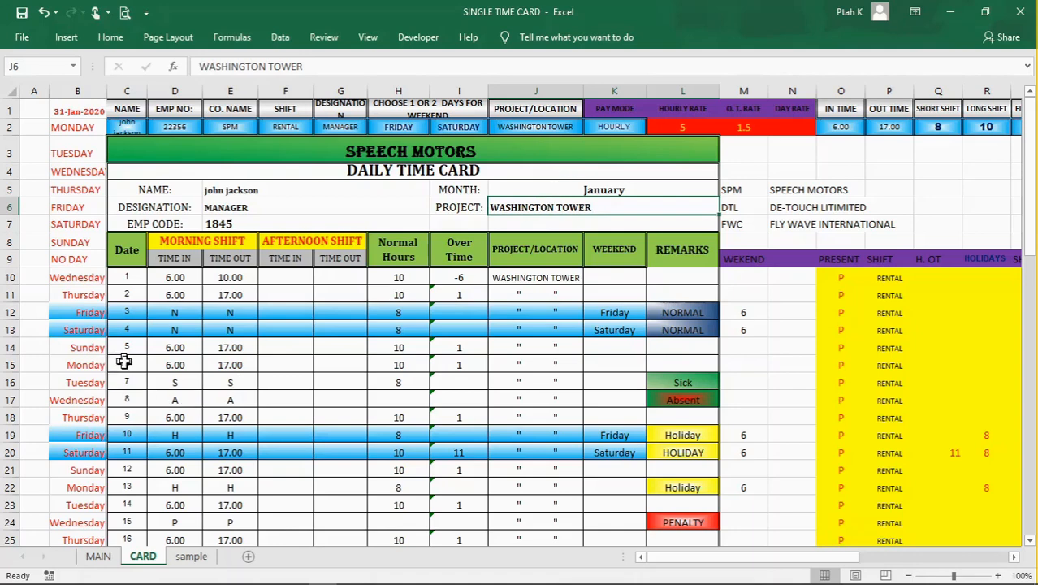
Step: Examine the C11 date formula that adds one day to C10, together with the EOMONTH month-end limit in B1
{"action": "left_click", "coordinate": [126, 294]}
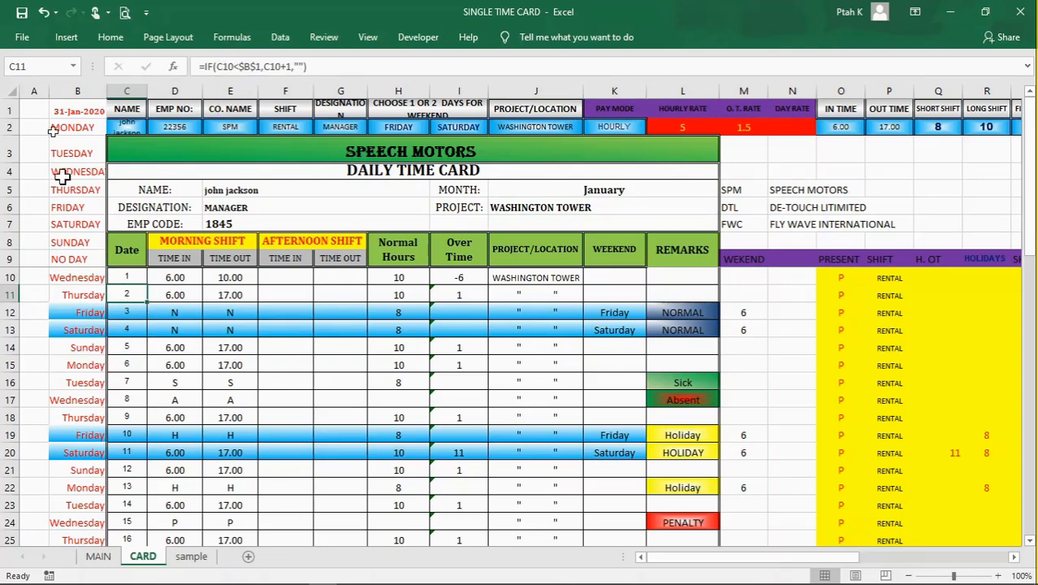
{"action": "left_click", "coordinate": [71, 112]}
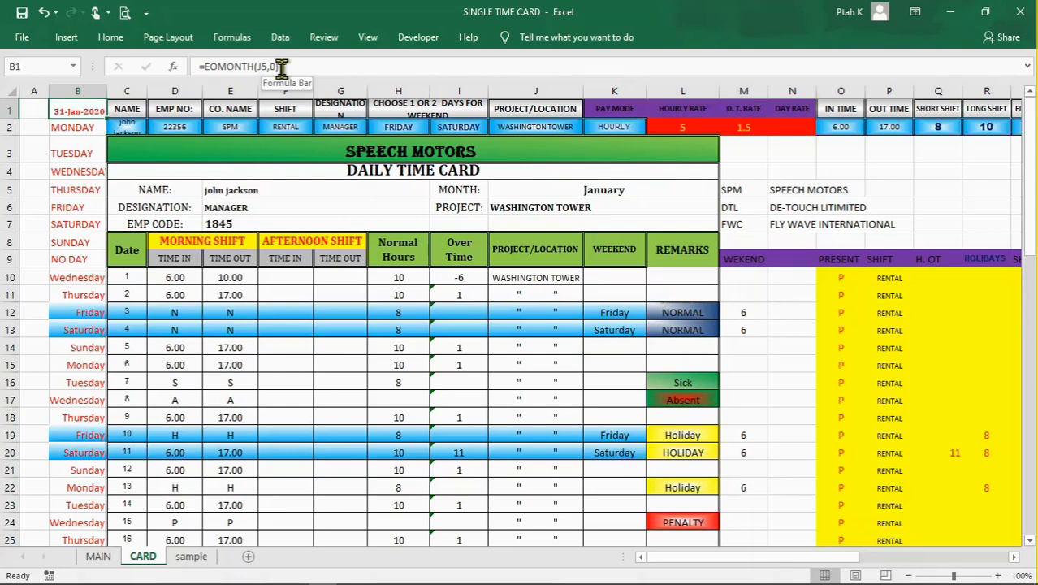
{"action": "key", "text": "Down"}
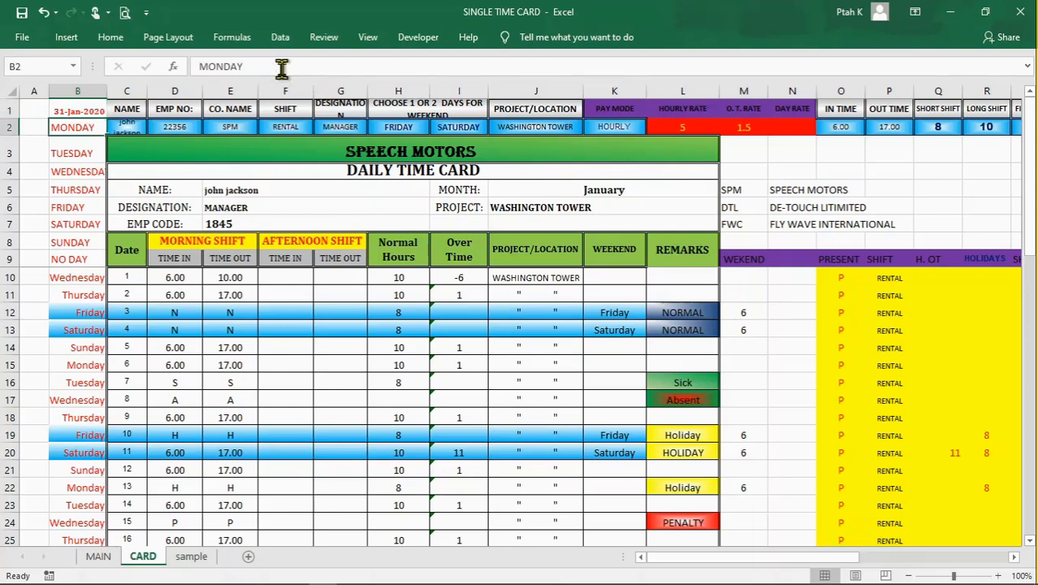
{"action": "left_click", "coordinate": [128, 296]}
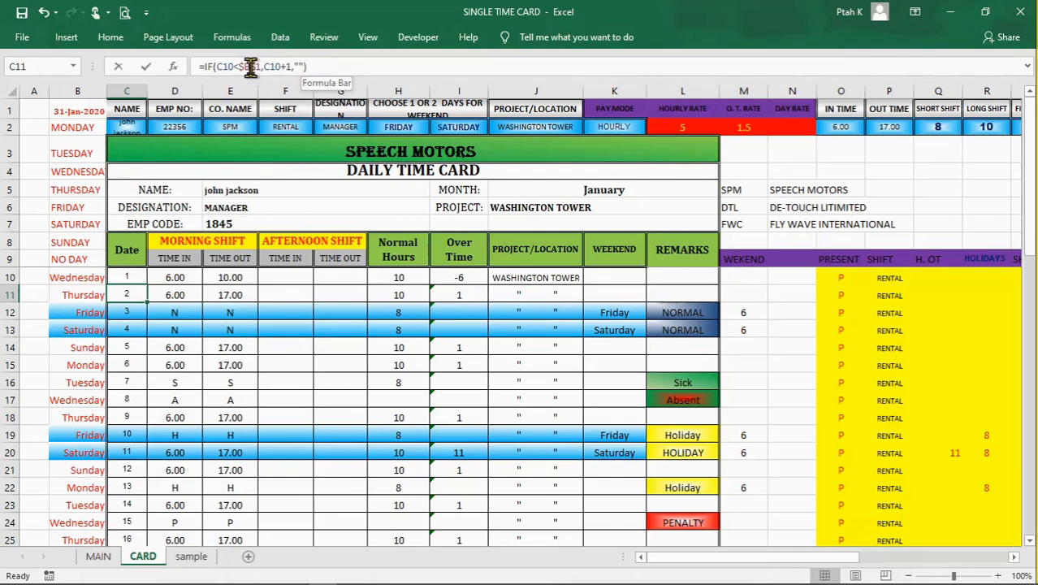
{"action": "left_click", "coordinate": [250, 67]}
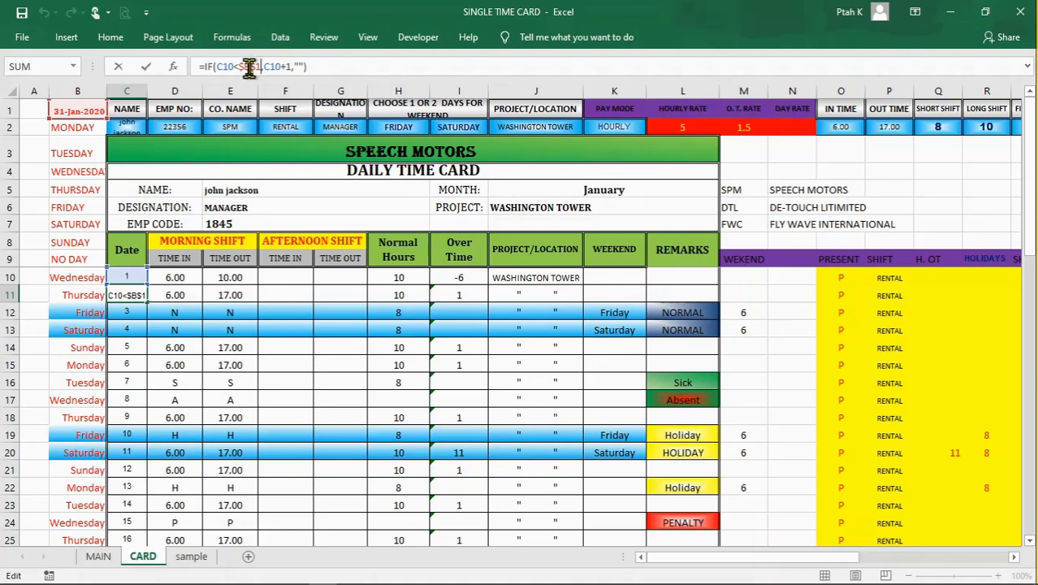
{"action": "key", "text": "Return"}
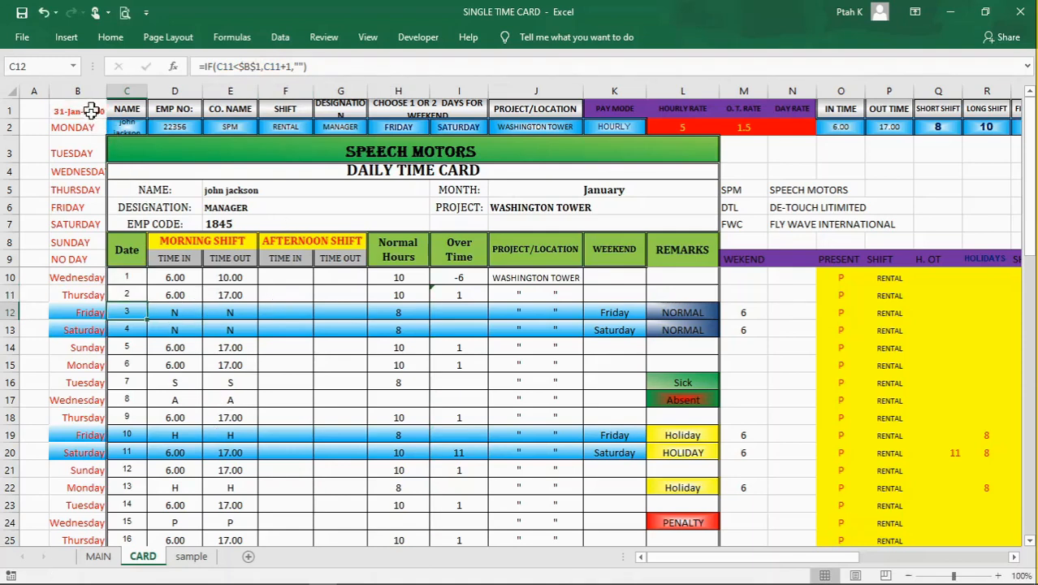
Step: Review the morning and afternoon time in and time out cells of row 10 and the normal hours formula in H10
{"action": "left_click", "coordinate": [180, 298]}
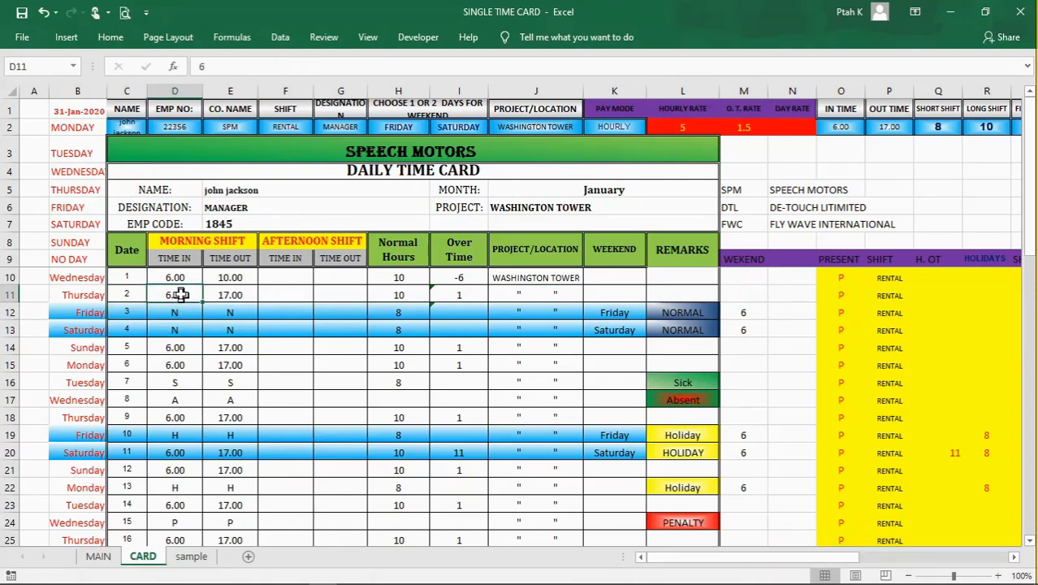
{"action": "left_click", "coordinate": [179, 277]}
{"action": "left_click", "coordinate": [213, 277]}
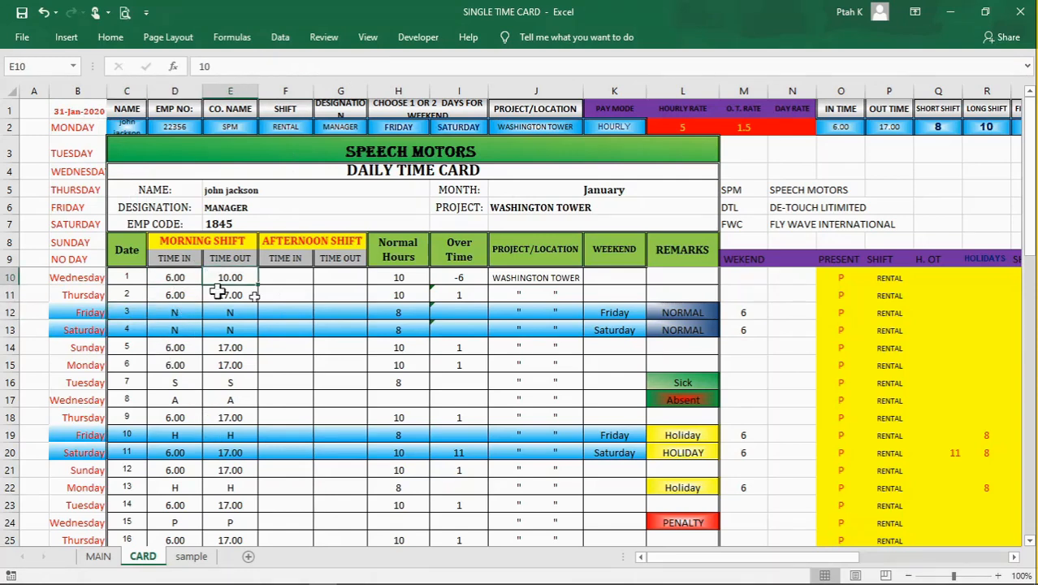
{"action": "left_click", "coordinate": [296, 277]}
{"action": "left_click", "coordinate": [349, 277]}
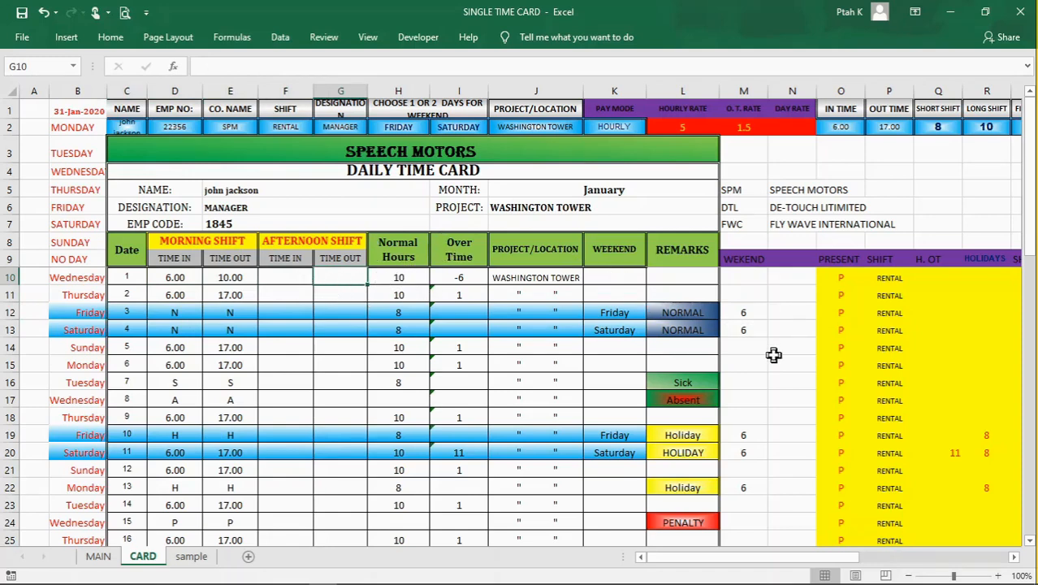
{"action": "left_click", "coordinate": [395, 279]}
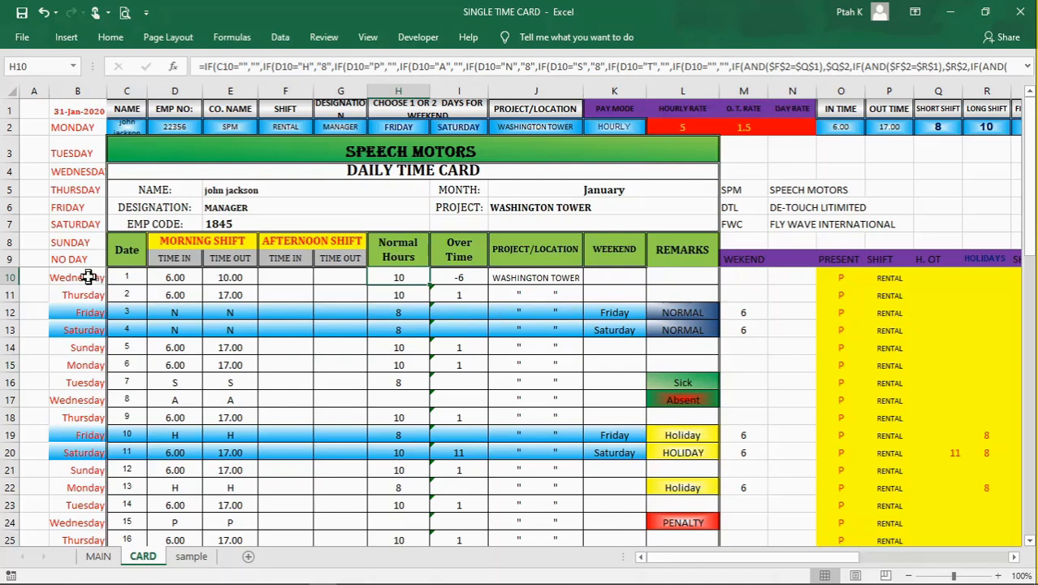
Step: Examine the TEXT formulas in B10 and B11 that derive weekday names from the dates in column C
{"action": "left_click", "coordinate": [88, 277]}
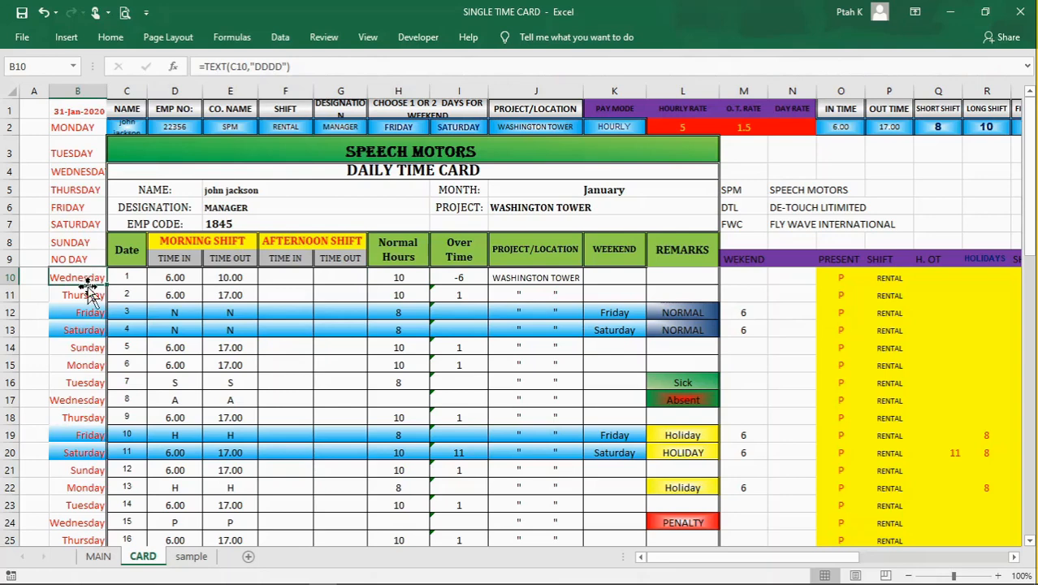
{"action": "left_click", "coordinate": [99, 294]}
{"action": "left_click", "coordinate": [92, 276]}
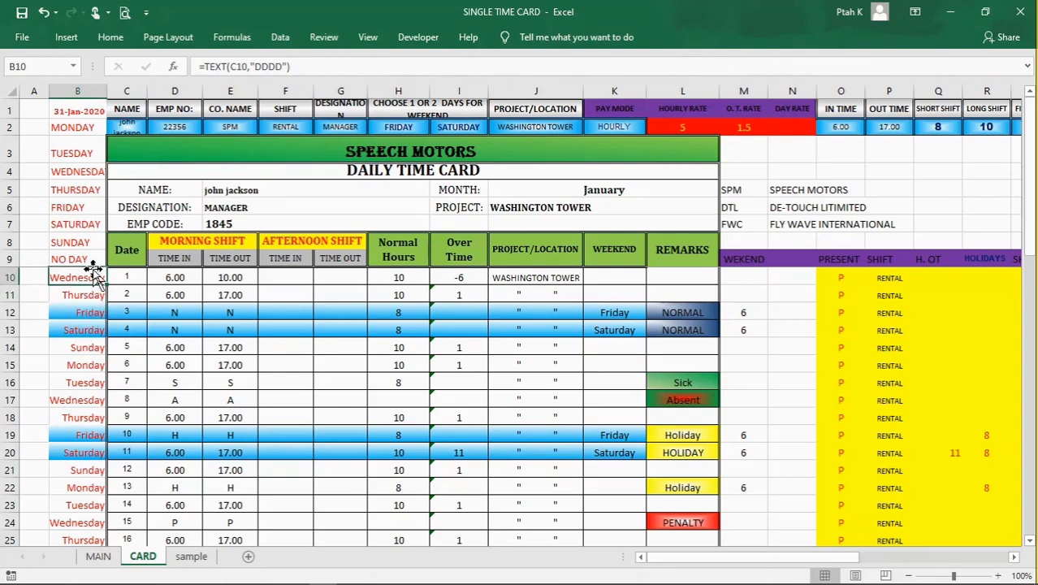
{"action": "left_click", "coordinate": [86, 292]}
{"action": "left_click", "coordinate": [86, 275]}
{"action": "left_click", "coordinate": [125, 275]}
{"action": "left_click", "coordinate": [81, 274]}
{"action": "left_click", "coordinate": [85, 292]}
{"action": "left_click", "coordinate": [88, 278]}
{"action": "left_click", "coordinate": [85, 292]}
{"action": "left_click", "coordinate": [85, 279]}
{"action": "key", "text": "Down"}
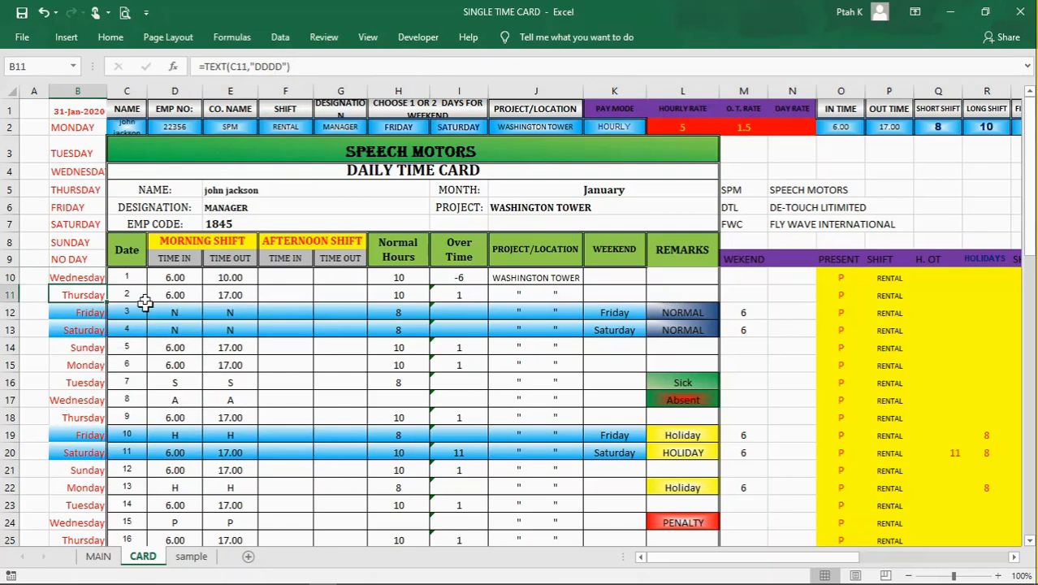
Step: Shorten the weekday format code in the B10 TEXT formula to "DDD"
{"action": "left_click", "coordinate": [86, 276]}
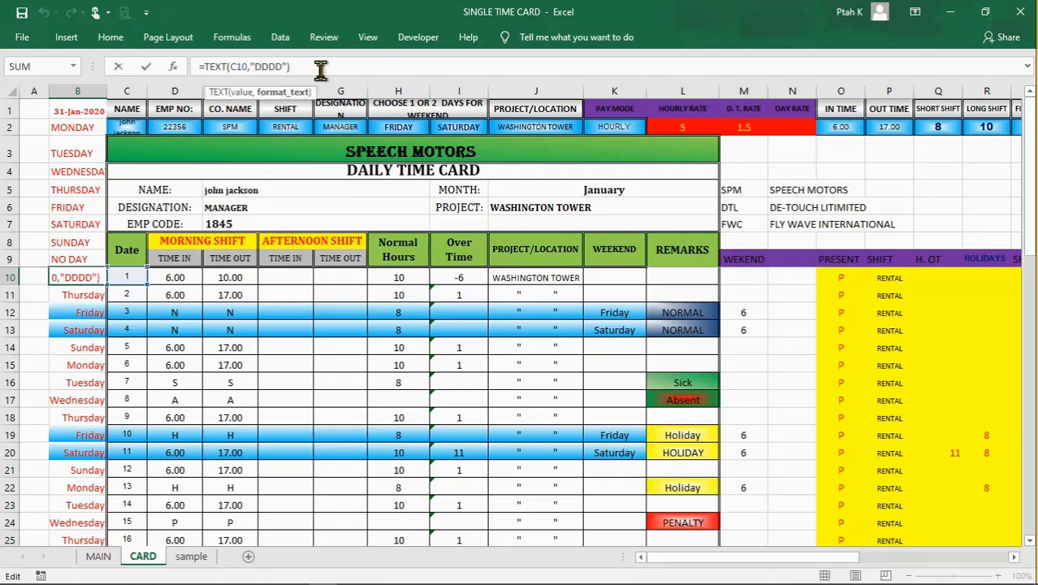
{"action": "key", "text": "BackSpace"}
{"action": "key", "text": "Return"}
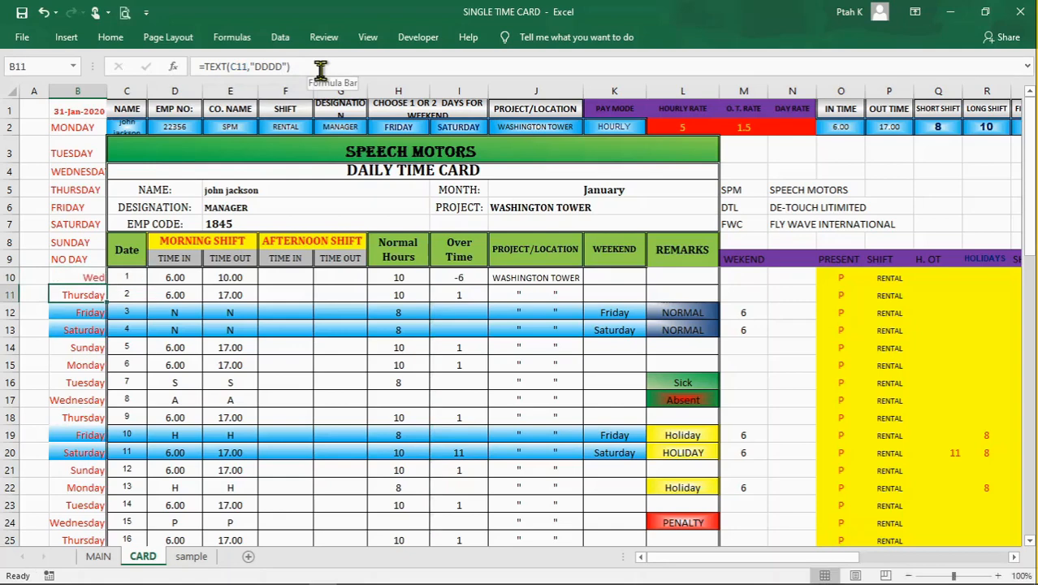
Step: Restore the full weekday format code "DDDD" in the B10 TEXT formula
{"action": "left_click", "coordinate": [186, 415]}
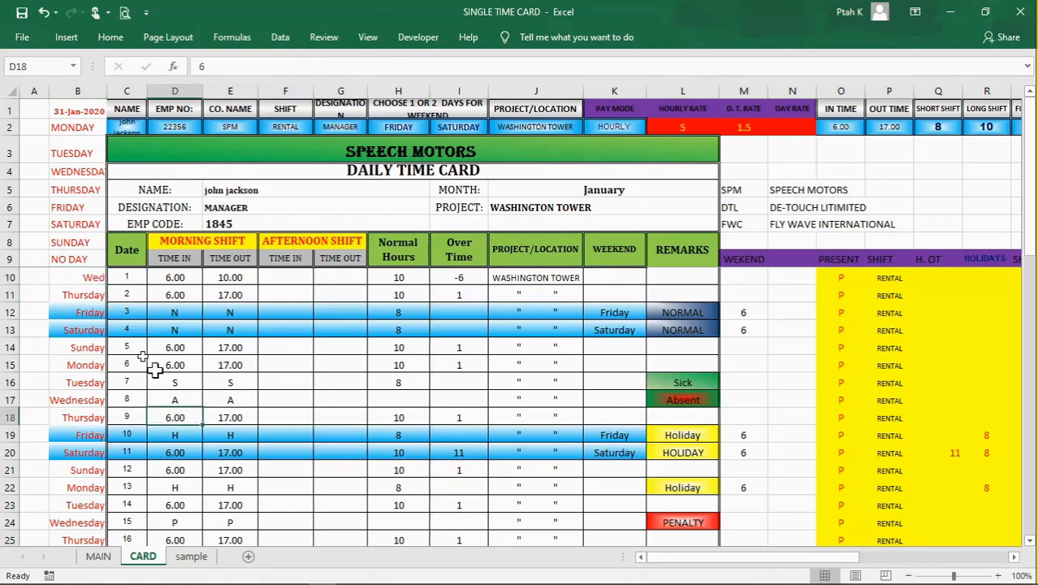
{"action": "left_click", "coordinate": [61, 277]}
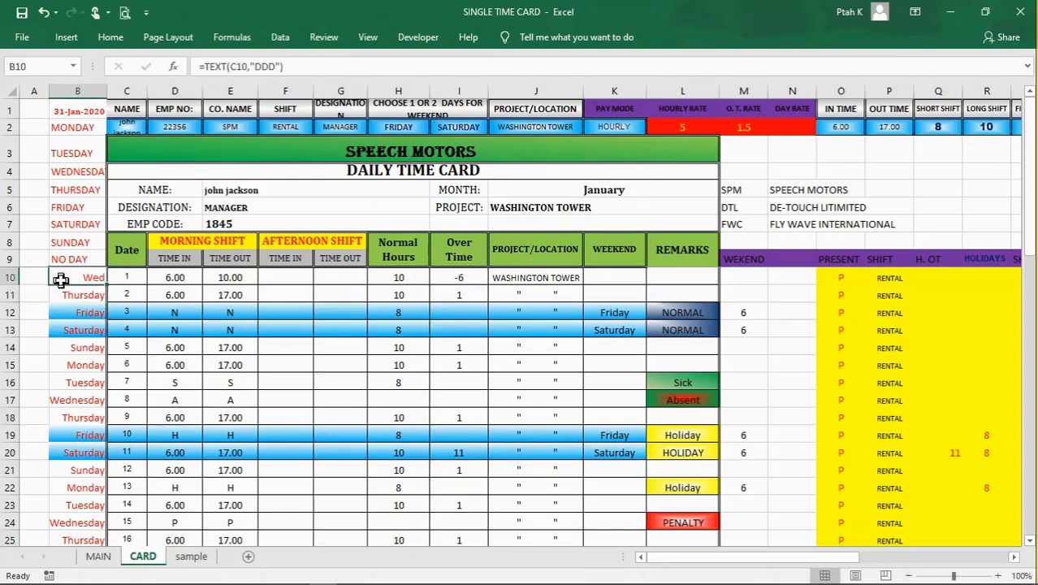
{"action": "left_click", "coordinate": [272, 67]}
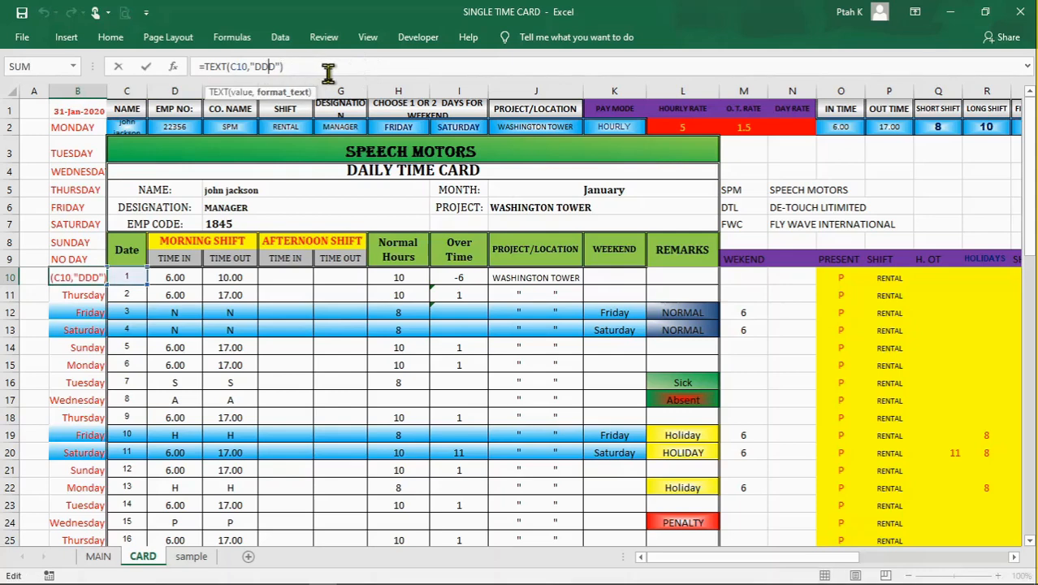
{"action": "type", "text": "D"}
{"action": "key", "text": "Return"}
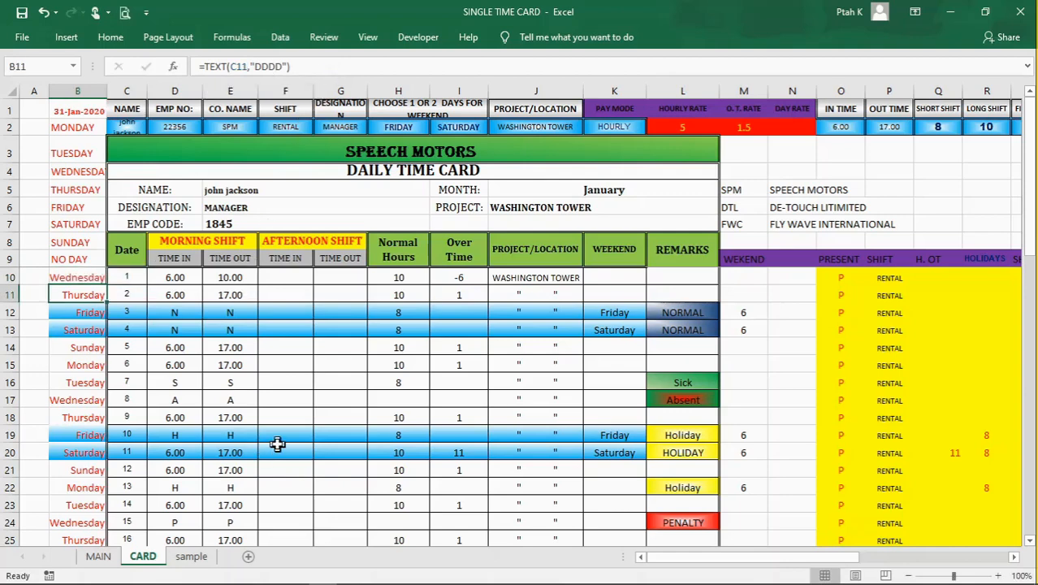
Step: Compare the weekday formulas in B10:B12 with the source date in C10
{"action": "left_click", "coordinate": [252, 380]}
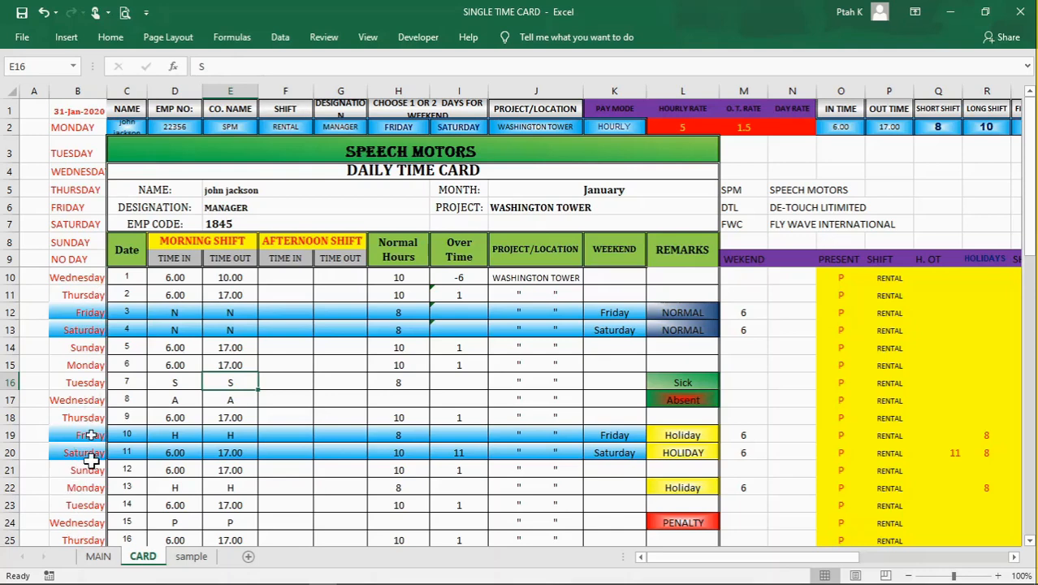
{"action": "left_click", "coordinate": [92, 294]}
{"action": "left_click", "coordinate": [93, 311]}
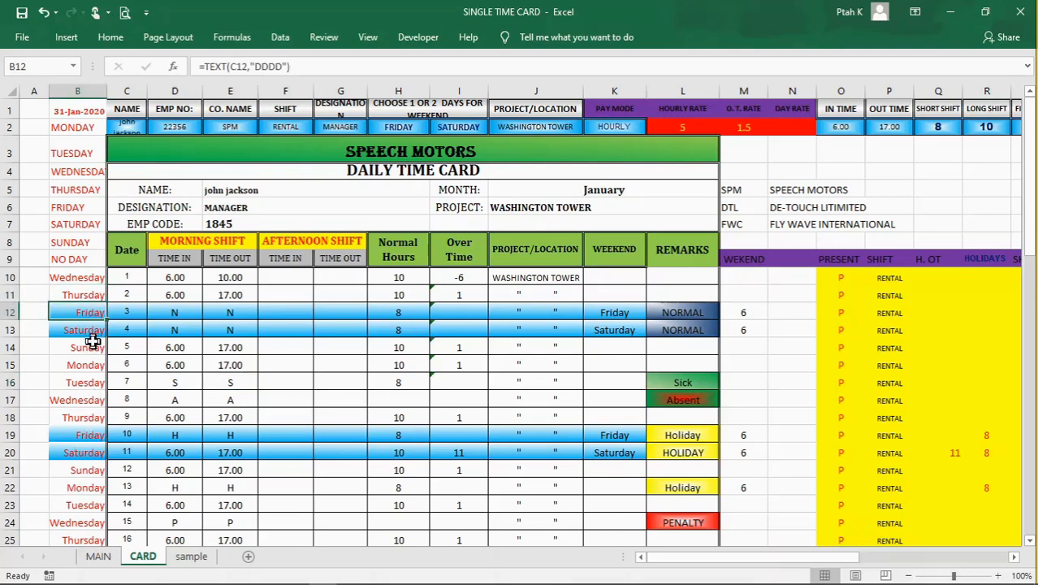
{"action": "left_click", "coordinate": [90, 278]}
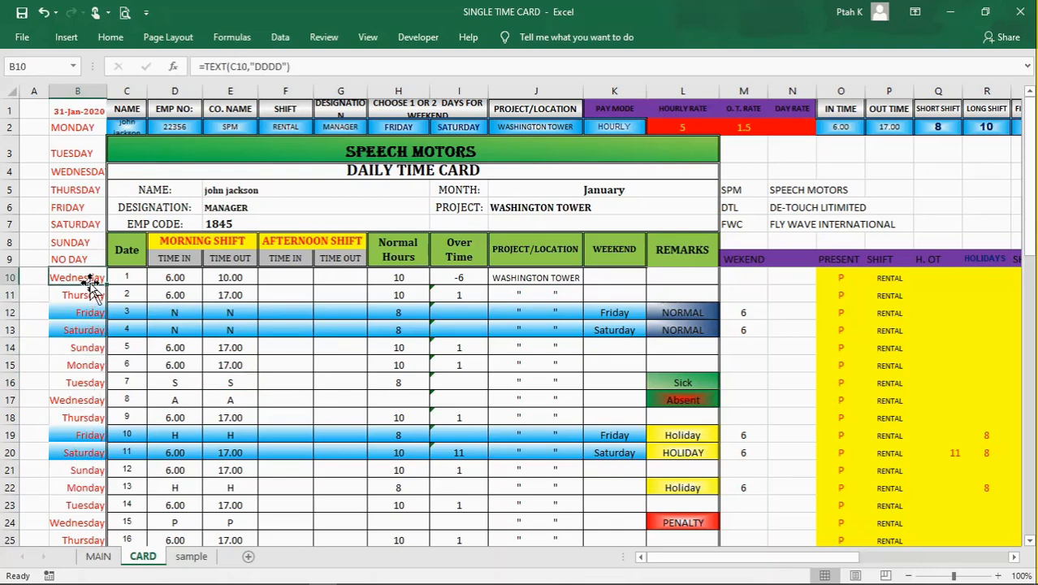
{"action": "left_click", "coordinate": [130, 277]}
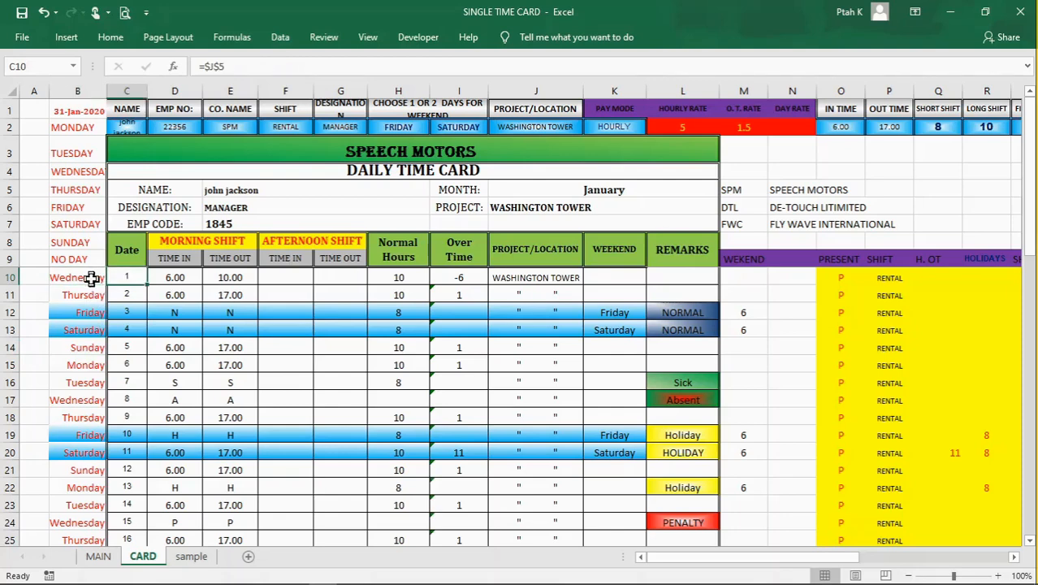
{"action": "left_click", "coordinate": [91, 278]}
{"action": "left_click", "coordinate": [131, 279]}
{"action": "left_click", "coordinate": [80, 281]}
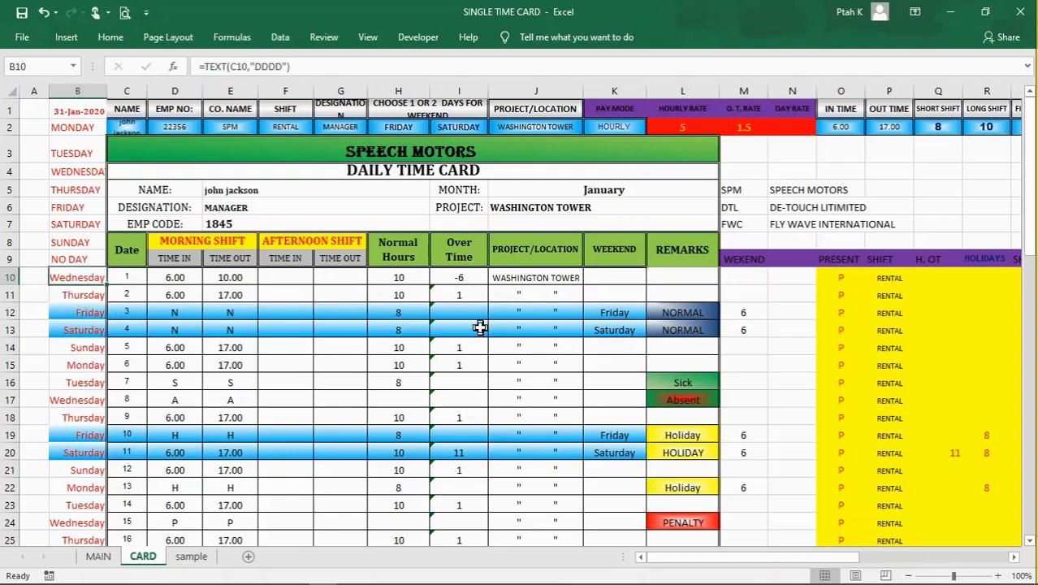
Step: Survey the helper column headers in M9:S9 beside the time card, from WEKEND to SHIFT H
{"action": "left_click_drag", "start_coordinate": [823, 563], "coordinate": [863, 569]}
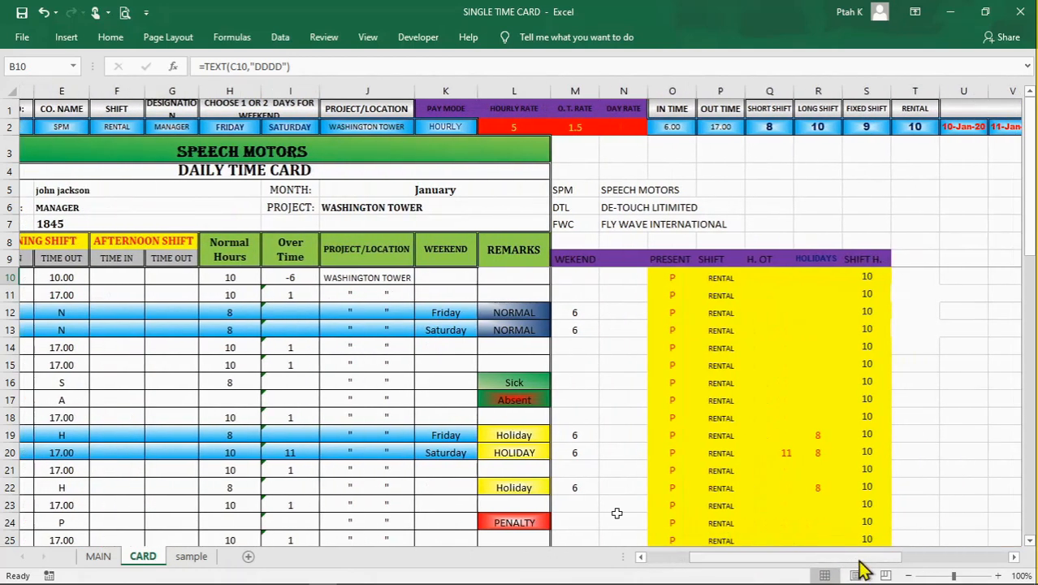
{"action": "mouse_move", "coordinate": [725, 567]}
{"action": "left_mouse_down"}
{"action": "mouse_move", "coordinate": [676, 563]}
{"action": "mouse_move", "coordinate": [741, 566]}
{"action": "left_mouse_up"}
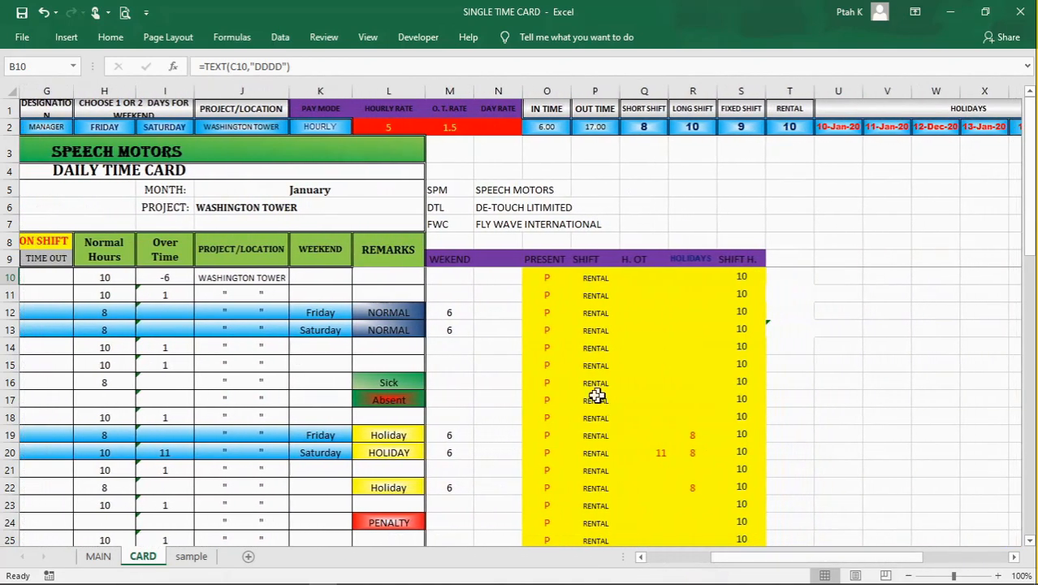
{"action": "left_click", "coordinate": [477, 297]}
{"action": "left_click", "coordinate": [449, 291]}
{"action": "left_click", "coordinate": [453, 275]}
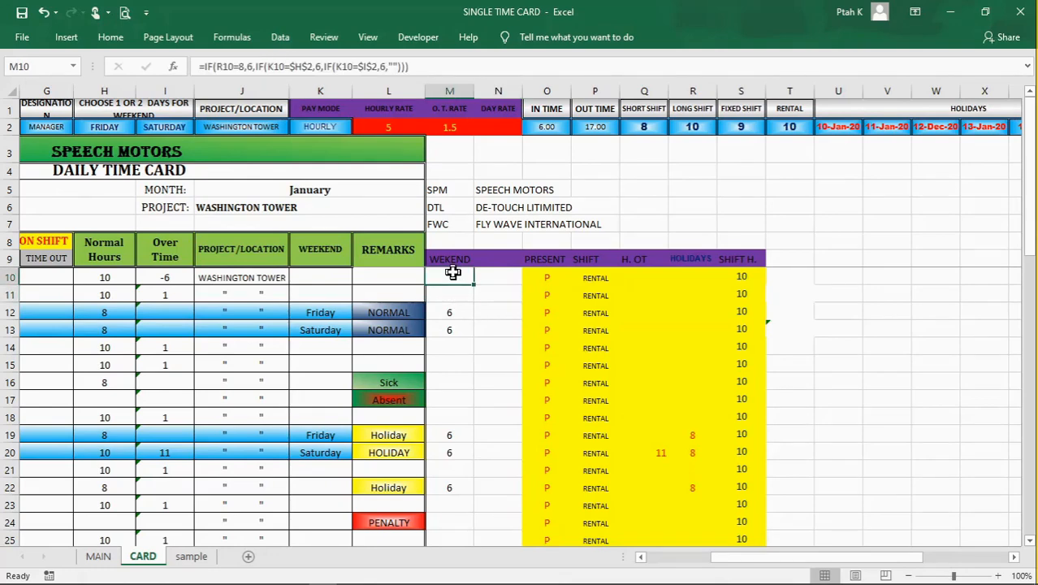
{"action": "left_click_drag", "start_coordinate": [450, 258], "coordinate": [732, 265]}
{"action": "left_click", "coordinate": [868, 325]}
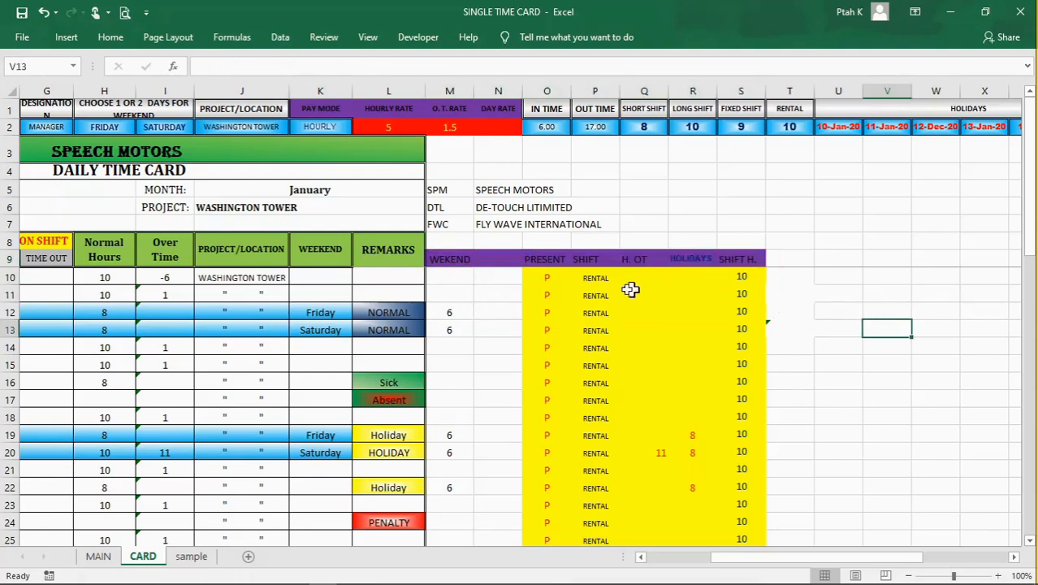
{"action": "left_click", "coordinate": [460, 262]}
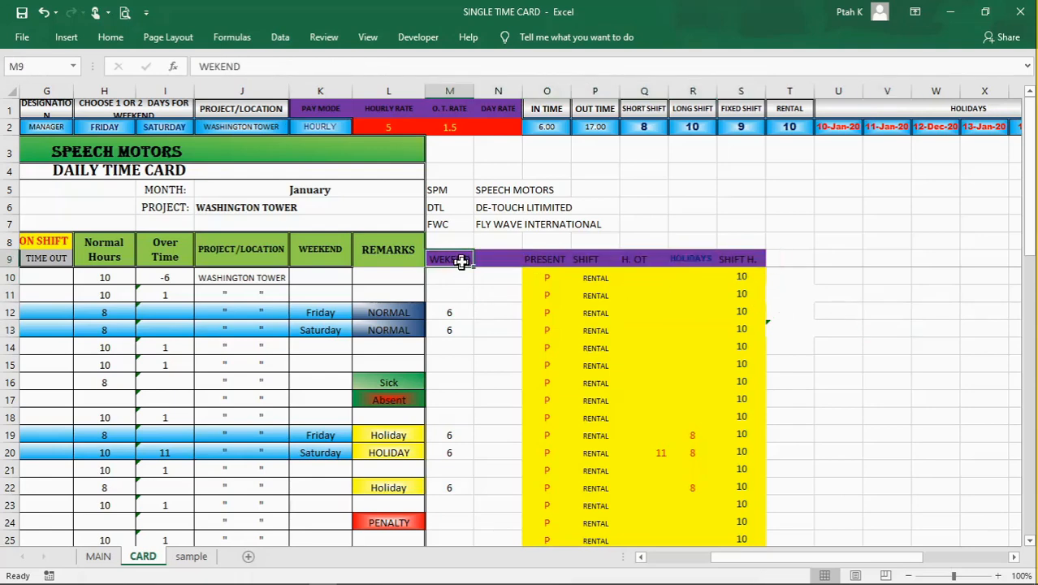
{"action": "left_click", "coordinate": [491, 292]}
{"action": "left_click", "coordinate": [443, 259]}
{"action": "left_click", "coordinate": [496, 258]}
{"action": "left_click", "coordinate": [590, 260]}
{"action": "left_click", "coordinate": [686, 269]}
{"action": "left_click", "coordinate": [735, 263]}
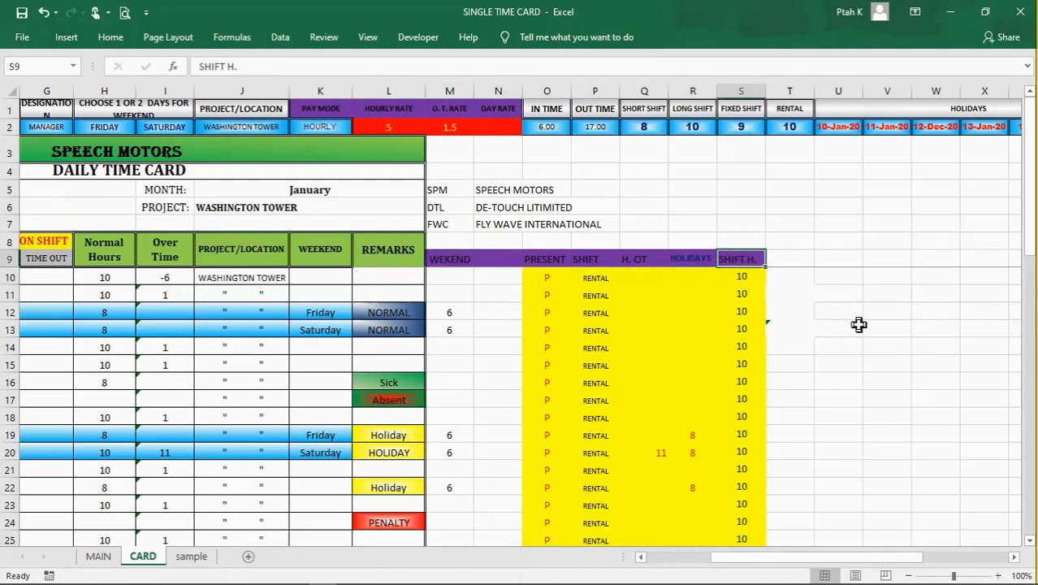
{"action": "left_click", "coordinate": [859, 324]}
Step: Examine the WEKEND helper column's header and M10 formula, along with the blank column N beside it
{"action": "left_click", "coordinate": [463, 259]}
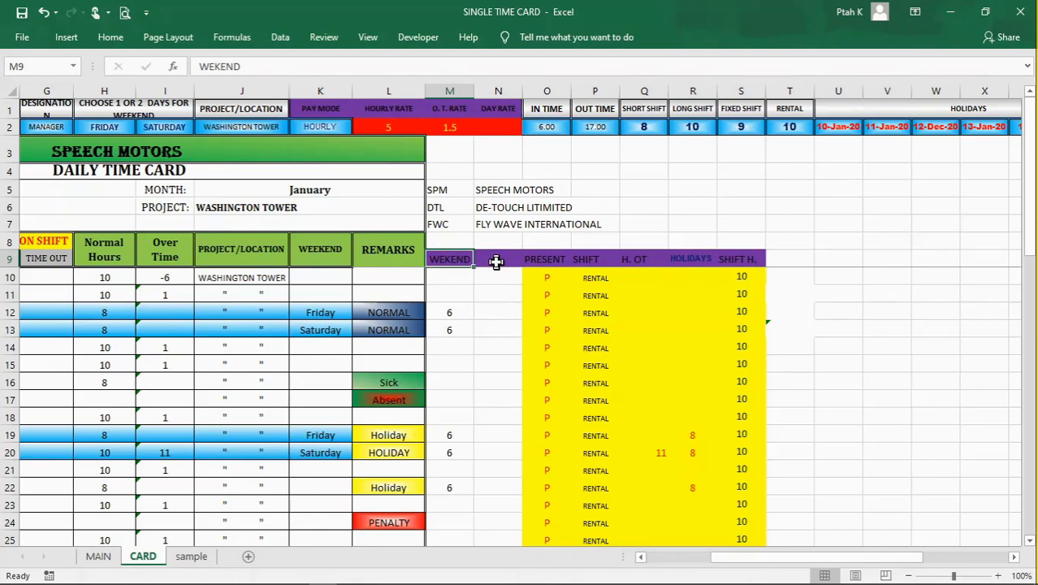
{"action": "left_click", "coordinate": [496, 262]}
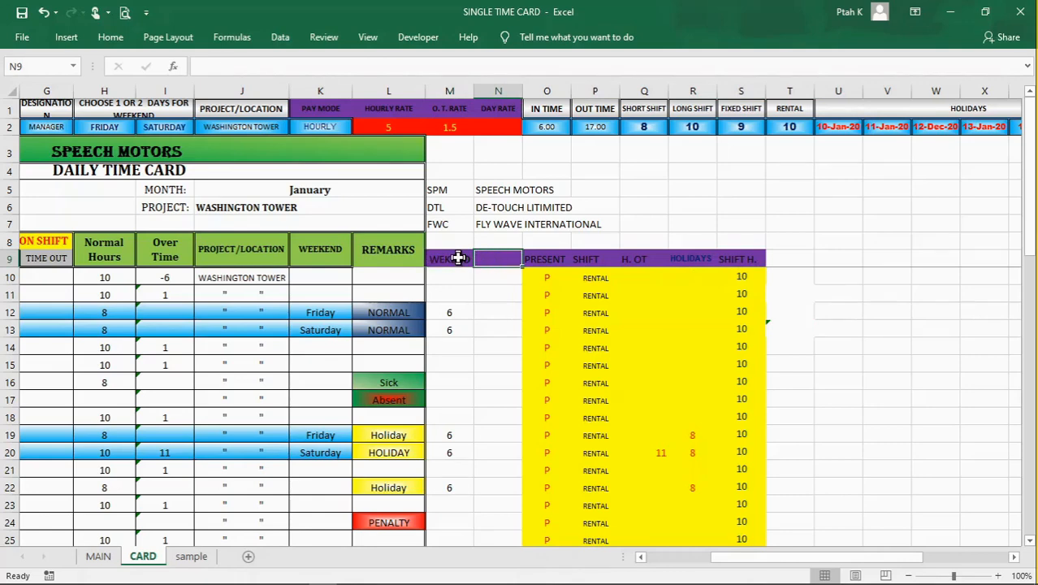
{"action": "left_click", "coordinate": [457, 257]}
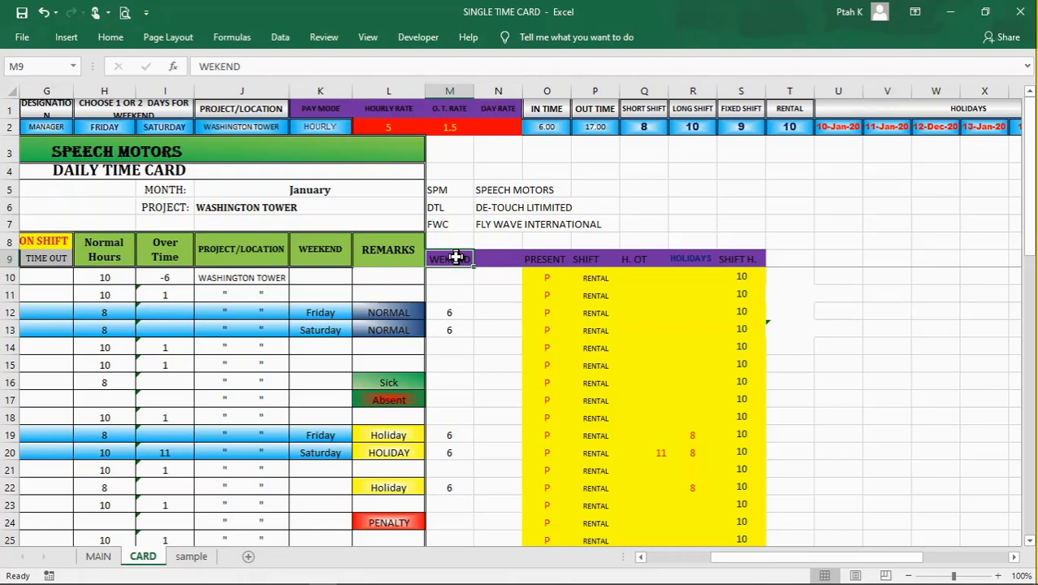
{"action": "left_click", "coordinate": [459, 279]}
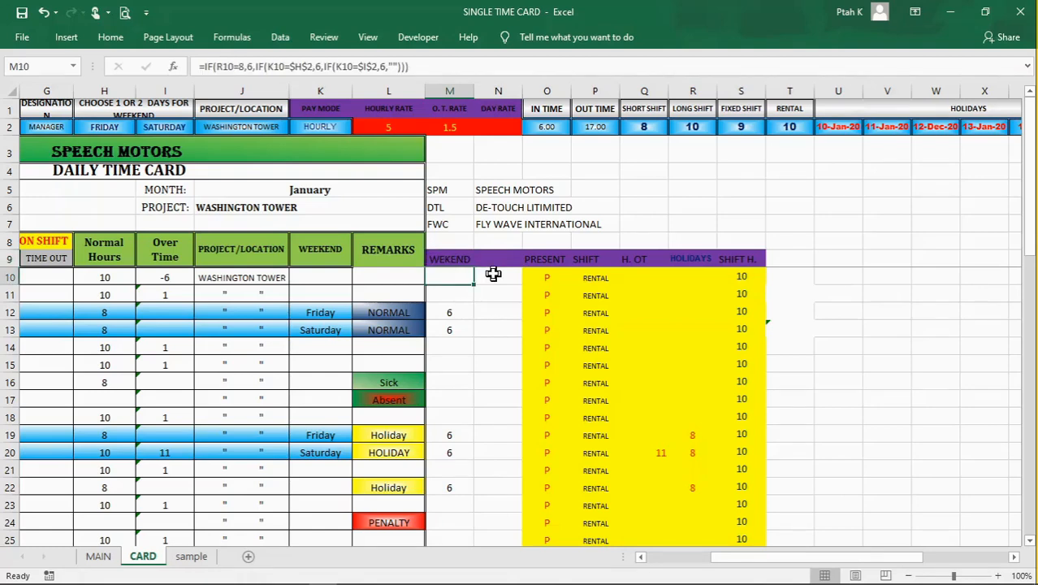
{"action": "left_click", "coordinate": [462, 259]}
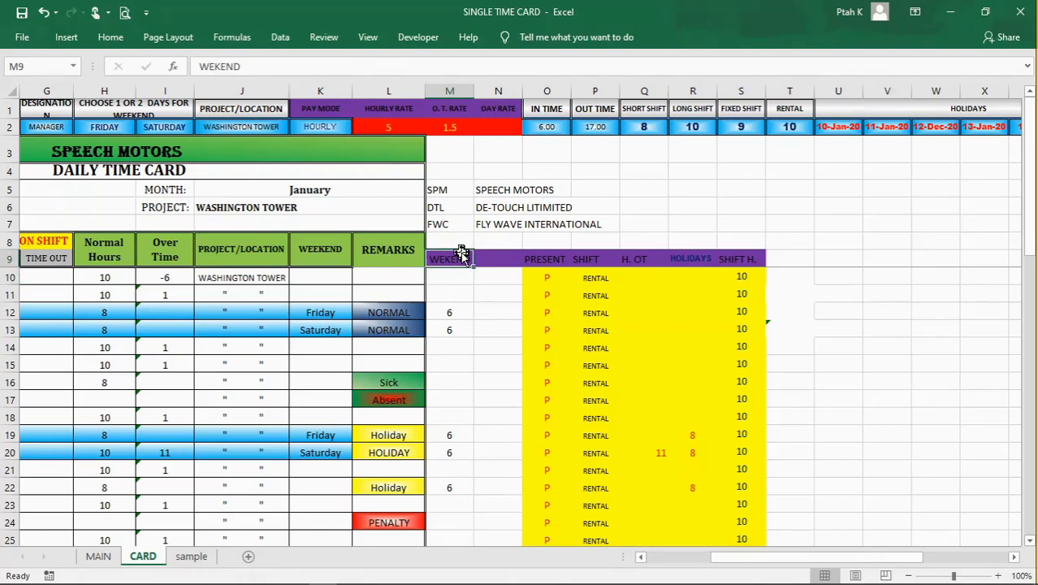
{"action": "left_click", "coordinate": [504, 263]}
{"action": "left_click", "coordinate": [513, 297]}
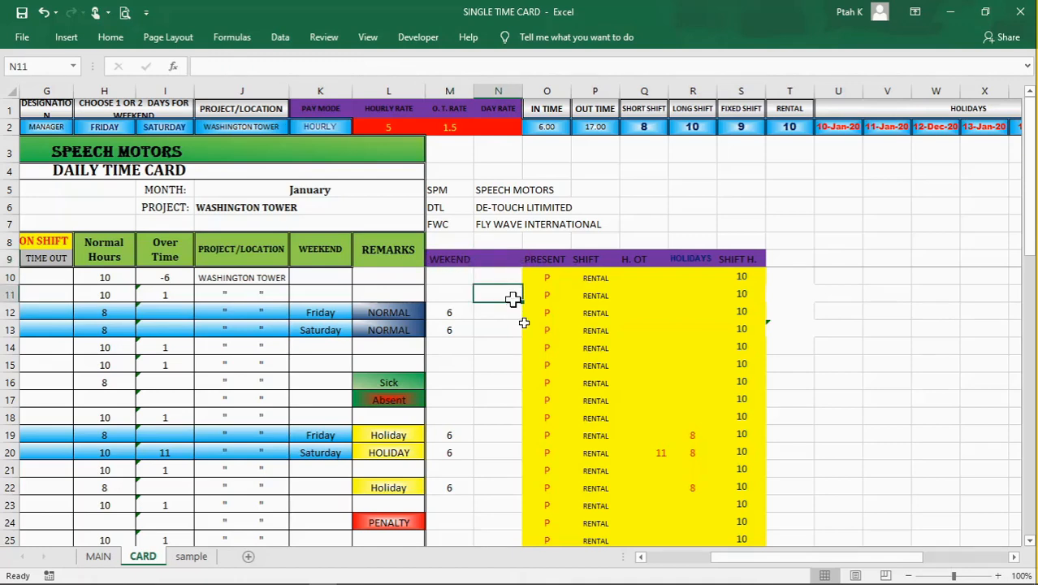
Step: Examine the PRESENT helper column's header in O9 and its formula in O10
{"action": "left_click", "coordinate": [542, 258]}
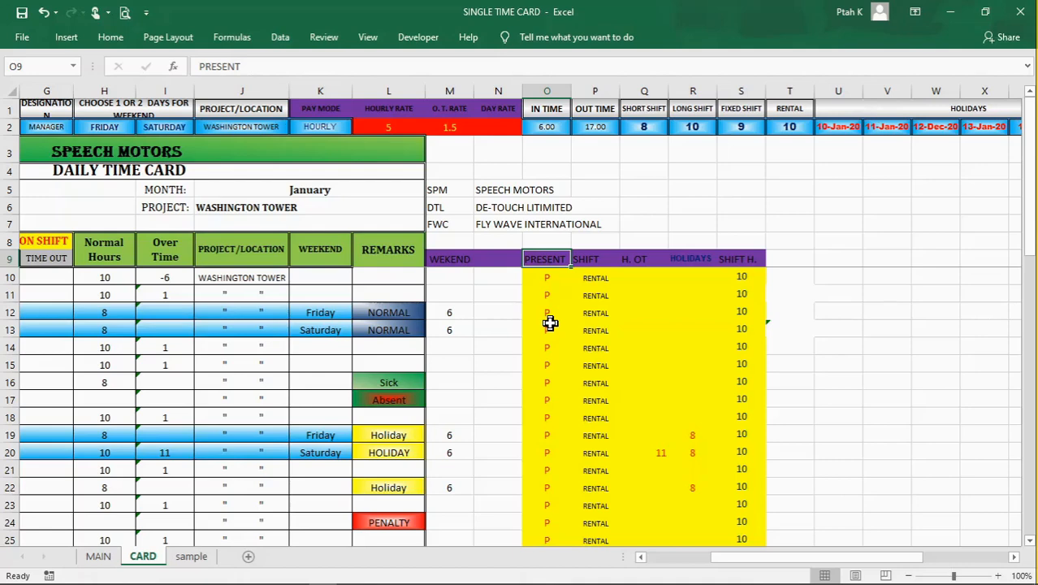
{"action": "left_click", "coordinate": [560, 363]}
{"action": "left_click", "coordinate": [548, 278]}
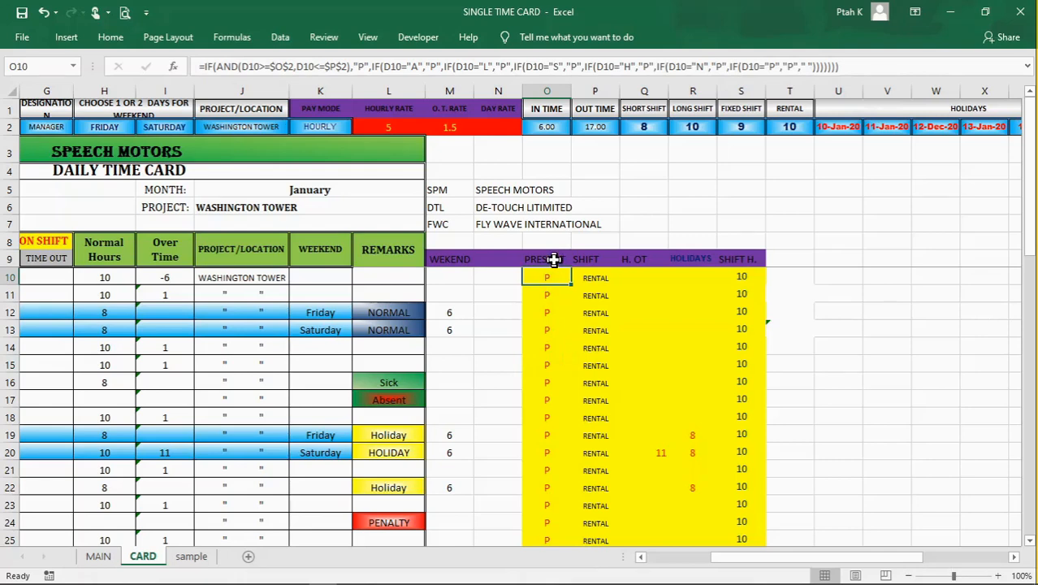
{"action": "left_click", "coordinate": [554, 259]}
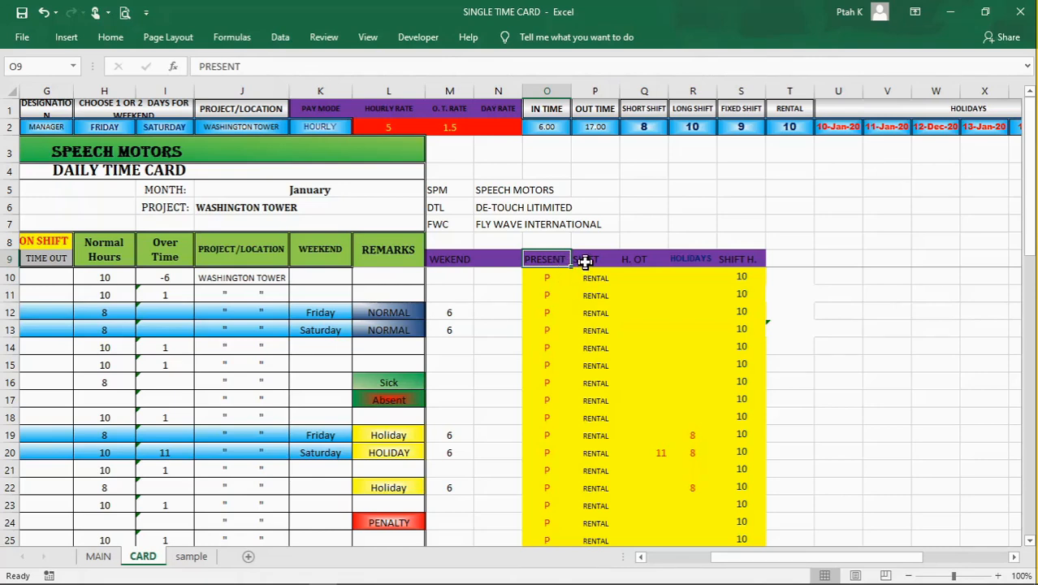
Step: Go through the SHIFT, H. OT, HOLIDAYS and SHIFT H. helper headers in P9:S9
{"action": "left_click", "coordinate": [585, 261]}
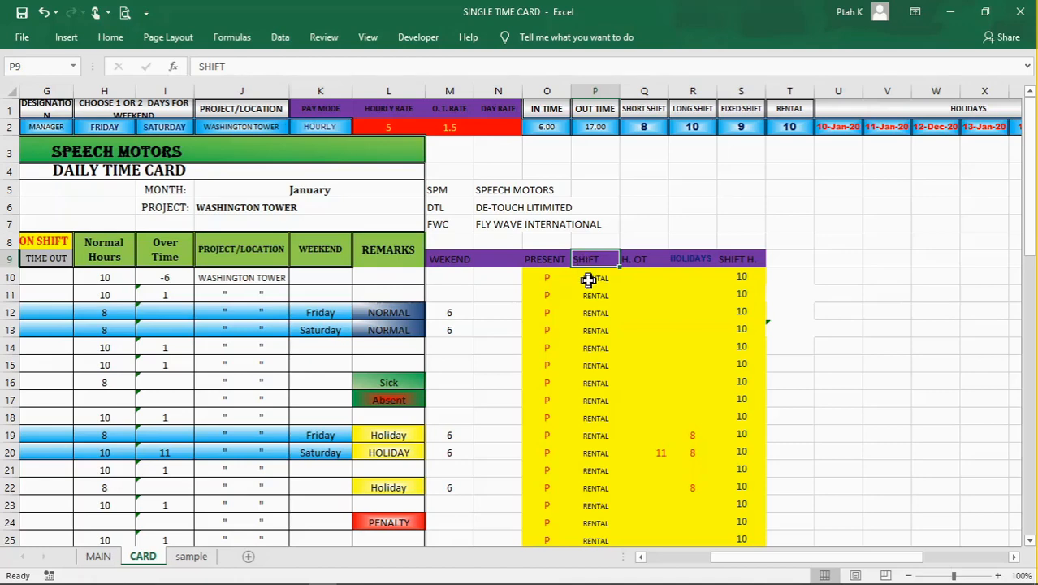
{"action": "left_click", "coordinate": [642, 261]}
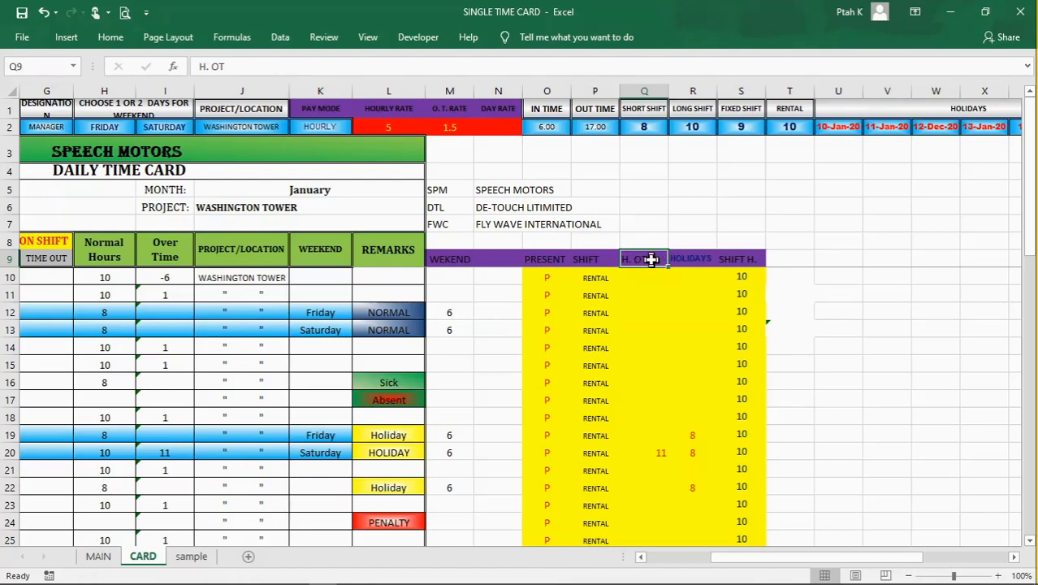
{"action": "left_click", "coordinate": [681, 258]}
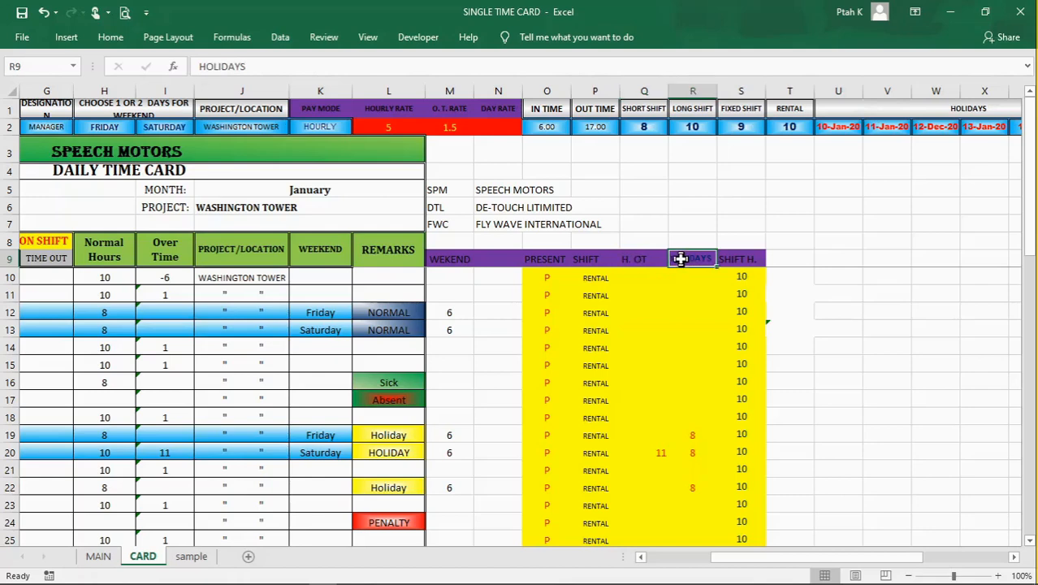
{"action": "left_click", "coordinate": [735, 258]}
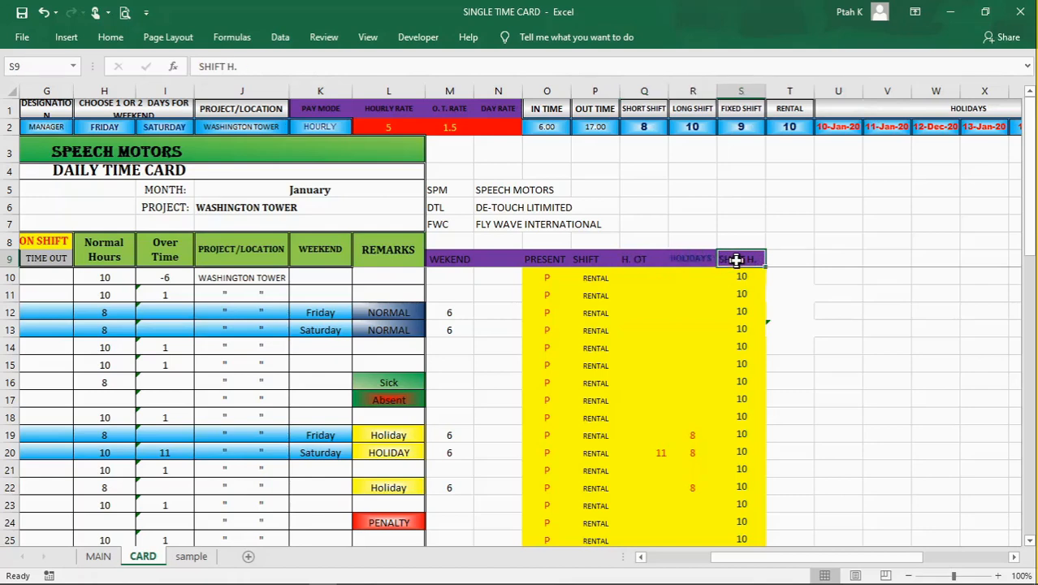
Step: Inspect the nested IF formula in M10 and the holiday and weekend cells it references
{"action": "left_click", "coordinate": [455, 280]}
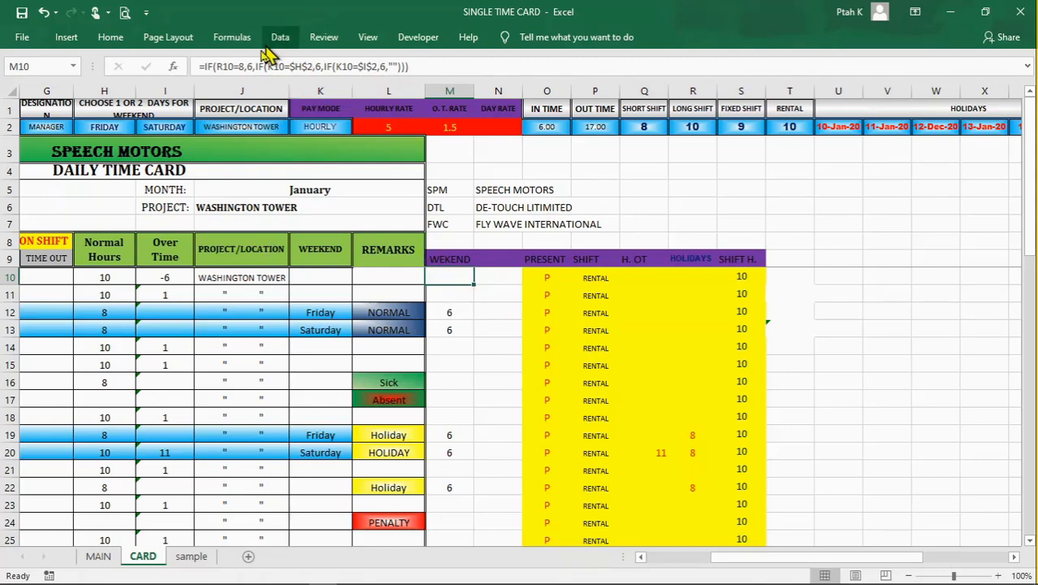
{"action": "left_click", "coordinate": [410, 67]}
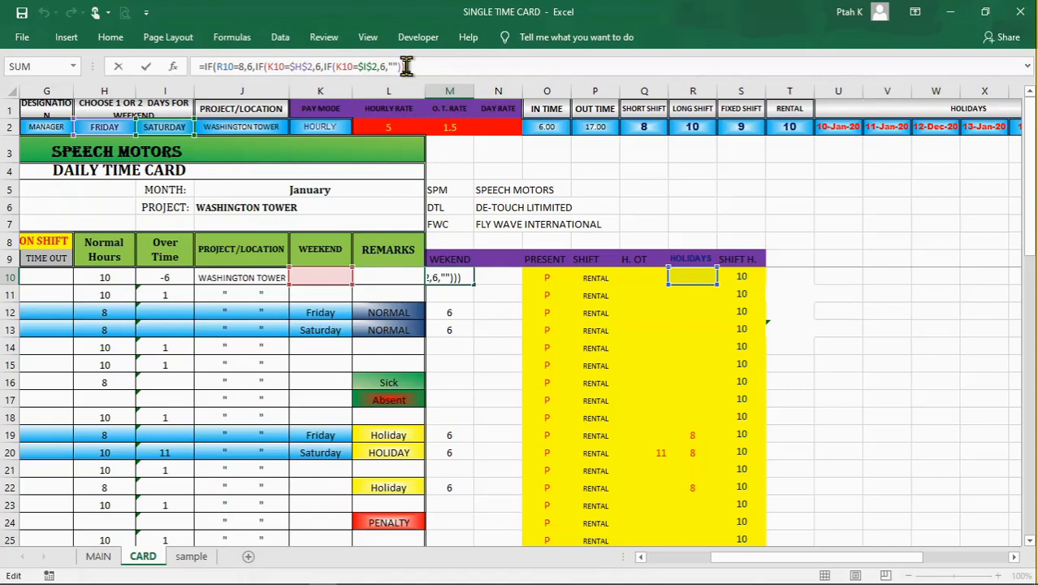
{"action": "key", "text": "Return"}
{"action": "left_click", "coordinate": [468, 343]}
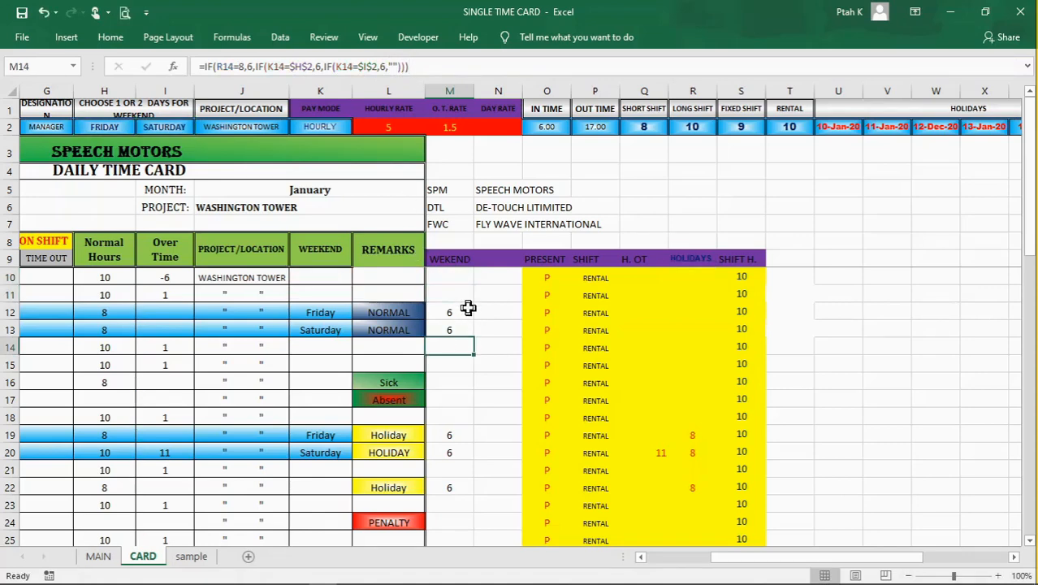
{"action": "left_click", "coordinate": [455, 279]}
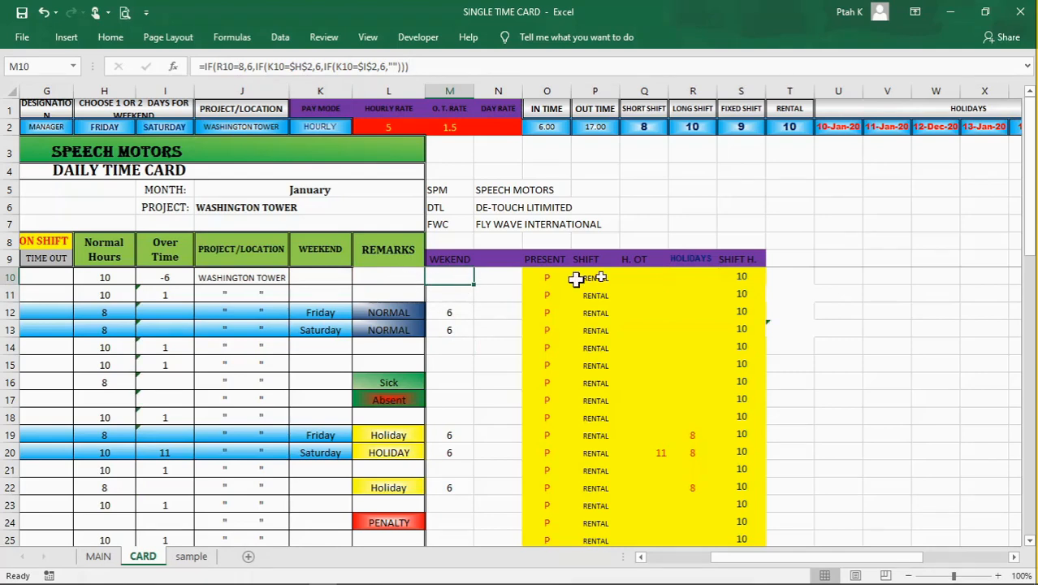
Step: Compare the WEKEND formulas in column M on the weekend and holiday rows, including M12, M13, M19, M20 and M22
{"action": "left_click", "coordinate": [442, 315]}
{"action": "left_click", "coordinate": [452, 328]}
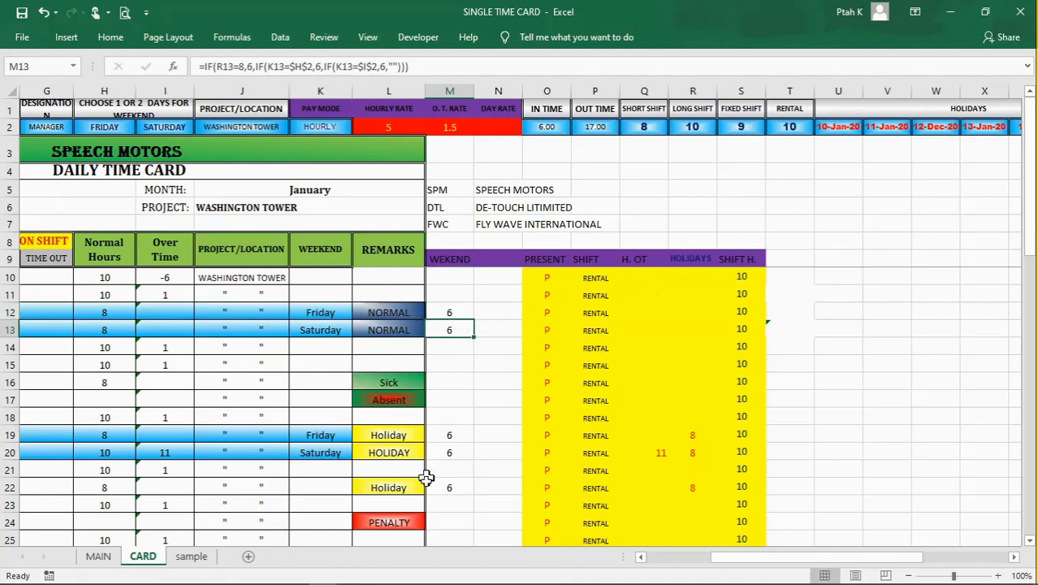
{"action": "left_click", "coordinate": [447, 452]}
{"action": "left_click", "coordinate": [454, 436]}
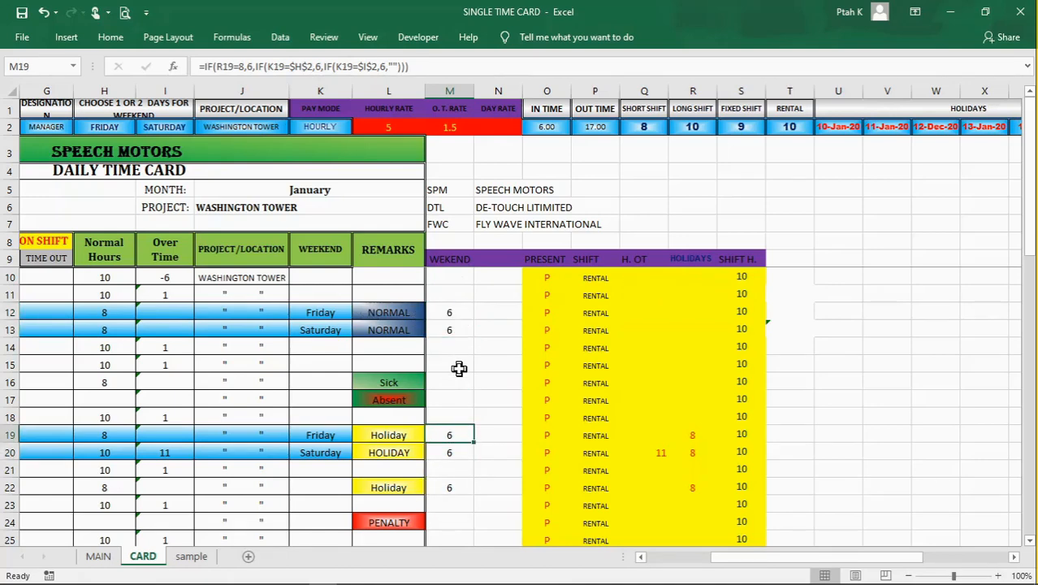
{"action": "left_click", "coordinate": [443, 487]}
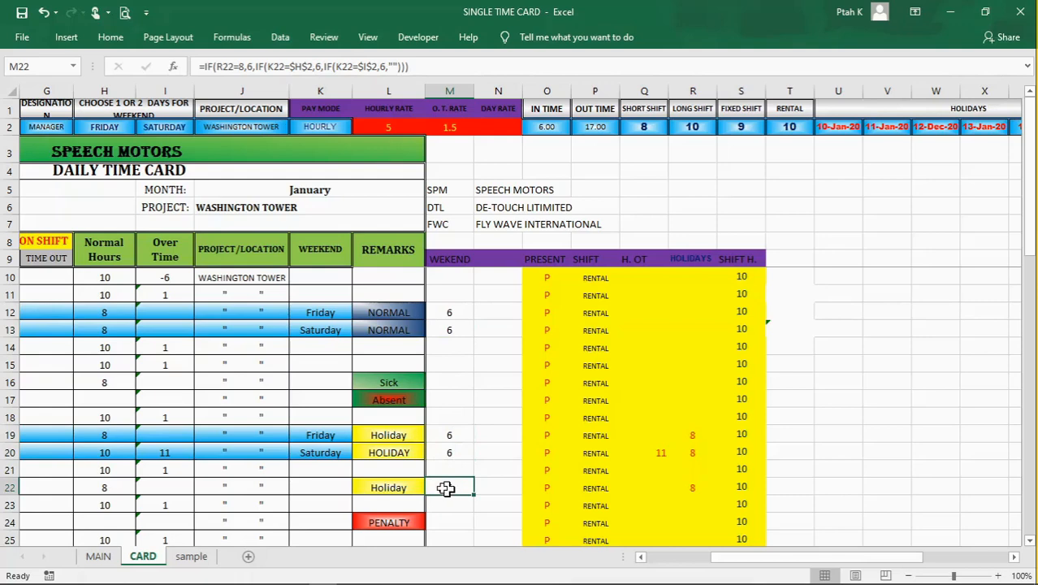
{"action": "left_click", "coordinate": [450, 326]}
{"action": "left_click", "coordinate": [454, 312]}
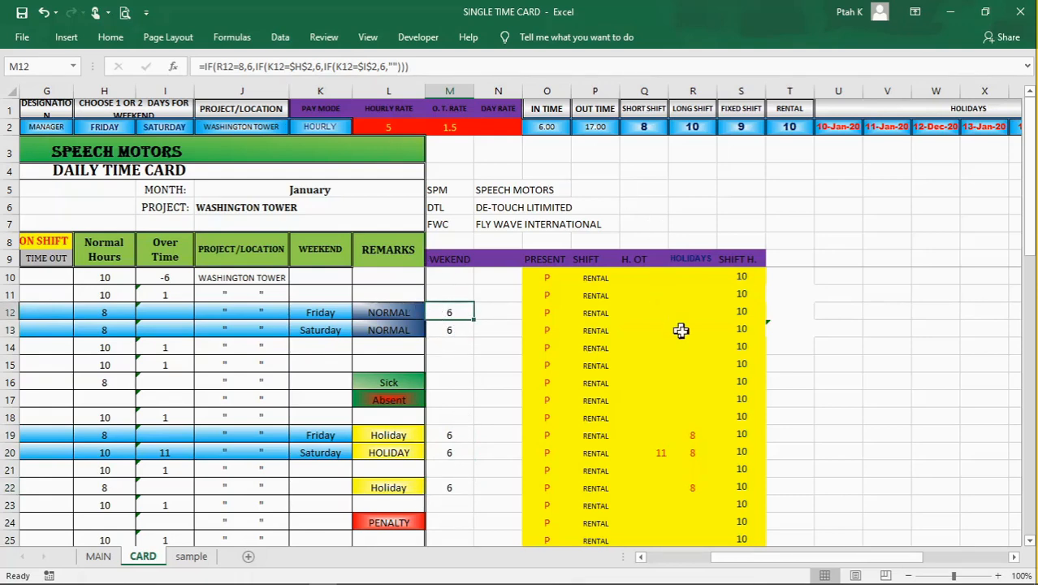
{"action": "left_click", "coordinate": [454, 362]}
{"action": "left_click", "coordinate": [455, 314]}
Step: Inspect the PRESENT formula in O10 and its references to the time-in entry and the IN TIME and OUT TIME limits
{"action": "left_click", "coordinate": [551, 279]}
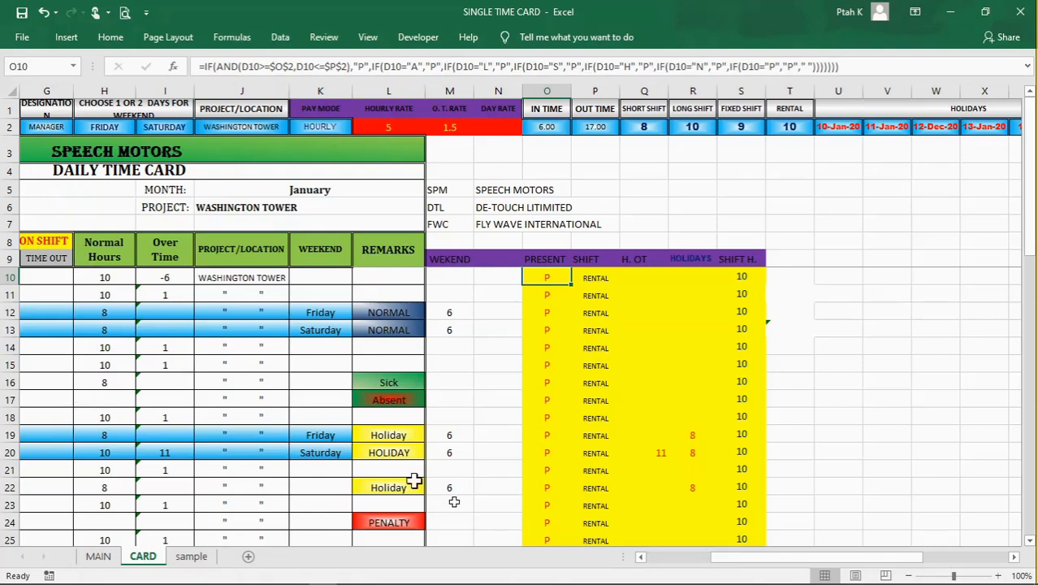
{"action": "left_click_drag", "start_coordinate": [829, 560], "coordinate": [650, 562]}
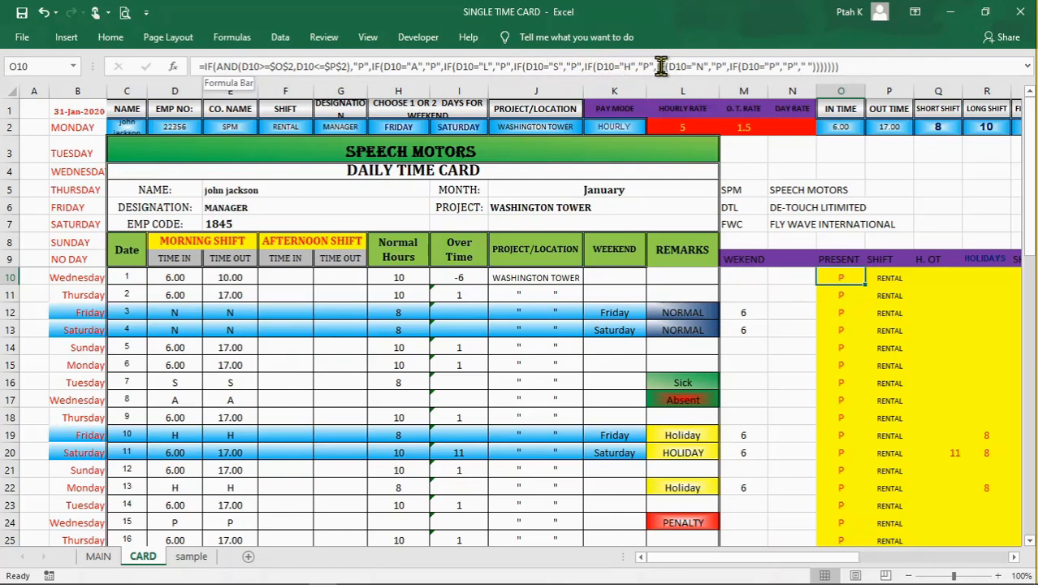
{"action": "left_click", "coordinate": [791, 65]}
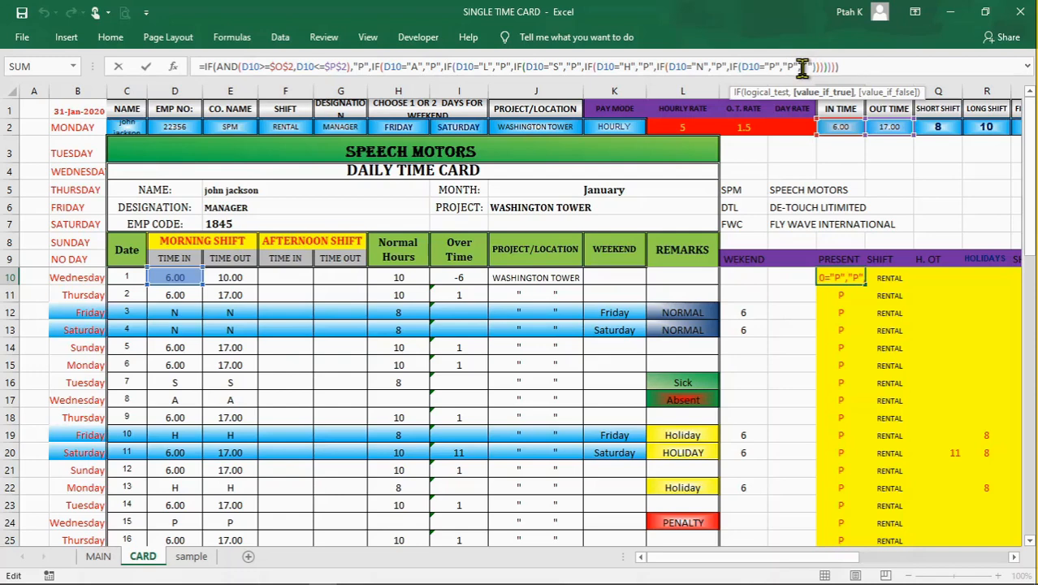
{"action": "key", "text": "Return"}
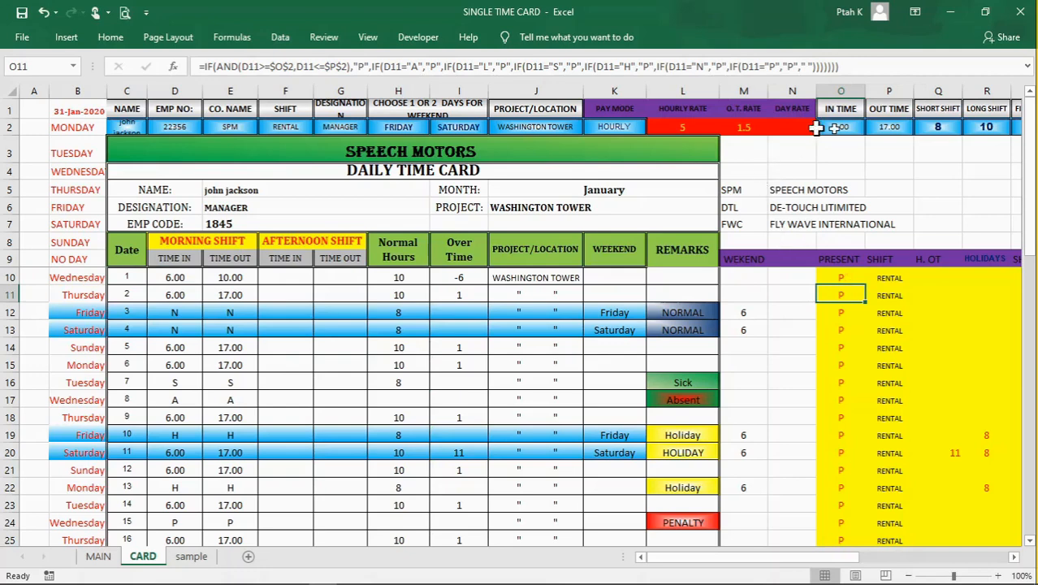
Step: Examine the SHIFT reference in P10 and the holiday overtime formulas in Q10 and Q11
{"action": "left_click", "coordinate": [888, 279]}
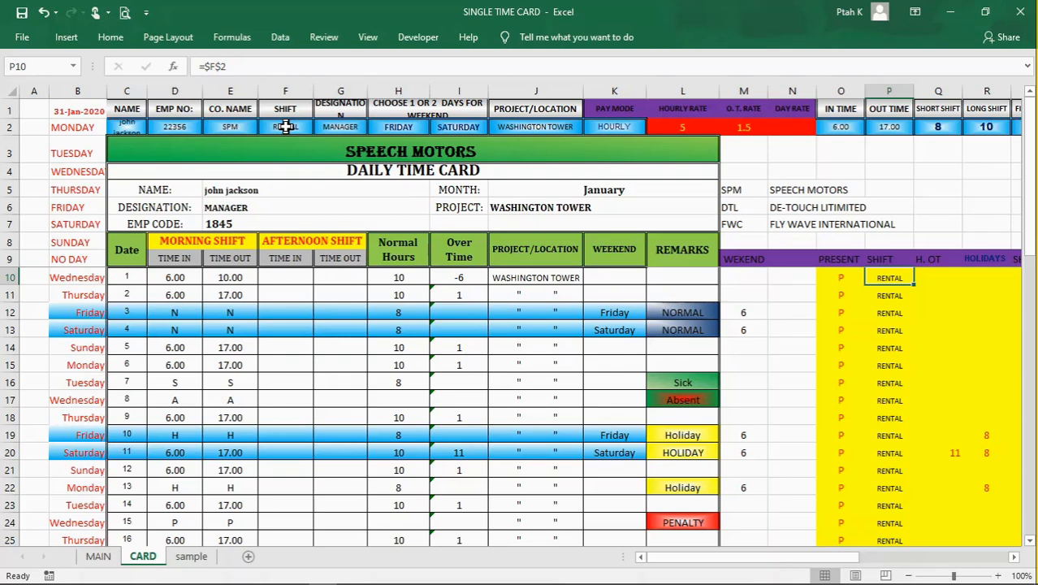
{"action": "left_click", "coordinate": [928, 279]}
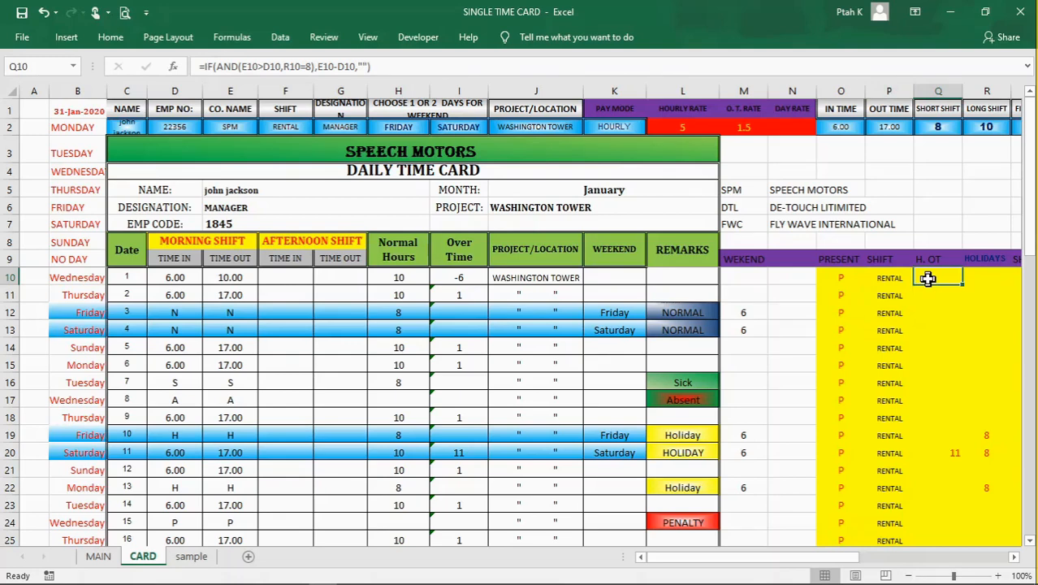
{"action": "left_click_drag", "start_coordinate": [827, 565], "coordinate": [853, 571]}
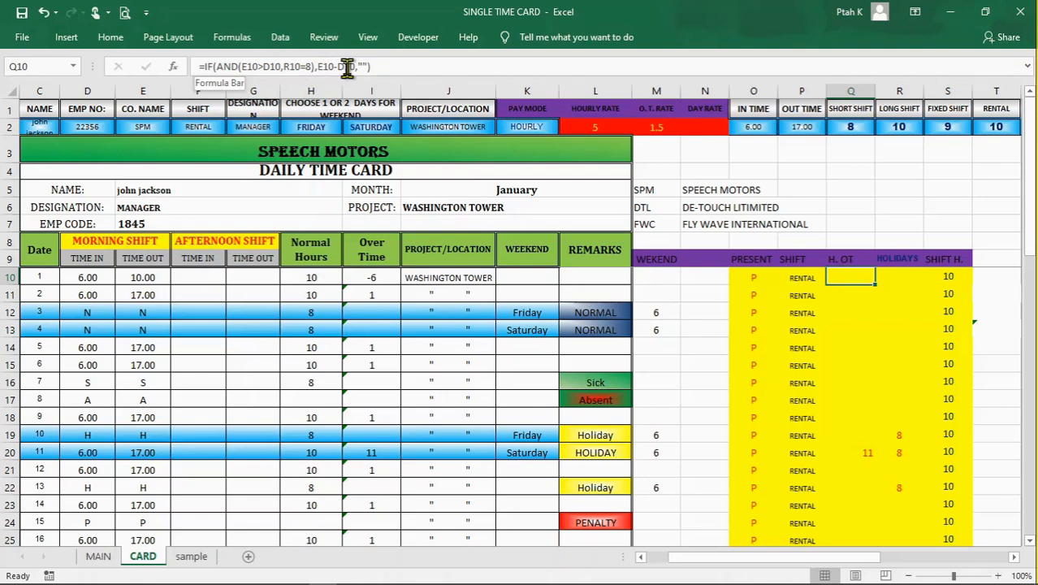
{"action": "key", "text": "Down"}
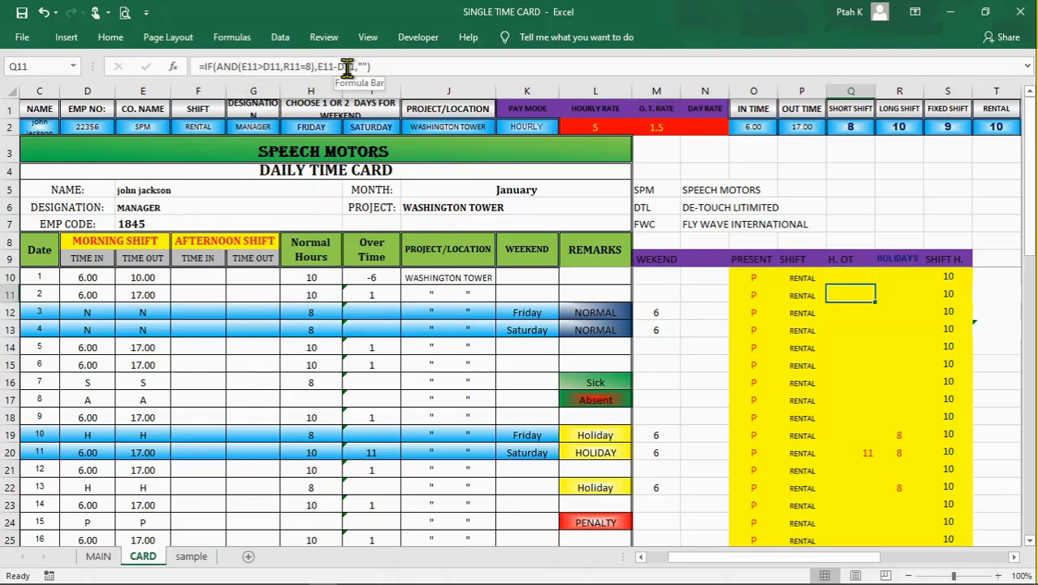
Step: Compare the holiday overtime formulas in Q10 and Q11, including their time-in, time-out and HOLIDAYS references
{"action": "left_click", "coordinate": [851, 278]}
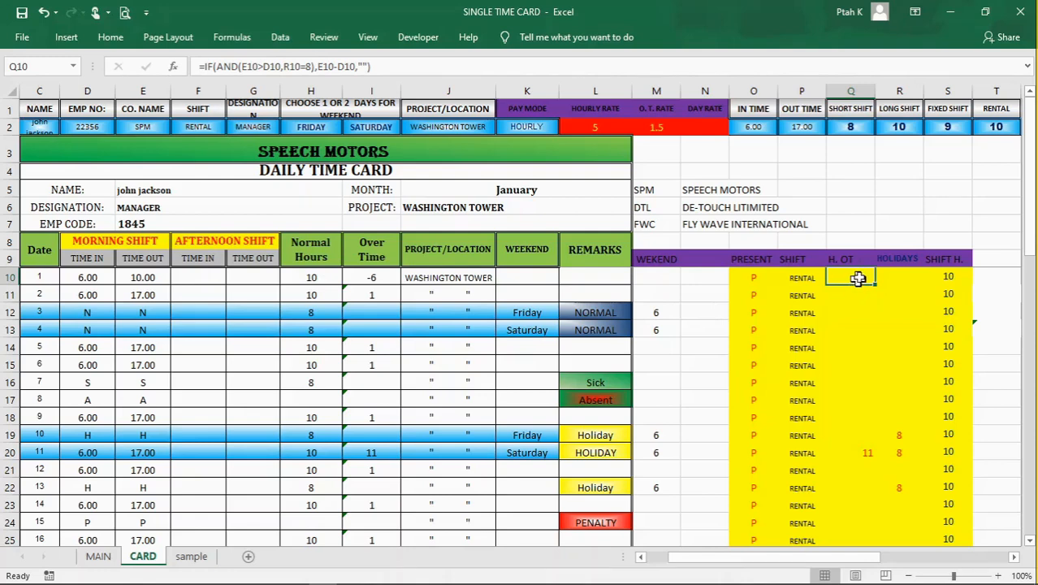
{"action": "left_click", "coordinate": [875, 281]}
{"action": "left_click", "coordinate": [851, 277]}
{"action": "left_click", "coordinate": [848, 295]}
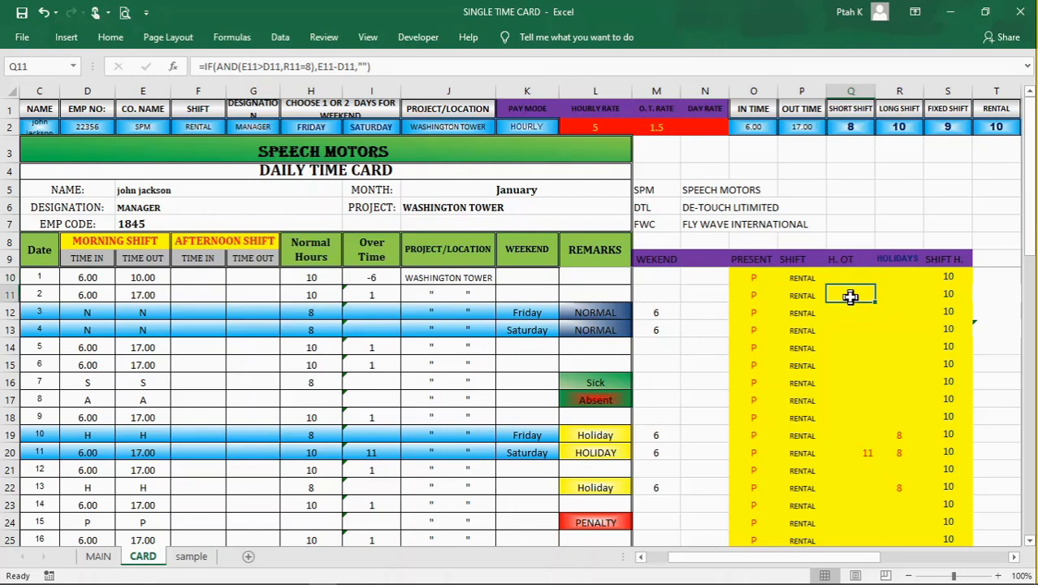
{"action": "left_click", "coordinate": [848, 278]}
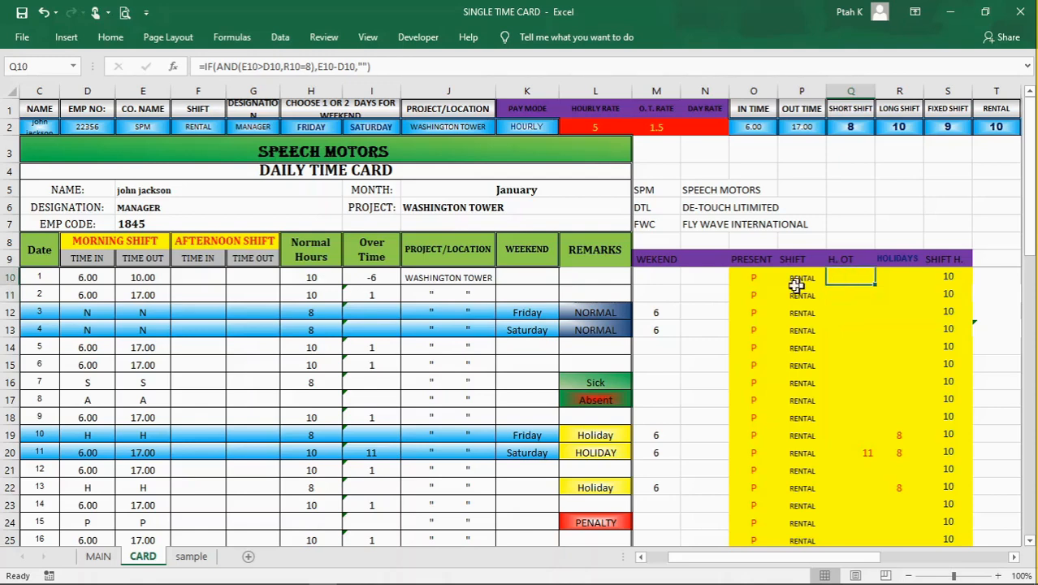
Step: Review the row 10 helper cells from PRESENT to HOLIDAYS and return to the H. OT formula in Q10
{"action": "left_click", "coordinate": [735, 279]}
{"action": "left_click", "coordinate": [798, 280]}
{"action": "left_click", "coordinate": [863, 279]}
{"action": "left_click", "coordinate": [883, 279]}
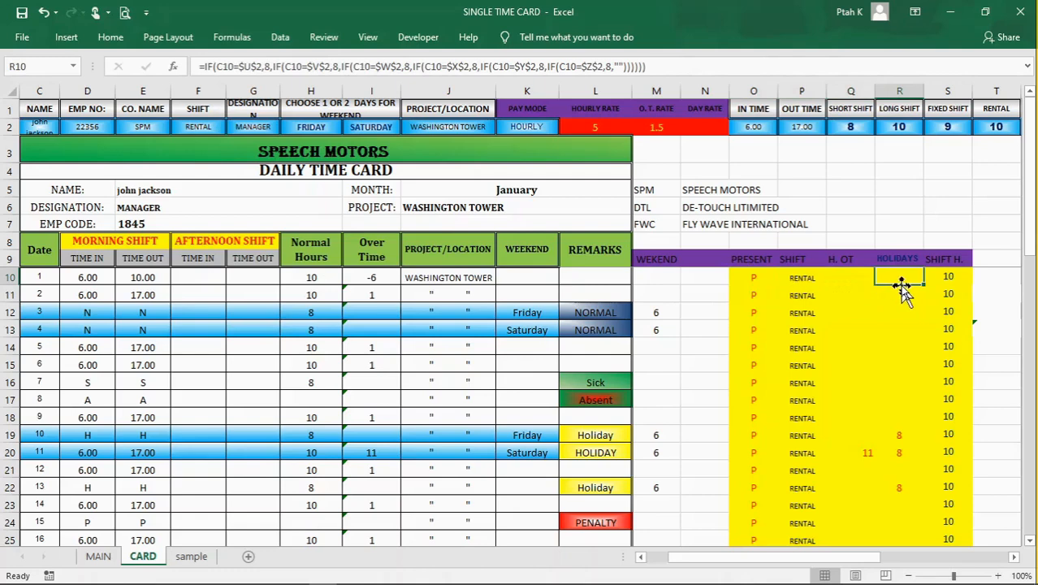
{"action": "left_click", "coordinate": [854, 277]}
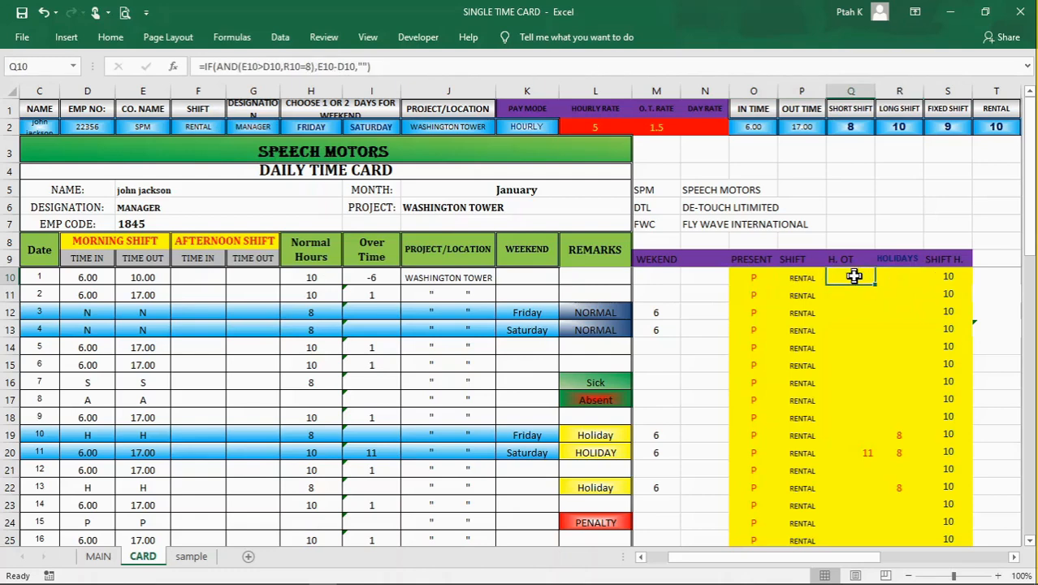
Step: Inspect the nested IF formula in R10 and trace its references to the date column and the holiday cells U2 to Z2
{"action": "left_click", "coordinate": [897, 280]}
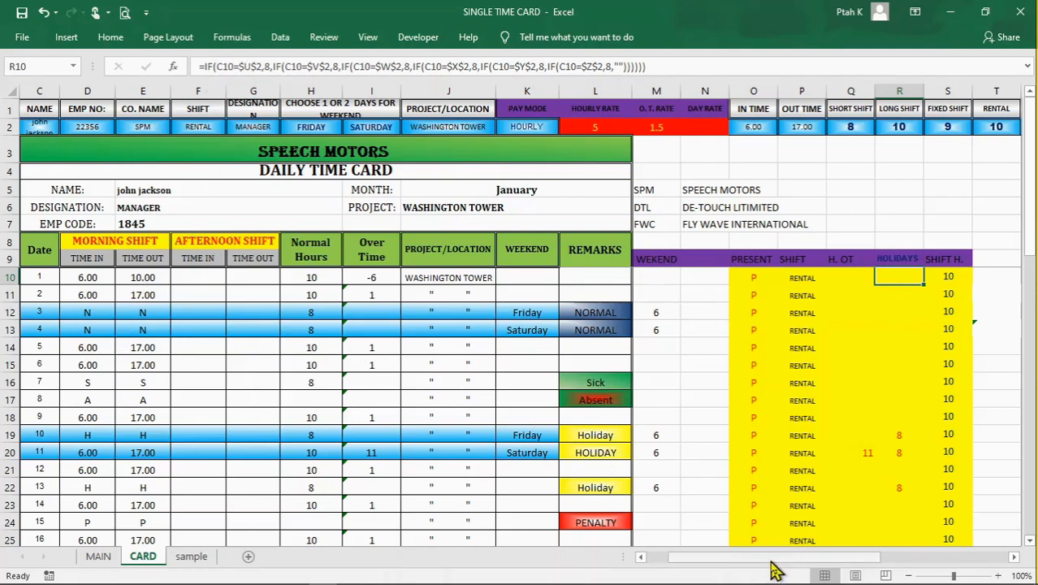
{"action": "left_click_drag", "start_coordinate": [778, 566], "coordinate": [727, 561]}
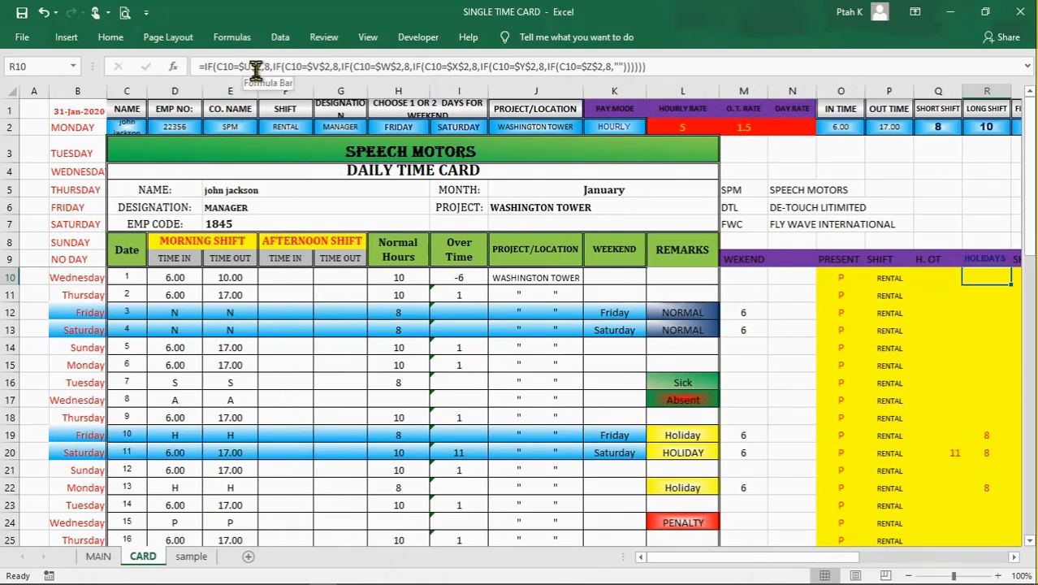
{"action": "left_click_drag", "start_coordinate": [853, 558], "coordinate": [1007, 561]}
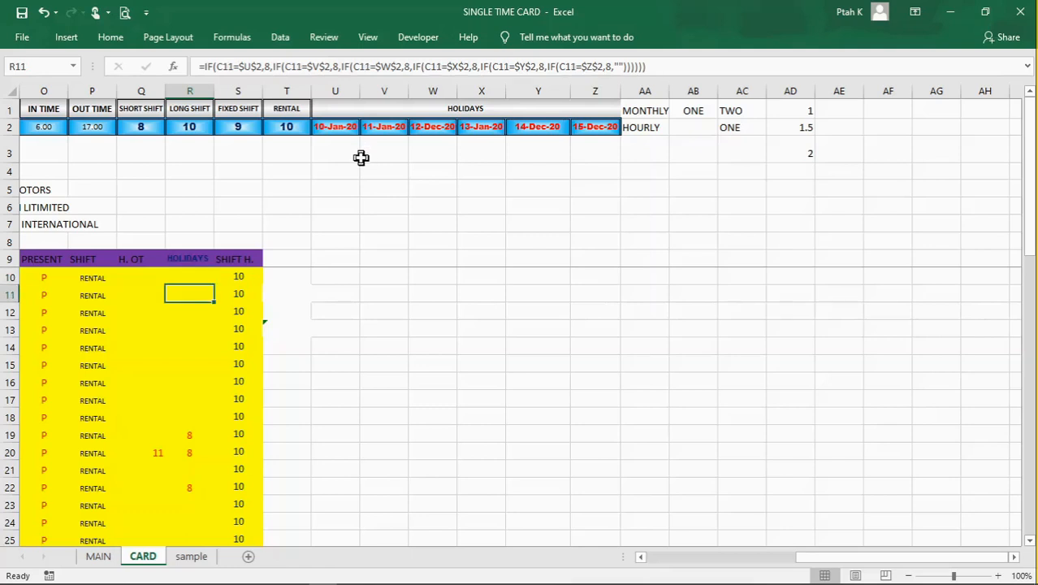
Step: Select the blank ranges beneath the HOLIDAYS dates row by row, from U3:Z3 to U6:Z6, to show the space below
{"action": "left_click_drag", "start_coordinate": [341, 154], "coordinate": [572, 152]}
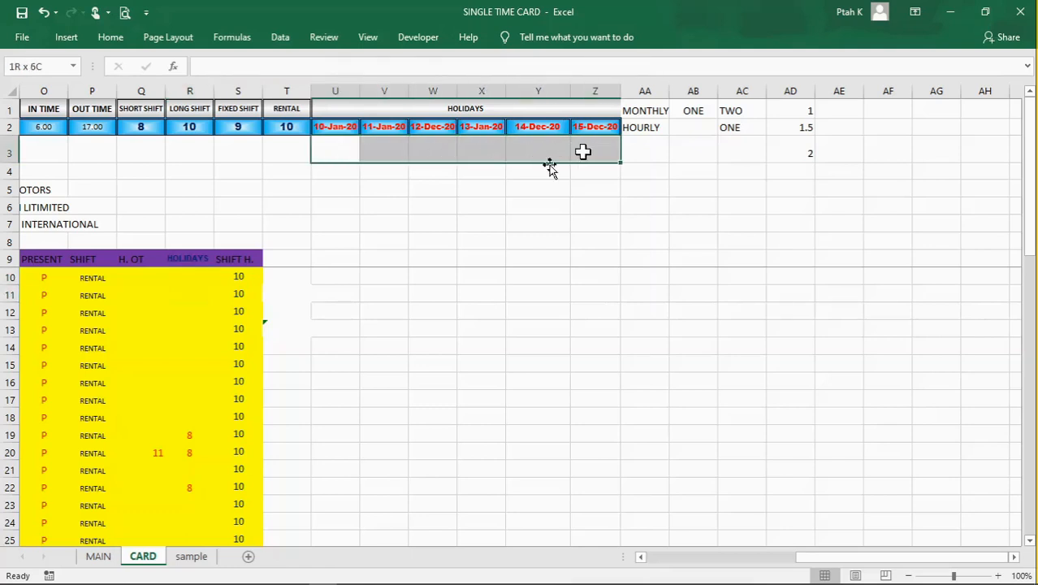
{"action": "left_click_drag", "start_coordinate": [323, 174], "coordinate": [590, 174]}
{"action": "left_click_drag", "start_coordinate": [337, 190], "coordinate": [587, 189]}
{"action": "left_click_drag", "start_coordinate": [319, 206], "coordinate": [579, 206]}
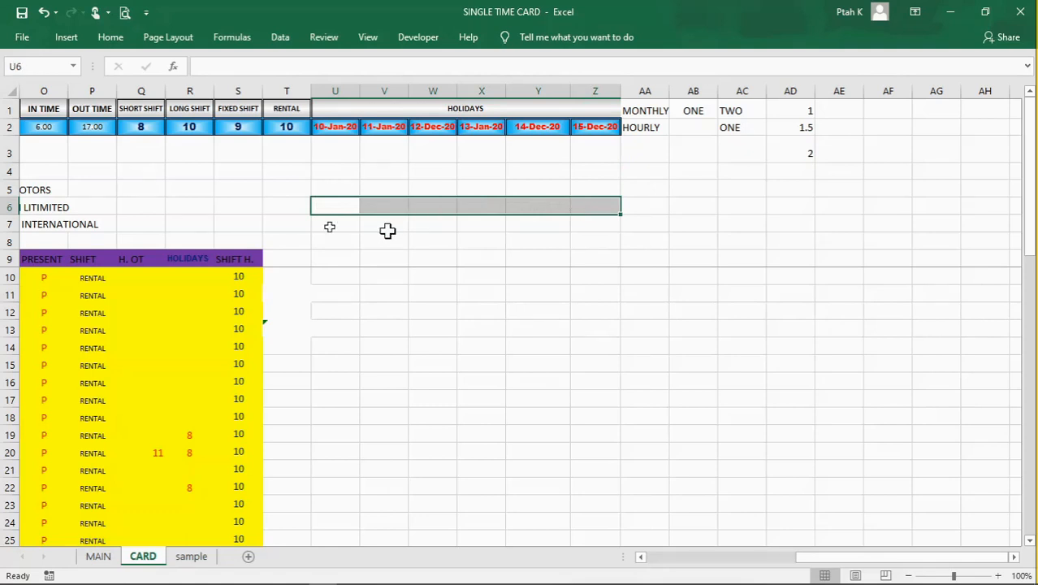
Step: Examine the holiday dates in U2:Z2 and the blank cells below them against the HOLIDAYS formula in R10
{"action": "left_click", "coordinate": [334, 150]}
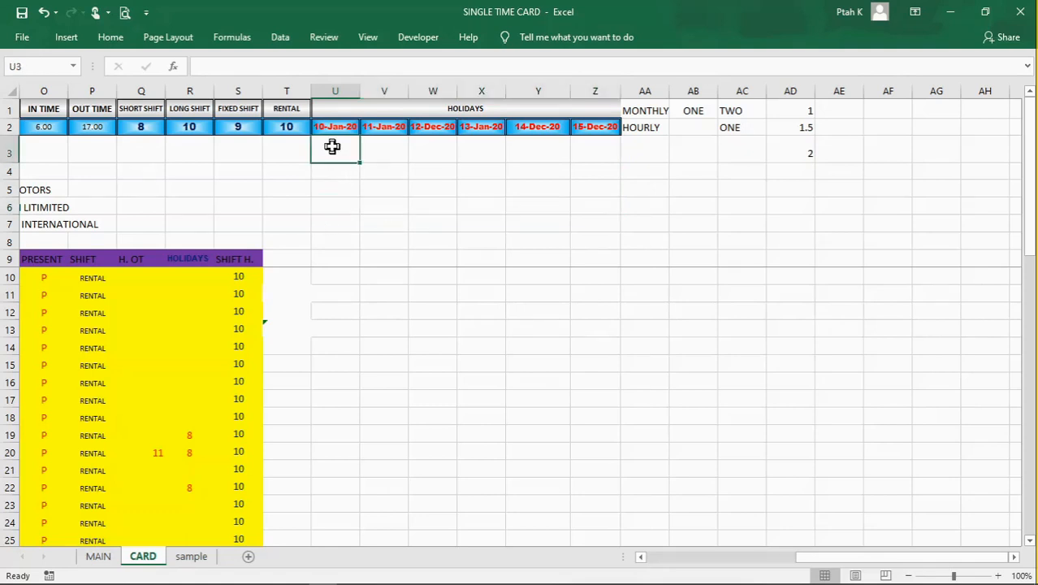
{"action": "left_click", "coordinate": [378, 130]}
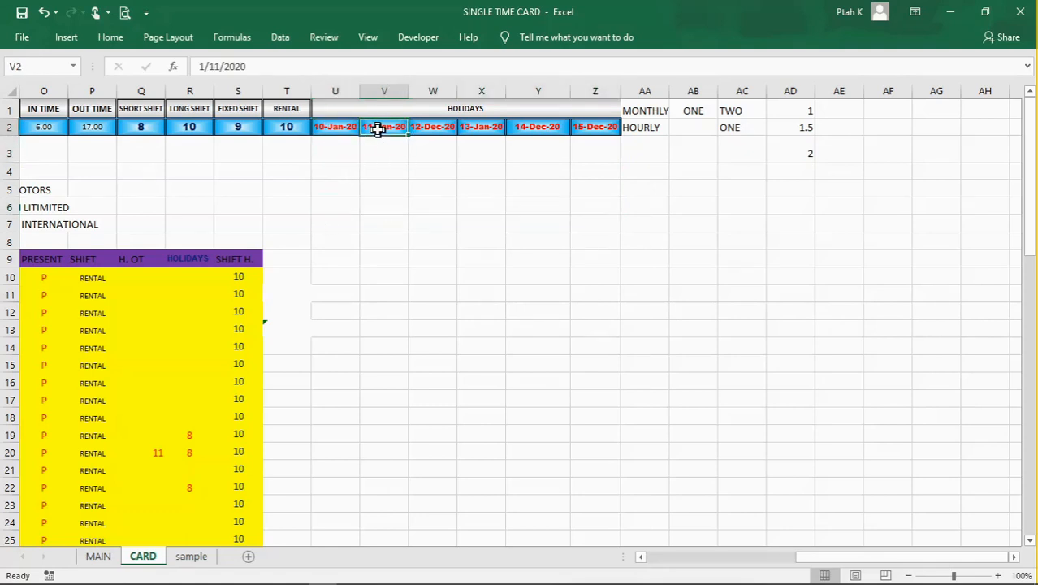
{"action": "left_click", "coordinate": [424, 130]}
{"action": "left_click", "coordinate": [340, 152]}
{"action": "left_click", "coordinate": [366, 151]}
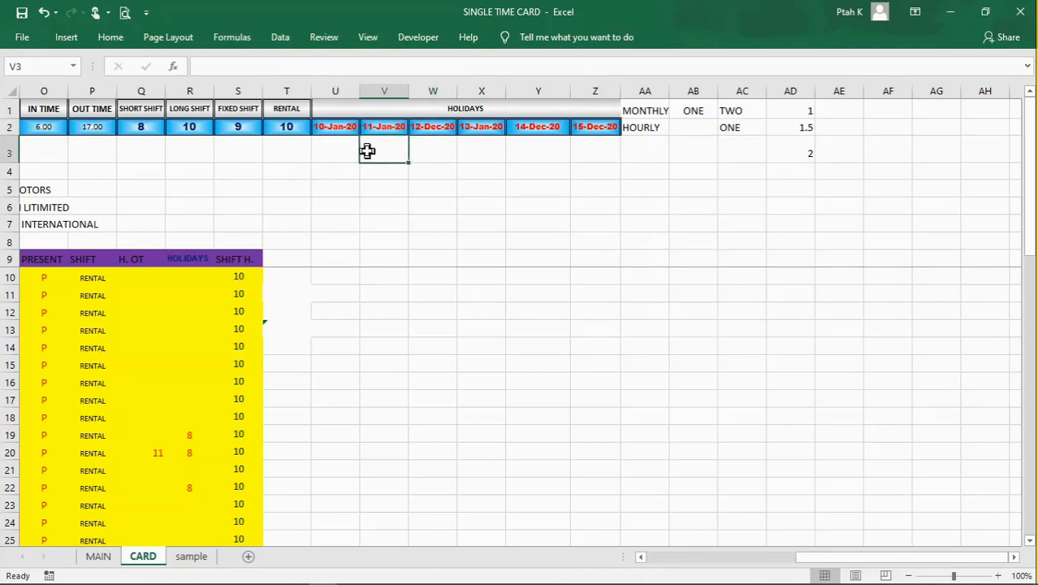
{"action": "left_click", "coordinate": [341, 154]}
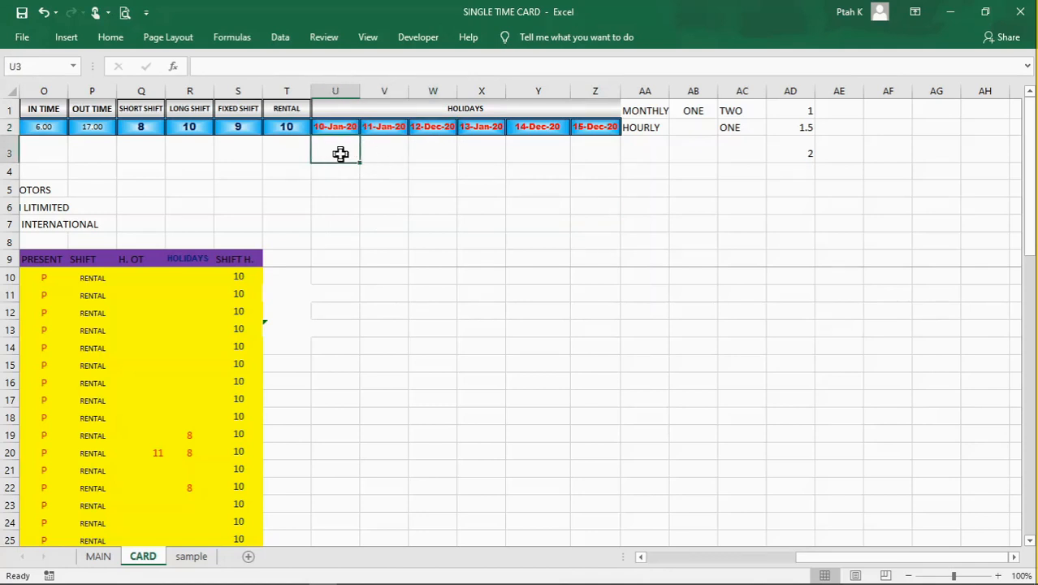
{"action": "left_click_drag", "start_coordinate": [341, 130], "coordinate": [593, 127]}
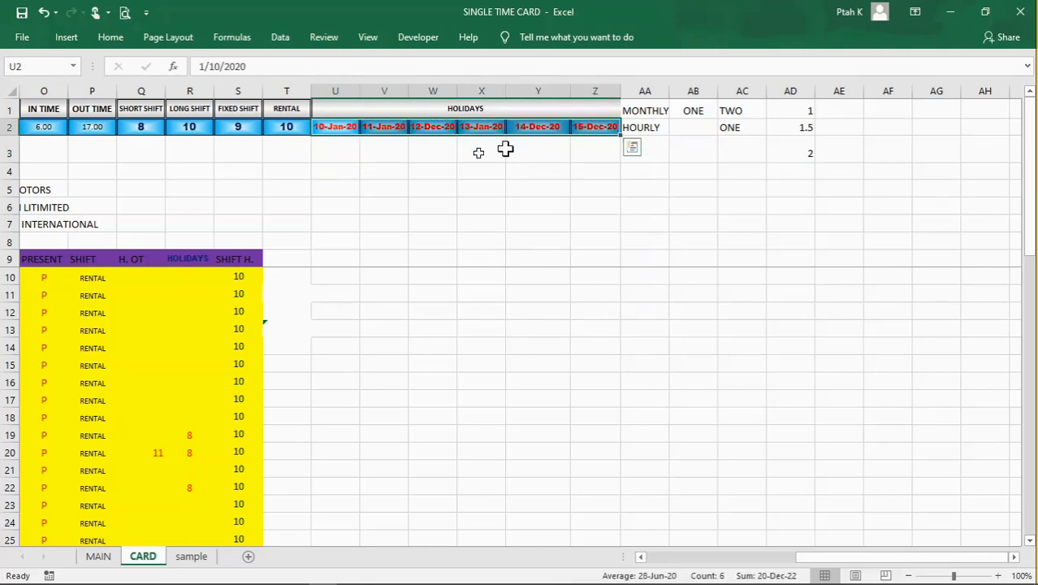
{"action": "left_click", "coordinate": [418, 156]}
{"action": "left_click", "coordinate": [558, 204]}
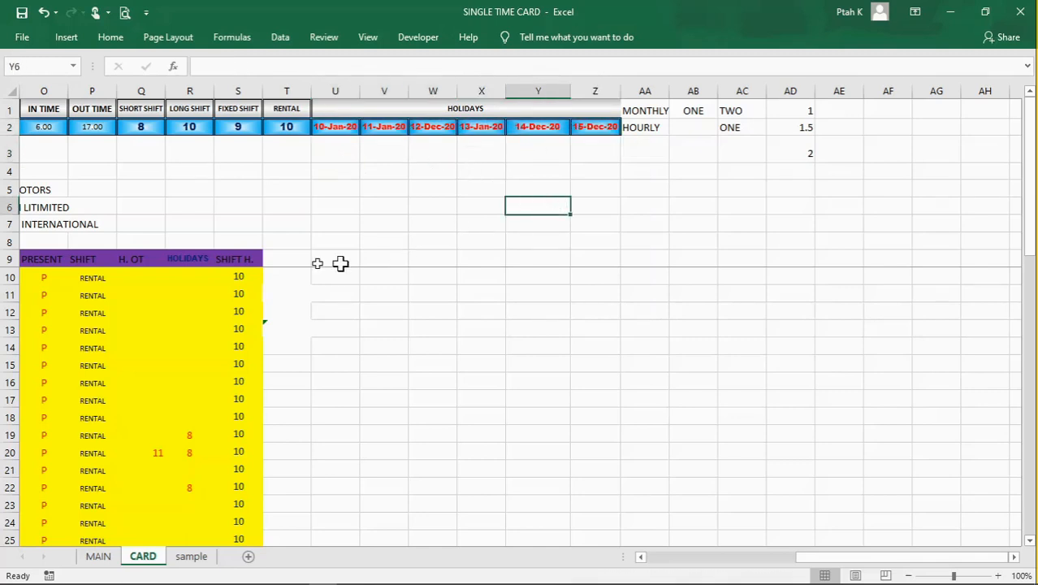
{"action": "left_click", "coordinate": [191, 277]}
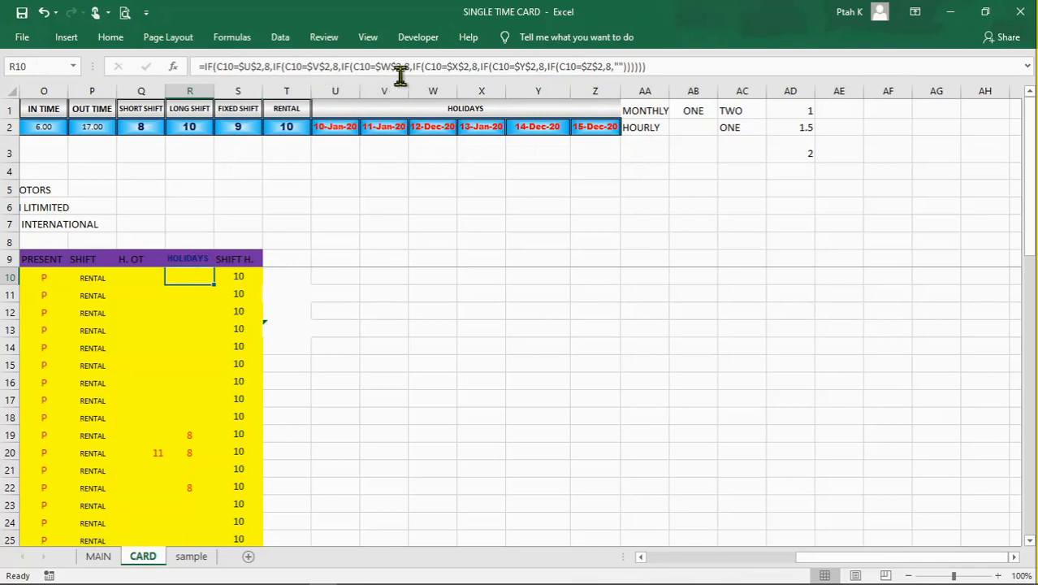
{"action": "left_click", "coordinate": [368, 343]}
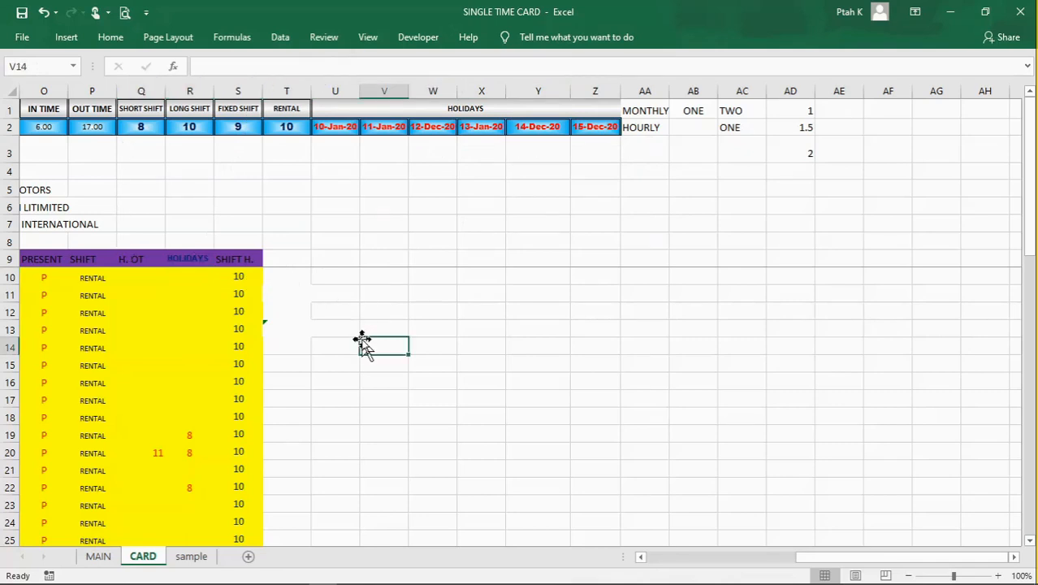
Step: Inspect the SHIFT H. formula in S10 and its references to the shift choice in F2 and the shift hours in Q1:T2
{"action": "left_click", "coordinate": [237, 275]}
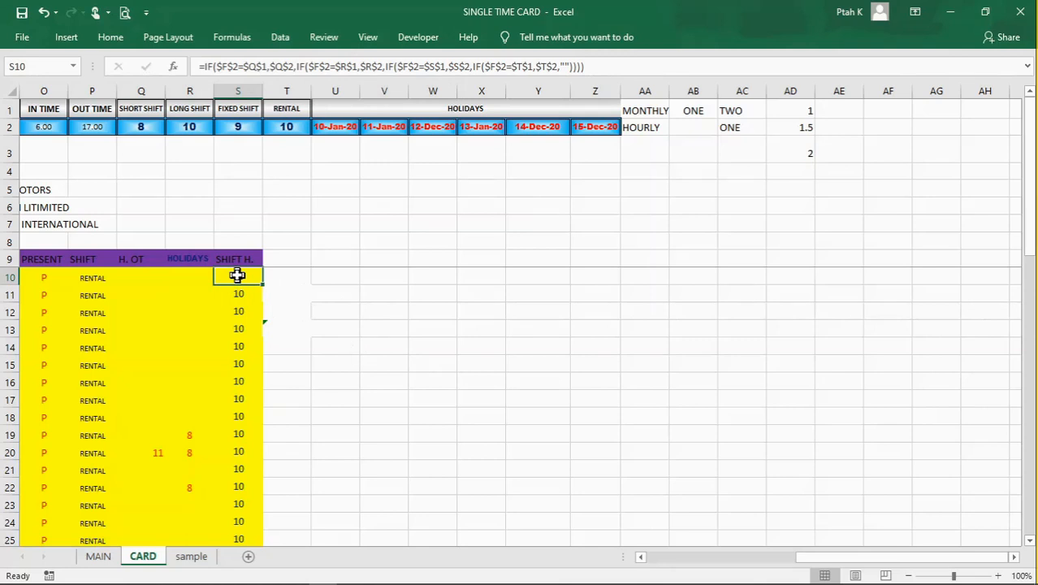
{"action": "left_click_drag", "start_coordinate": [850, 556], "coordinate": [743, 569]}
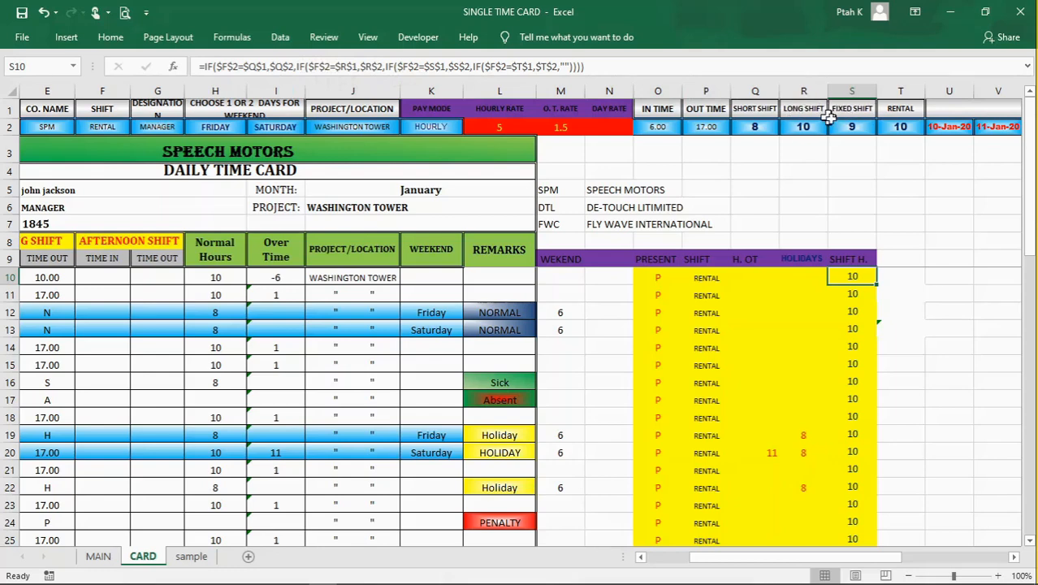
{"action": "left_click", "coordinate": [562, 68]}
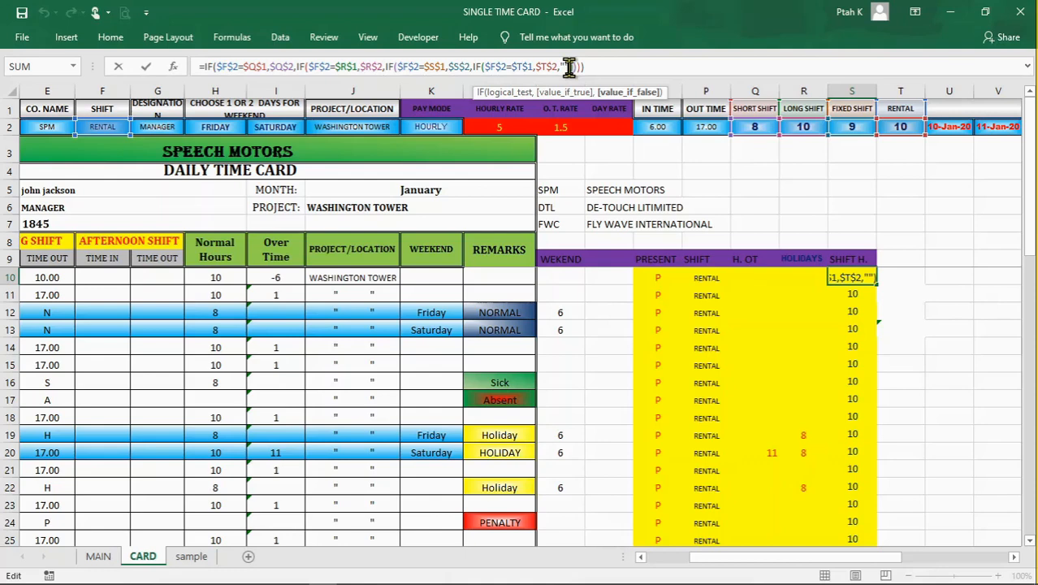
{"action": "key", "text": "Return"}
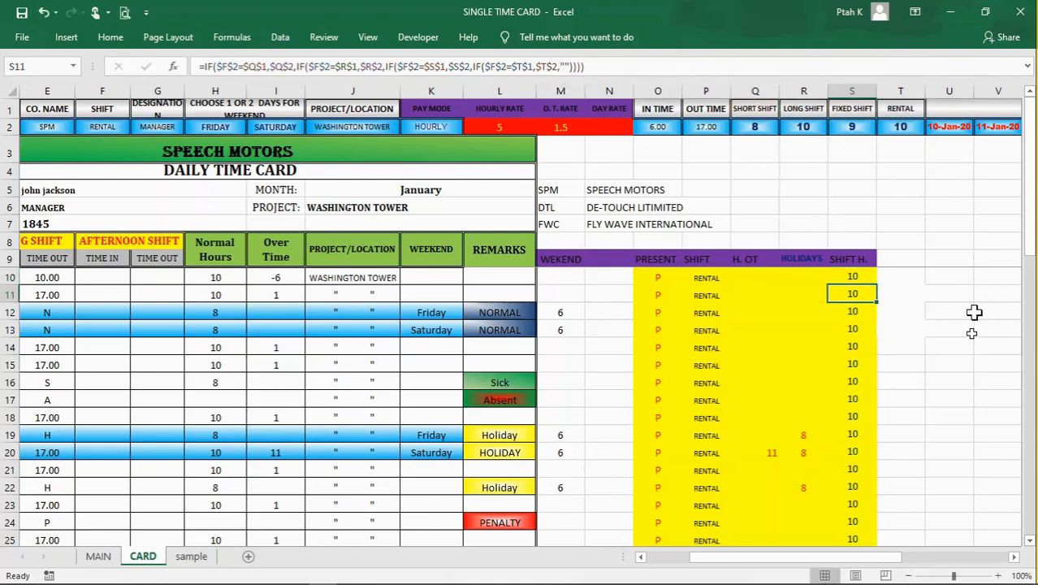
{"action": "left_click", "coordinate": [958, 348]}
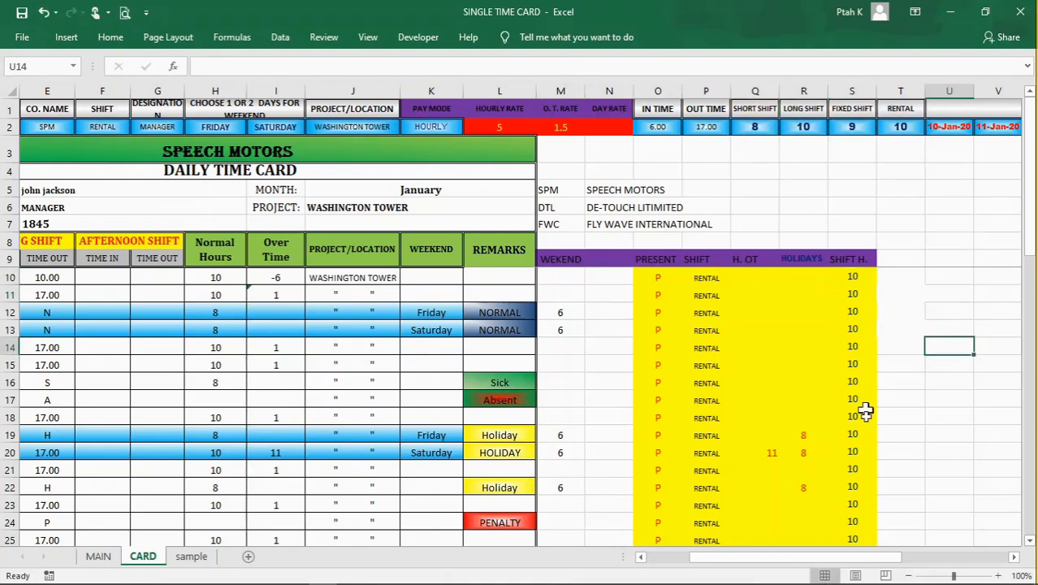
Step: Revisit the Over Time cell I10 and the Normal Hours formula in H10 on the time card's first day
{"action": "left_click_drag", "start_coordinate": [857, 560], "coordinate": [817, 560]}
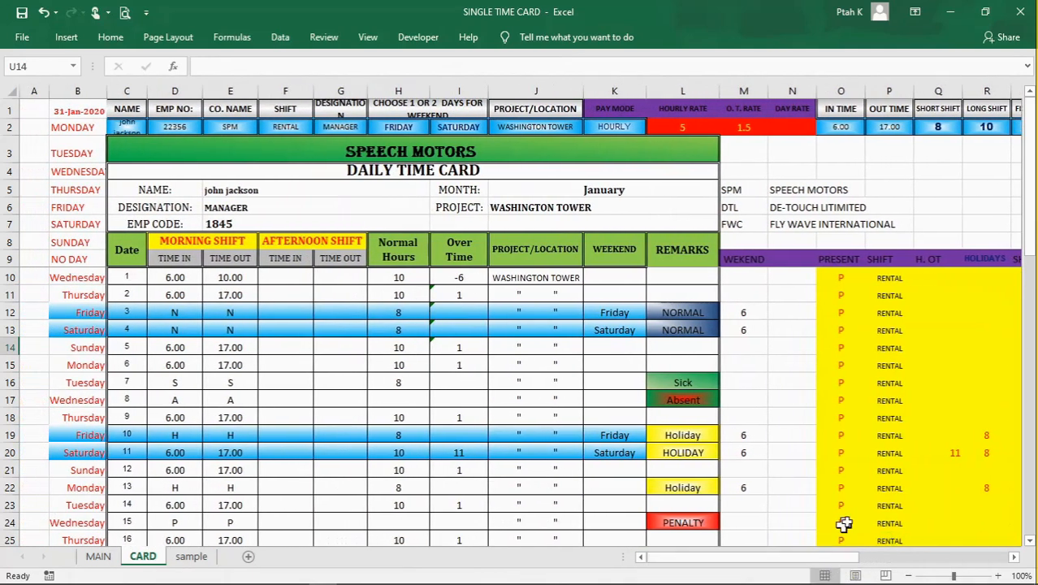
{"action": "left_click", "coordinate": [455, 278]}
{"action": "left_click", "coordinate": [406, 277]}
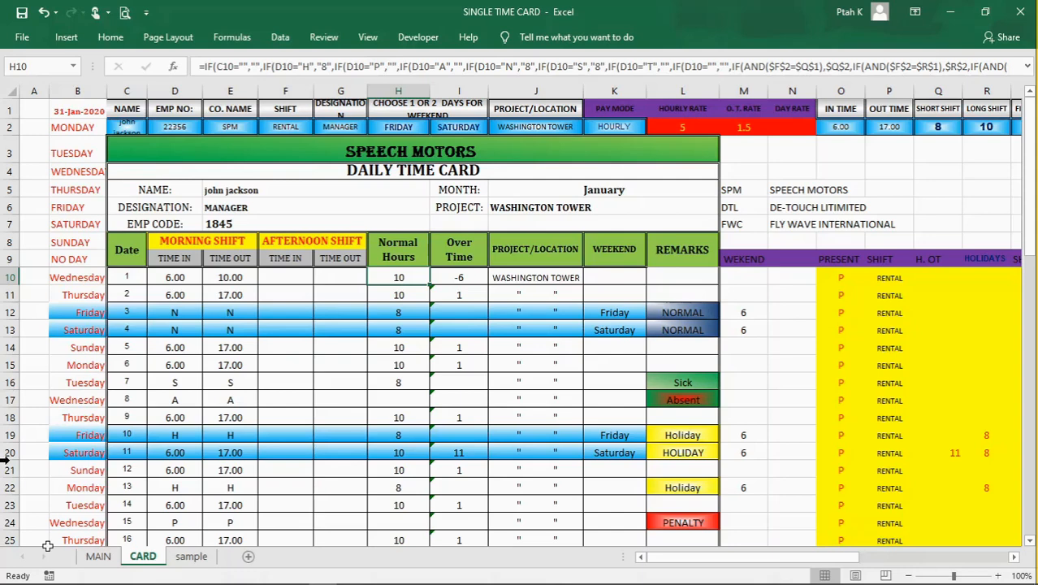
{"action": "mouse_move", "coordinate": [89, 583]}
{"action": "mouse_move", "coordinate": [2, 579]}
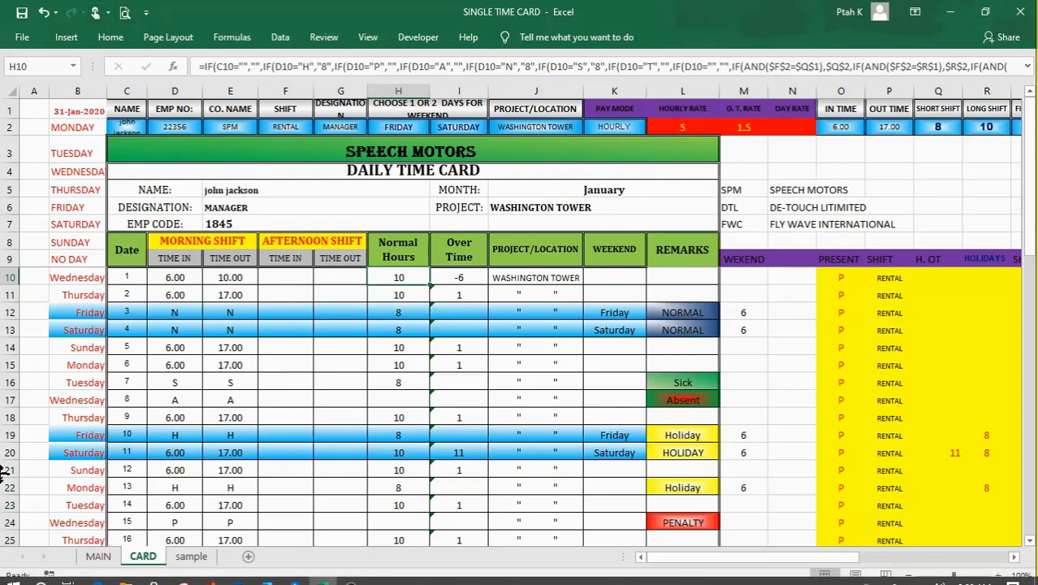
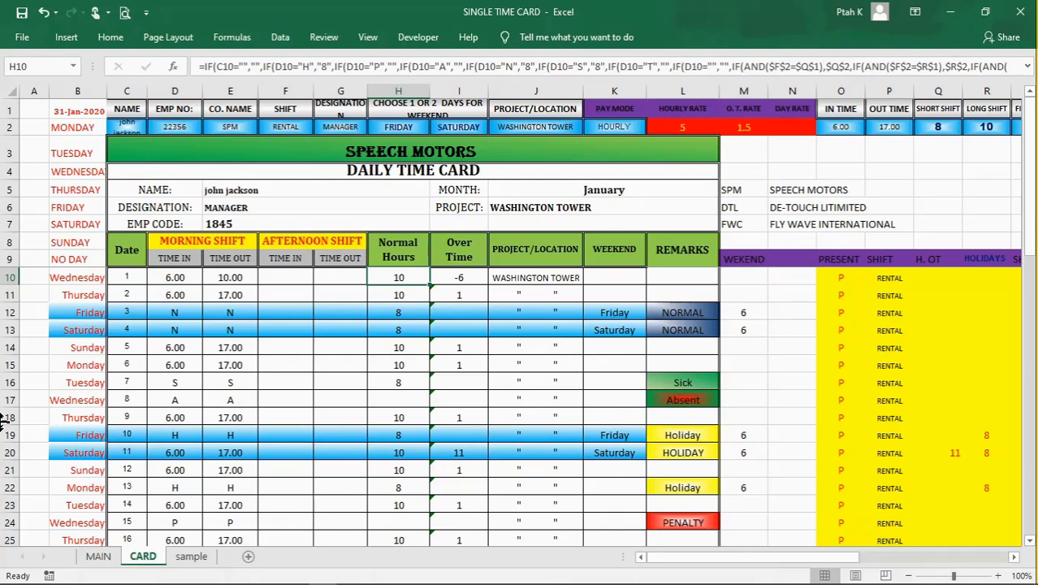
Step: Look over the Normal Hours cell H11, the Over Time formulas from I14 up to I10, and the project reference in J10
{"action": "key", "text": "Down"}
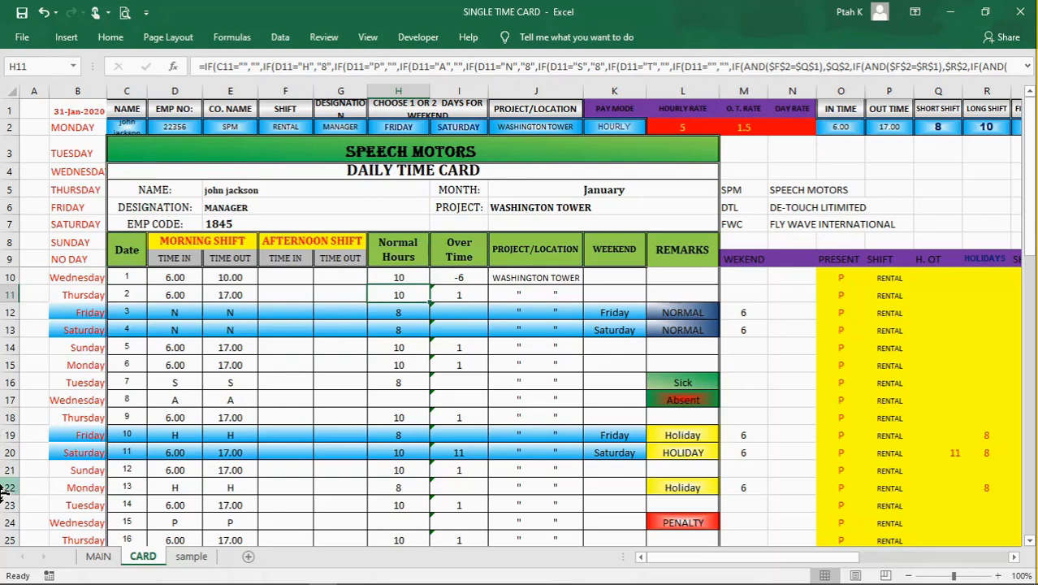
{"action": "left_click", "coordinate": [474, 348]}
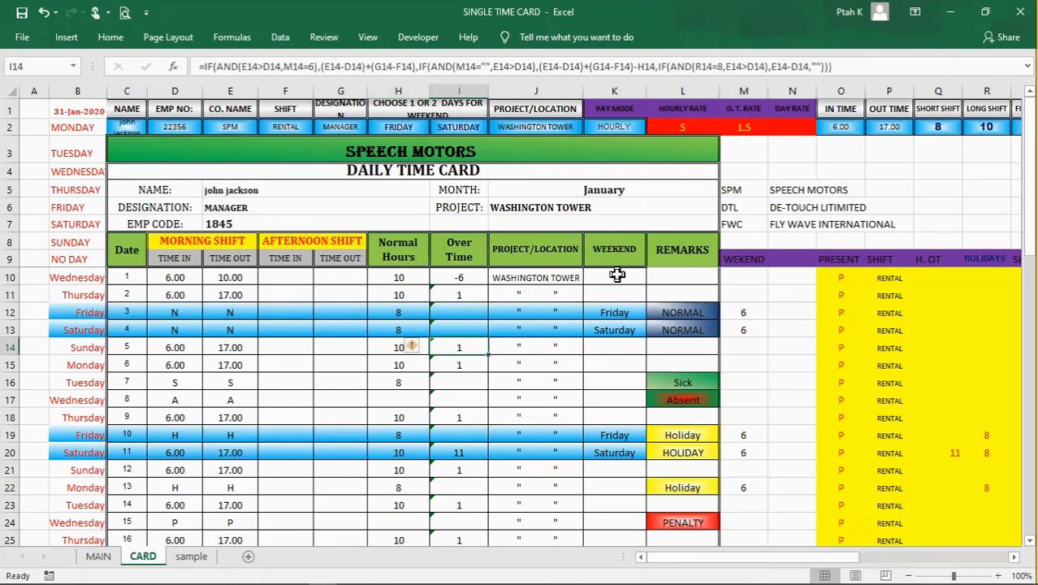
{"action": "key", "text": "Up"}
{"action": "key", "text": "Up"}
{"action": "key", "text": "Up"}
{"action": "key", "text": "Up"}
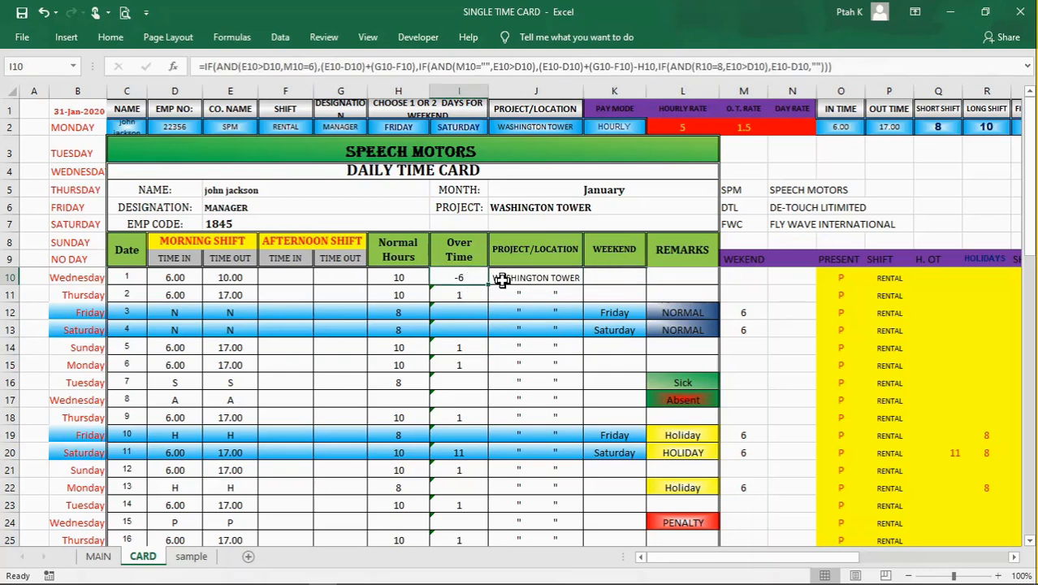
{"action": "left_click", "coordinate": [502, 280]}
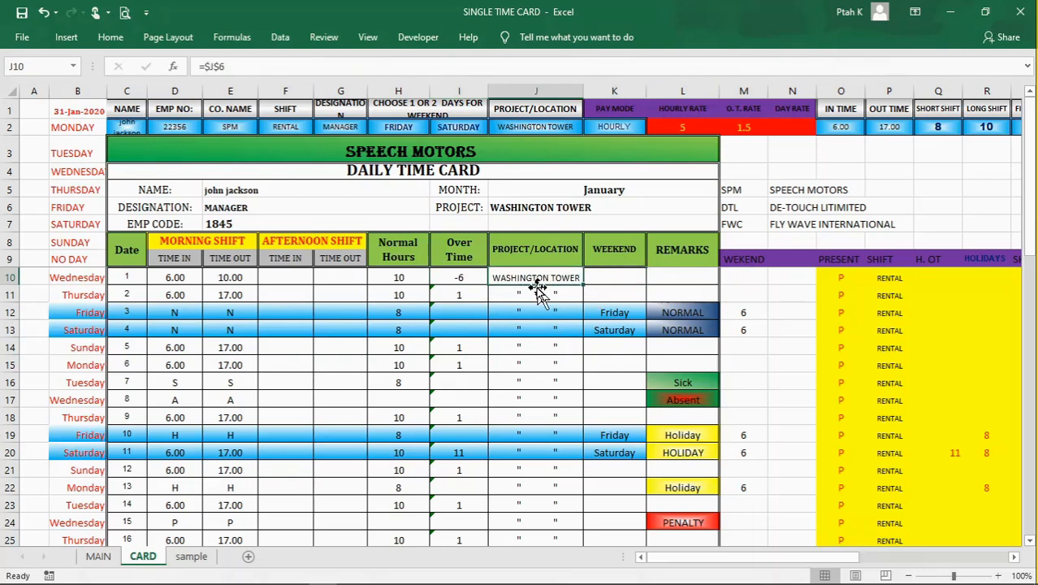
Step: Walk through the Over Time formula in I10 condition by condition, covering the M10=6, blank M10 and R10=8 cases
{"action": "left_click", "coordinate": [463, 281]}
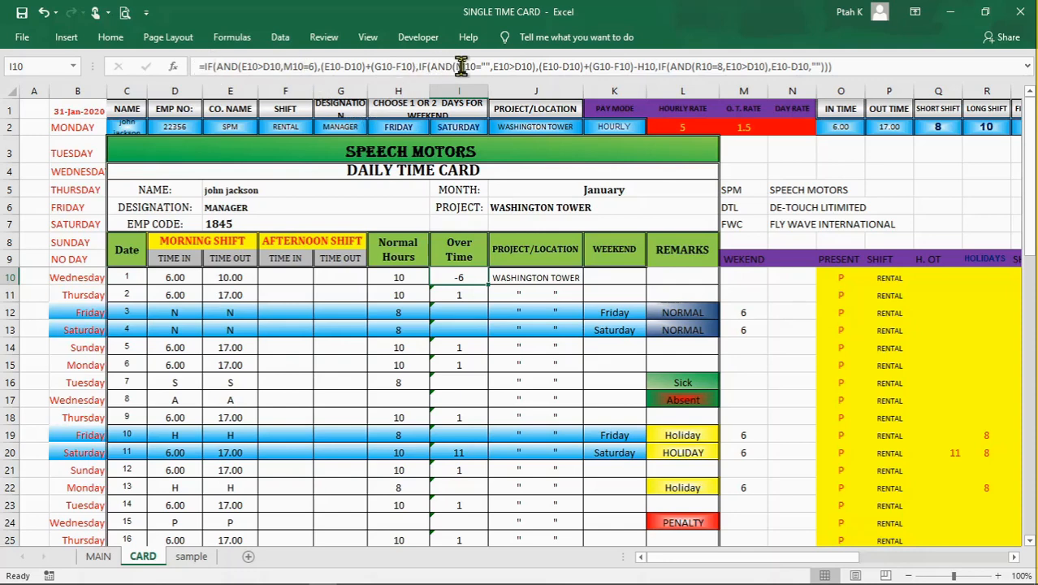
{"action": "left_click_drag", "start_coordinate": [202, 67], "coordinate": [417, 66]}
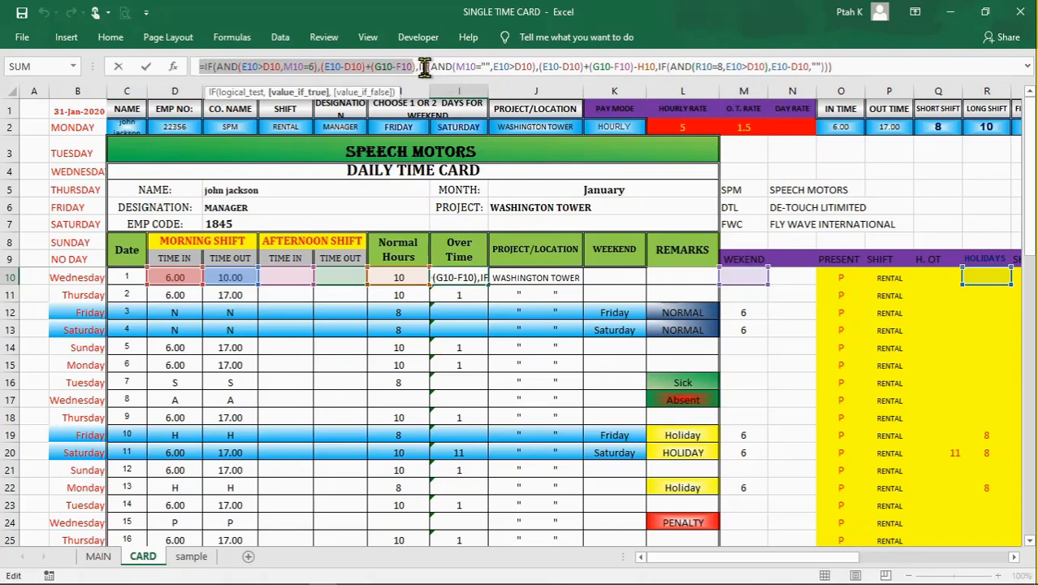
{"action": "left_click", "coordinate": [415, 67]}
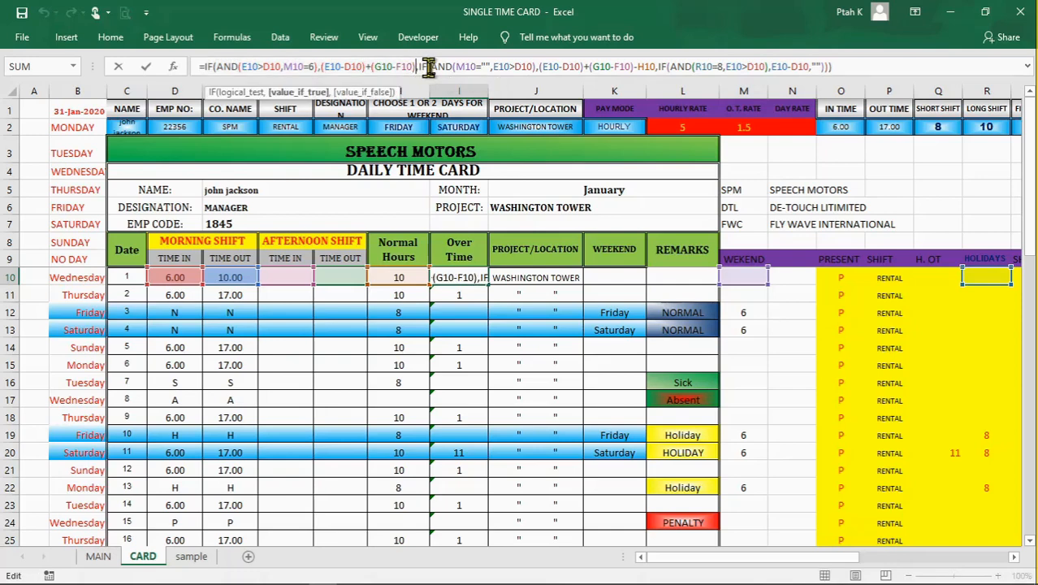
{"action": "left_click", "coordinate": [489, 67]}
{"action": "left_click", "coordinate": [505, 66]}
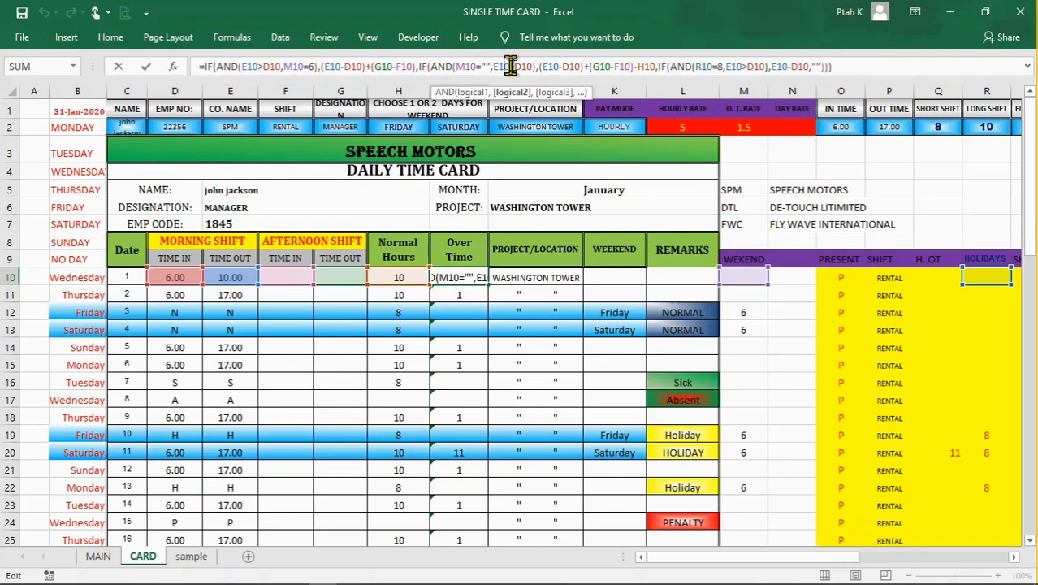
{"action": "left_click", "coordinate": [560, 68]}
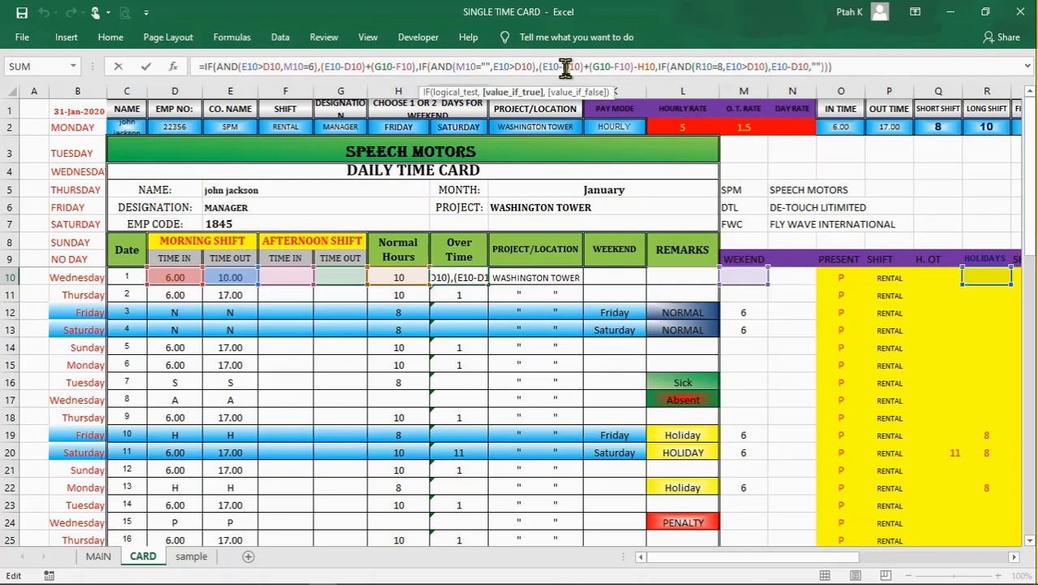
{"action": "left_click", "coordinate": [578, 69]}
{"action": "left_click", "coordinate": [608, 70]}
{"action": "left_click", "coordinate": [641, 70]}
{"action": "left_click", "coordinate": [727, 66]}
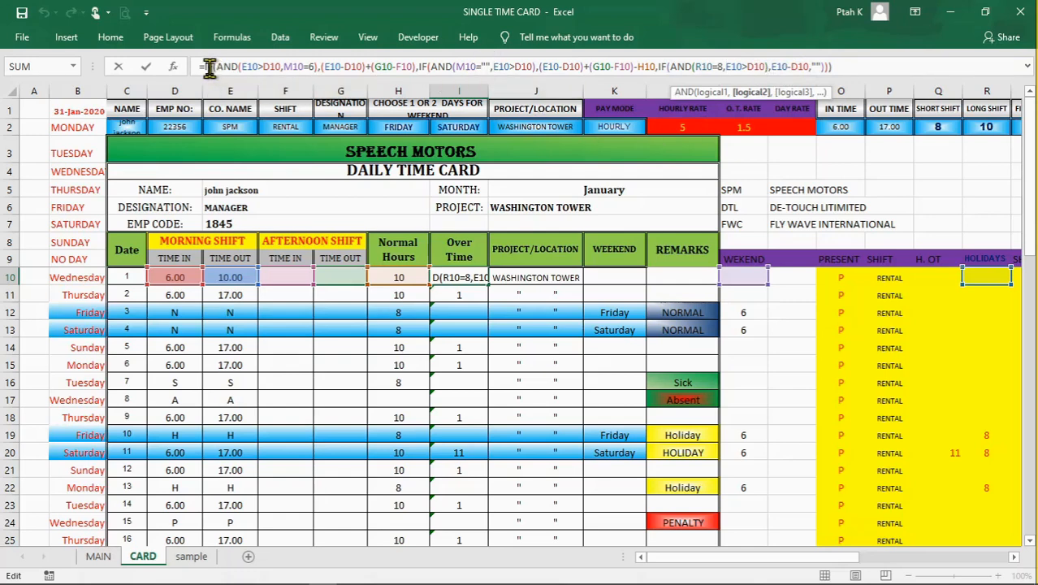
Step: Highlight the first IF condition and the rest of the Over Time formula in I10, and close the formula
{"action": "left_click_drag", "start_coordinate": [205, 66], "coordinate": [405, 66]}
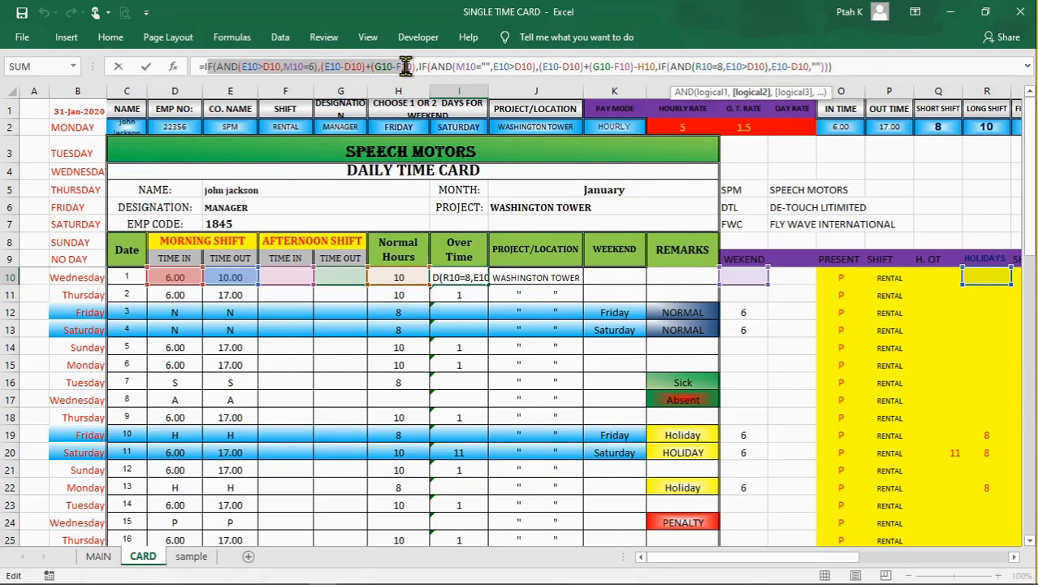
{"action": "mouse_move", "coordinate": [405, 66]}
{"action": "left_mouse_down"}
{"action": "mouse_move", "coordinate": [387, 66]}
{"action": "mouse_move", "coordinate": [414, 66]}
{"action": "left_mouse_up"}
{"action": "left_click_drag", "start_coordinate": [414, 66], "coordinate": [847, 66]}
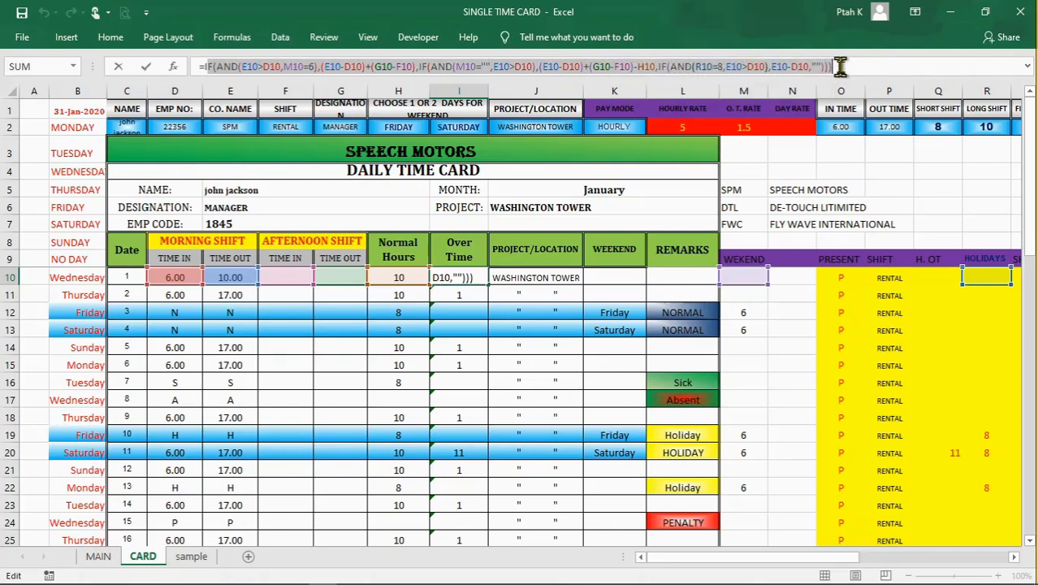
{"action": "left_click", "coordinate": [848, 67]}
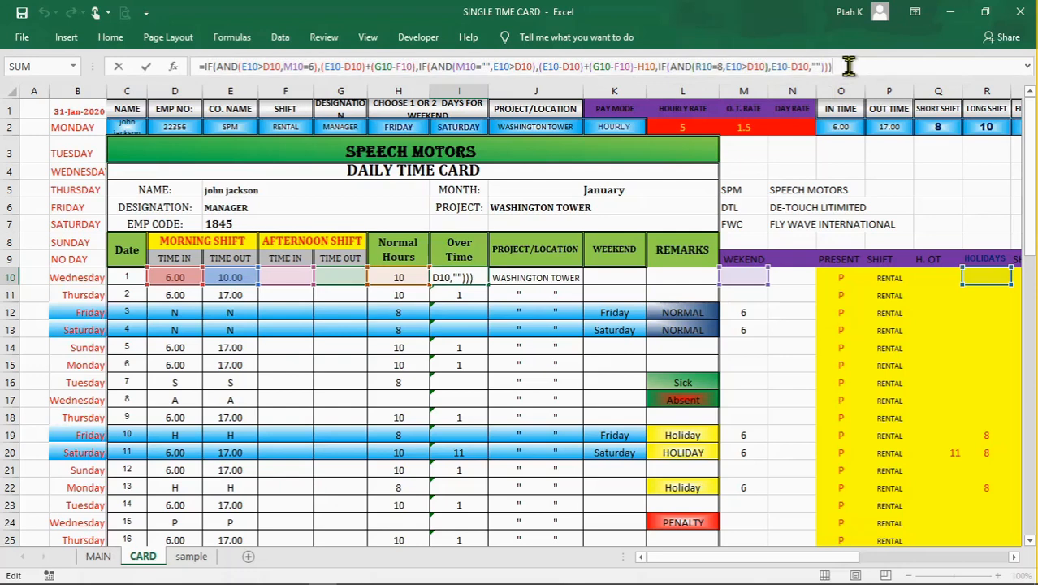
{"action": "key", "text": "Return"}
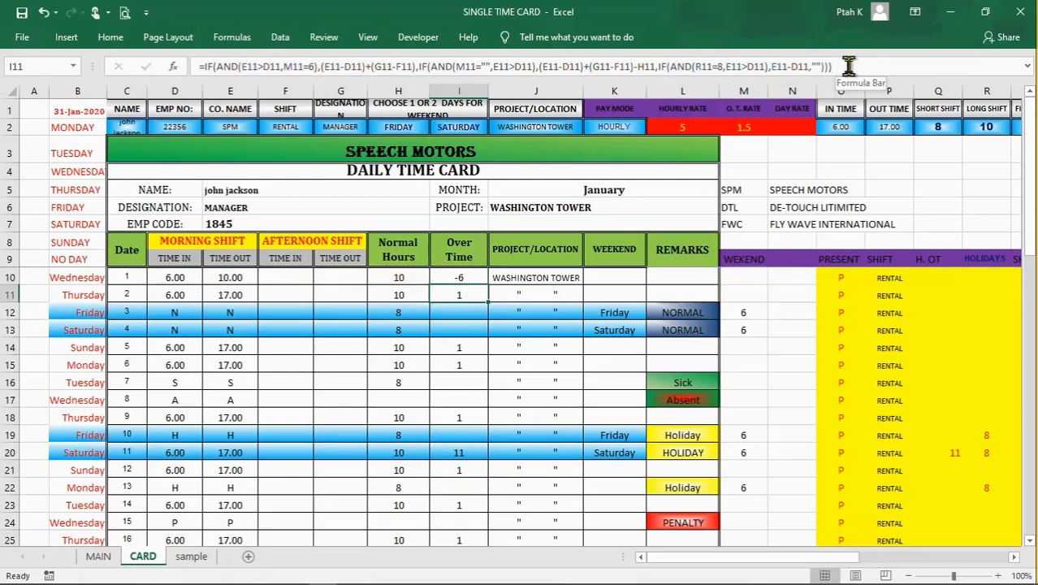
Step: Check the PROJECT/LOCATION entries in J10 and J11, and the WEEKEND and REMARKS formulas in row 10
{"action": "left_click", "coordinate": [535, 294]}
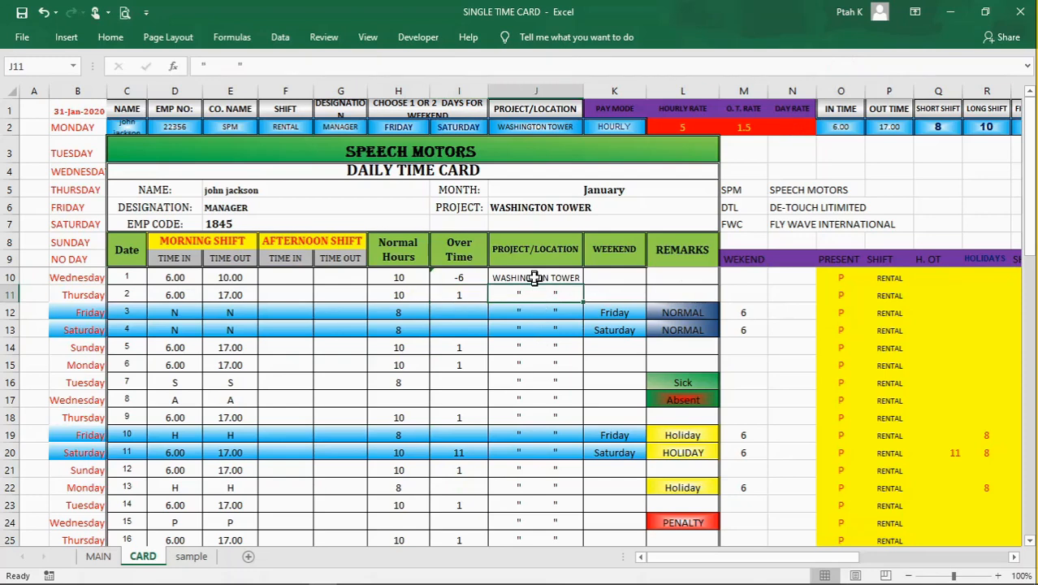
{"action": "left_click", "coordinate": [566, 274]}
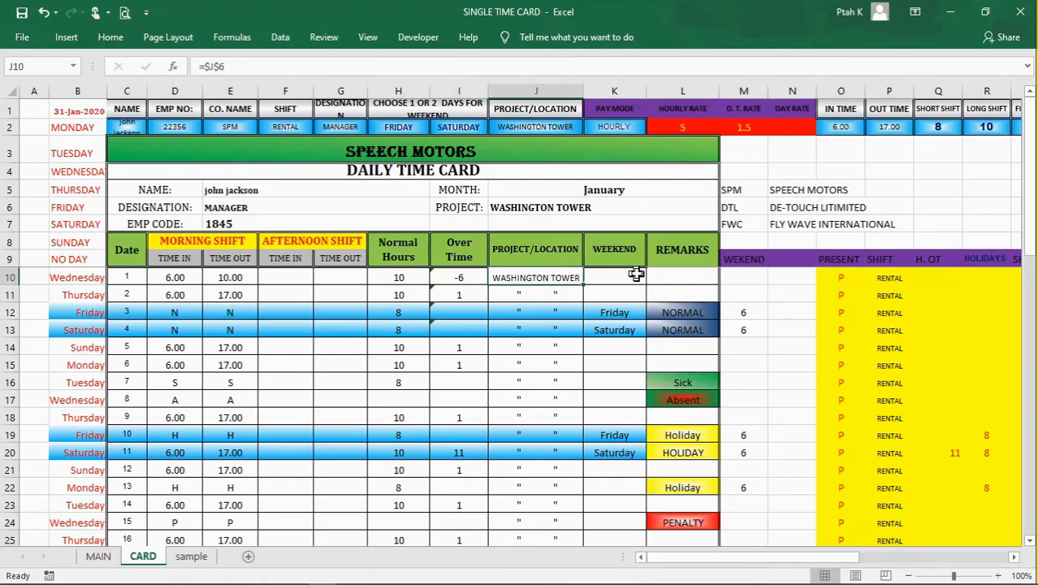
{"action": "left_click", "coordinate": [636, 275]}
{"action": "left_click", "coordinate": [707, 277]}
{"action": "scroll", "coordinate": [475, 427], "scroll_direction": "down", "scroll_amount": 4}
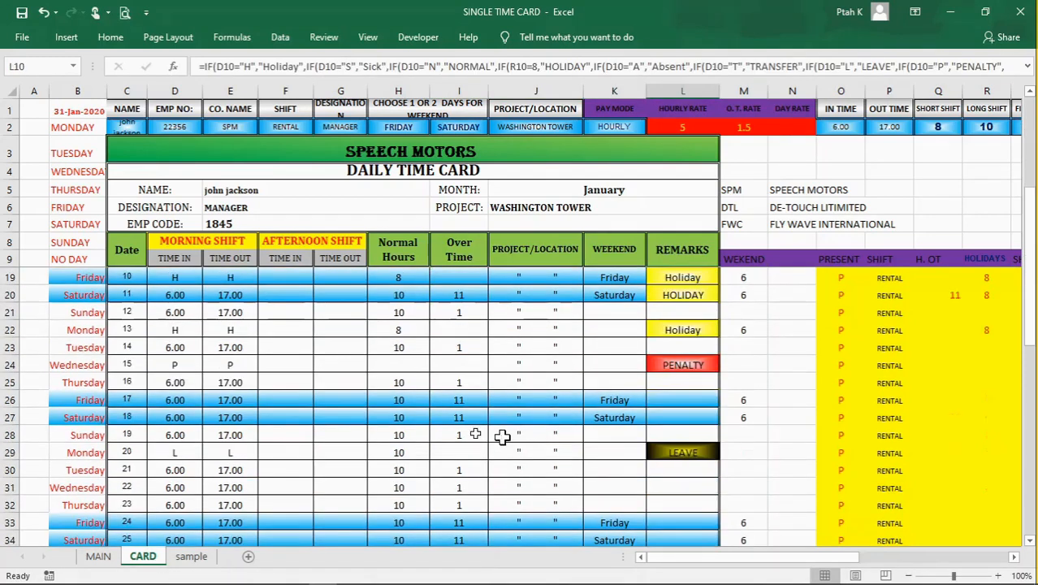
{"action": "scroll", "coordinate": [473, 420], "scroll_direction": "up", "scroll_amount": 4}
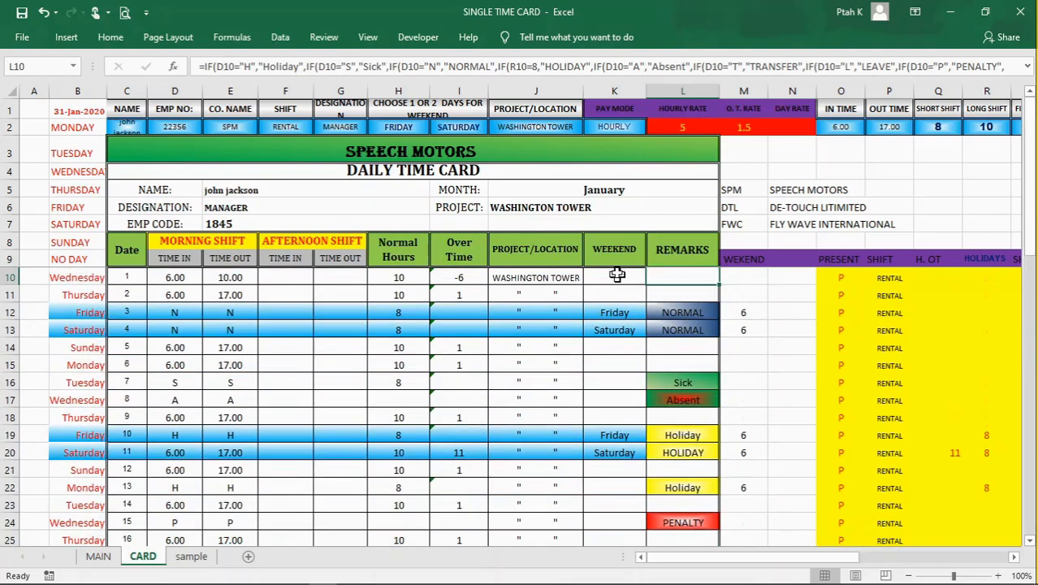
Step: Compare the WEEKEND formulas in K10, K11 and K12 across the first three days of the month
{"action": "left_click", "coordinate": [606, 271]}
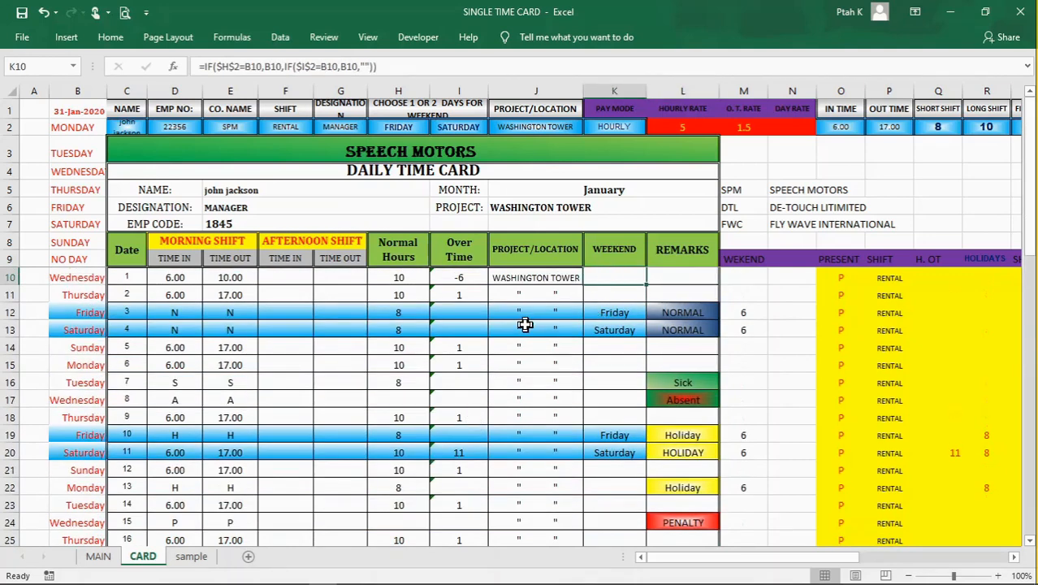
{"action": "left_click", "coordinate": [603, 295]}
{"action": "left_click", "coordinate": [611, 277]}
{"action": "left_click", "coordinate": [615, 312]}
{"action": "left_click", "coordinate": [615, 292]}
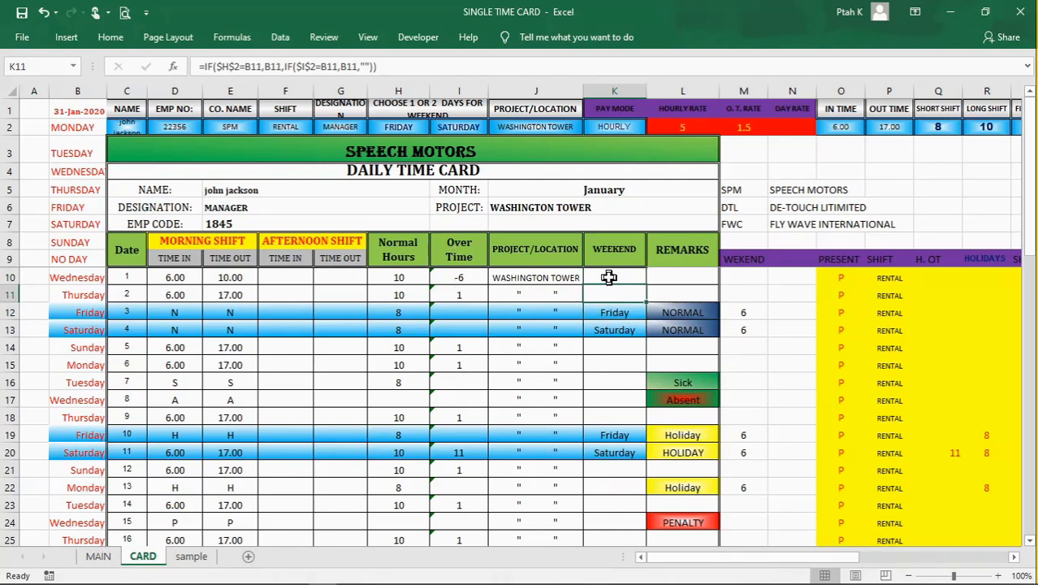
{"action": "left_click", "coordinate": [609, 277]}
{"action": "left_click", "coordinate": [614, 295]}
{"action": "left_click", "coordinate": [615, 312]}
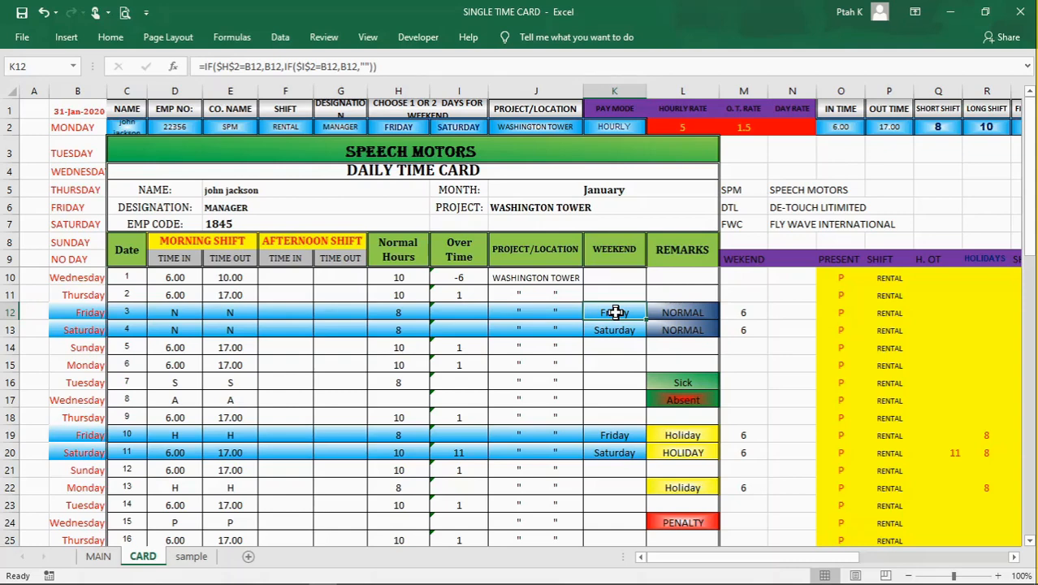
{"action": "left_click", "coordinate": [617, 278]}
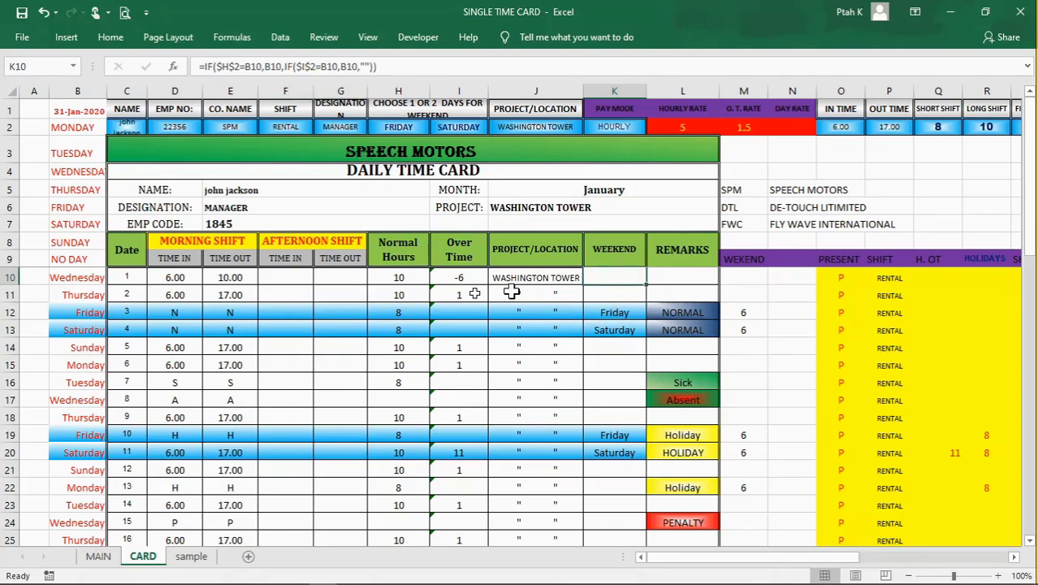
Step: Examine the weekday name formulas in B10:B14 that the WEEKEND column refers to
{"action": "left_click", "coordinate": [85, 278]}
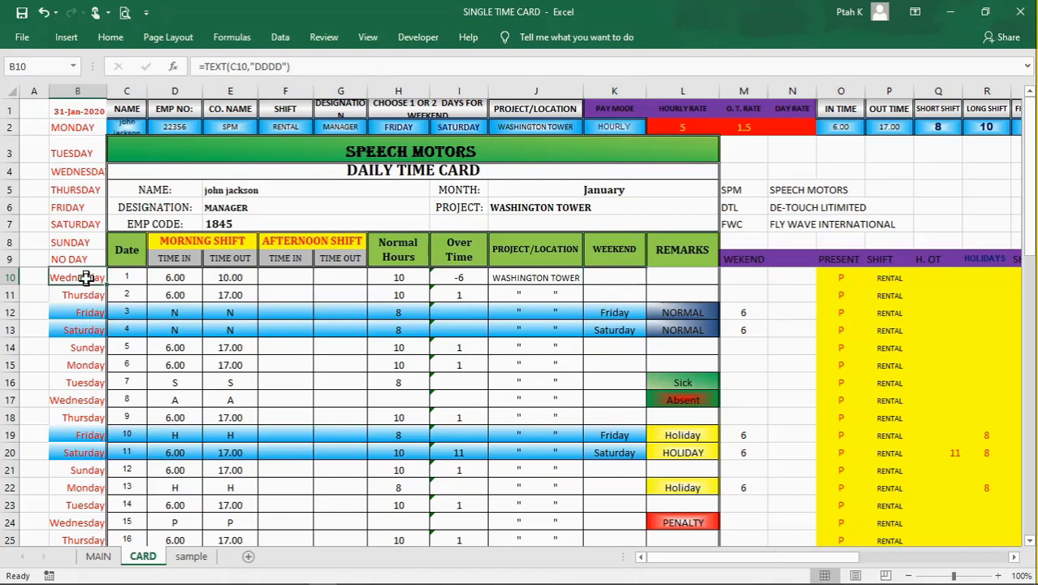
{"action": "left_click", "coordinate": [85, 296]}
{"action": "left_click", "coordinate": [85, 331]}
{"action": "left_click", "coordinate": [85, 342]}
{"action": "left_click", "coordinate": [84, 312]}
{"action": "left_click", "coordinate": [81, 295]}
{"action": "left_click", "coordinate": [79, 278]}
{"action": "left_click", "coordinate": [84, 313]}
{"action": "left_click", "coordinate": [82, 330]}
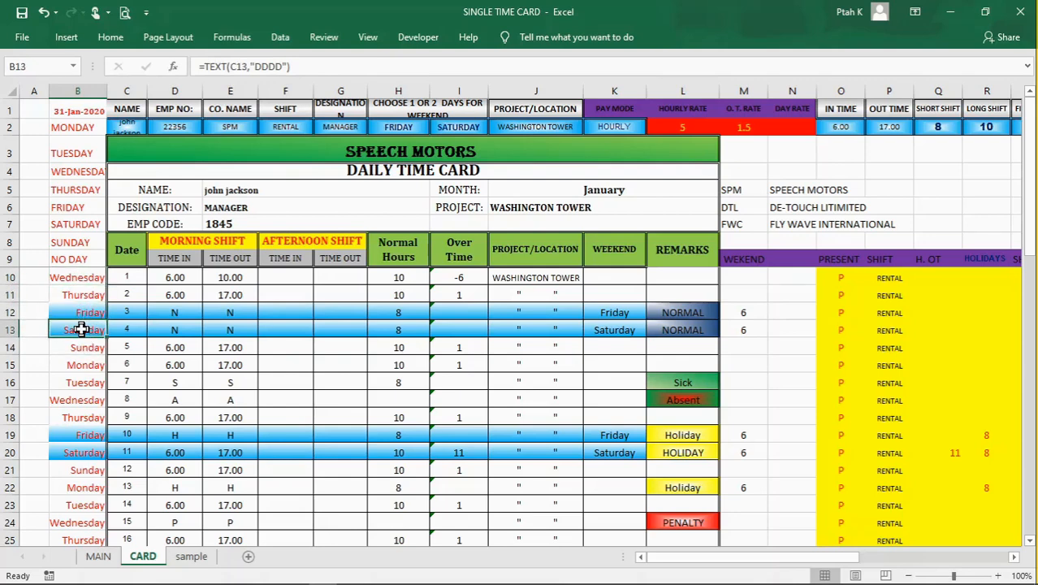
Step: Trace the K10 WEEKEND formula through its $H$2 and $I$2 comparisons with B10 and its blank fallback, and close it
{"action": "left_click", "coordinate": [625, 281]}
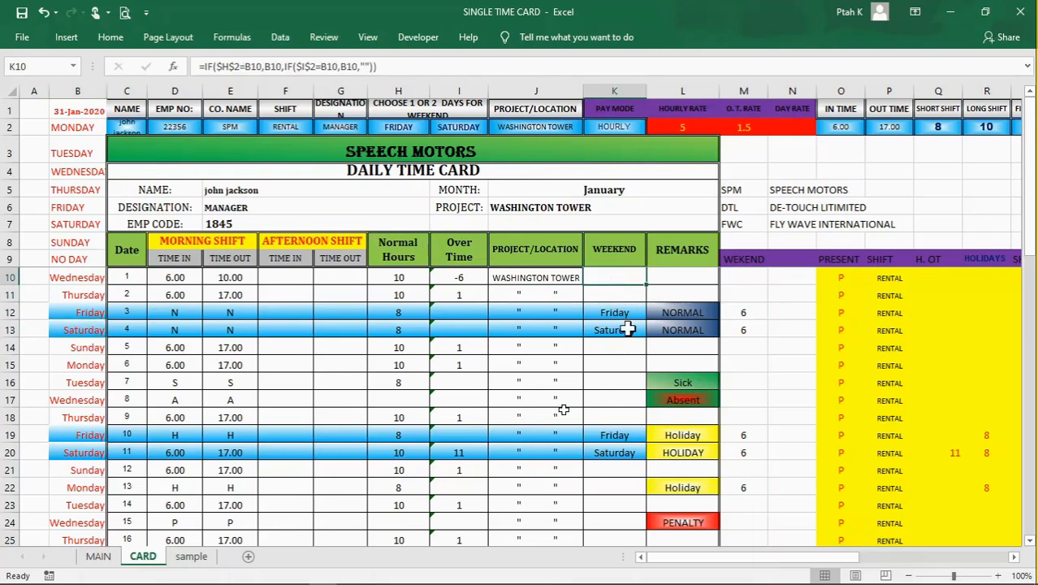
{"action": "left_click", "coordinate": [237, 66]}
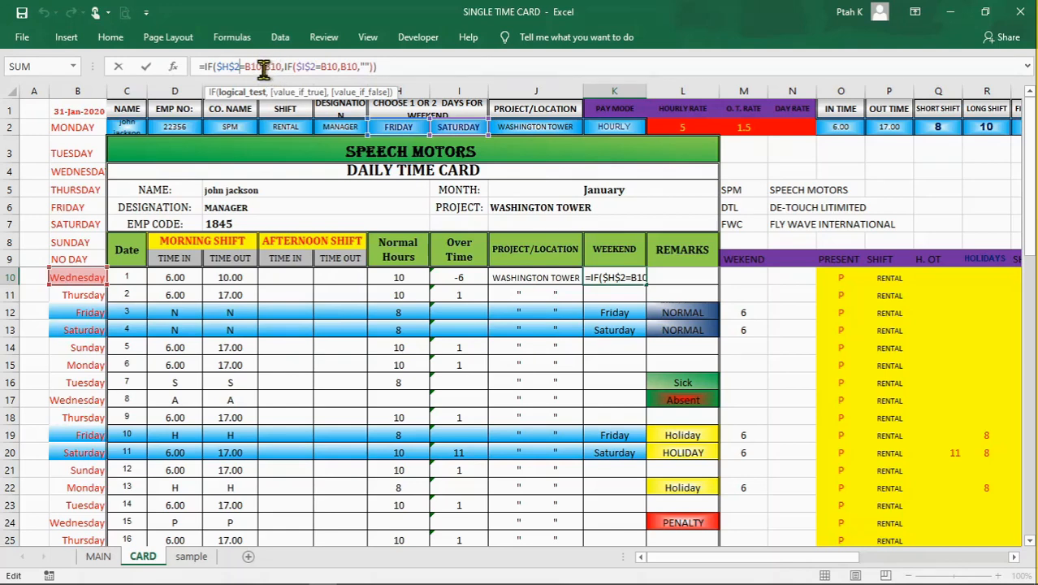
{"action": "left_click", "coordinate": [315, 67]}
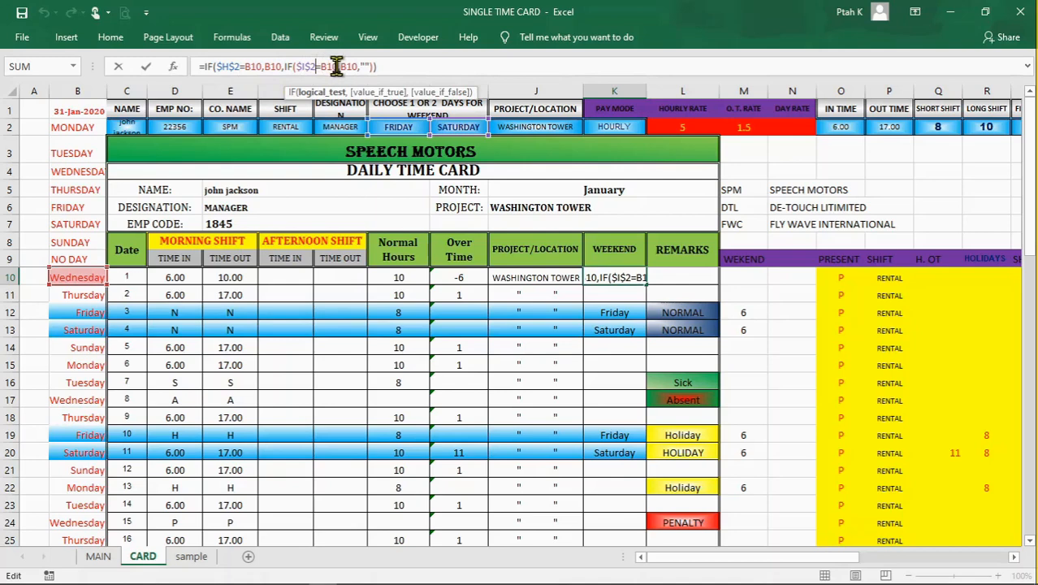
{"action": "left_click", "coordinate": [337, 66]}
{"action": "left_click", "coordinate": [360, 67]}
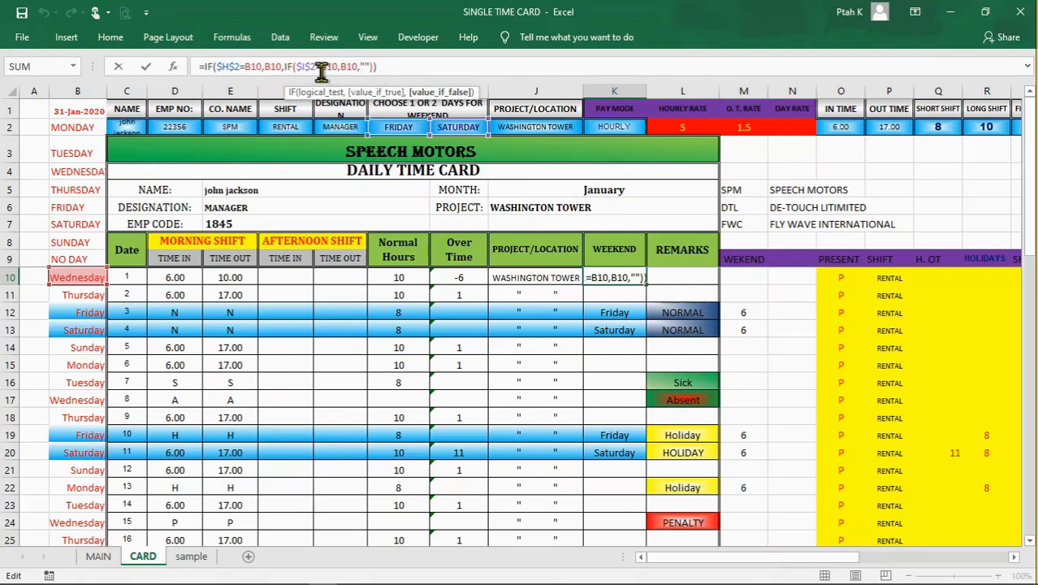
{"action": "left_click", "coordinate": [352, 66]}
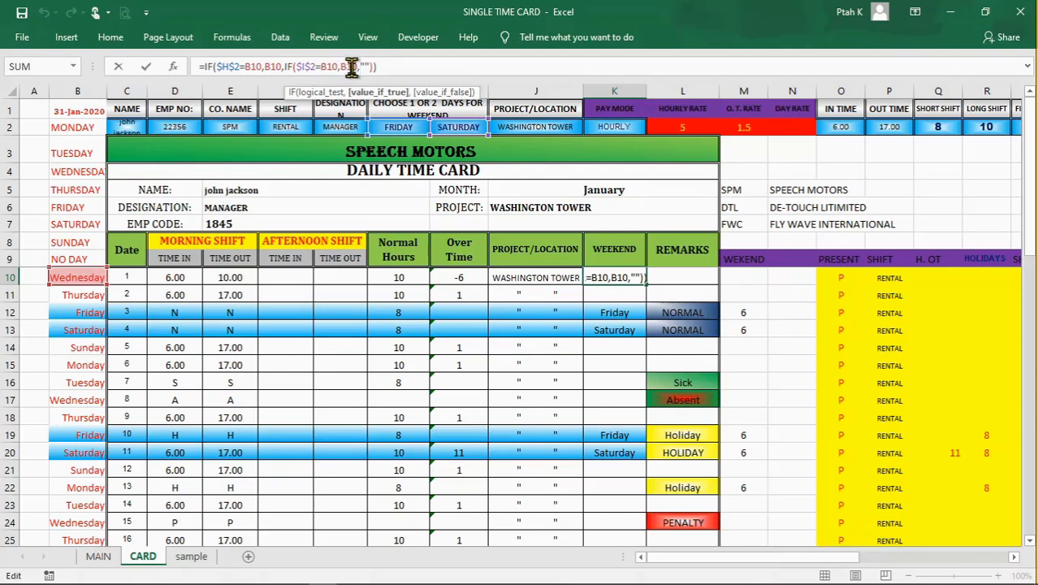
{"action": "key", "text": "BackSpace"}
{"action": "key", "text": "Return"}
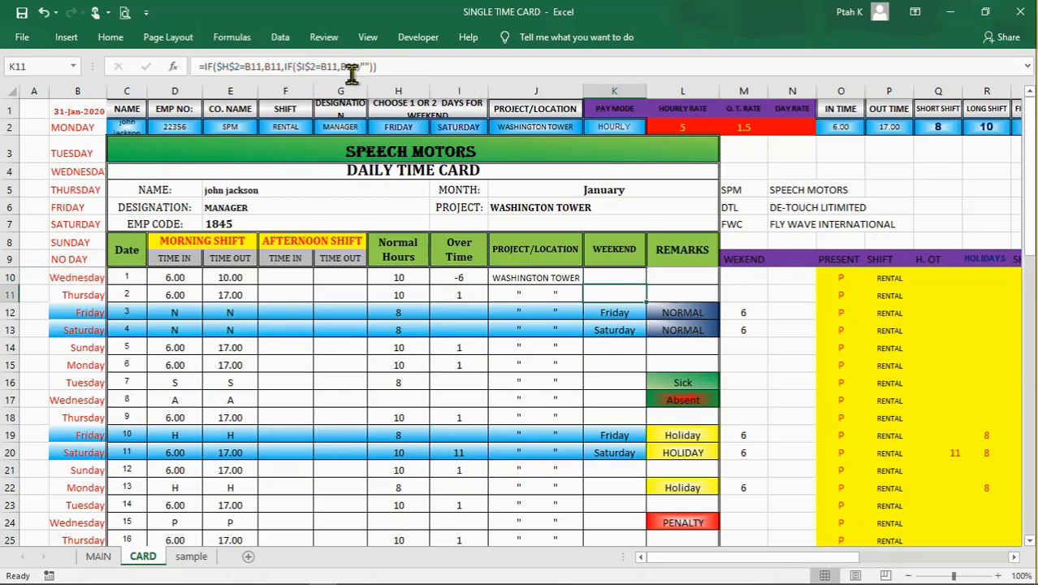
Step: Relate the weekday formula in B11 to the WEEKEND formulas in K11 and K10
{"action": "left_click", "coordinate": [74, 296]}
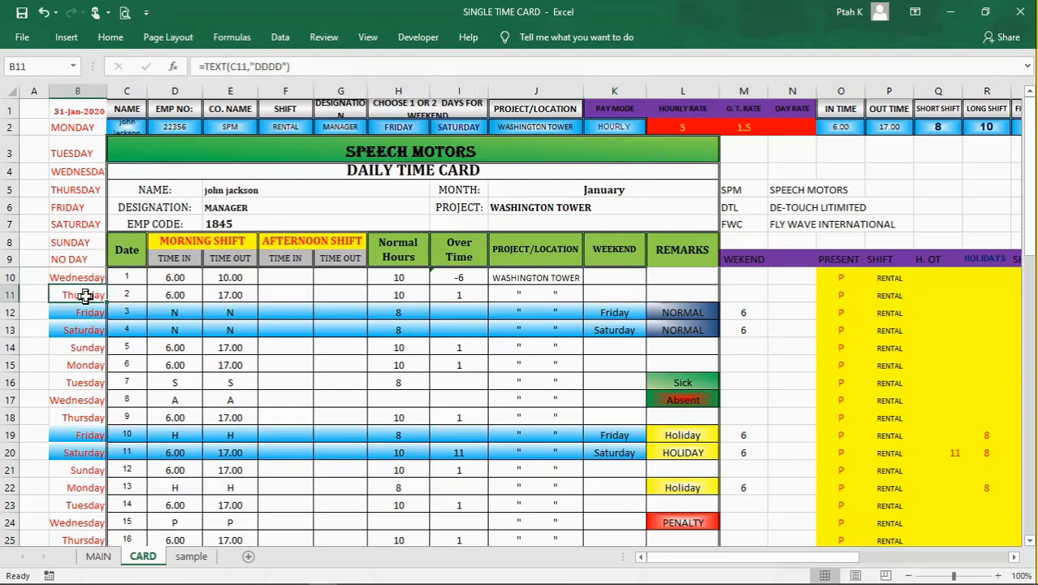
{"action": "left_click", "coordinate": [639, 299]}
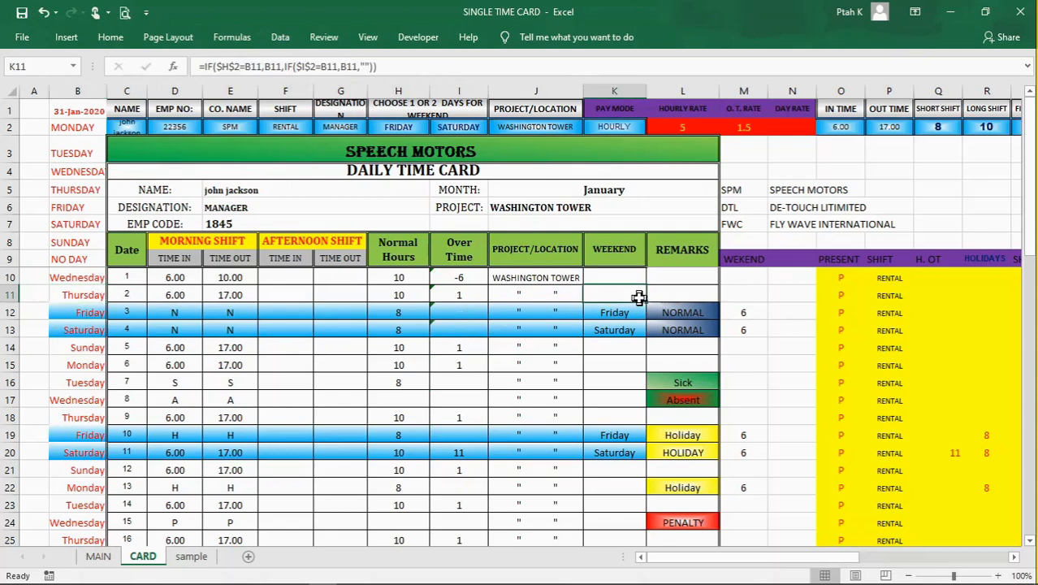
{"action": "left_click", "coordinate": [625, 276]}
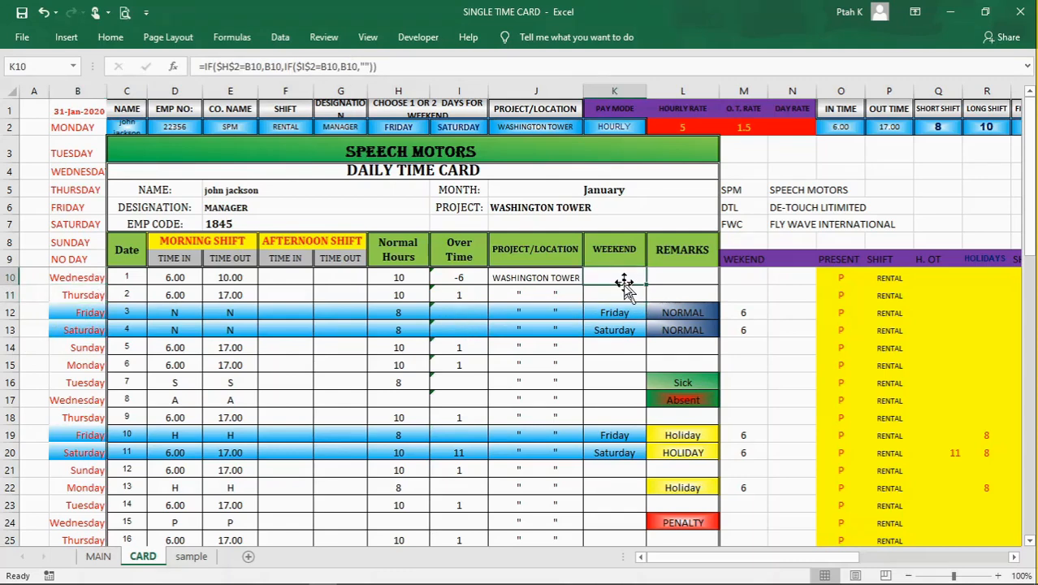
{"action": "left_click", "coordinate": [623, 292]}
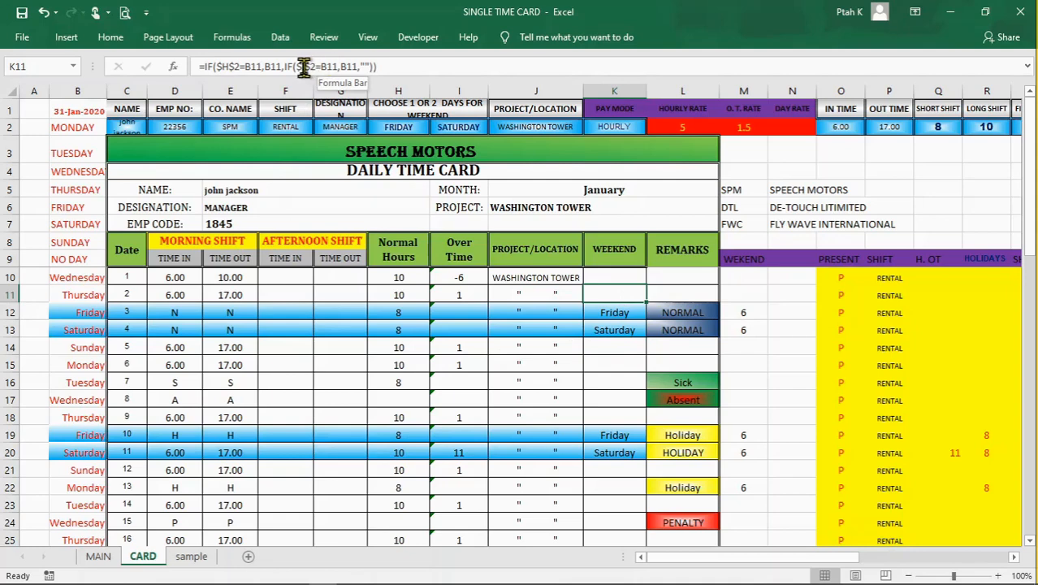
{"action": "left_click", "coordinate": [609, 276]}
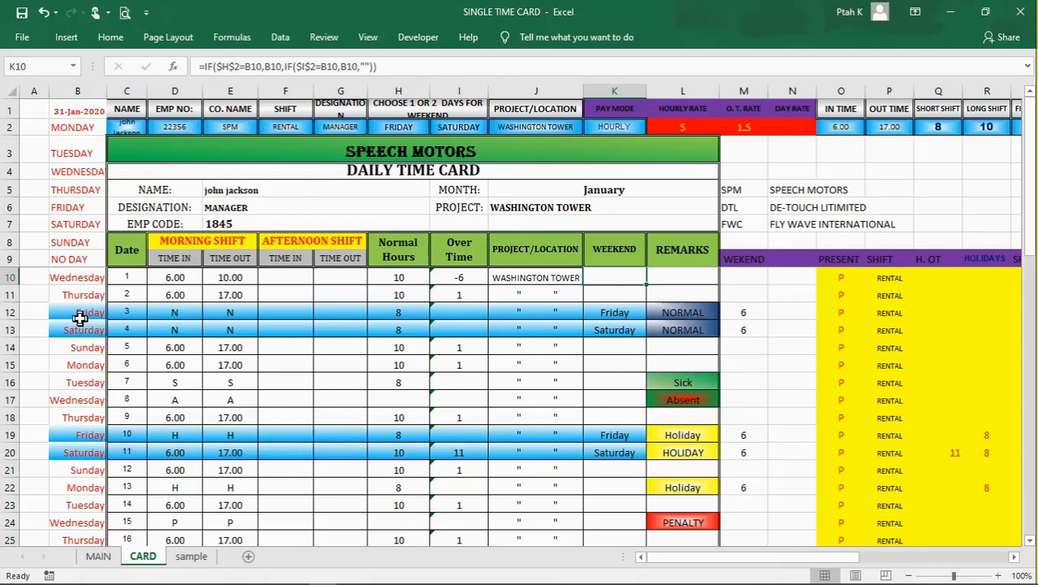
Step: Compare the WEEKEND formulas in K12, K13 and K11 with the chosen weekend days in H2 and I2
{"action": "left_click", "coordinate": [621, 315]}
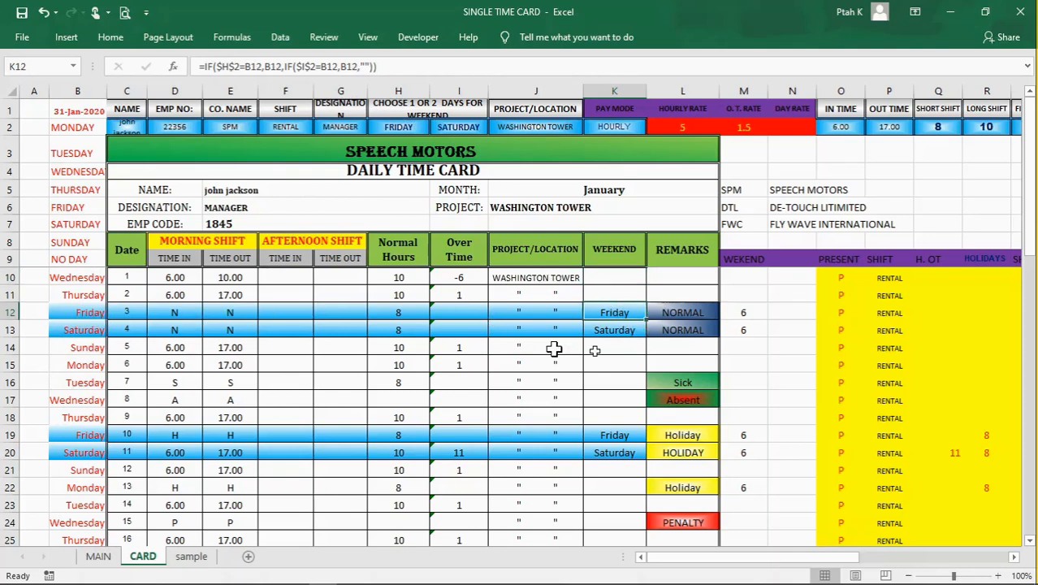
{"action": "left_click", "coordinate": [609, 329]}
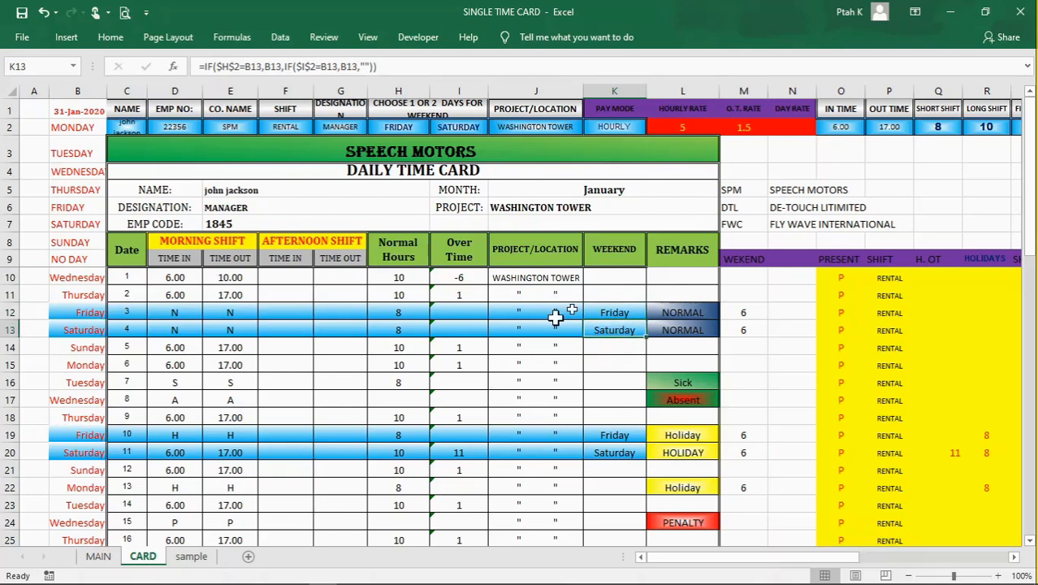
{"action": "left_click", "coordinate": [410, 130]}
{"action": "left_click", "coordinate": [448, 128]}
{"action": "left_click", "coordinate": [402, 125]}
{"action": "left_click", "coordinate": [460, 126]}
{"action": "left_click", "coordinate": [414, 126]}
{"action": "left_click", "coordinate": [463, 125]}
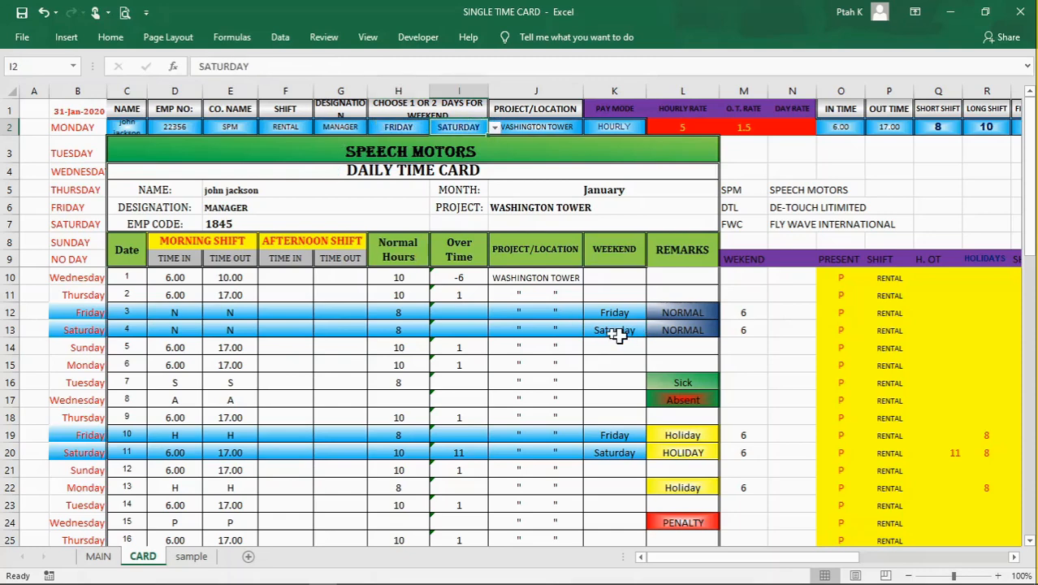
{"action": "left_click", "coordinate": [611, 295]}
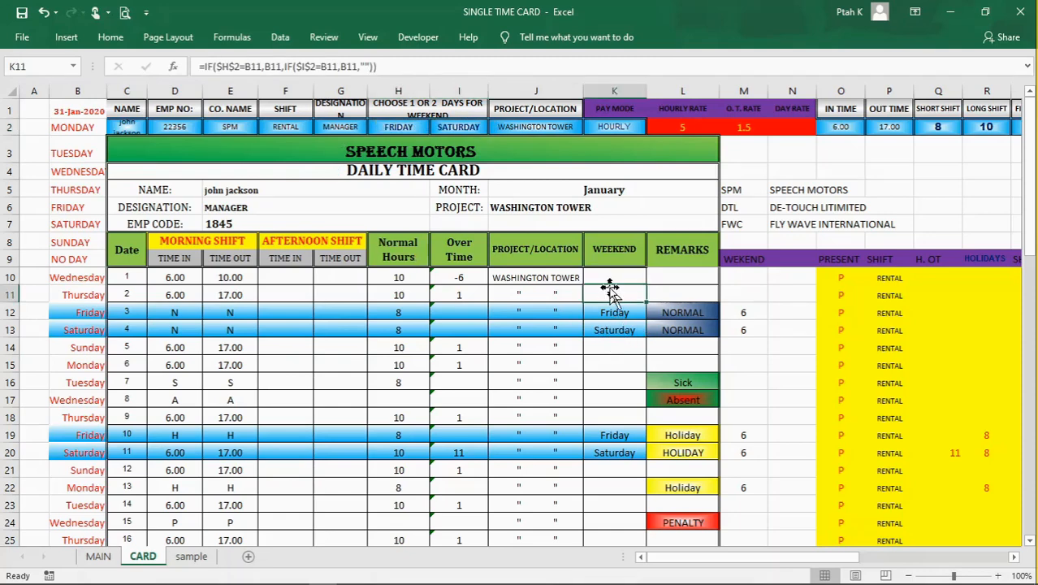
Step: Examine the nested IF formulas in the REMARKS column from L10 to L13 that translate the day codes
{"action": "left_click", "coordinate": [688, 277]}
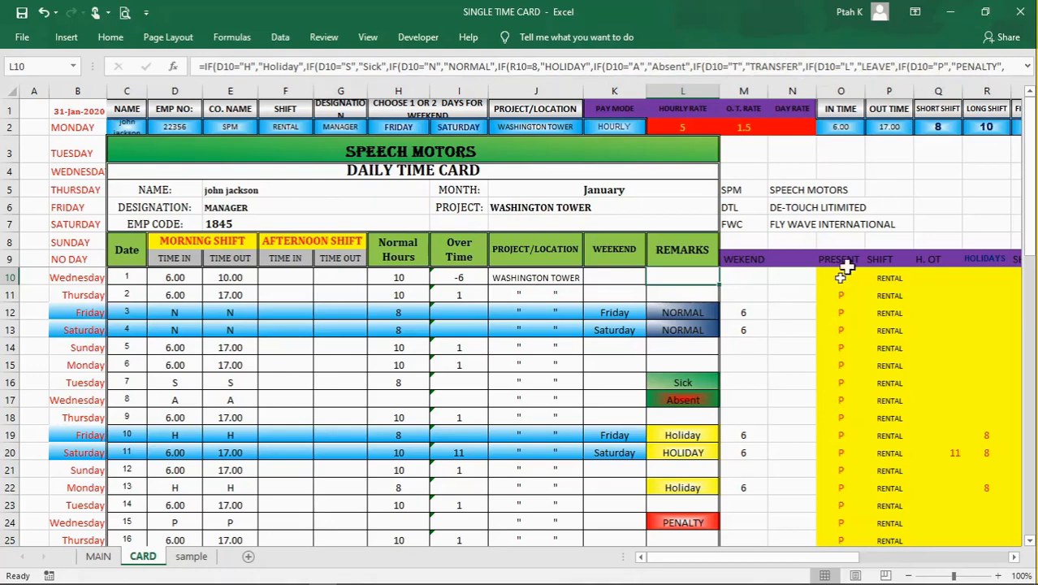
{"action": "left_click", "coordinate": [687, 331]}
{"action": "left_click", "coordinate": [680, 313]}
{"action": "left_click", "coordinate": [679, 288]}
{"action": "left_click", "coordinate": [683, 277]}
Step: Relate the REMARKS formula in L10 to the weekend helper in M10 and the row's time in, hours, overtime and WEEKEND cells
{"action": "left_click", "coordinate": [731, 281]}
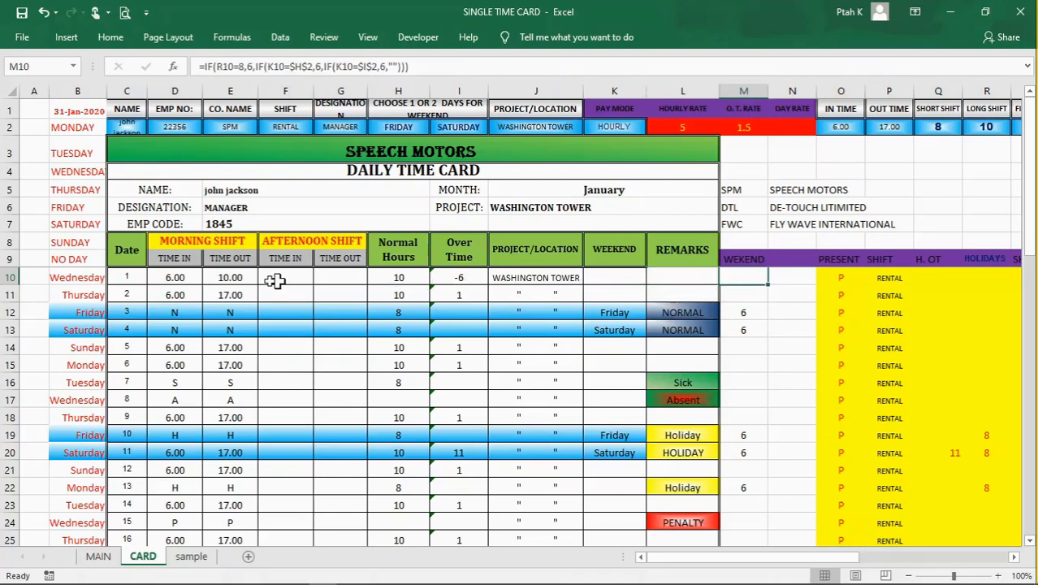
{"action": "left_click", "coordinate": [195, 278]}
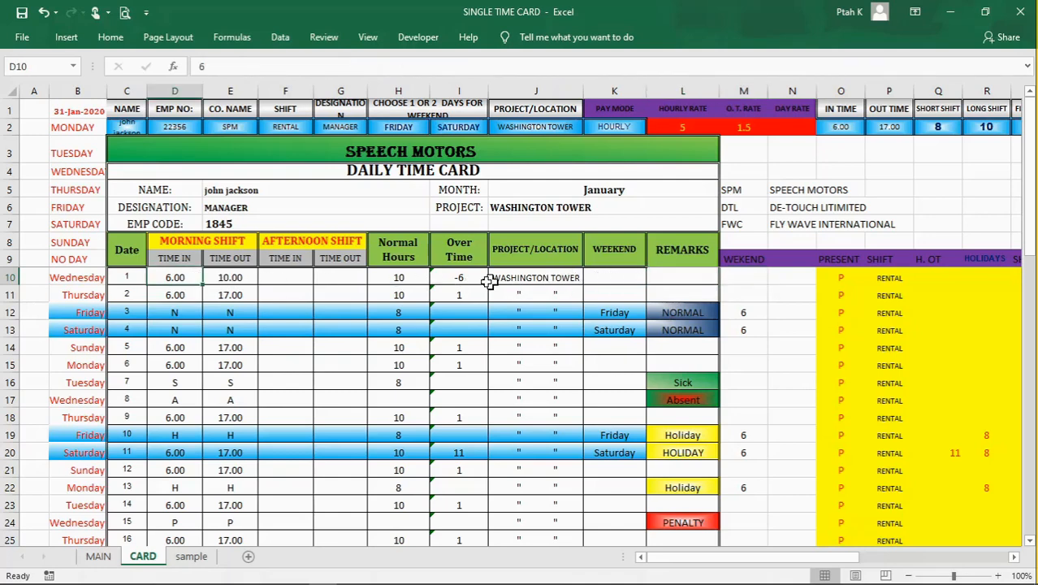
{"action": "left_click", "coordinate": [390, 280]}
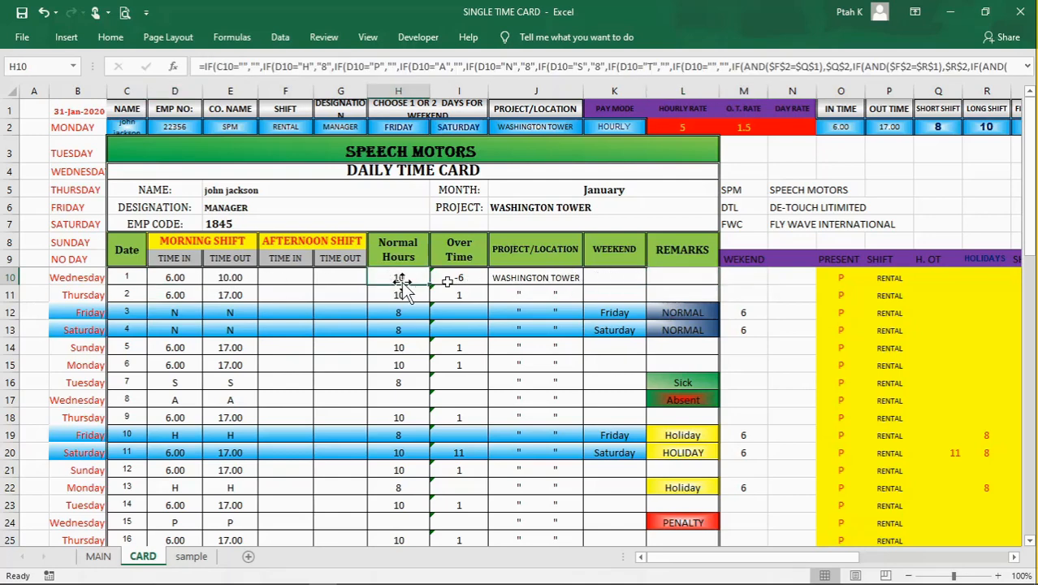
{"action": "left_click", "coordinate": [459, 279]}
{"action": "left_click", "coordinate": [628, 272]}
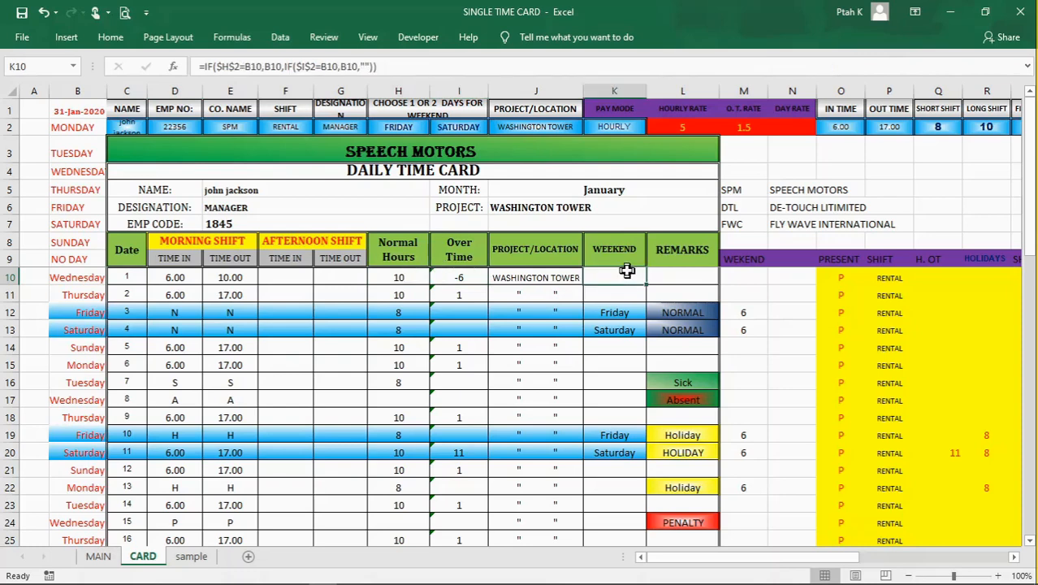
{"action": "left_click", "coordinate": [689, 269]}
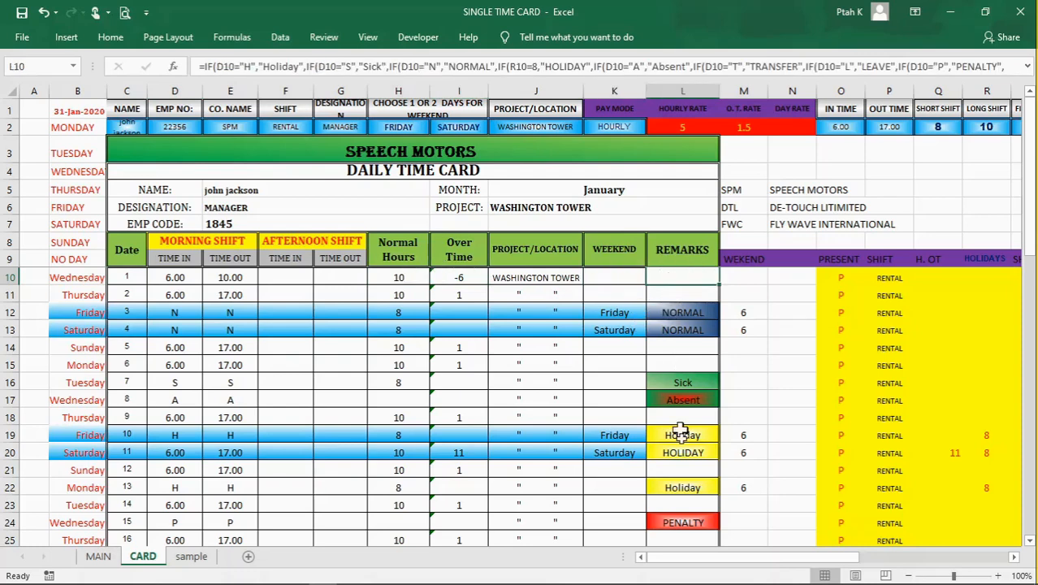
{"action": "left_click", "coordinate": [782, 295]}
{"action": "left_click_drag", "start_coordinate": [815, 303], "coordinate": [800, 338]}
{"action": "left_click", "coordinate": [794, 379]}
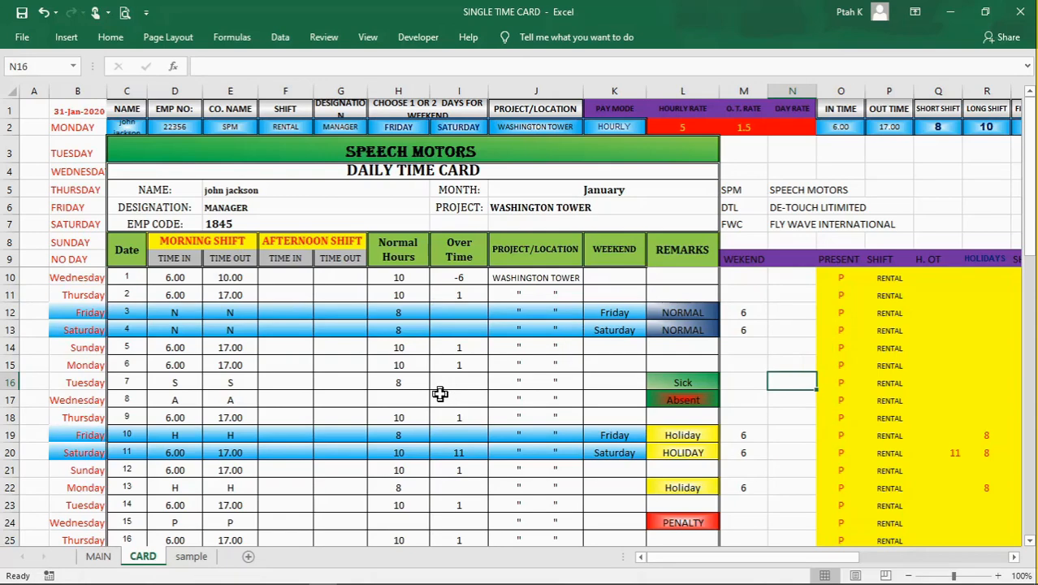
Step: Examine the PENALTY DAYS and penalty deduction formulas in the monthly summary and the MORNING SHIFT TIME IN column used for counting penalties
{"action": "scroll", "coordinate": [440, 394], "scroll_direction": "down", "scroll_amount": 5}
{"action": "left_click", "coordinate": [459, 383]}
{"action": "scroll", "coordinate": [376, 413], "scroll_direction": "down", "scroll_amount": 8}
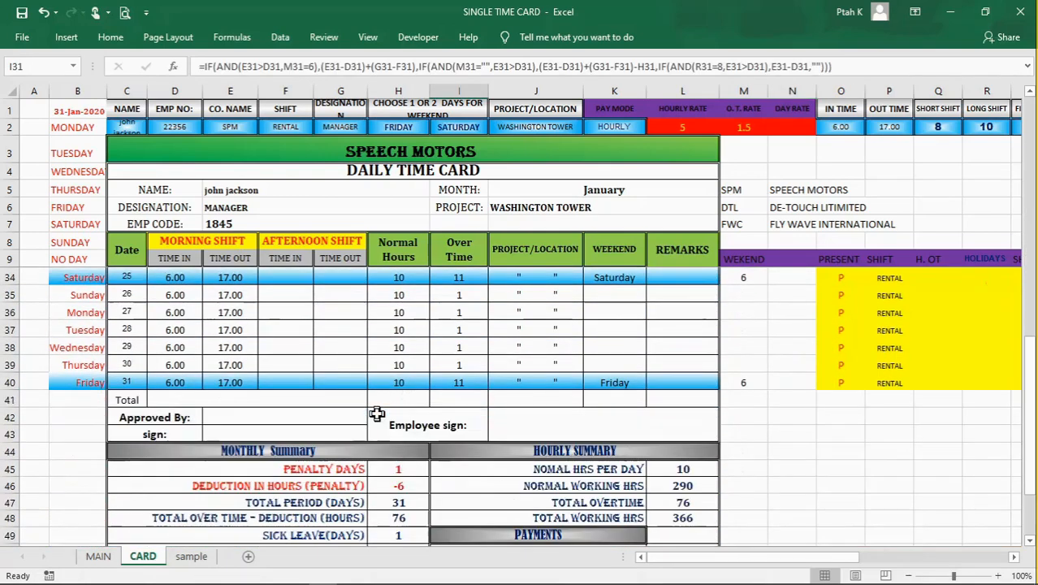
{"action": "scroll", "coordinate": [401, 444], "scroll_direction": "up", "scroll_amount": 4}
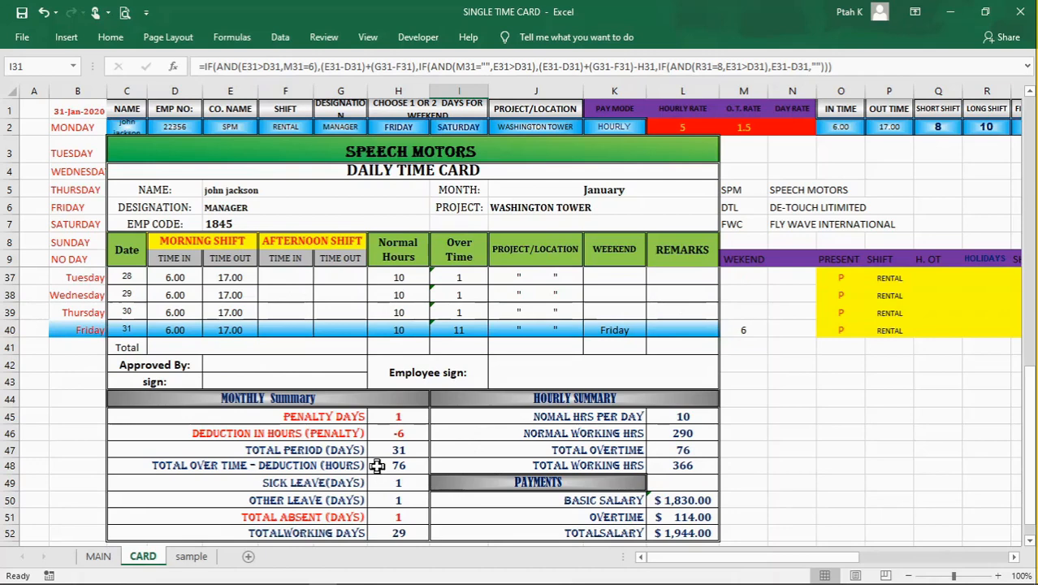
{"action": "scroll", "coordinate": [378, 466], "scroll_direction": "down", "scroll_amount": 1}
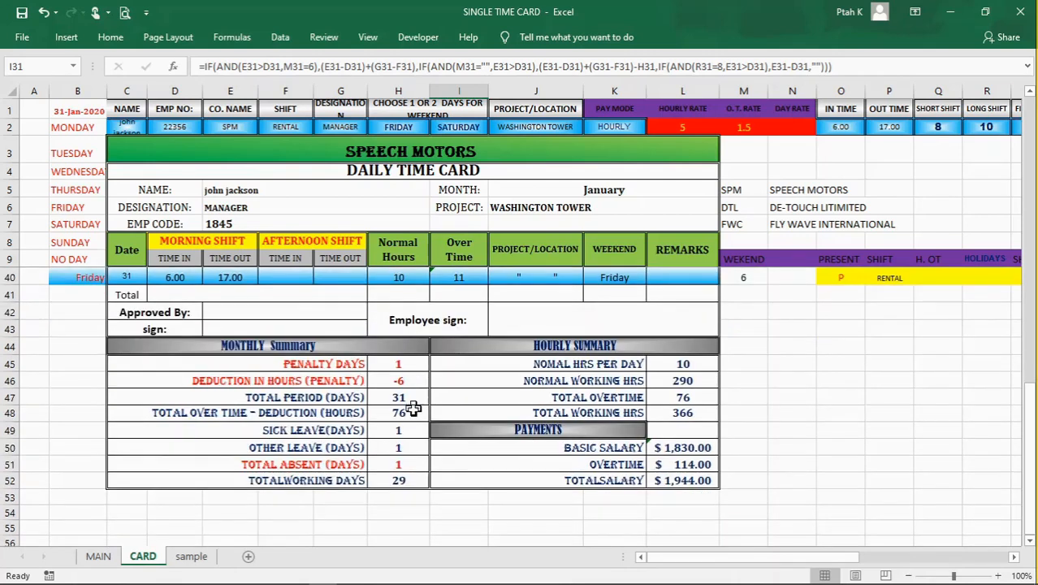
{"action": "left_click", "coordinate": [411, 367]}
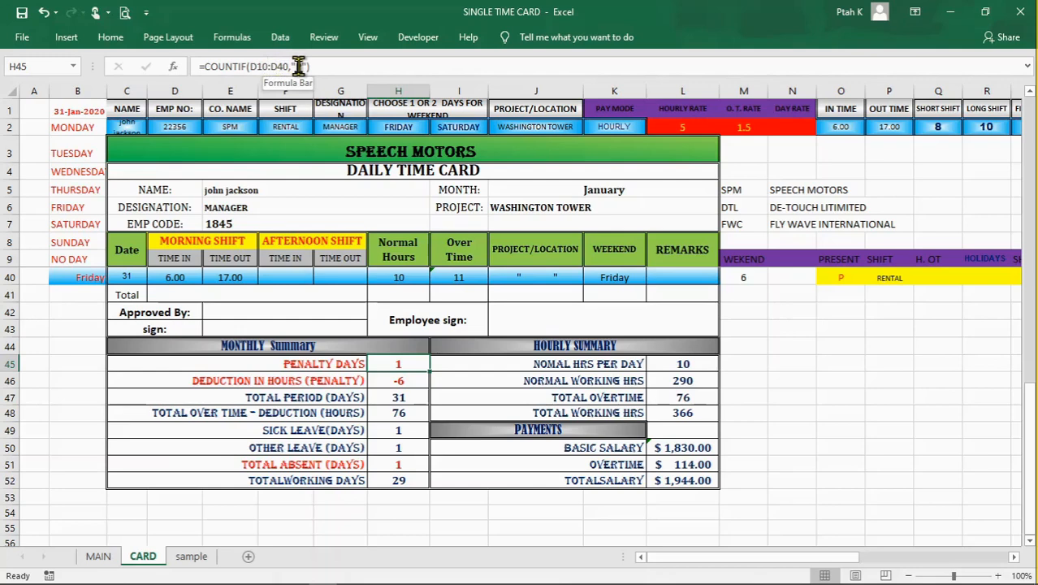
{"action": "left_click", "coordinate": [406, 383]}
{"action": "left_click", "coordinate": [398, 363]}
{"action": "left_click", "coordinate": [228, 243]}
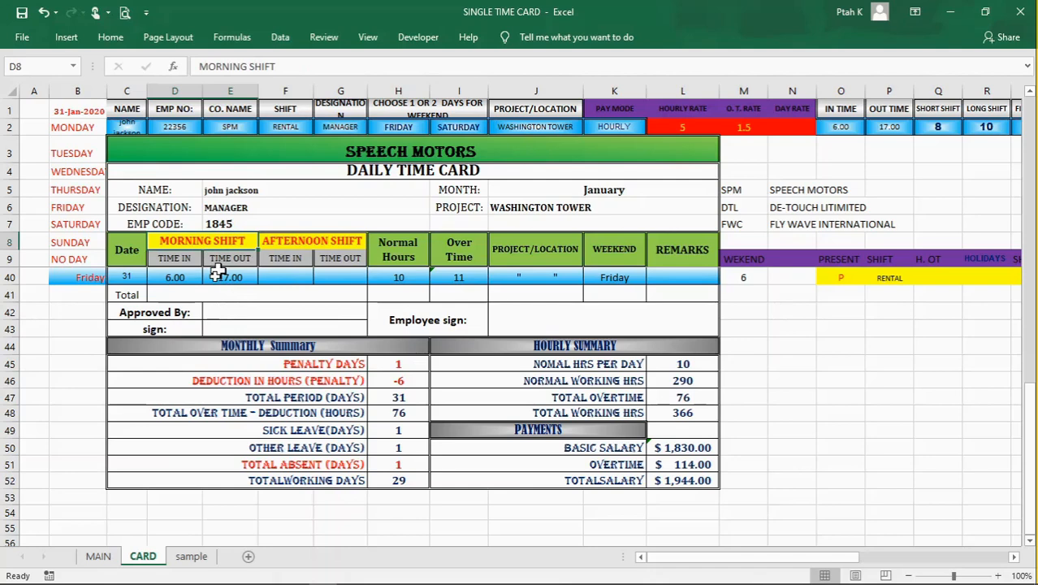
{"action": "left_click", "coordinate": [195, 279]}
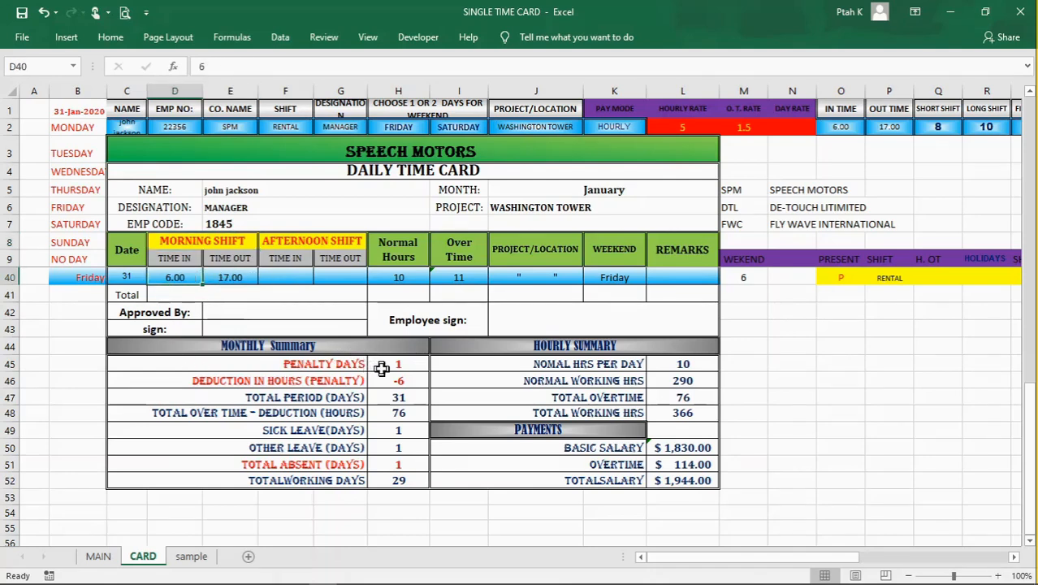
Step: Try P as the AFTERNOON SHIFT time in and time out for day 31 in F40 and G40
{"action": "left_click", "coordinate": [291, 242]}
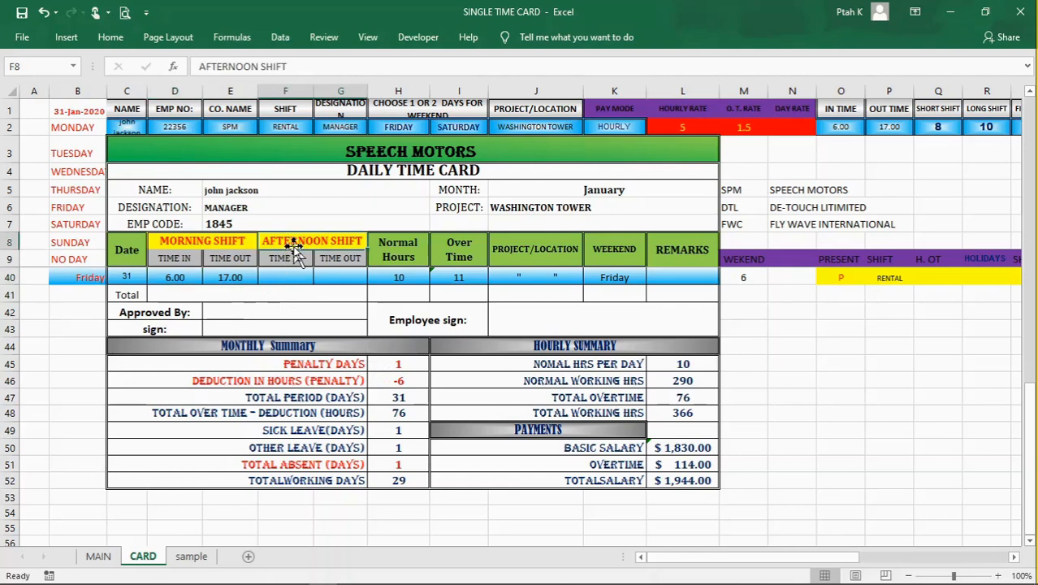
{"action": "left_click", "coordinate": [281, 275]}
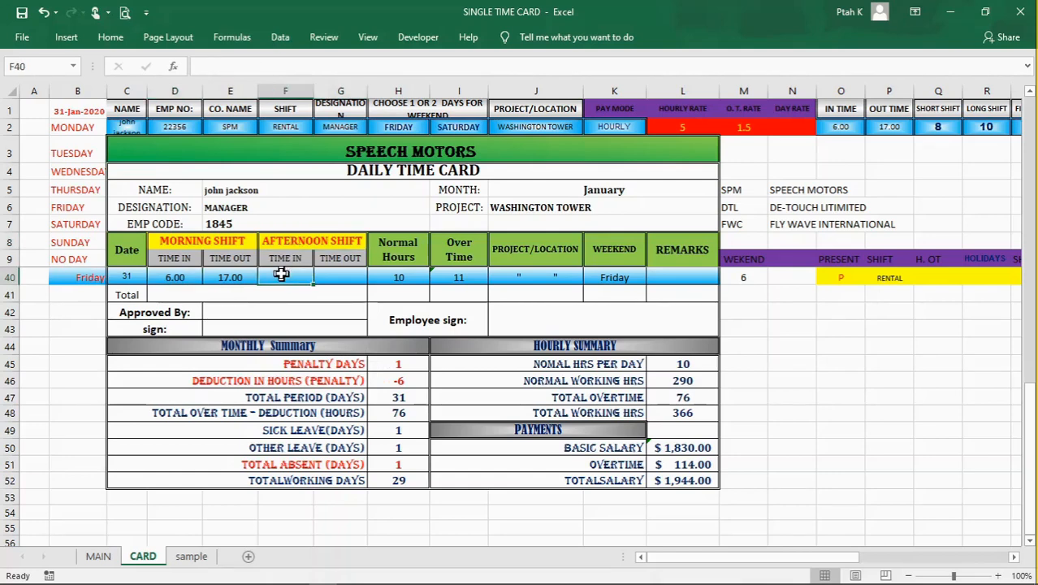
{"action": "type", "text": "P"}
{"action": "left_click", "coordinate": [335, 277]}
{"action": "type", "text": "P"}
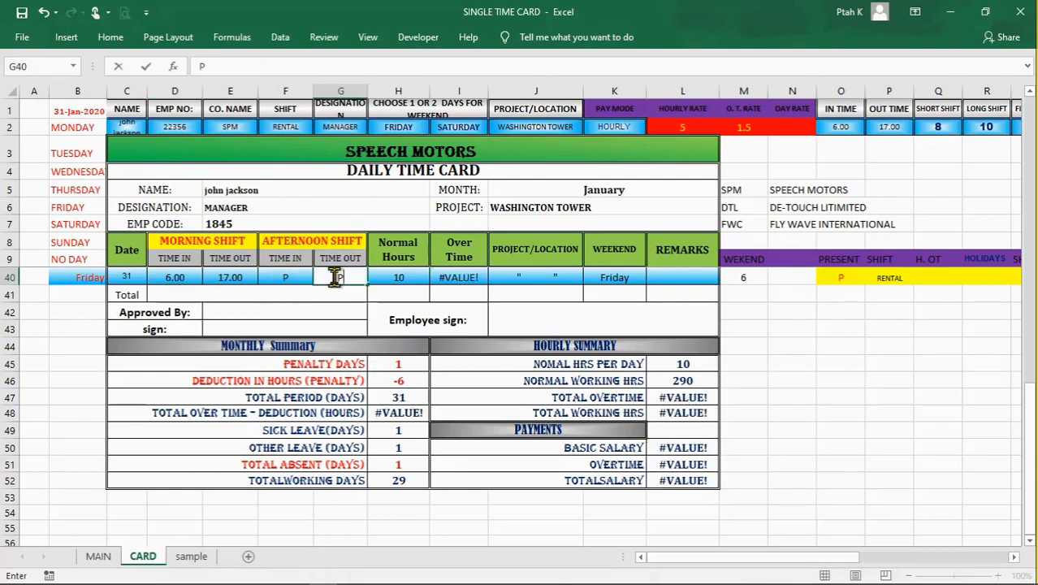
{"action": "left_click", "coordinate": [829, 392]}
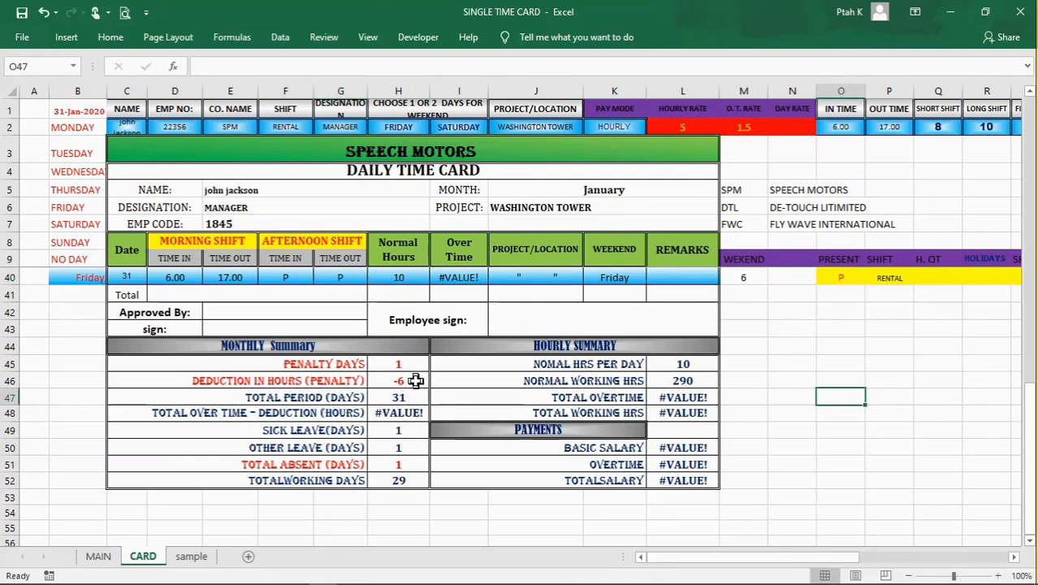
Step: Clear the P entries from the AFTERNOON SHIFT cells F40:G40
{"action": "left_click_drag", "start_coordinate": [297, 277], "coordinate": [321, 276]}
{"action": "key", "text": "Delete"}
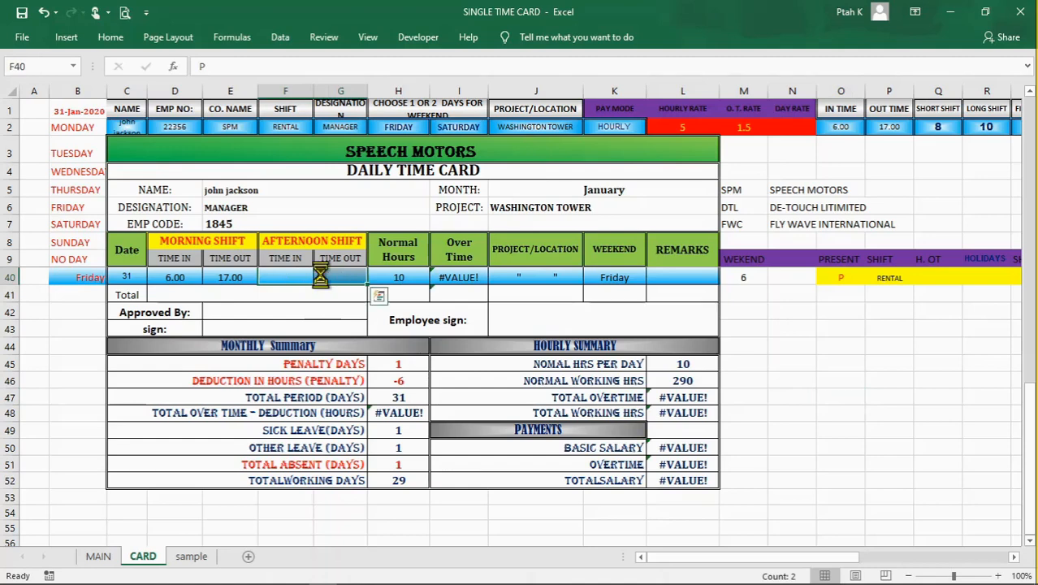
{"action": "left_click", "coordinate": [843, 410]}
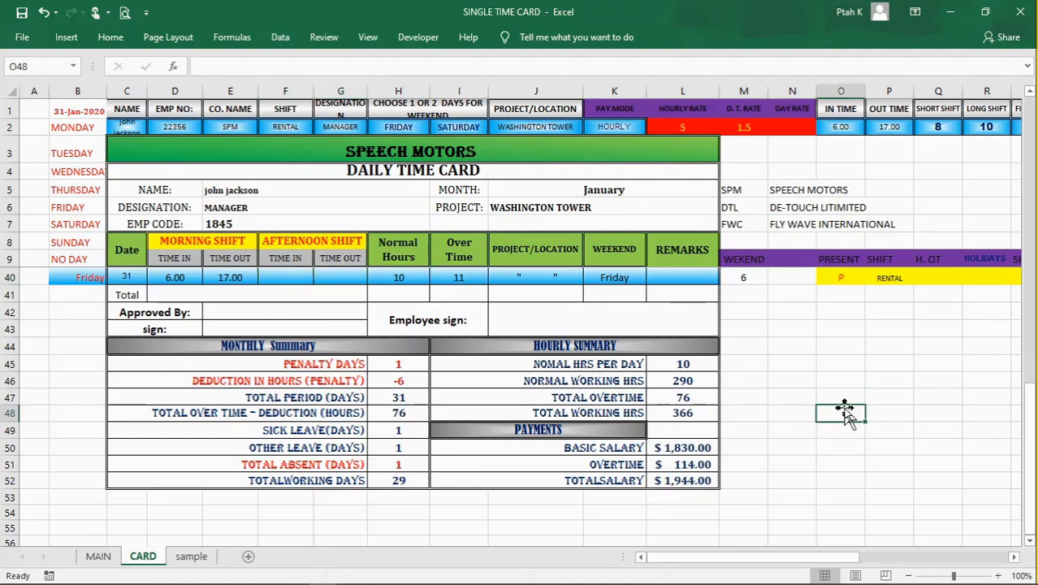
Step: Compare the H45 and H46 formulas, trace the D10:D40 range and "P" criterion of the H45 COUNTIF, and close it
{"action": "left_click", "coordinate": [386, 359]}
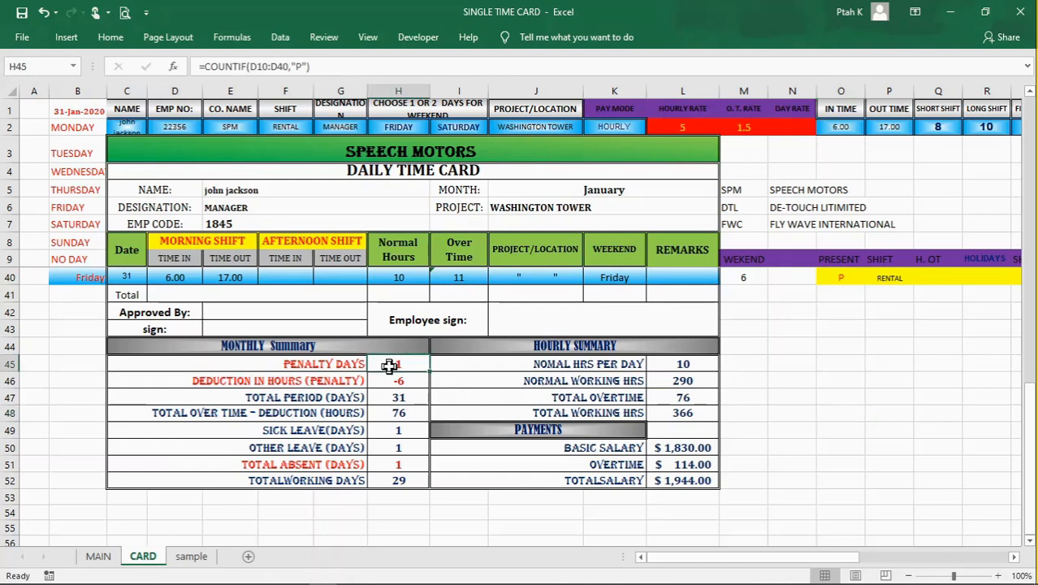
{"action": "left_click", "coordinate": [393, 382]}
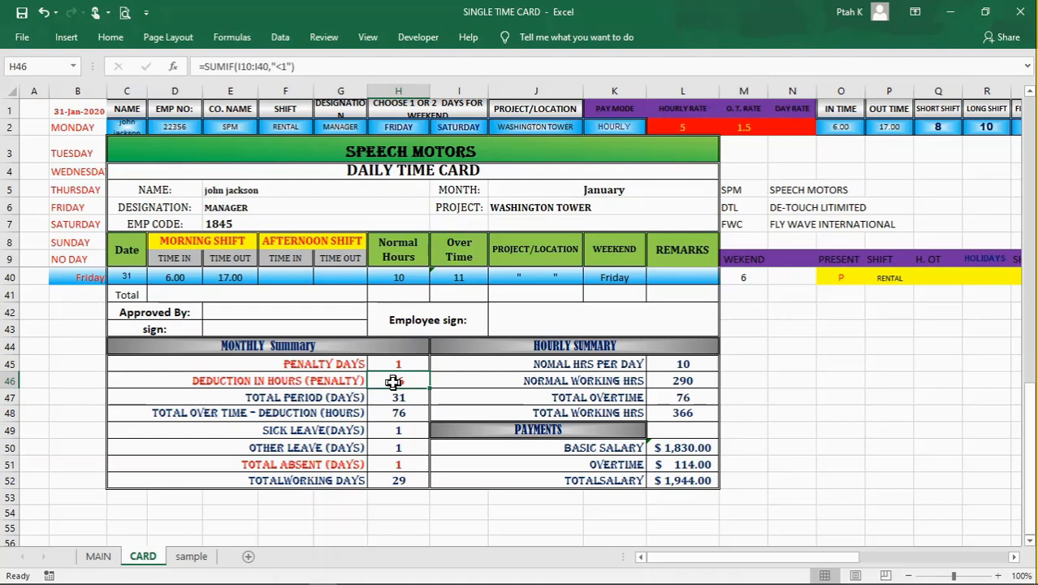
{"action": "left_click", "coordinate": [385, 363]}
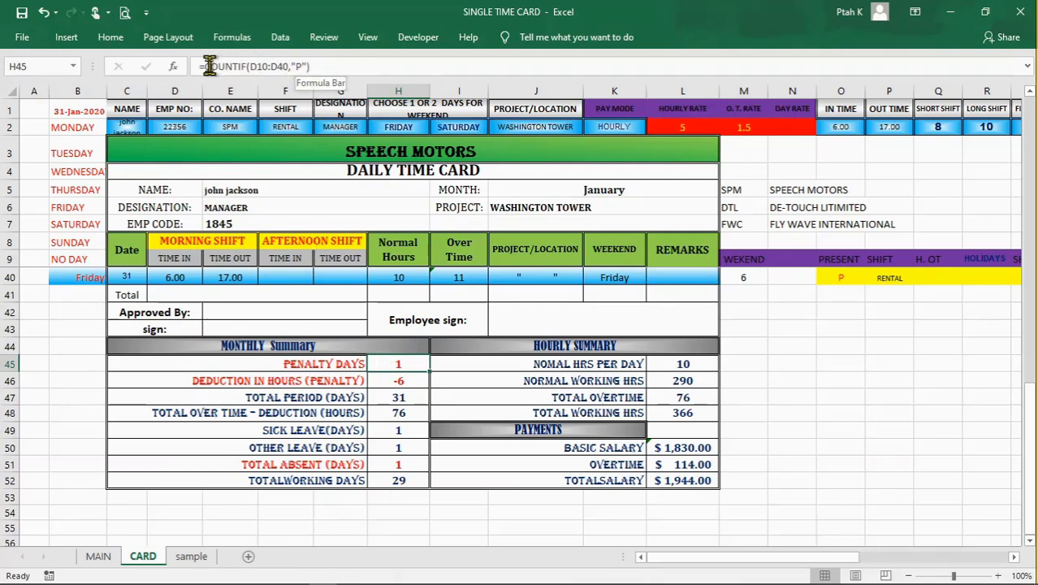
{"action": "left_click", "coordinate": [288, 66]}
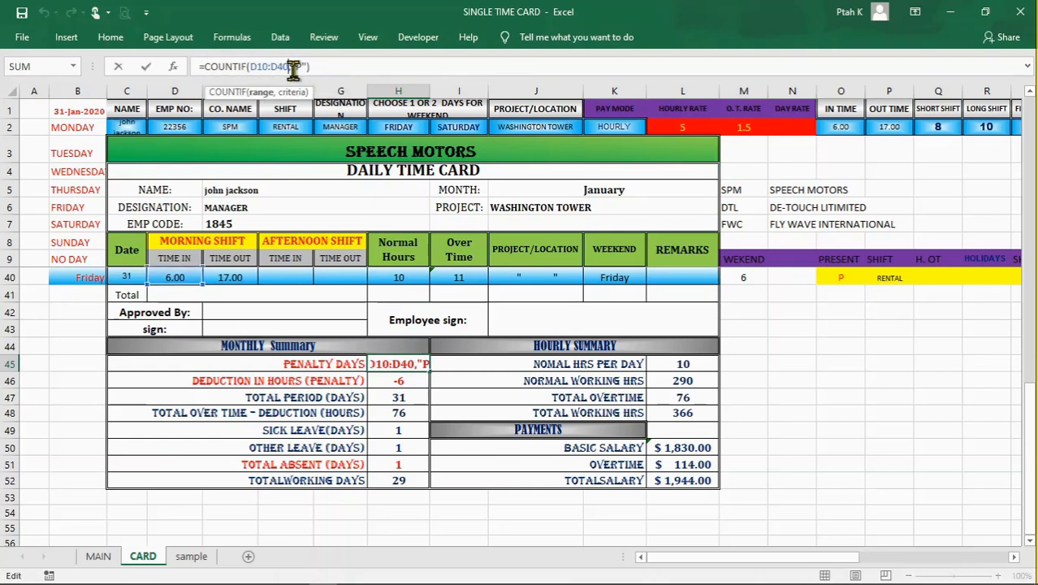
{"action": "type", "text": "\")"}
{"action": "left_click", "coordinate": [330, 66]}
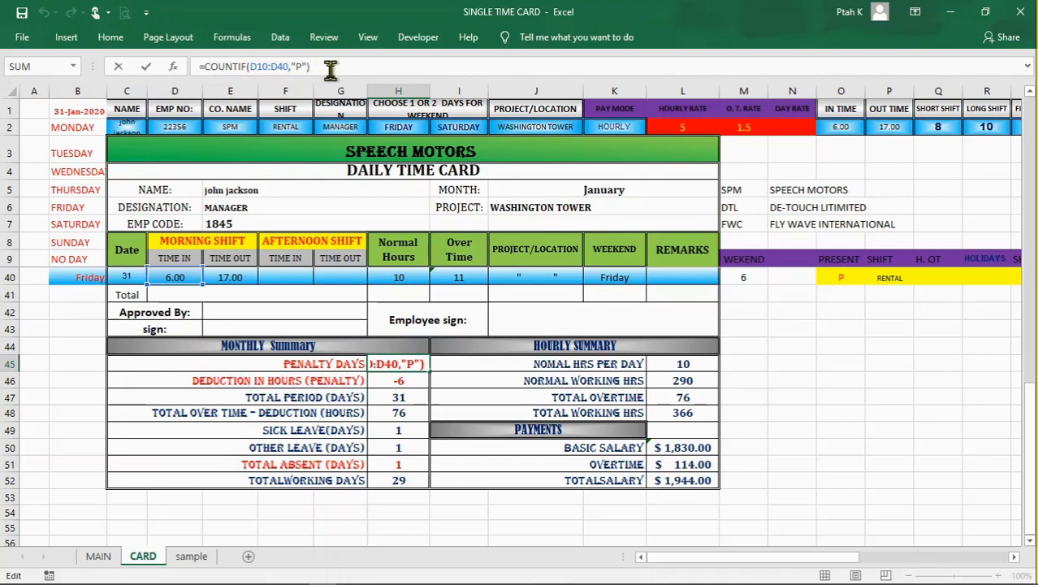
{"action": "key", "text": "Return"}
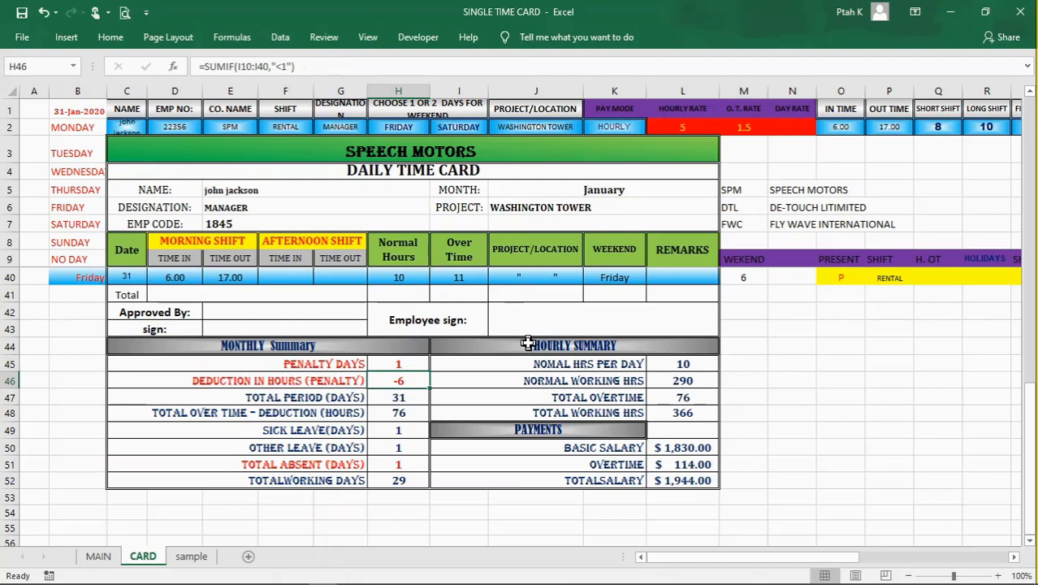
Step: Review the COUNTIF in H45, the SUMIF for penalty deduction hours in H46, and the TOTAL PERIOD formula in H47
{"action": "left_click", "coordinate": [404, 366]}
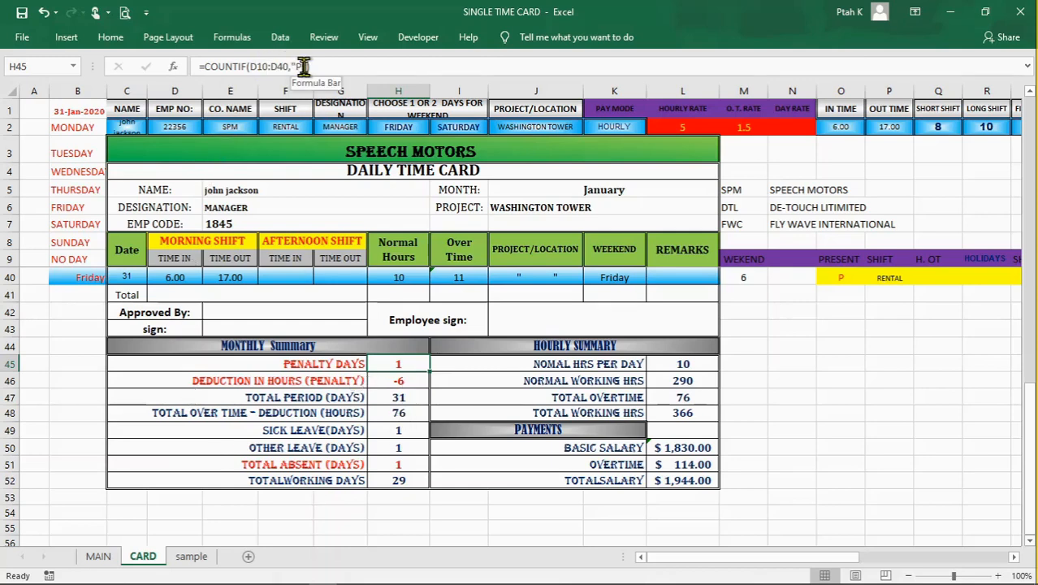
{"action": "left_click", "coordinate": [387, 380]}
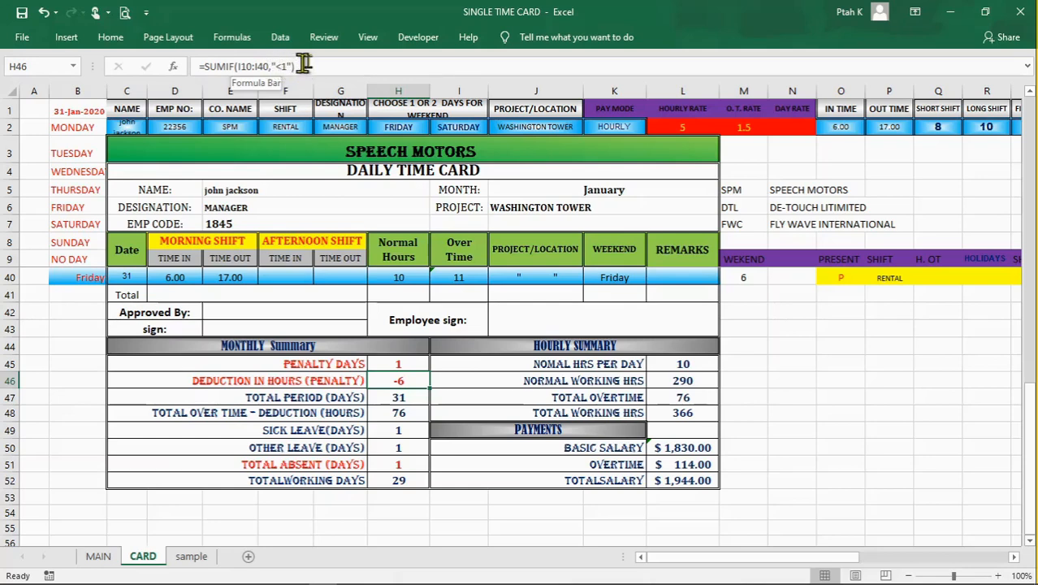
{"action": "key", "text": "Down"}
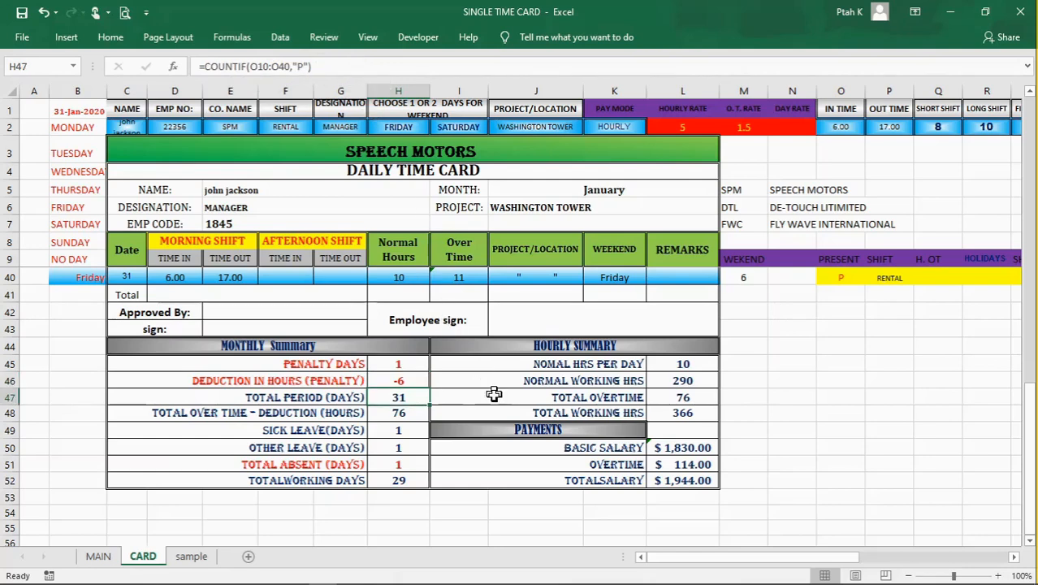
{"action": "scroll", "coordinate": [455, 390], "scroll_direction": "down", "scroll_amount": 1}
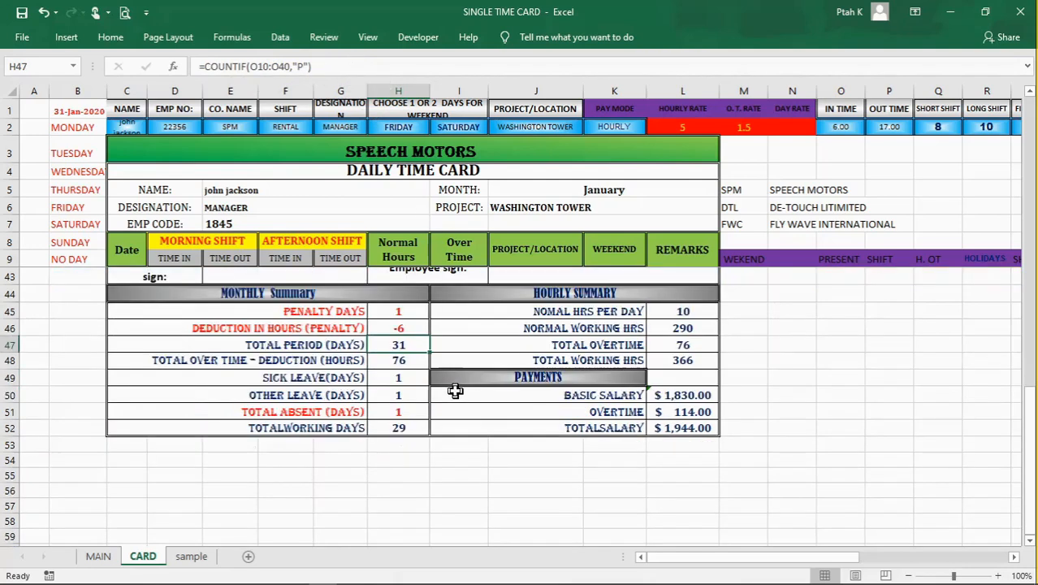
{"action": "scroll", "coordinate": [455, 390], "scroll_direction": "up", "scroll_amount": 1}
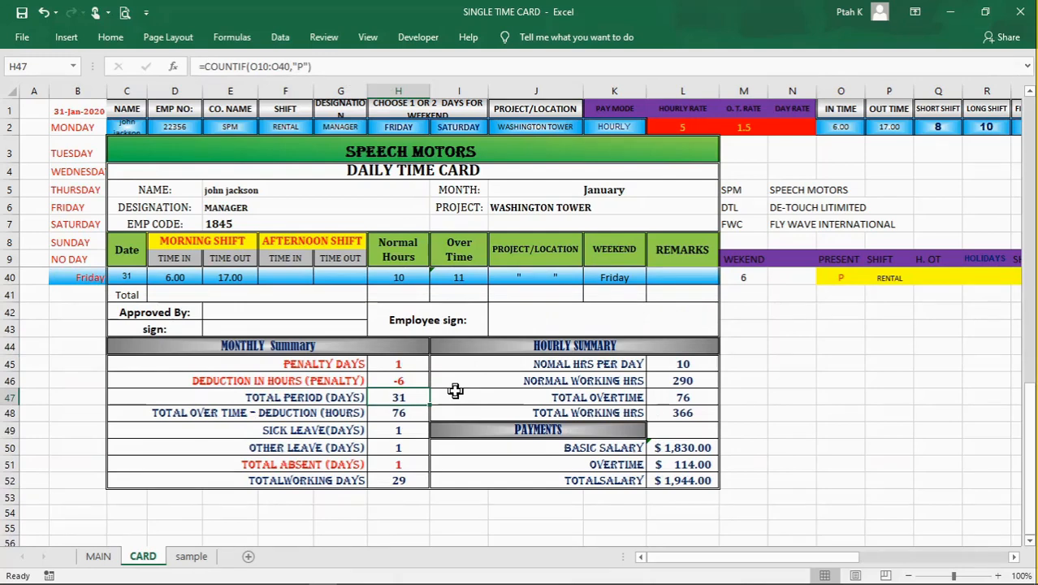
{"action": "scroll", "coordinate": [455, 391], "scroll_direction": "down", "scroll_amount": 1}
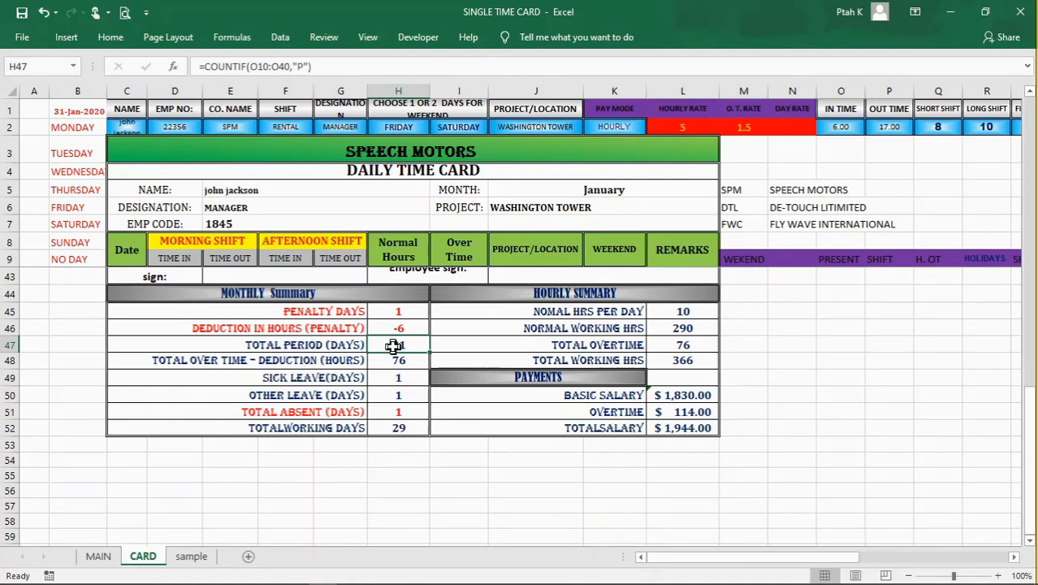
Step: Examine the daily attendance rows in column O that the TOTAL PERIOD formula in H47 counts
{"action": "scroll", "coordinate": [393, 346], "scroll_direction": "up", "scroll_amount": 3}
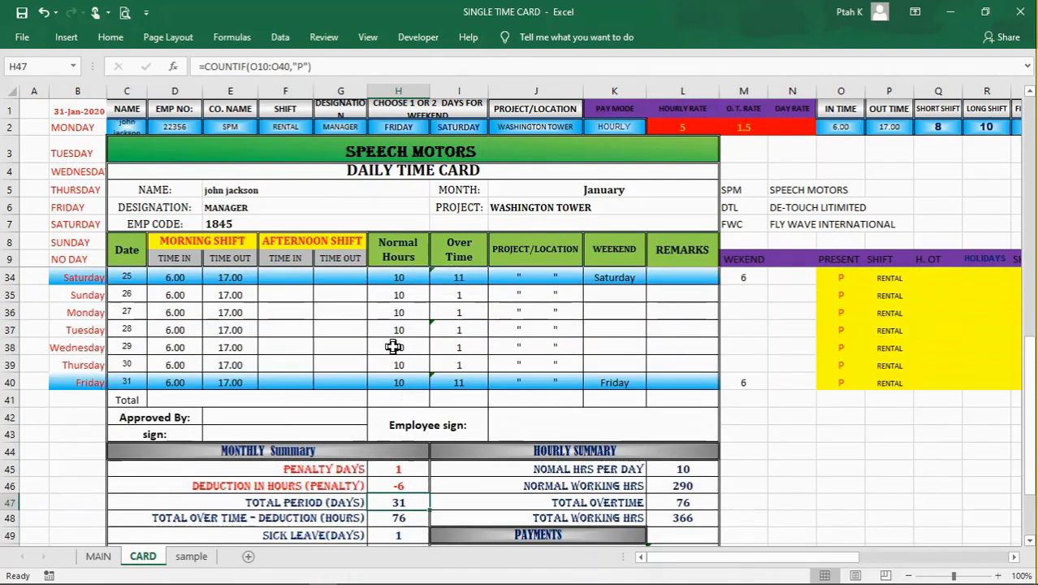
{"action": "scroll", "coordinate": [393, 346], "scroll_direction": "up", "scroll_amount": 1}
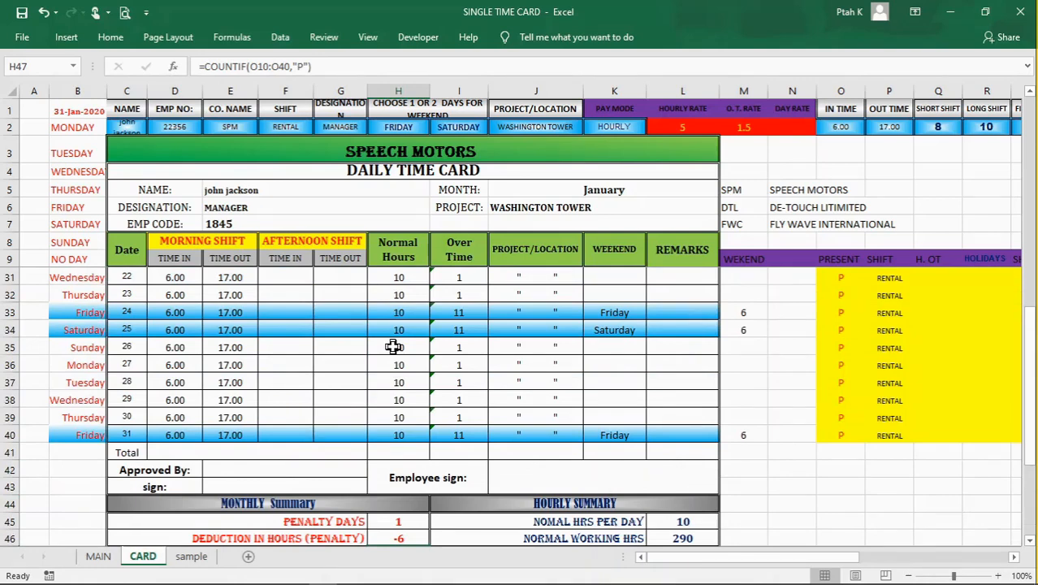
{"action": "scroll", "coordinate": [393, 346], "scroll_direction": "down", "scroll_amount": 3}
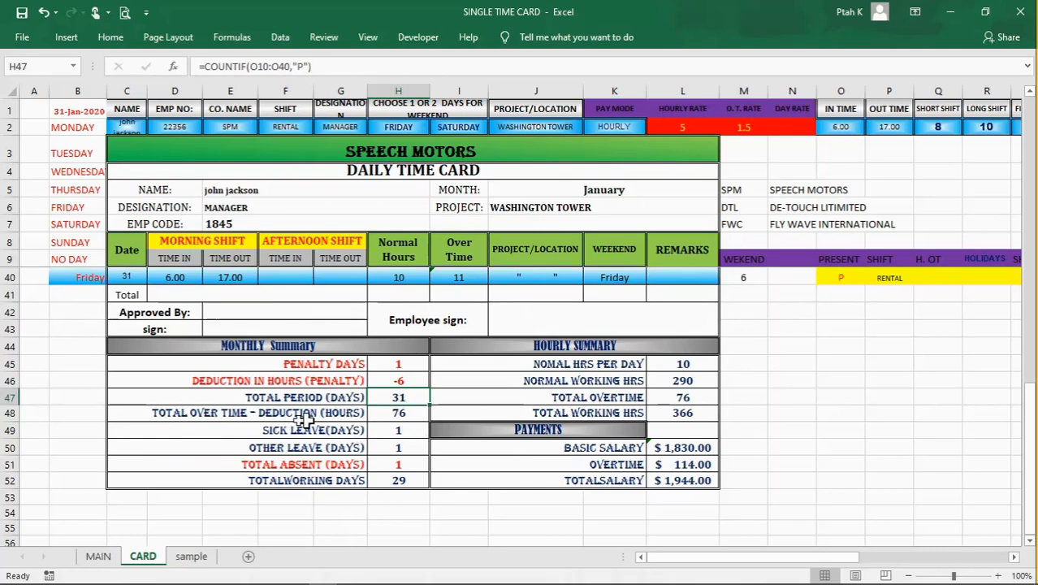
Step: Trace the TOTAL OVER TIME – DEDUCTION formula in H48 to the overtime SUM in I41, and recheck H47
{"action": "left_click", "coordinate": [406, 412]}
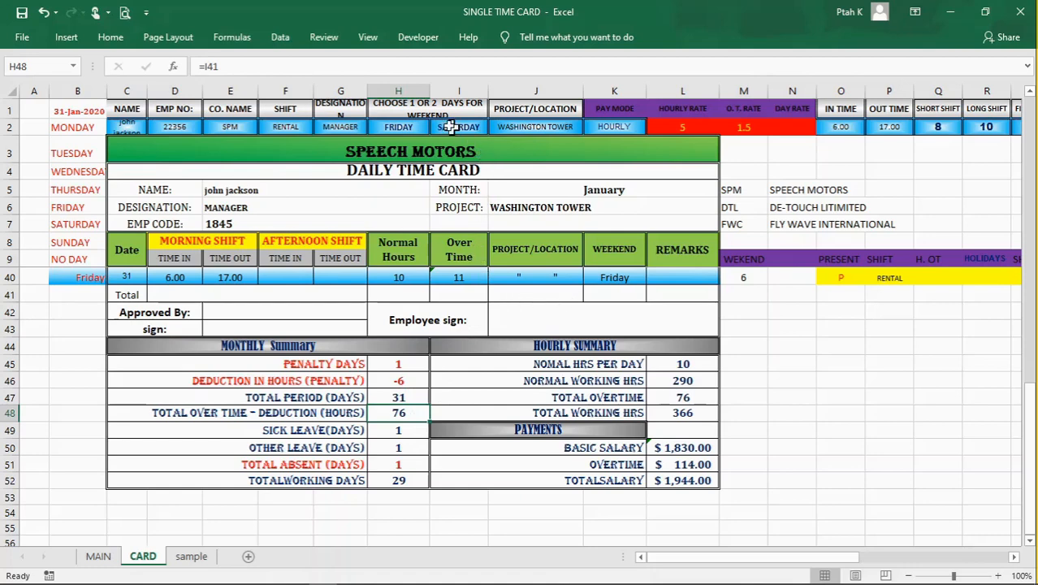
{"action": "left_click", "coordinate": [473, 293]}
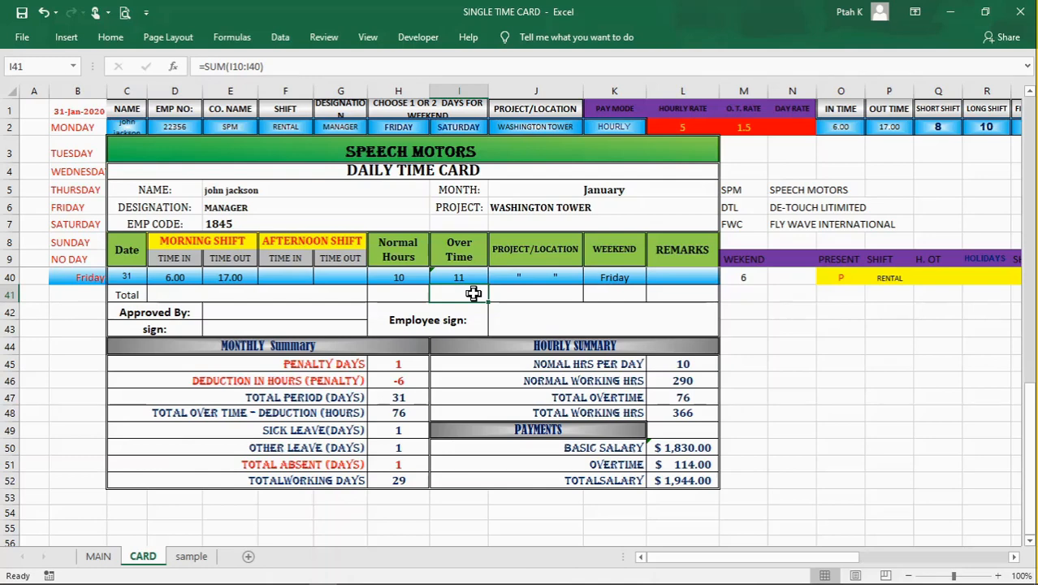
{"action": "key", "text": "Down"}
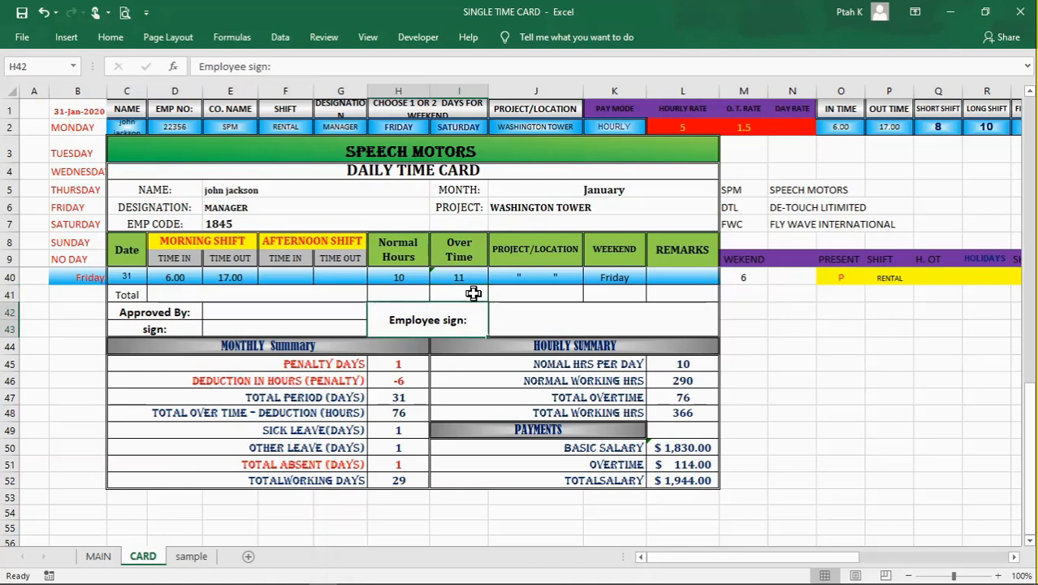
{"action": "left_click", "coordinate": [406, 459]}
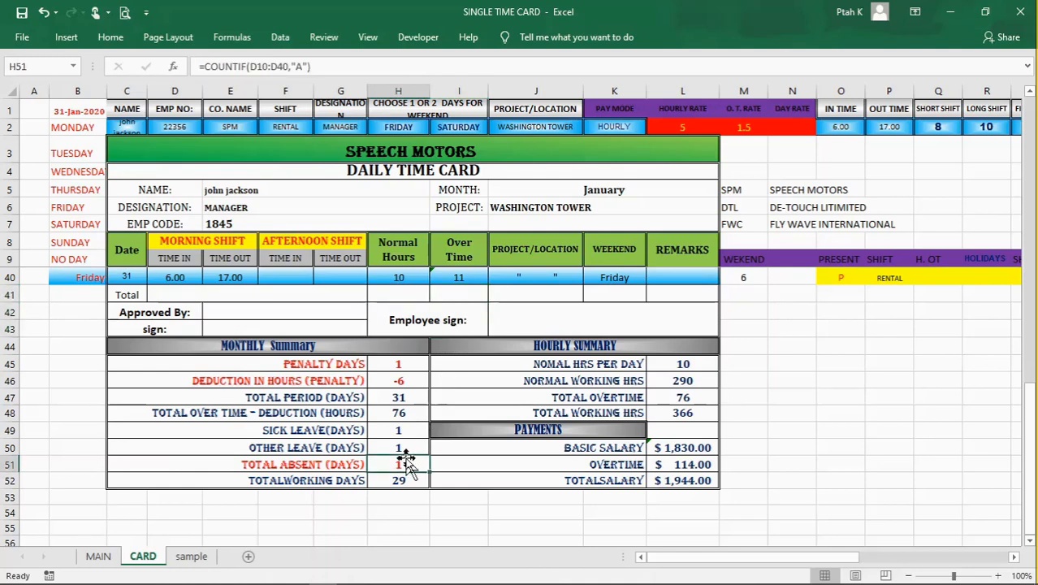
{"action": "left_click", "coordinate": [407, 411]}
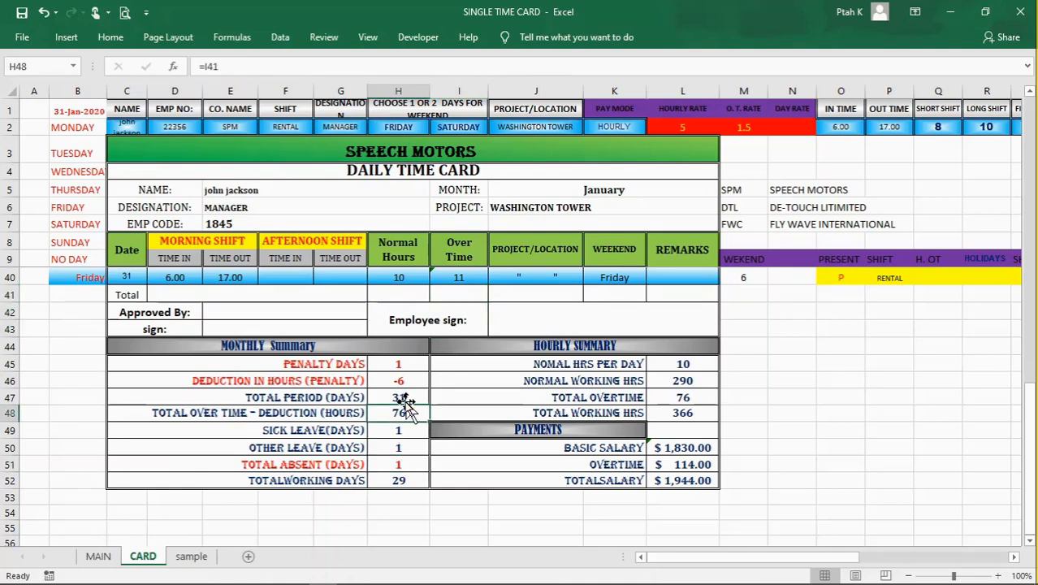
{"action": "left_click", "coordinate": [403, 397]}
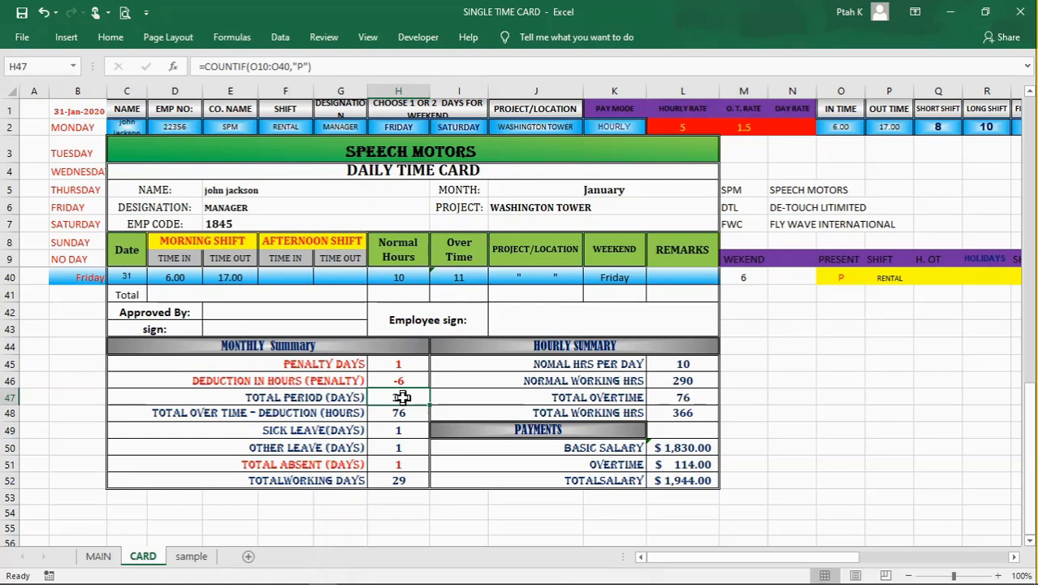
Step: Review the COUNTIF formulas for sick leave, other leave and absent days in H49:H51 and the total working days formula in H52
{"action": "left_click", "coordinate": [408, 433]}
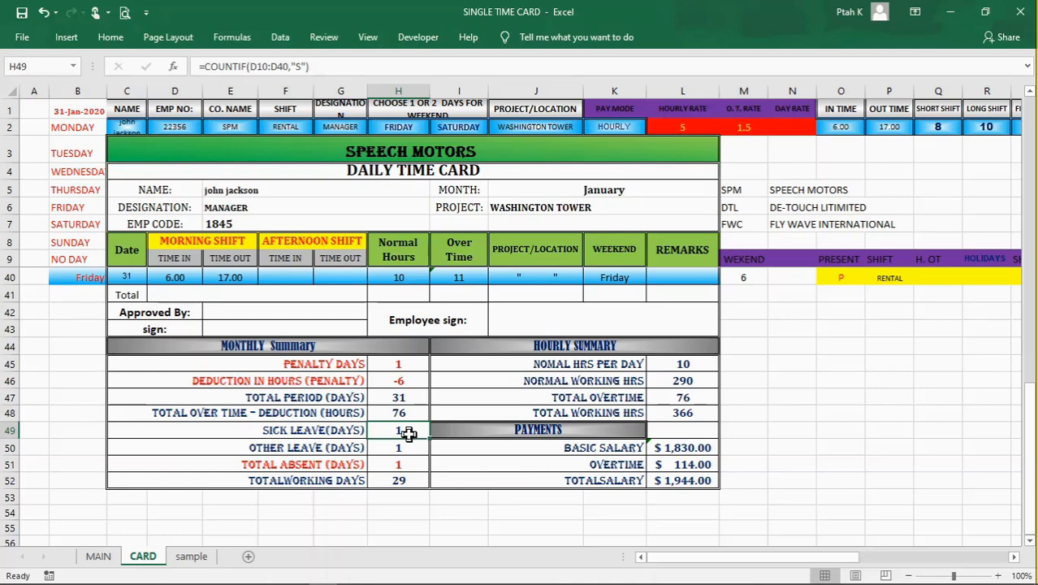
{"action": "left_click", "coordinate": [402, 448]}
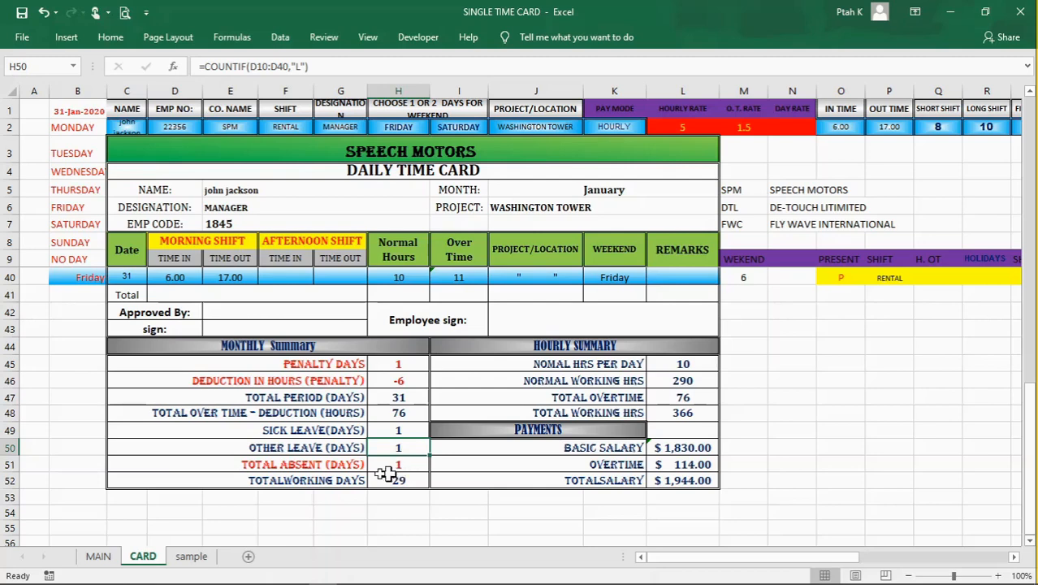
{"action": "left_click", "coordinate": [396, 464]}
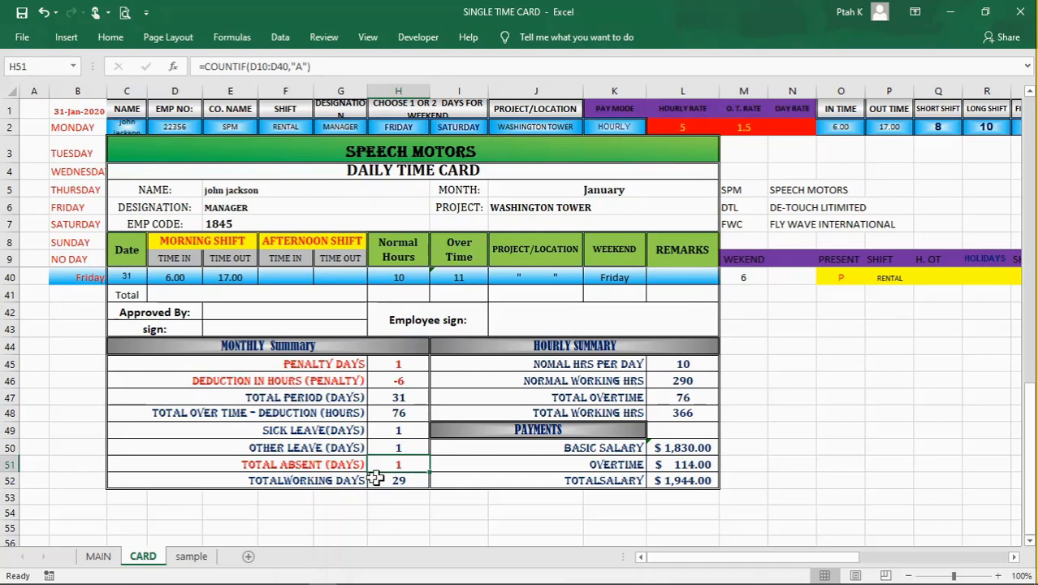
{"action": "left_click", "coordinate": [399, 481]}
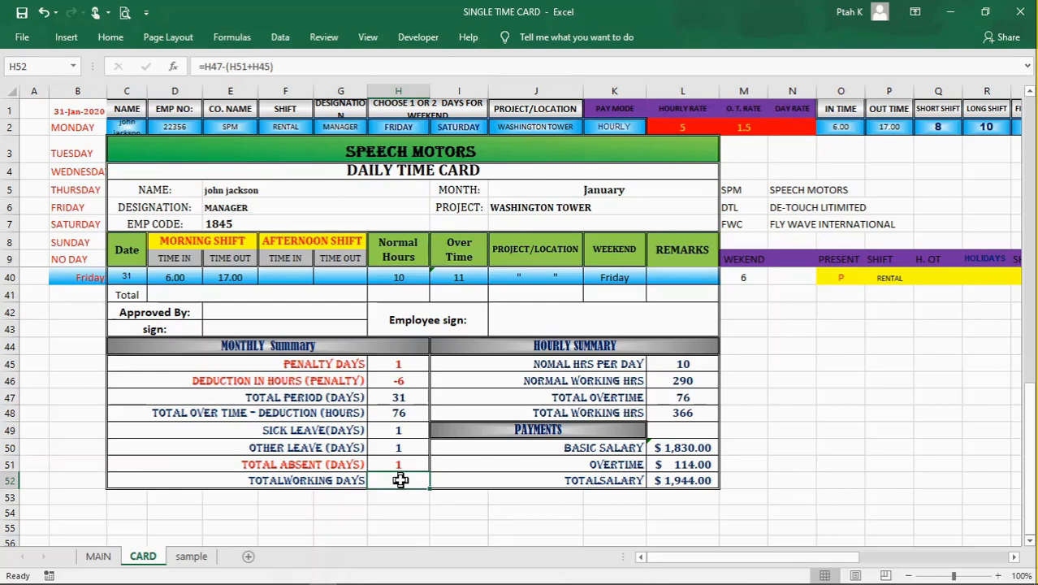
{"action": "left_click", "coordinate": [841, 430]}
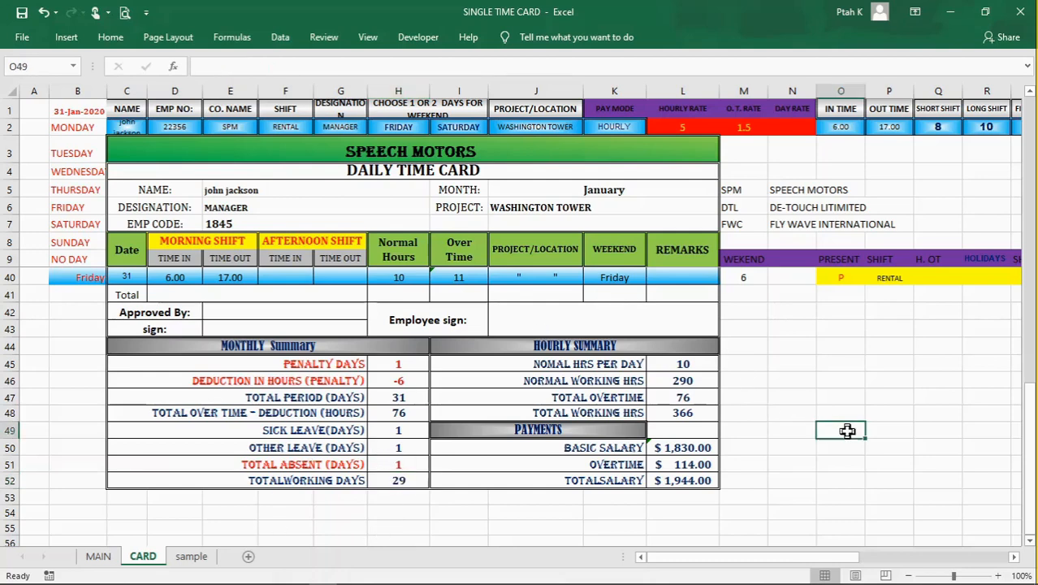
Step: Review the HOURLY SUMMARY heading and the IF formulas behind its labels in I45 and I46
{"action": "left_click", "coordinate": [593, 344]}
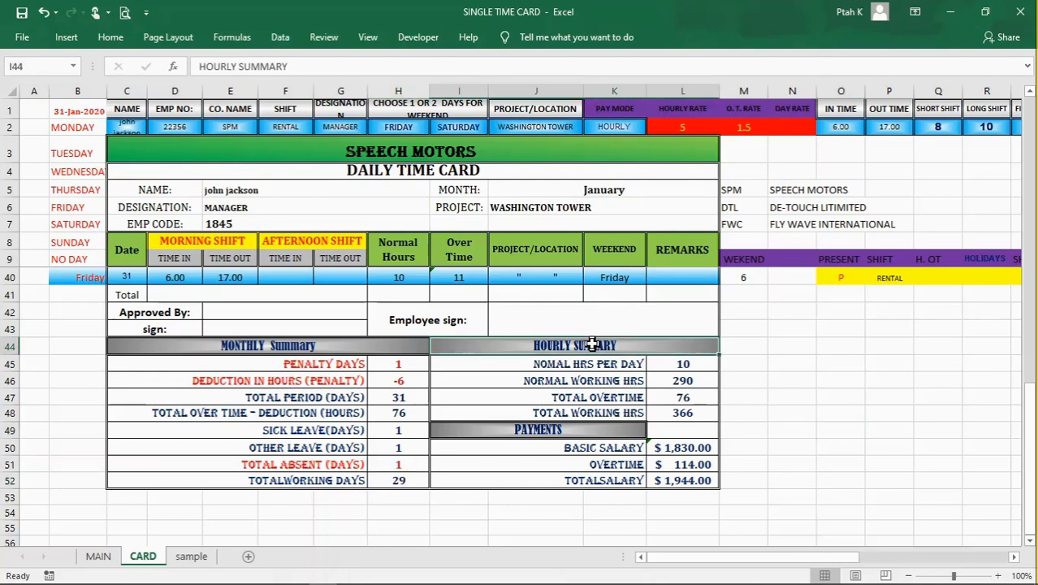
{"action": "left_click", "coordinate": [619, 365]}
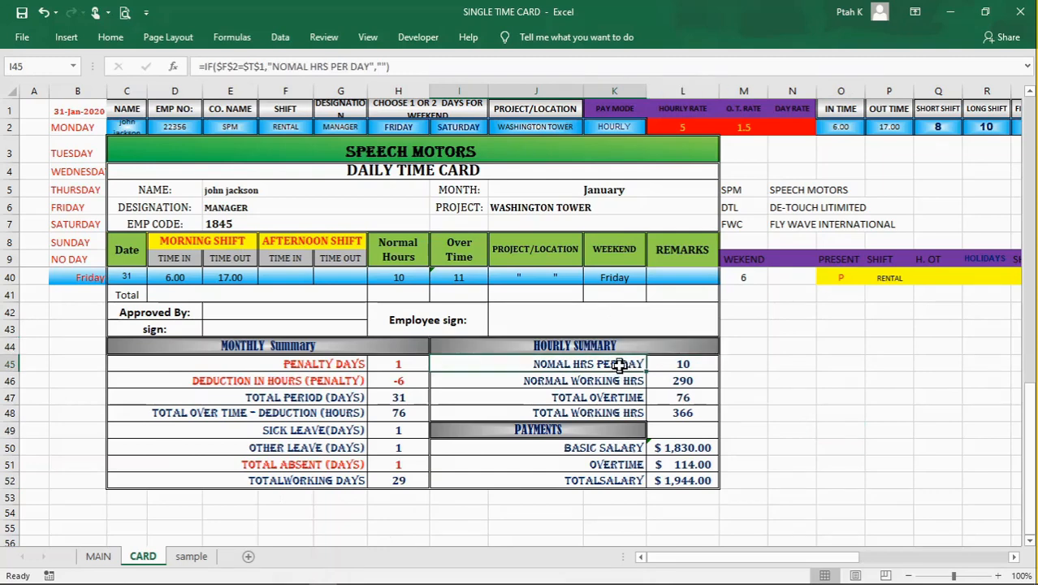
{"action": "left_click", "coordinate": [609, 380]}
Step: Try SHORT SHIFT as the shift in F2 and check its effect on the HOURLY SUMMARY labels in I45 and I46
{"action": "left_click", "coordinate": [289, 128]}
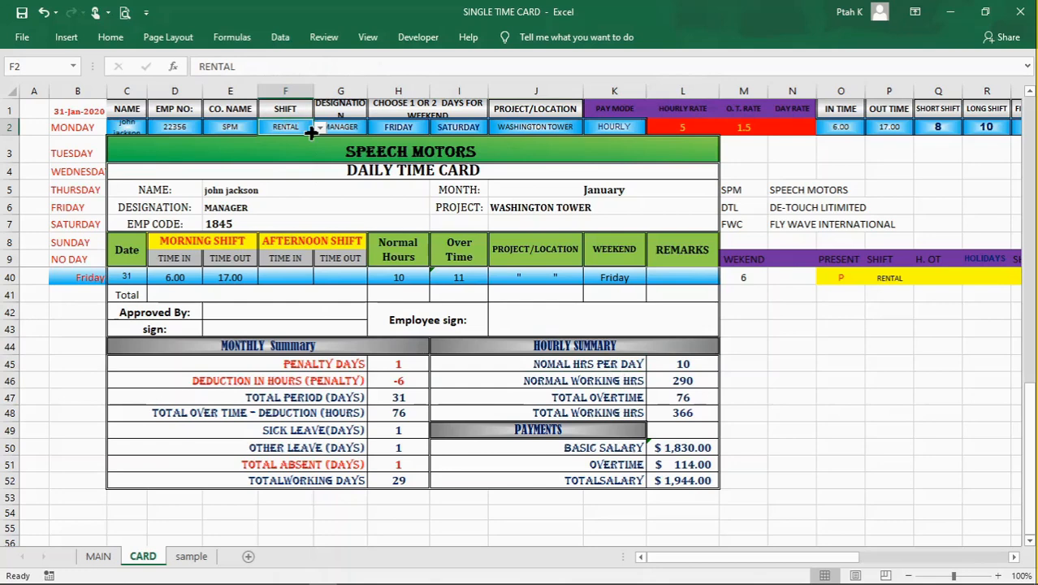
{"action": "left_click", "coordinate": [320, 130]}
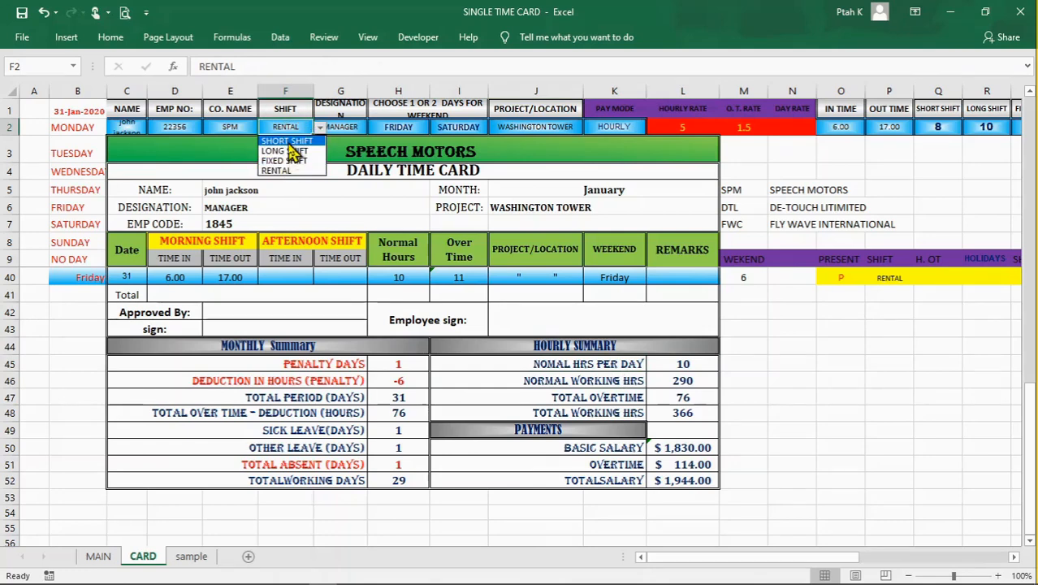
{"action": "left_click", "coordinate": [290, 142]}
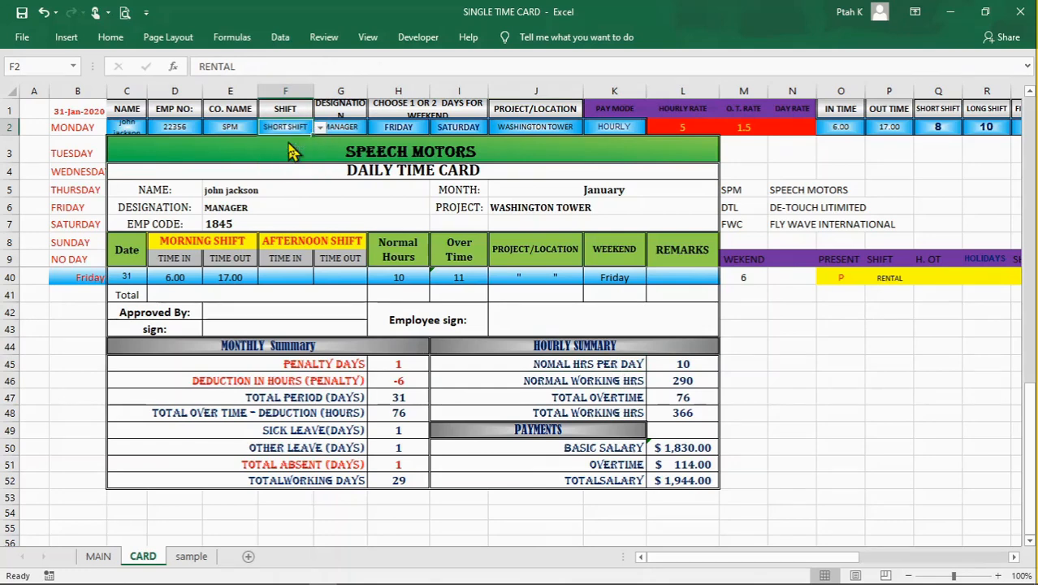
{"action": "left_click", "coordinate": [602, 381]}
{"action": "left_click", "coordinate": [603, 361]}
{"action": "left_click", "coordinate": [607, 376]}
{"action": "left_click", "coordinate": [621, 362]}
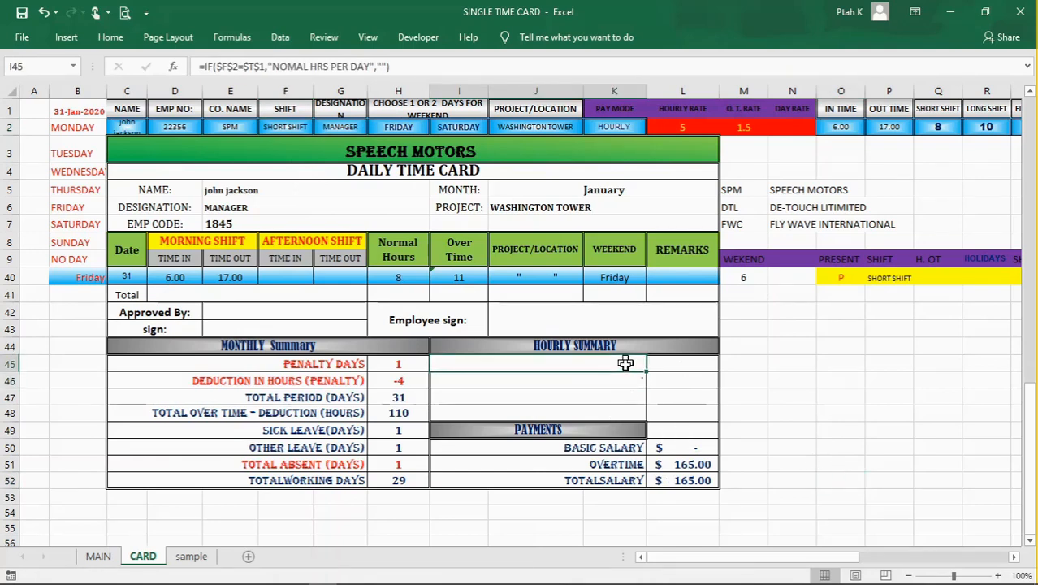
Step: Set the shift in F2 back to RENTAL
{"action": "left_click", "coordinate": [284, 128]}
{"action": "left_click", "coordinate": [320, 127]}
{"action": "left_click", "coordinate": [312, 170]}
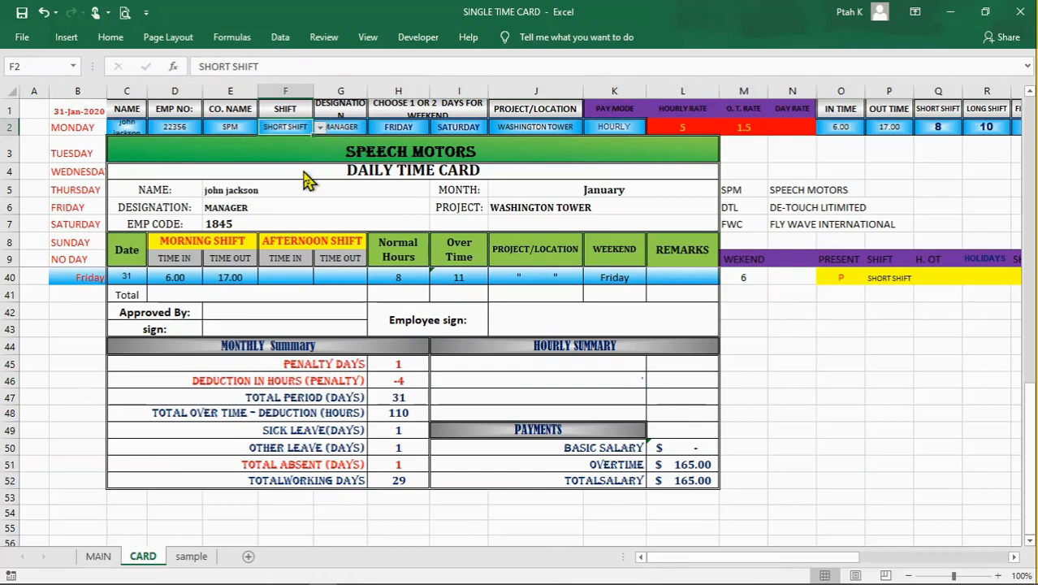
{"action": "left_click", "coordinate": [796, 429]}
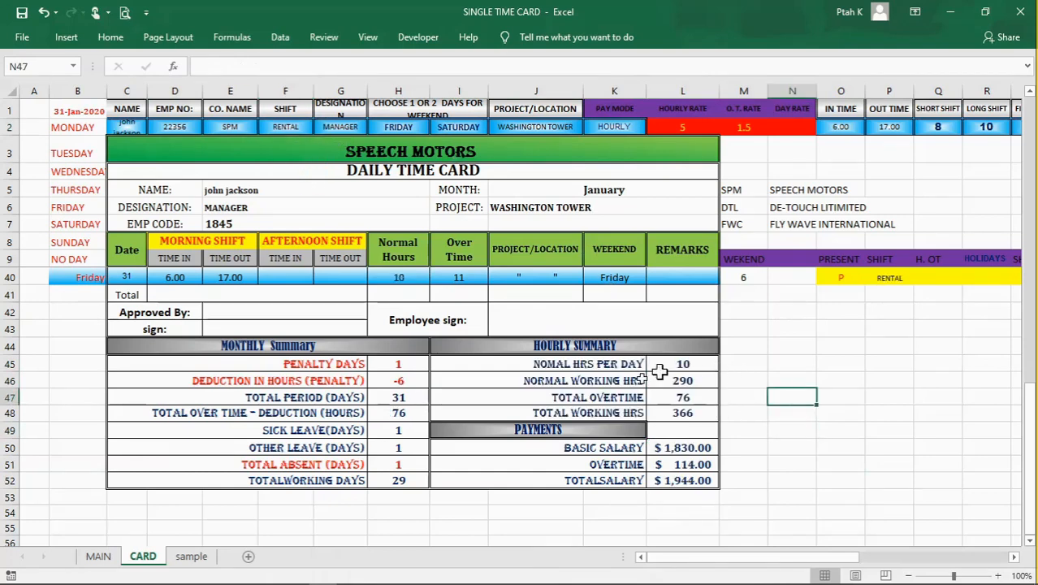
Step: Make the F2 and T1 references absolute in the NORMAL WORKING HRS label formula in I46, using I45 as the reference
{"action": "left_click", "coordinate": [587, 365]}
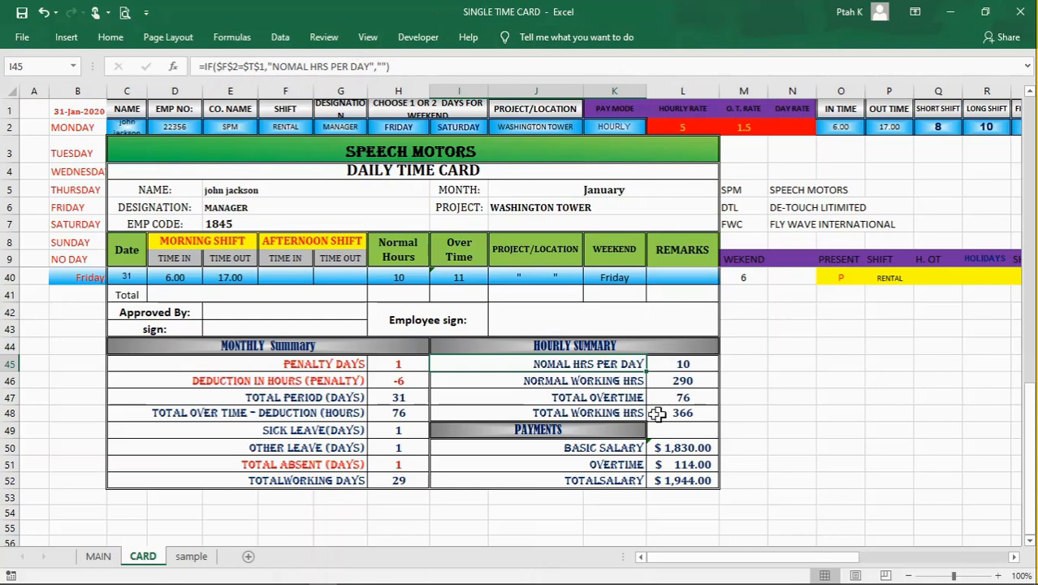
{"action": "left_click", "coordinate": [622, 380]}
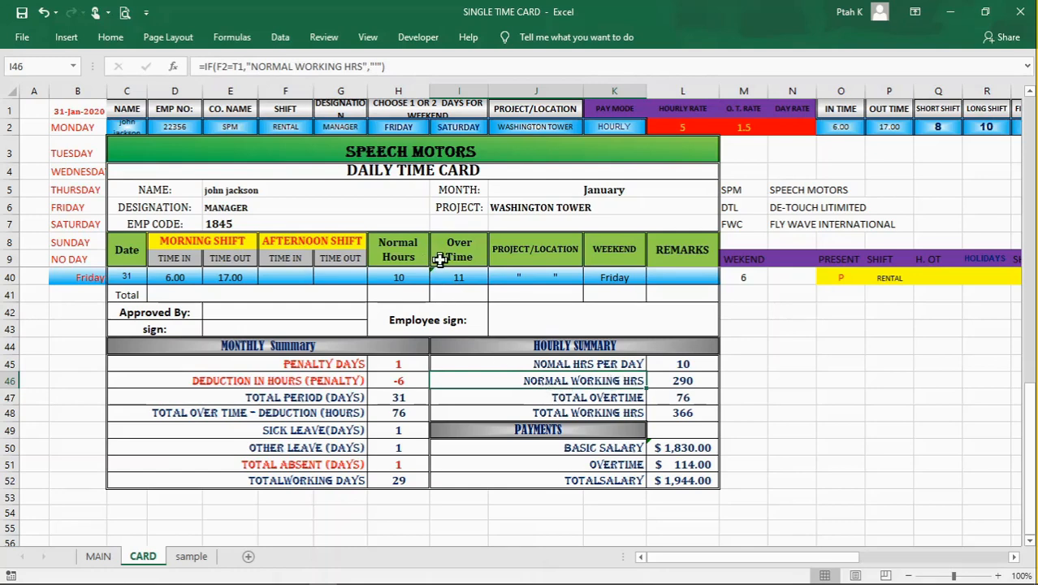
{"action": "left_click", "coordinate": [234, 67]}
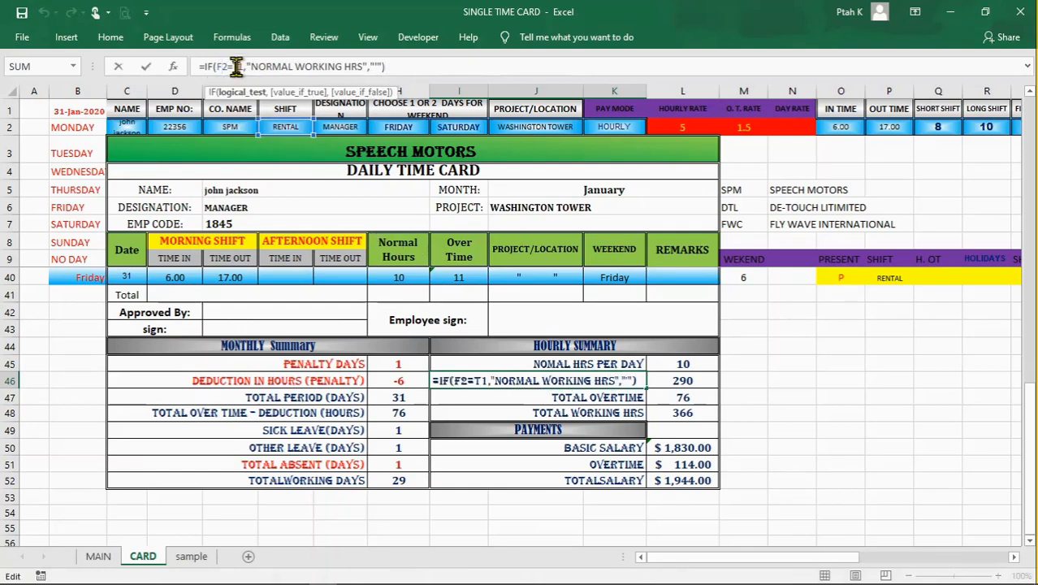
{"action": "key", "text": "F4"}
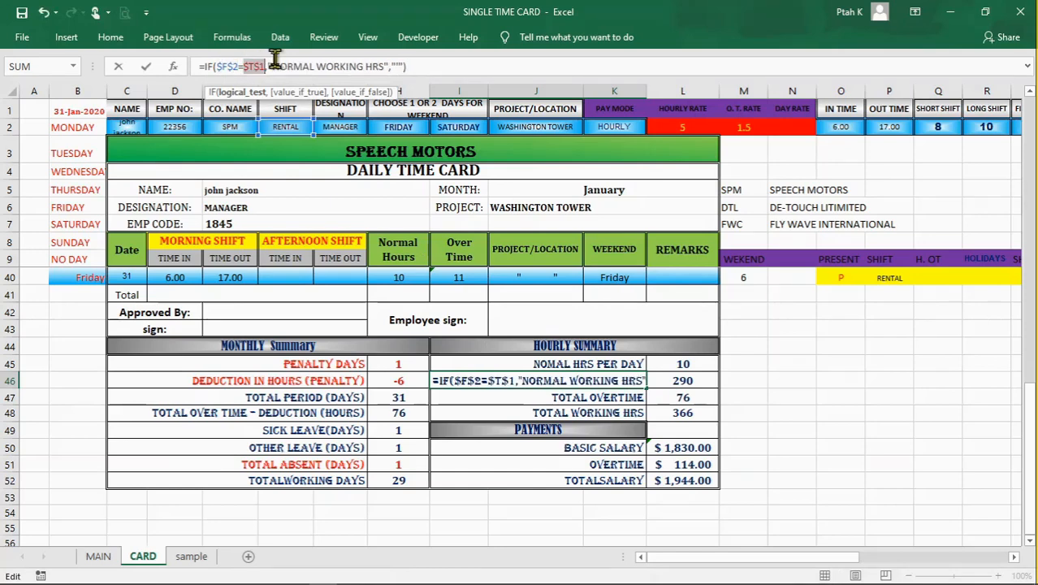
{"action": "key", "text": "Return"}
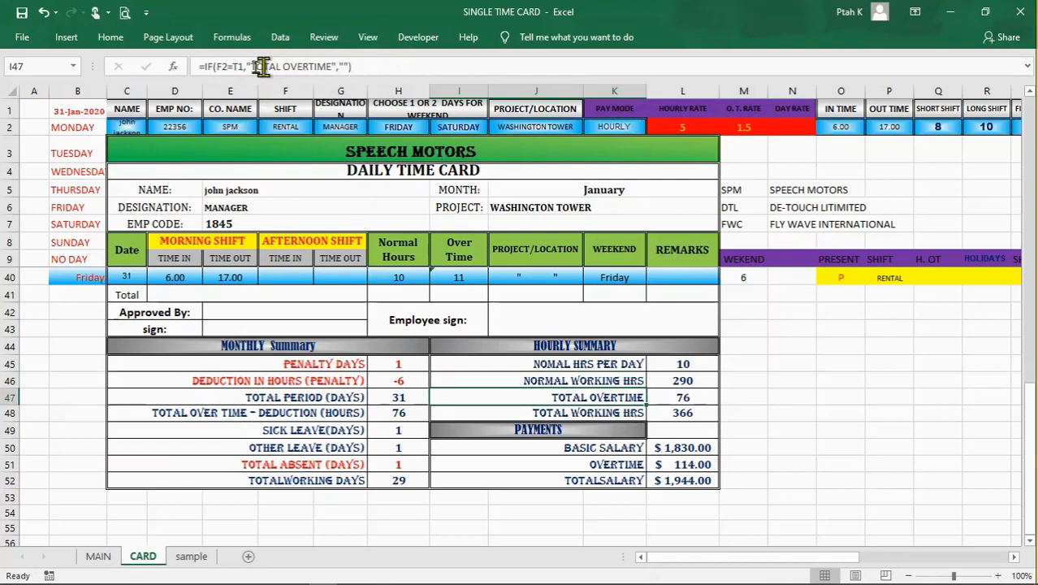
Step: Make the F2 and T1 references absolute in the TOTAL OVERTIME label formula in I47
{"action": "left_click", "coordinate": [226, 67]}
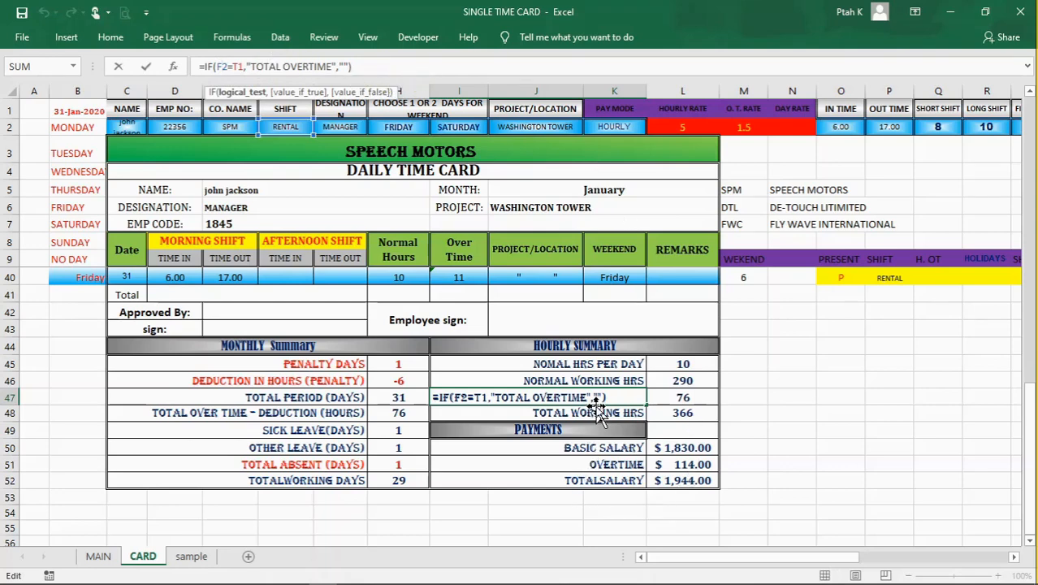
{"action": "key", "text": "F4"}
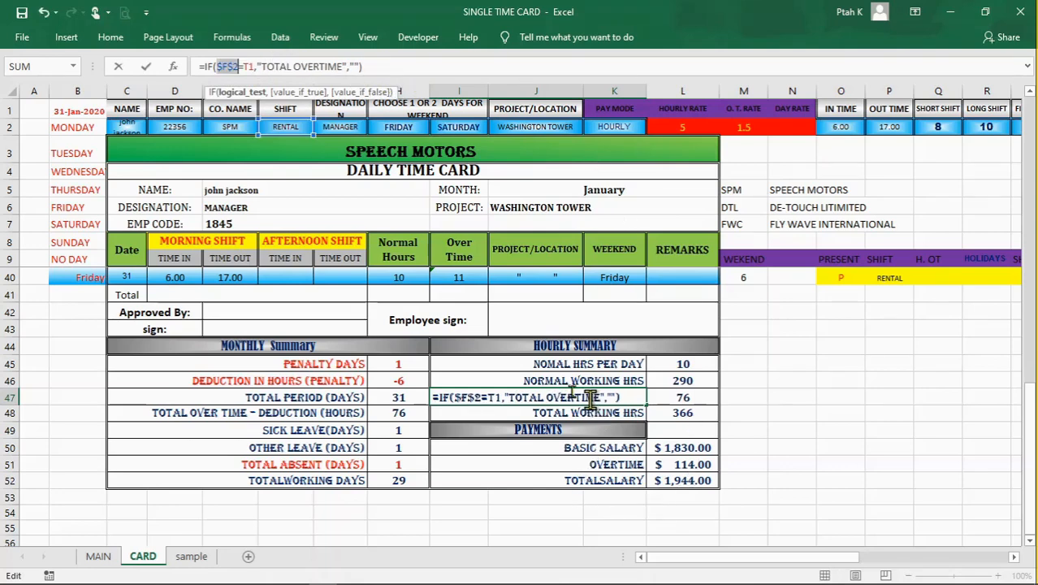
{"action": "left_click", "coordinate": [249, 65]}
{"action": "key", "text": "F4"}
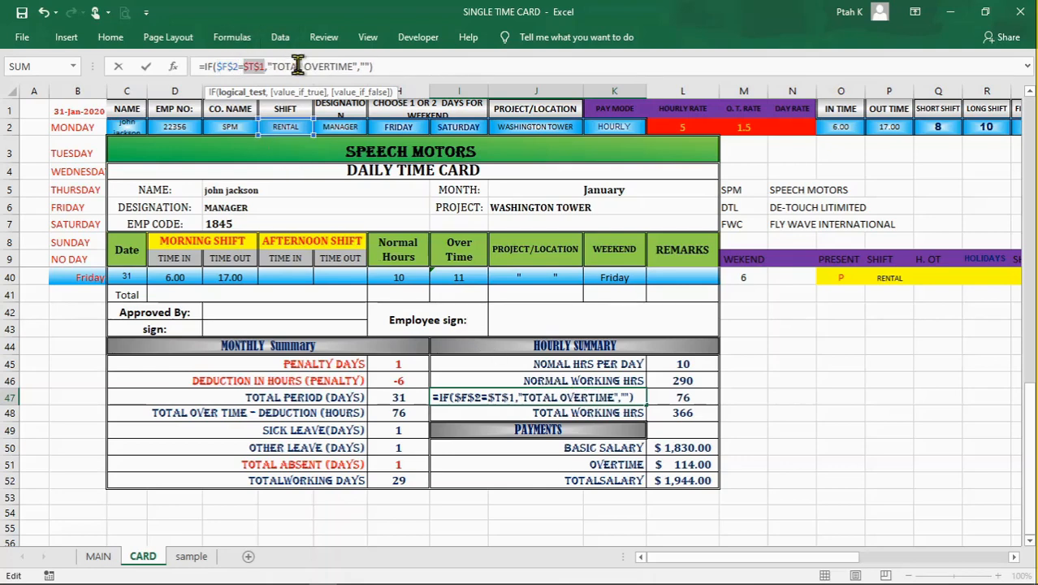
{"action": "key", "text": "Return"}
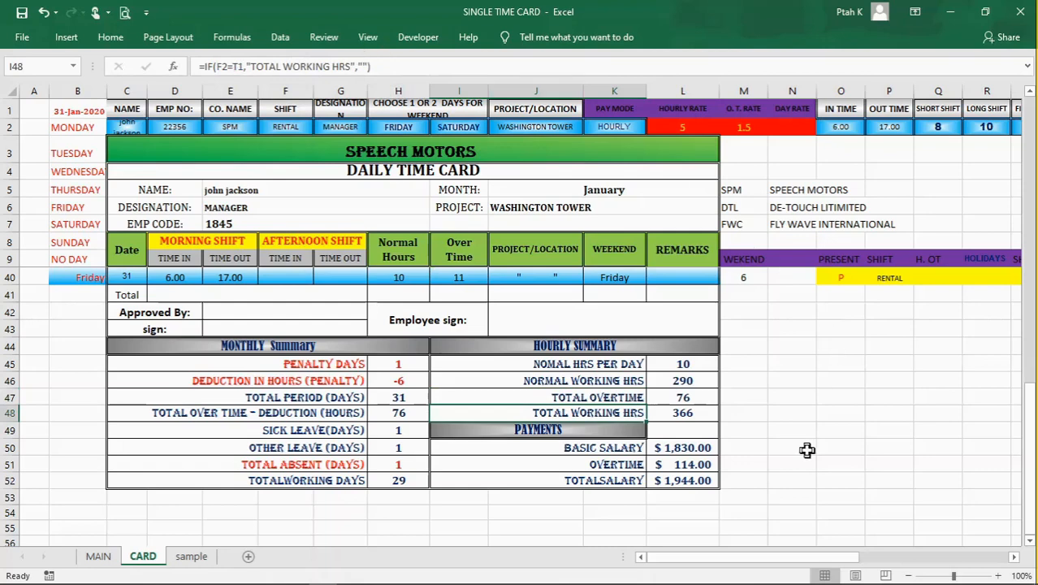
Step: Review the HOURLY SUMMARY label formulas in I47 and I48 and the hour formulas in L45 and L46
{"action": "left_click", "coordinate": [602, 399]}
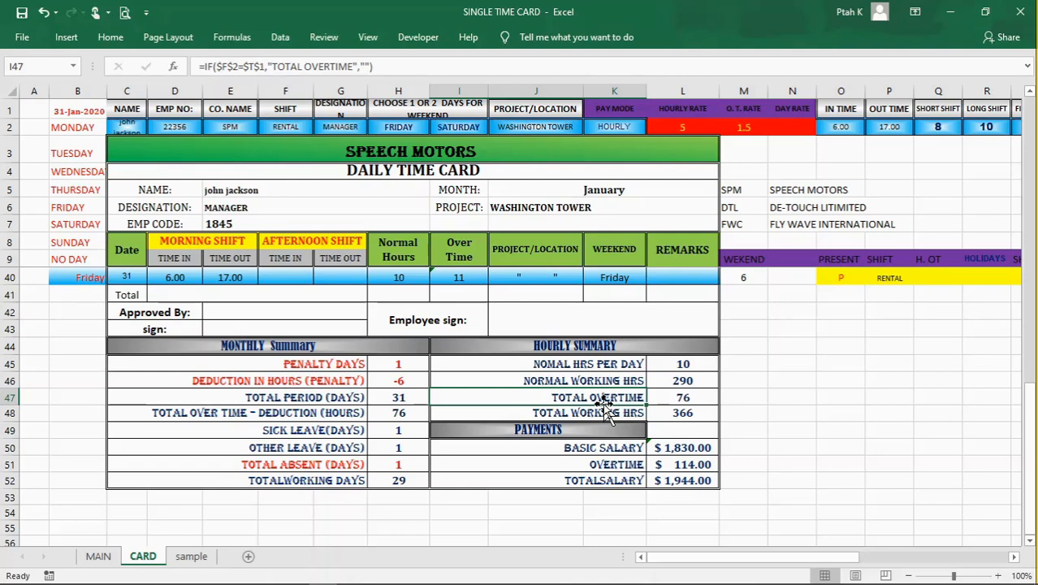
{"action": "left_click", "coordinate": [606, 413]}
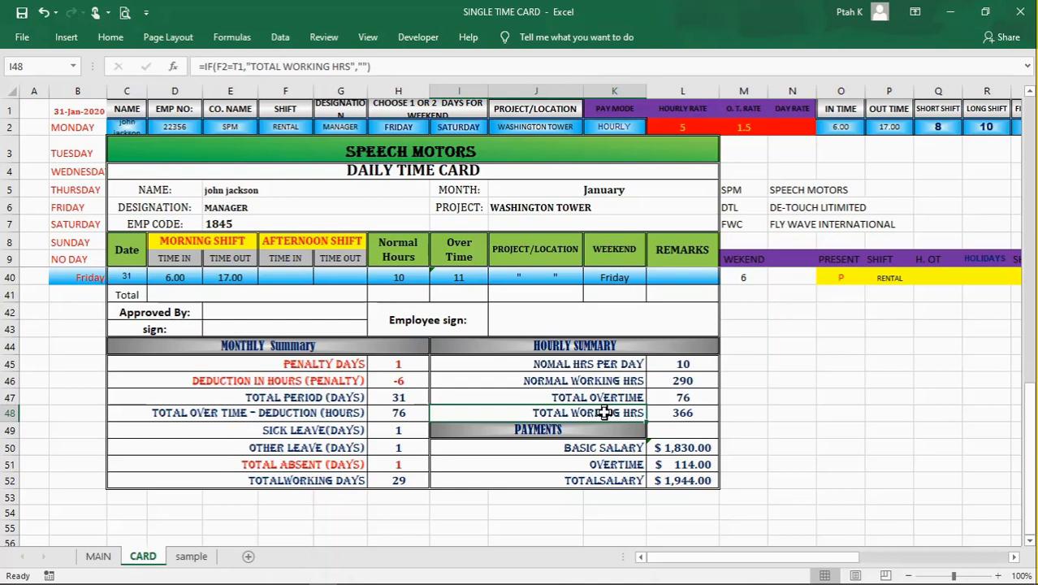
{"action": "left_click", "coordinate": [683, 365]}
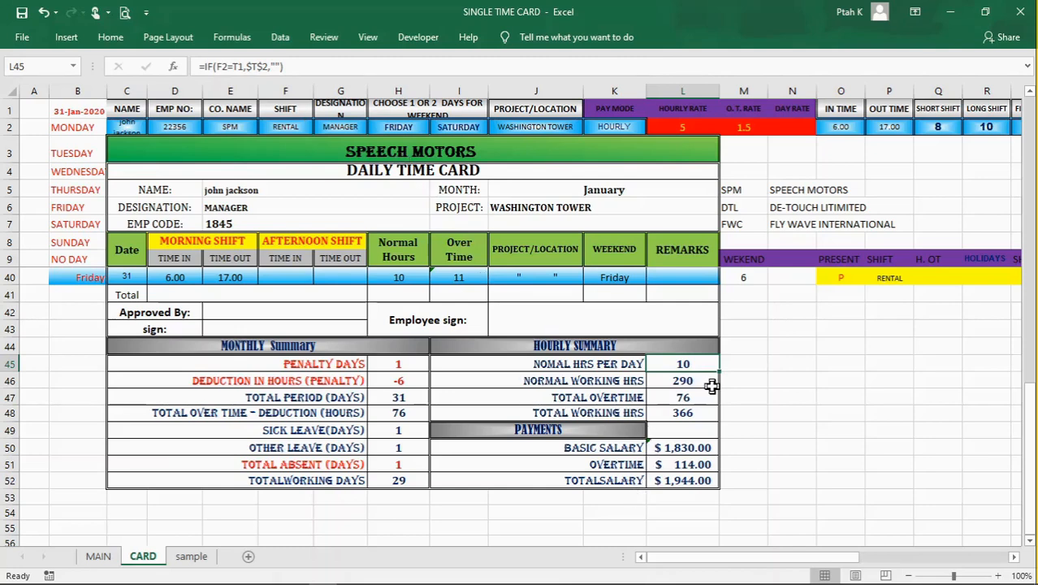
{"action": "left_click", "coordinate": [663, 384]}
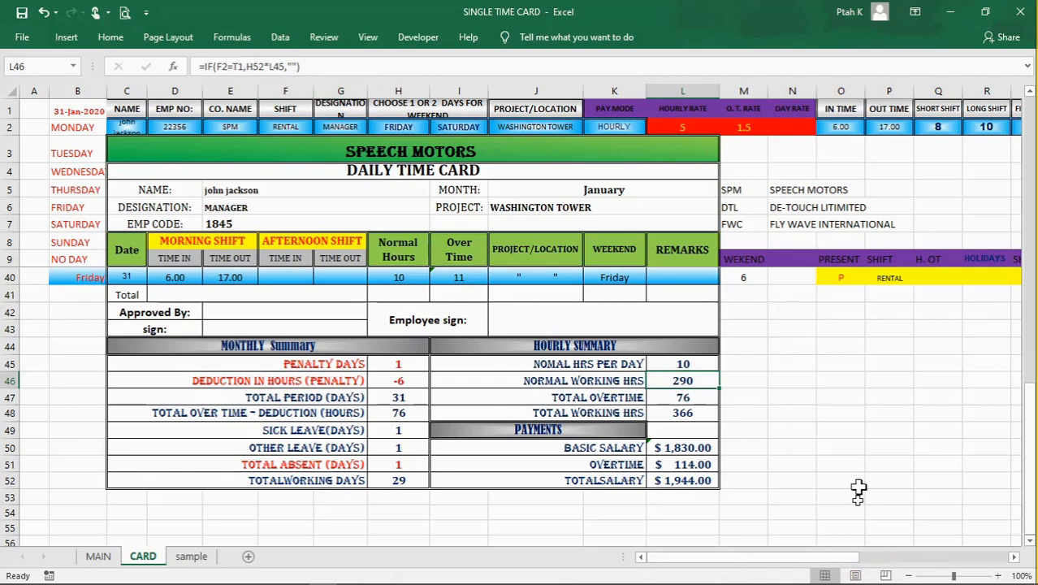
Step: Examine the HOURLY SUMMARY formulas for normal working hours in L46, total overtime in L47 and total working hours in L48
{"action": "left_click_drag", "start_coordinate": [826, 560], "coordinate": [845, 573]}
{"action": "left_click", "coordinate": [682, 398]}
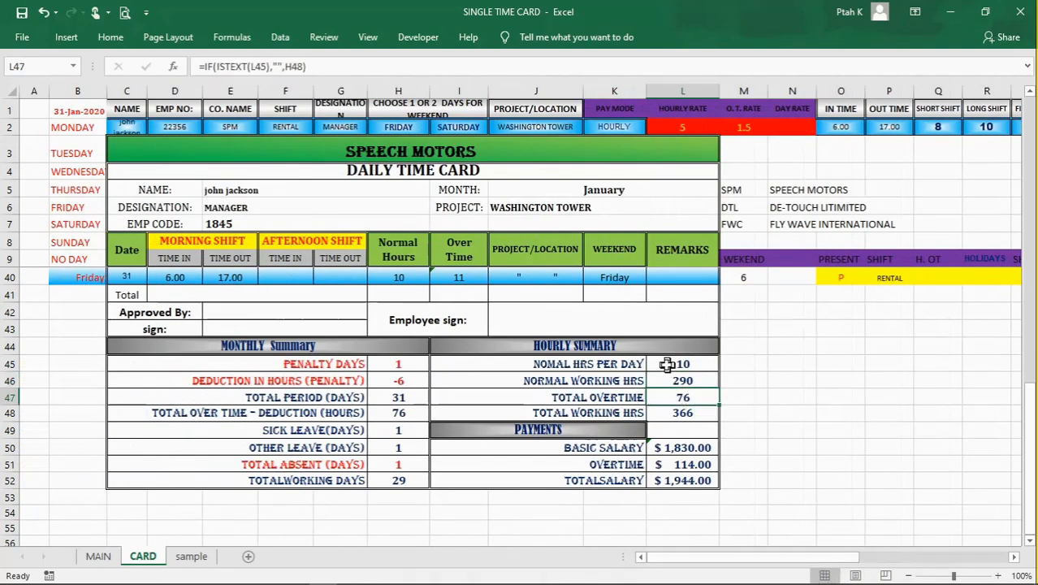
{"action": "left_click", "coordinate": [630, 379]}
{"action": "left_click", "coordinate": [685, 384]}
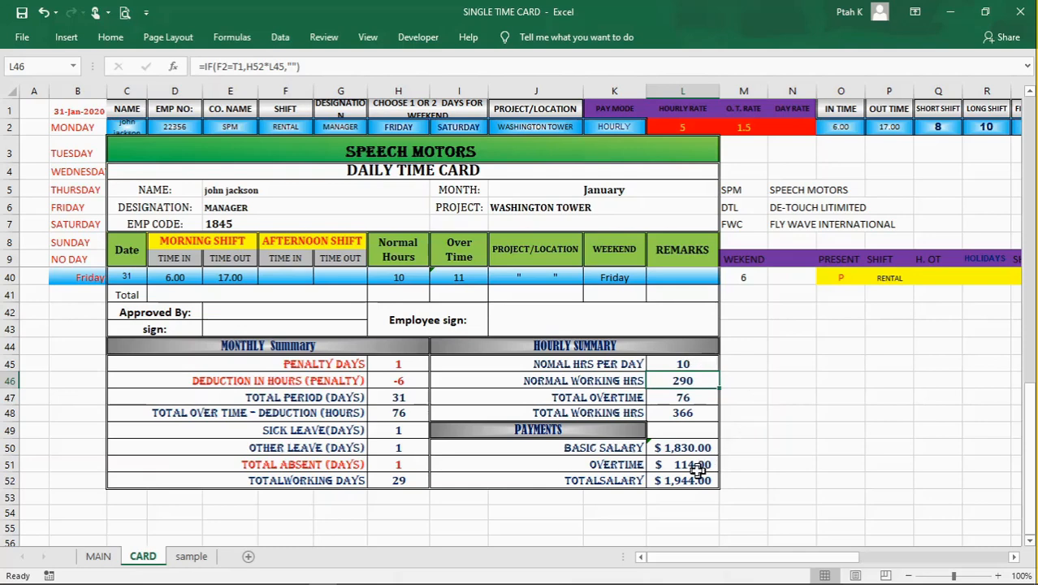
{"action": "left_click", "coordinate": [680, 396]}
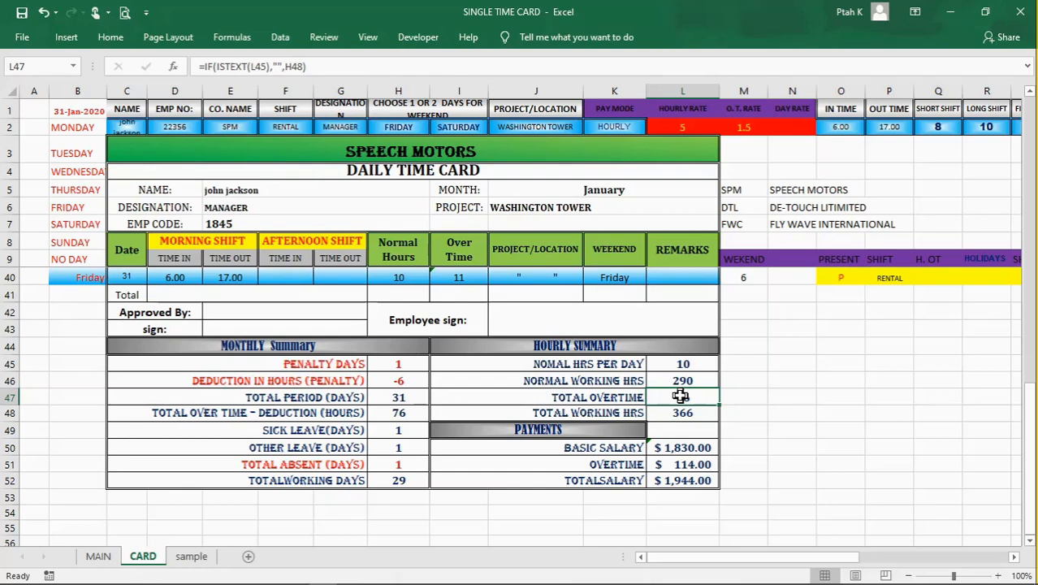
{"action": "left_click", "coordinate": [280, 66]}
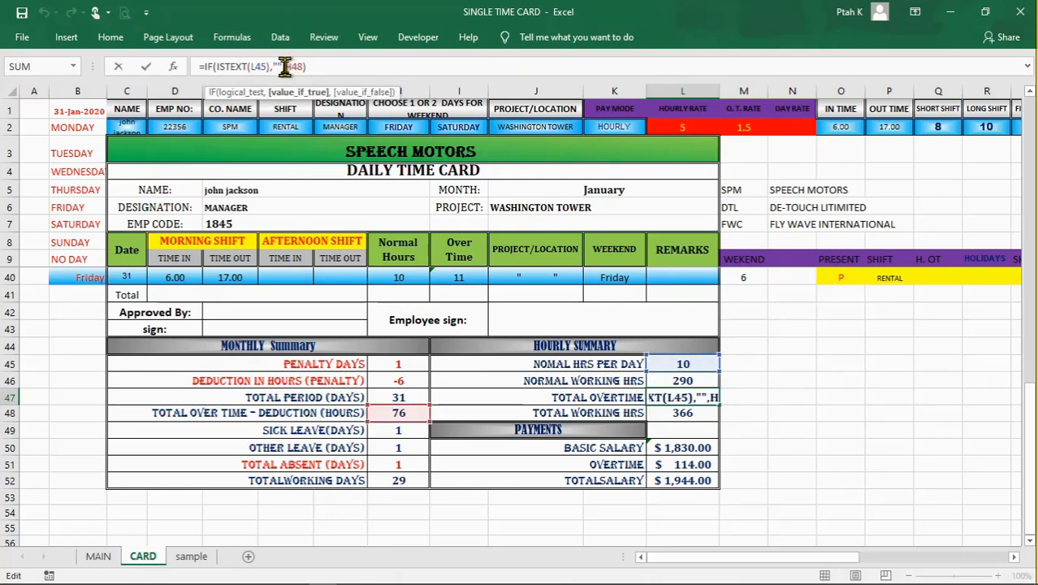
{"action": "left_click", "coordinate": [287, 67]}
{"action": "left_click", "coordinate": [280, 67]}
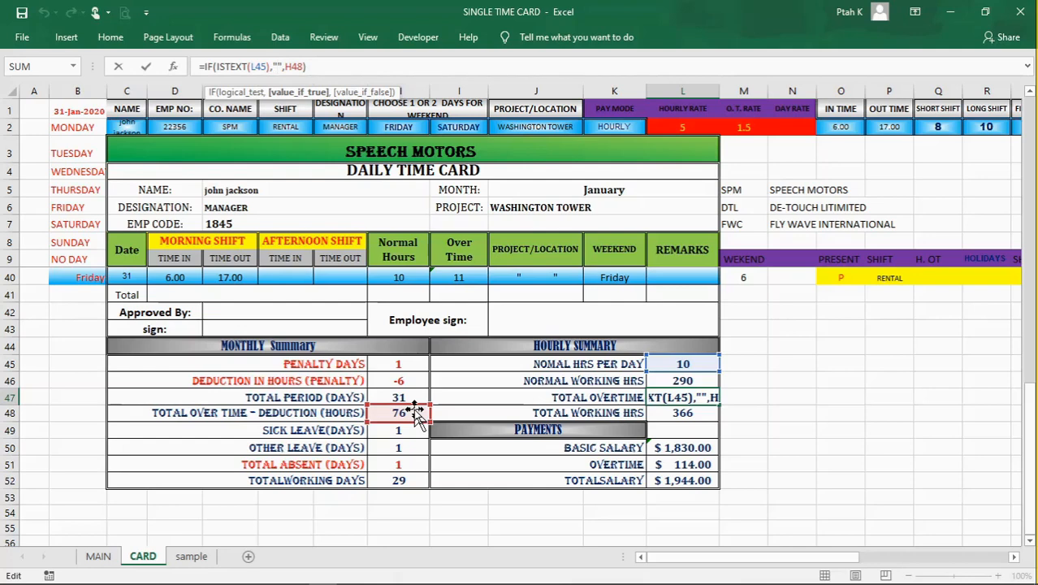
{"action": "key", "text": "Return"}
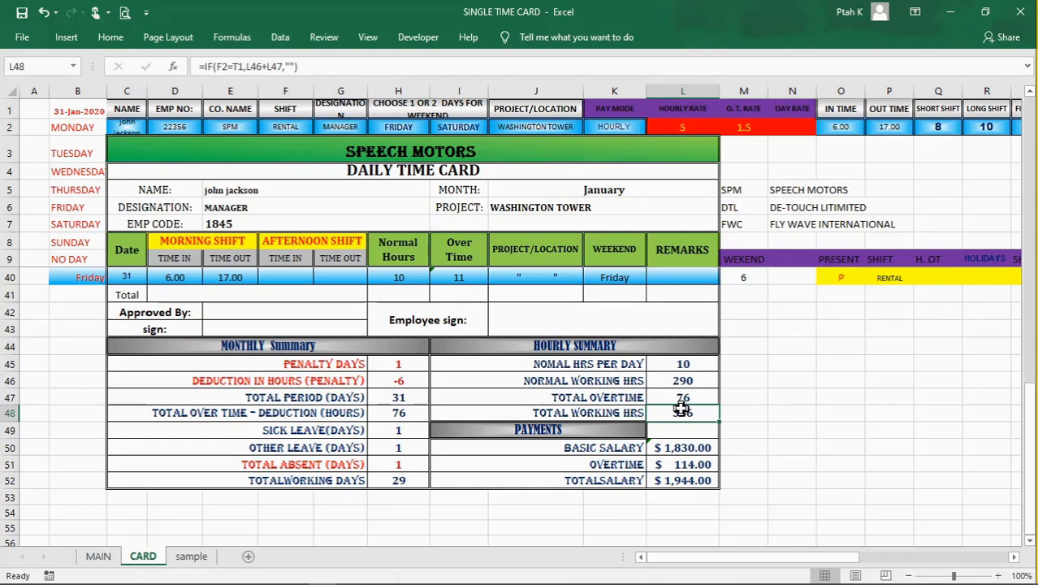
{"action": "left_click", "coordinate": [768, 466]}
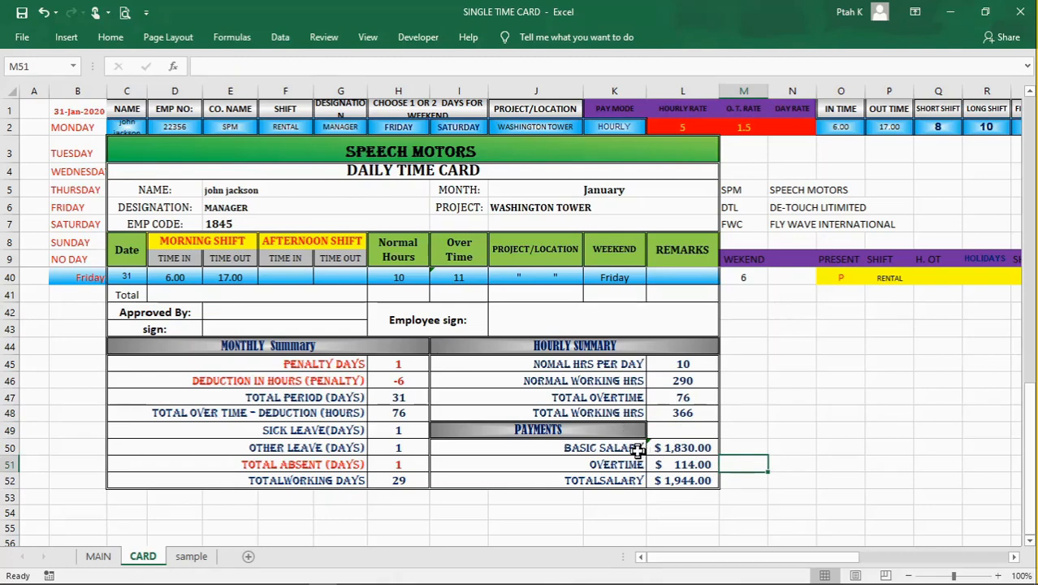
Step: Review the PAYMENTS label formulas for basic salary, overtime and total salary in I50, I51 and I52
{"action": "left_click", "coordinate": [638, 452]}
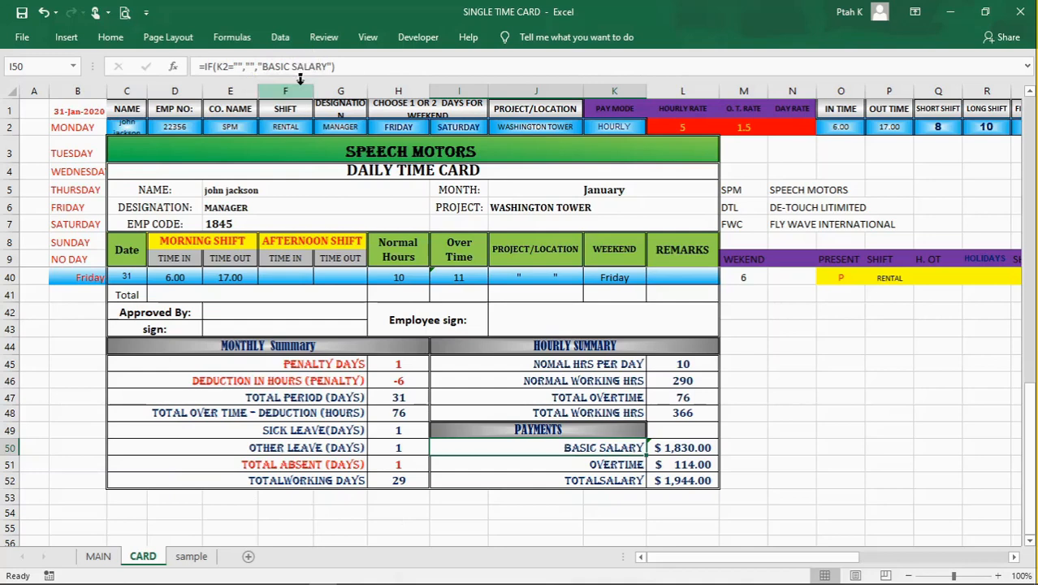
{"action": "left_click", "coordinate": [628, 464]}
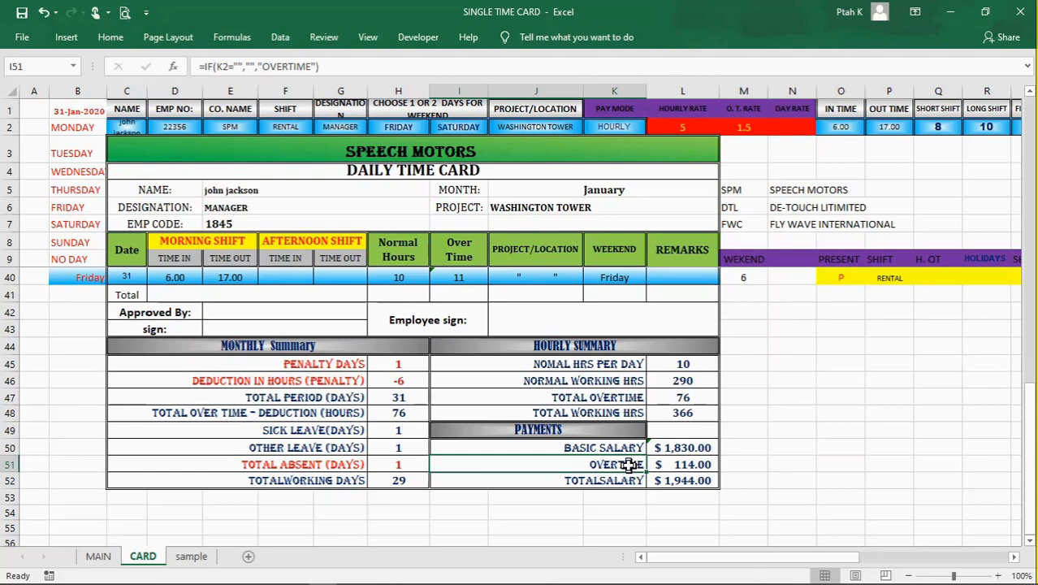
{"action": "left_click", "coordinate": [628, 478]}
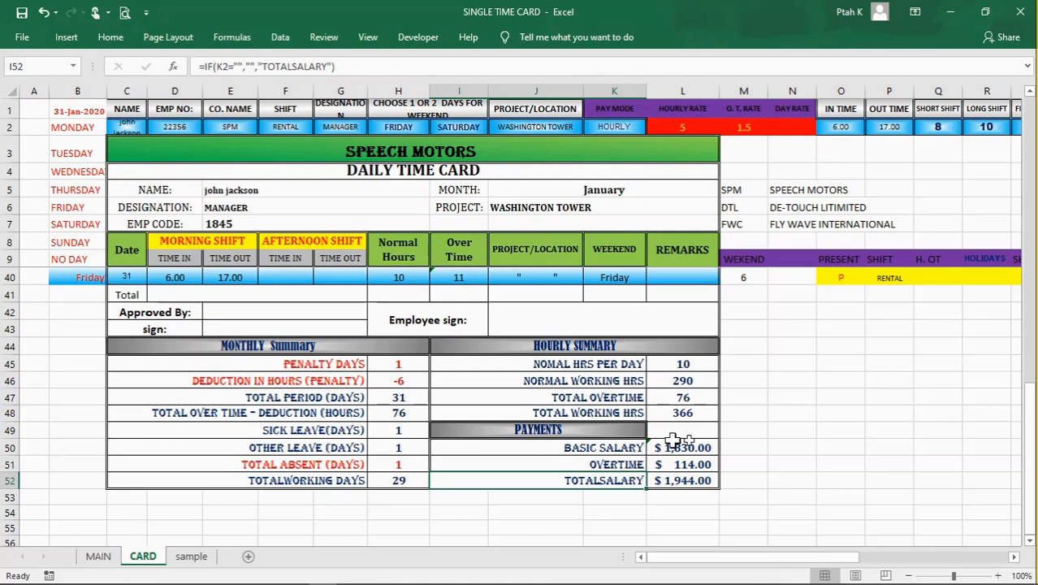
Step: Examine the basic salary formula in L50 together with its total working hours in L48 and hourly rate in L2
{"action": "left_click", "coordinate": [704, 450]}
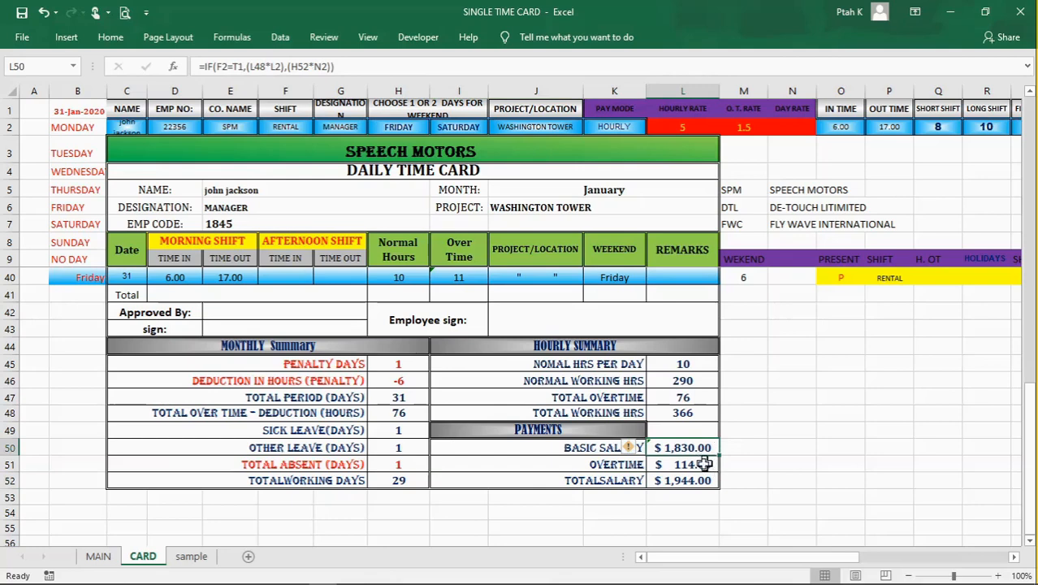
{"action": "left_click", "coordinate": [692, 466]}
{"action": "left_click", "coordinate": [687, 447]}
{"action": "left_click", "coordinate": [683, 414]}
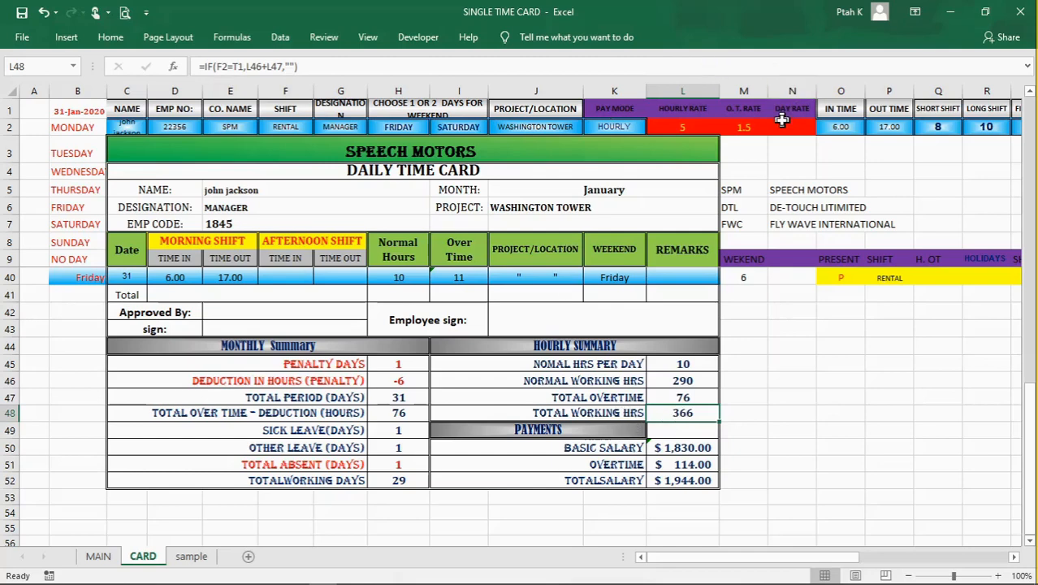
{"action": "left_click", "coordinate": [674, 126]}
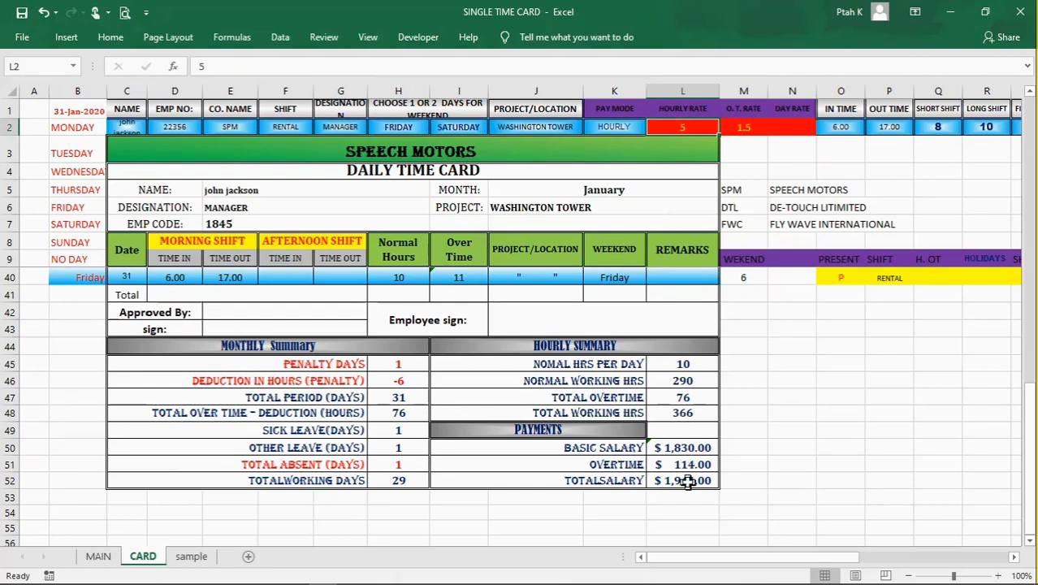
{"action": "left_click", "coordinate": [674, 451]}
Step: Examine the overtime payment formula in L51 and the total overtime cell L47 that it refers to
{"action": "left_click", "coordinate": [675, 463]}
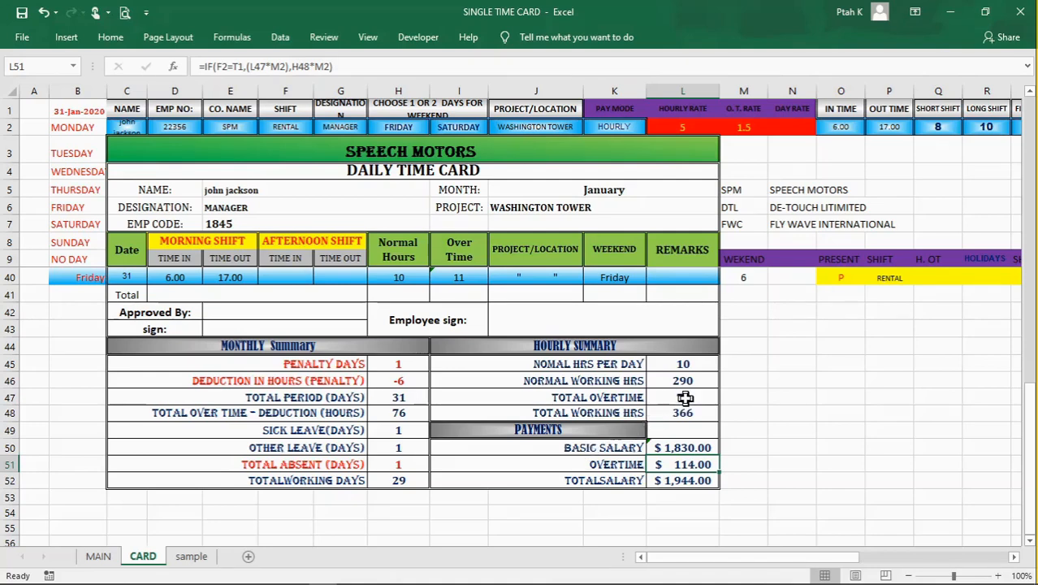
{"action": "left_click", "coordinate": [685, 397]}
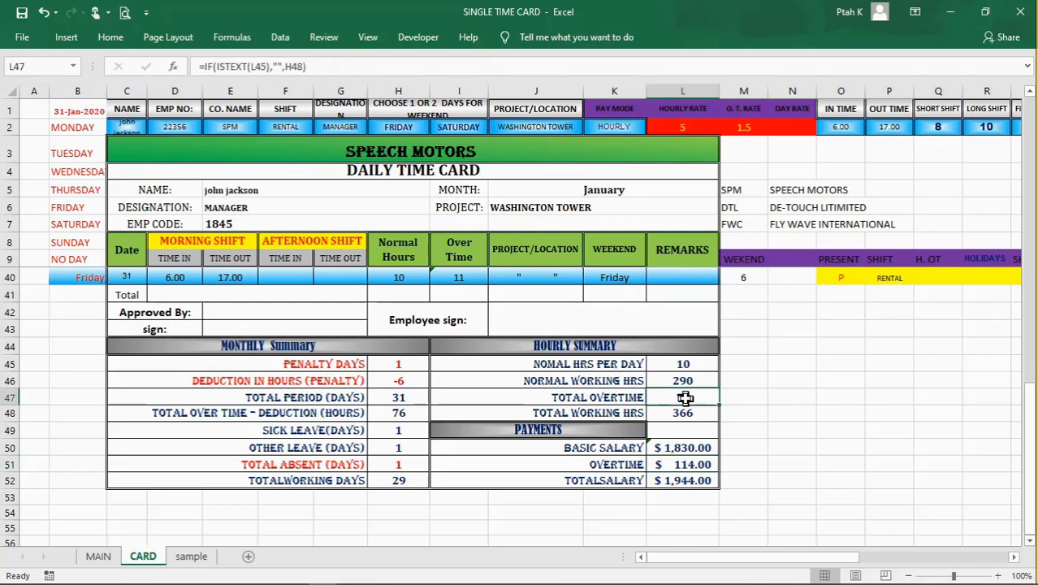
{"action": "left_click", "coordinate": [793, 426]}
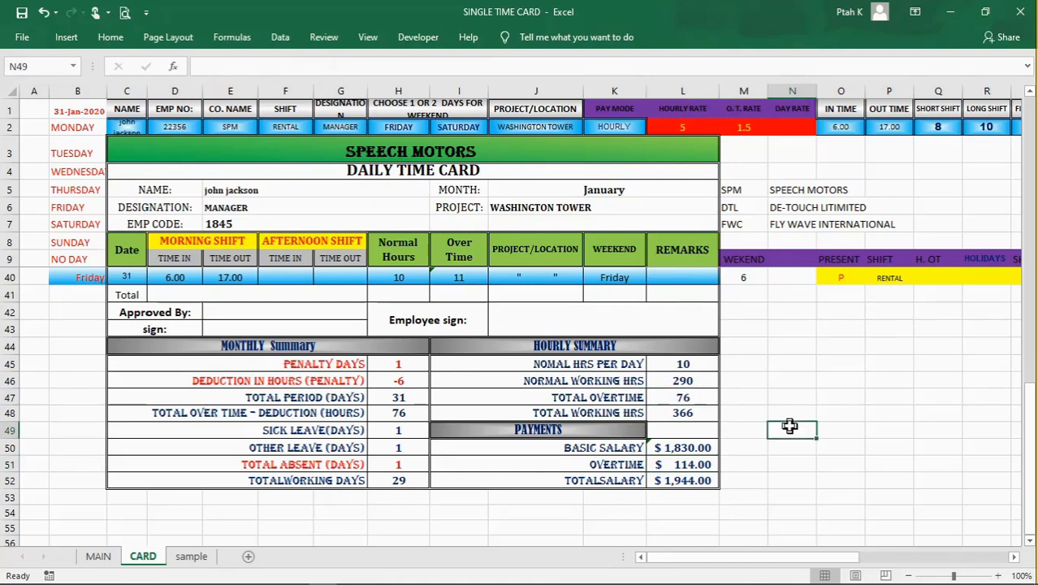
{"action": "left_click", "coordinate": [662, 464]}
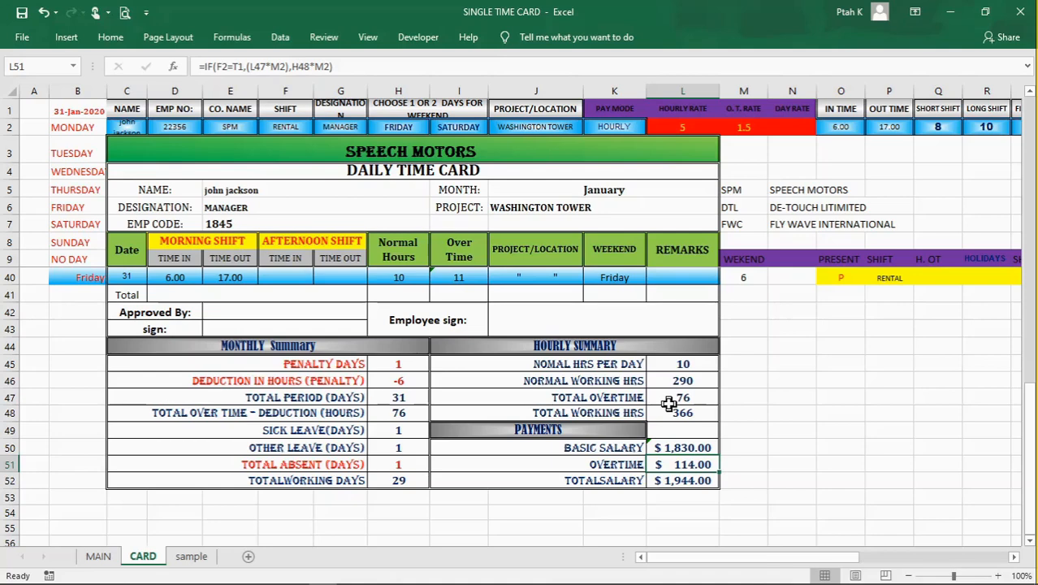
{"action": "left_click", "coordinate": [761, 479]}
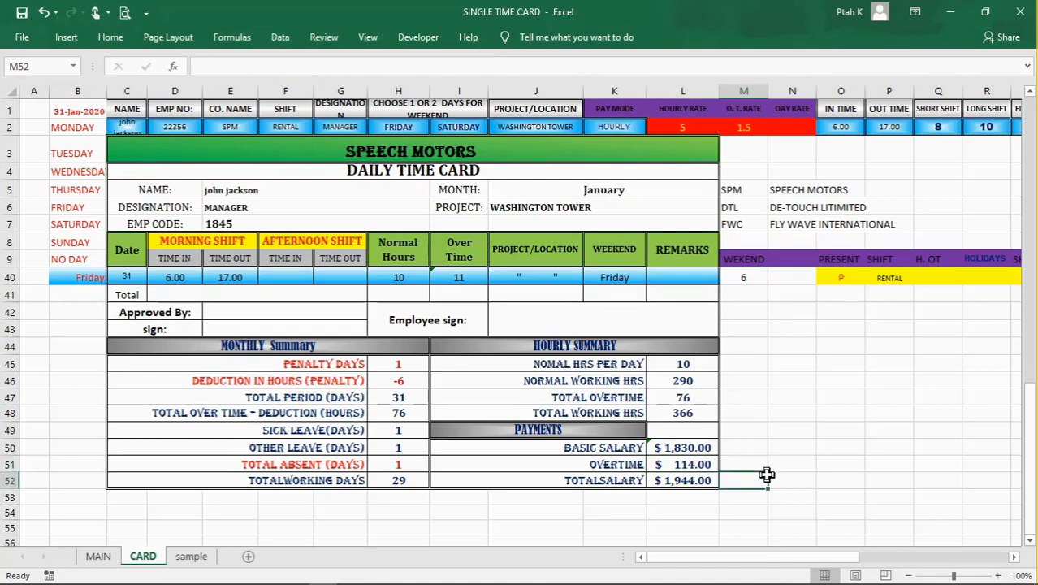
Step: Examine the total salary formula in L52 and compare it with the overtime payment in L51
{"action": "left_click", "coordinate": [703, 480]}
{"action": "left_click", "coordinate": [745, 480]}
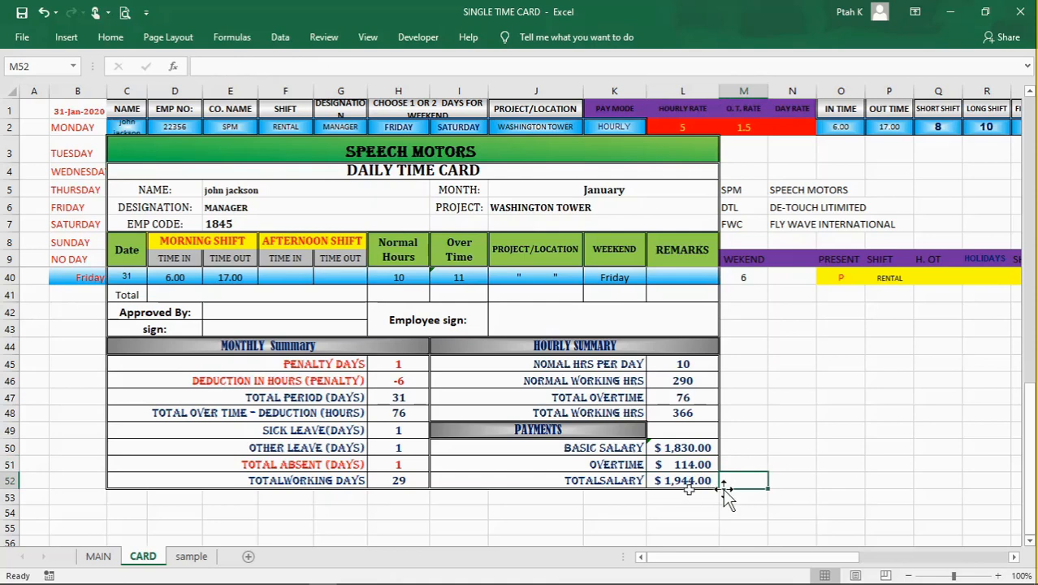
{"action": "left_click", "coordinate": [678, 481]}
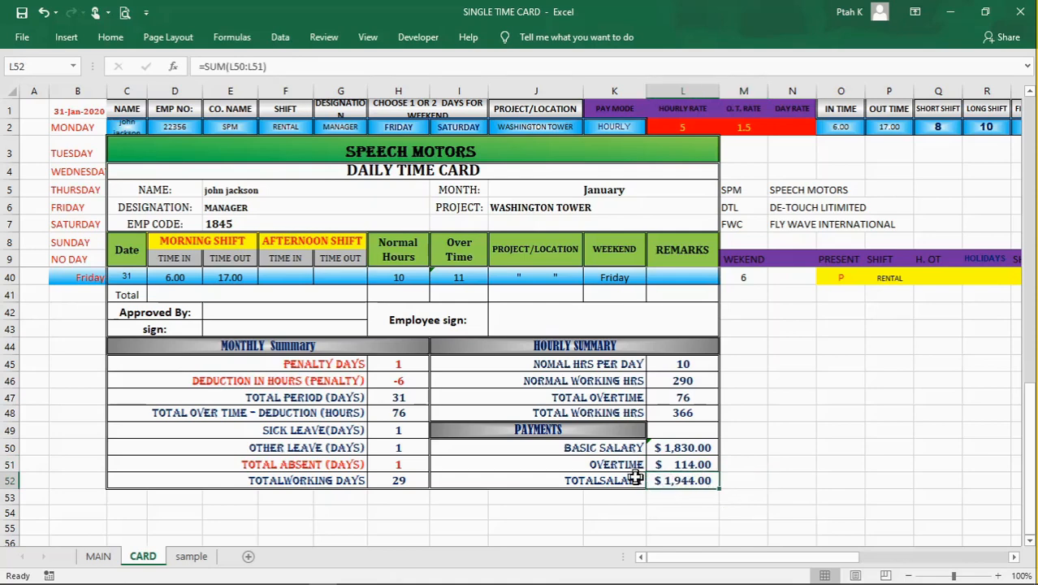
{"action": "left_click", "coordinate": [673, 465]}
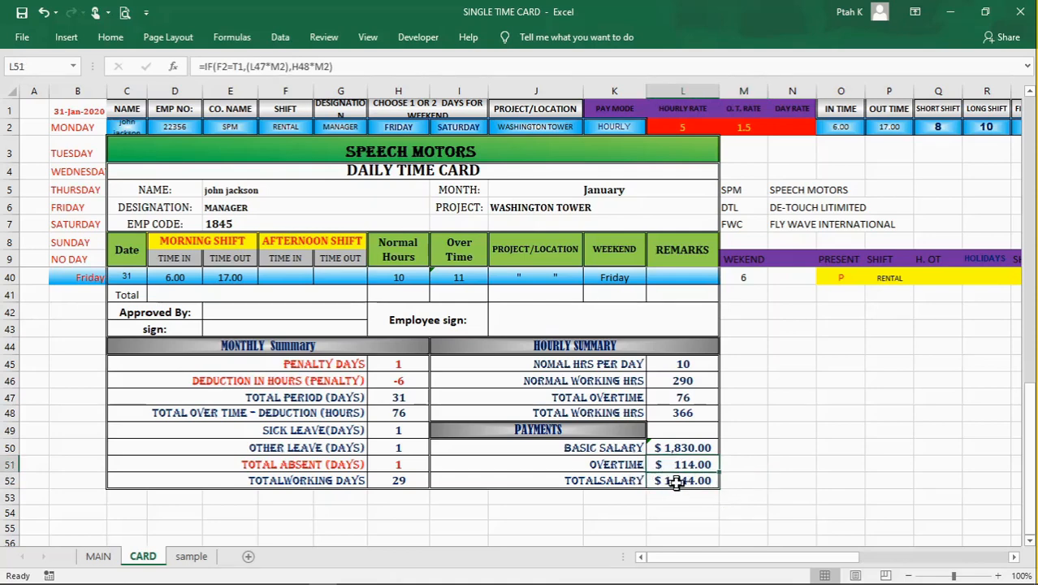
{"action": "left_click", "coordinate": [676, 481]}
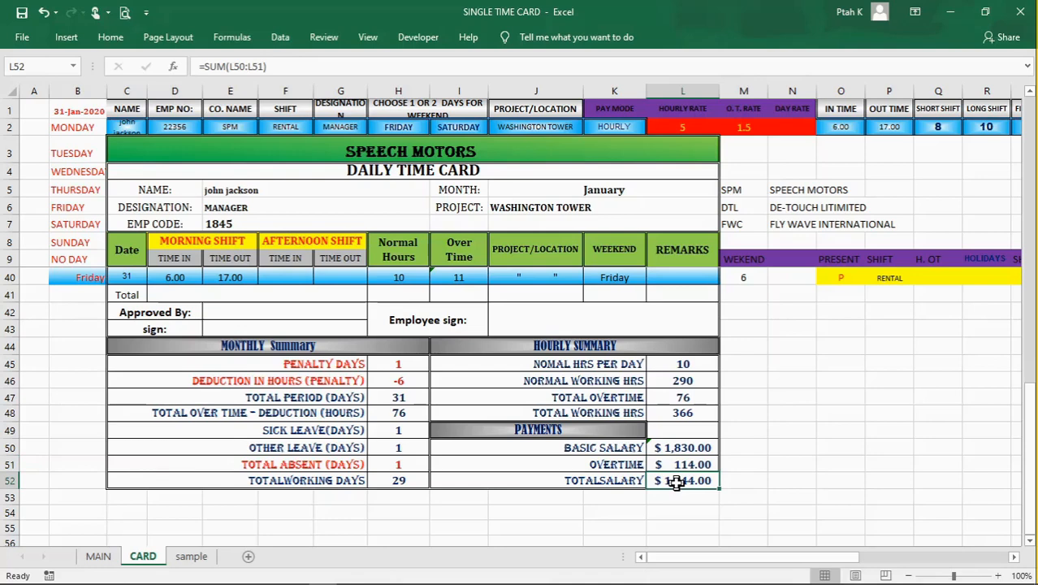
{"action": "left_click", "coordinate": [676, 465]}
{"action": "left_click", "coordinate": [770, 481]}
Step: Look over the daily rows of the time card and highlight the entry rows 1 and 2
{"action": "scroll", "coordinate": [536, 387], "scroll_direction": "up", "scroll_amount": 2}
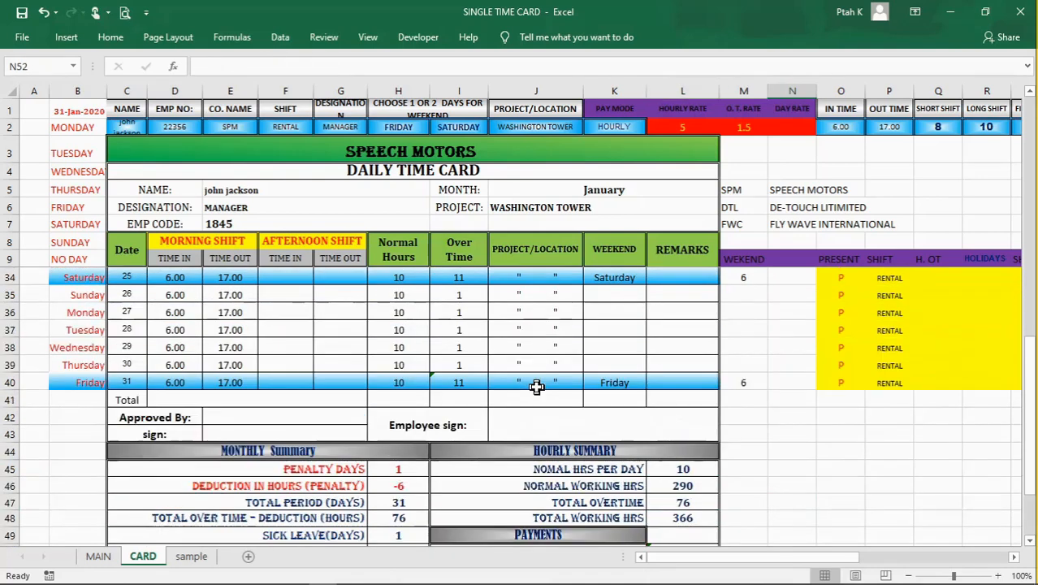
{"action": "scroll", "coordinate": [537, 388], "scroll_direction": "up", "scroll_amount": 8}
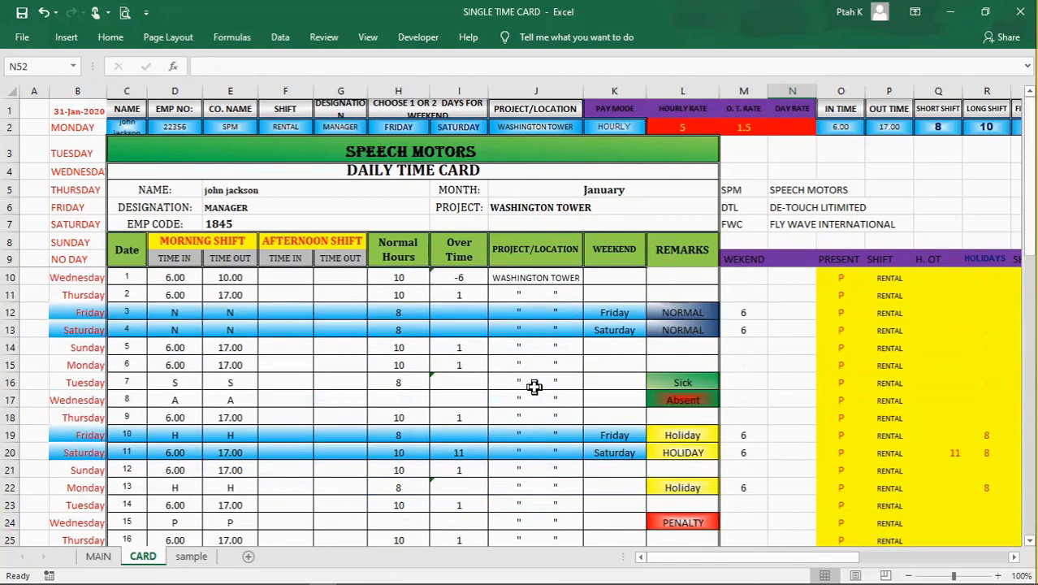
{"action": "scroll", "coordinate": [534, 388], "scroll_direction": "down", "scroll_amount": 6}
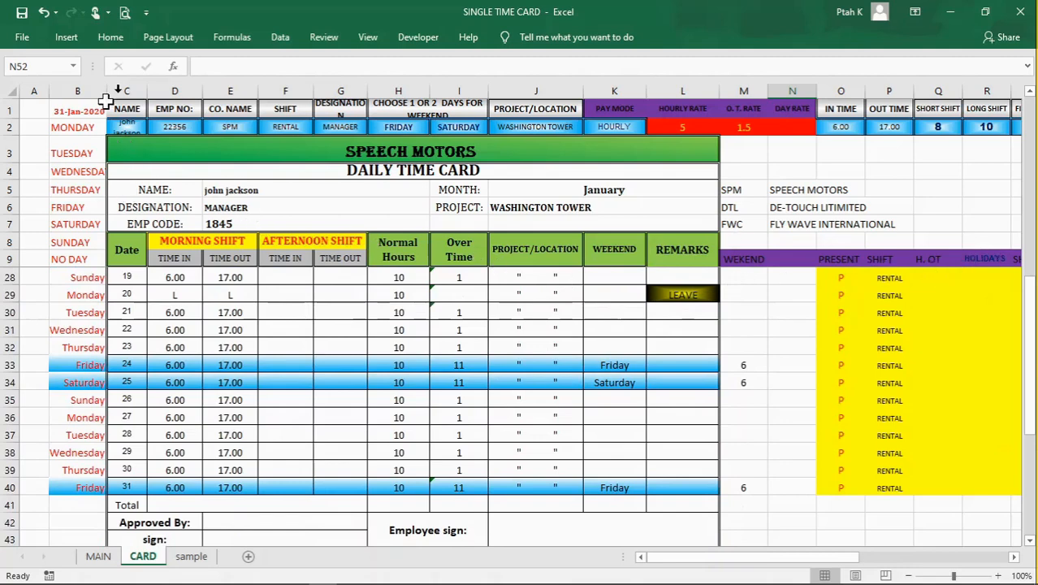
{"action": "left_click", "coordinate": [10, 109]}
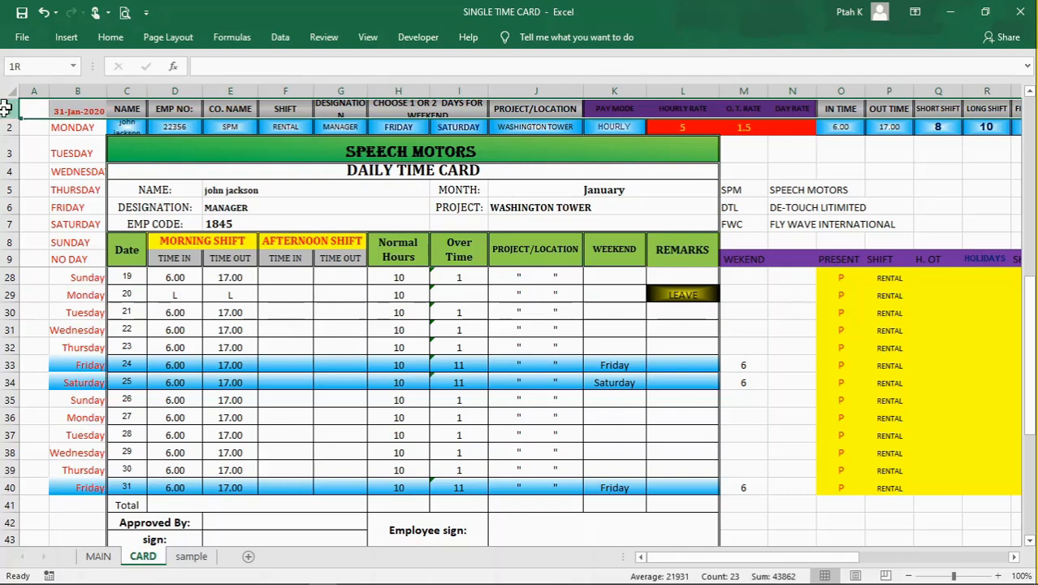
{"action": "left_click_drag", "start_coordinate": [4, 109], "coordinate": [8, 127]}
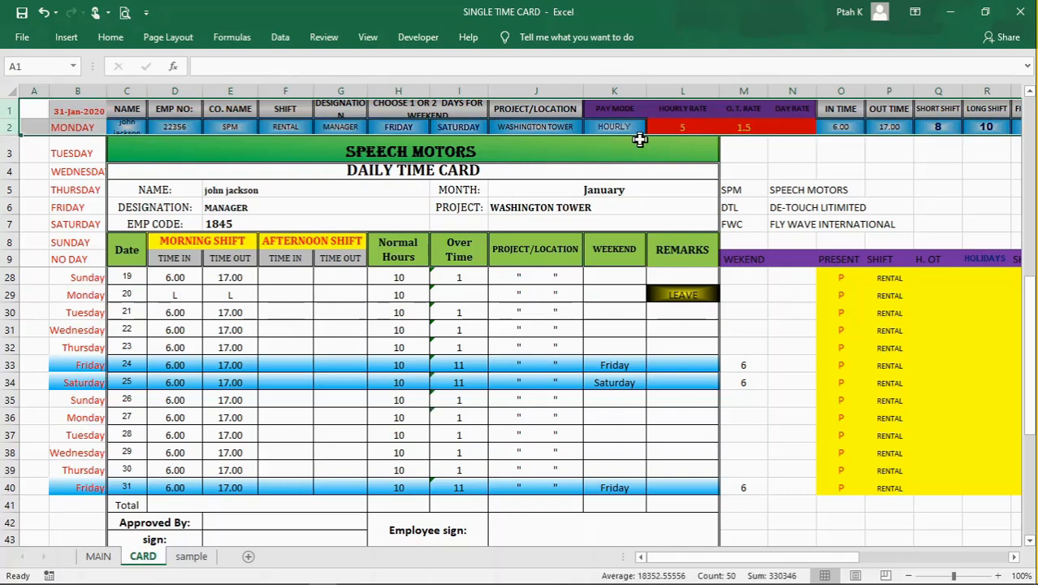
{"action": "left_click_drag", "start_coordinate": [849, 558], "coordinate": [812, 559]}
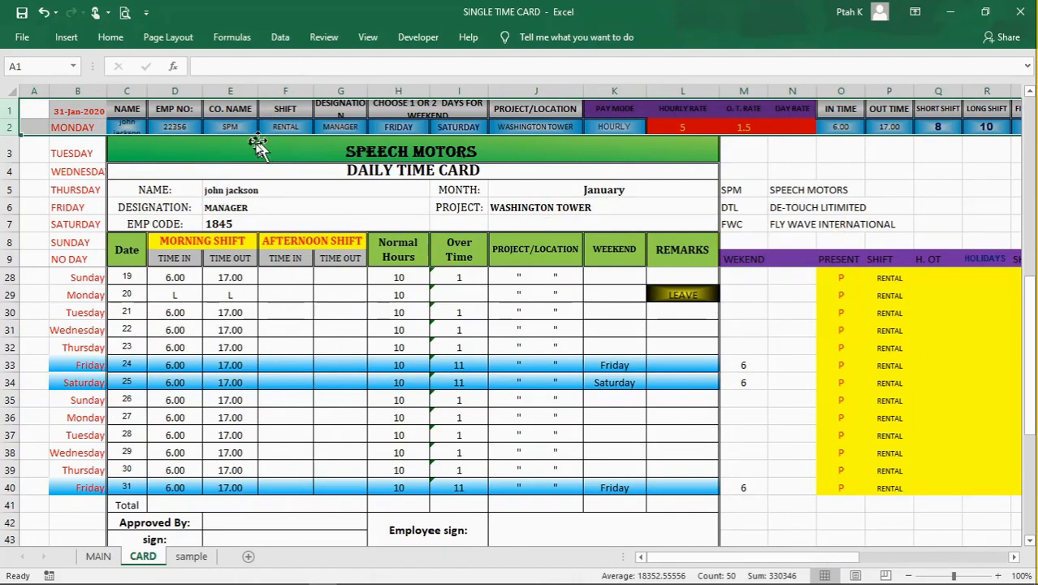
{"action": "left_click_drag", "start_coordinate": [11, 212], "coordinate": [12, 212]}
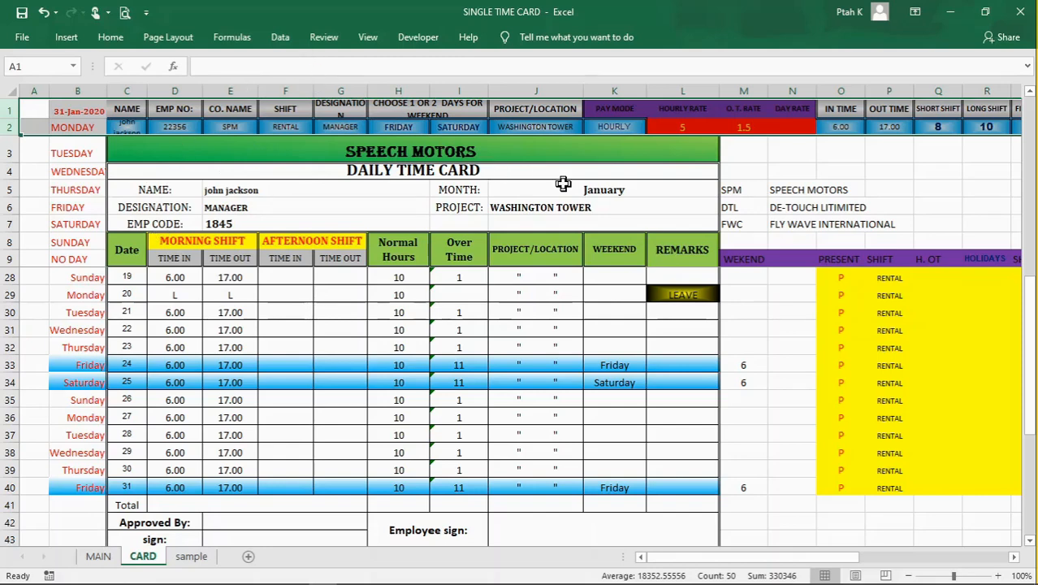
{"action": "left_click", "coordinate": [841, 169]}
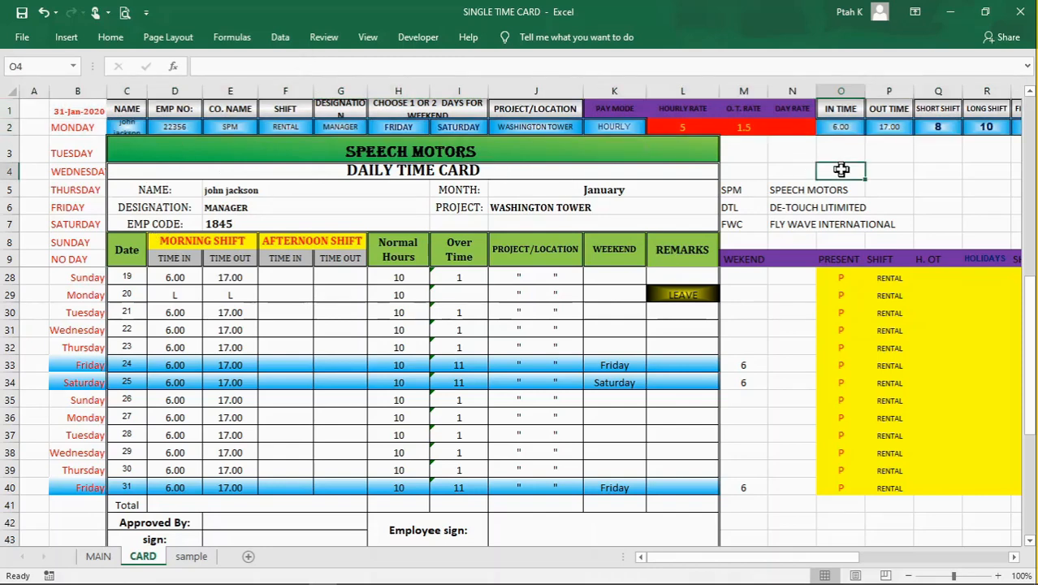
{"action": "left_click", "coordinate": [599, 315]}
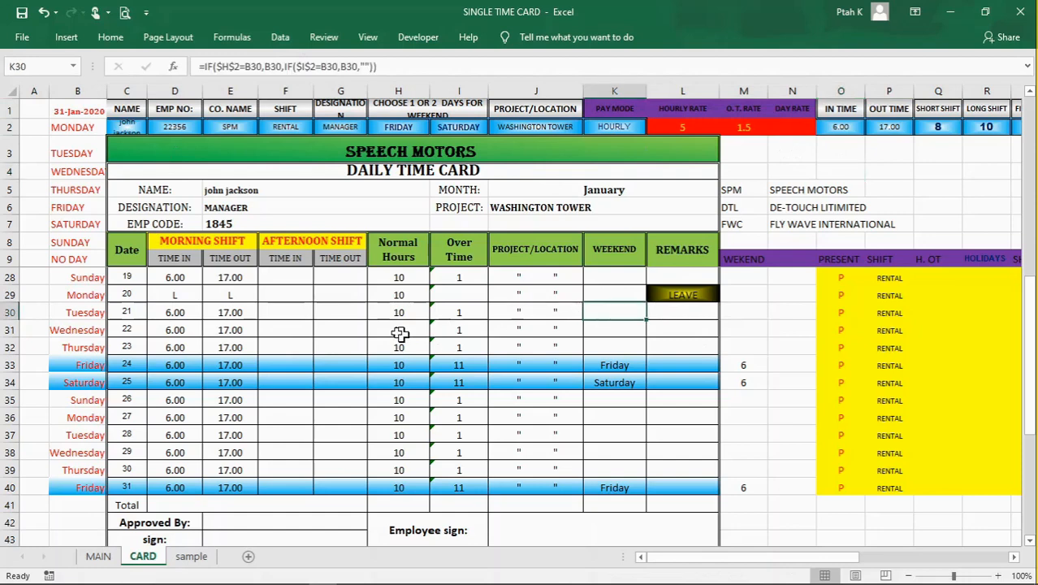
{"action": "left_click", "coordinate": [315, 317]}
{"action": "left_click", "coordinate": [282, 309]}
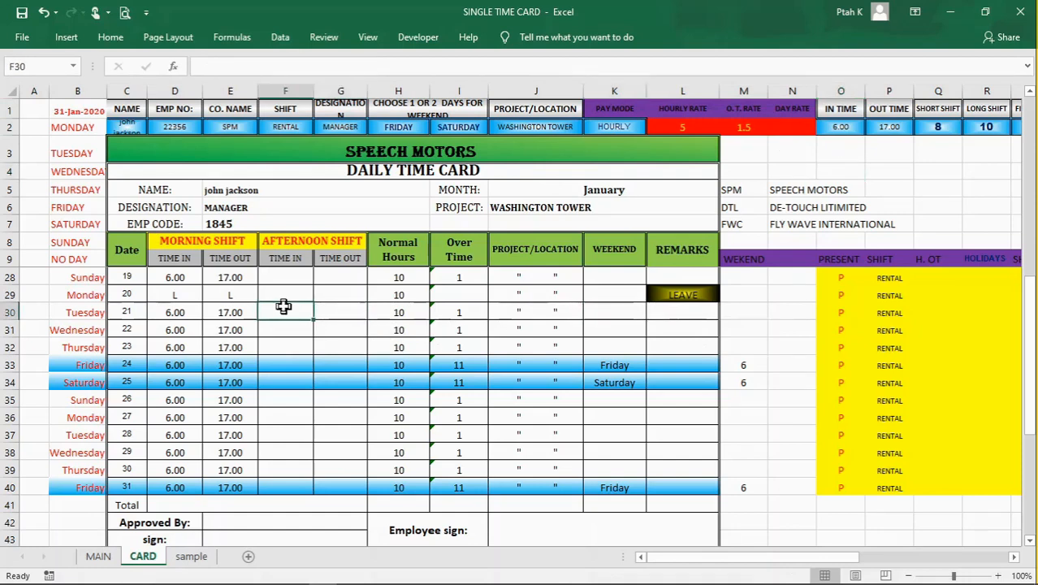
{"action": "left_click", "coordinate": [325, 299]}
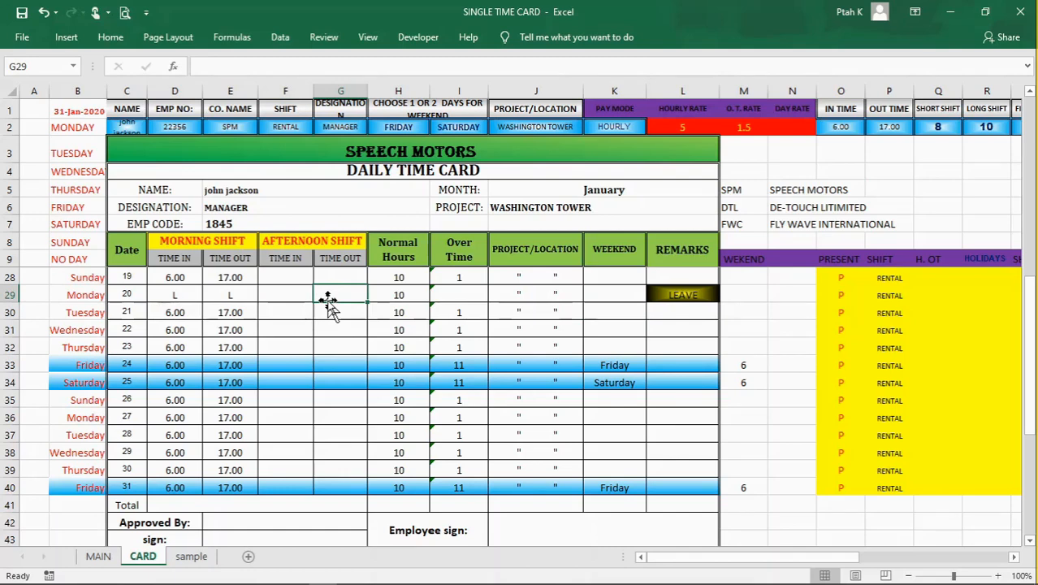
{"action": "scroll", "coordinate": [273, 405], "scroll_direction": "down", "scroll_amount": 2}
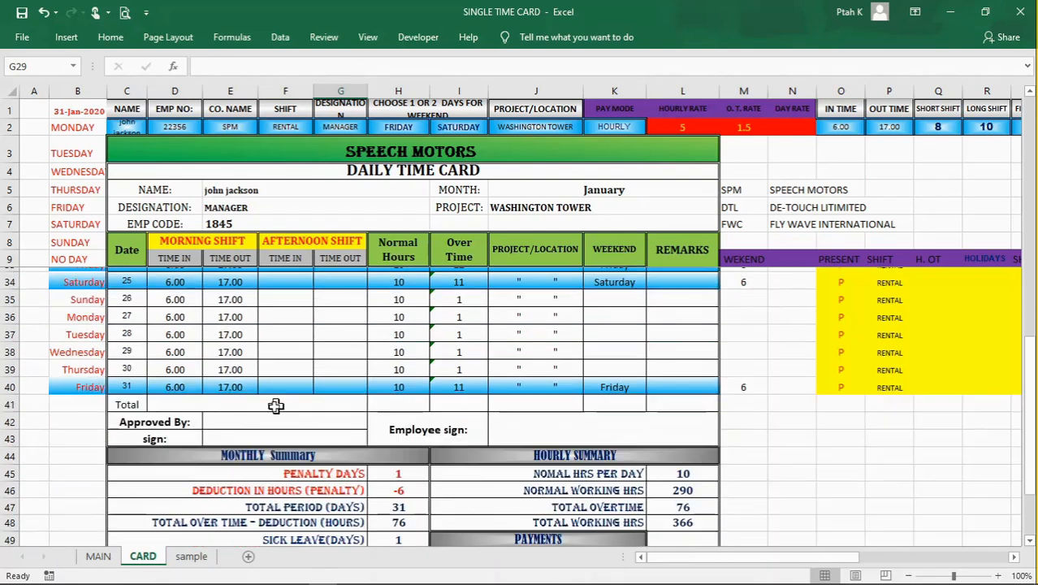
{"action": "scroll", "coordinate": [184, 434], "scroll_direction": "up", "scroll_amount": 1}
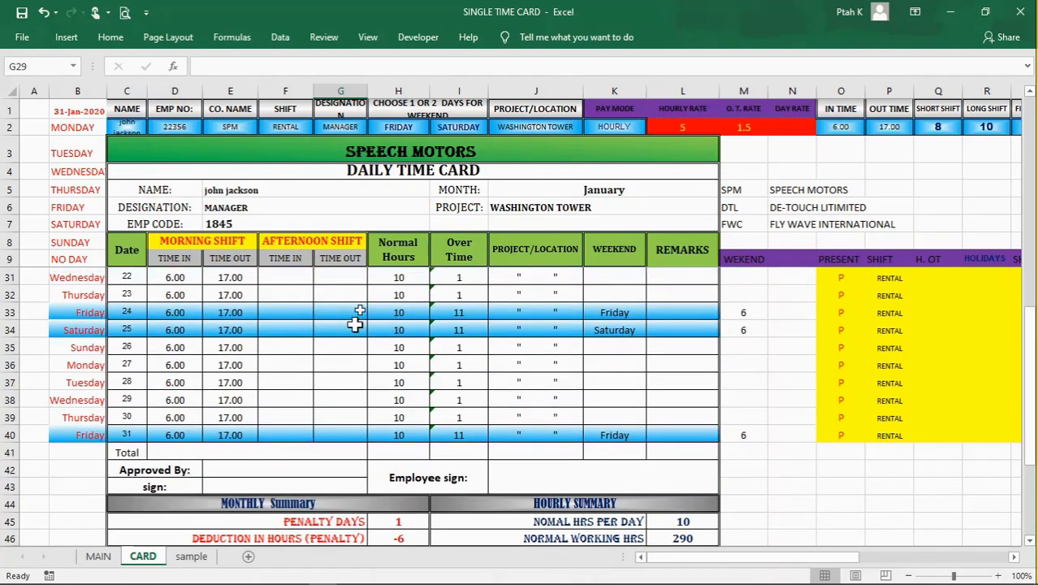
Step: Set the second weekend day in I2 to NO DAY
{"action": "left_click", "coordinate": [471, 128]}
{"action": "left_click", "coordinate": [494, 128]}
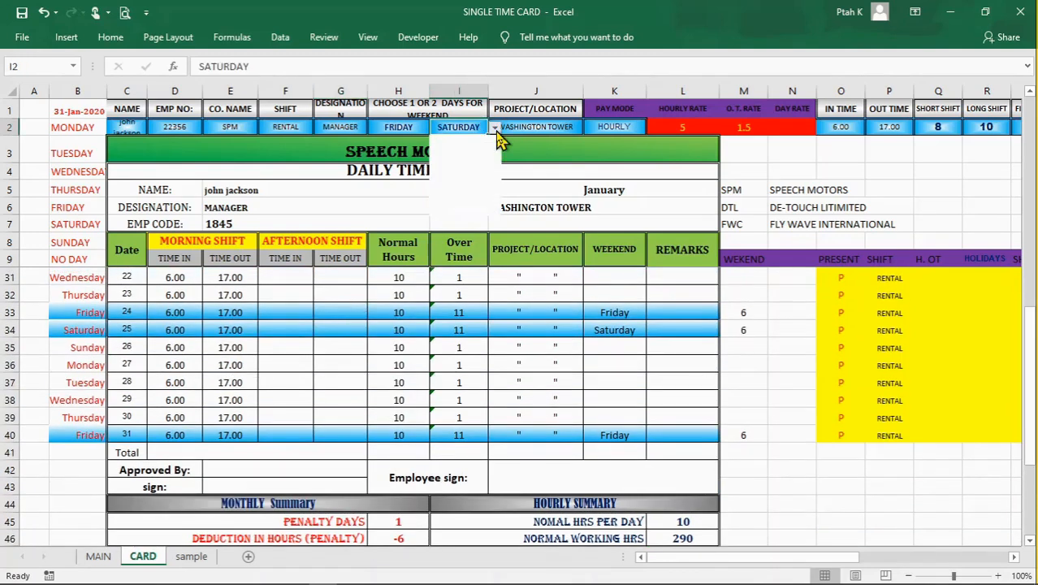
{"action": "left_click", "coordinate": [476, 210]}
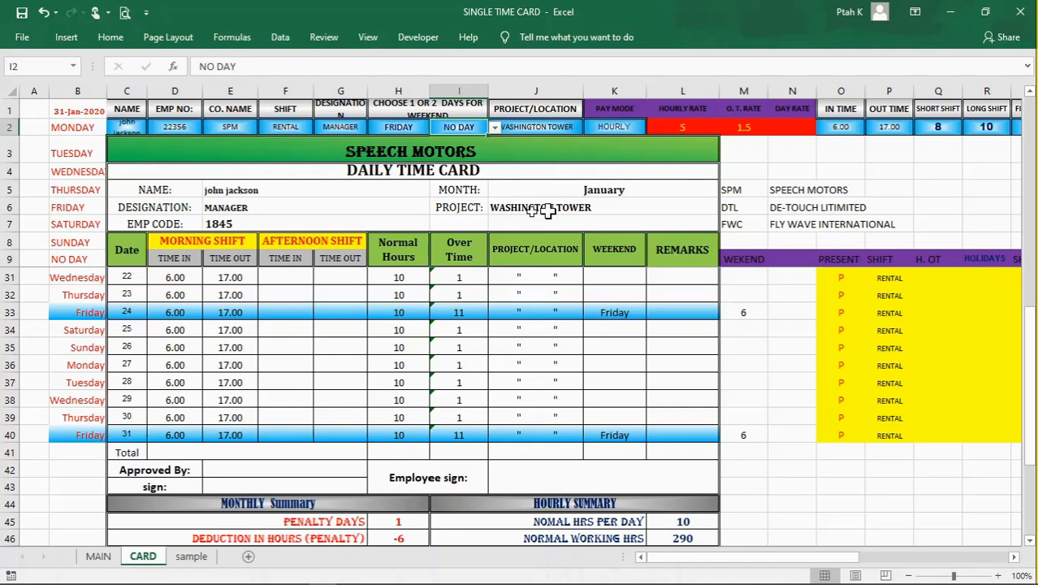
Step: Select the daily rows B10:L40 and open the conditional formatting rules that apply to them
{"action": "scroll", "coordinate": [316, 253], "scroll_direction": "up", "scroll_amount": 7}
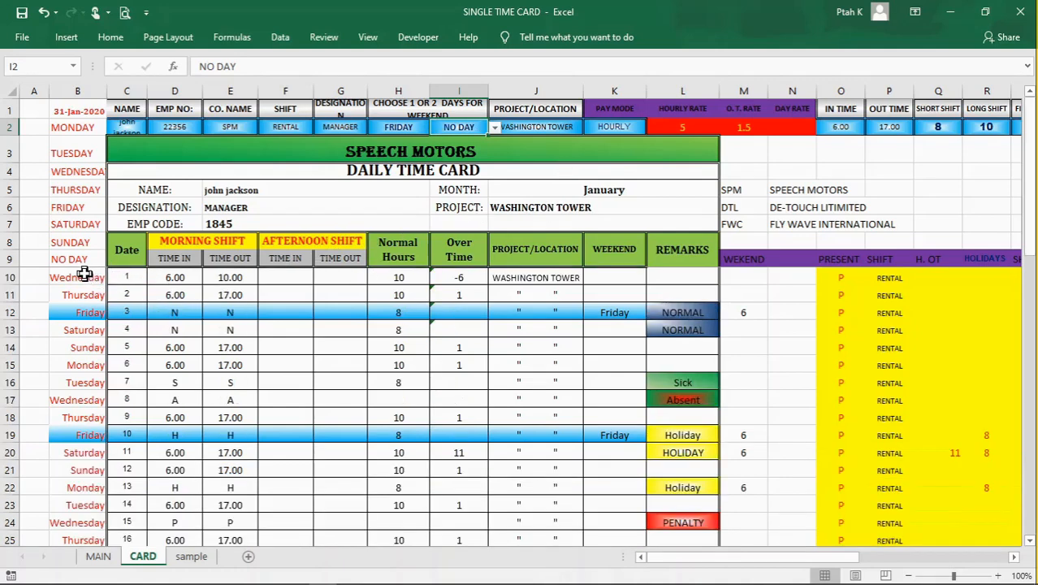
{"action": "left_click", "coordinate": [79, 277]}
{"action": "left_click", "coordinate": [112, 296]}
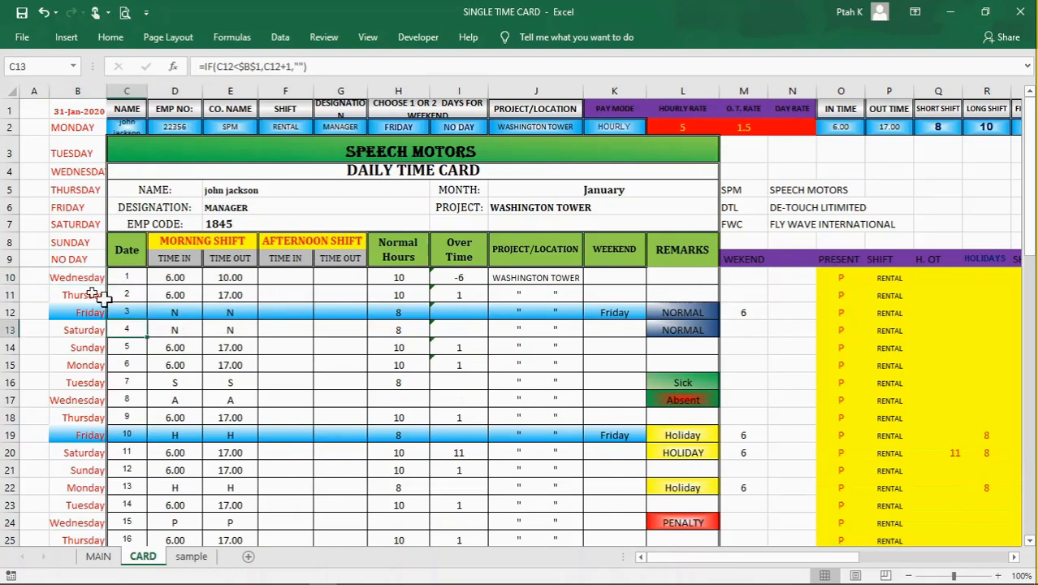
{"action": "left_click", "coordinate": [80, 278]}
{"action": "left_click_drag", "start_coordinate": [78, 277], "coordinate": [682, 539]}
{"action": "left_click_drag", "start_coordinate": [650, 579], "coordinate": [668, 339]}
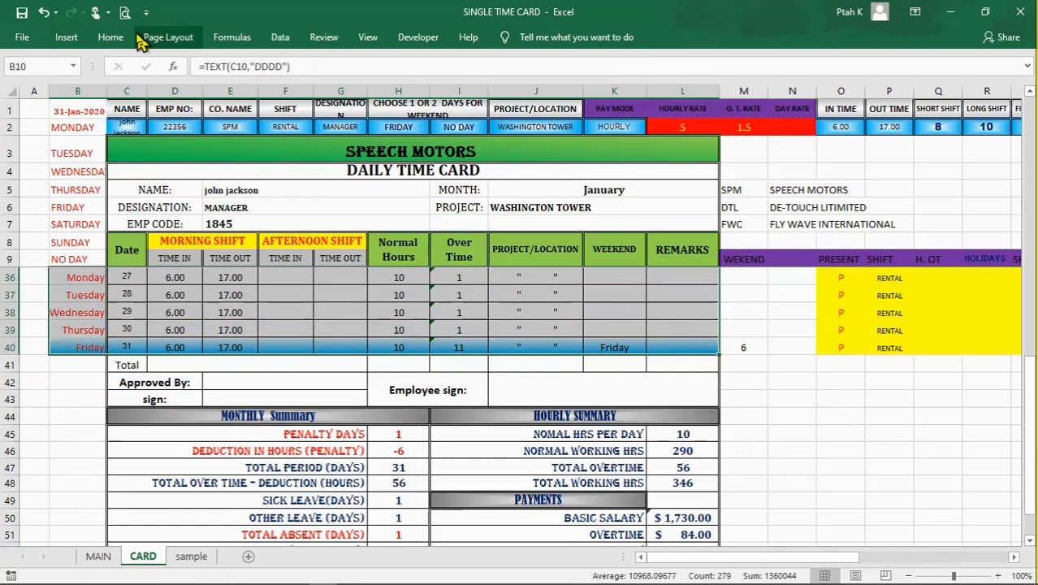
{"action": "left_click", "coordinate": [112, 37]}
{"action": "left_click", "coordinate": [637, 89]}
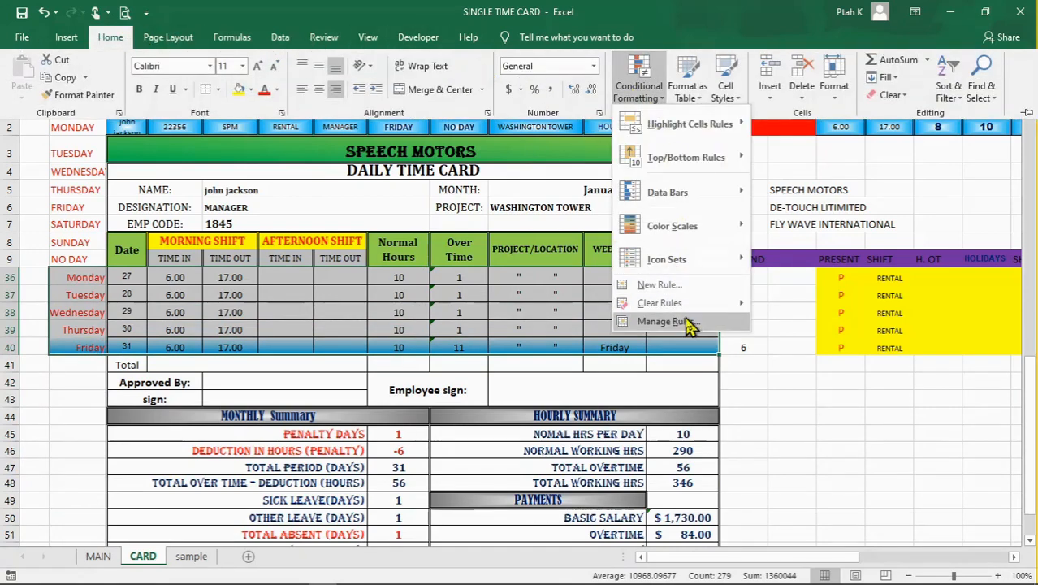
{"action": "left_click", "coordinate": [685, 322]}
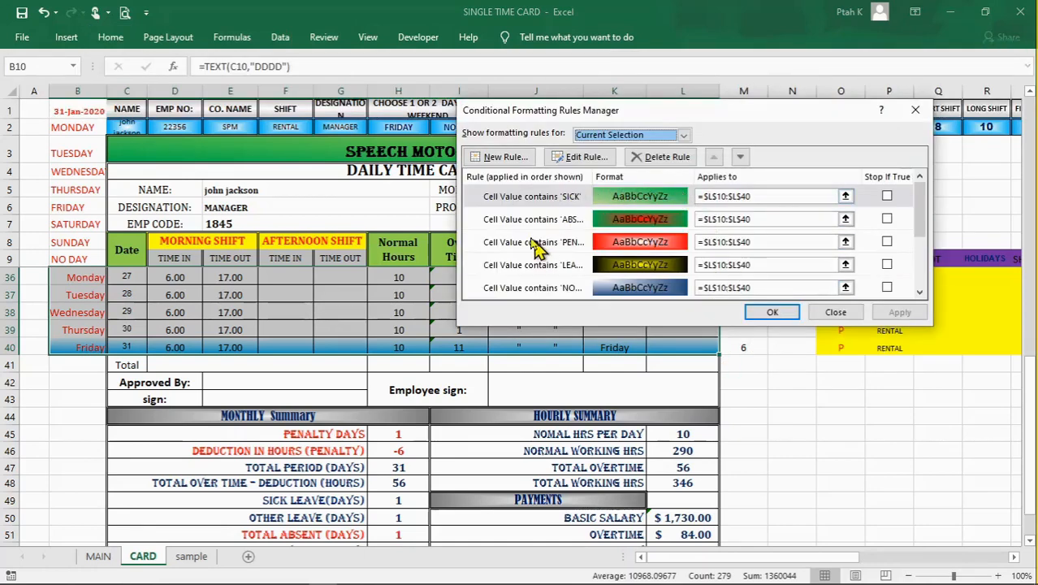
Step: Try a formula-based formatting rule =$B10=$H$2 for the selected daily rows, matching the weekday with the first weekend day
{"action": "left_click", "coordinate": [510, 160]}
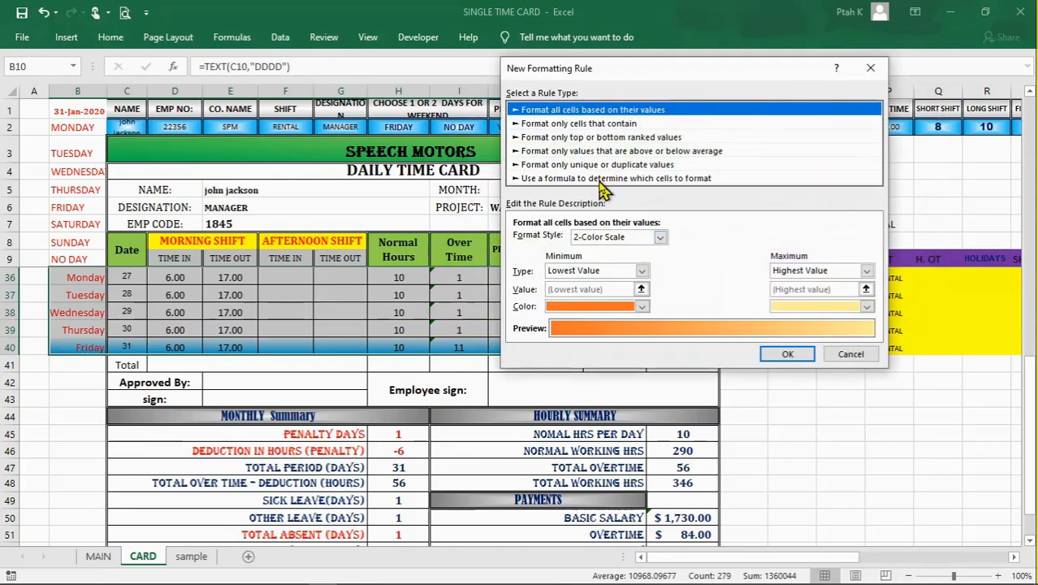
{"action": "left_click", "coordinate": [597, 181]}
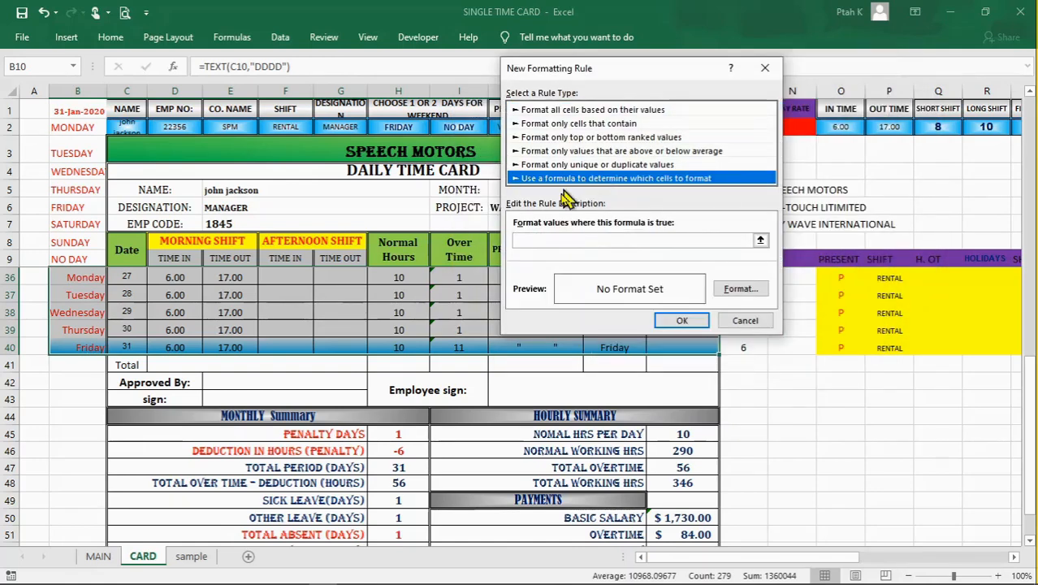
{"action": "left_click", "coordinate": [562, 239]}
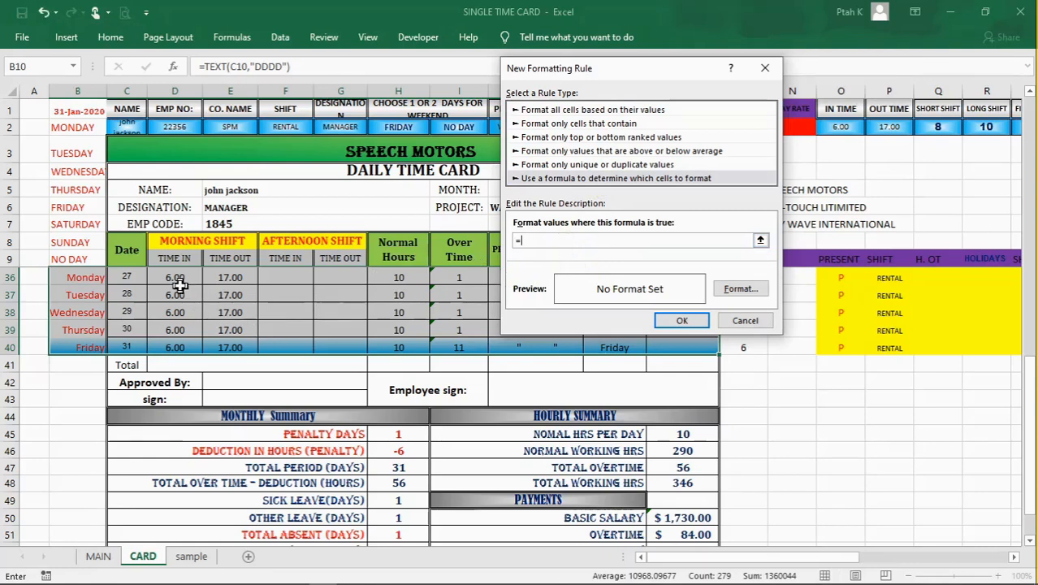
{"action": "left_click_drag", "start_coordinate": [642, 78], "coordinate": [760, 163]}
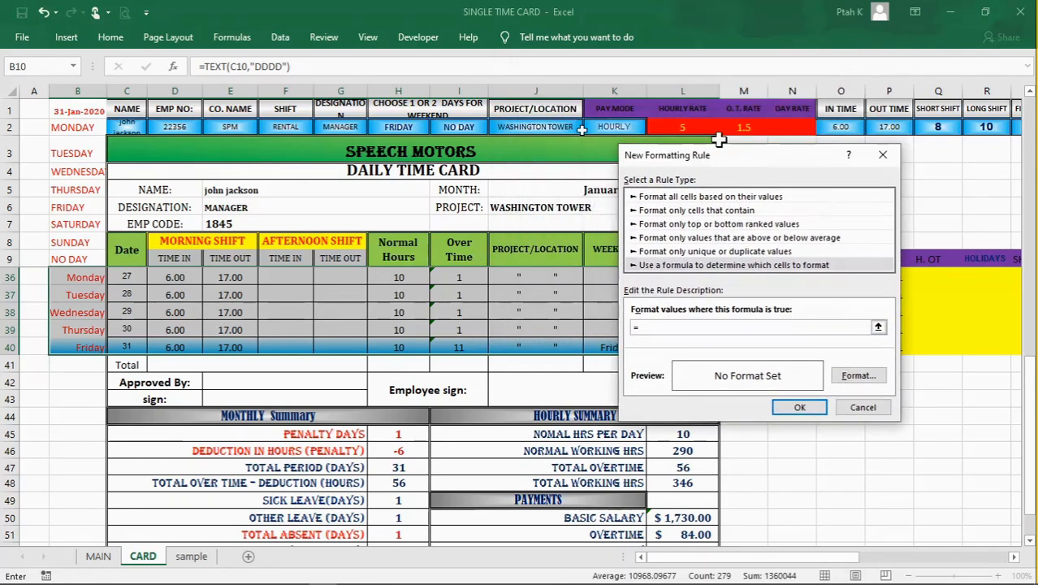
{"action": "scroll", "coordinate": [164, 333], "scroll_direction": "up", "scroll_amount": 9}
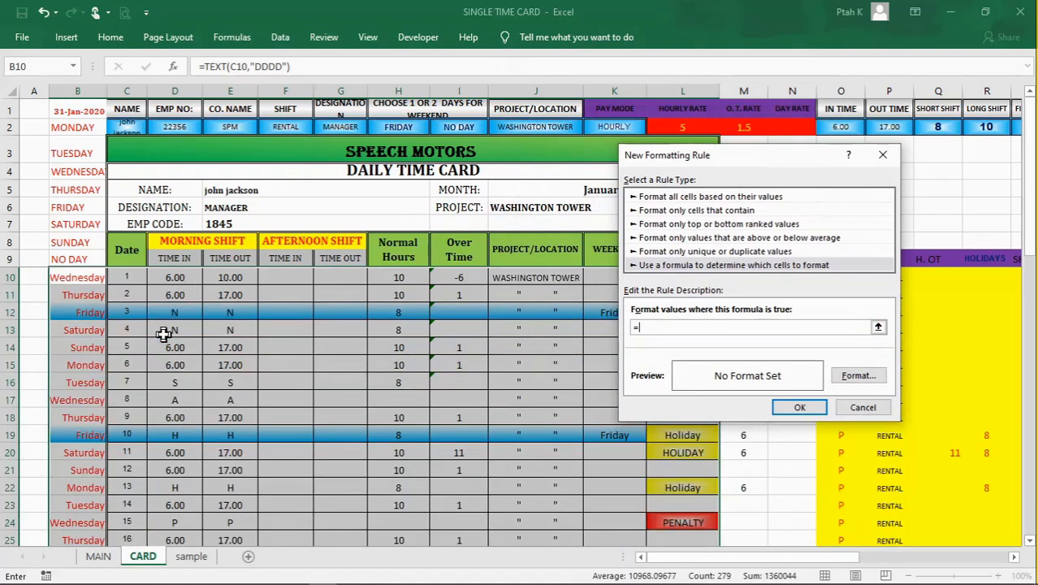
{"action": "left_click", "coordinate": [87, 278]}
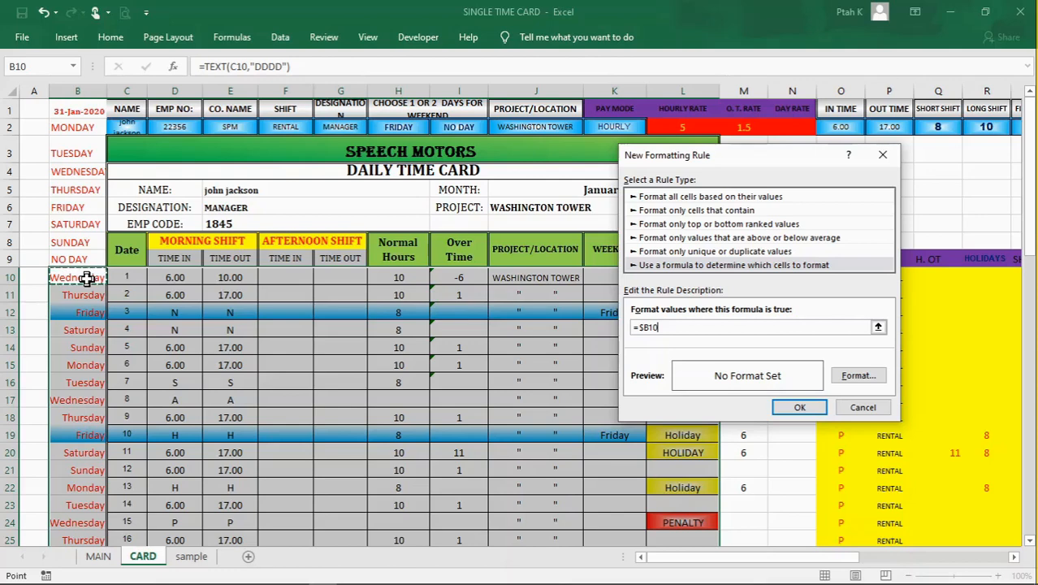
{"action": "left_click", "coordinate": [404, 128]}
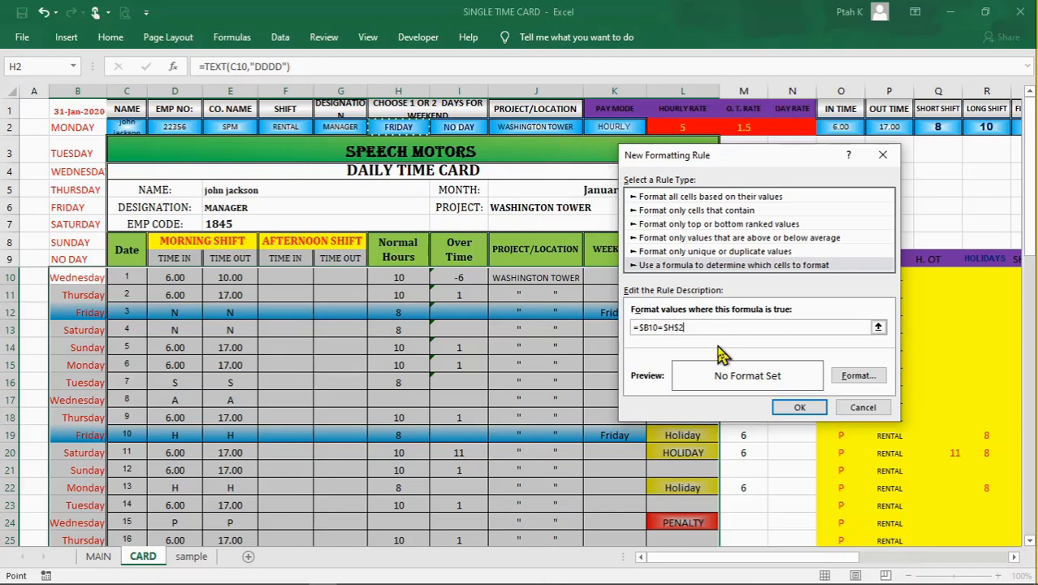
{"action": "left_click", "coordinate": [862, 408]}
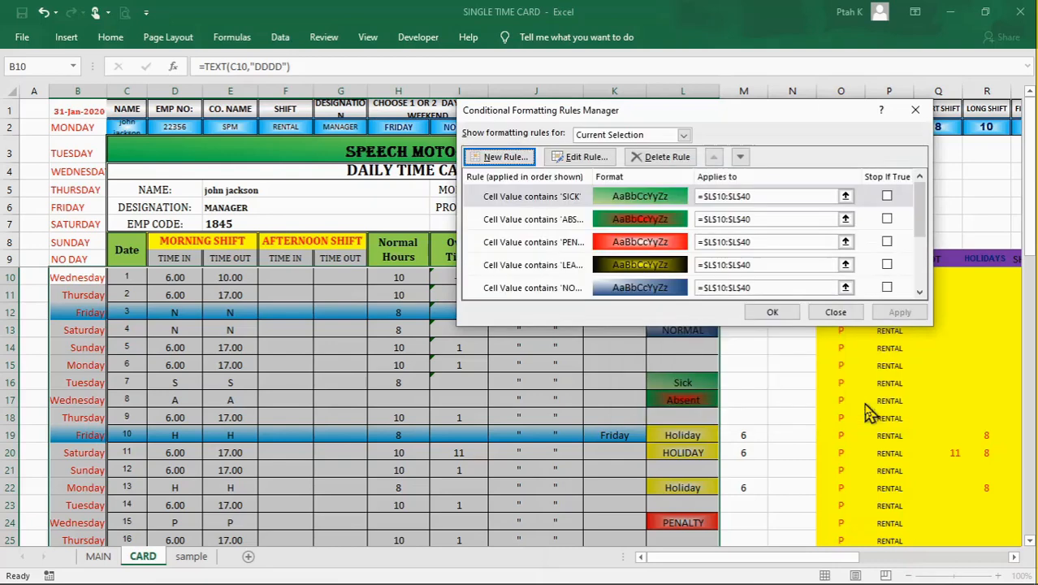
Step: Review the existing weekend highlighting rules and the fill, border and font options offered for a formula-based rule
{"action": "left_click_drag", "start_coordinate": [922, 235], "coordinate": [920, 292]}
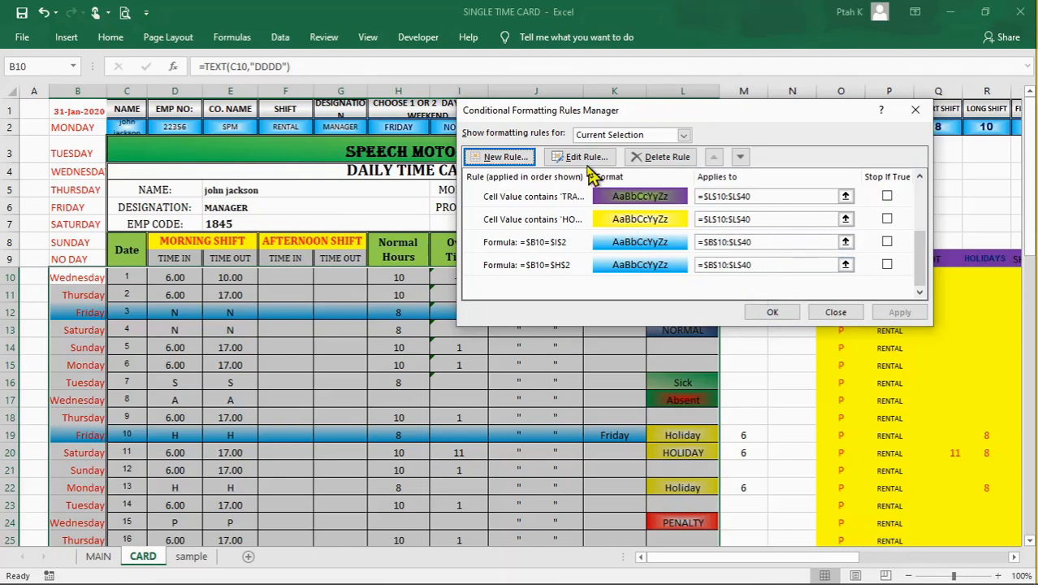
{"action": "left_click", "coordinate": [500, 159]}
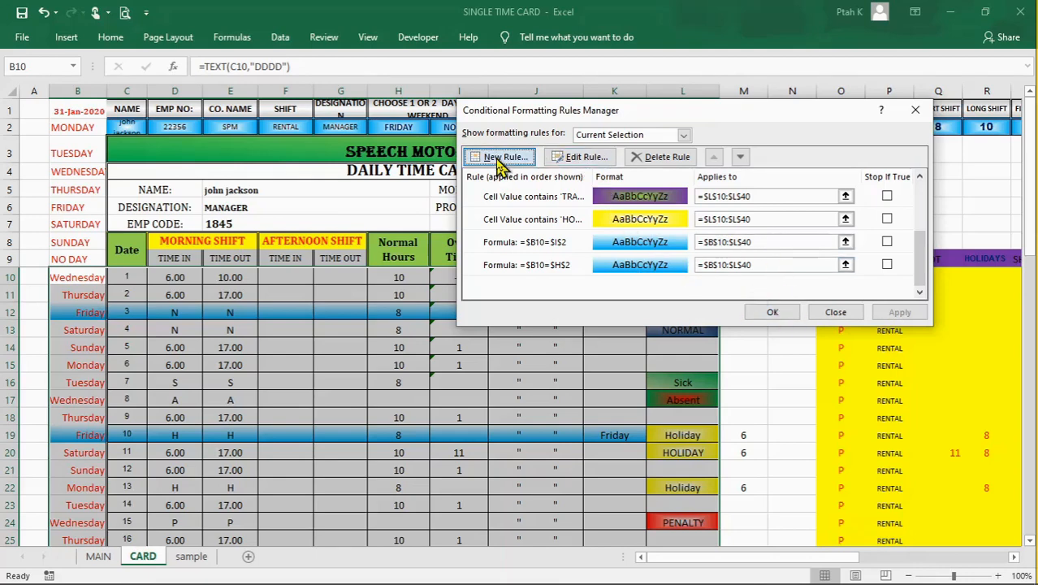
{"action": "left_click", "coordinate": [638, 166]}
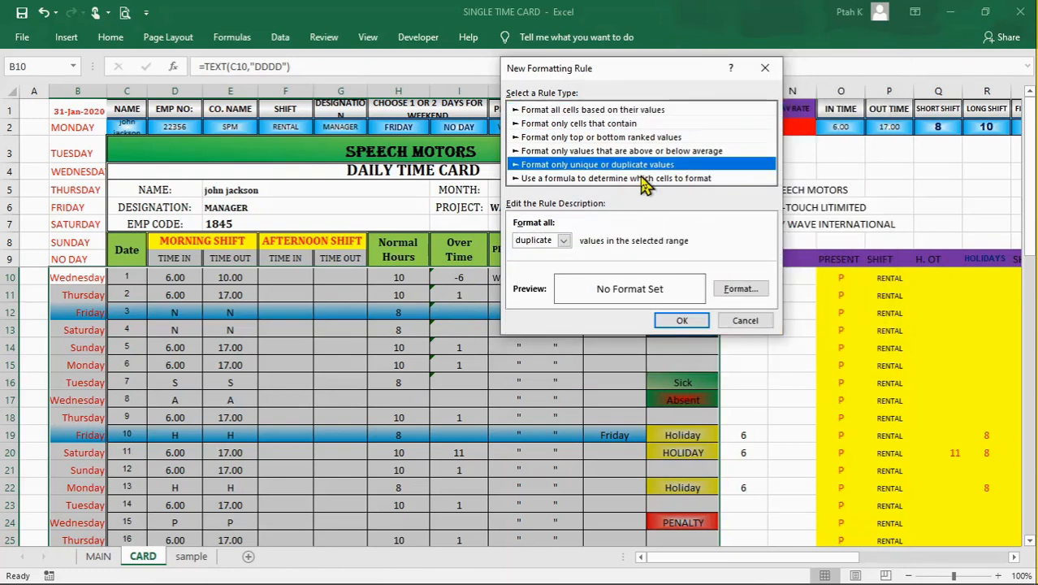
{"action": "left_click", "coordinate": [642, 178]}
{"action": "left_click", "coordinate": [741, 291]}
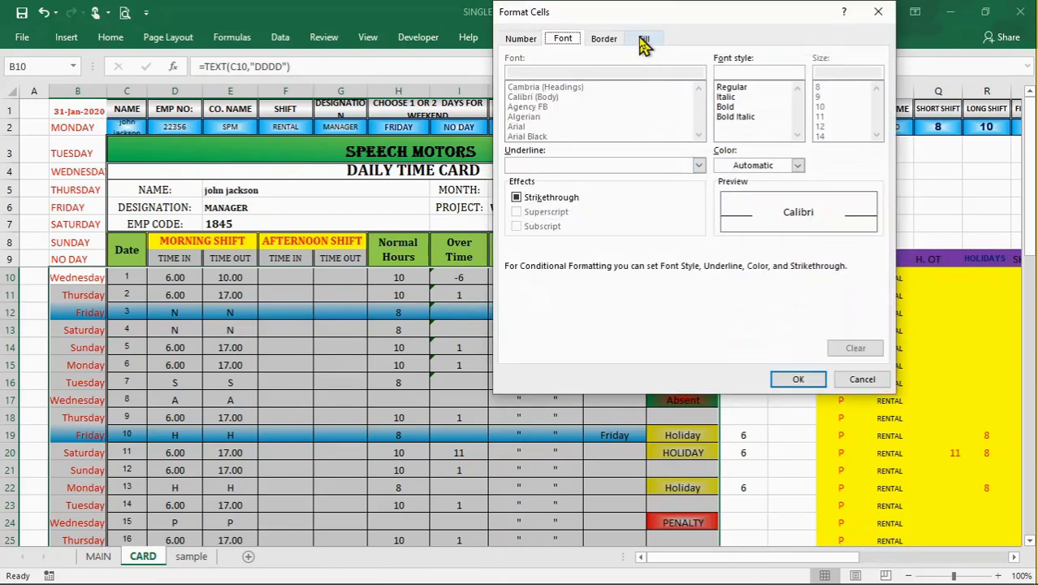
{"action": "left_click", "coordinate": [645, 39]}
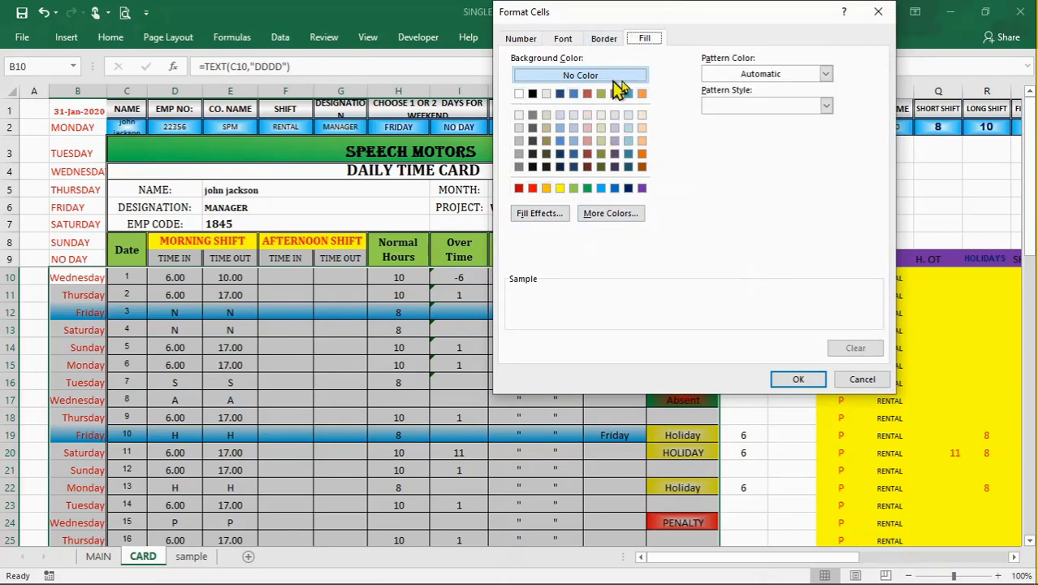
{"action": "left_click", "coordinate": [602, 40]}
{"action": "left_click", "coordinate": [561, 40]}
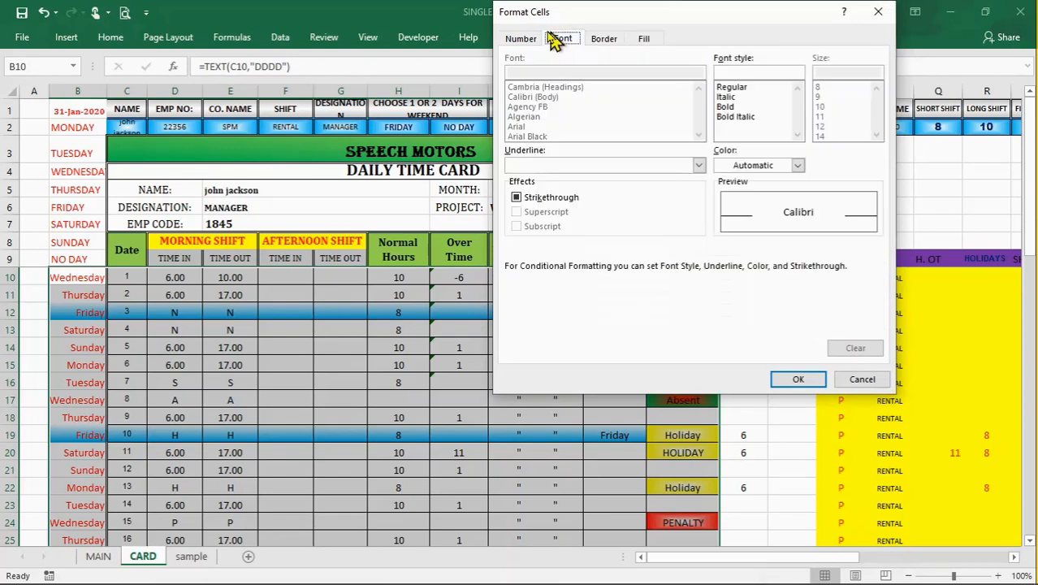
{"action": "left_click", "coordinate": [862, 380]}
{"action": "left_click", "coordinate": [744, 320]}
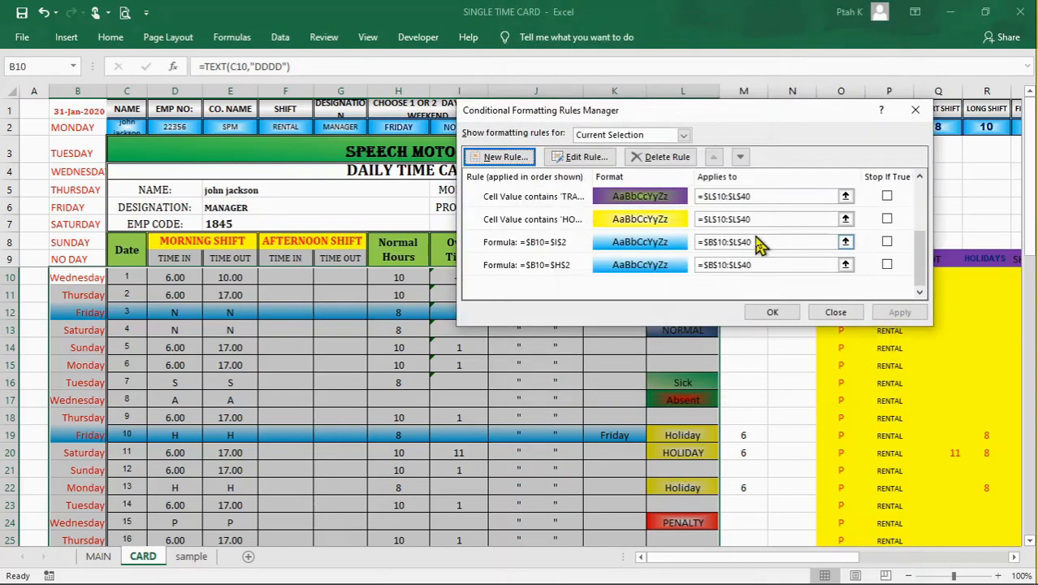
{"action": "left_click", "coordinate": [917, 109]}
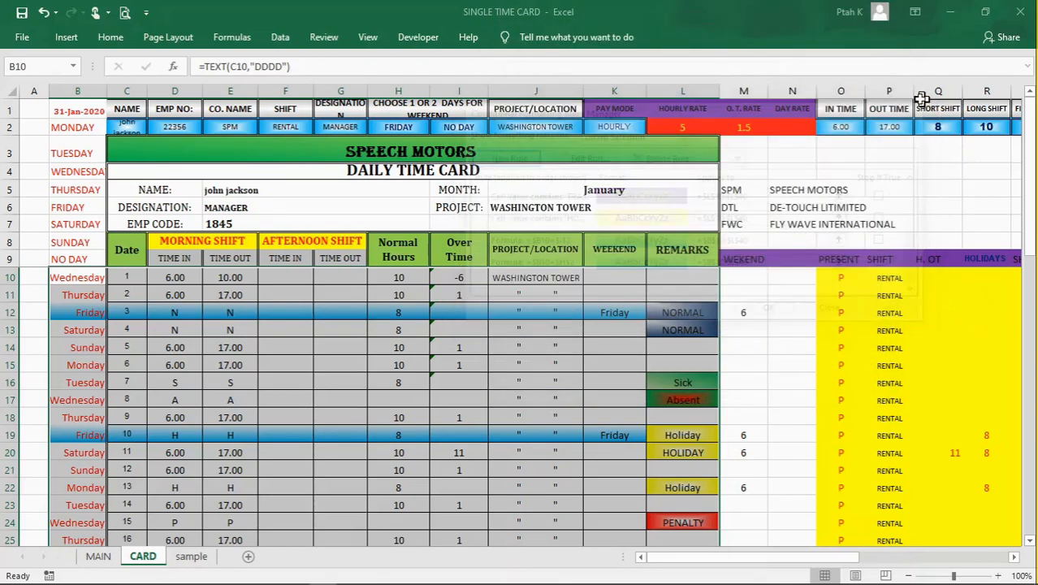
{"action": "left_click", "coordinate": [788, 324]}
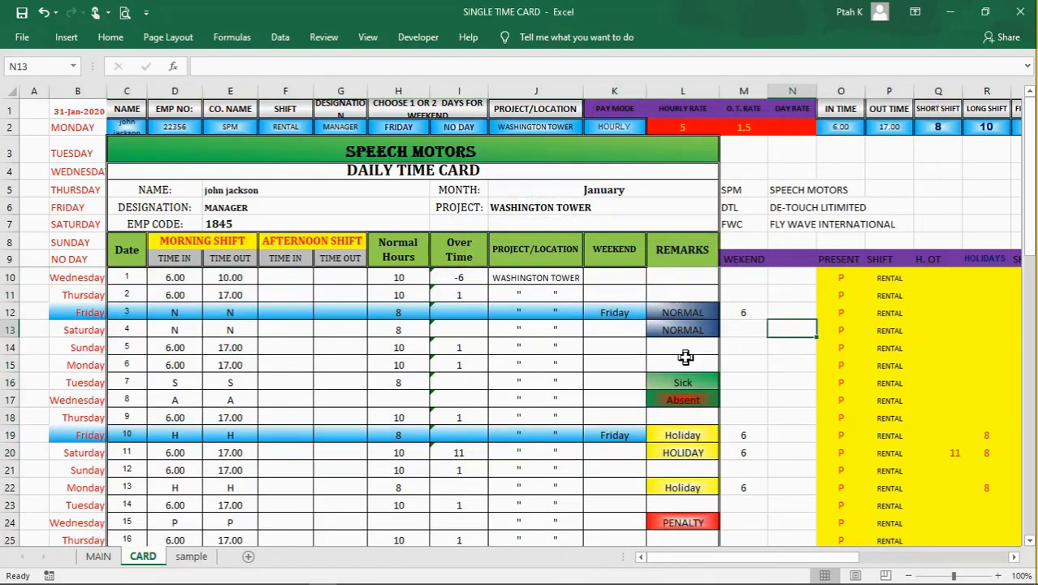
Step: Examine the remarks formula in L12 and the conditional formatting rules that apply to this cell
{"action": "left_click", "coordinate": [685, 313]}
{"action": "left_click", "coordinate": [690, 295]}
{"action": "left_click", "coordinate": [689, 315]}
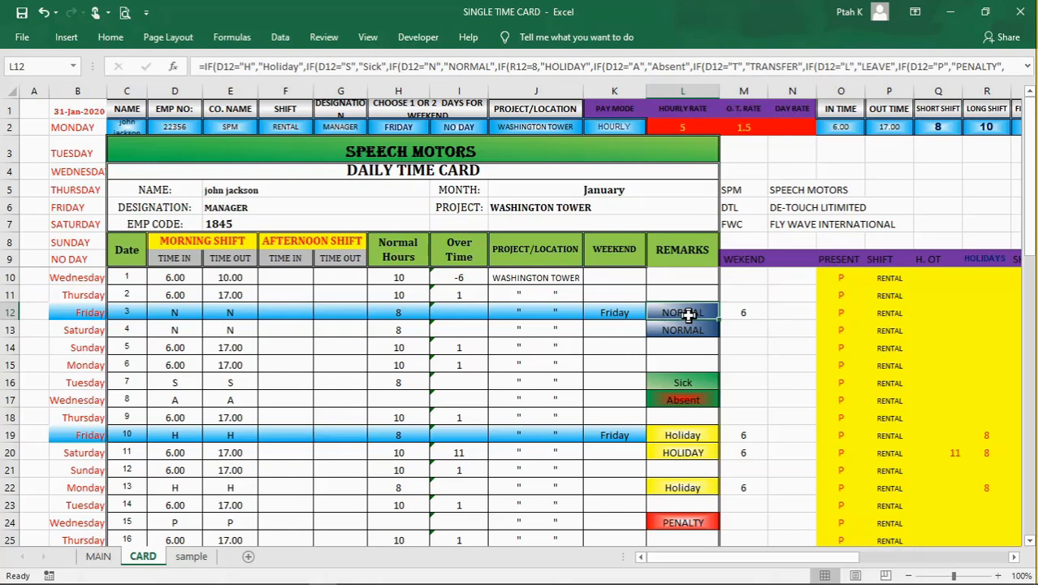
{"action": "right_click", "coordinate": [687, 314]}
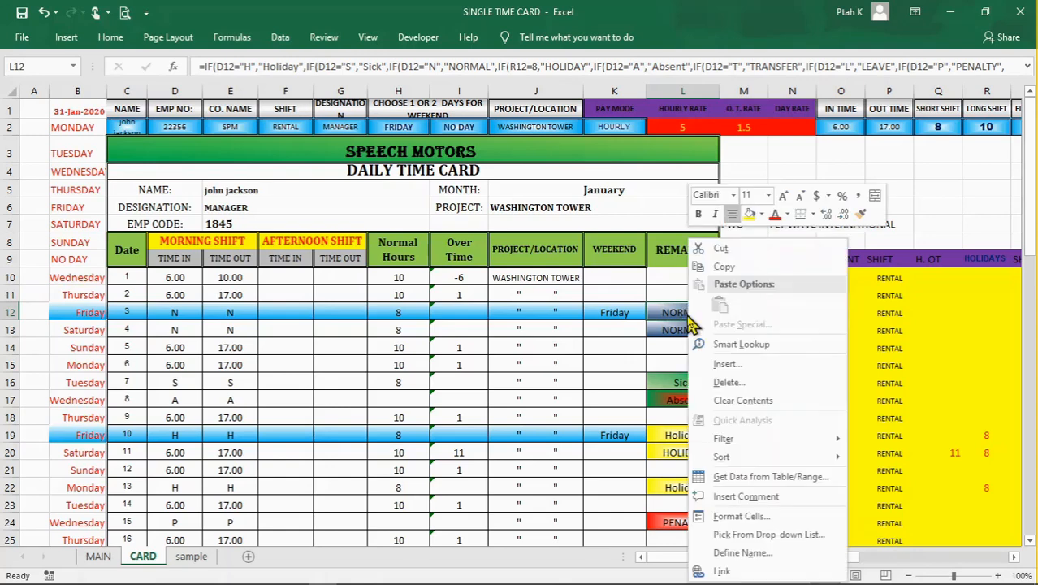
{"action": "left_click", "coordinate": [944, 196]}
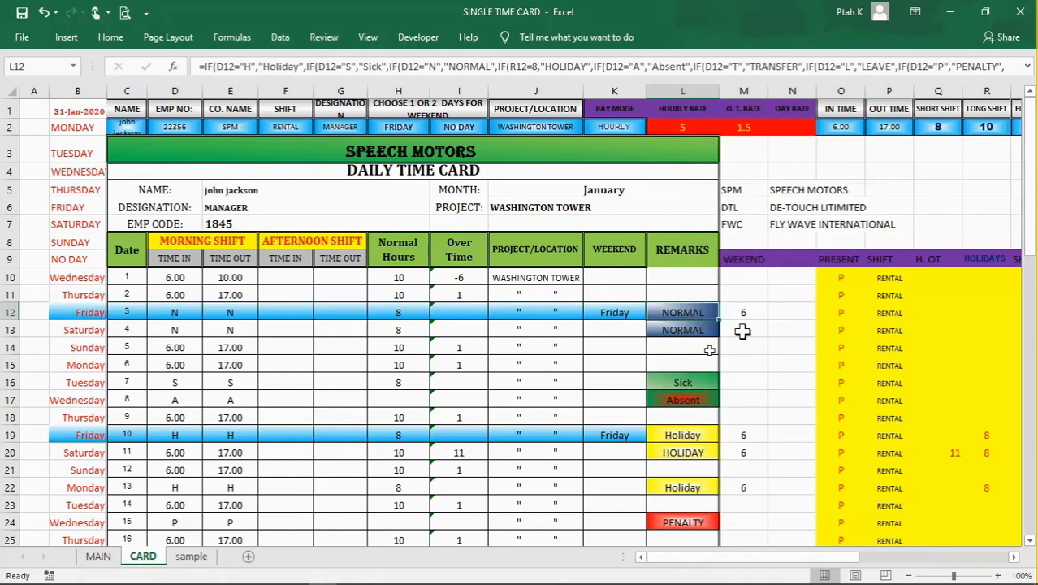
{"action": "left_click", "coordinate": [113, 38]}
{"action": "left_click", "coordinate": [639, 81]}
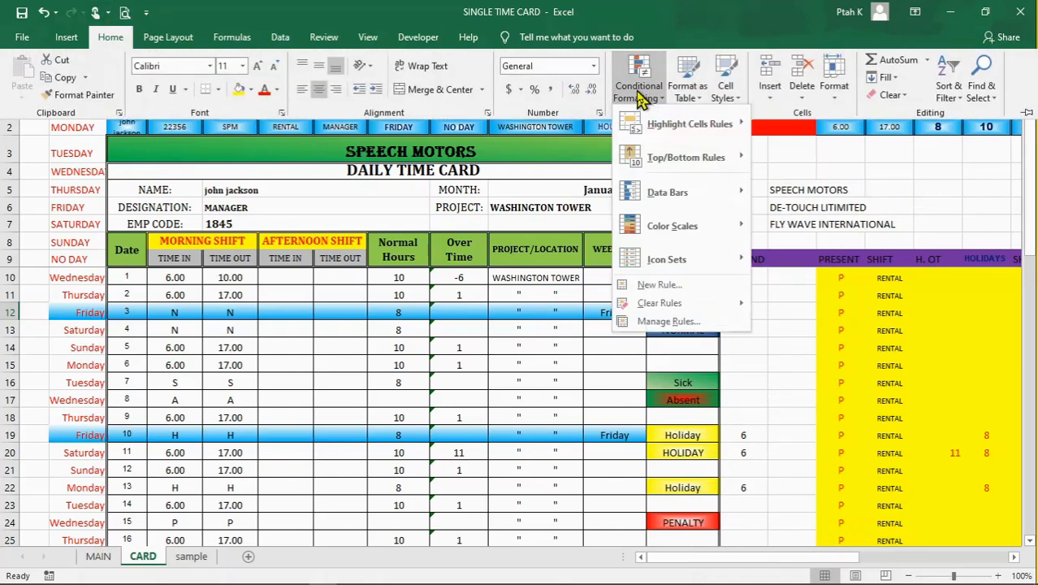
{"action": "left_click", "coordinate": [669, 322]}
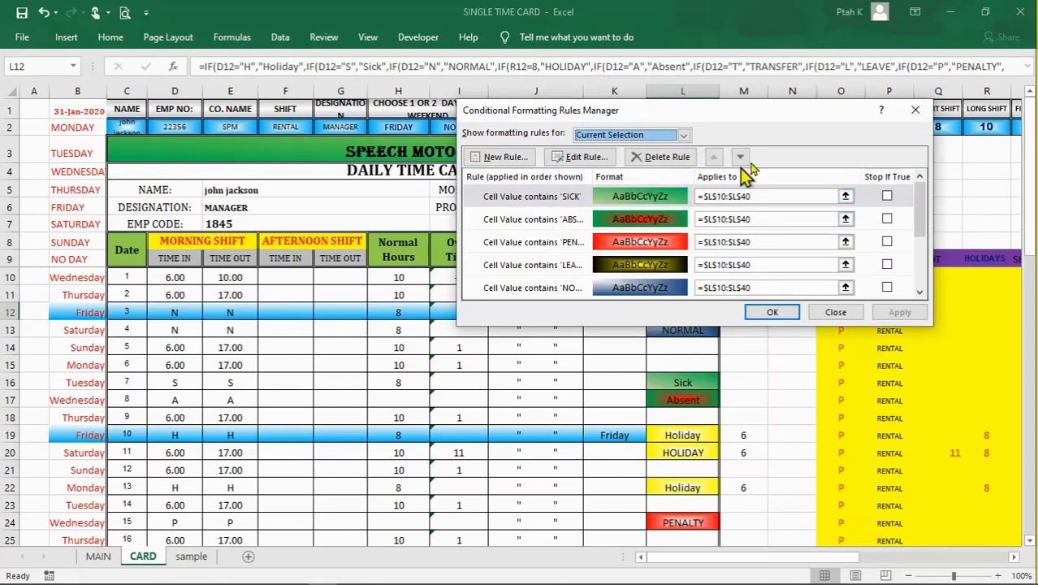
{"action": "left_click", "coordinate": [841, 314]}
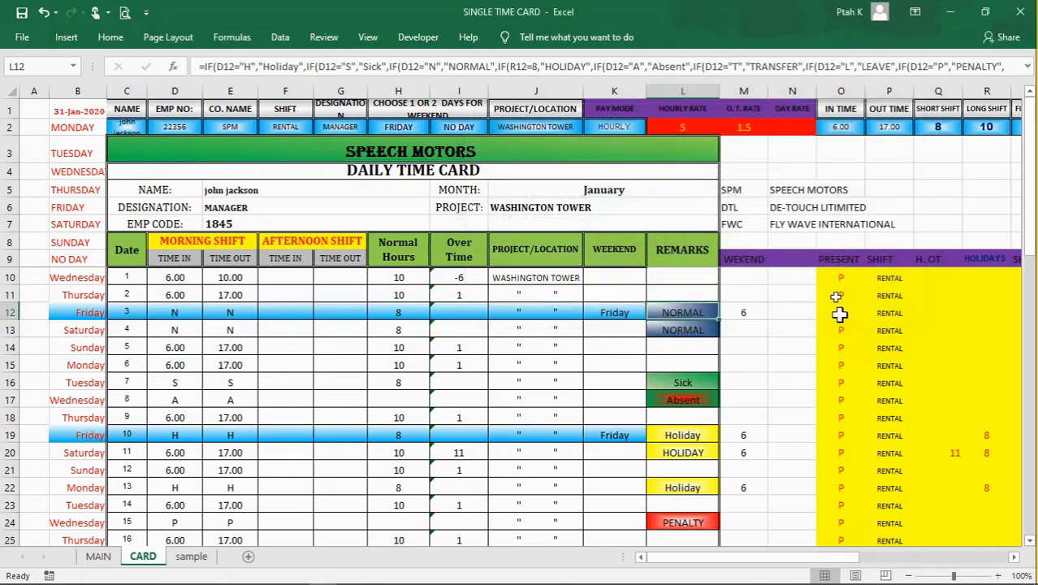
Step: Open the list of conditional formatting rules that apply to remarks cell L12
{"action": "left_click", "coordinate": [110, 36]}
{"action": "left_click", "coordinate": [639, 81]}
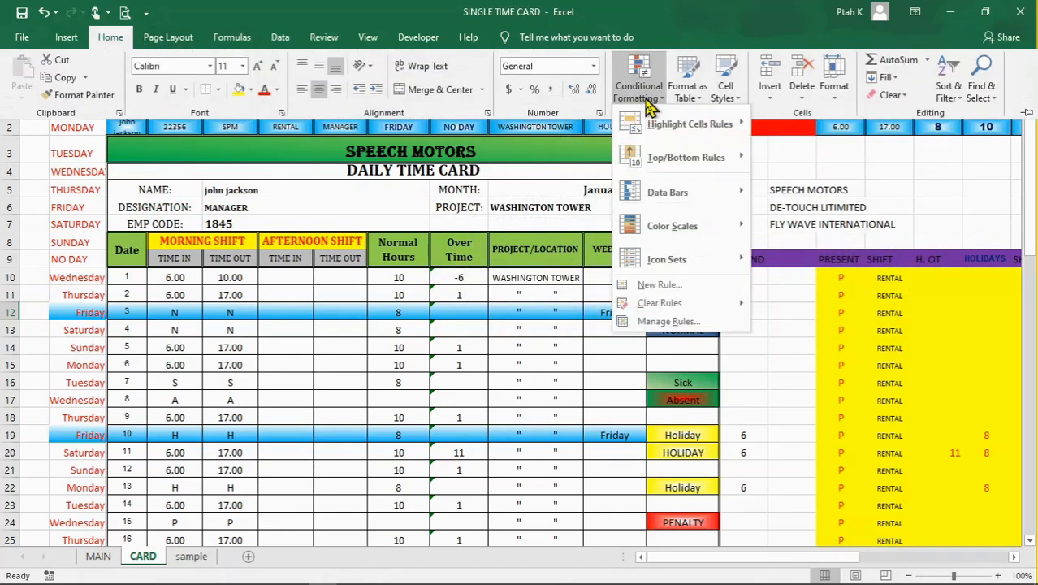
{"action": "left_click", "coordinate": [678, 322]}
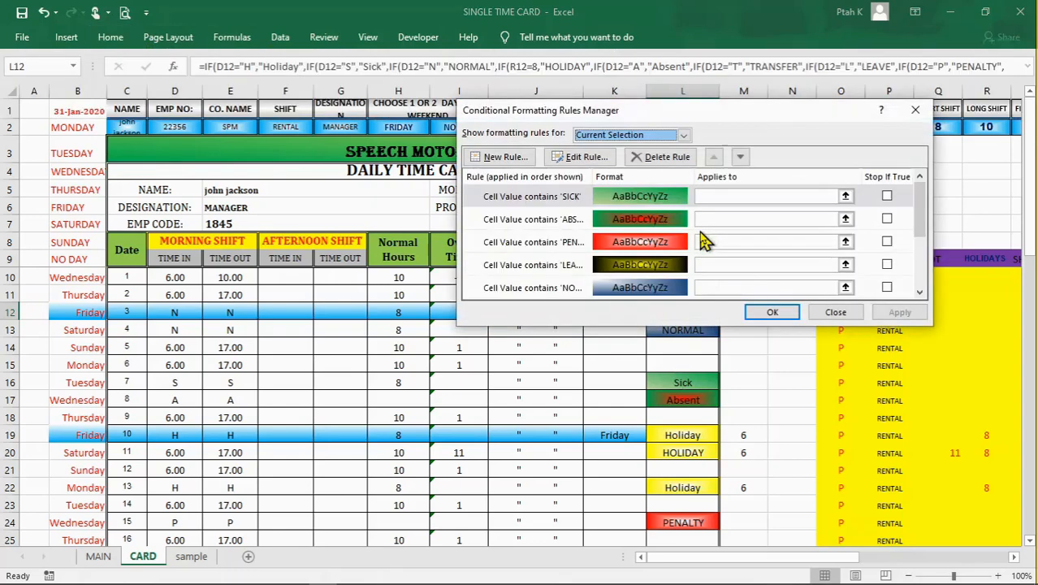
{"action": "left_click_drag", "start_coordinate": [715, 112], "coordinate": [812, 117]}
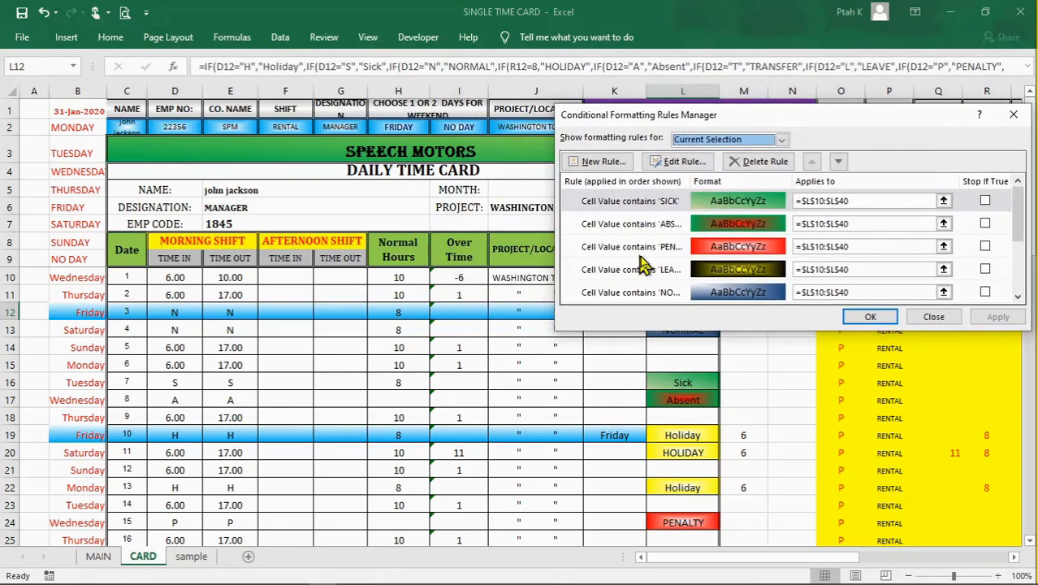
Step: Try a new formatting rule for only cells that contain specific text, leaving the text value and format unset
{"action": "left_click", "coordinate": [605, 163]}
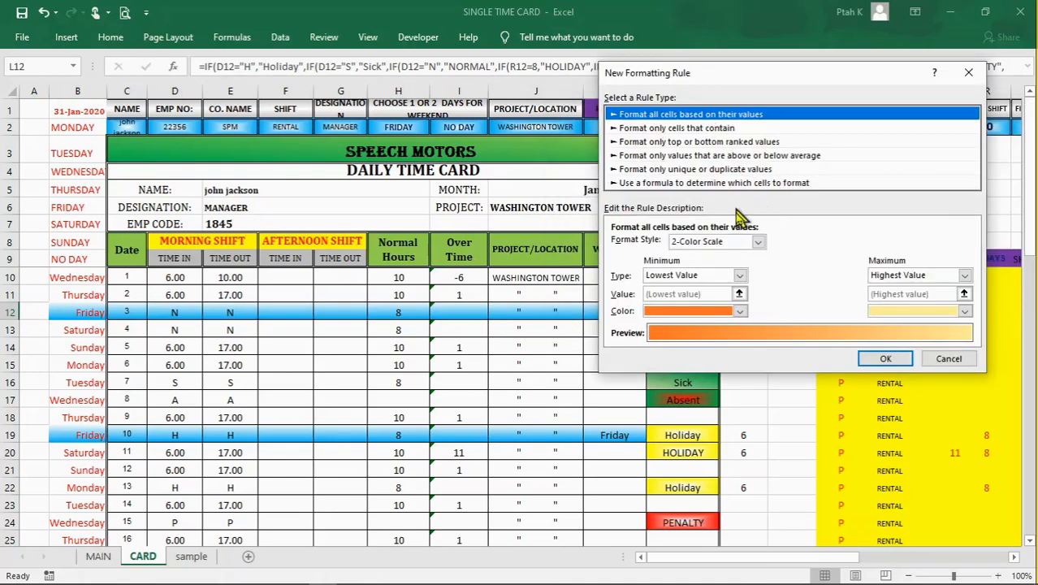
{"action": "left_click", "coordinate": [694, 130]}
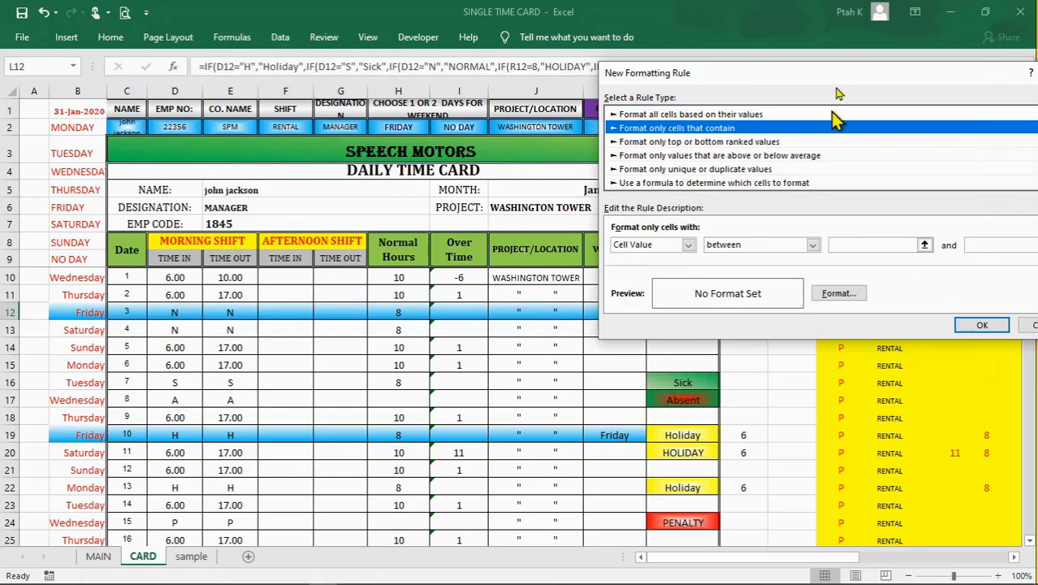
{"action": "left_click_drag", "start_coordinate": [833, 77], "coordinate": [784, 80]}
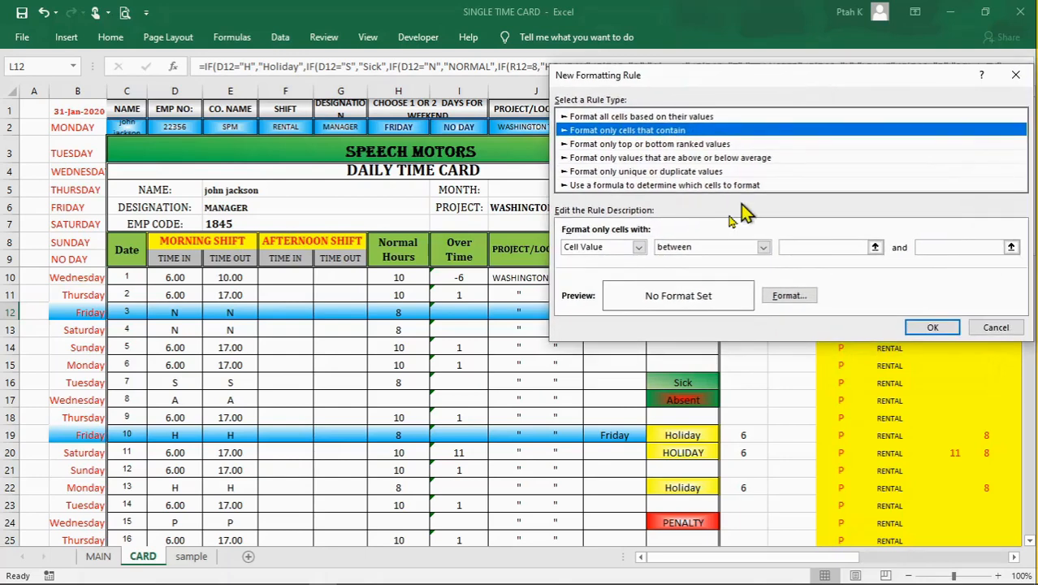
{"action": "left_click", "coordinate": [639, 247]}
{"action": "left_click", "coordinate": [627, 273]}
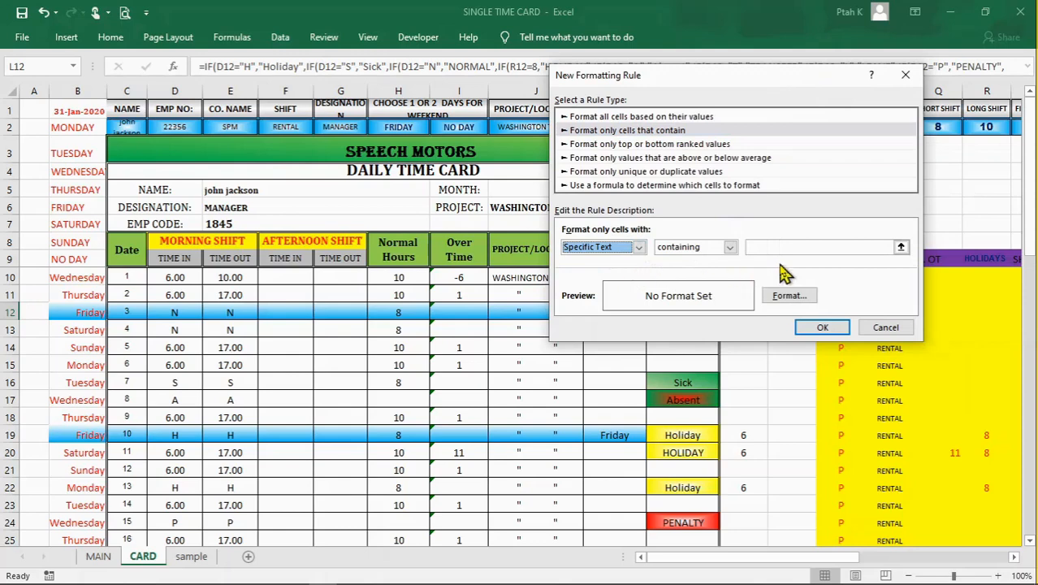
{"action": "left_click", "coordinate": [790, 246]}
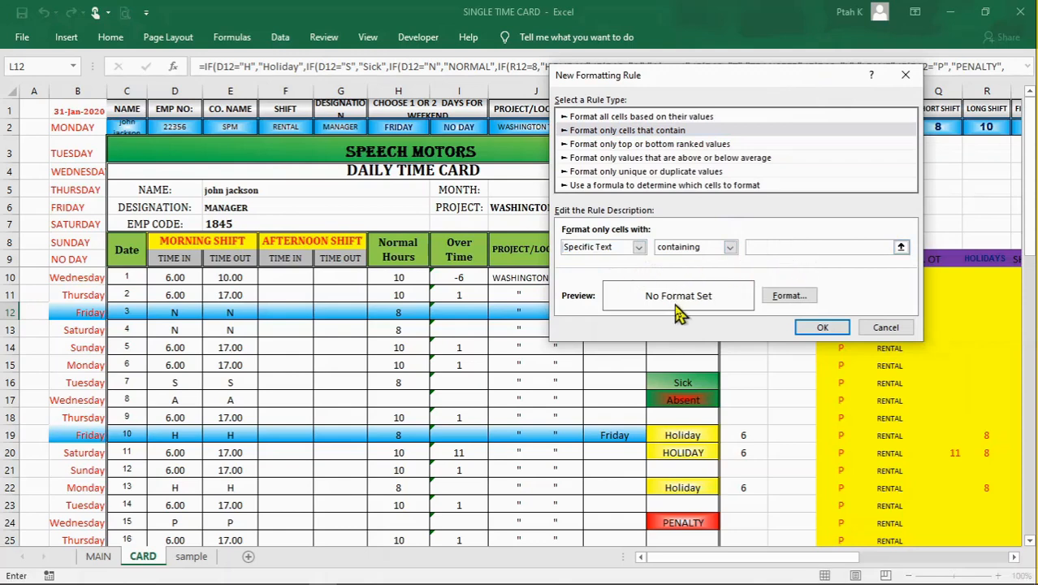
{"action": "left_click", "coordinate": [842, 333]}
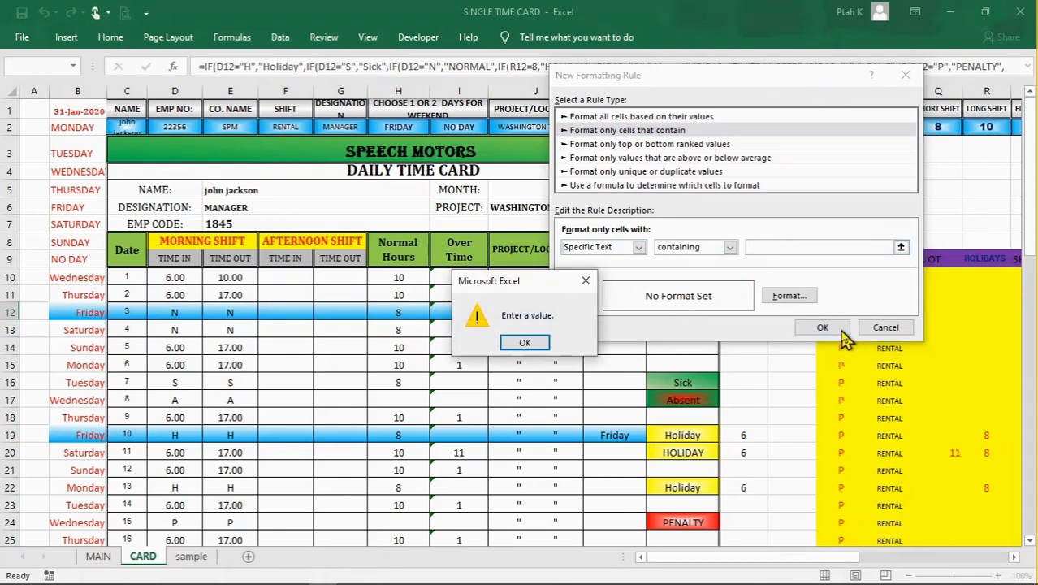
{"action": "left_click", "coordinate": [525, 342]}
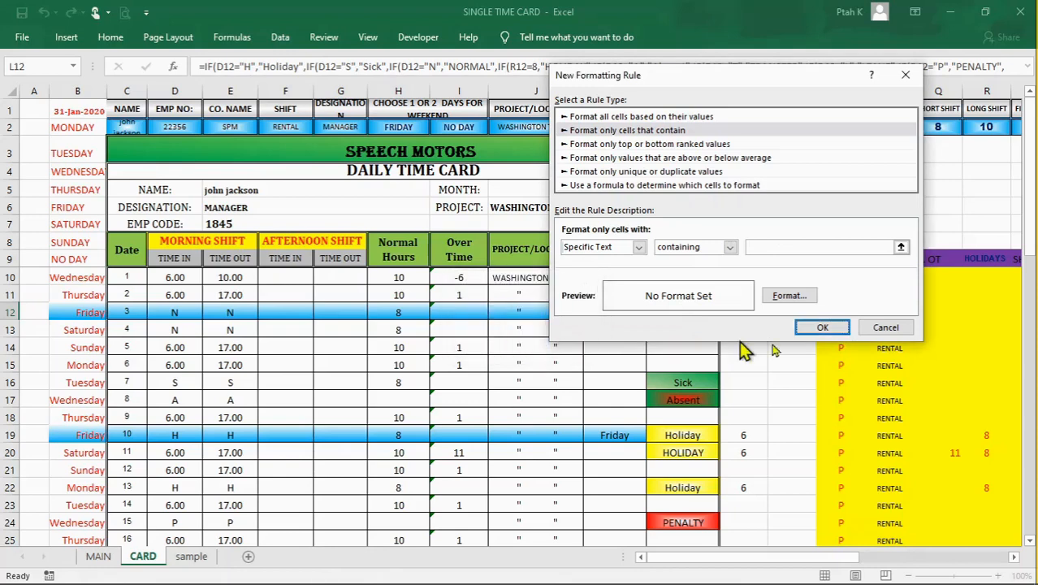
{"action": "left_click", "coordinate": [900, 329]}
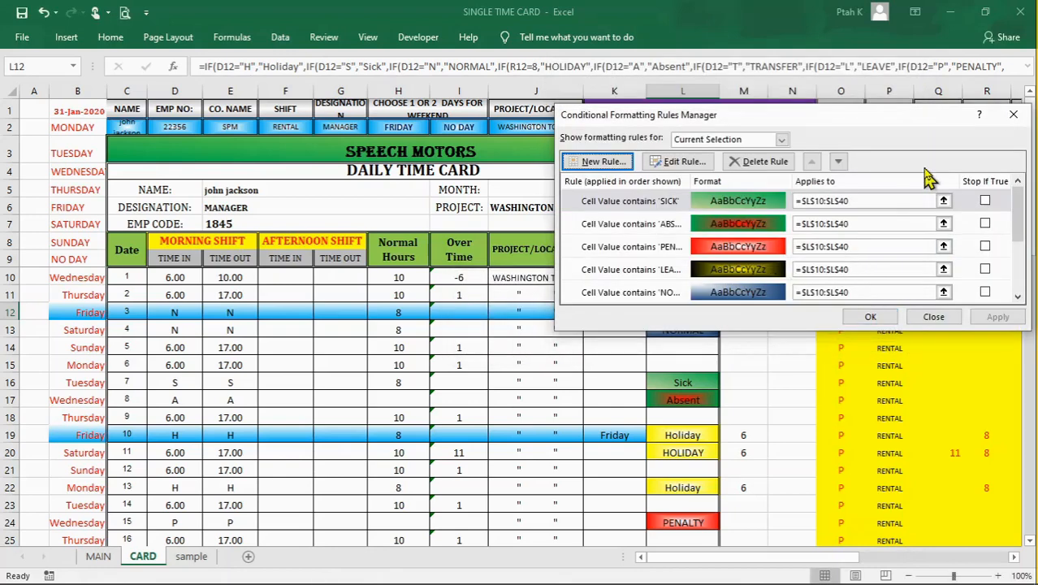
Step: Review the remark text rules for L10:L40, such as SICK and NORMAL, with their formats, and close the rule list
{"action": "left_click_drag", "start_coordinate": [906, 118], "coordinate": [765, 55]}
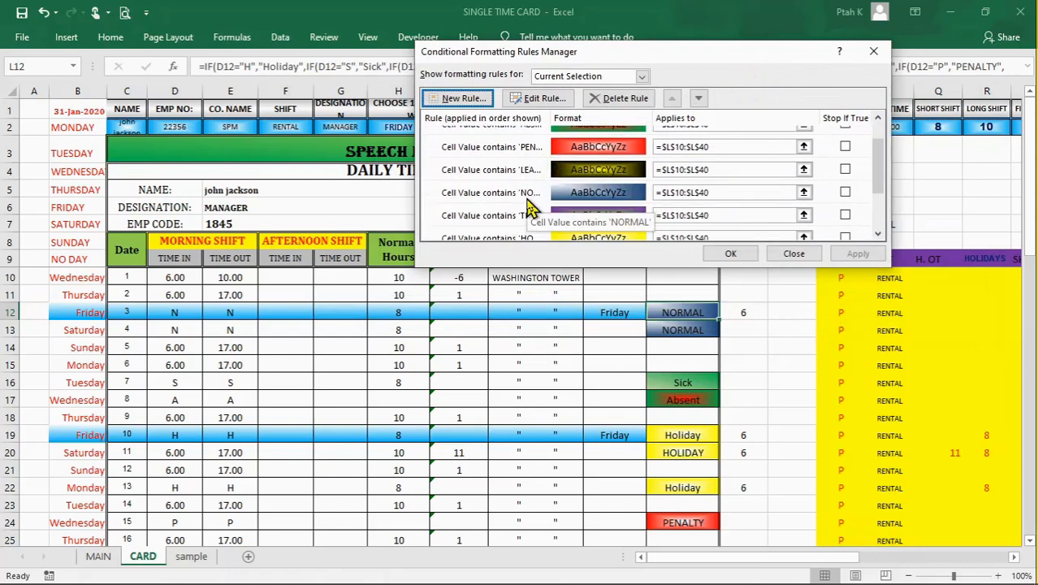
{"action": "left_click_drag", "start_coordinate": [731, 62], "coordinate": [959, 73]}
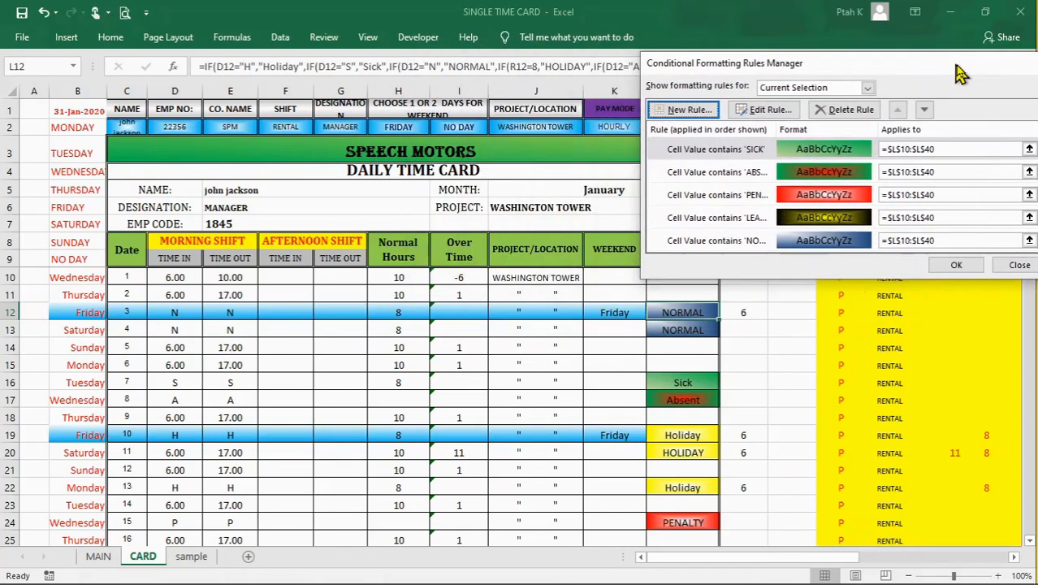
{"action": "left_click", "coordinate": [730, 153]}
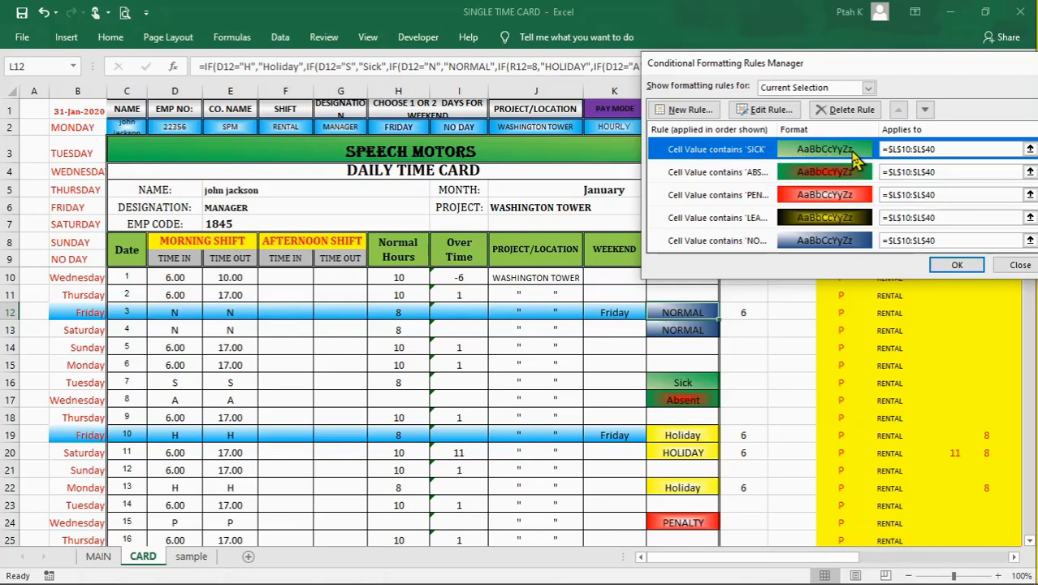
{"action": "left_click_drag", "start_coordinate": [926, 67], "coordinate": [768, 64]}
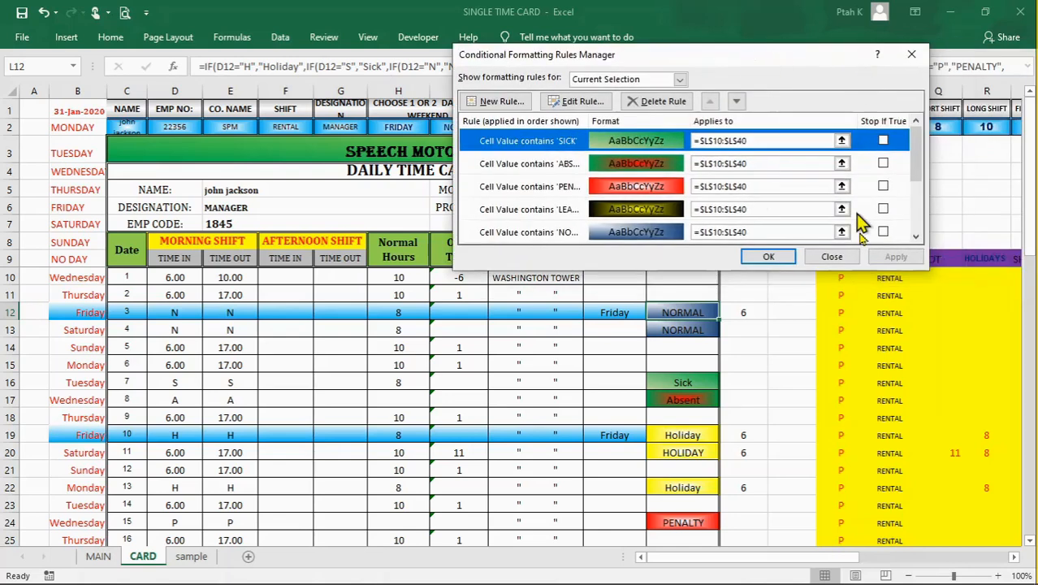
{"action": "left_click", "coordinate": [847, 261]}
Step: Examine the formatted remarks in column L across the month, down to the monthly summary, hourly summary and payments
{"action": "left_click", "coordinate": [696, 399]}
{"action": "left_click", "coordinate": [694, 383]}
{"action": "left_click", "coordinate": [690, 328]}
{"action": "left_click", "coordinate": [687, 295]}
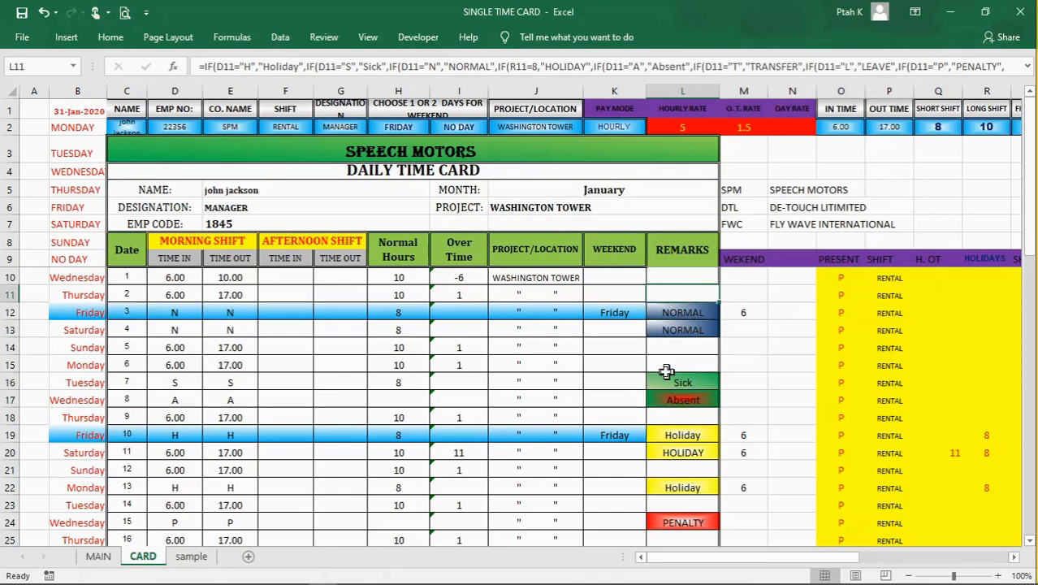
{"action": "scroll", "coordinate": [670, 396], "scroll_direction": "down", "scroll_amount": 3}
{"action": "left_click", "coordinate": [685, 296]}
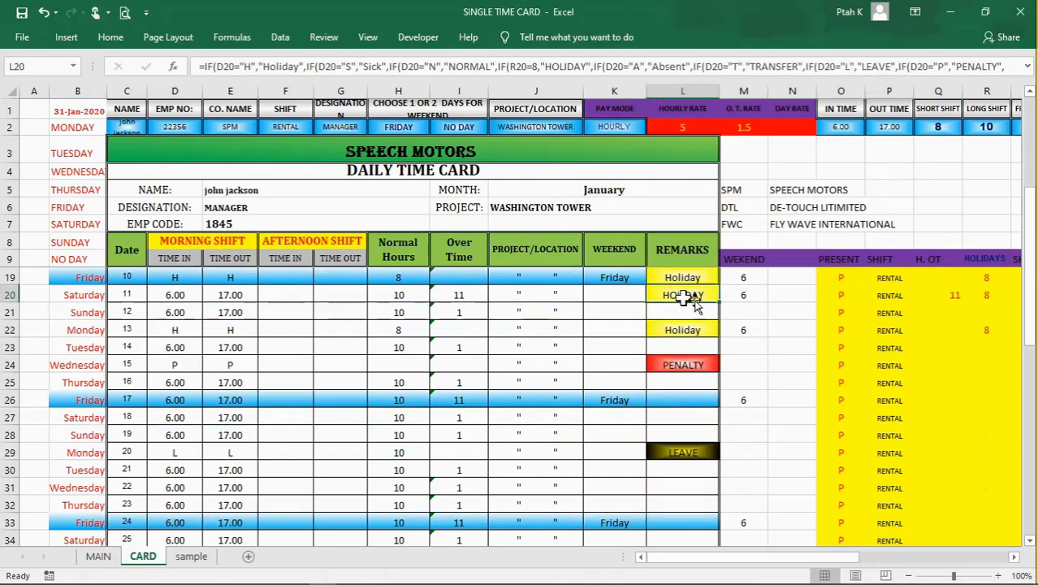
{"action": "scroll", "coordinate": [692, 466], "scroll_direction": "down", "scroll_amount": 3}
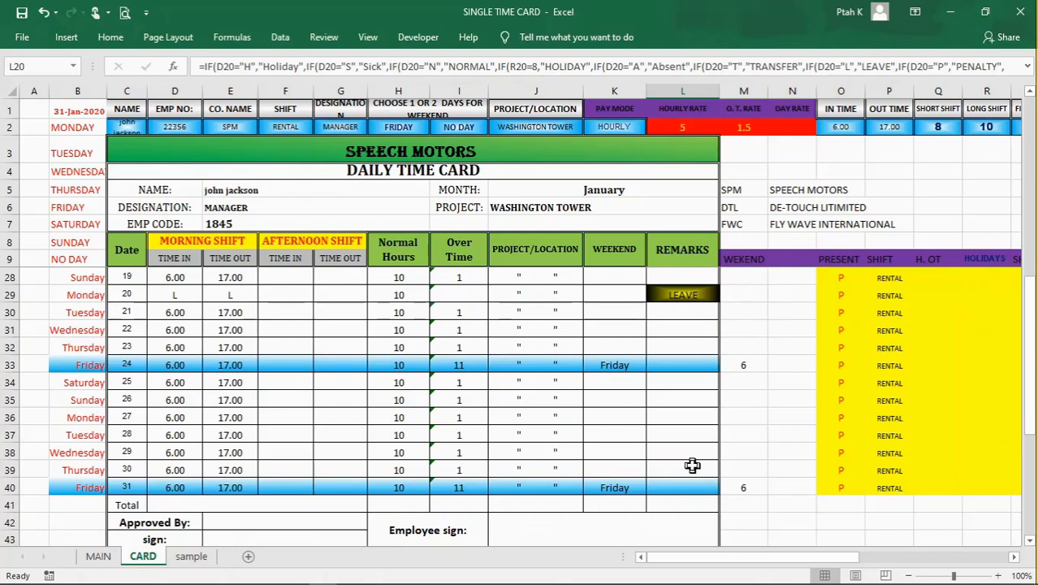
{"action": "left_click", "coordinate": [789, 316]}
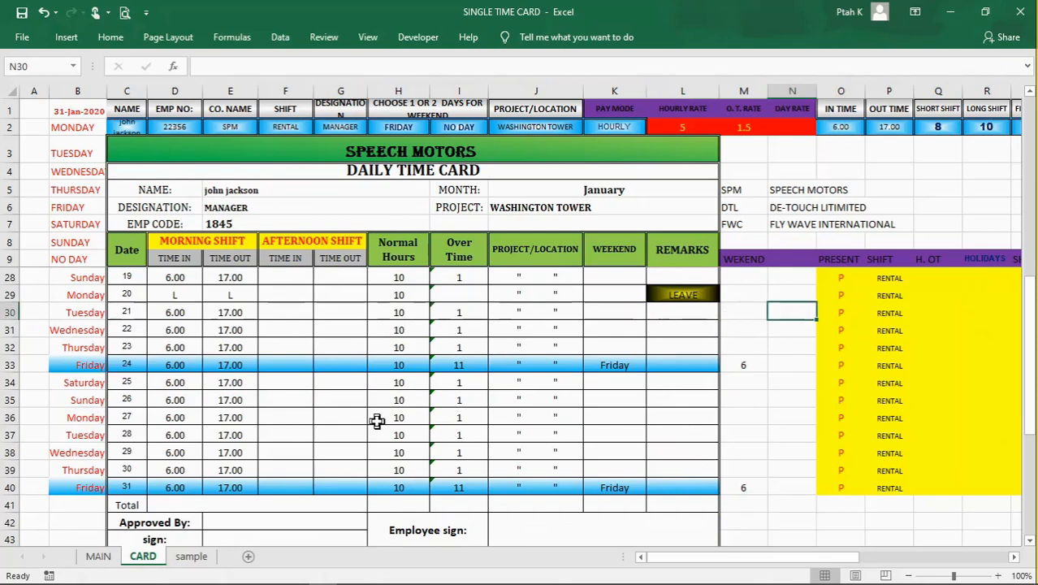
{"action": "scroll", "coordinate": [377, 416], "scroll_direction": "down", "scroll_amount": 3}
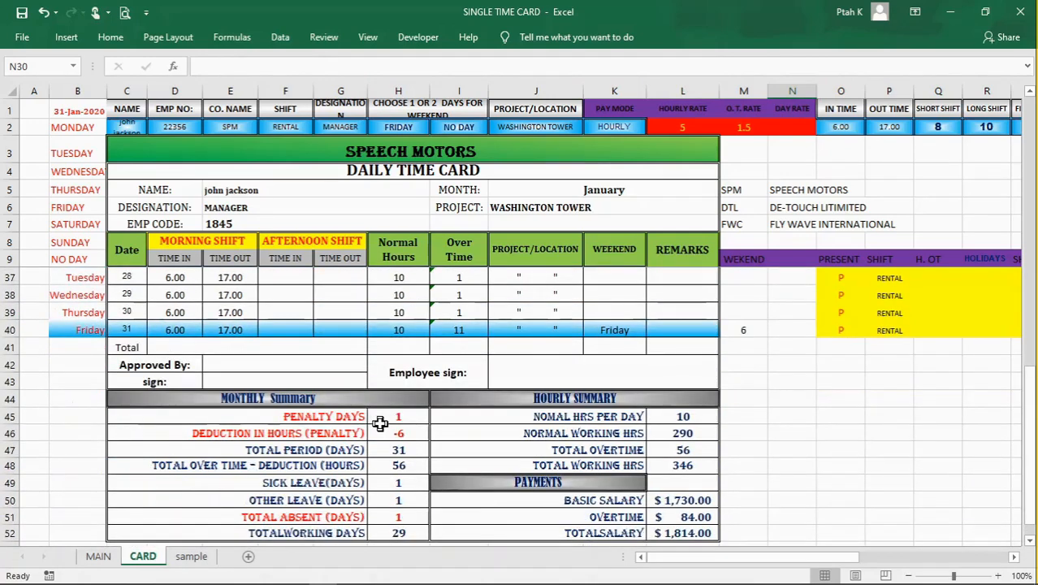
{"action": "scroll", "coordinate": [380, 424], "scroll_direction": "down", "scroll_amount": 1}
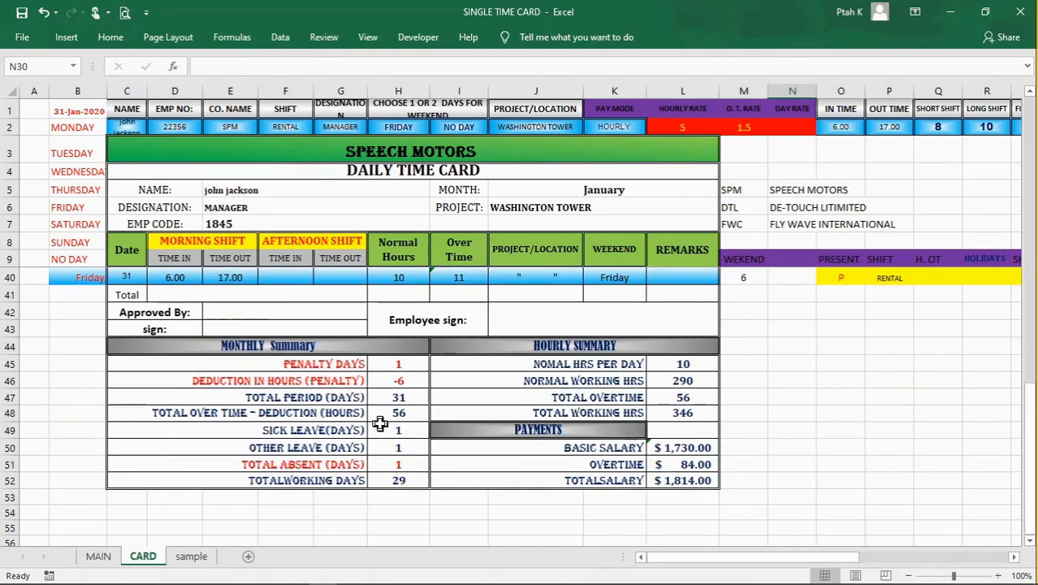
{"action": "scroll", "coordinate": [541, 333], "scroll_direction": "up", "scroll_amount": 3}
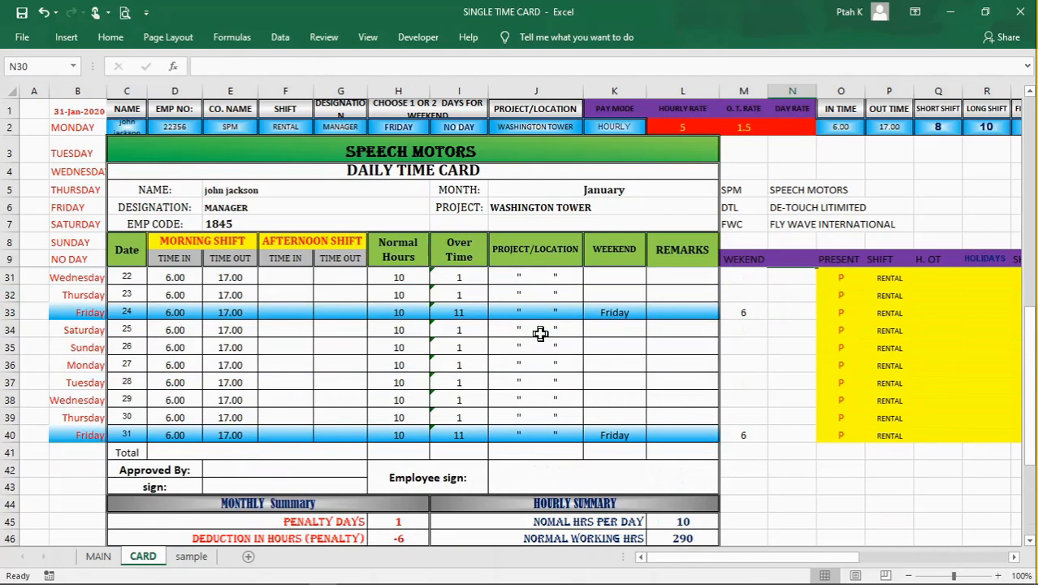
{"action": "scroll", "coordinate": [540, 333], "scroll_direction": "up", "scroll_amount": 7}
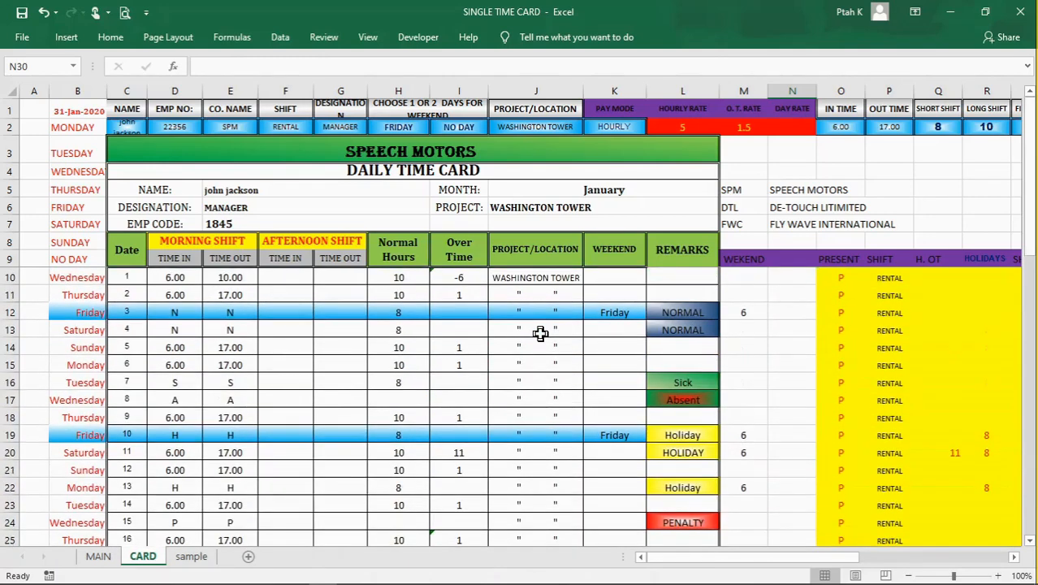
{"action": "left_click", "coordinate": [515, 376]}
{"action": "left_click", "coordinate": [295, 395]}
{"action": "left_click", "coordinate": [285, 378]}
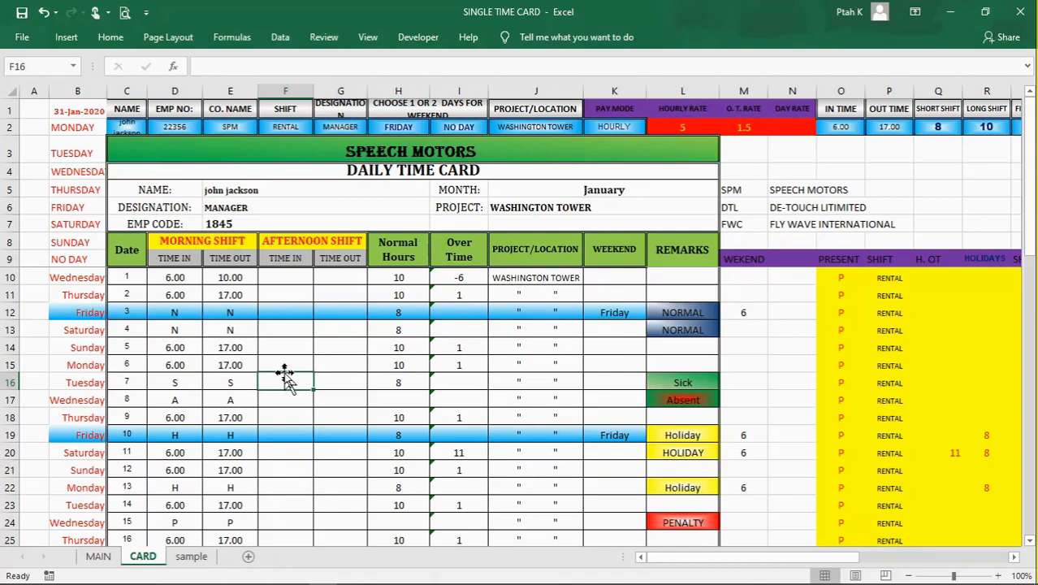
{"action": "left_click", "coordinate": [284, 345]}
{"action": "left_click", "coordinate": [284, 329]}
{"action": "left_click", "coordinate": [288, 298]}
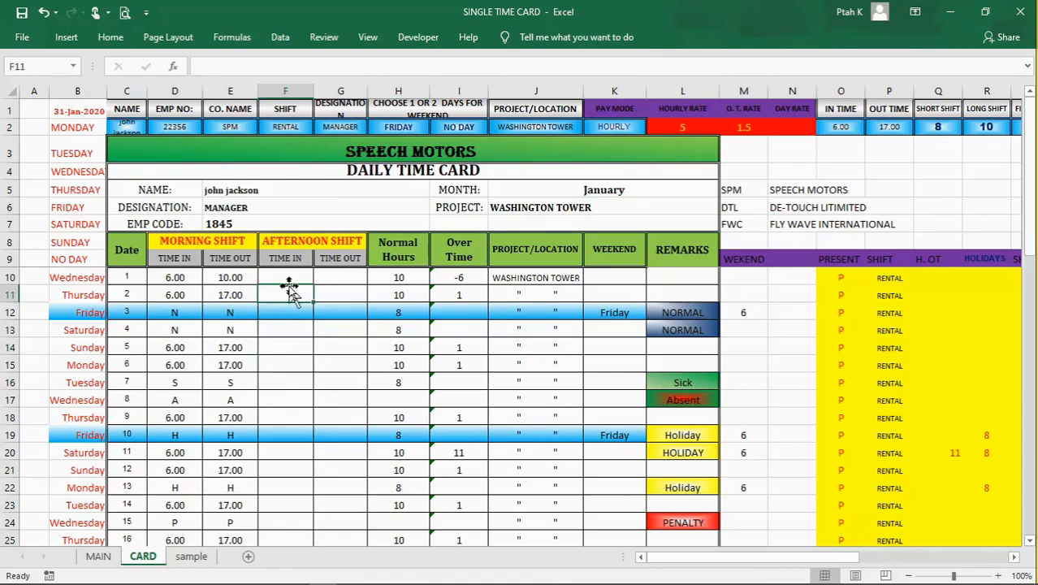
{"action": "left_click", "coordinate": [341, 295]}
{"action": "left_click", "coordinate": [386, 296]}
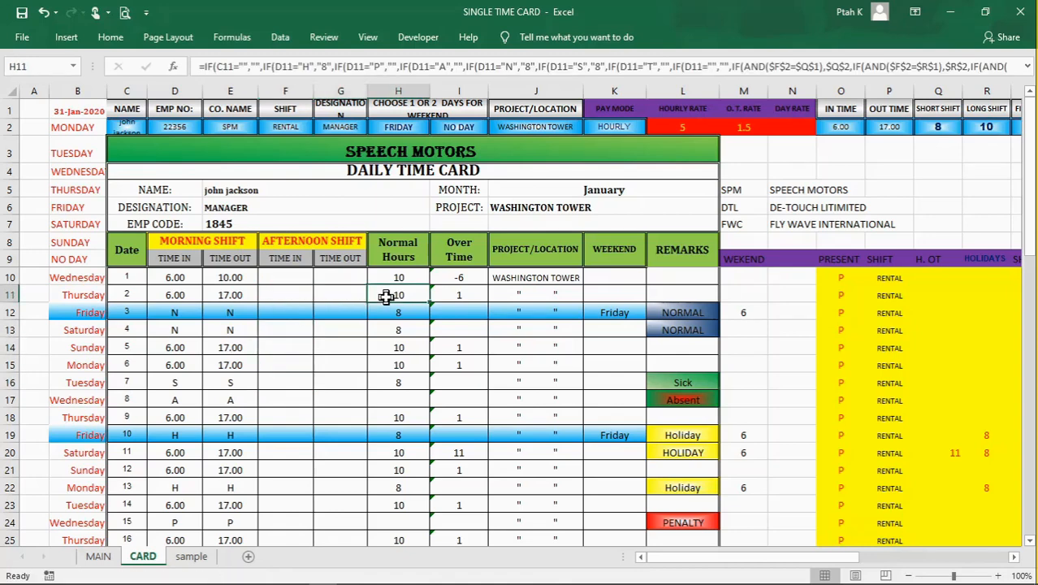
{"action": "left_click", "coordinate": [285, 379]}
{"action": "left_click", "coordinate": [290, 351]}
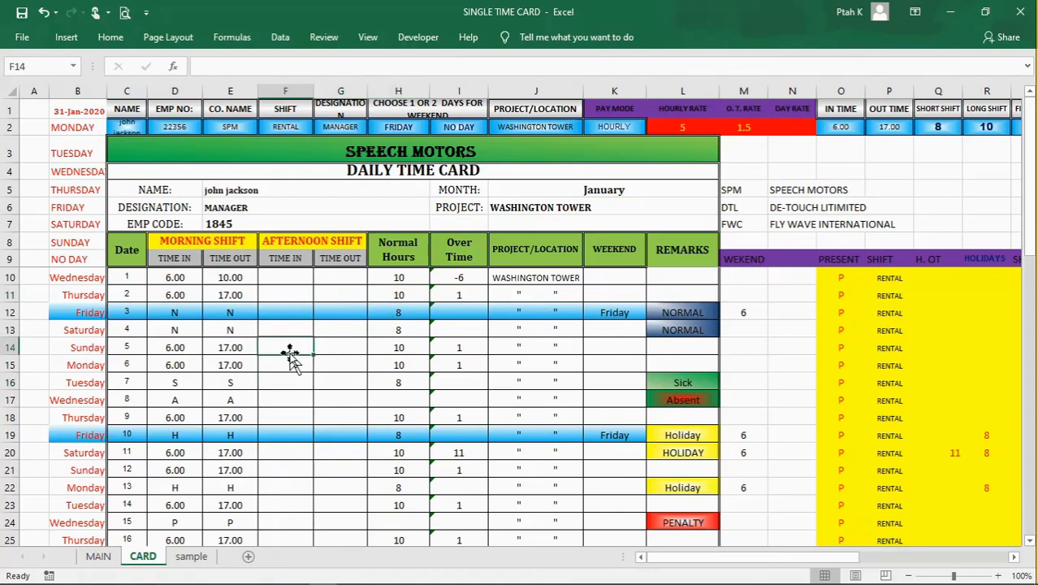
{"action": "left_click", "coordinate": [341, 364]}
{"action": "left_click", "coordinate": [294, 381]}
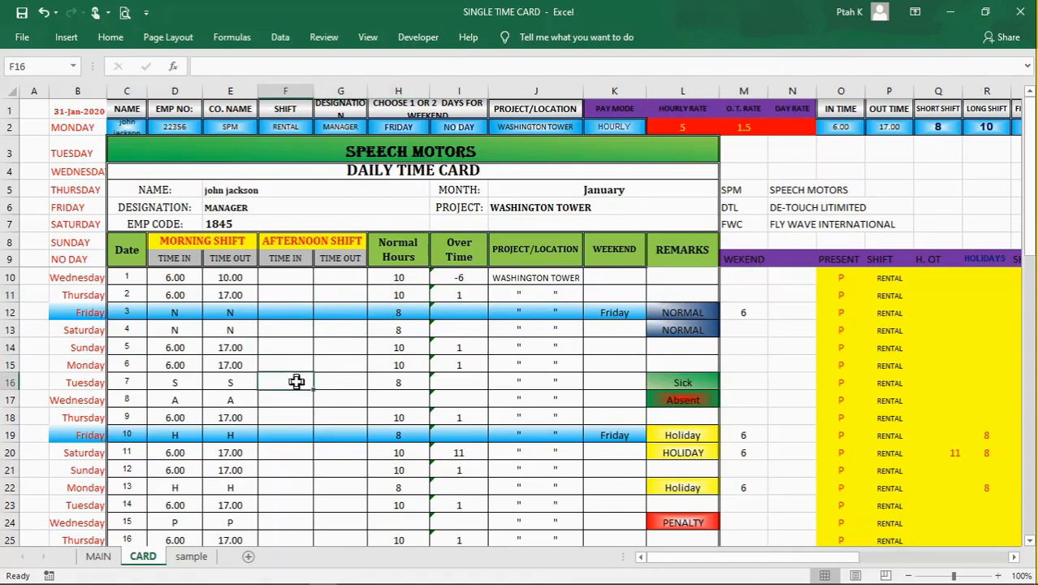
{"action": "left_click", "coordinate": [336, 379]}
{"action": "left_click", "coordinate": [283, 403]}
{"action": "left_click", "coordinate": [344, 402]}
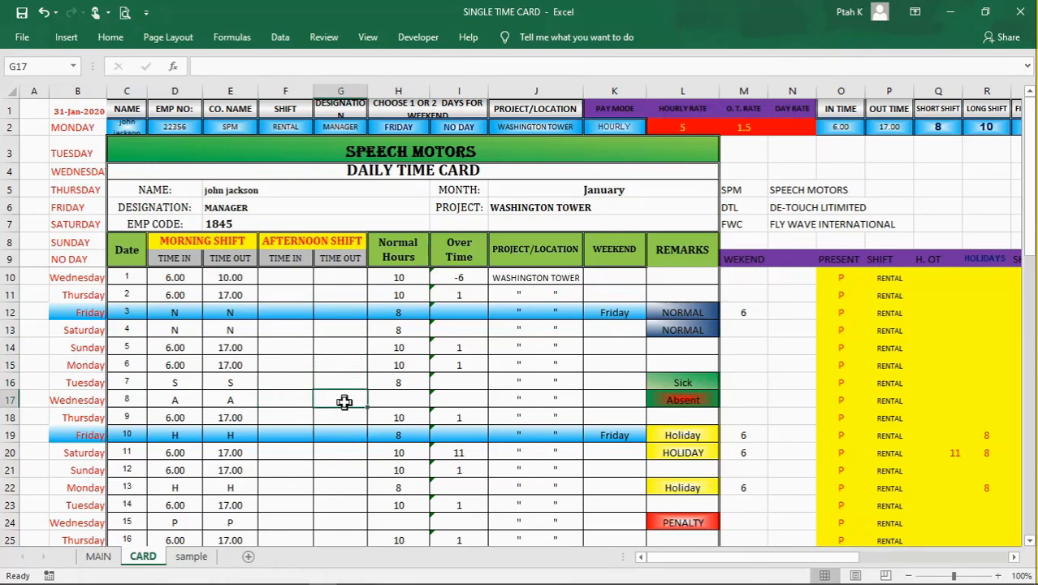
Step: Go to the monthly summary, hourly summary and payments sections below the daily rows
{"action": "scroll", "coordinate": [345, 402], "scroll_direction": "down", "scroll_amount": 1}
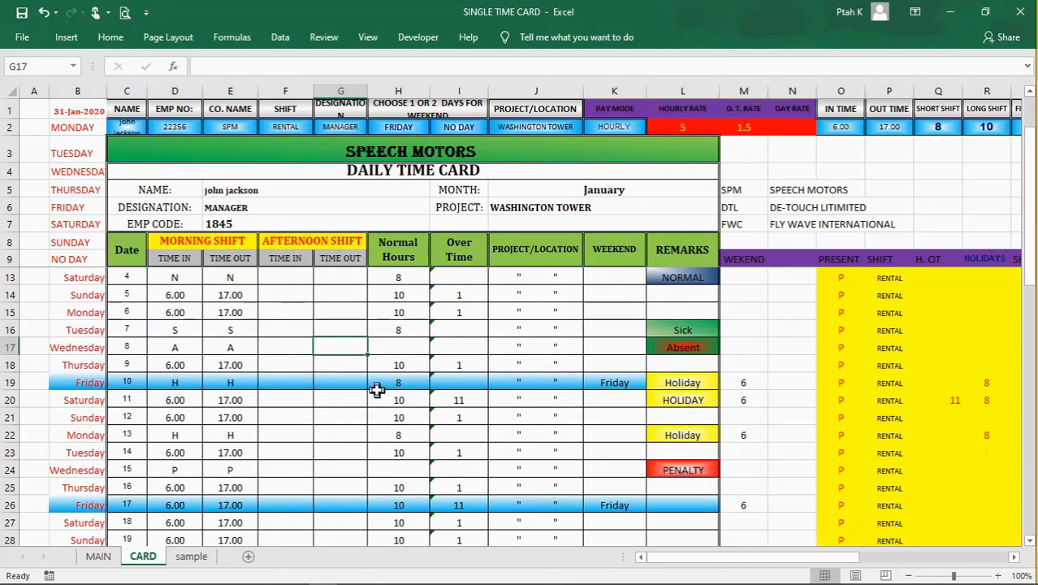
{"action": "scroll", "coordinate": [372, 396], "scroll_direction": "down", "scroll_amount": 2}
{"action": "scroll", "coordinate": [373, 395], "scroll_direction": "down", "scroll_amount": 2}
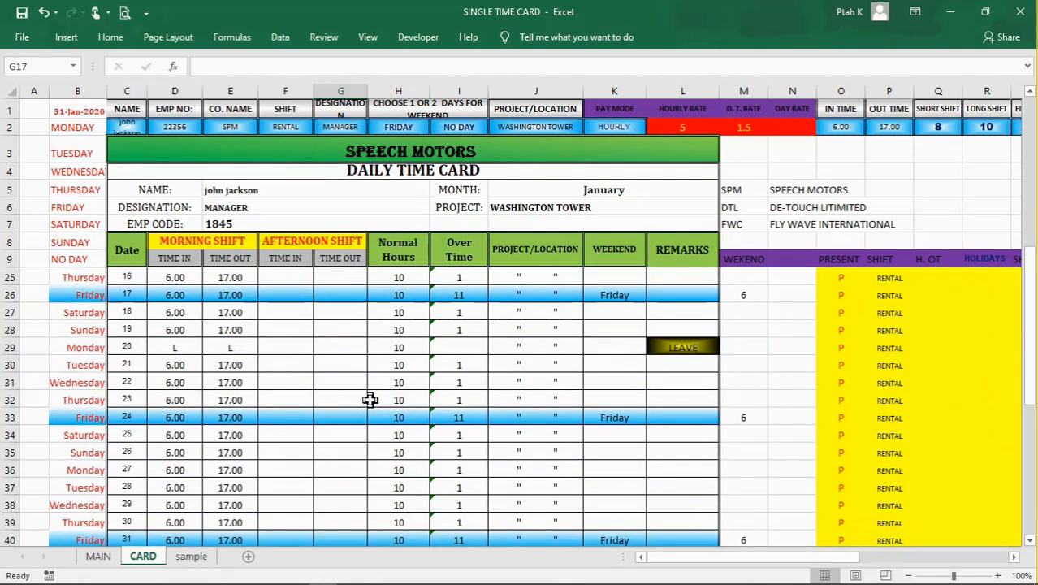
{"action": "scroll", "coordinate": [370, 399], "scroll_direction": "down", "scroll_amount": 5}
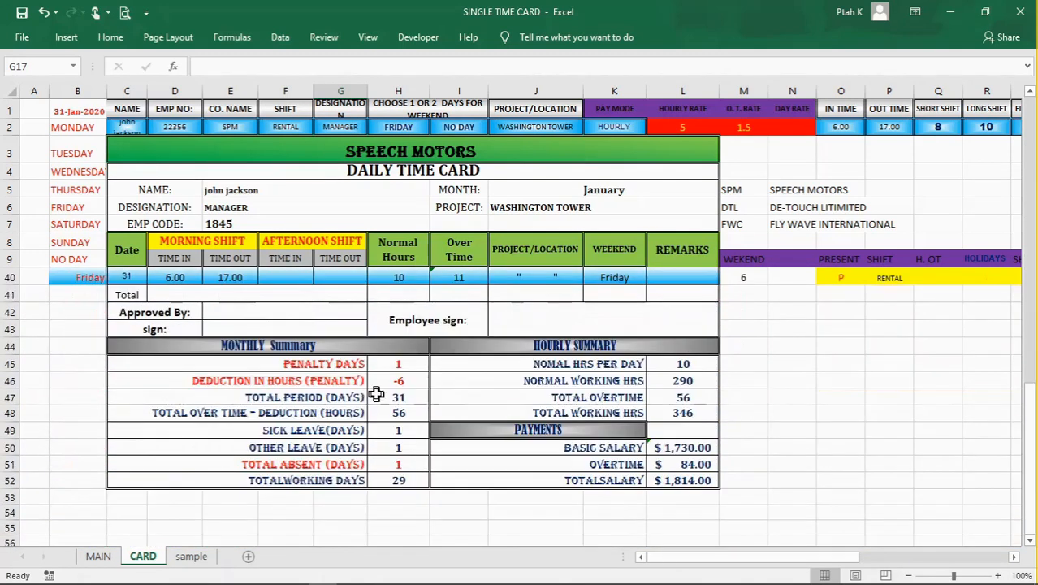